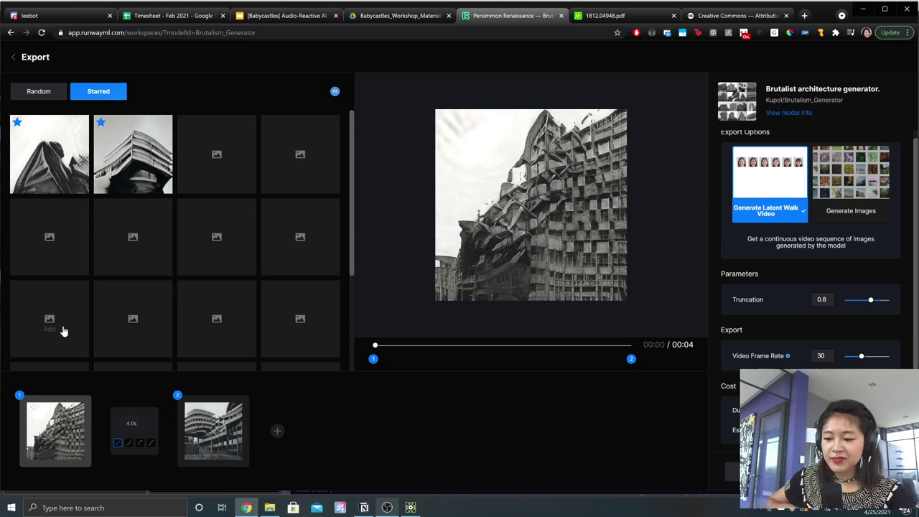
# Step: Add the third through sixth keyframes to the latent walk
pyautogui.click(276, 431)
pyautogui.click(436, 432)
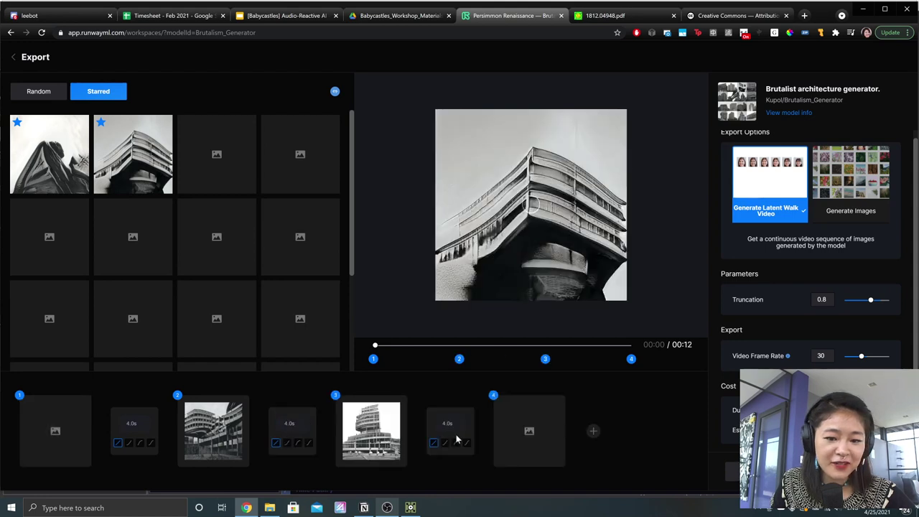
pyautogui.click(593, 431)
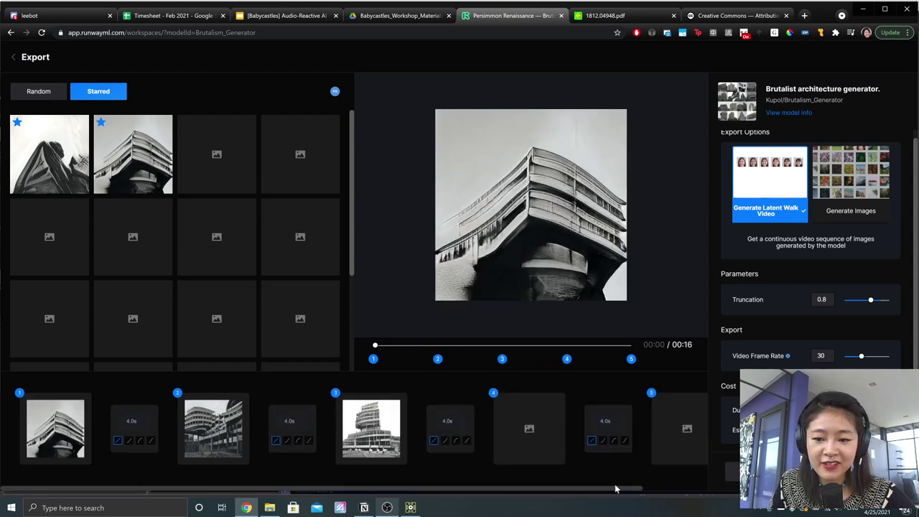
pyautogui.hscroll(1, 649, 490)
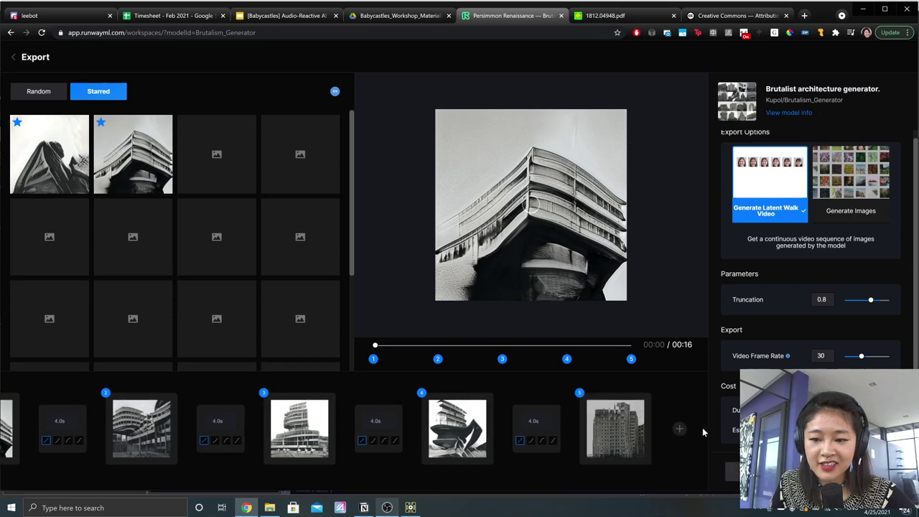
pyautogui.click(678, 426)
pyautogui.hscroll(2, 657, 492)
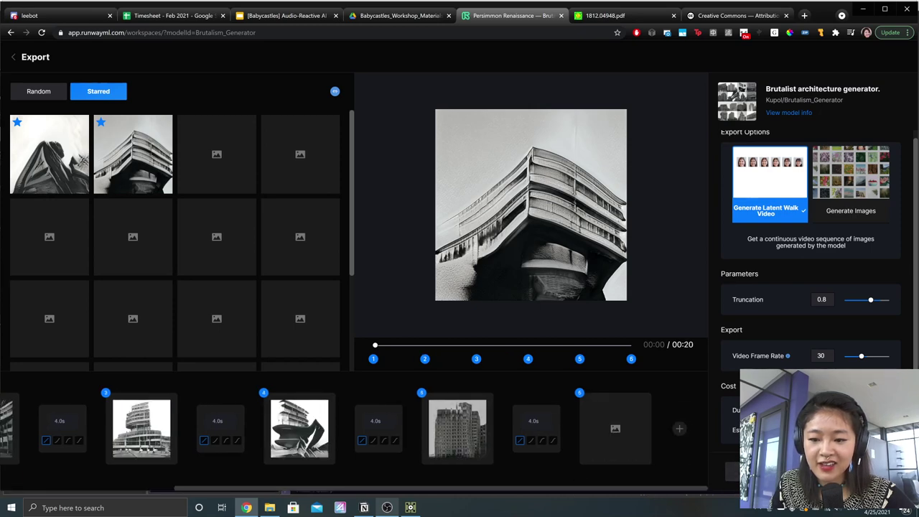
# Step: Add keyframes seven to nine for a 32-second walk and bring up its $0.96 export cost
pyautogui.click(679, 428)
pyautogui.hscroll(2, 675, 495)
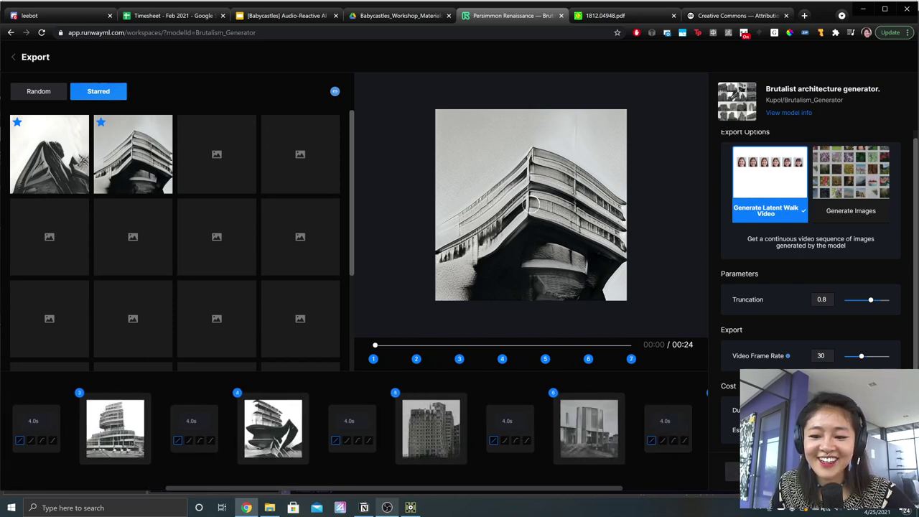
pyautogui.click(678, 428)
pyautogui.hscroll(2, 615, 491)
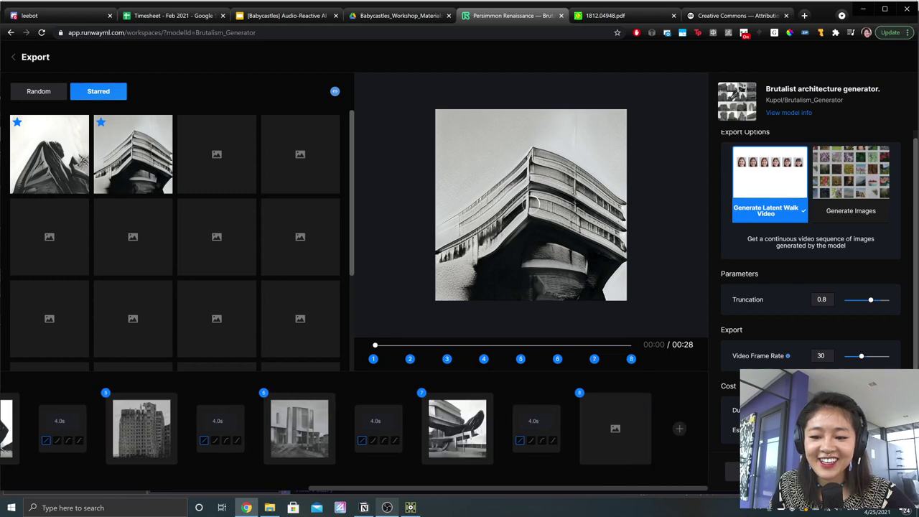
pyautogui.click(679, 429)
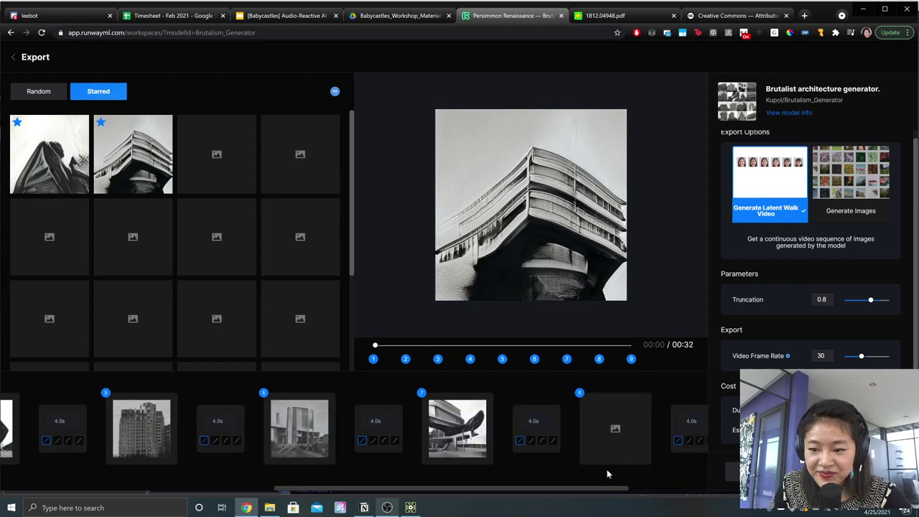
pyautogui.hscroll(2, 601, 491)
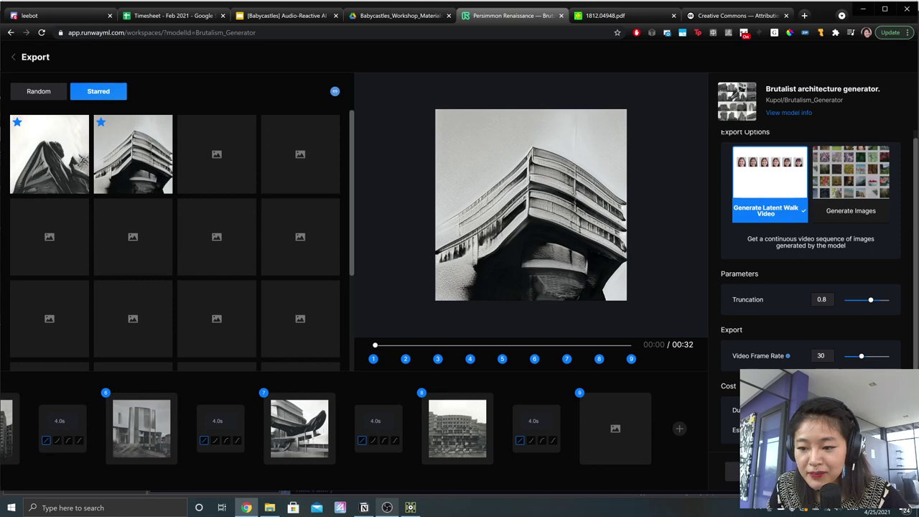
pyautogui.click(818, 471)
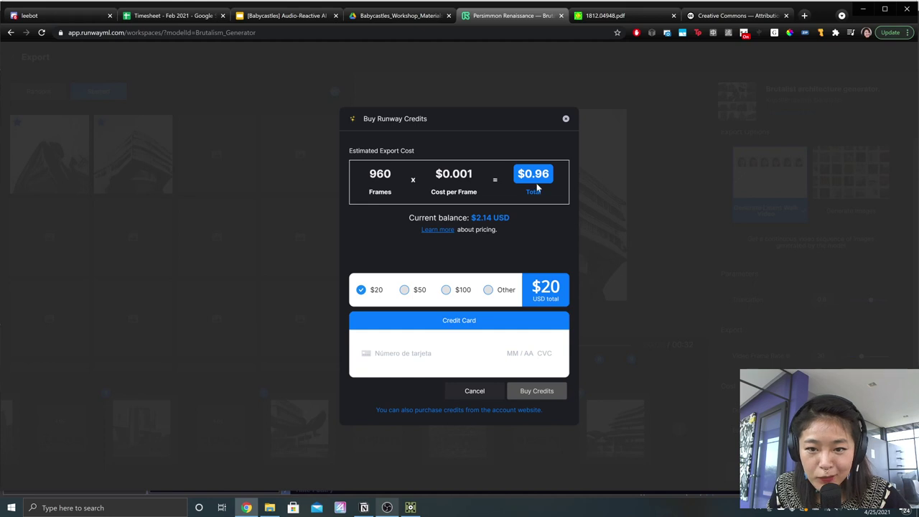
# Step: Dismiss the credit purchase dialog and return to the assets list with Brutalism_Generator in progress
pyautogui.click(566, 120)
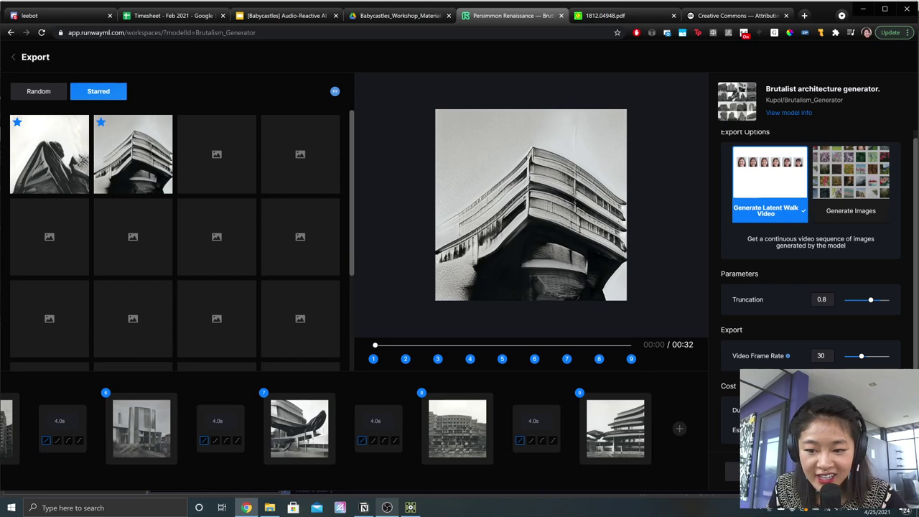
pyautogui.hotkey('alt', 'Left')
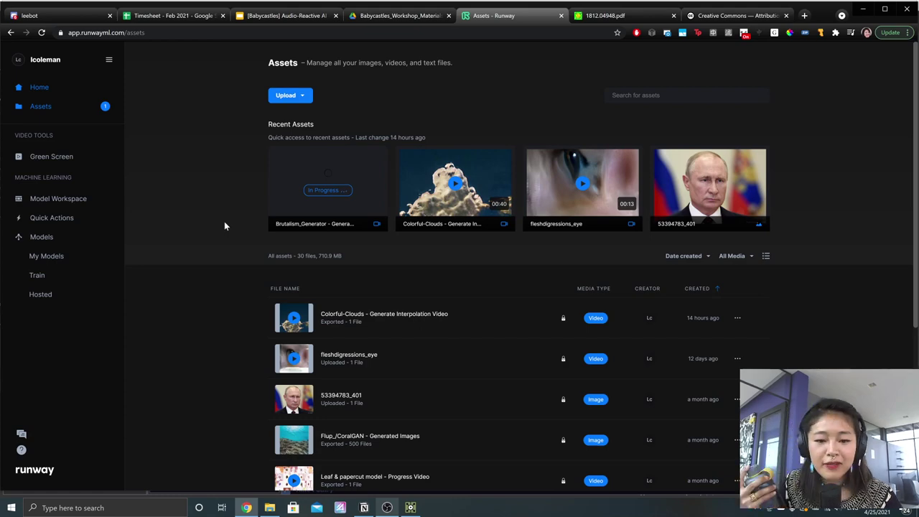
# Step: Browse the Latent Videos collection's generators, such as Alphabet, Earth_Image_Generator and Comic_Gen
pyautogui.click(70, 236)
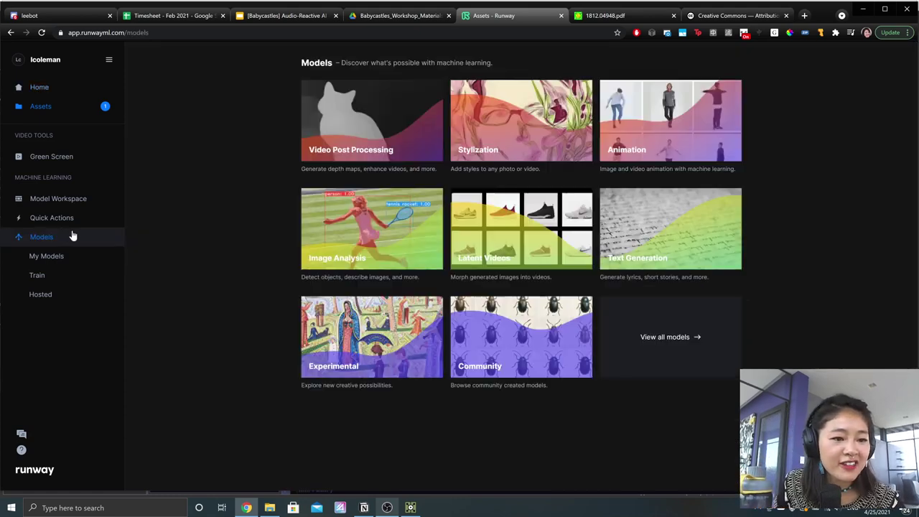
pyautogui.click(531, 230)
pyautogui.scroll(-4, 645, 315)
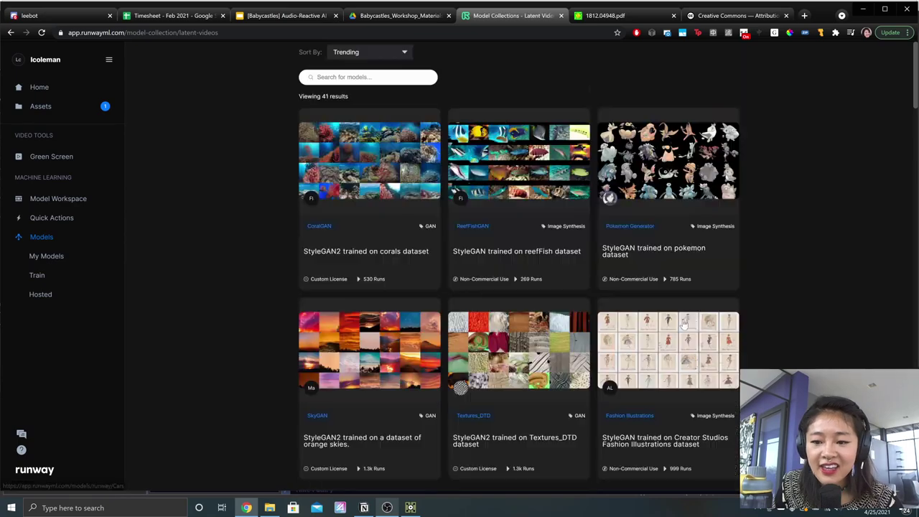
pyautogui.scroll(-15, 689, 323)
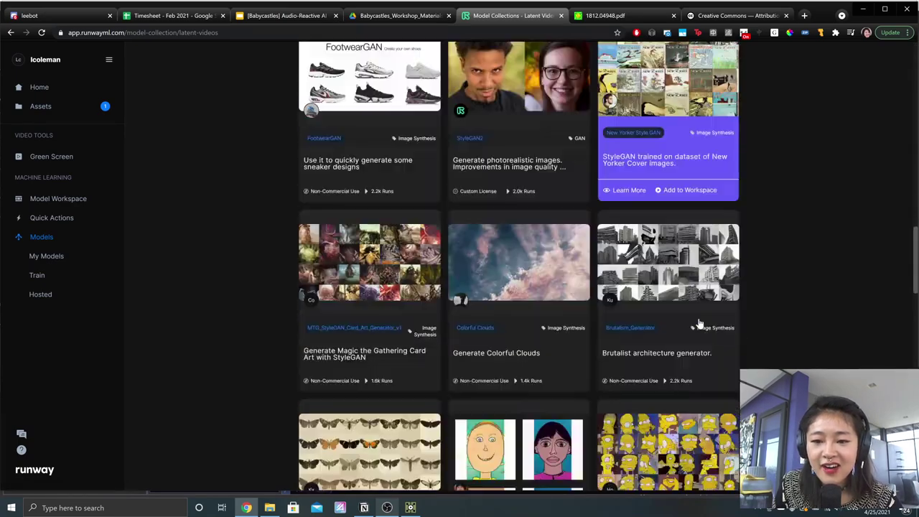
pyautogui.scroll(-14, 700, 325)
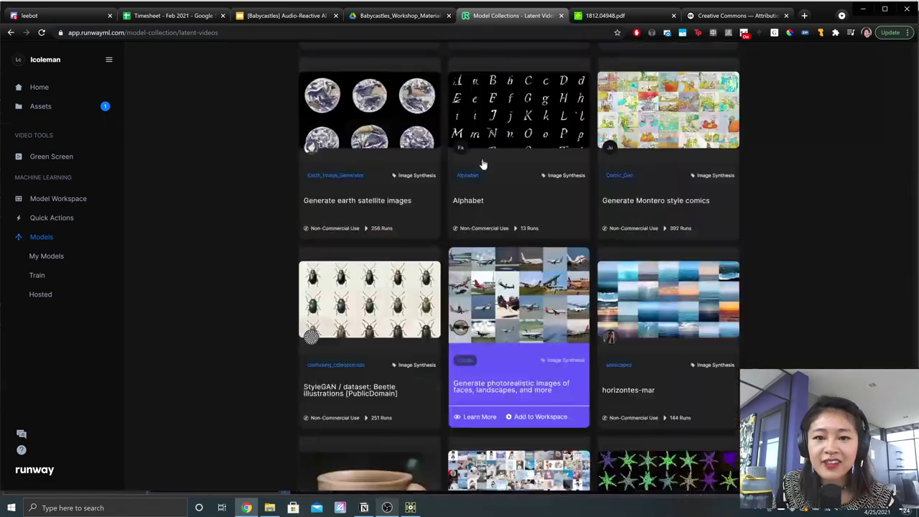
pyautogui.scroll(1, 516, 216)
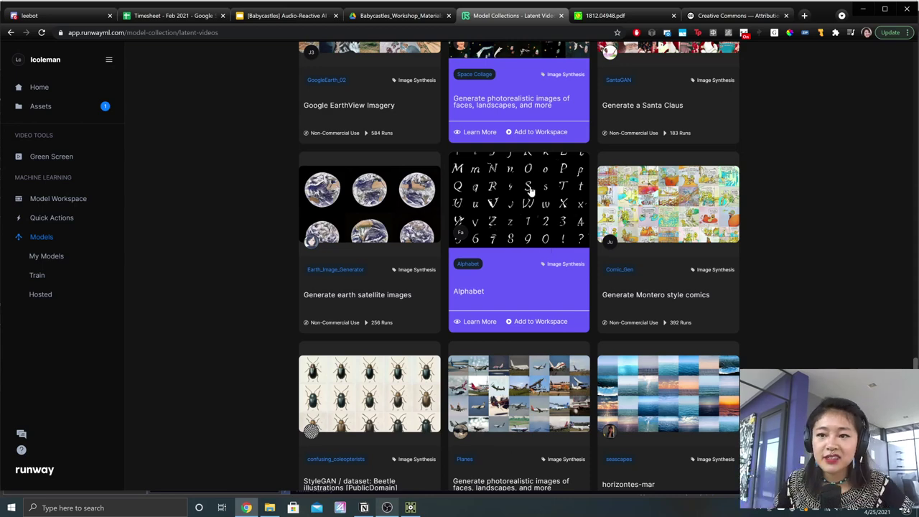
# Step: Go to colab.research.google.com in a new tab and create the blank notebook Untitled2.ipynb
pyautogui.click(803, 15)
pyautogui.write('go')
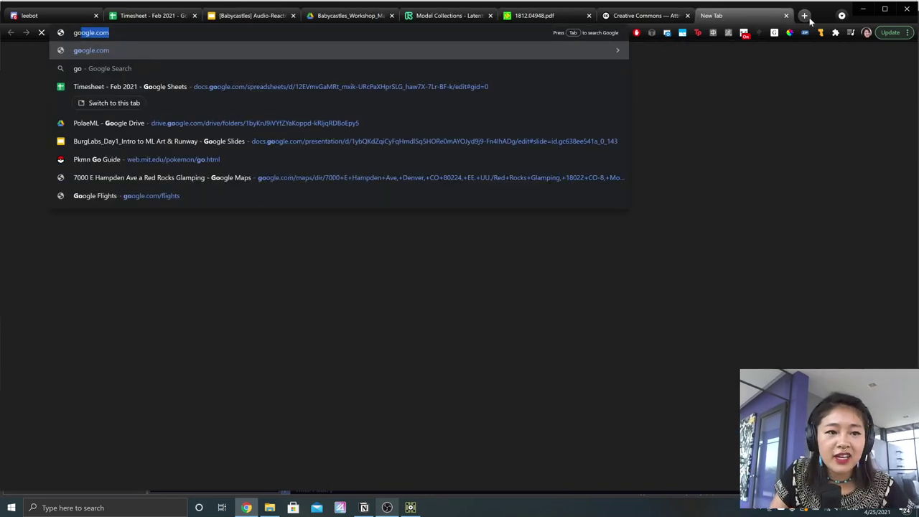
pyautogui.write('oglecolab')
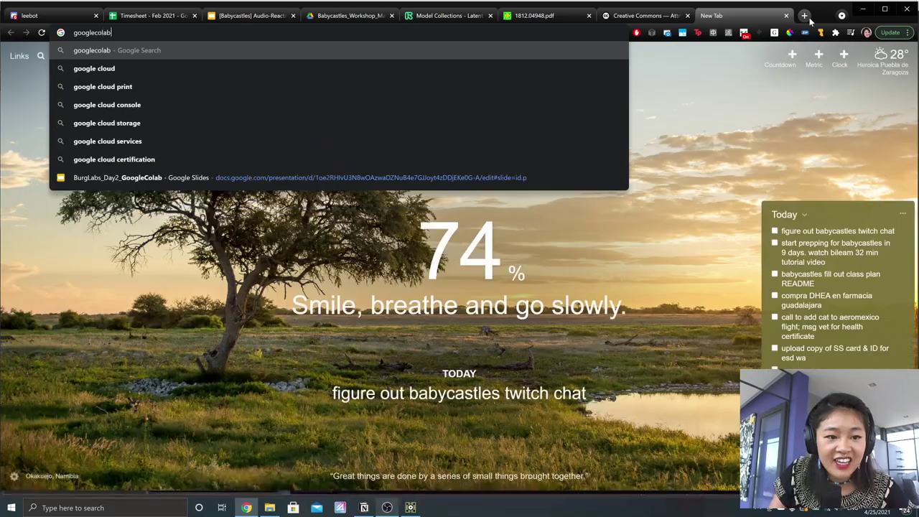
pyautogui.hotkey('ctrl', 'a')
pyautogui.write('colab.res')
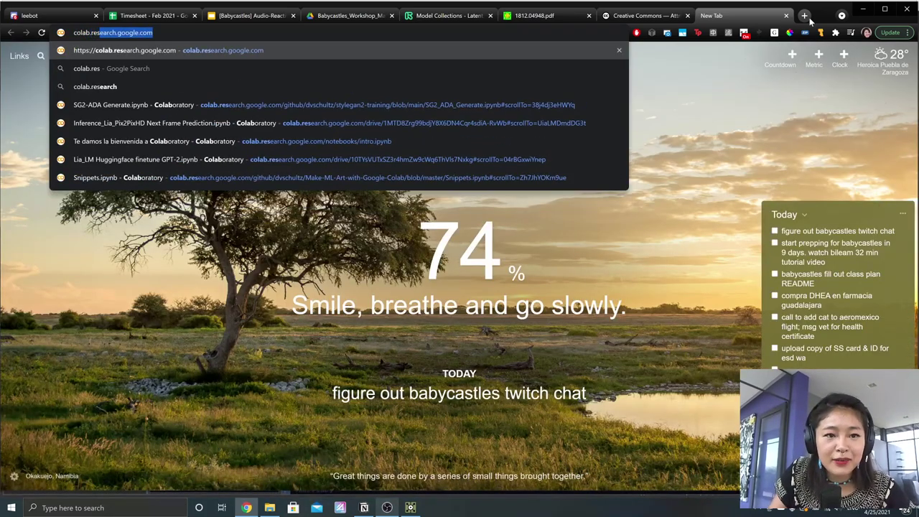
pyautogui.press('Return')
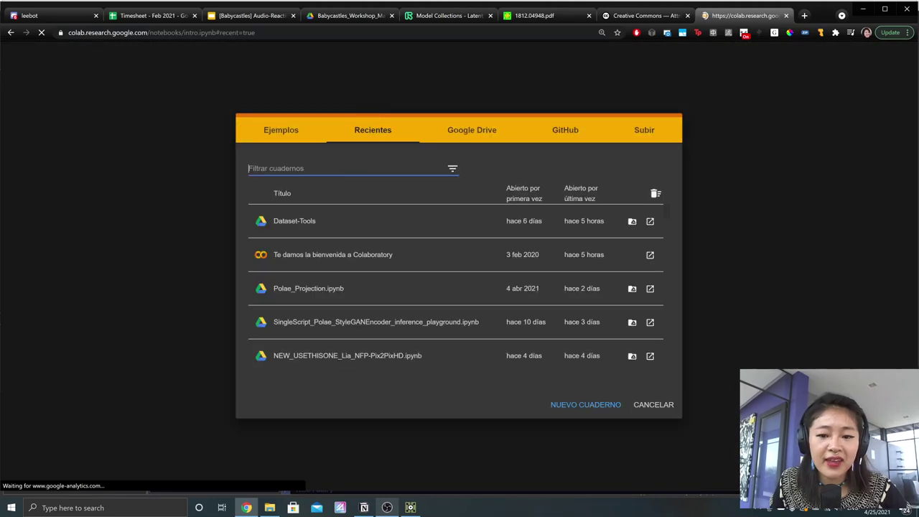
pyautogui.click(604, 406)
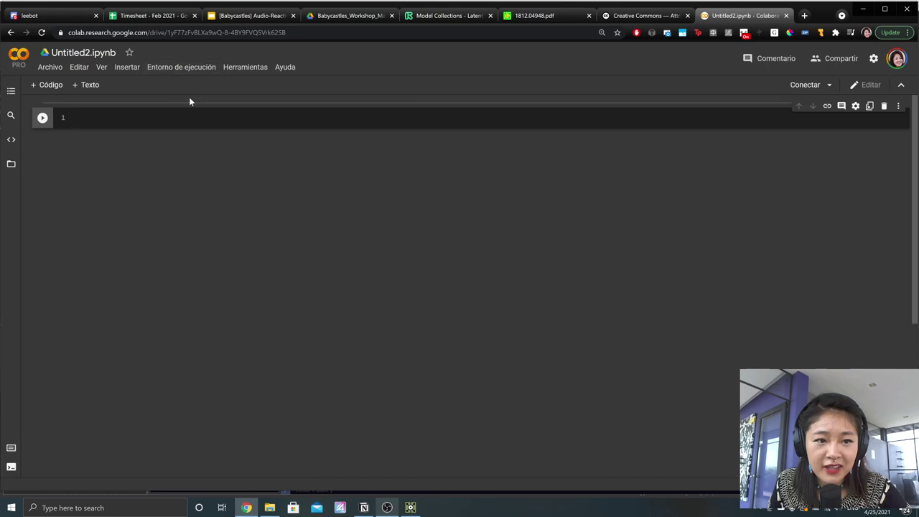
# Step: Factory reset the Colab runtime and run a !nvidia-smi cell
pyautogui.click(200, 69)
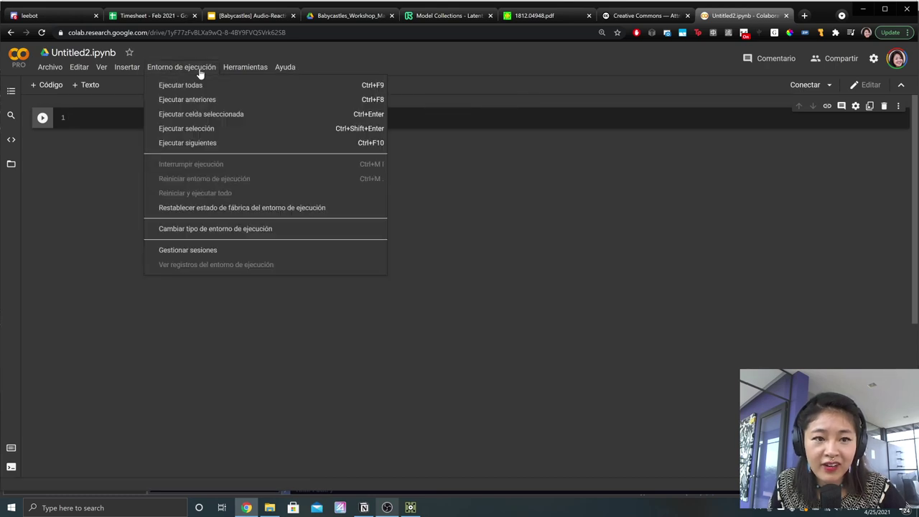
pyautogui.click(253, 208)
pyautogui.click(660, 302)
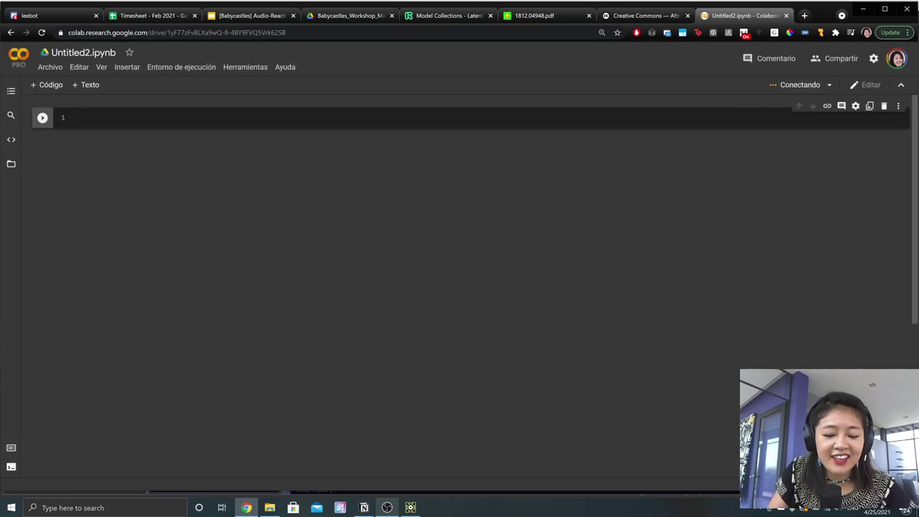
pyautogui.write('!nvidia')
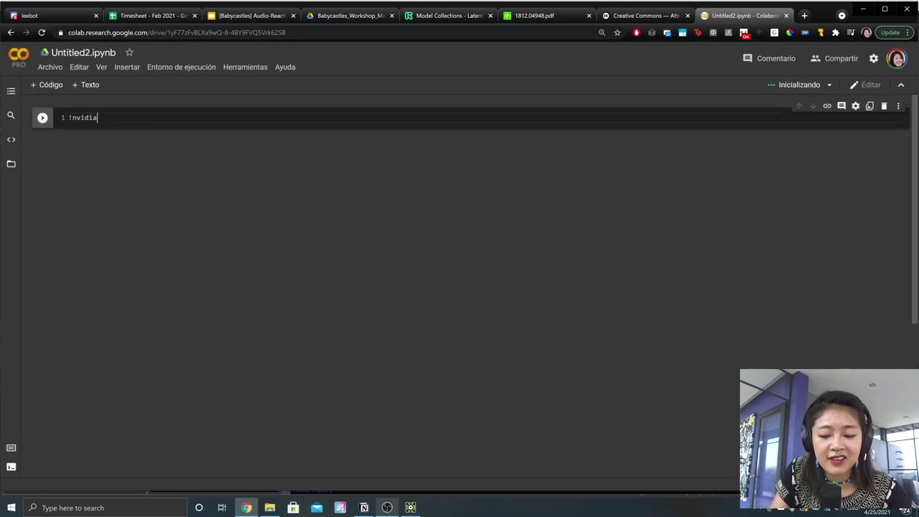
pyautogui.write('-smi')
pyautogui.hotkey('shift', 'Return')
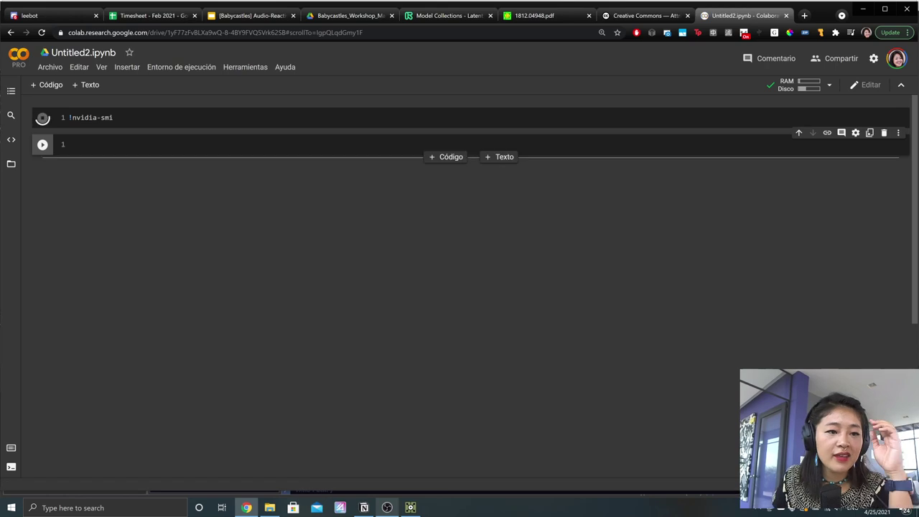
# Step: Change the runtime type to use a GPU hardware accelerator
pyautogui.click(255, 102)
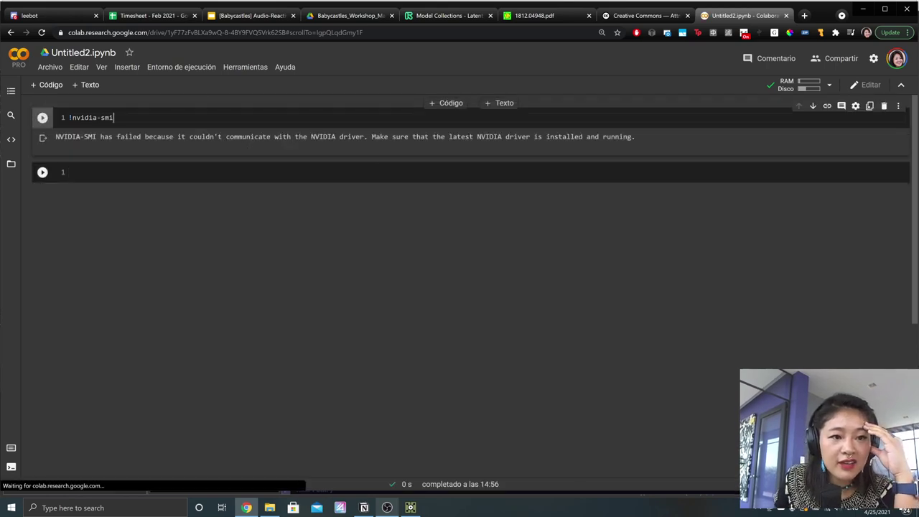
pyautogui.click(172, 68)
pyautogui.click(230, 229)
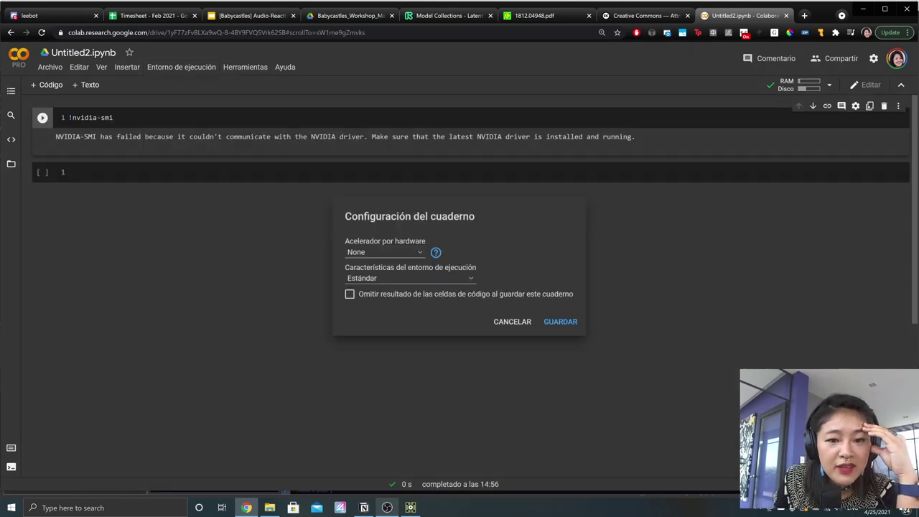
pyautogui.click(396, 249)
pyautogui.click(384, 271)
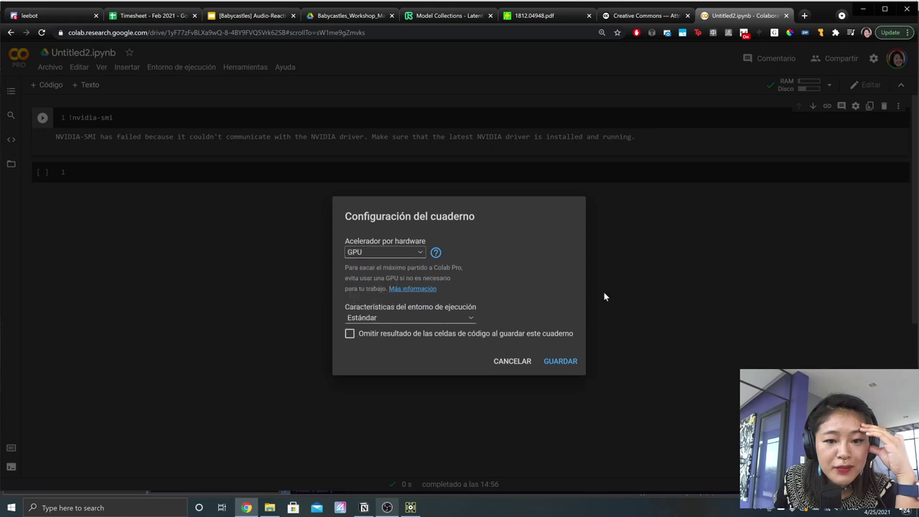
pyautogui.click(561, 361)
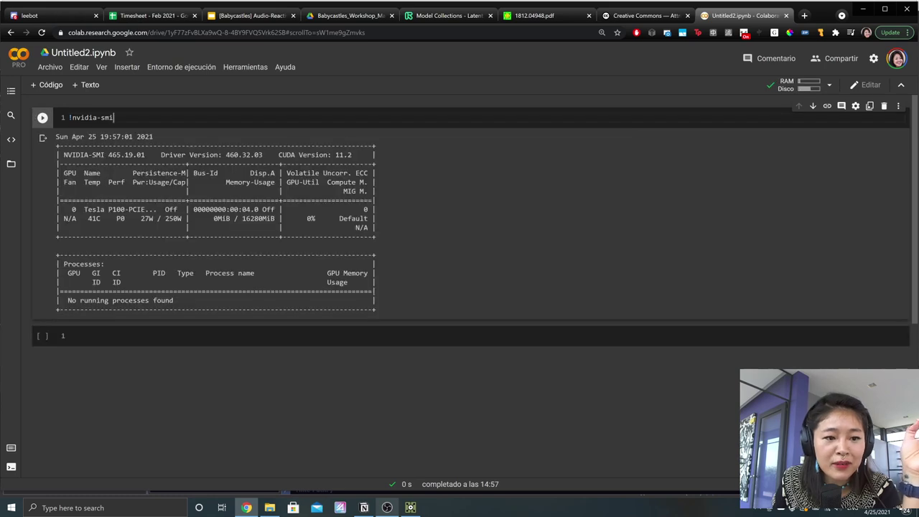
# Step: Highlight the Tesla P100 GPU name in the output, then bring up the to_post folder
pyautogui.moveTo(84, 209); pyautogui.dragTo(126, 208)
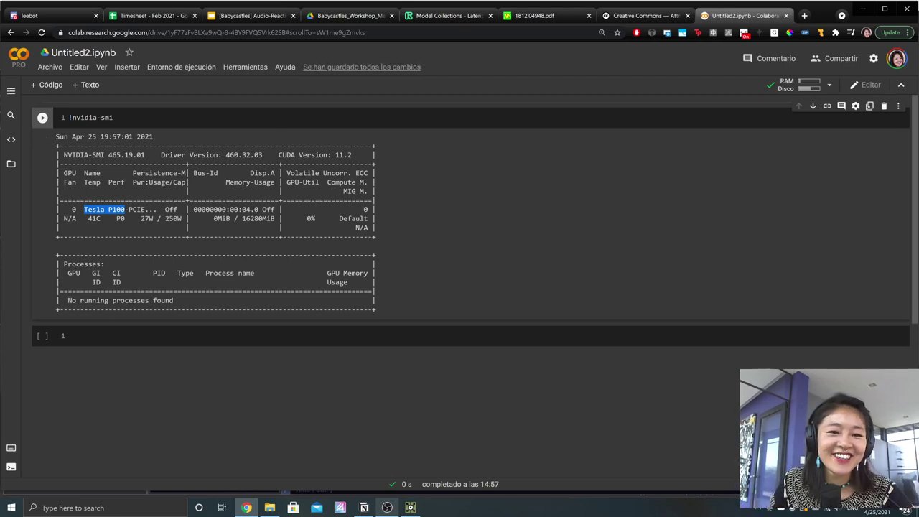
pyautogui.click(114, 117)
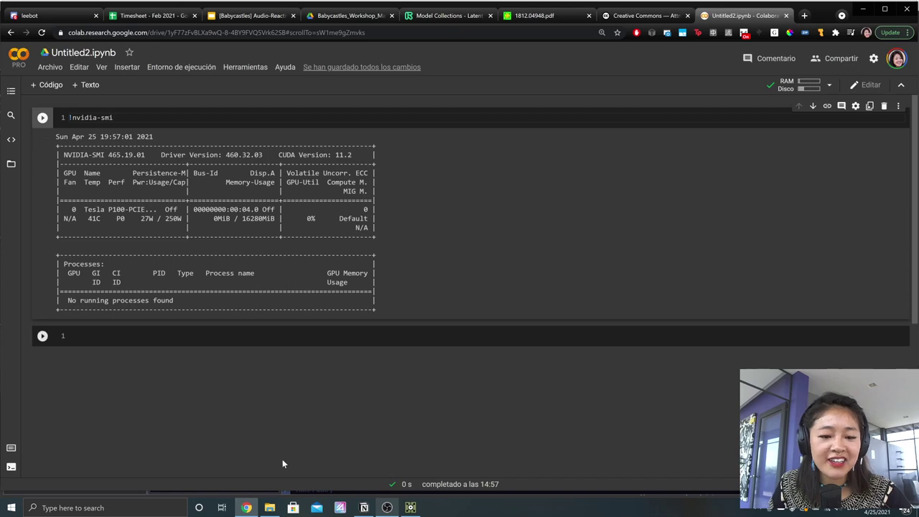
pyautogui.click(269, 507)
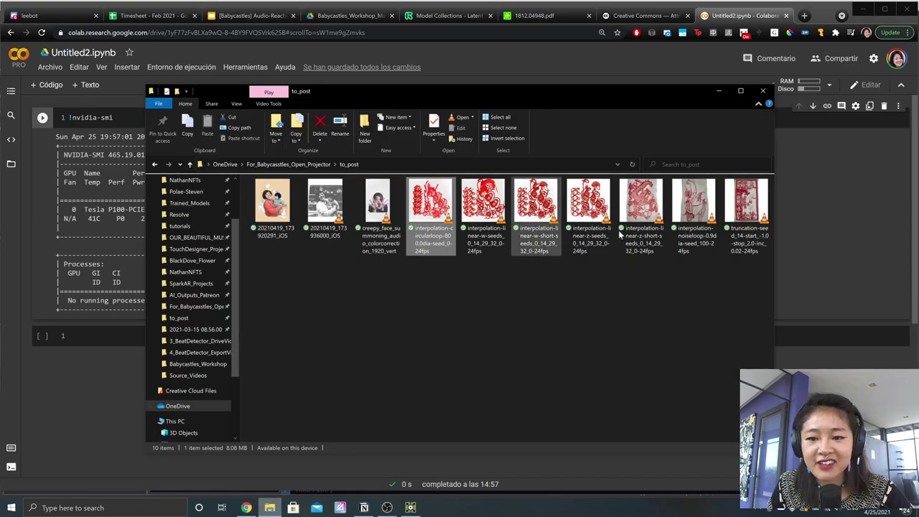
# Step: Close the to_post folder window and rerun the nvidia-smi cell in Colab
pyautogui.click(762, 91)
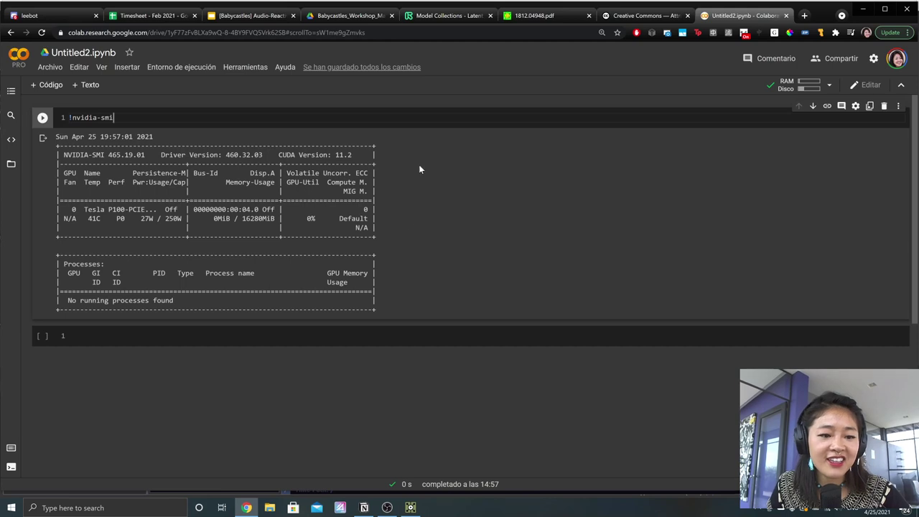
pyautogui.hotkey('shift', 'Return')
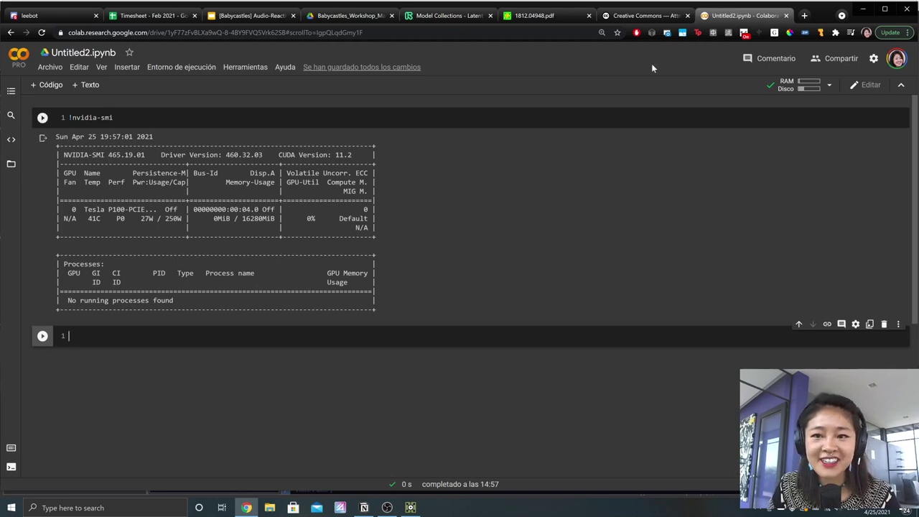
# Step: Close the Untitled2.ipynb Colab tab
pyautogui.click(788, 16)
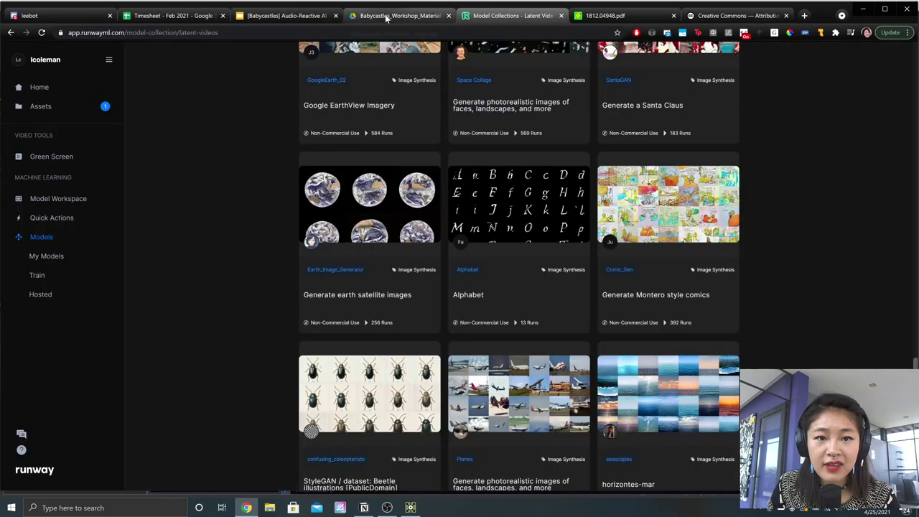
# Step: Return to Runway's Assets page, where the Brutalism_Generator export sits at 0%
pyautogui.click(65, 106)
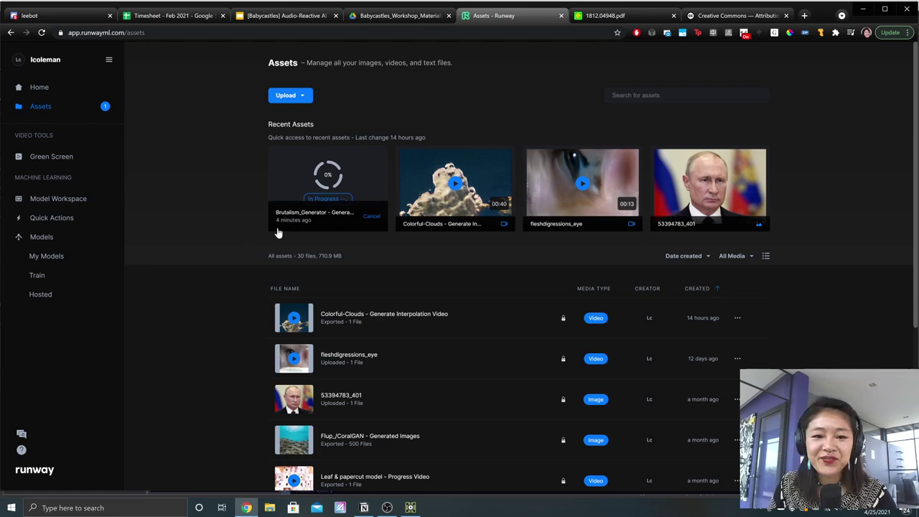
# Step: Advance to the LET'S DO IT! slide, open its class shared Drive link, and resume editing slide 40
pyautogui.click(314, 21)
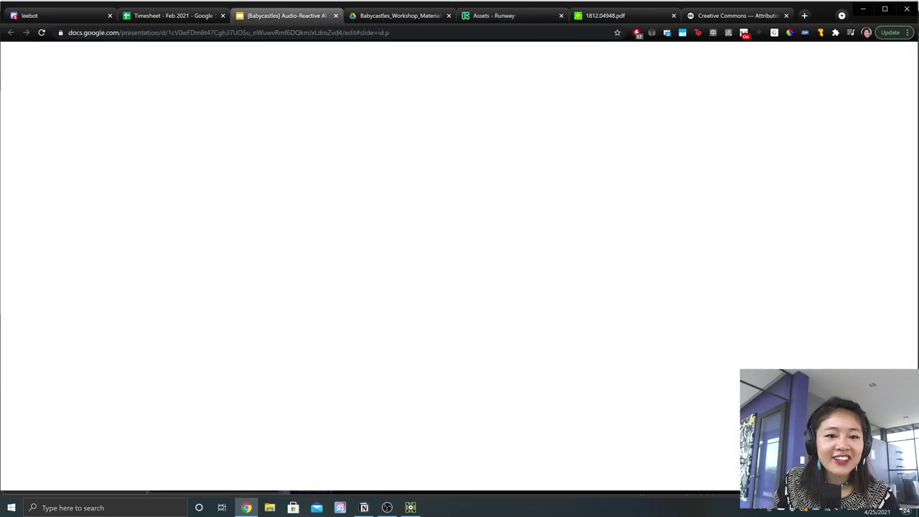
pyautogui.press('Right')
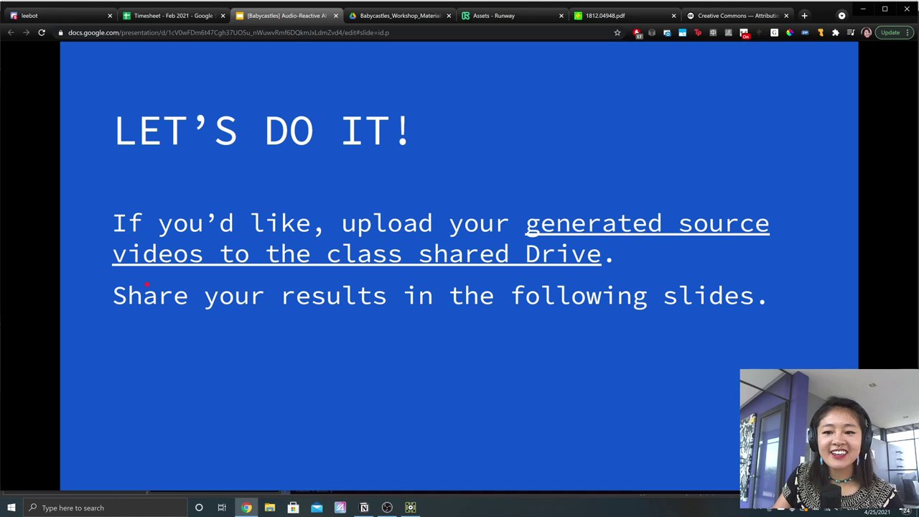
pyautogui.click(395, 261)
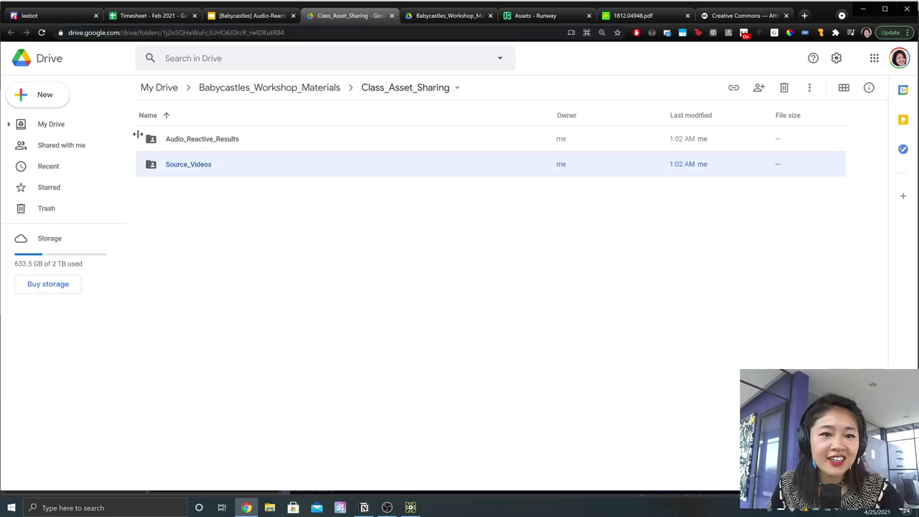
pyautogui.click(250, 15)
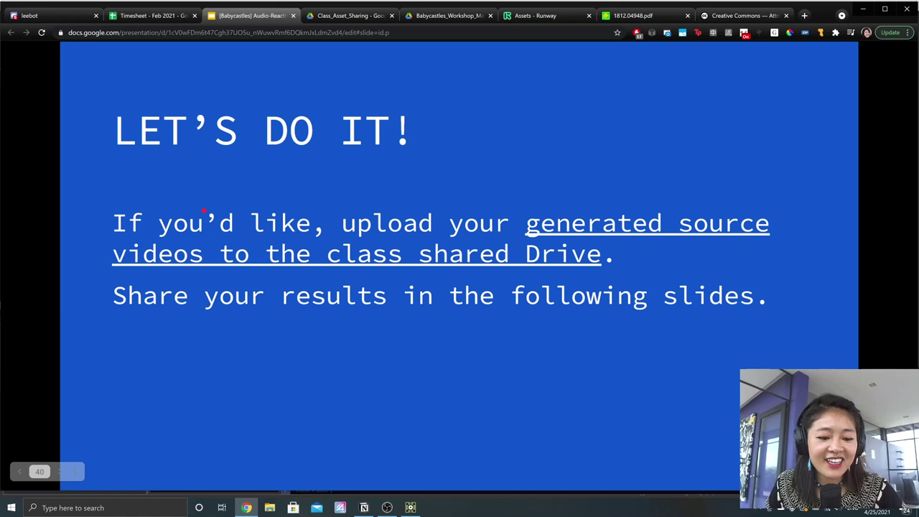
pyautogui.press('Escape')
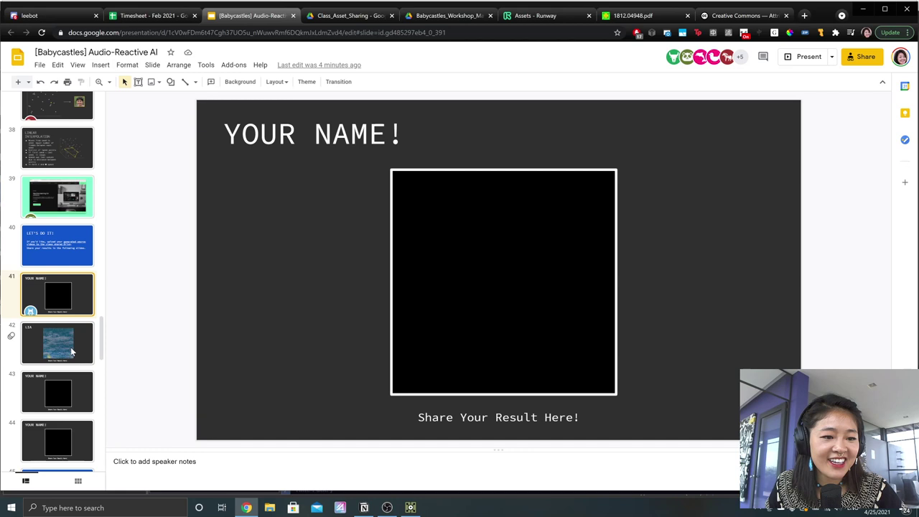
# Step: Review result slides 41 and 42, then go back to slide 40's Class_Asset_Sharing Drive link
pyautogui.click(69, 296)
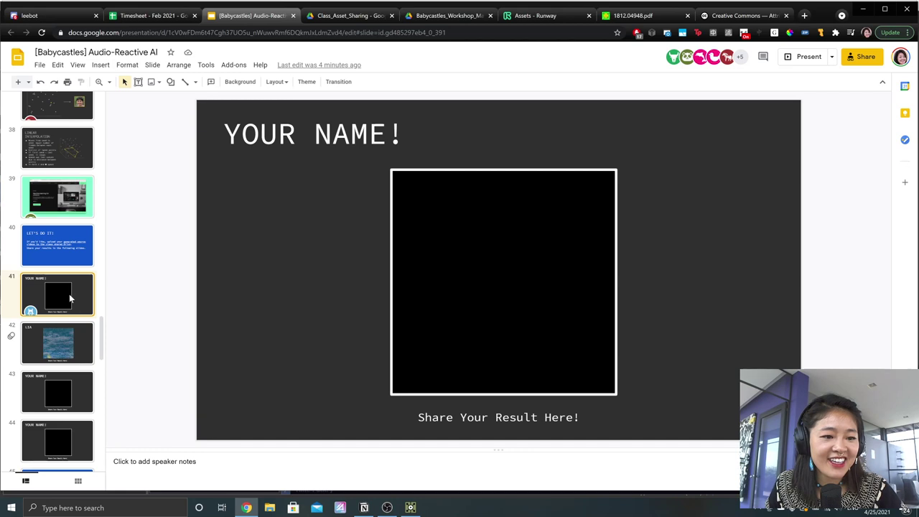
pyautogui.press('Down')
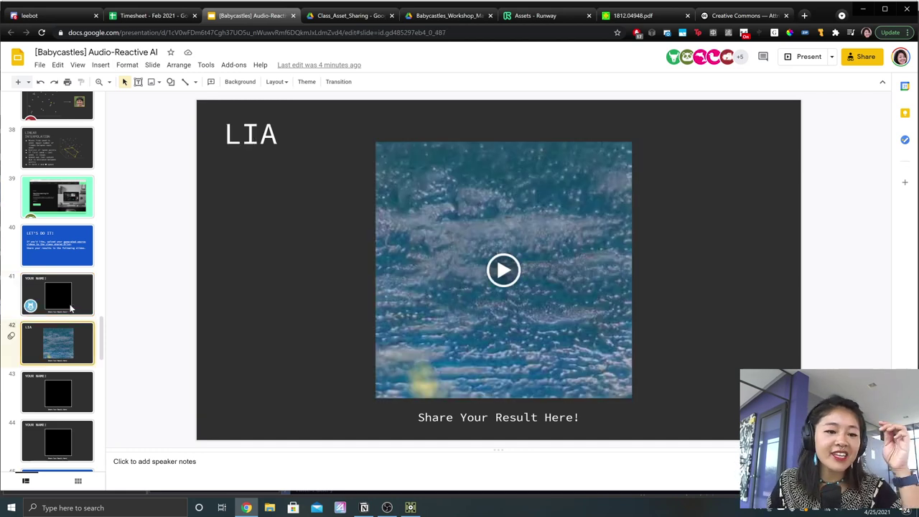
pyautogui.click(78, 292)
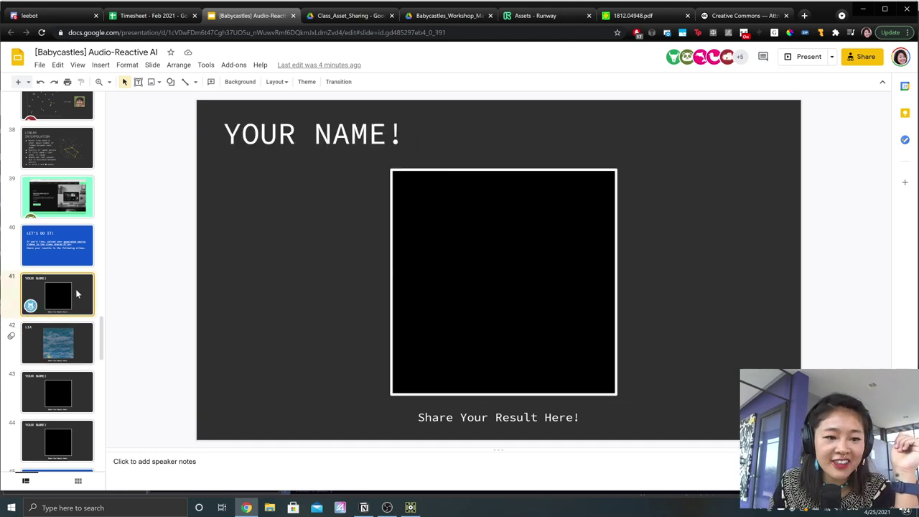
pyautogui.click(79, 260)
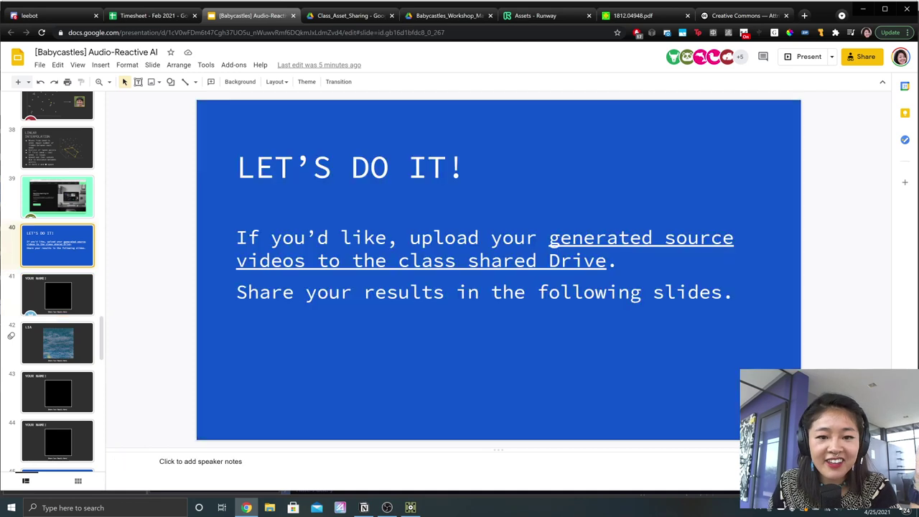
pyautogui.click(583, 237)
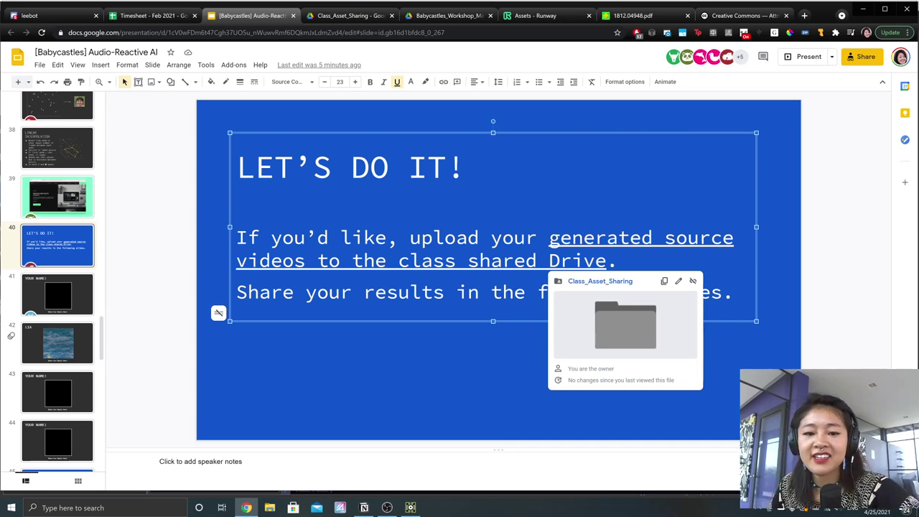
# Step: Open the Colorful-Clouds .mp4 preview in Drive's Source_Videos folder
pyautogui.click(350, 15)
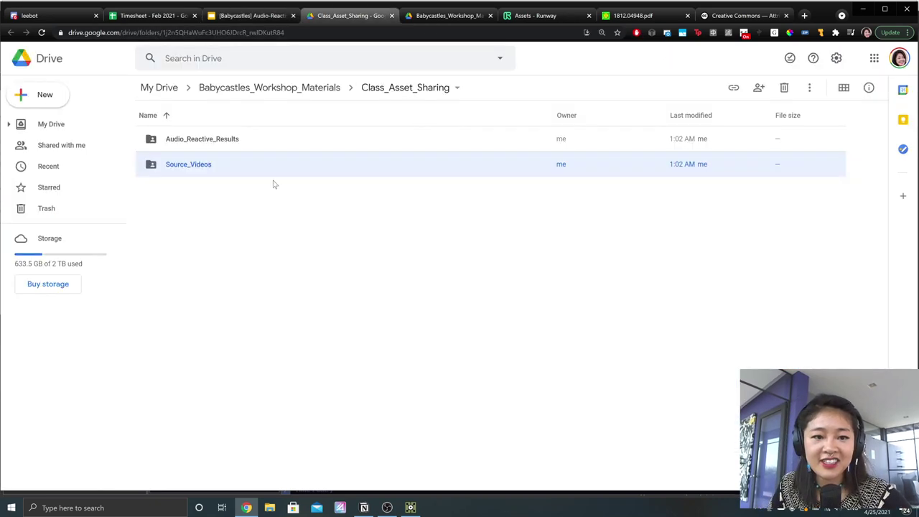
pyautogui.doubleClick(211, 166)
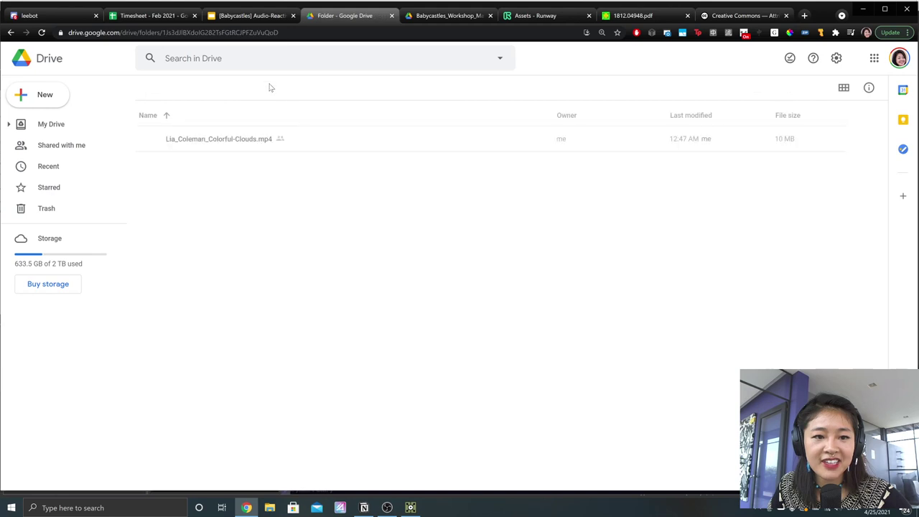
pyautogui.click(240, 144)
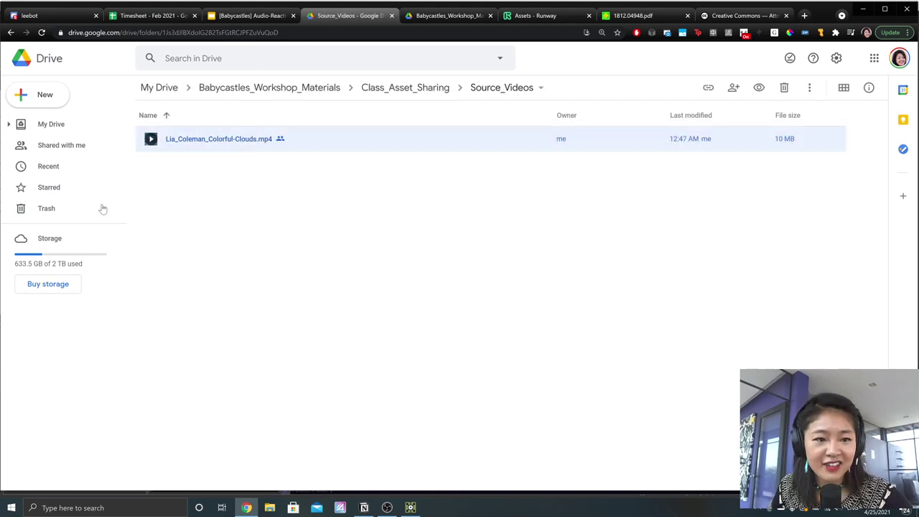
pyautogui.doubleClick(215, 143)
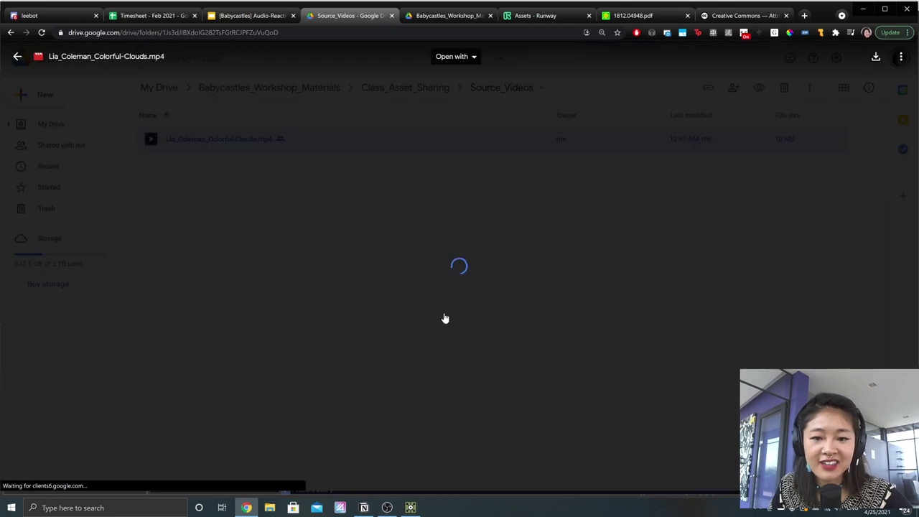
# Step: Play the Colorful-Clouds clip, close the preview, and return to Runway's Assets page
pyautogui.click(422, 359)
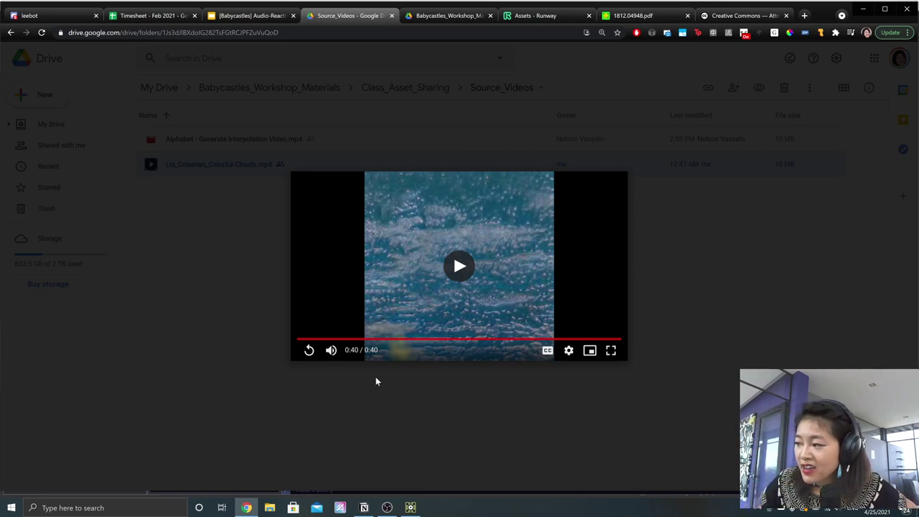
pyautogui.click(414, 434)
pyautogui.click(530, 16)
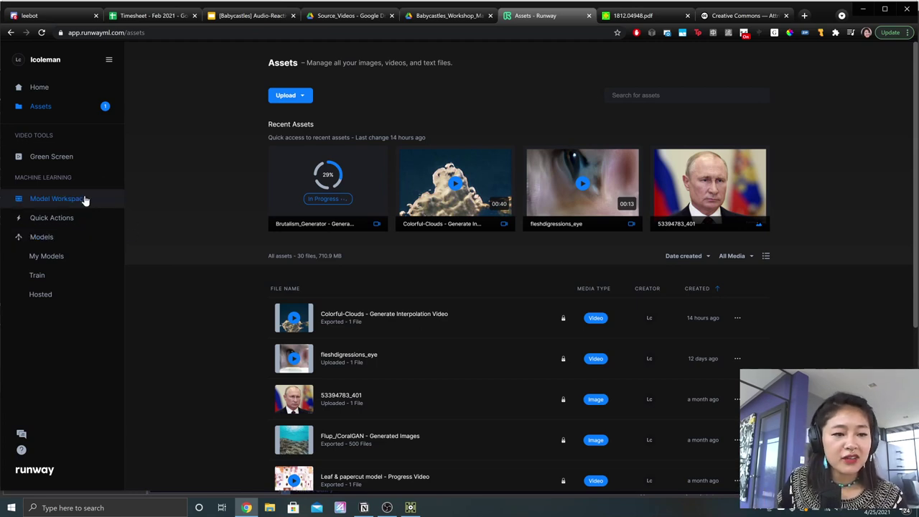
# Step: Add MUNIT: Faces to Flowers from the Stylization model collection to the workspace
pyautogui.click(74, 237)
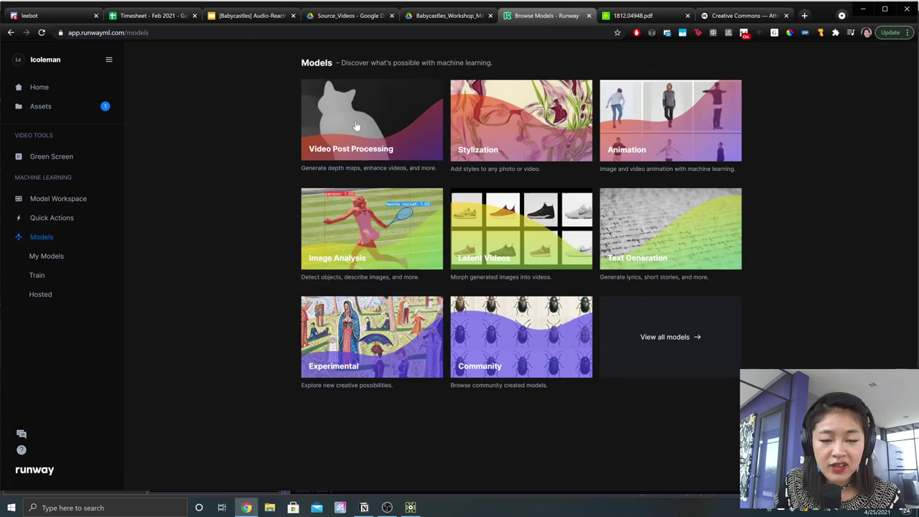
pyautogui.click(528, 129)
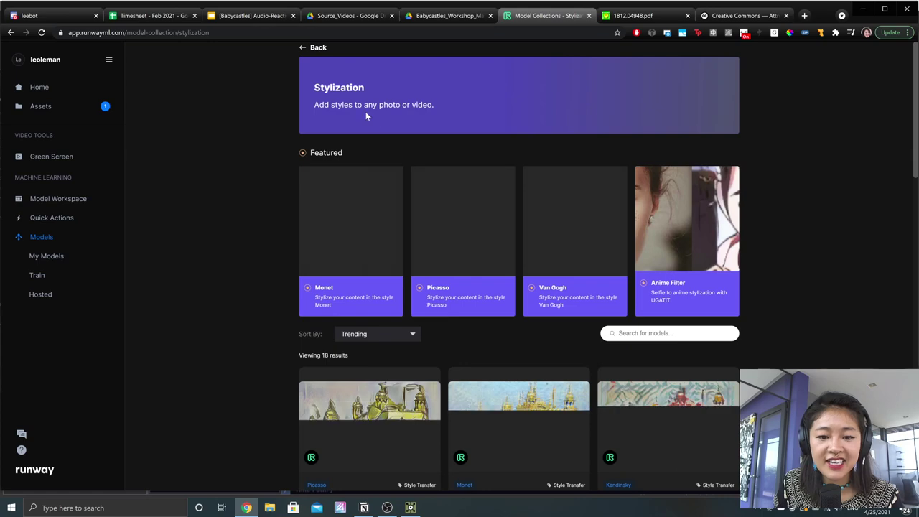
pyautogui.scroll(-2, 463, 237)
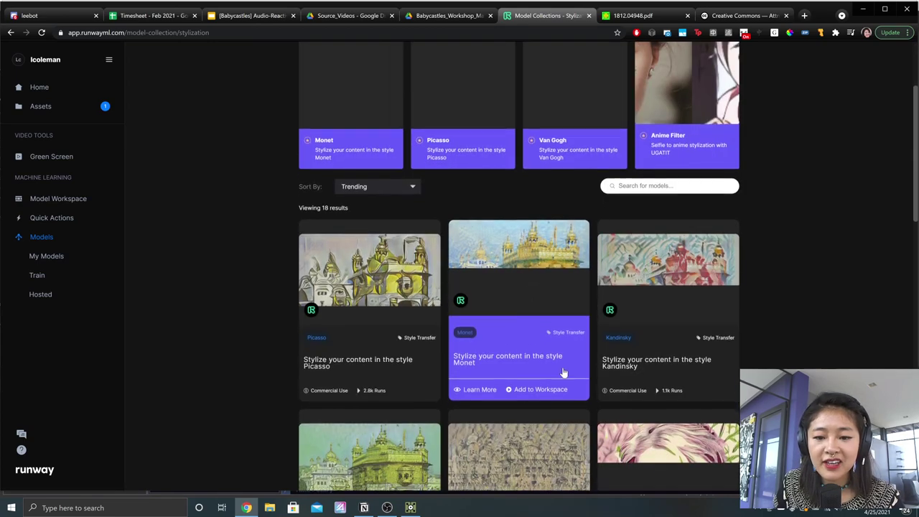
pyautogui.scroll(-2, 517, 338)
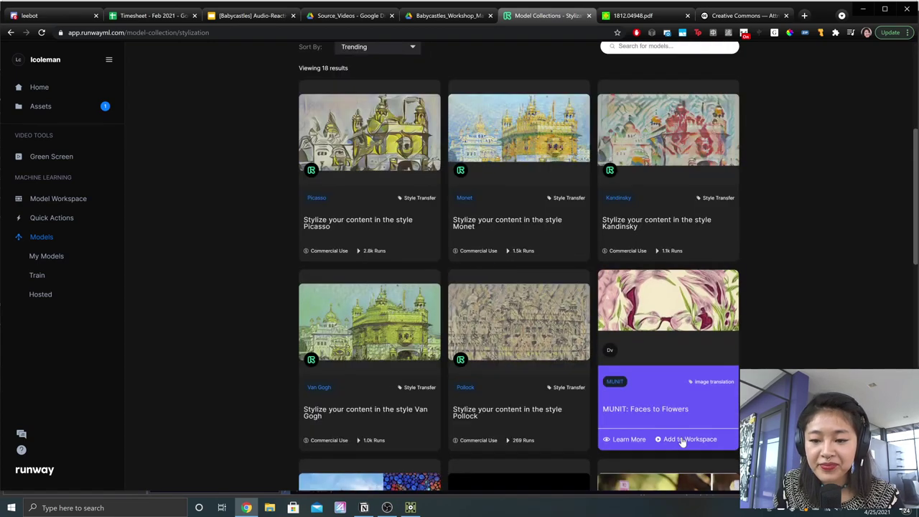
pyautogui.scroll(-1, 816, 343)
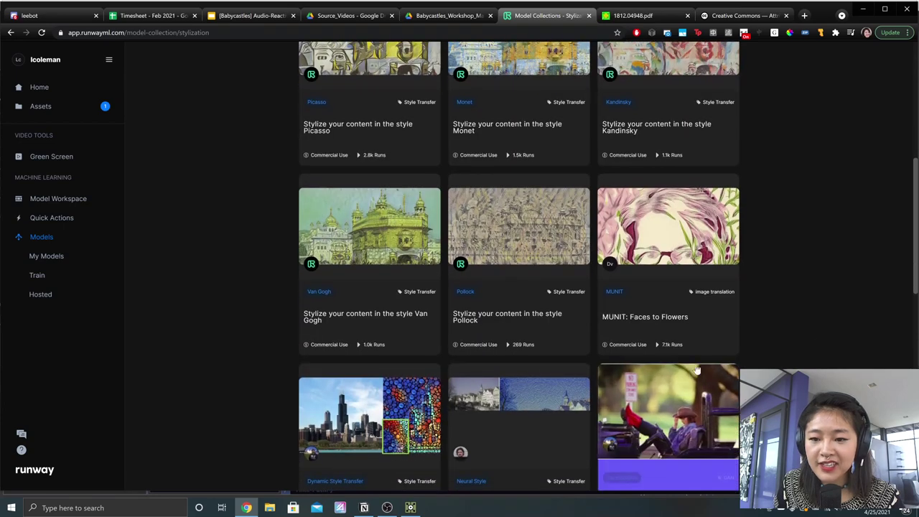
pyautogui.moveTo(678, 348)
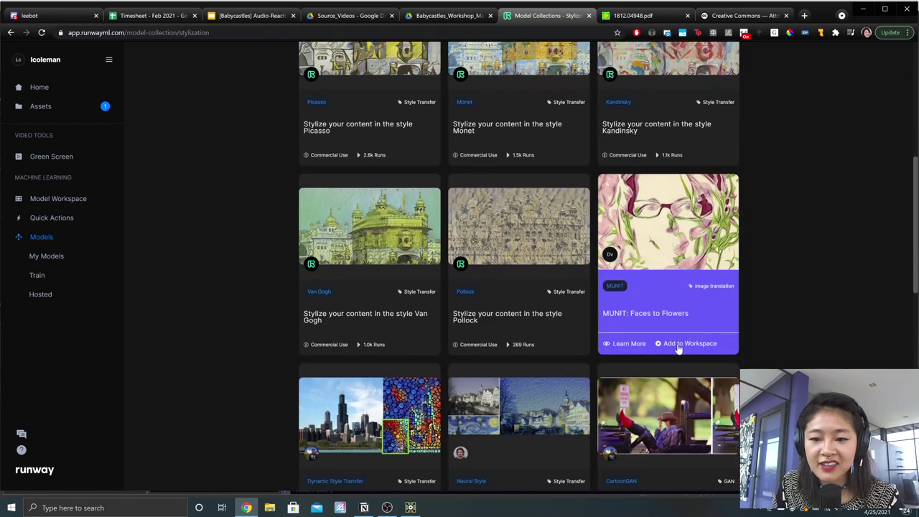
pyautogui.click(678, 345)
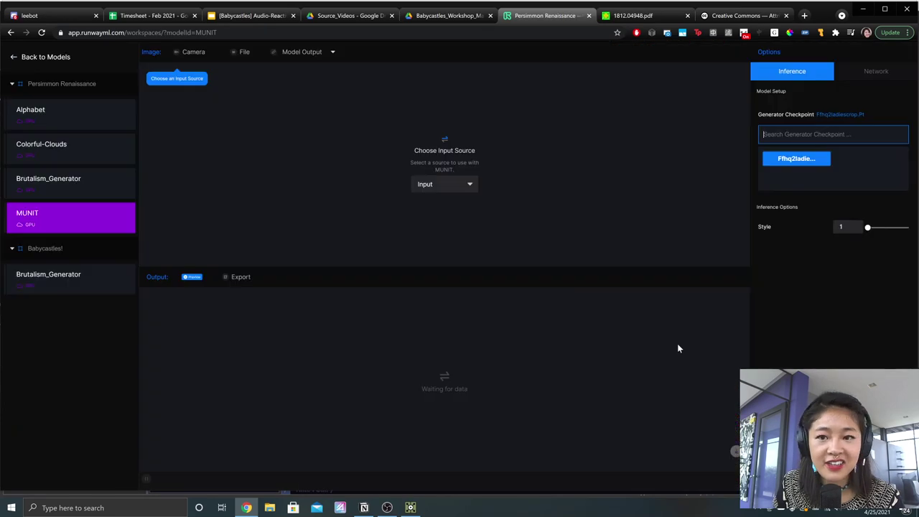
# Step: Set MUNIT's input source to File and pick cat_1024.png as the input image
pyautogui.click(463, 183)
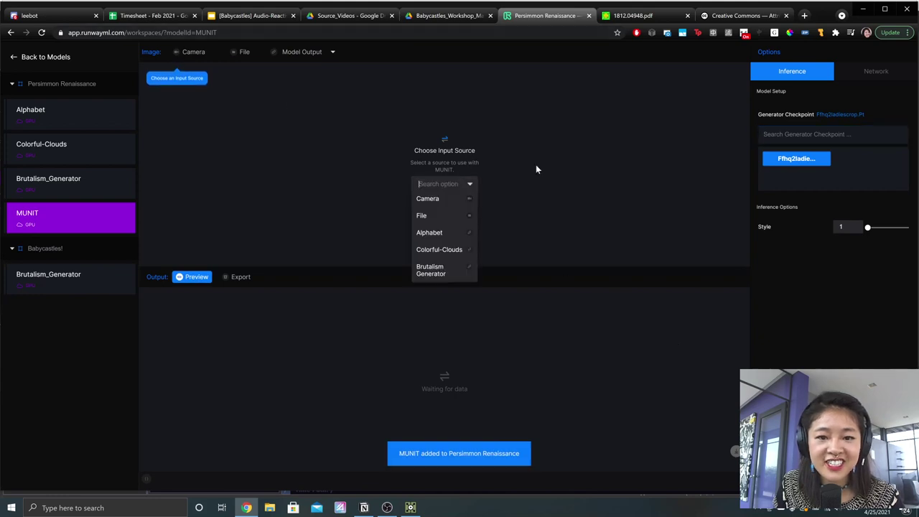
pyautogui.click(446, 214)
pyautogui.click(482, 194)
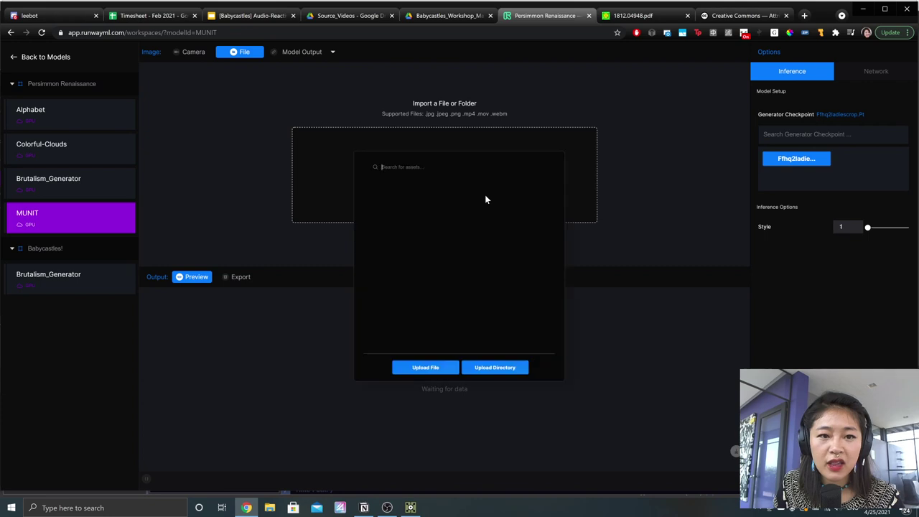
pyautogui.scroll(-3, 482, 255)
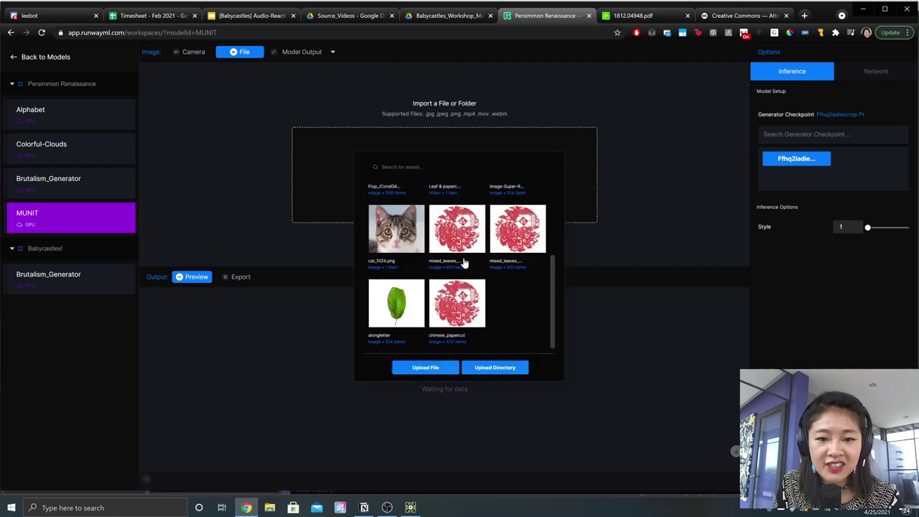
pyautogui.click(460, 251)
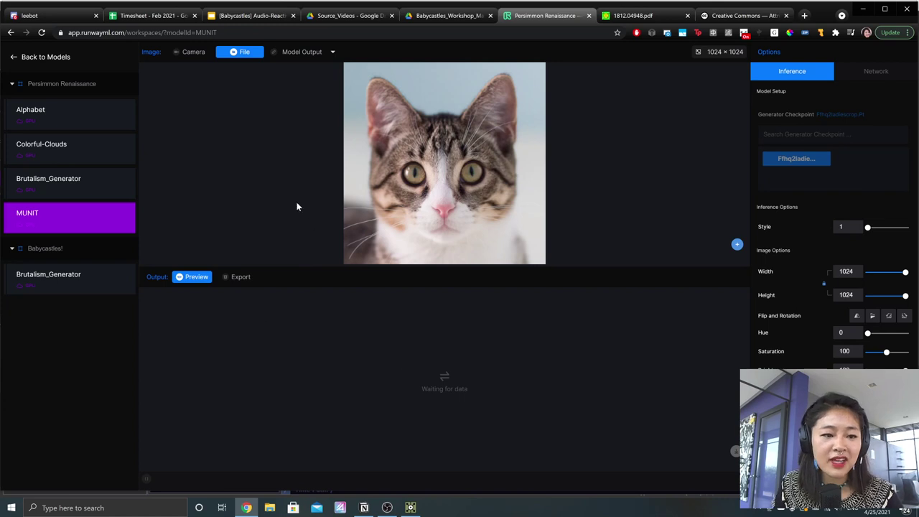
# Step: Visit Runway's Train and Assets pages, then return to the MUNIT model workspace
pyautogui.click(25, 58)
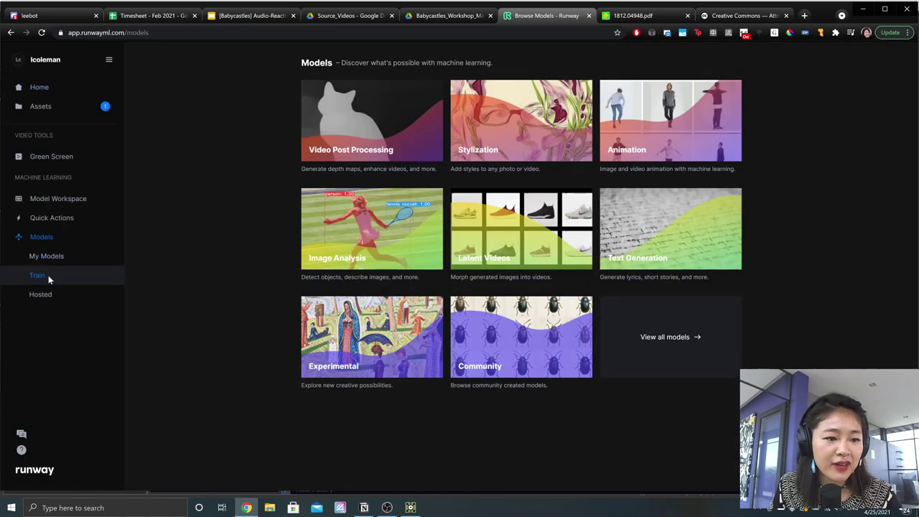
pyautogui.click(45, 274)
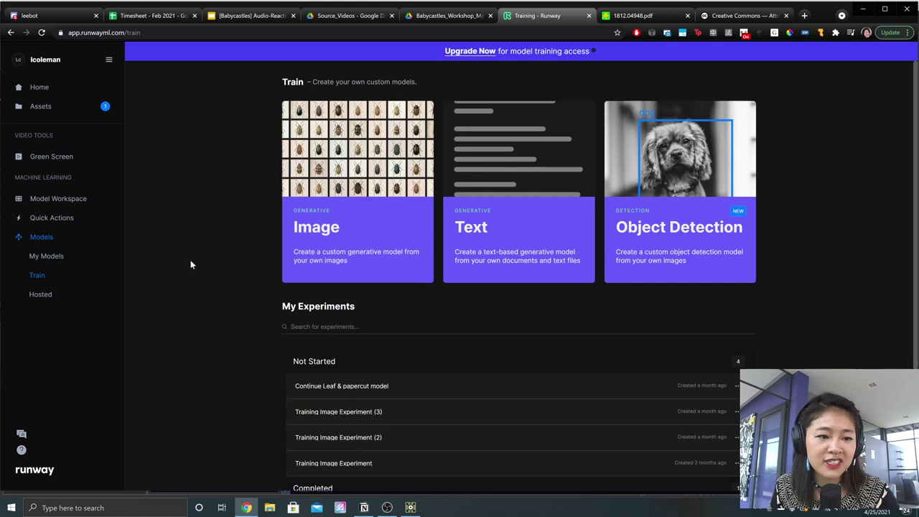
pyautogui.click(34, 112)
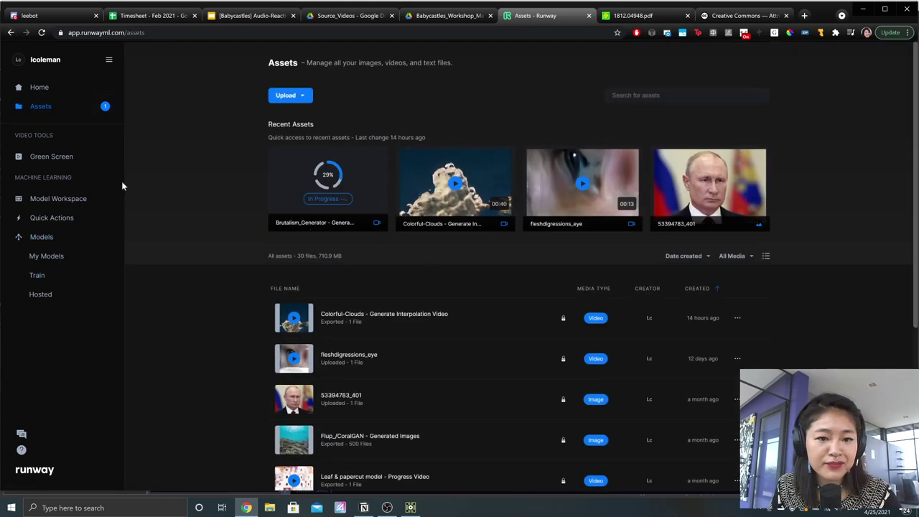
pyautogui.click(47, 206)
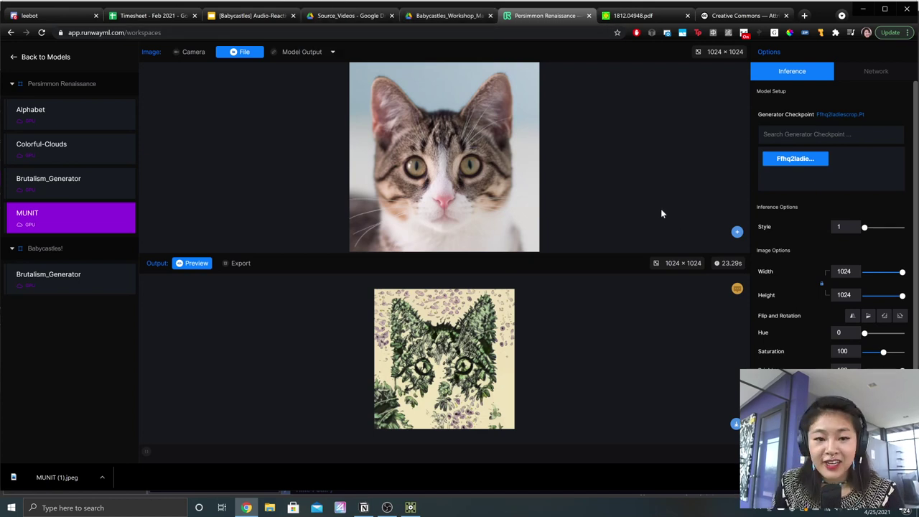
# Step: Switch to the Audio-Reactive AI deck and select slide 41, the YOUR NAME! template
pyautogui.click(364, 15)
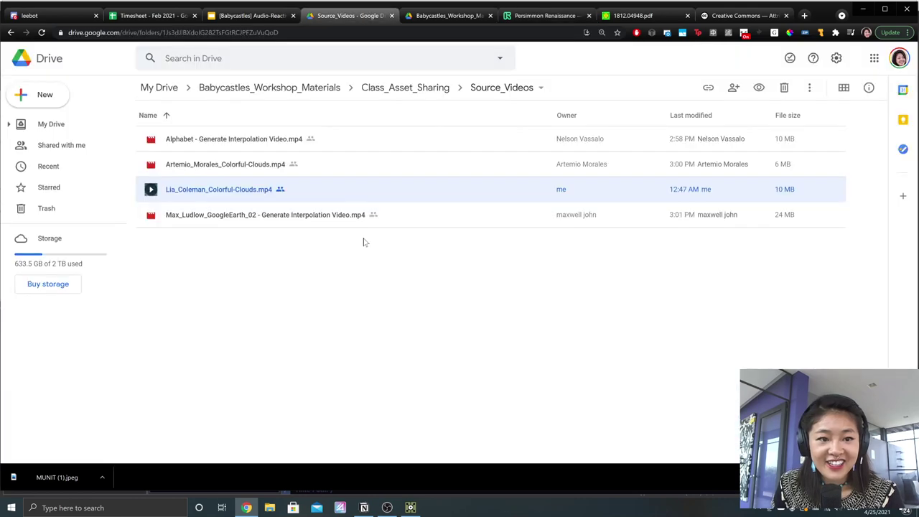
pyautogui.click(247, 15)
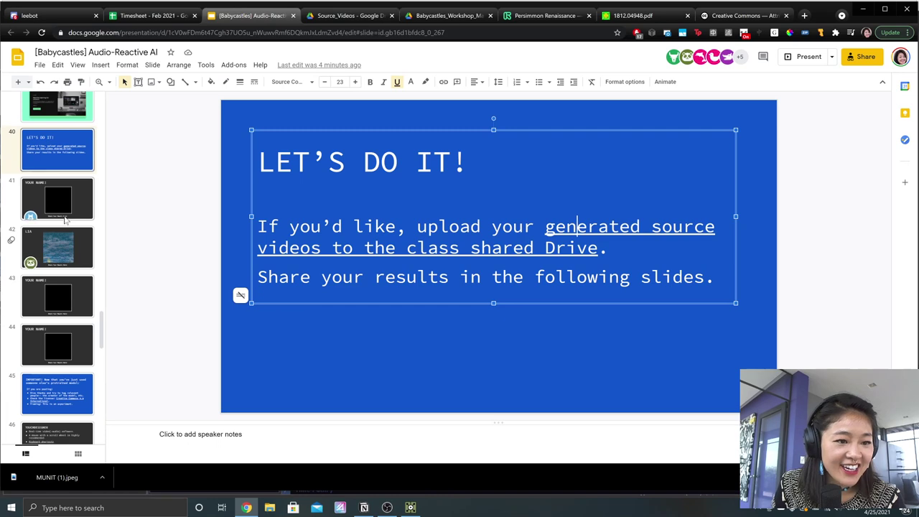
pyautogui.click(64, 201)
pyautogui.click(65, 248)
pyautogui.click(67, 212)
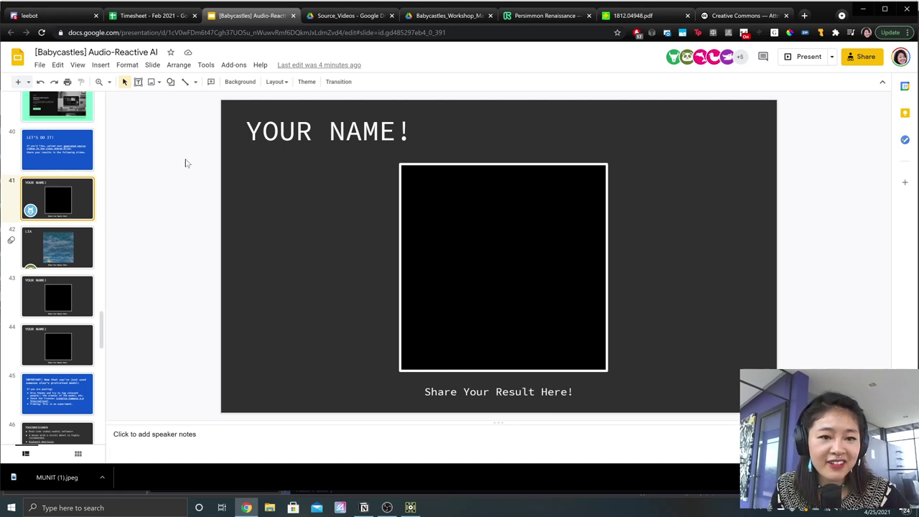
# Step: Replace YOUR NAME in slide 41's title with ART
pyautogui.click(312, 131)
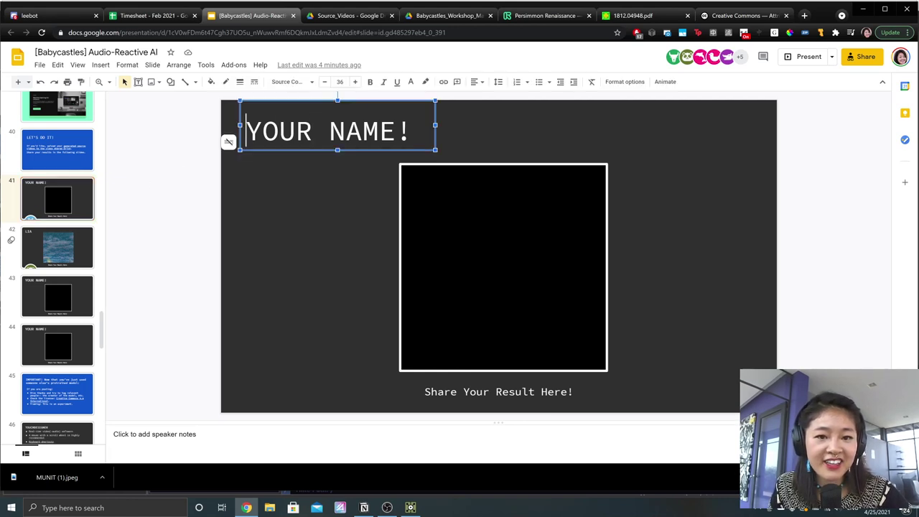
pyautogui.moveTo(245, 131); pyautogui.dragTo(402, 131)
pyautogui.write('ART!')
pyautogui.click(183, 120)
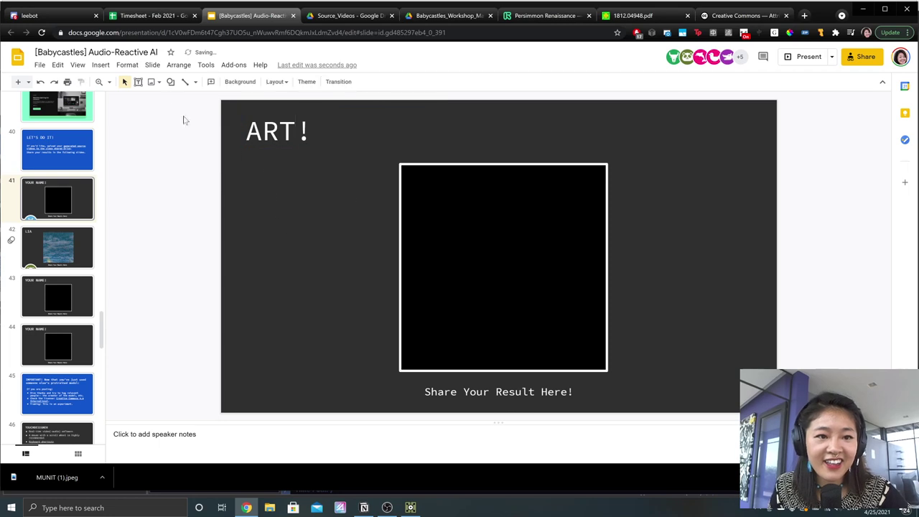
# Step: Start inserting a video from My Drive, searching the picker for 'art'
pyautogui.click(101, 65)
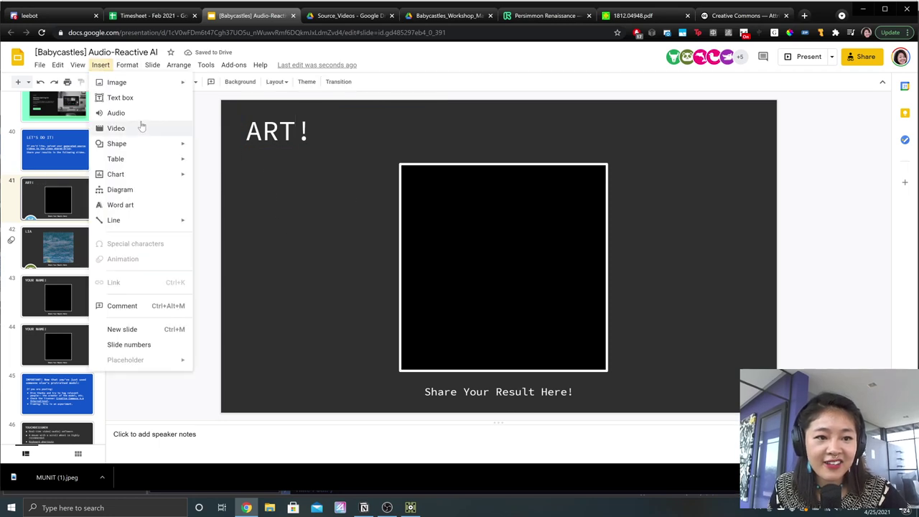
pyautogui.click(115, 127)
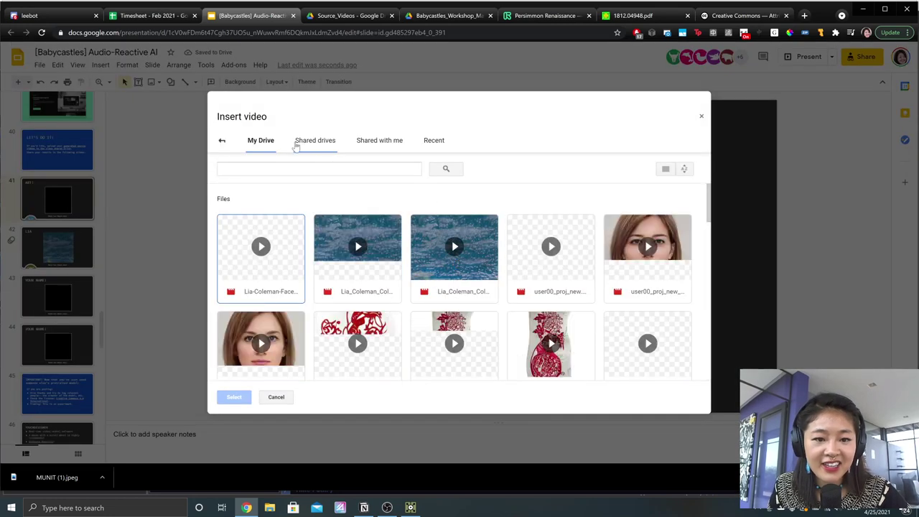
pyautogui.scroll(-3, 483, 274)
pyautogui.scroll(3, 424, 261)
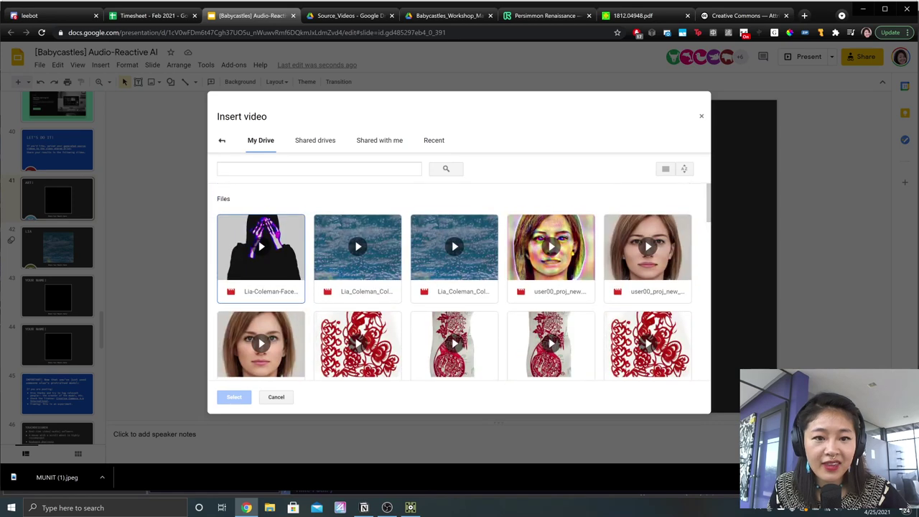
pyautogui.click(267, 142)
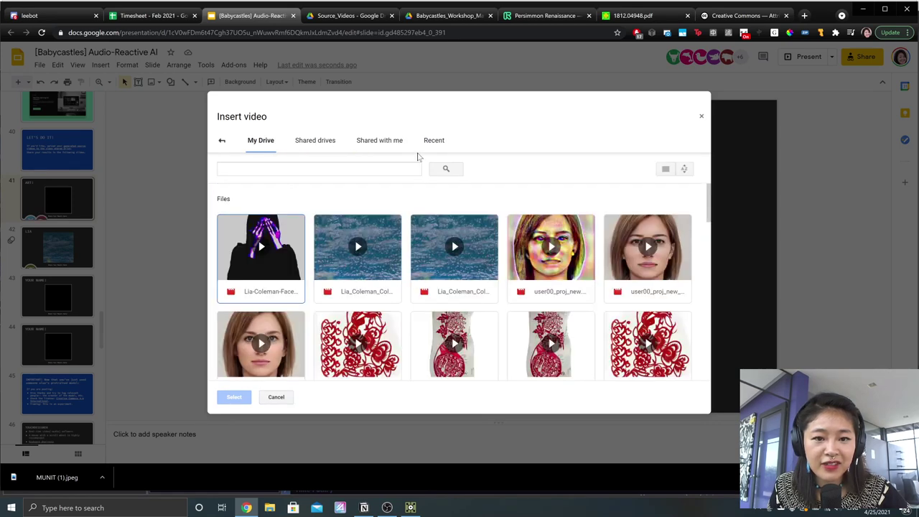
pyautogui.click(321, 170)
pyautogui.write('art')
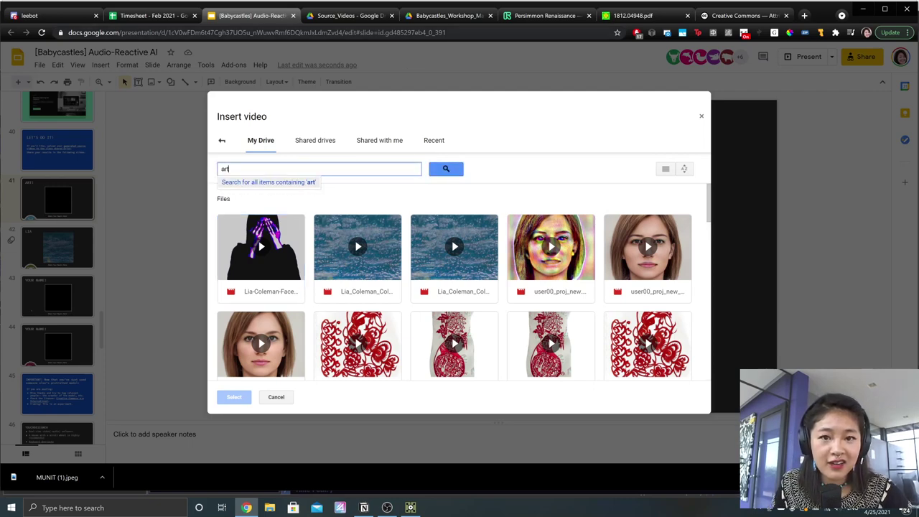
# Step: Search the video picker by the creator's name, browse My Drive videos, then close it without inserting
pyautogui.click(344, 15)
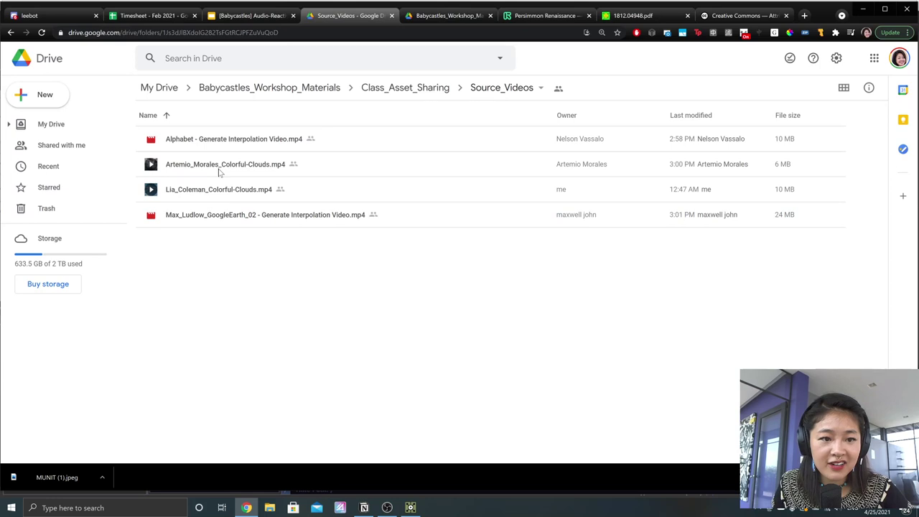
pyautogui.click(260, 16)
pyautogui.write('e')
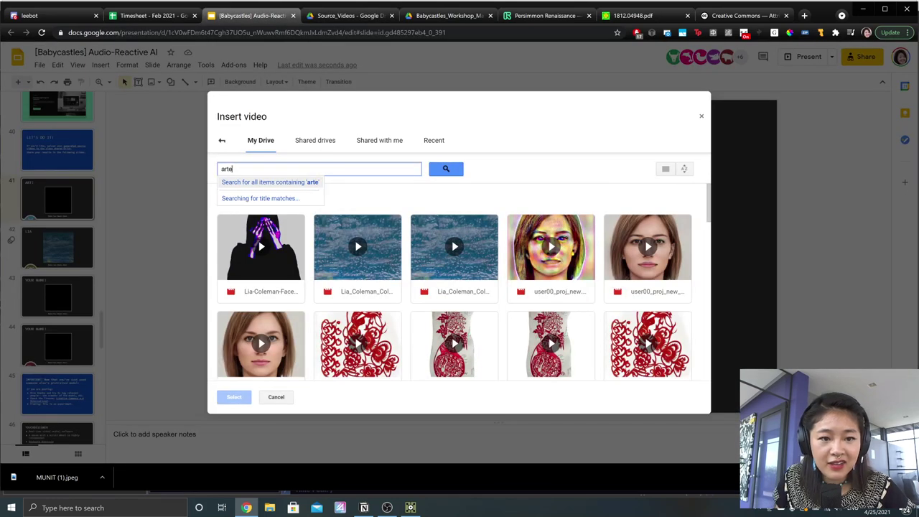
pyautogui.write('mio_morales')
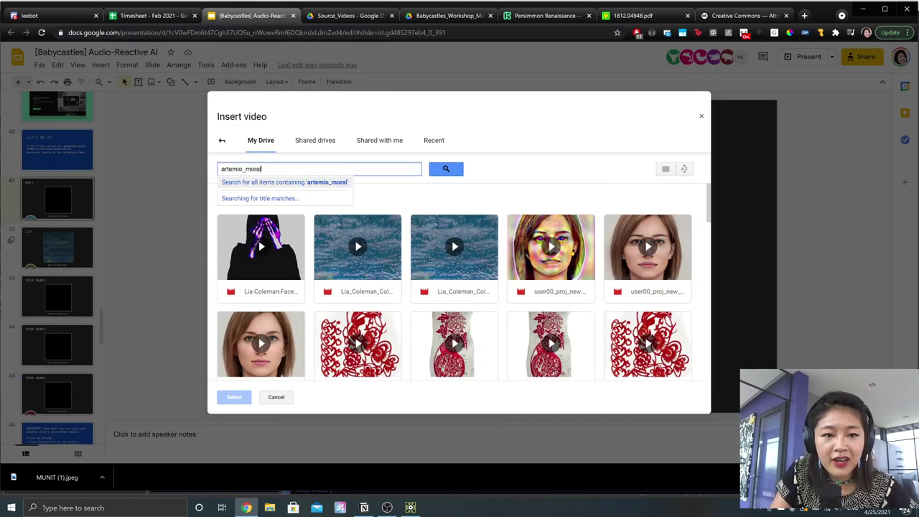
pyautogui.press('Return')
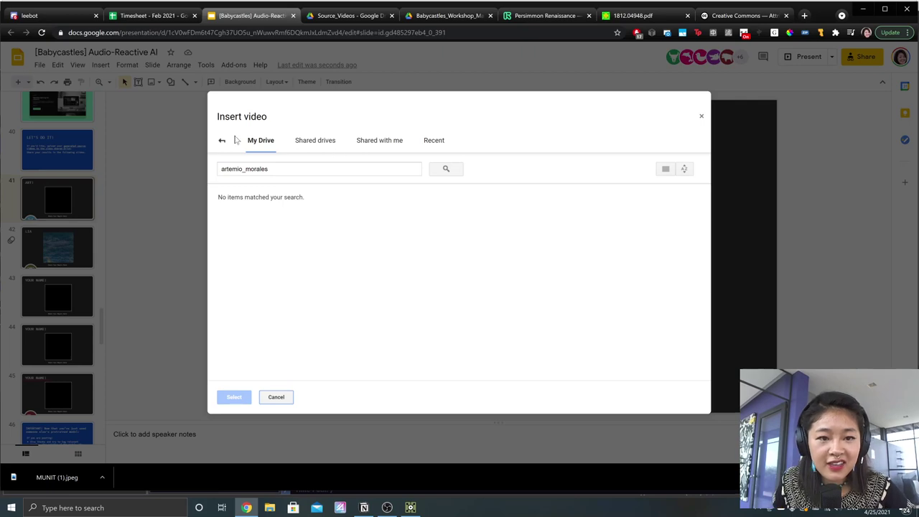
pyautogui.click(223, 140)
pyautogui.click(320, 141)
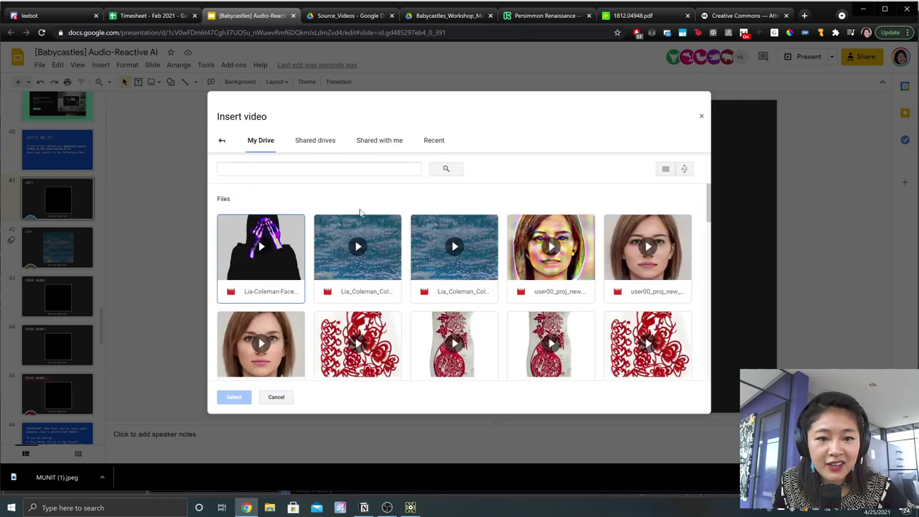
pyautogui.scroll(-4, 502, 237)
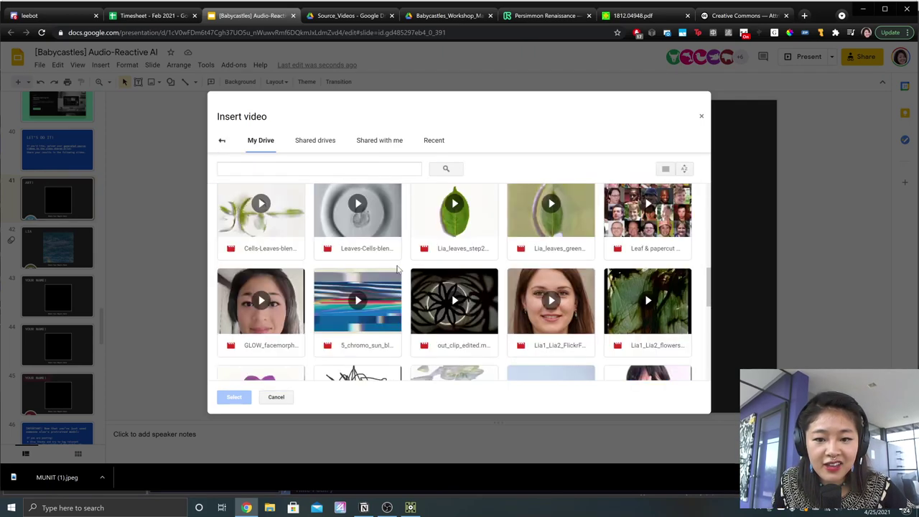
pyautogui.scroll(4, 393, 197)
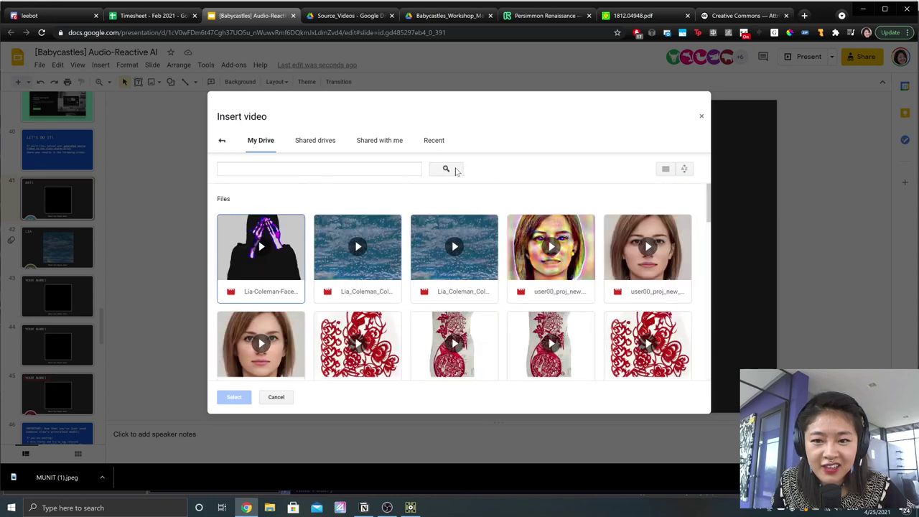
pyautogui.click(703, 115)
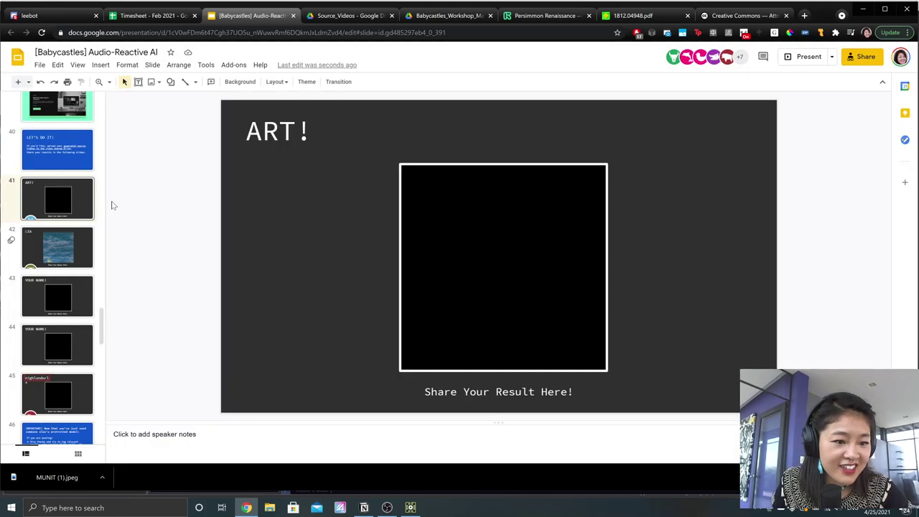
# Step: View slide 45, return to the ART! slide, then switch to Drive's Source_Videos folder
pyautogui.click(54, 388)
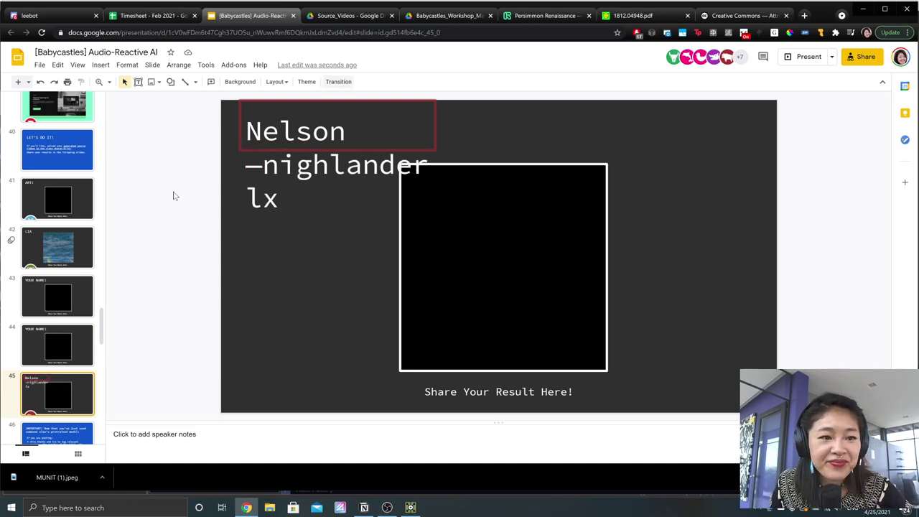
pyautogui.click(43, 199)
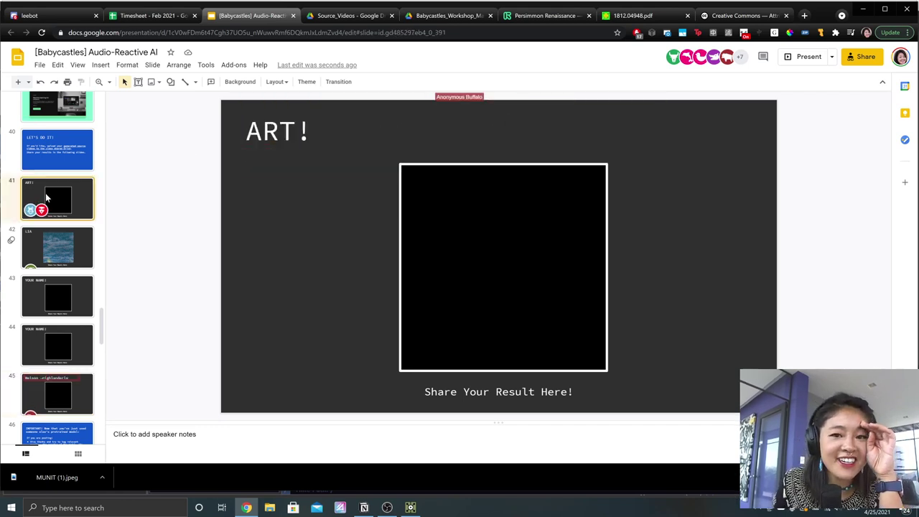
pyautogui.click(352, 15)
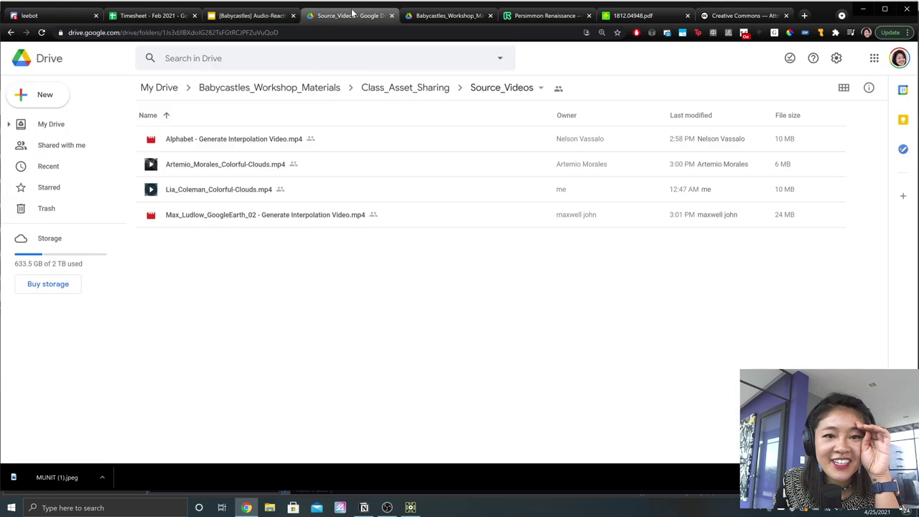
# Step: Open the still-processing Alphabet interpolation preview, close it, and open the next video
pyautogui.doubleClick(245, 142)
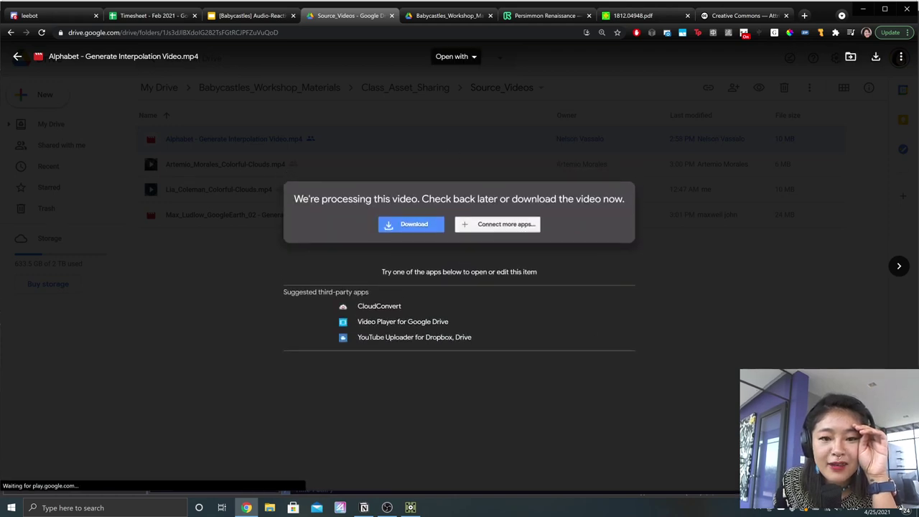
pyautogui.press('Escape')
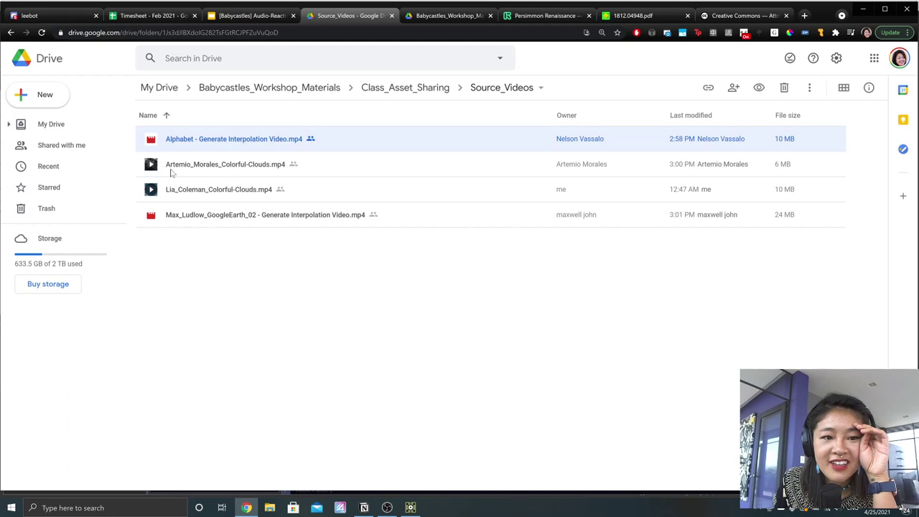
pyautogui.press('Down')
pyautogui.press('Return')
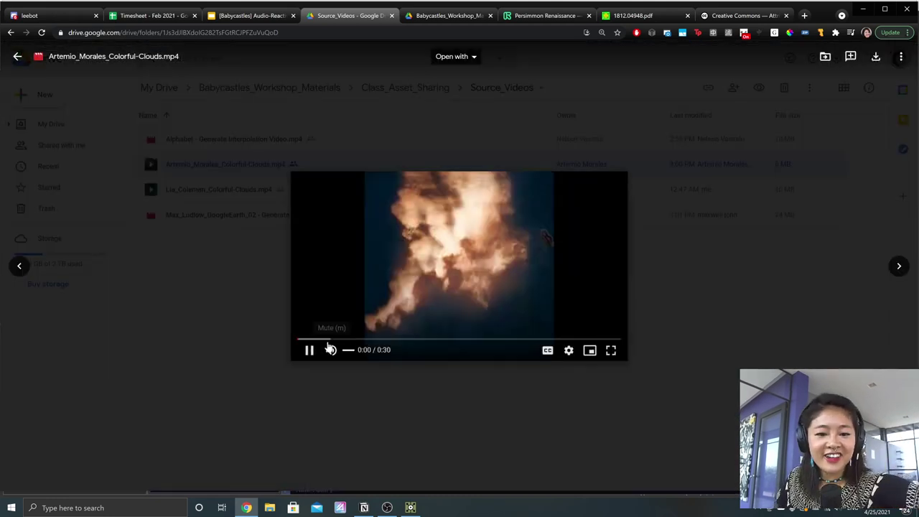
# Step: Play the Colorful-Clouds video full screen at double speed, then close it and select the next file
pyautogui.click(611, 351)
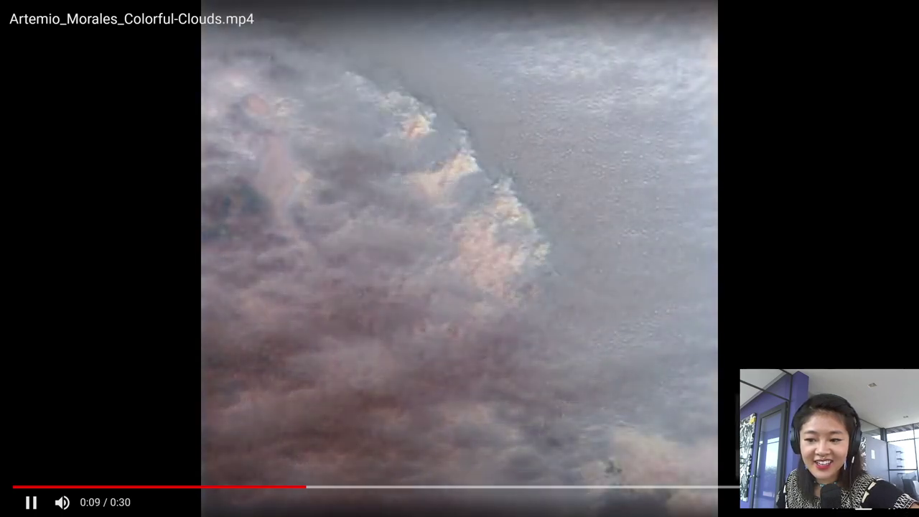
pyautogui.click(844, 502)
pyautogui.click(804, 359)
pyautogui.click(790, 462)
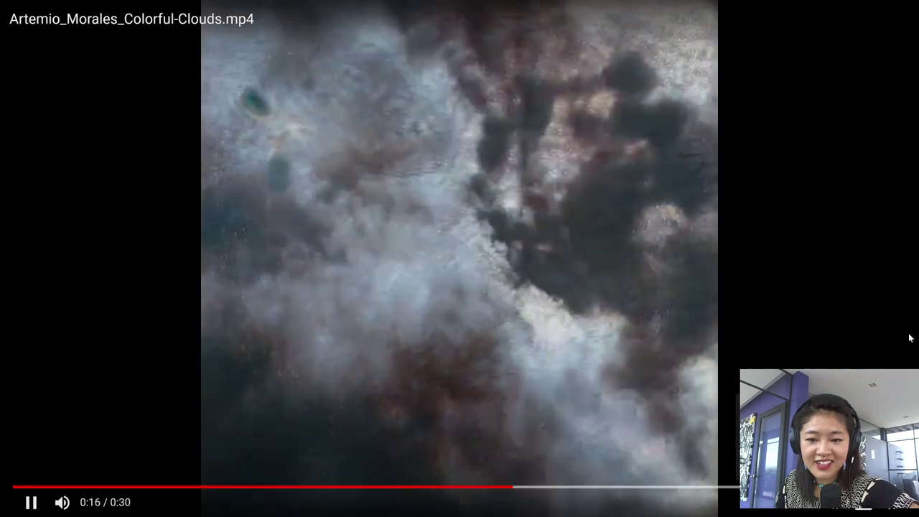
pyautogui.press('Escape')
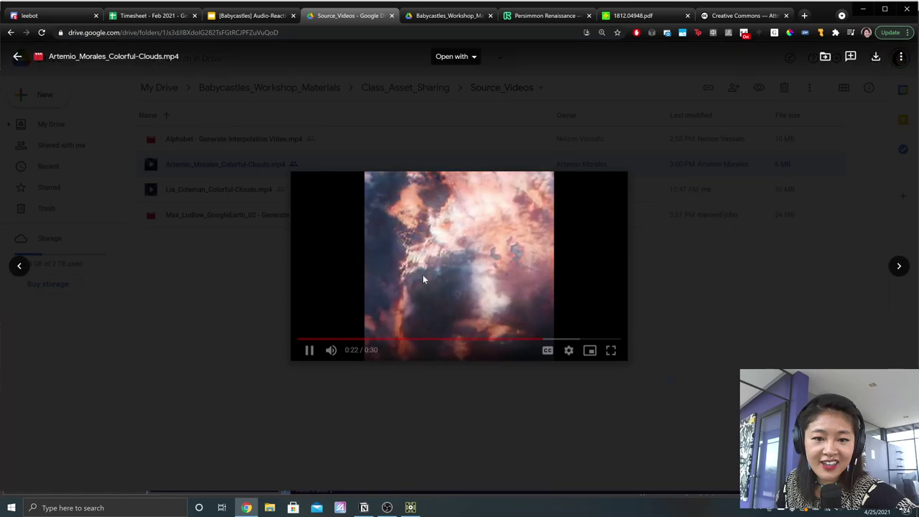
pyautogui.click(225, 165)
pyautogui.click(245, 198)
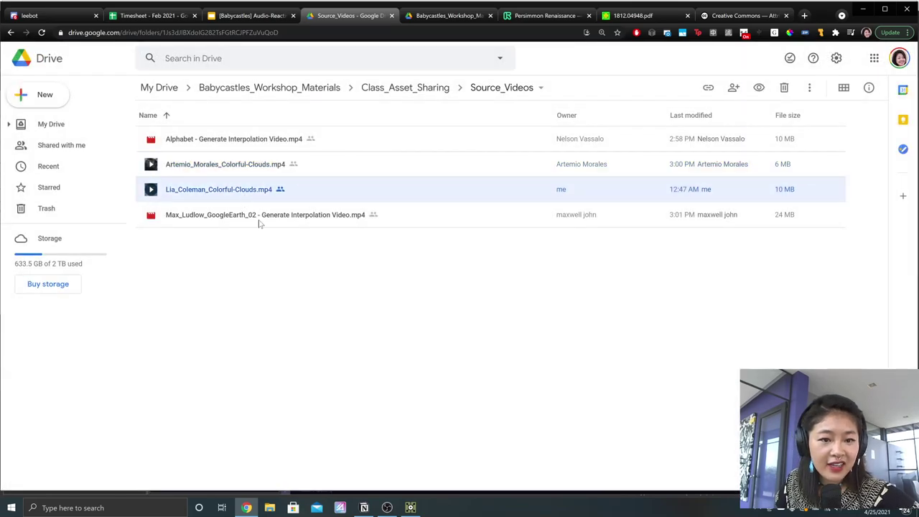
pyautogui.doubleClick(260, 222)
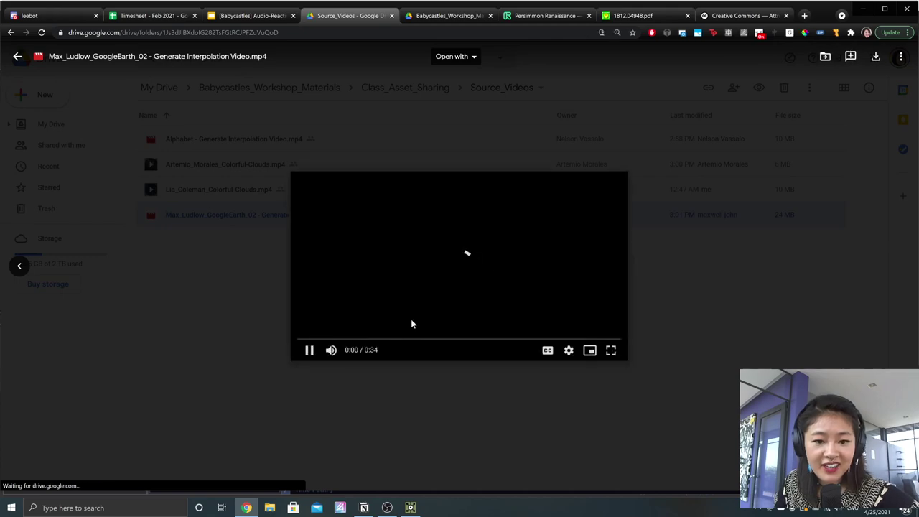
pyautogui.click(611, 350)
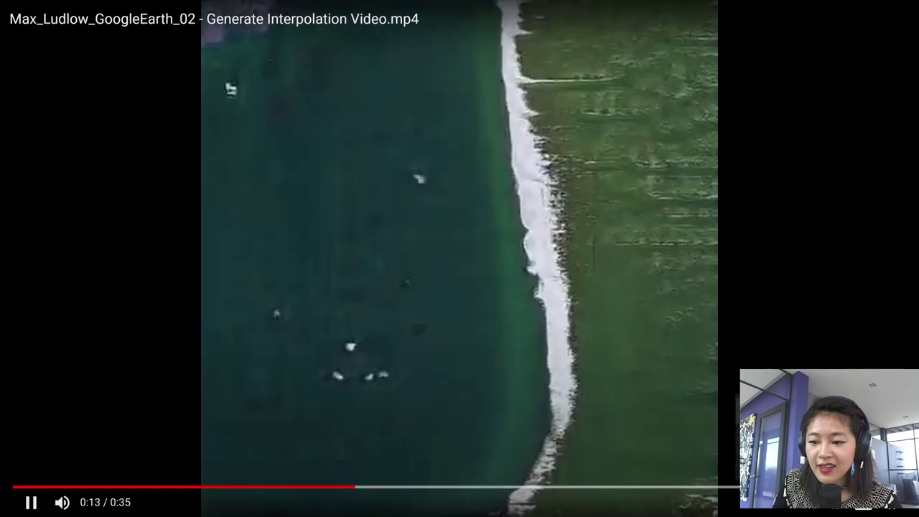
pyautogui.click(838, 508)
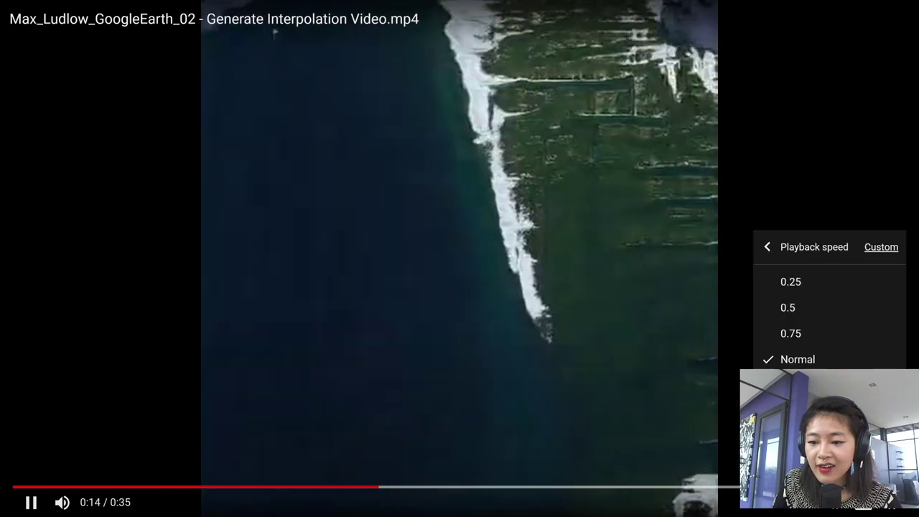
pyautogui.click(790, 462)
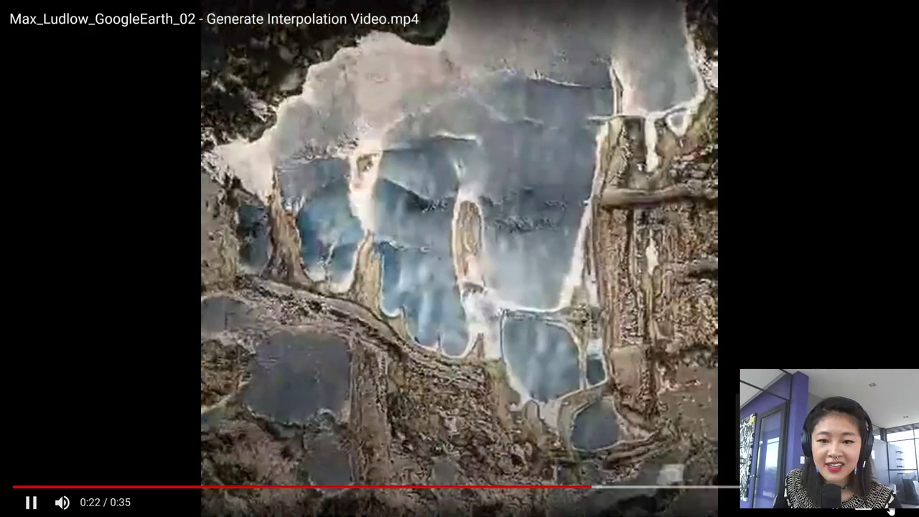
pyautogui.click(890, 506)
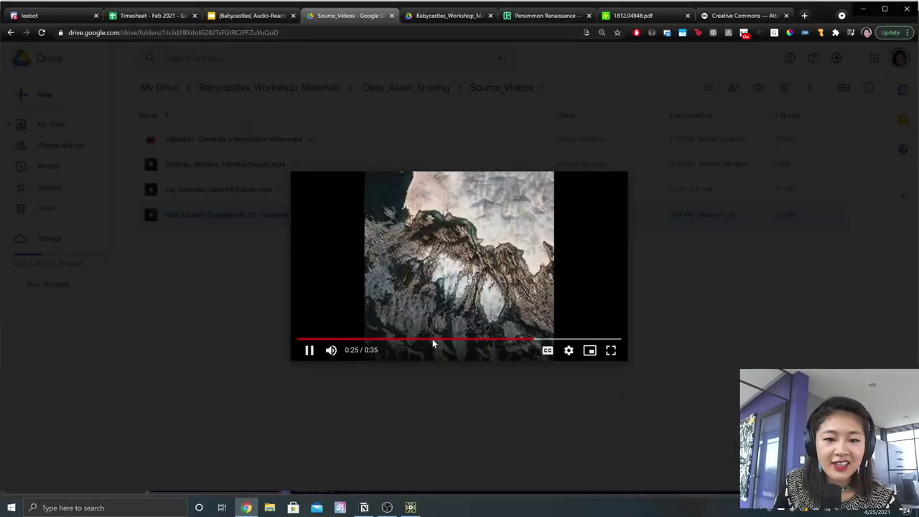
pyautogui.click(440, 399)
# Step: Open the Alphabet interpolation video and play it full screen
pyautogui.click(232, 140)
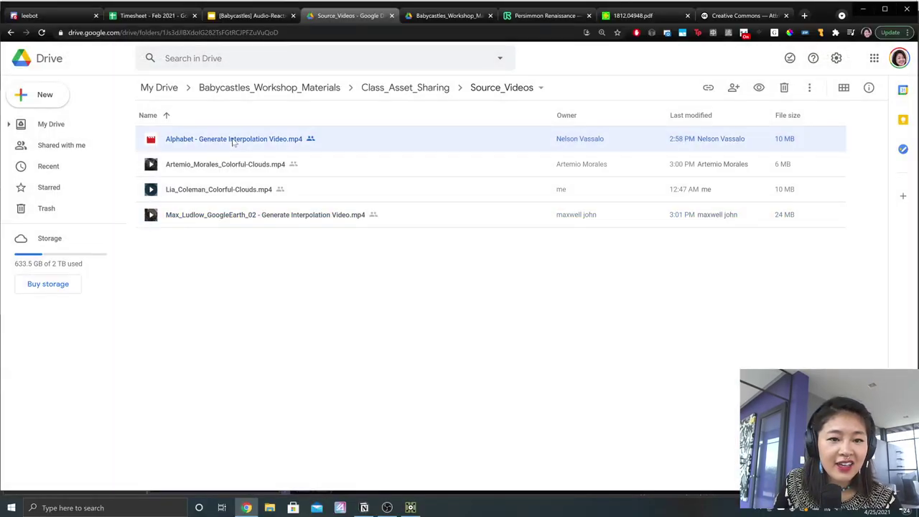
pyautogui.doubleClick(234, 141)
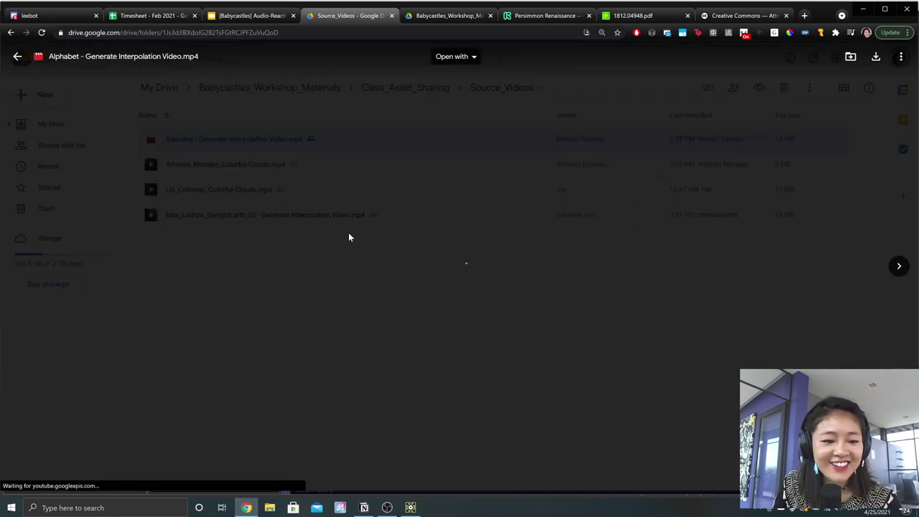
pyautogui.click(610, 350)
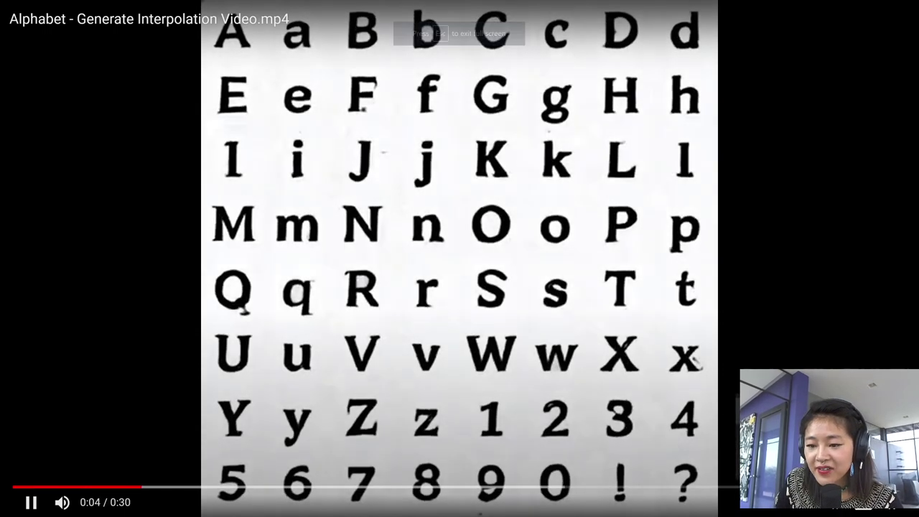
pyautogui.click(887, 502)
pyautogui.click(831, 269)
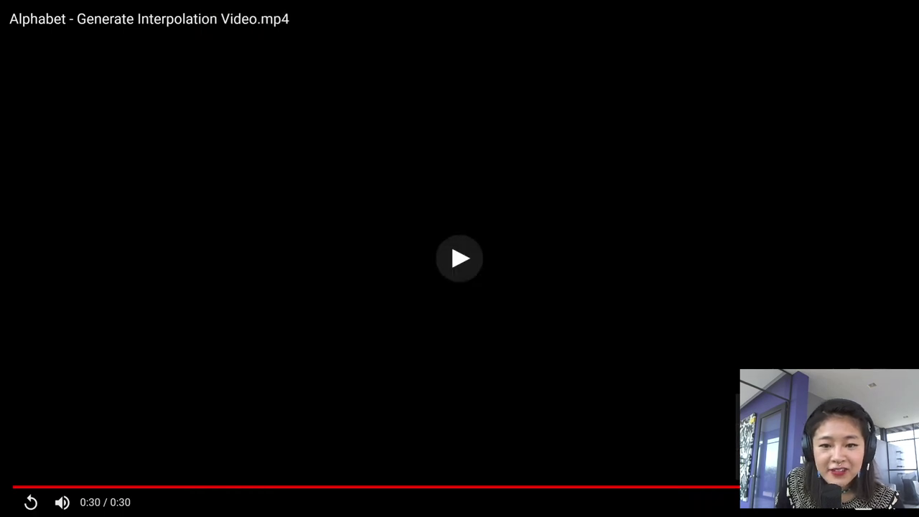
# Step: Replay from 0:22, pause, exit the preview, and return to the Audio-Reactive AI deck
pyautogui.press('Left')
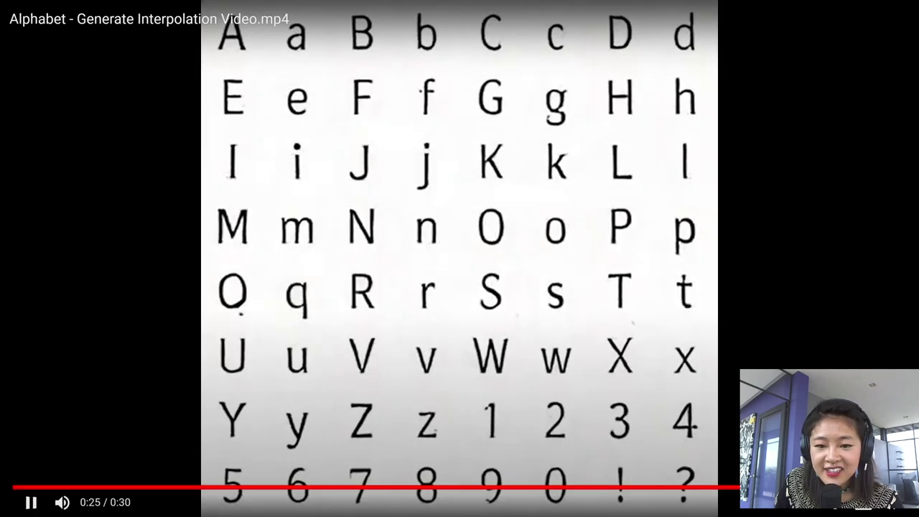
pyautogui.click(680, 486)
pyautogui.click(541, 310)
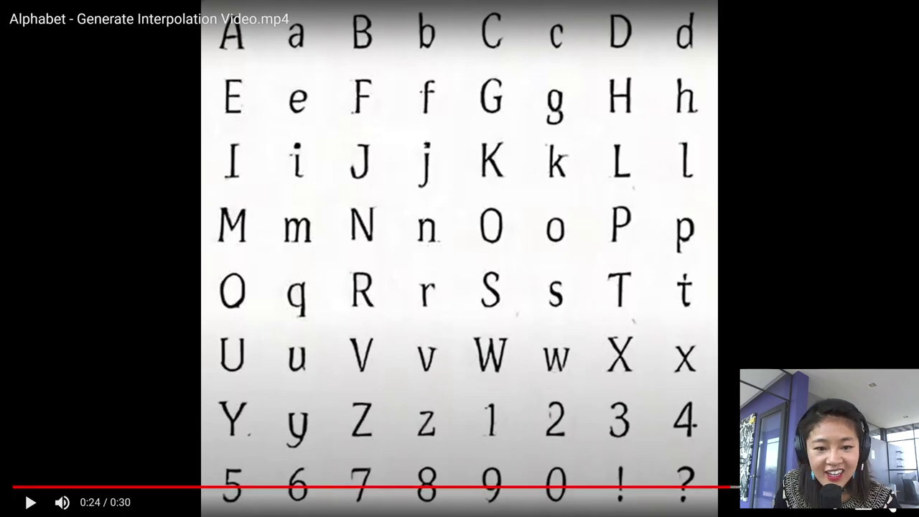
pyautogui.press('Escape')
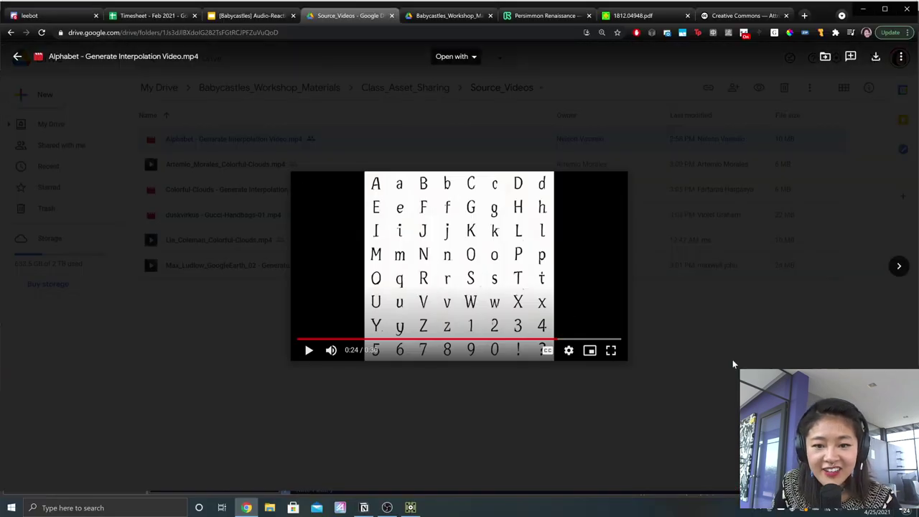
pyautogui.press('Escape')
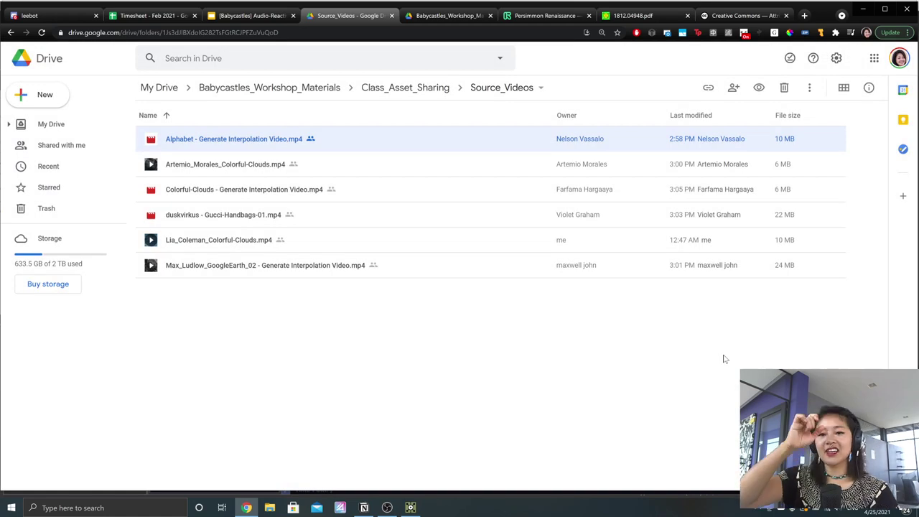
pyautogui.click(258, 15)
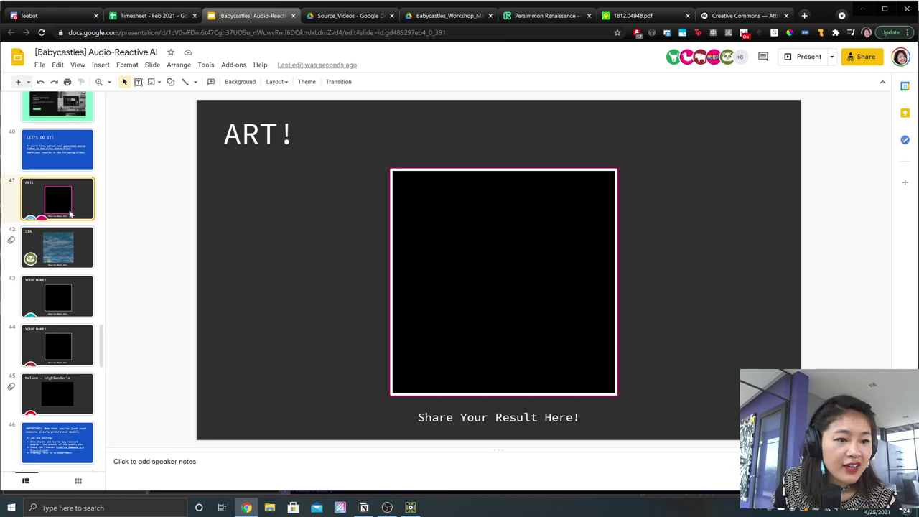
# Step: Step through slides 43, 44 and 45 to slide 46, the IMPORTANT! pretrained-model note
pyautogui.click(57, 296)
pyautogui.click(70, 351)
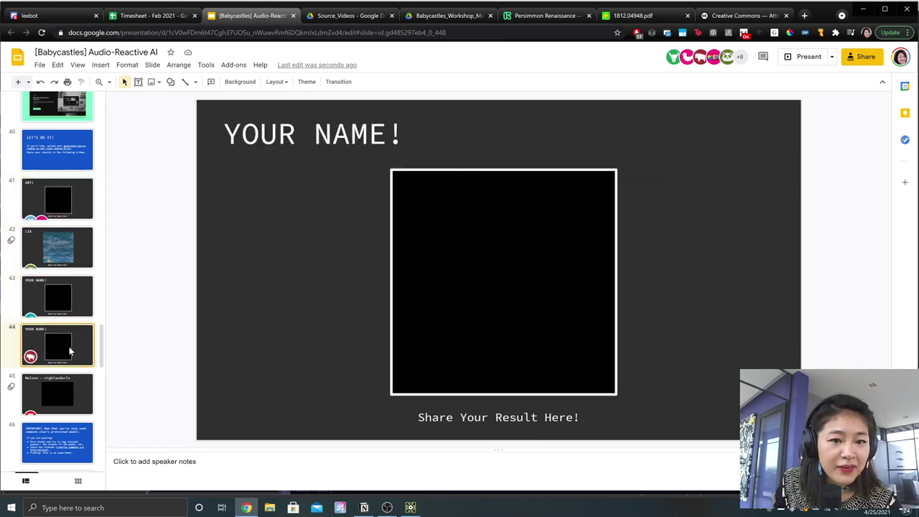
pyautogui.click(50, 390)
pyautogui.scroll(-2, 65, 347)
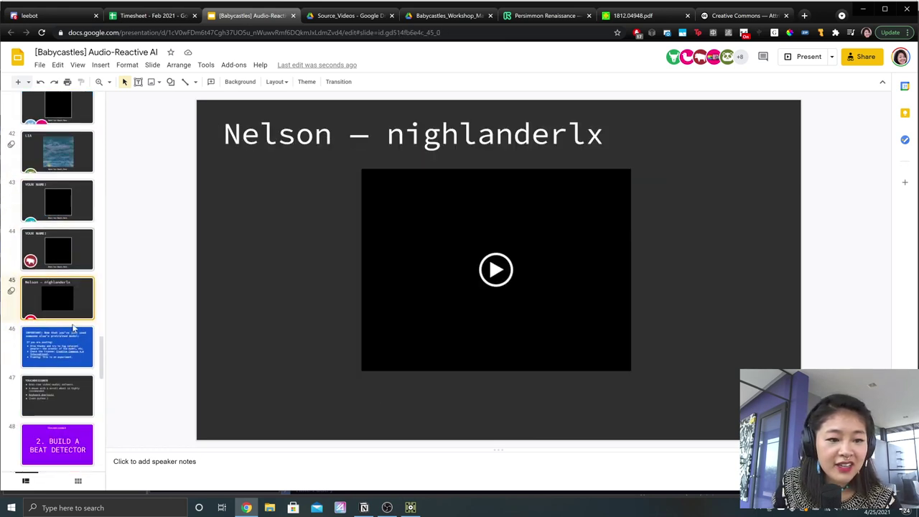
pyautogui.click(70, 354)
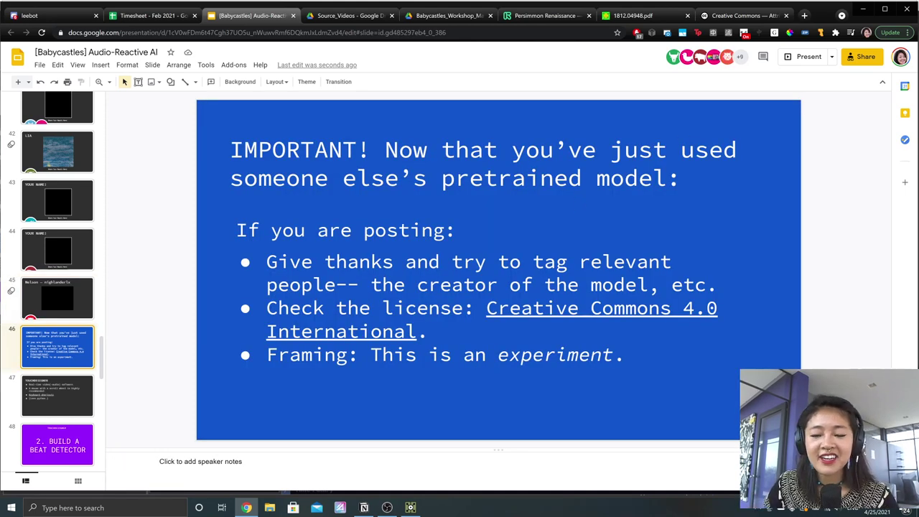
# Step: Open the Brutalism_Generator model's View Info page in Runway and scroll through it
pyautogui.click(544, 15)
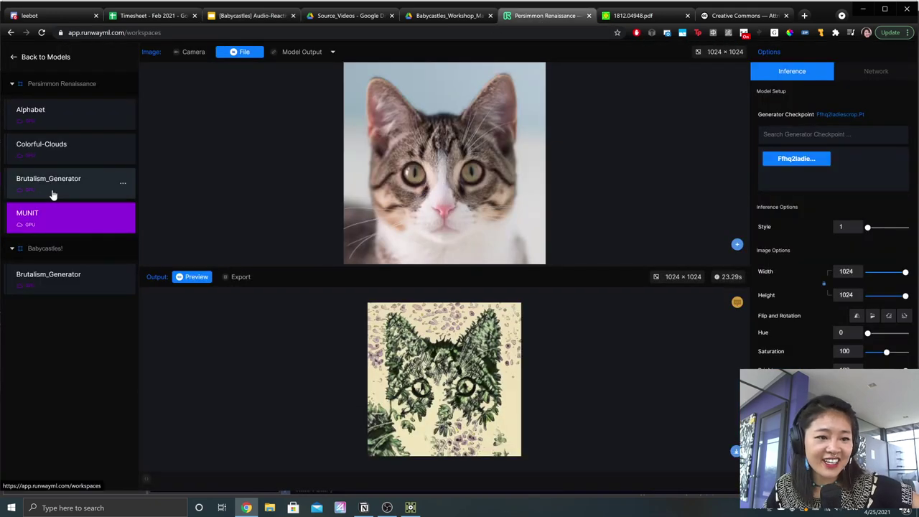
pyautogui.click(61, 191)
pyautogui.click(123, 185)
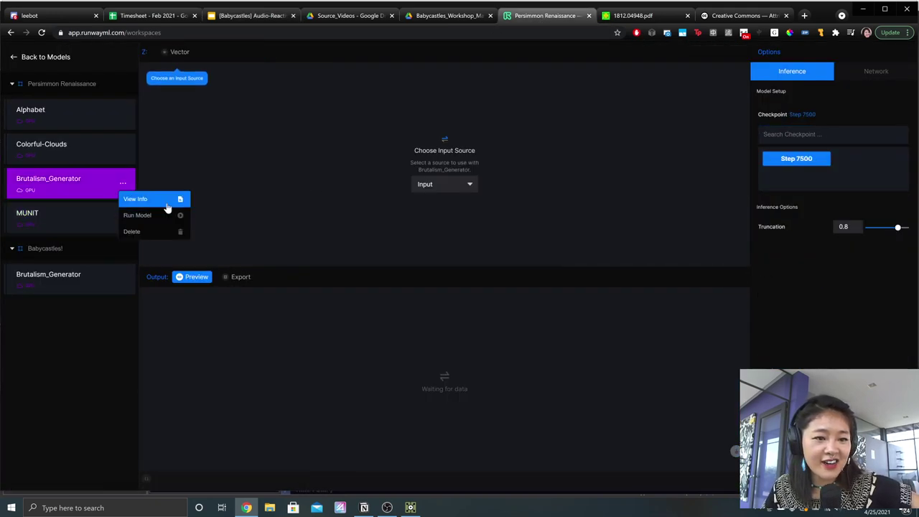
pyautogui.click(167, 201)
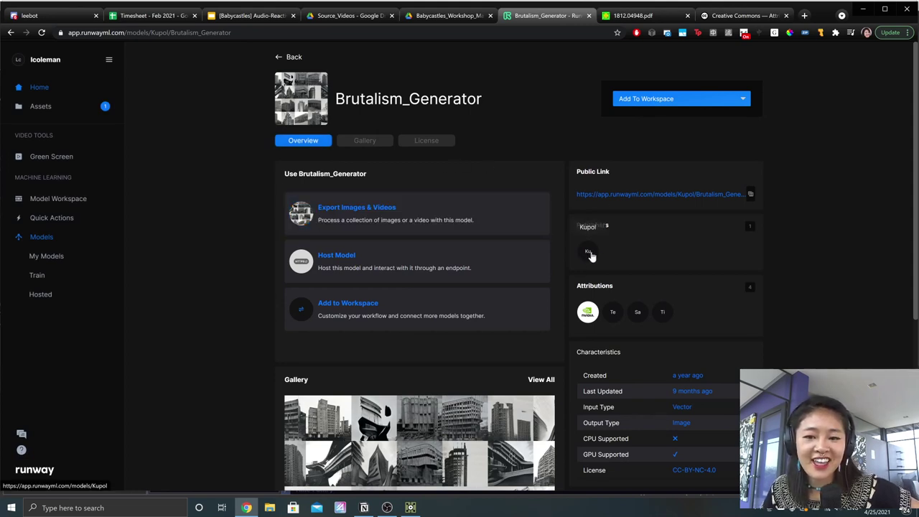
pyautogui.scroll(-4, 287, 234)
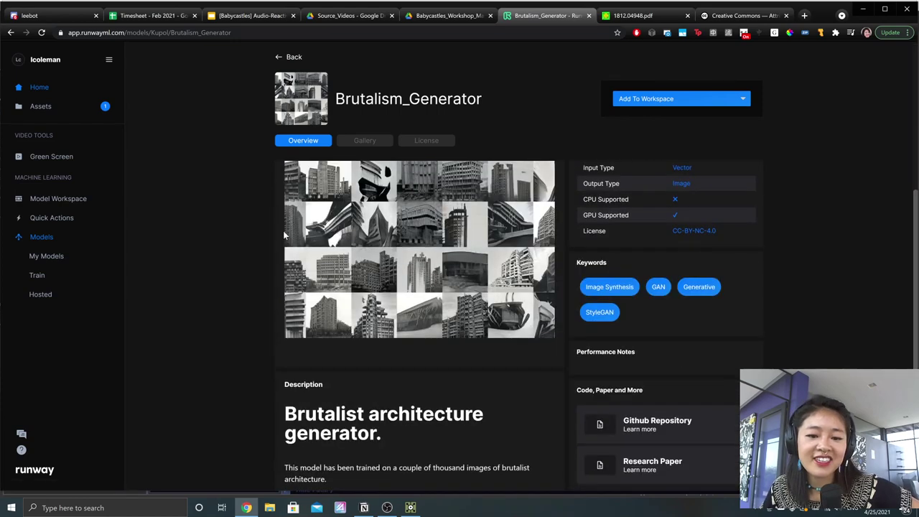
pyautogui.scroll(4, 287, 233)
pyautogui.scroll(-1, 288, 231)
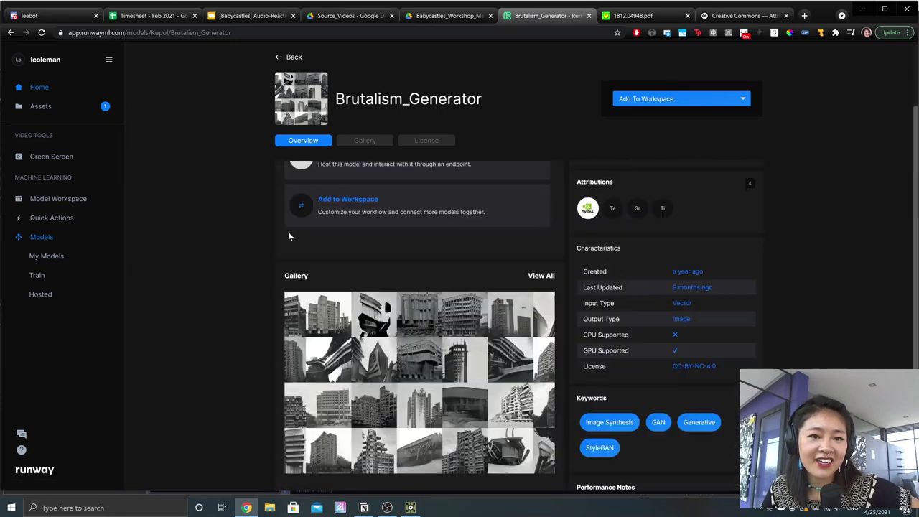
pyautogui.scroll(2, 288, 231)
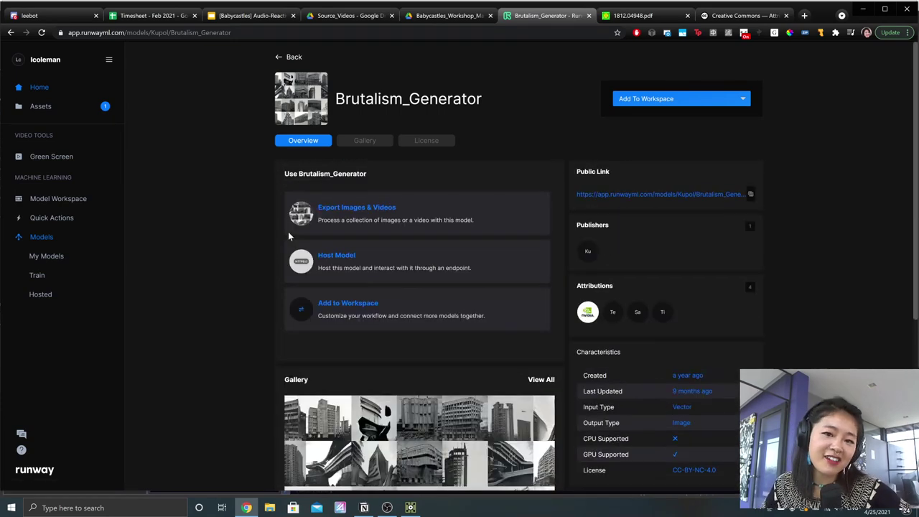
# Step: Select the Framing line on the IMPORTANT! slide, then return to the Brutalism_Generator page
pyautogui.click(210, 16)
pyautogui.moveTo(300, 354); pyautogui.dragTo(614, 354)
pyautogui.click(625, 354)
pyautogui.click(545, 15)
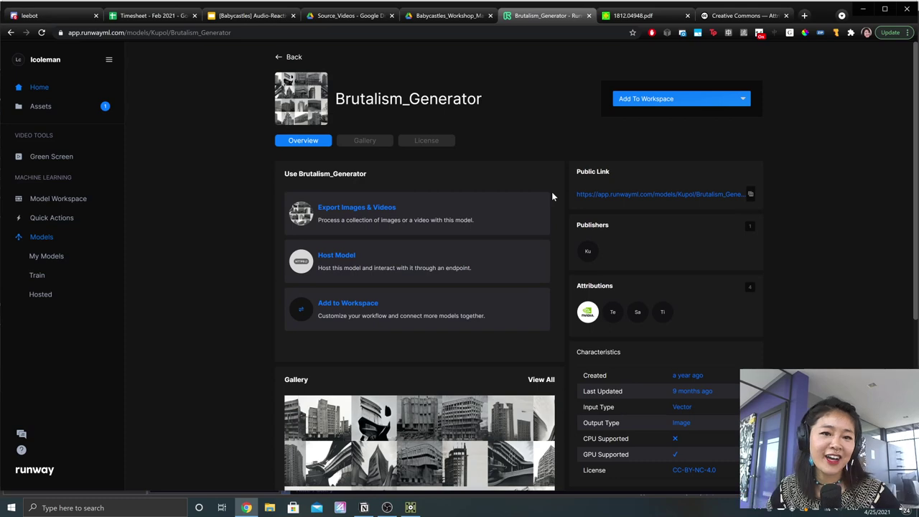
# Step: Return to the workshop deck and open slide 48, TOUCHDESIGNER
pyautogui.click(248, 15)
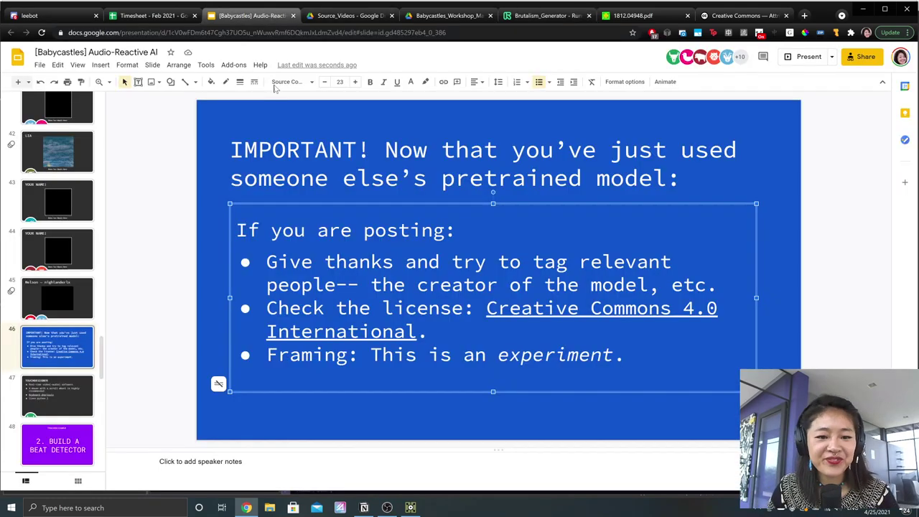
pyautogui.scroll(-1, 71, 308)
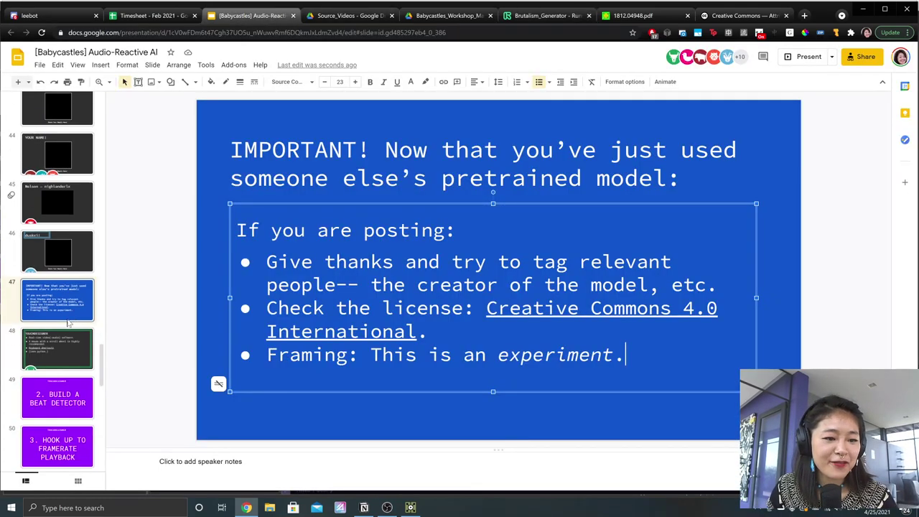
pyautogui.click(72, 348)
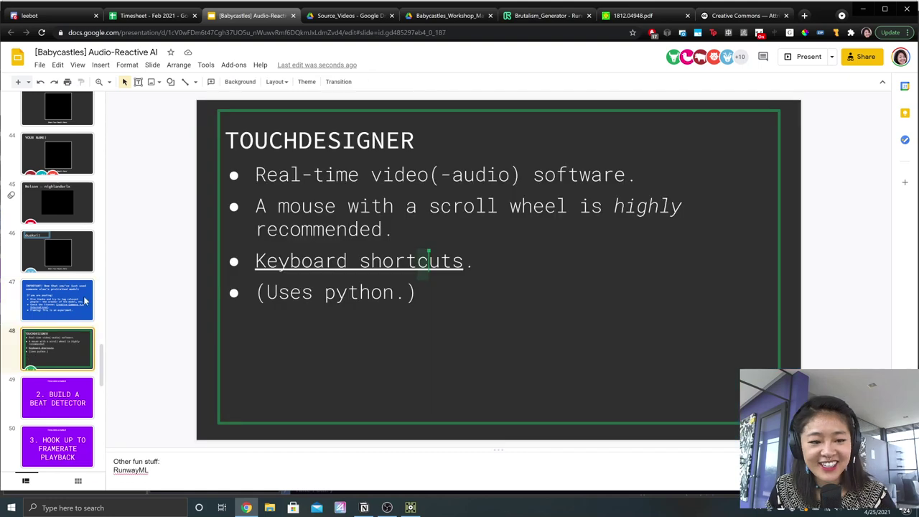
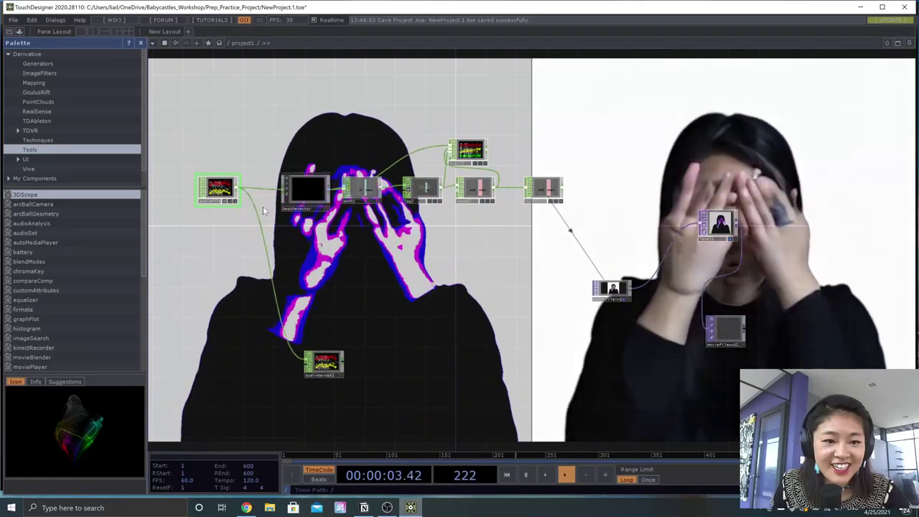
# Step: Pause playback and inspect the node chain inside the beatDetector component
pyautogui.press('space')
pyautogui.moveTo(241, 232); pyautogui.dragTo(329, 300)
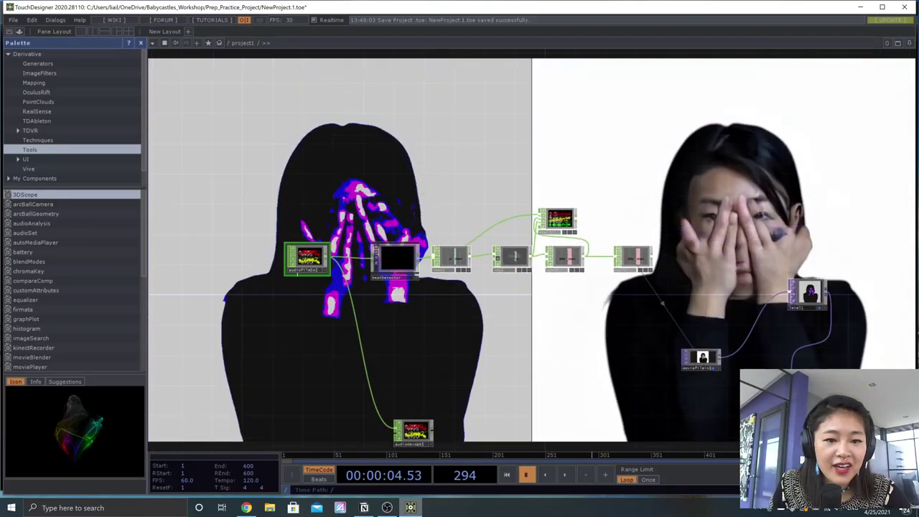
pyautogui.scroll(8, 312, 297)
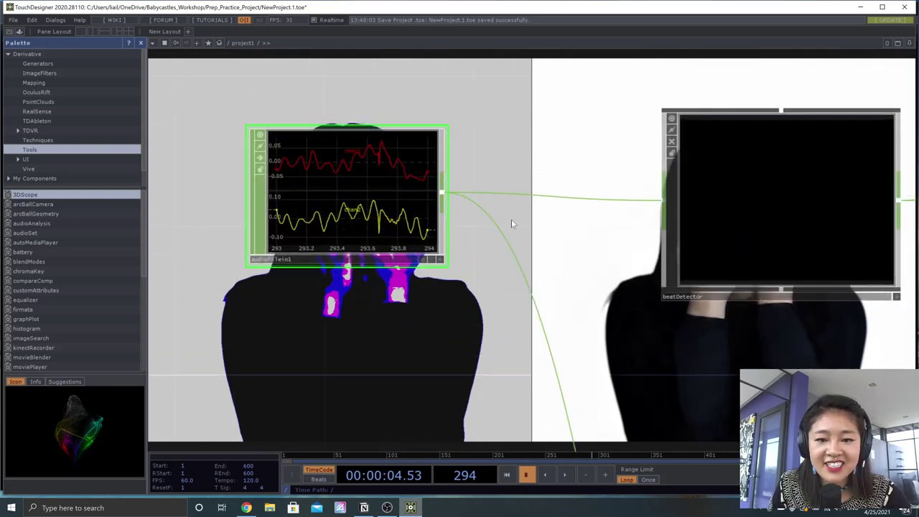
pyautogui.scroll(-5, 316, 205)
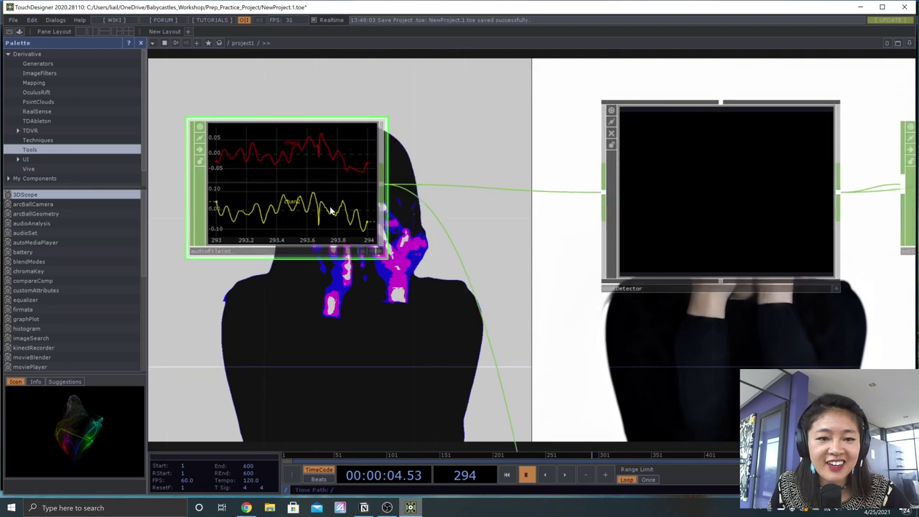
pyautogui.moveTo(519, 198); pyautogui.dragTo(412, 201, button='middle')
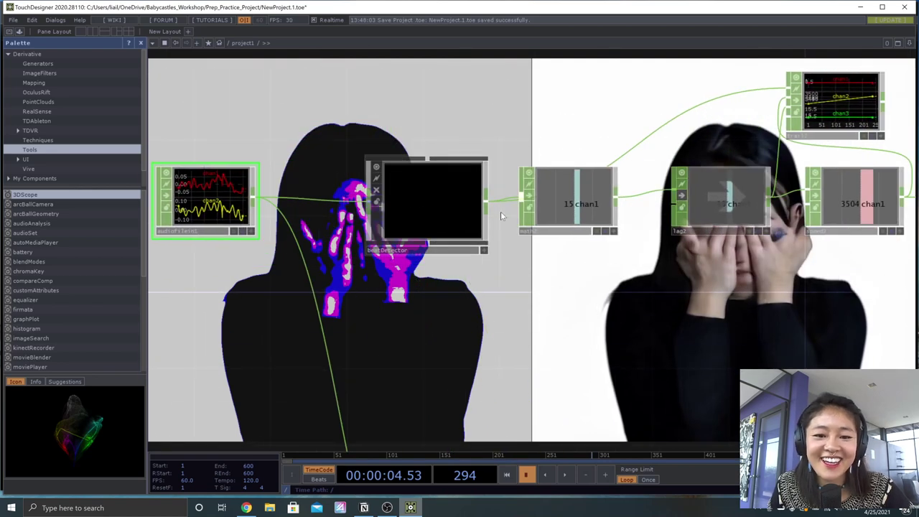
pyautogui.click(452, 205)
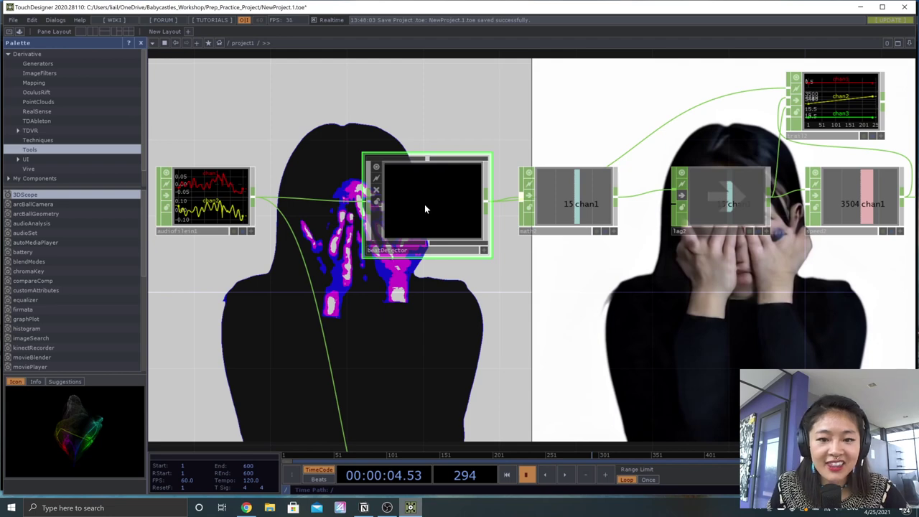
pyautogui.doubleClick(424, 203)
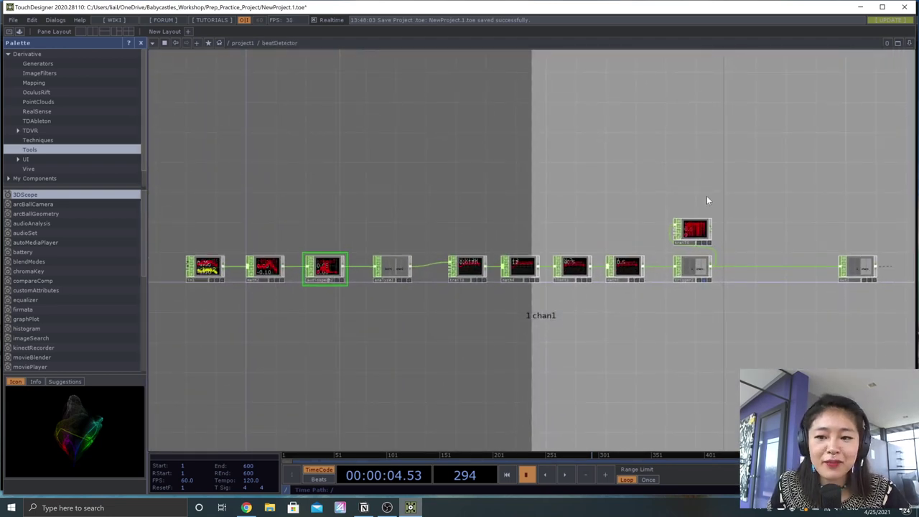
pyautogui.moveTo(706, 200); pyautogui.dragTo(236, 323, button='right')
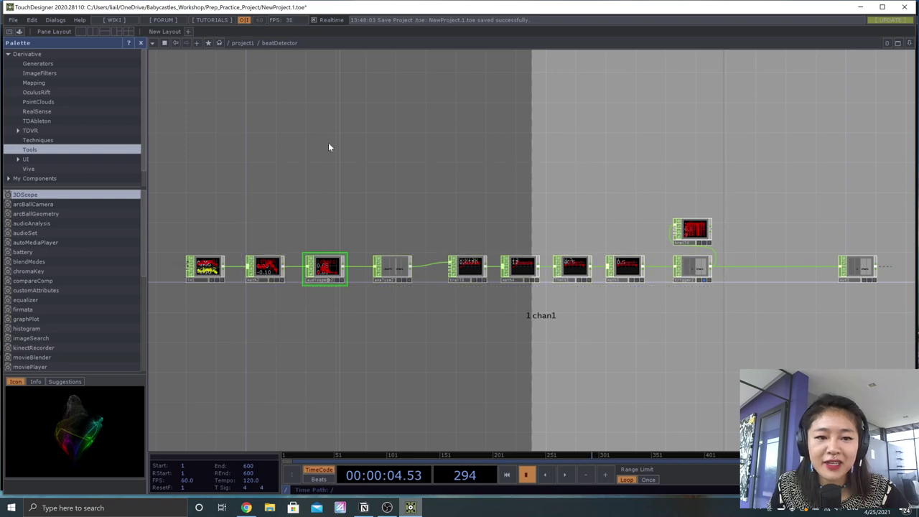
# Step: Return to the main project network and frame the view on moviefilein1
pyautogui.click(249, 46)
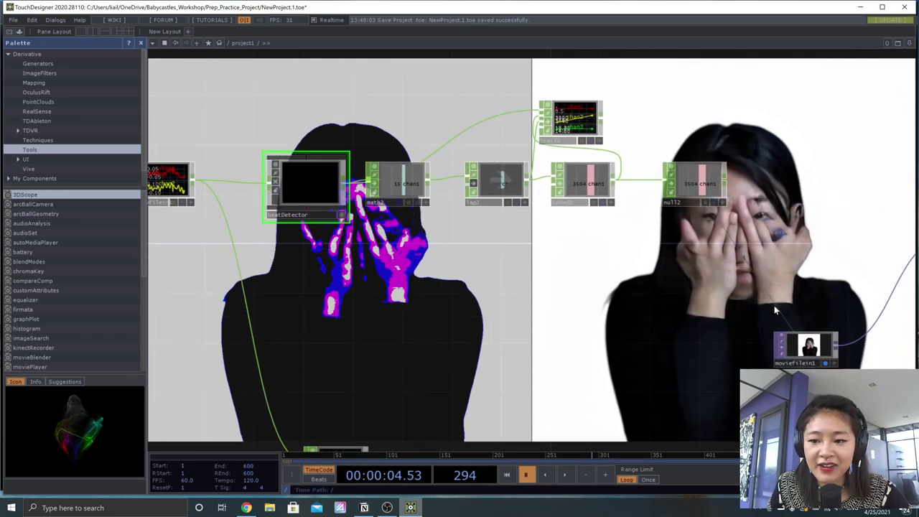
pyautogui.click(810, 350)
pyautogui.hotkey('shift', 'h')
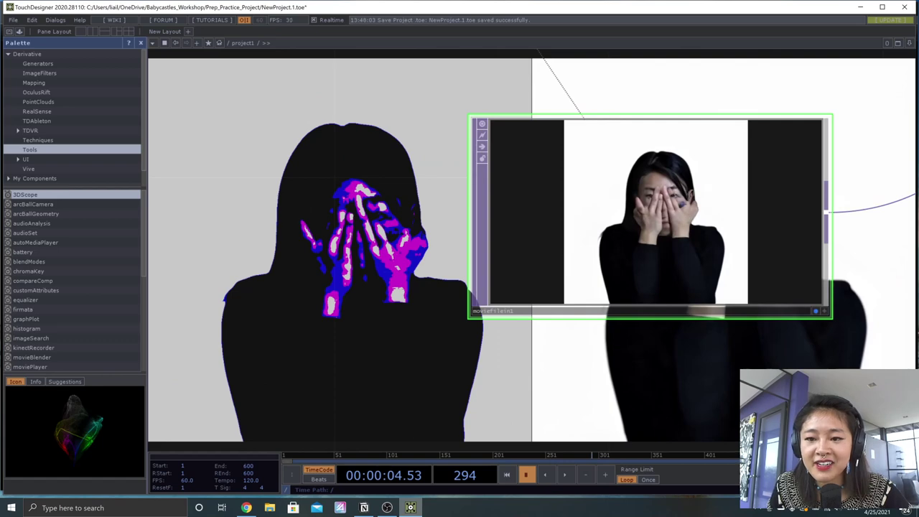
# Step: Load the Colorful-Clouds video from Source_Videos into moviefilein1's File parameter
pyautogui.scroll(-3, 715, 280)
pyautogui.press('p')
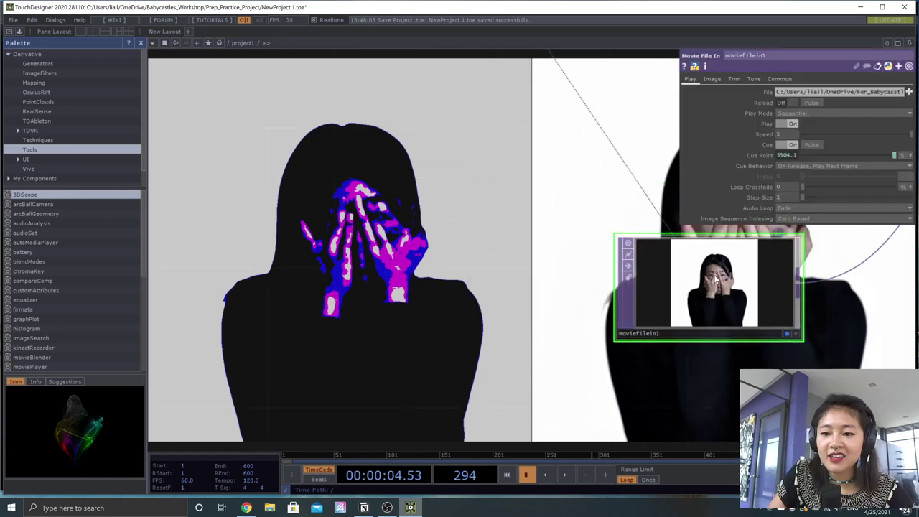
pyautogui.click(909, 93)
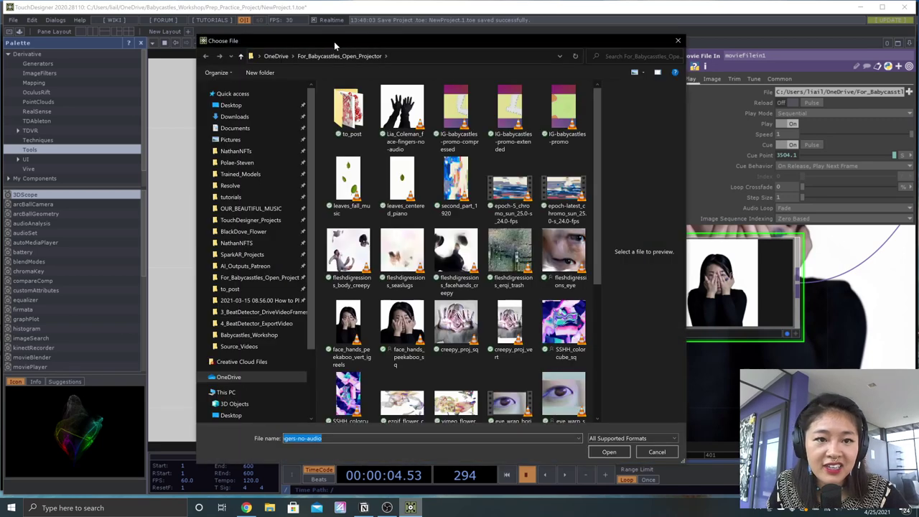
pyautogui.moveTo(334, 42); pyautogui.dragTo(180, 45)
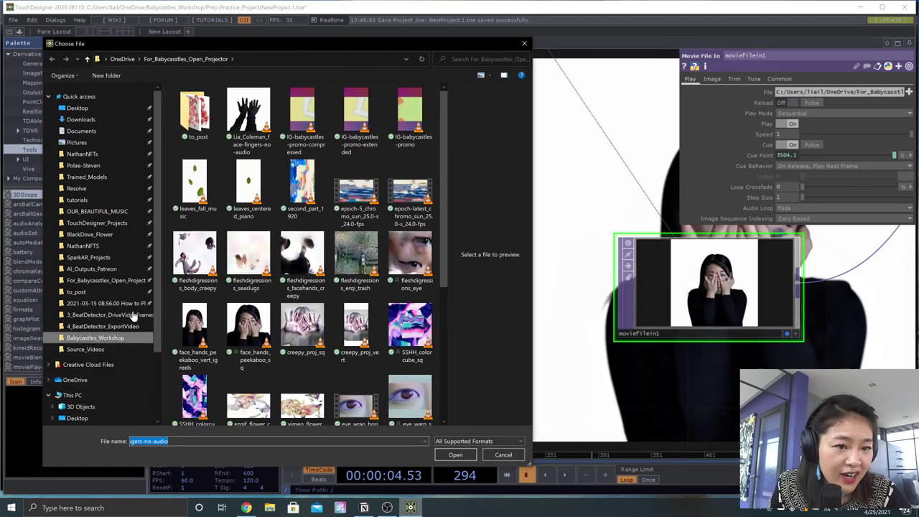
pyautogui.click(218, 122)
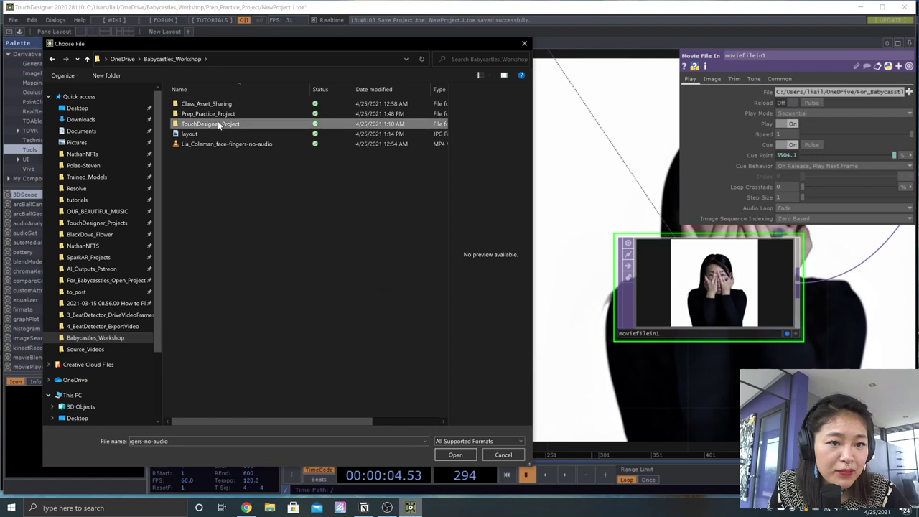
pyautogui.doubleClick(218, 123)
pyautogui.click(106, 348)
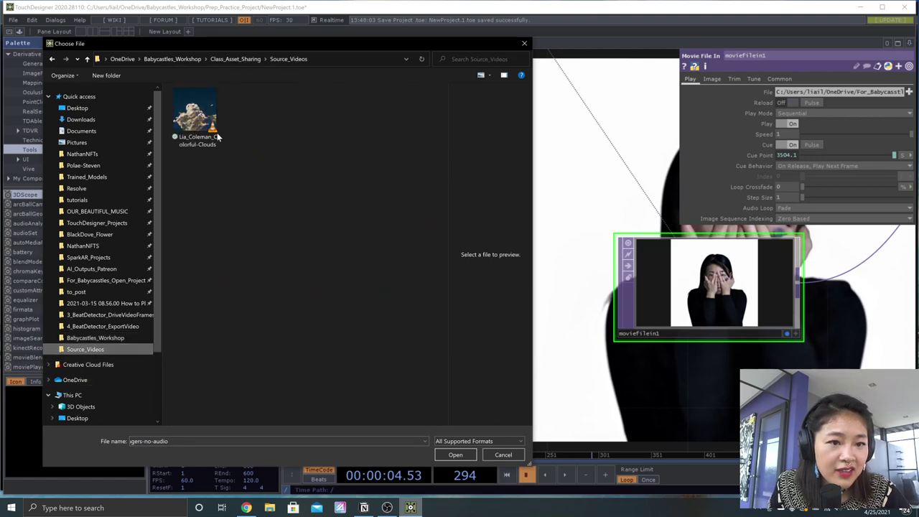
pyautogui.click(195, 119)
pyautogui.click(455, 454)
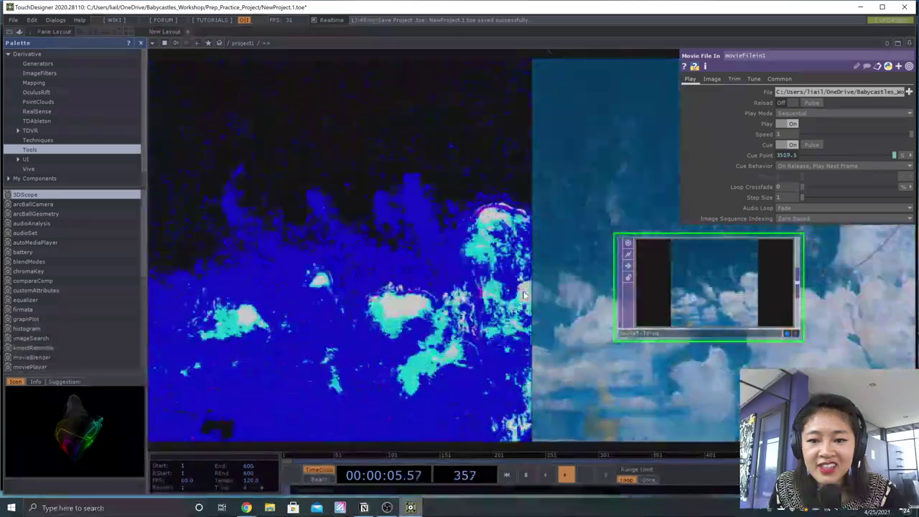
pyautogui.scroll(-3, 523, 295)
pyautogui.scroll(-3, 523, 295)
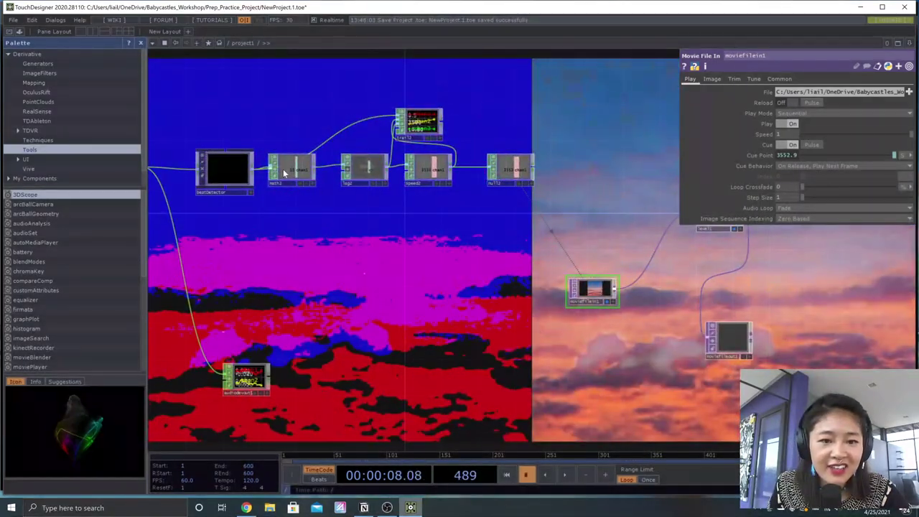
# Step: Set math2's To Range to 1 and 10
pyautogui.click(284, 172)
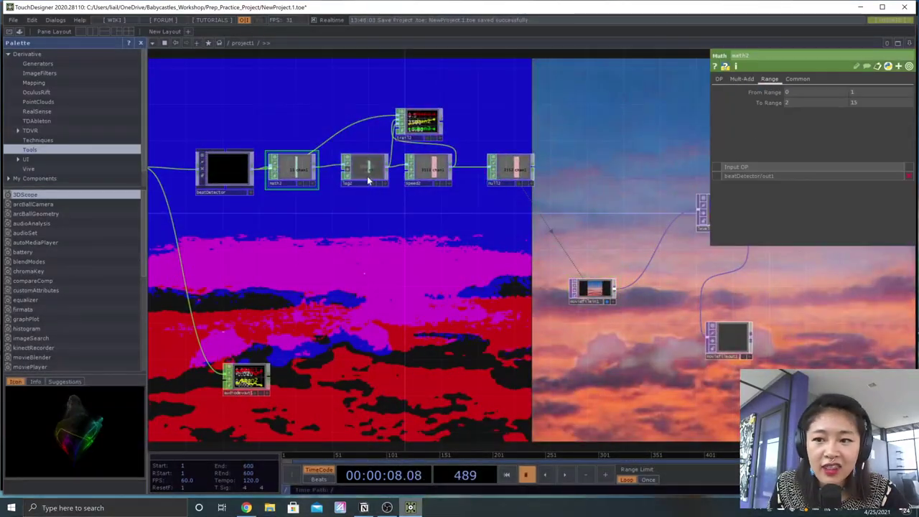
pyautogui.click(797, 104)
pyautogui.write('1')
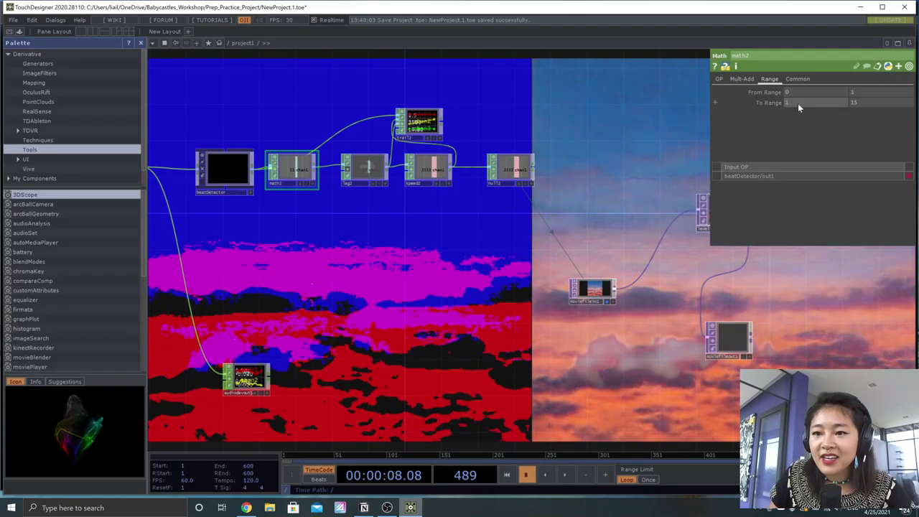
pyautogui.press('Return')
pyautogui.click(879, 104)
pyautogui.write('10')
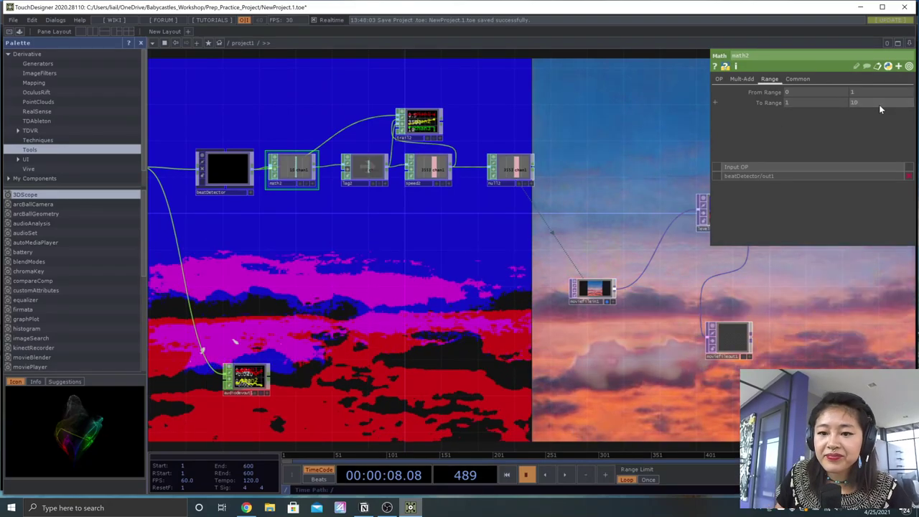
pyautogui.press('Return')
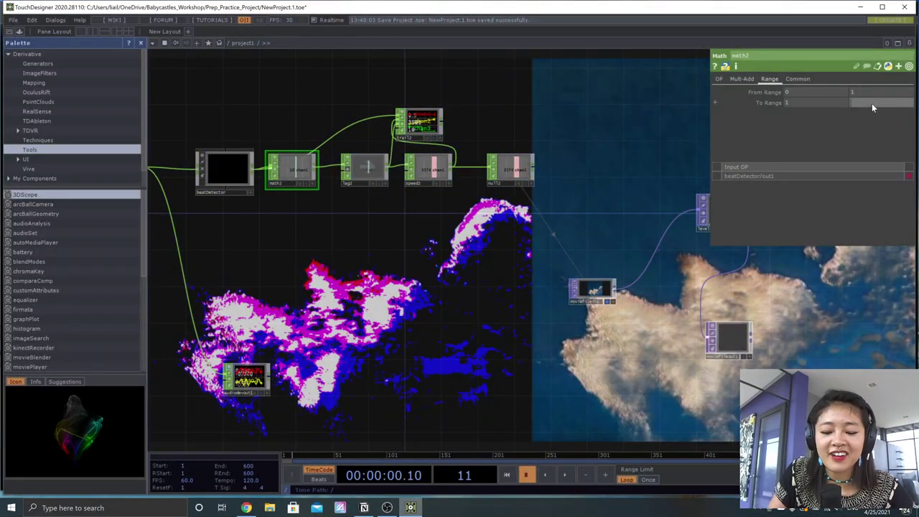
# Step: Play and pause the timeline to preview the change, then switch to the workshop slides
pyautogui.press('space')
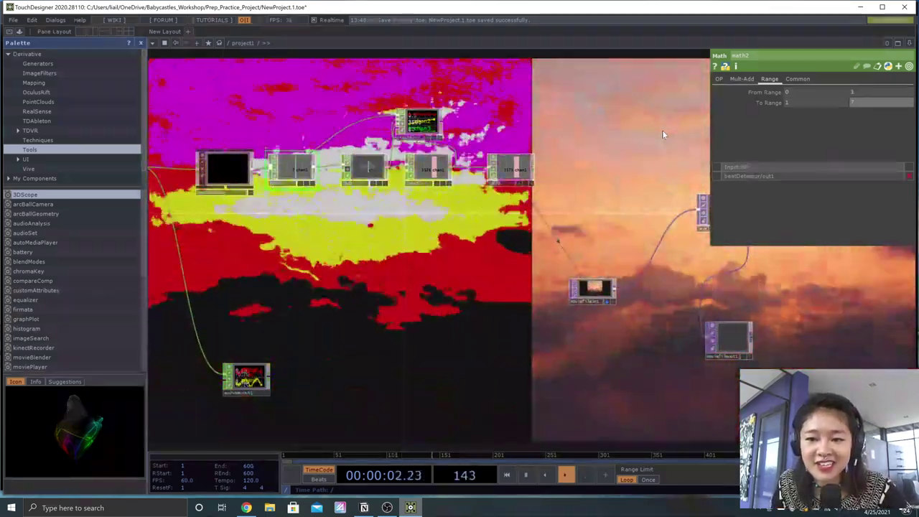
pyautogui.press('space')
pyautogui.moveTo(461, 203); pyautogui.dragTo(585, 226)
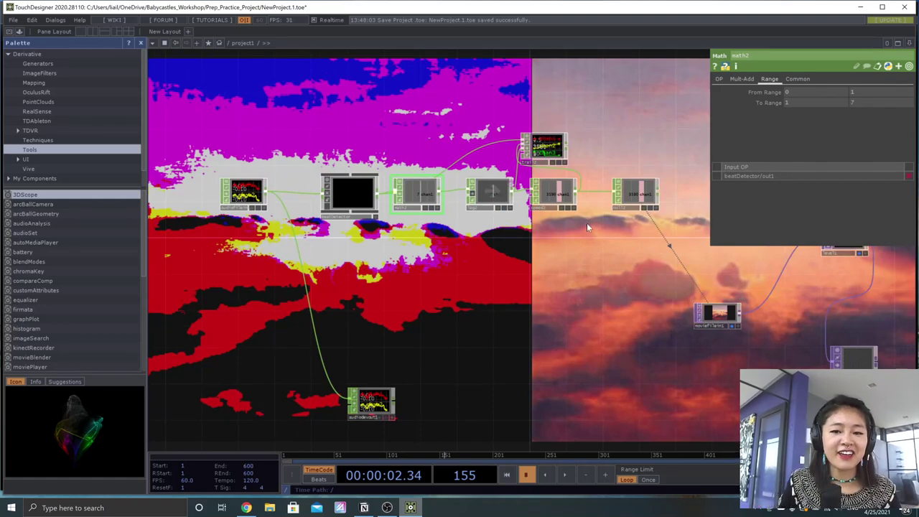
pyautogui.hotkey('alt', 'Tab')
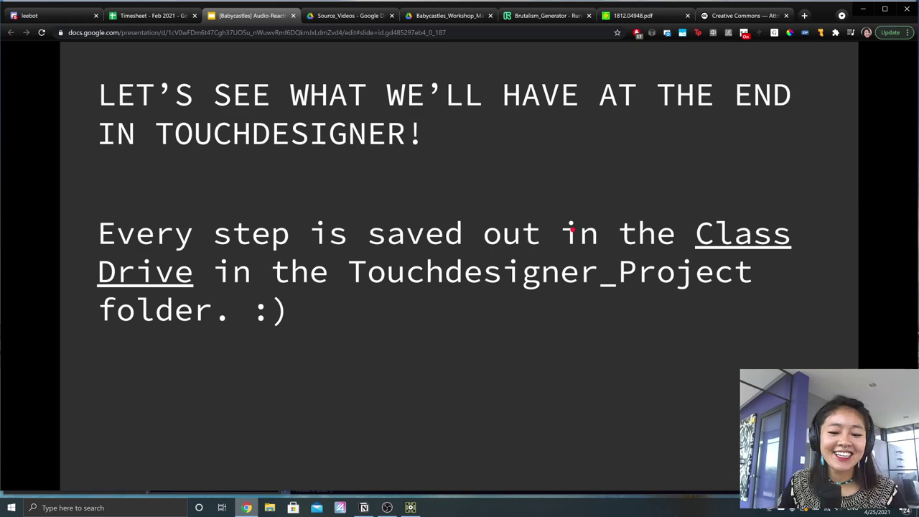
# Step: Return to the workshop slides and follow the Class Drive link to Babycastles_Workshop_Materials
pyautogui.click(411, 507)
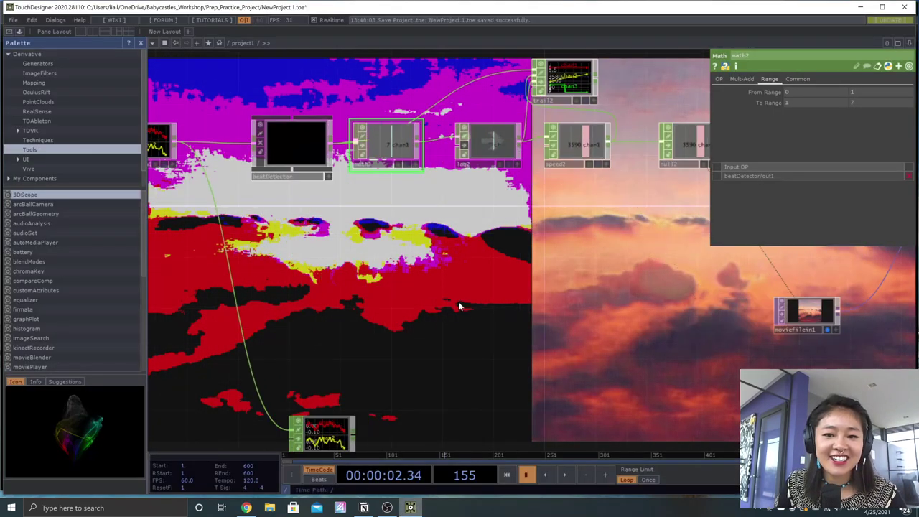
pyautogui.click(246, 507)
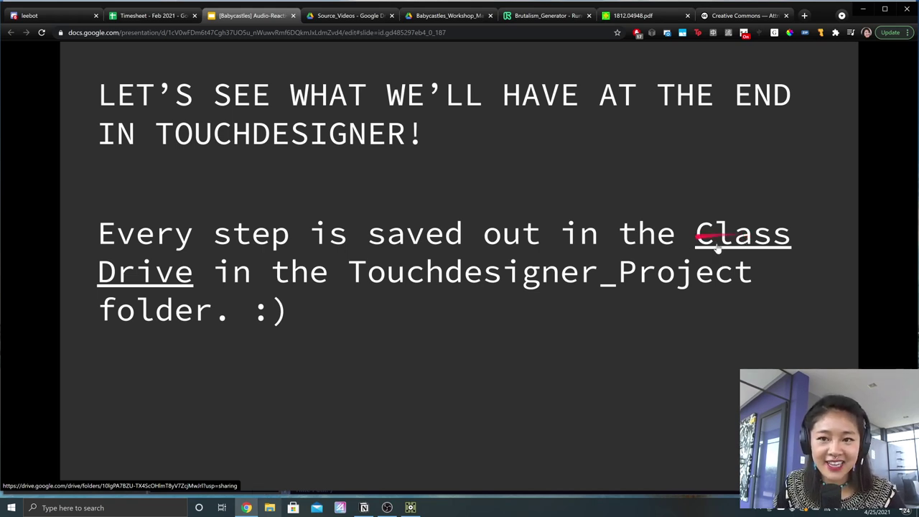
pyautogui.click(752, 244)
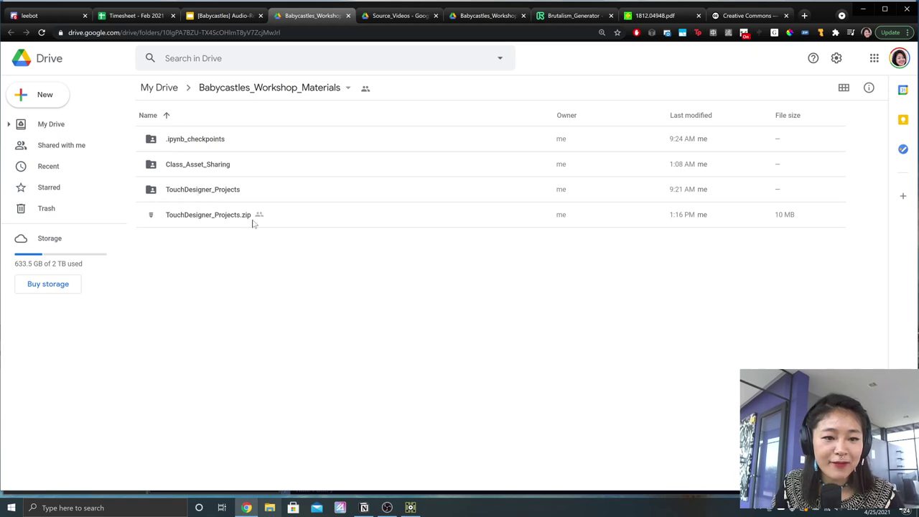
# Step: Open TouchDesigner_Projects, look over its BeatDetector folders, and open 1_BeatDetector
pyautogui.click(230, 218)
pyautogui.click(230, 199)
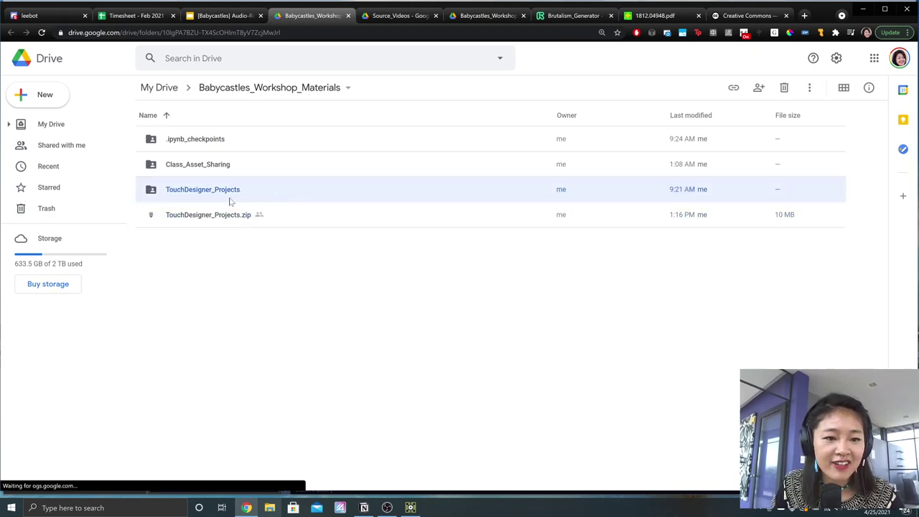
pyautogui.doubleClick(206, 194)
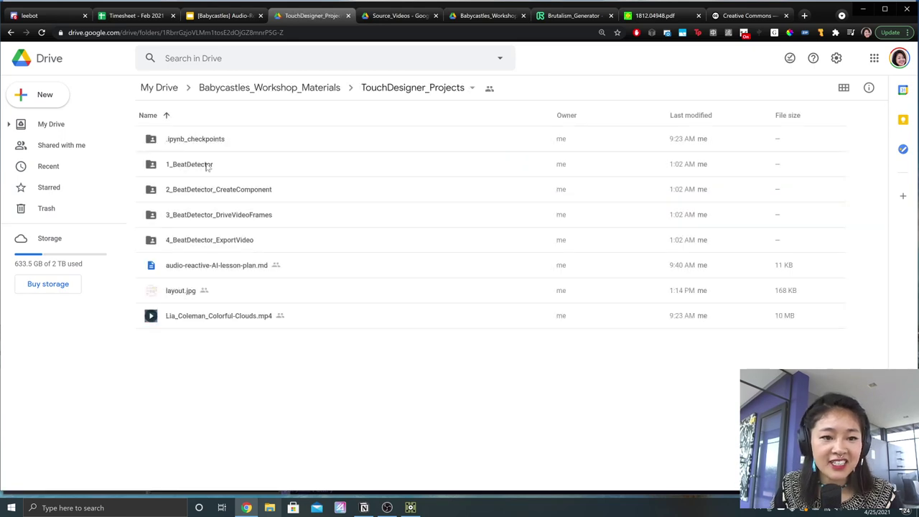
pyautogui.click(276, 198)
pyautogui.press('Down')
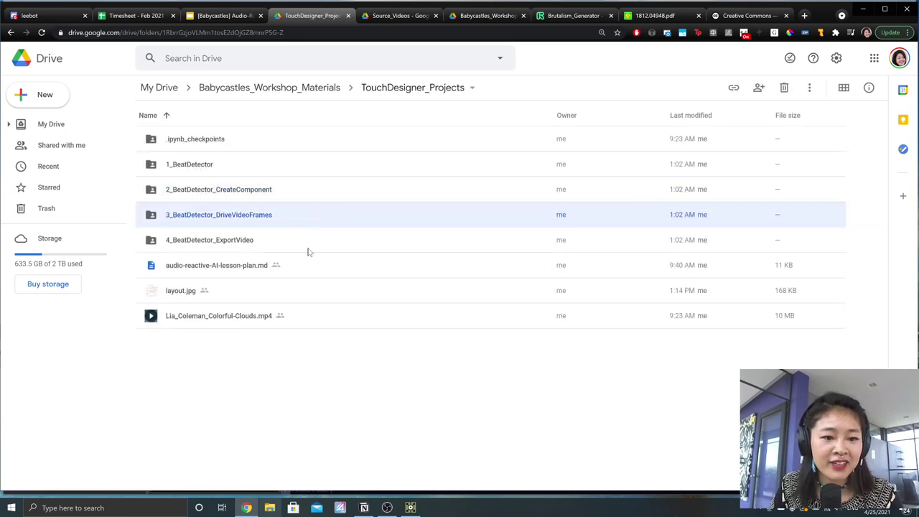
pyautogui.press('Down')
pyautogui.click(229, 172)
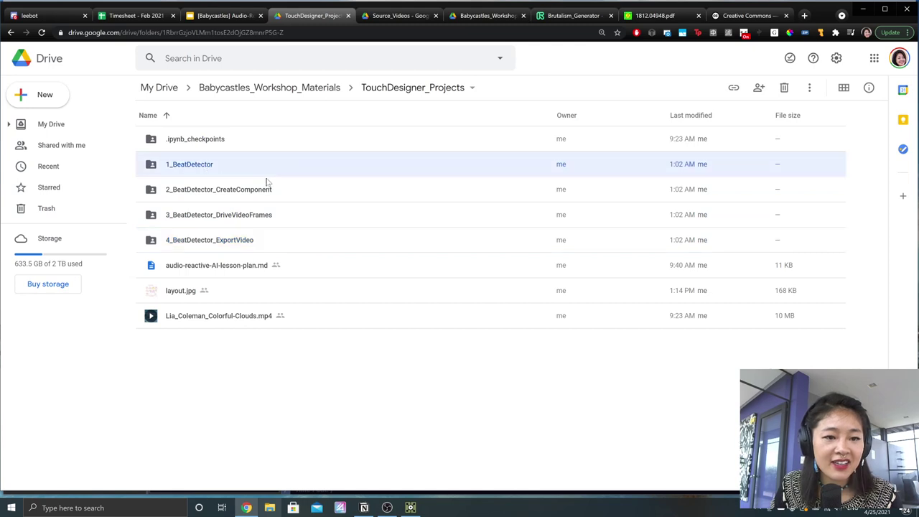
pyautogui.doubleClick(205, 165)
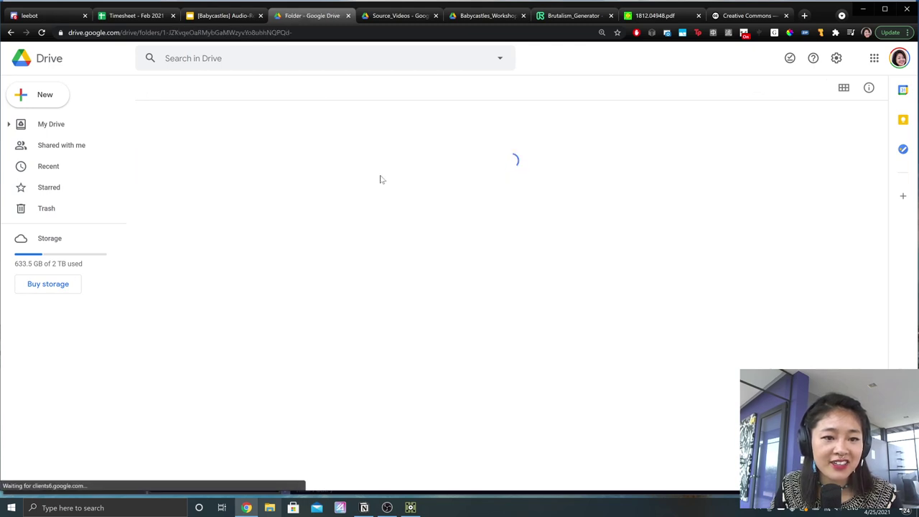
# Step: Check BeatDetector.toe, then navigate back up to Babycastles_Workshop_Materials
pyautogui.click(197, 195)
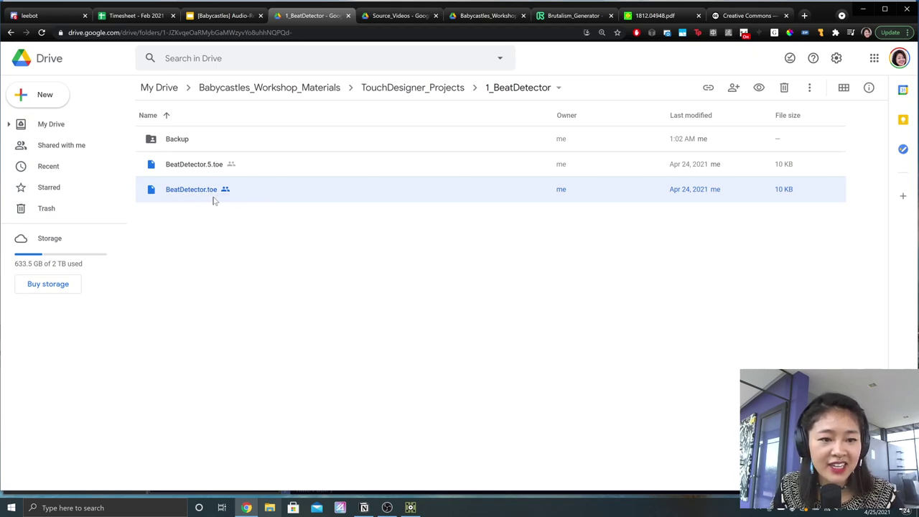
pyautogui.click(292, 265)
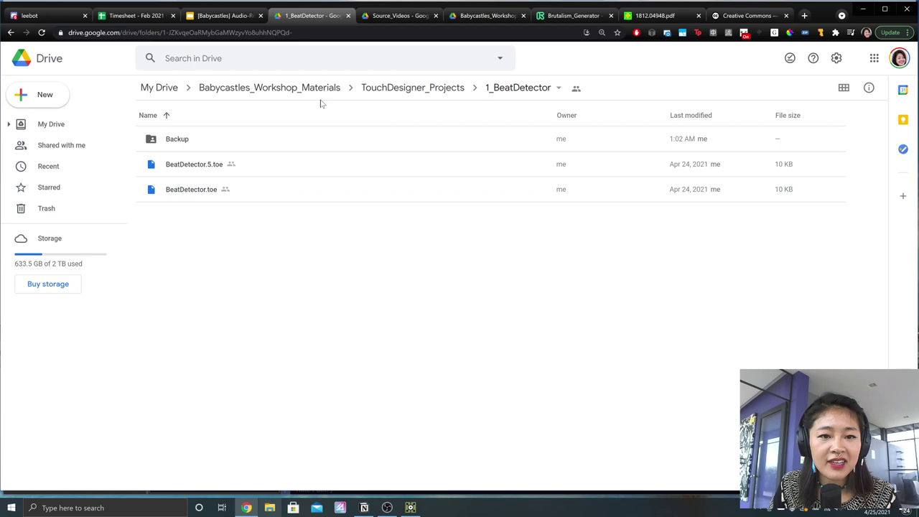
pyautogui.click(391, 87)
pyautogui.click(274, 89)
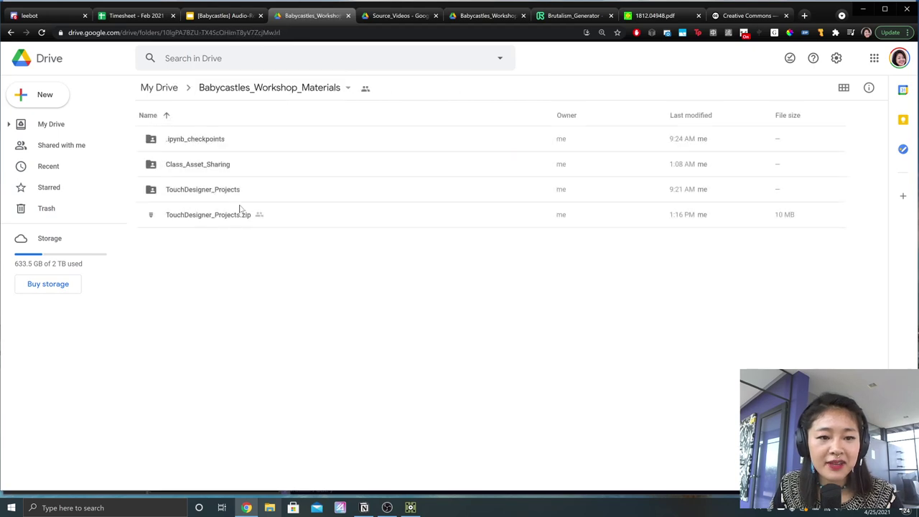
pyautogui.click(237, 215)
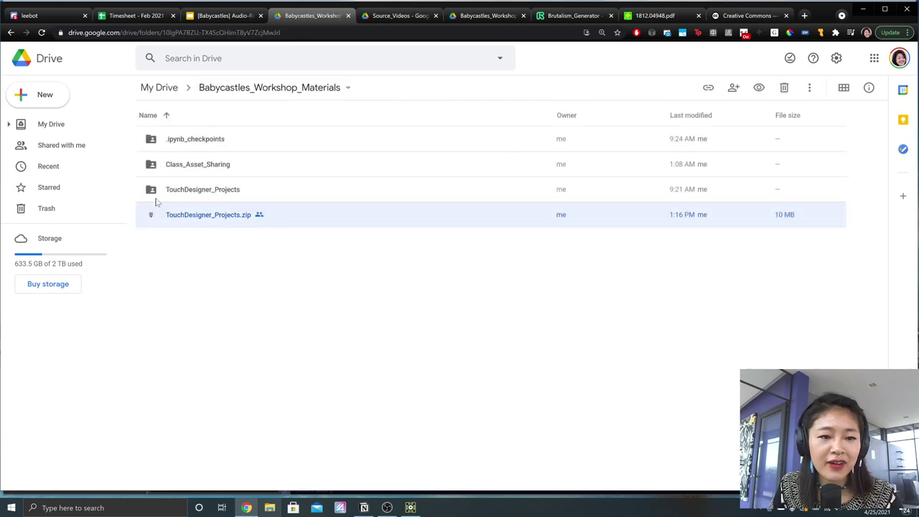
pyautogui.doubleClick(222, 190)
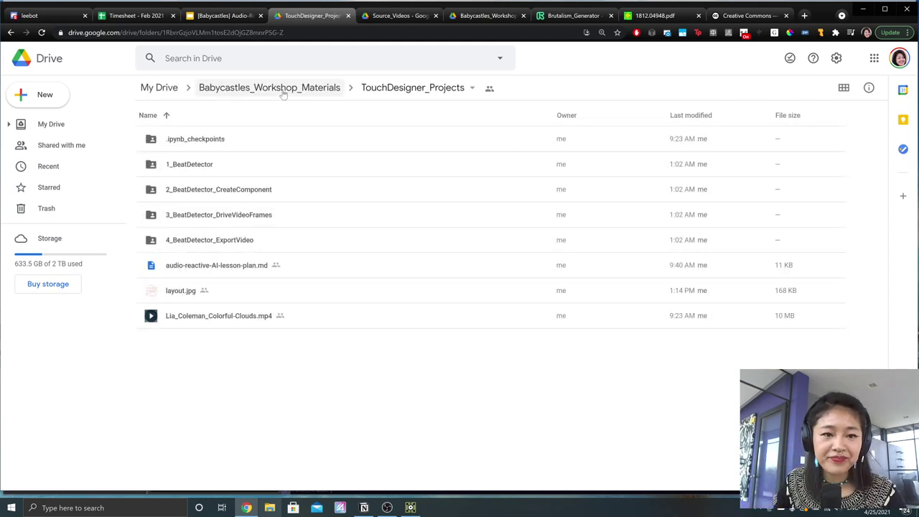
pyautogui.click(267, 94)
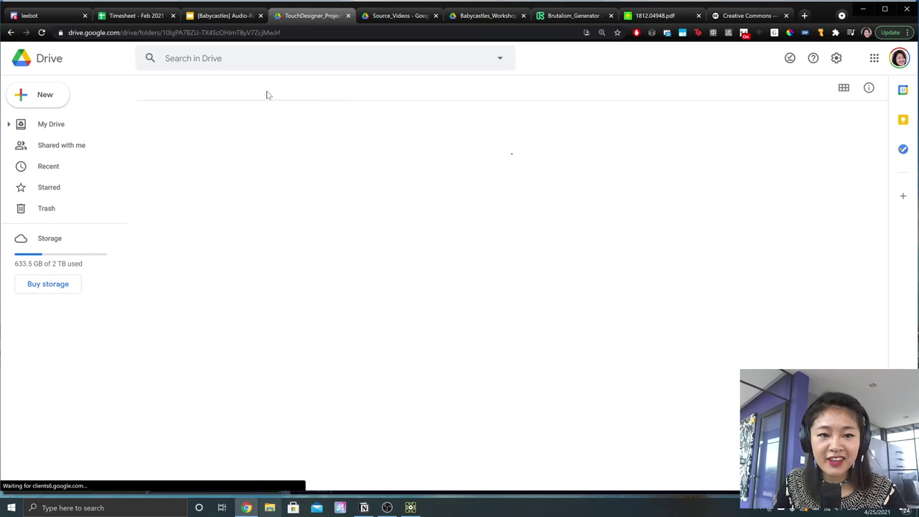
# Step: Return to the slide previewing the final TouchDesigner result and exit the slideshow
pyautogui.click(247, 21)
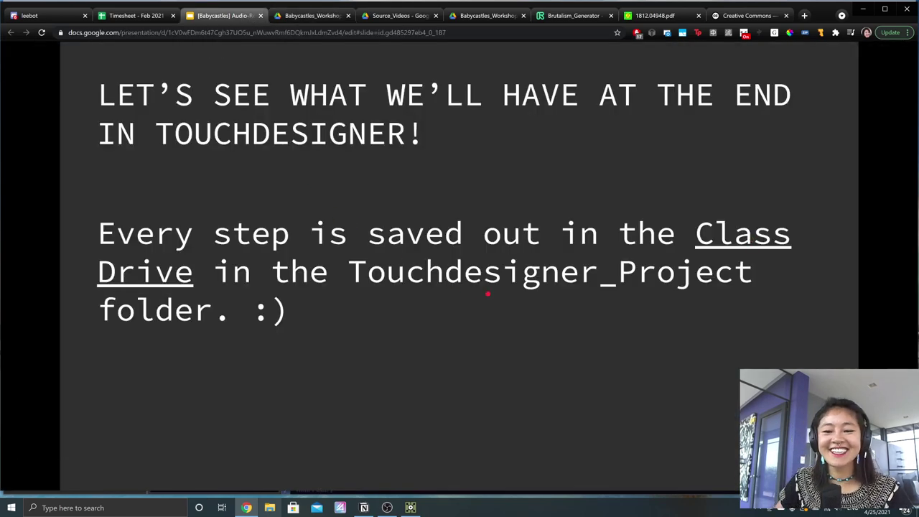
pyautogui.press('Right')
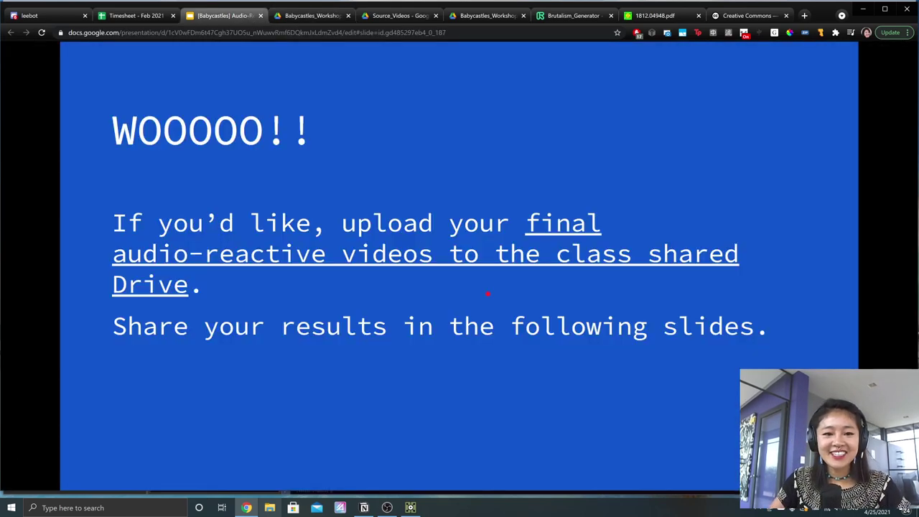
pyautogui.press('Left')
pyautogui.press('Right')
pyautogui.press('Left')
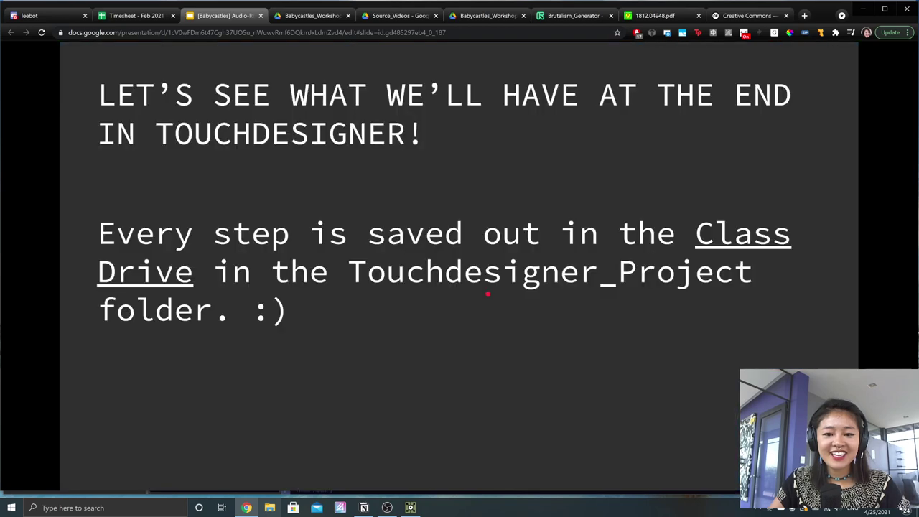
pyautogui.press('Escape')
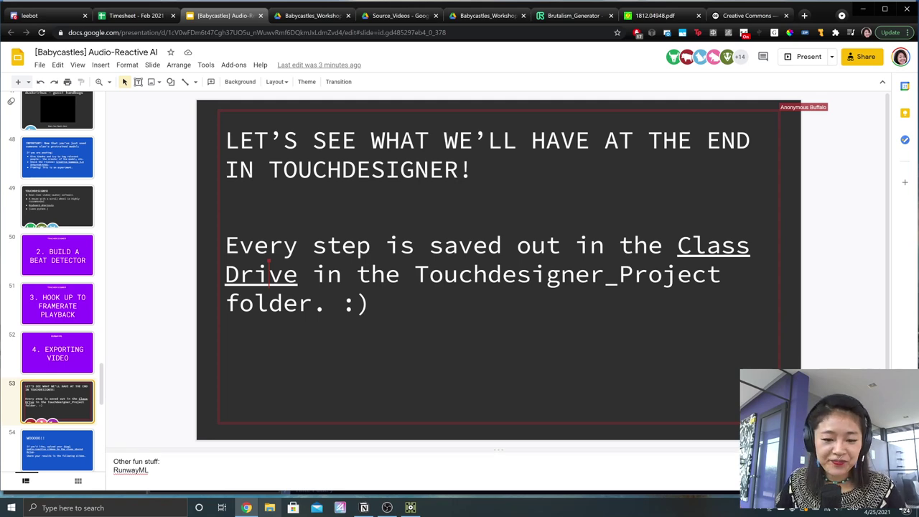
# Step: Launch a fresh TouchDesigner session by searching 'touc' in Windows search
pyautogui.click(410, 507)
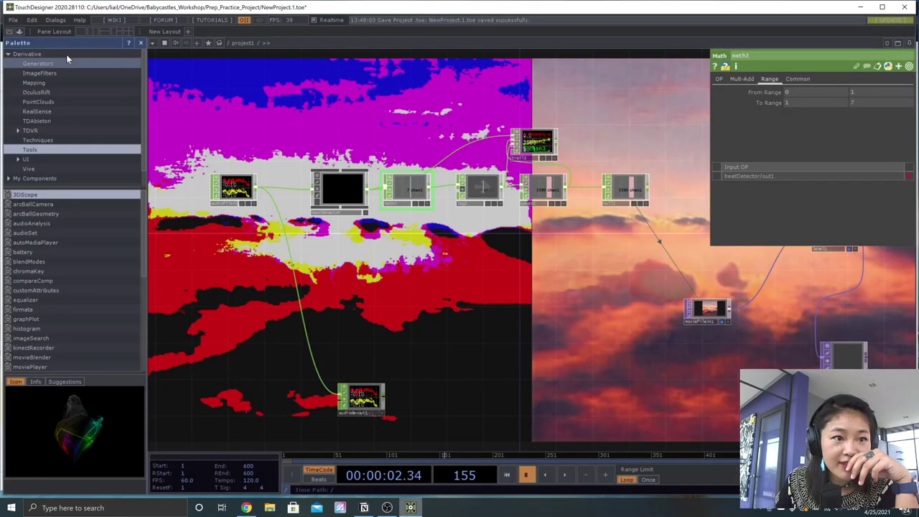
pyautogui.click(13, 19)
pyautogui.moveTo(24, 61)
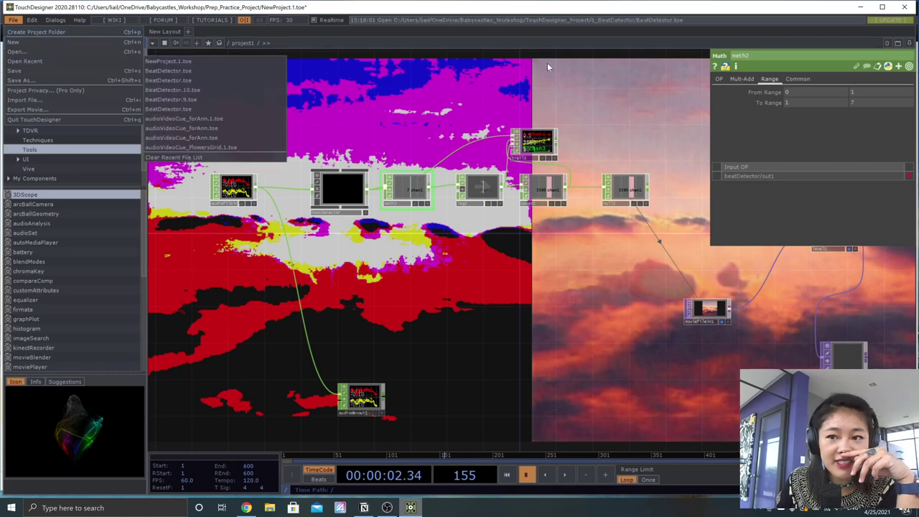
pyautogui.click(860, 7)
pyautogui.click(859, 7)
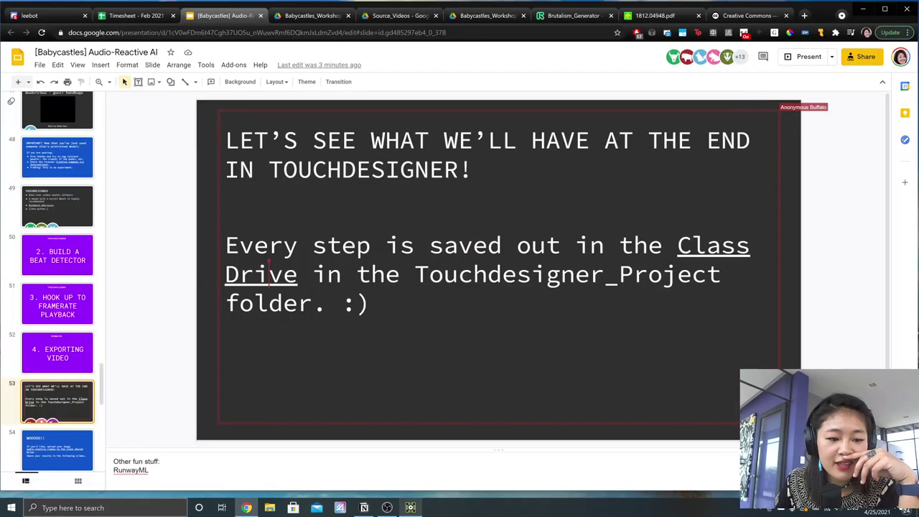
pyautogui.click(131, 507)
pyautogui.write('touc')
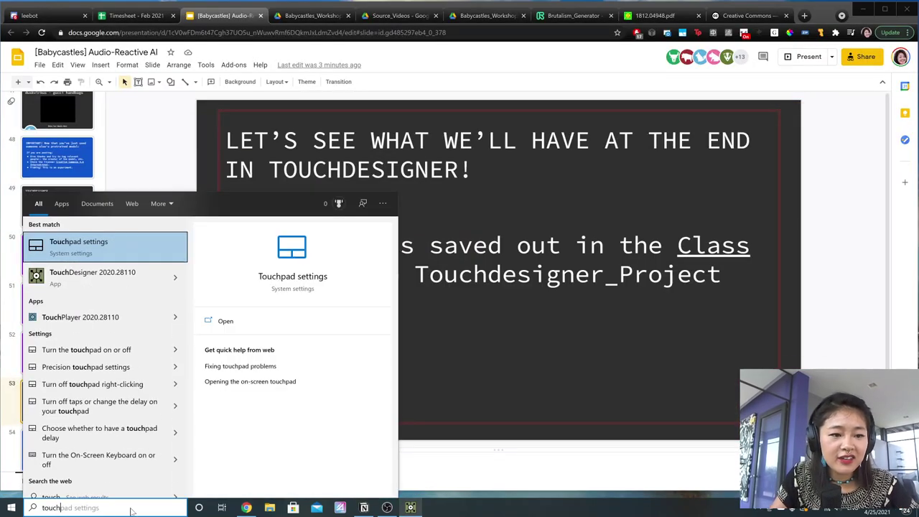
pyautogui.press('Return')
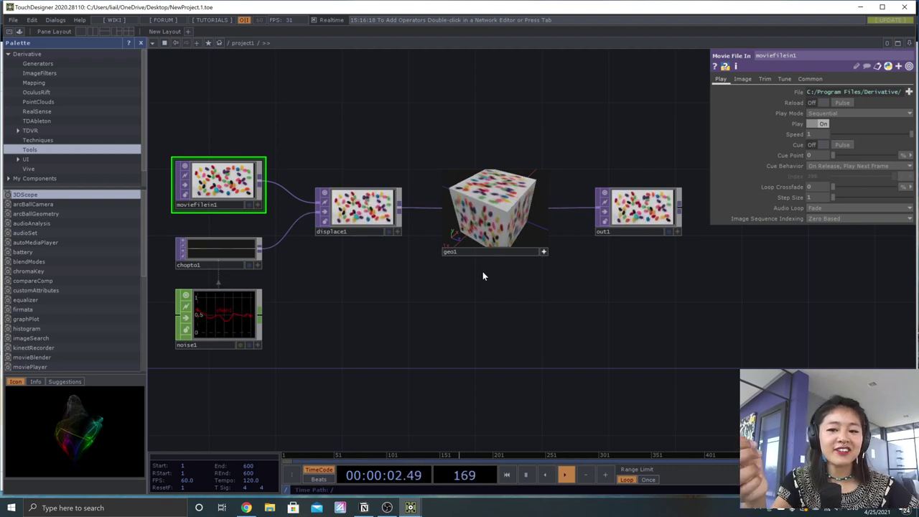
# Step: Look over the default starter network and select the moviefilein1 operator
pyautogui.scroll(-3, 482, 277)
pyautogui.moveTo(482, 280); pyautogui.dragTo(508, 278)
pyautogui.moveTo(716, 331); pyautogui.dragTo(258, 158, button='right')
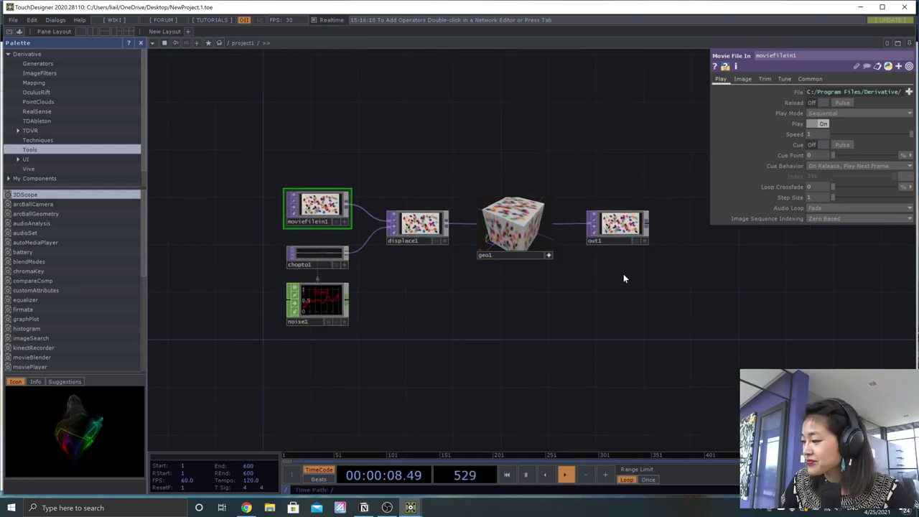
pyautogui.moveTo(651, 344); pyautogui.dragTo(591, 324)
pyautogui.moveTo(184, 109); pyautogui.dragTo(653, 343, button='right')
pyautogui.click(275, 182)
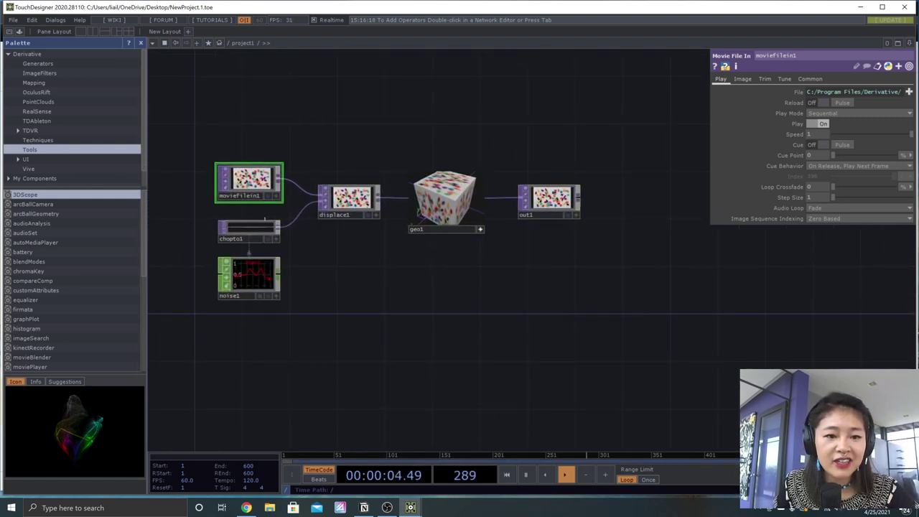
pyautogui.scroll(5, 376, 265)
pyautogui.scroll(-3, 423, 267)
pyautogui.scroll(4, 422, 273)
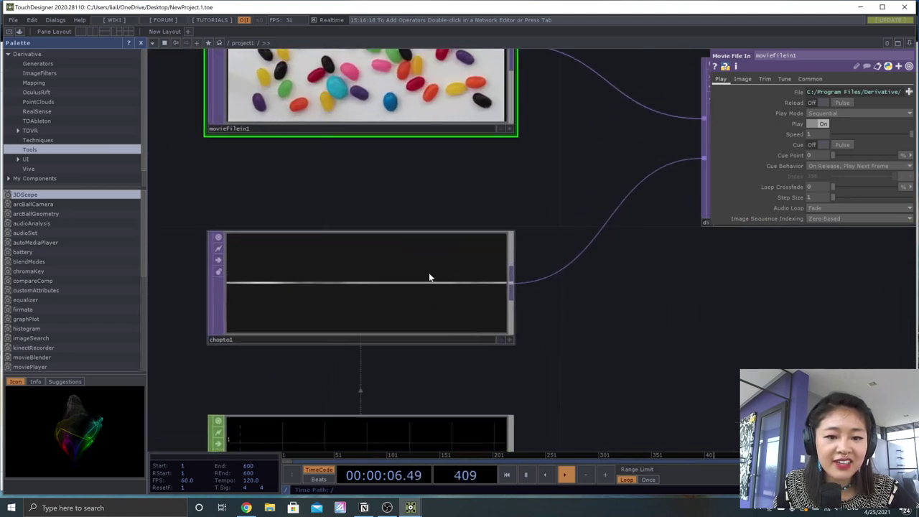
pyautogui.scroll(-2, 438, 276)
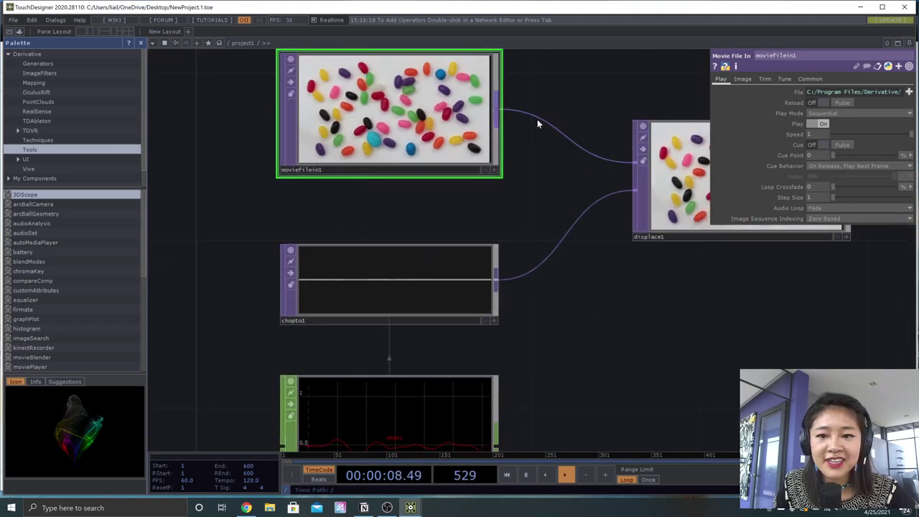
# Step: Pan across displace1 and geo1, then select them to view displace1's parameters
pyautogui.moveTo(633, 321); pyautogui.dragTo(467, 330)
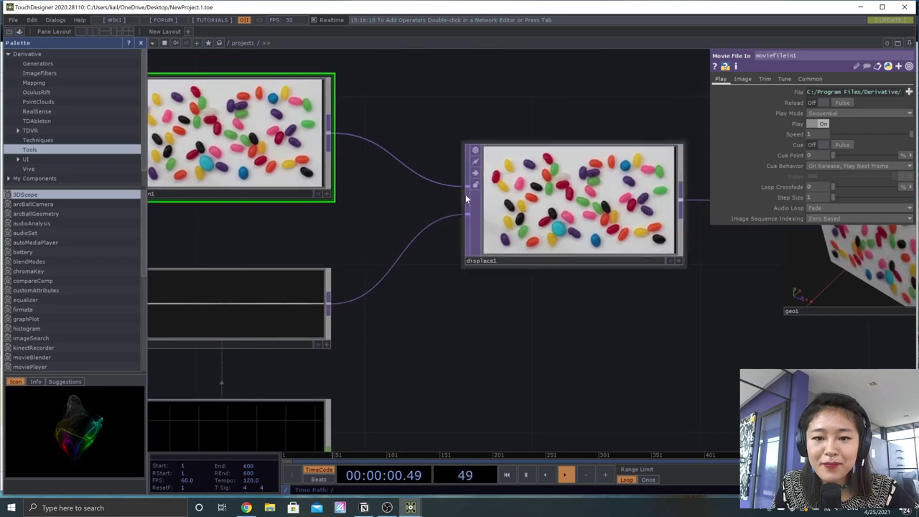
pyautogui.moveTo(648, 344); pyautogui.dragTo(592, 317)
pyautogui.scroll(-4, 592, 317)
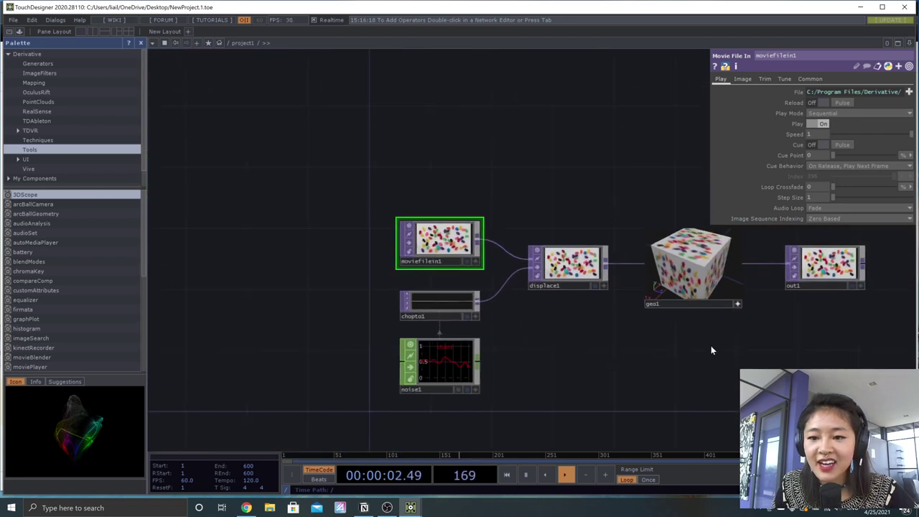
pyautogui.moveTo(711, 349); pyautogui.dragTo(516, 274)
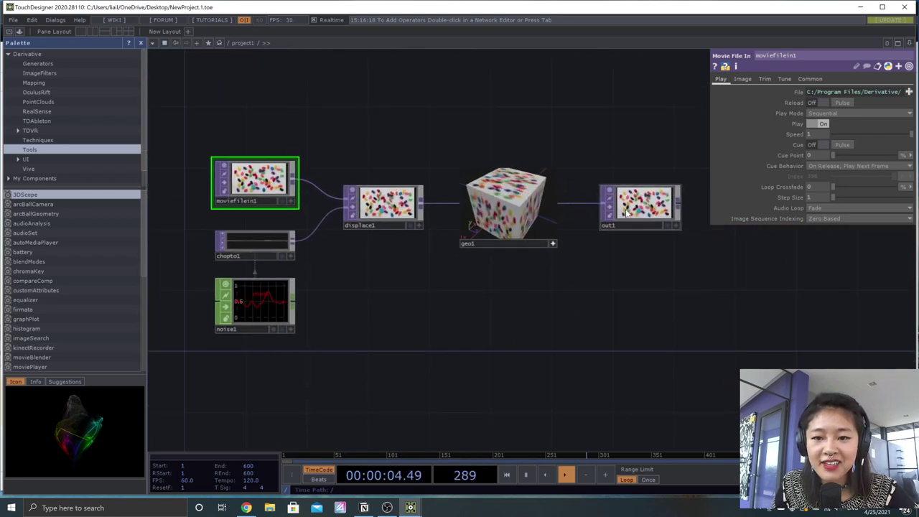
pyautogui.moveTo(760, 354); pyautogui.dragTo(226, 119)
pyautogui.moveTo(598, 268); pyautogui.dragTo(351, 167)
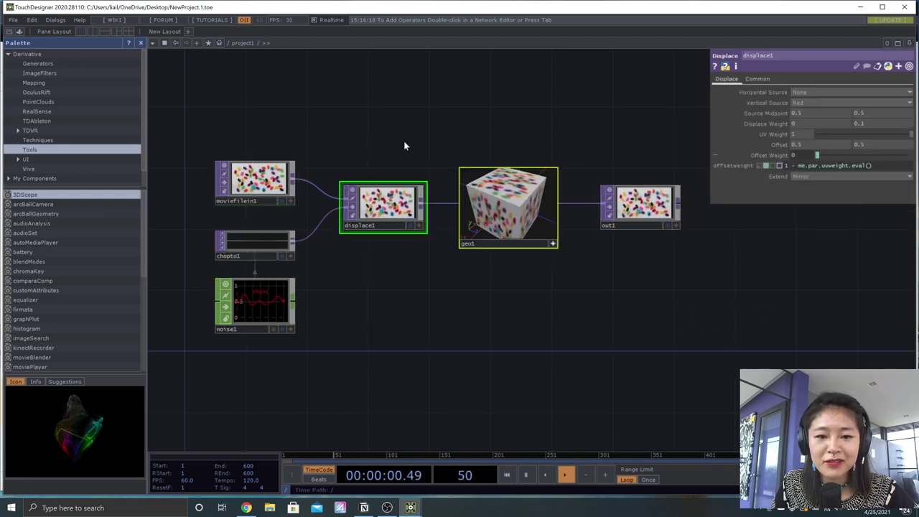
# Step: Marquee-select all six starter operators, including moviefilein1, displace1, geo1 and out1
pyautogui.rightClick(415, 144)
pyautogui.click(395, 215)
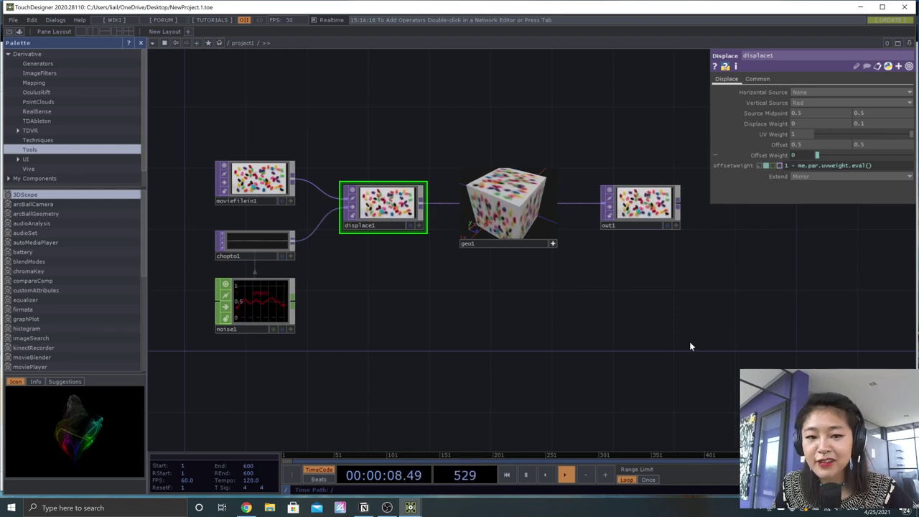
pyautogui.moveTo(704, 353); pyautogui.dragTo(216, 93)
pyautogui.click(194, 105)
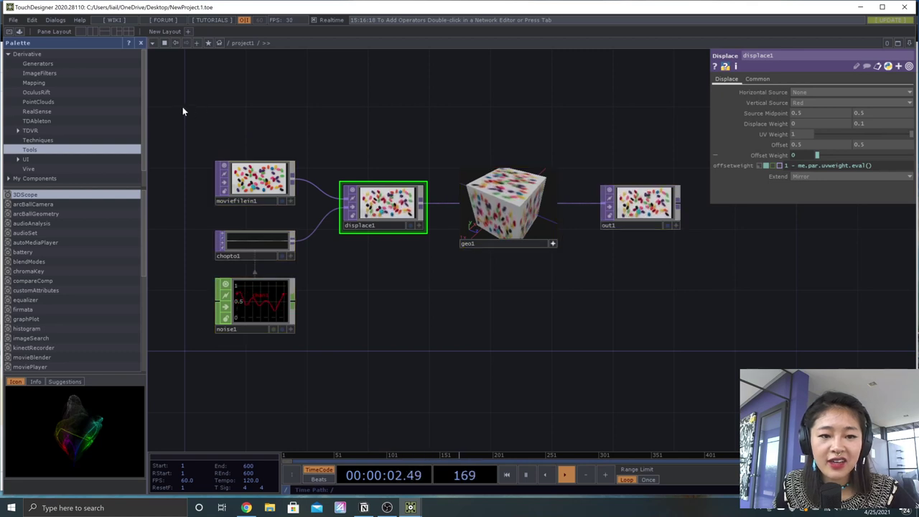
pyautogui.moveTo(183, 108); pyautogui.dragTo(207, 127)
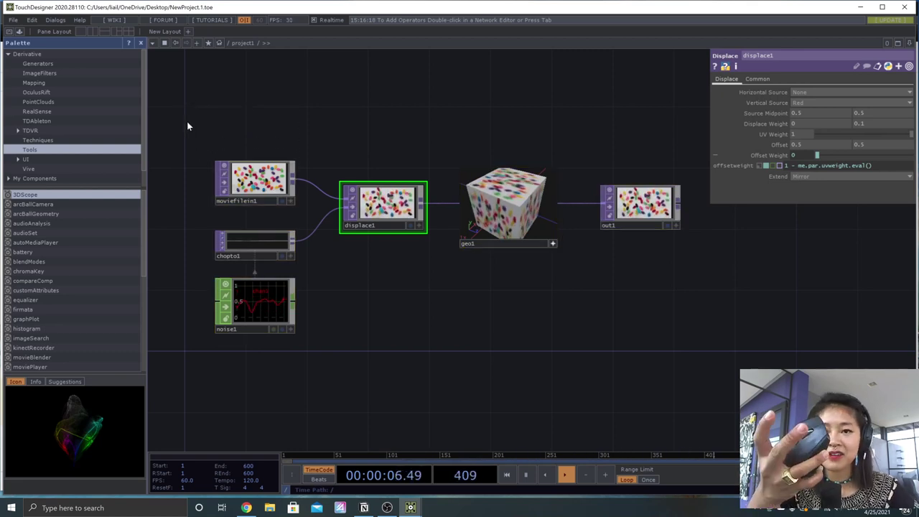
pyautogui.moveTo(179, 119); pyautogui.dragTo(718, 386)
# Step: Delete the six selected operators and bring up File Explorer from the taskbar
pyautogui.press('Delete')
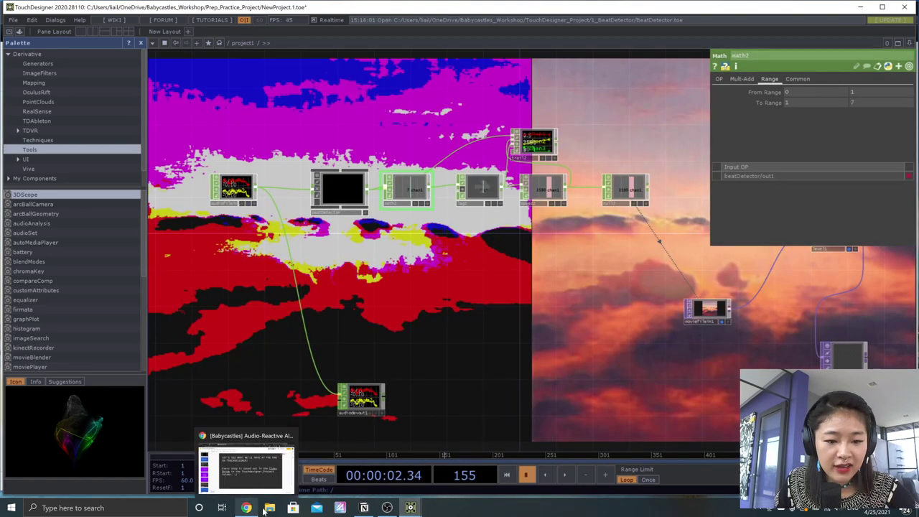
pyautogui.click(270, 508)
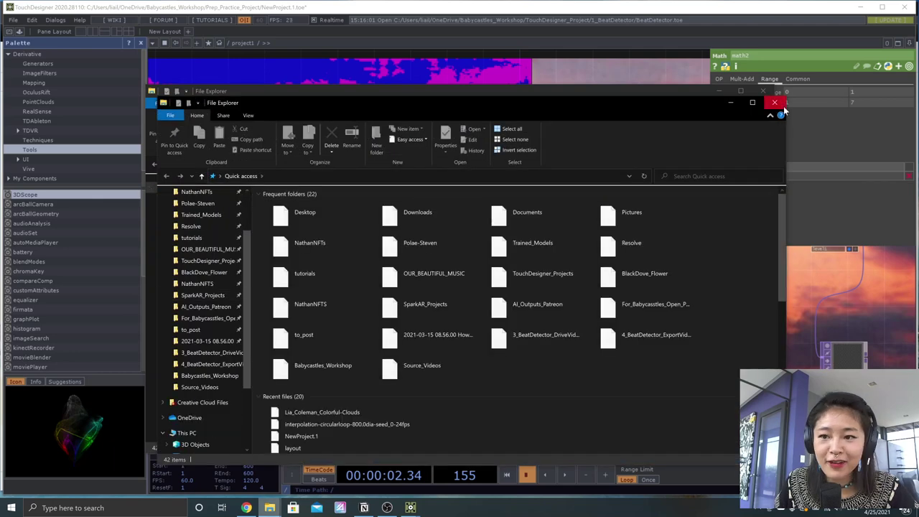
# Step: Open the Babycastles_Workshop folder and play the face-fingers-no-audio MP4 in VLC
pyautogui.scroll(-1, 220, 353)
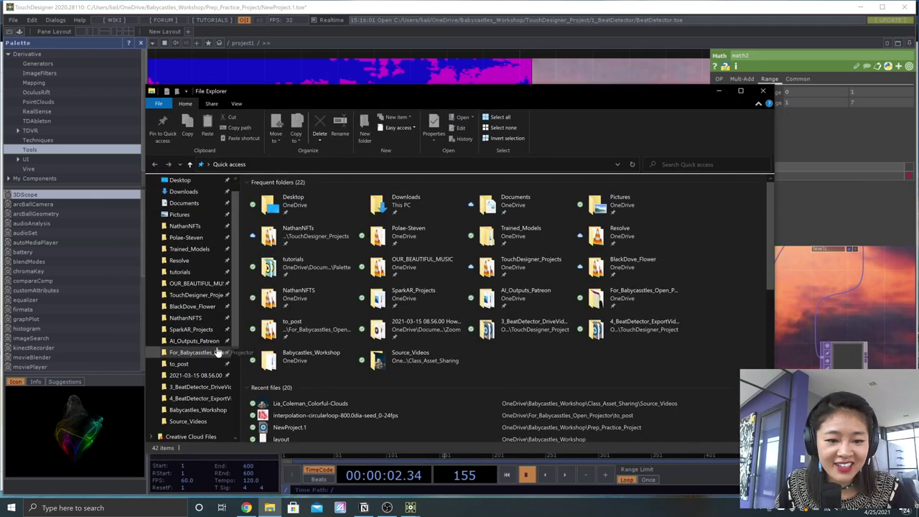
pyautogui.click(198, 410)
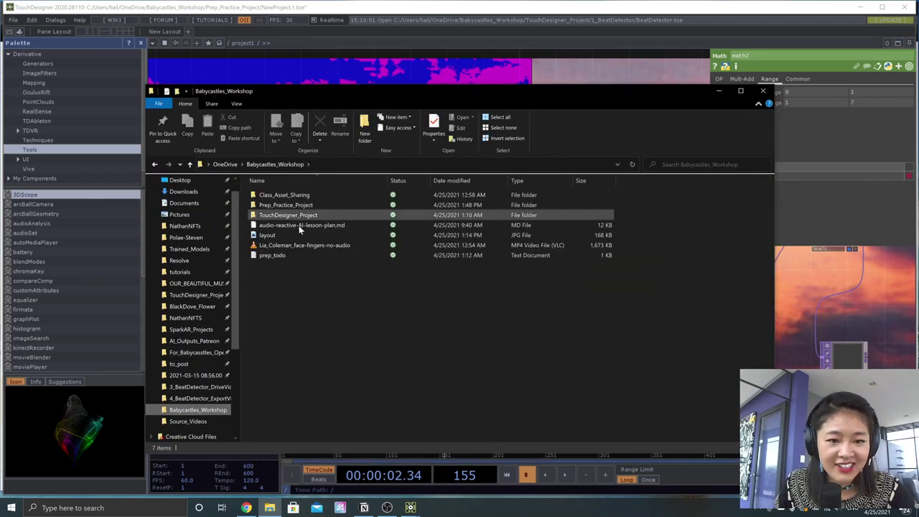
pyautogui.click(296, 245)
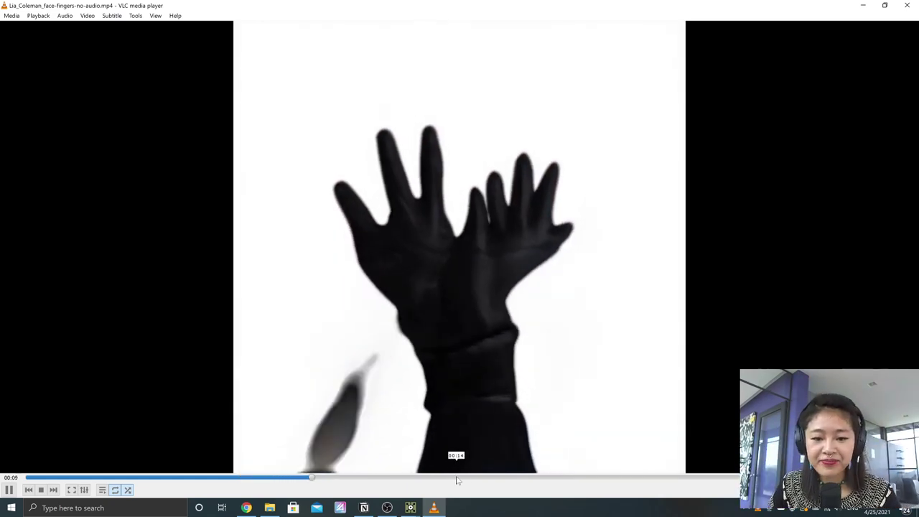
# Step: Pause the video and open the Downloads folder in File Explorer
pyautogui.press('space')
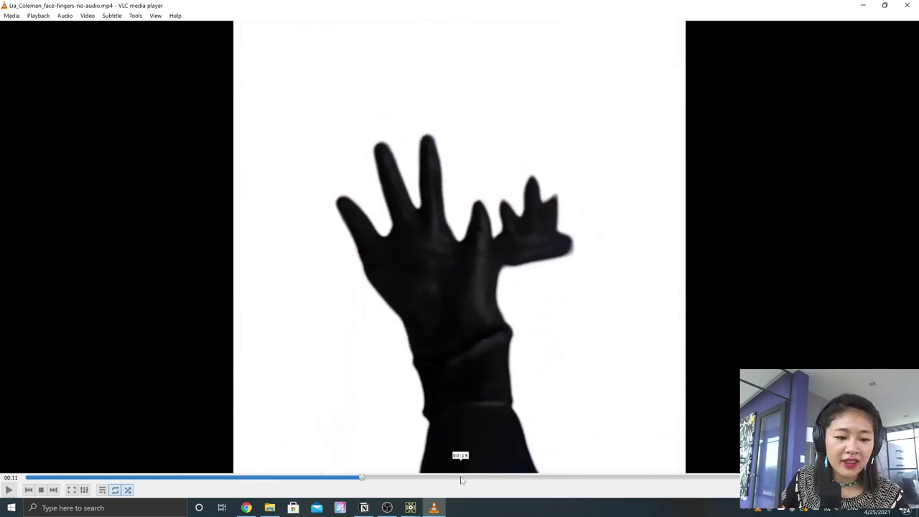
pyautogui.click(269, 508)
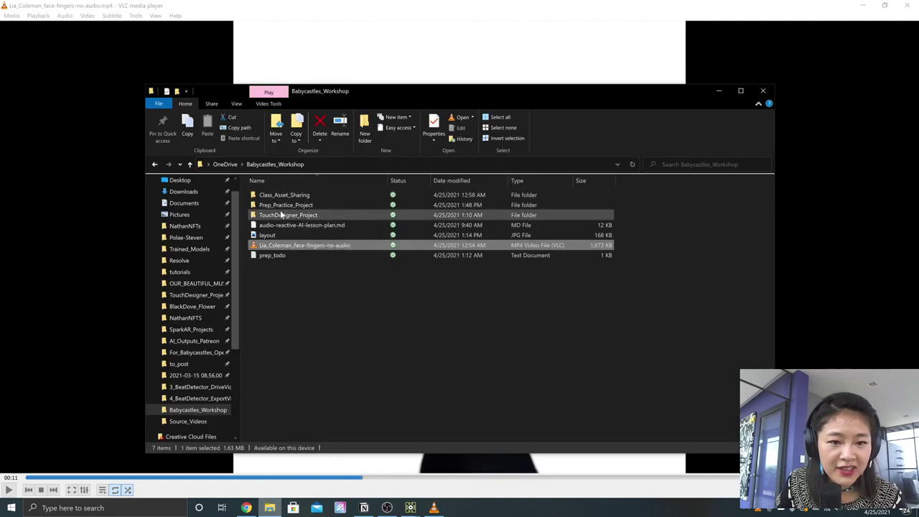
pyautogui.click(281, 215)
pyautogui.click(183, 192)
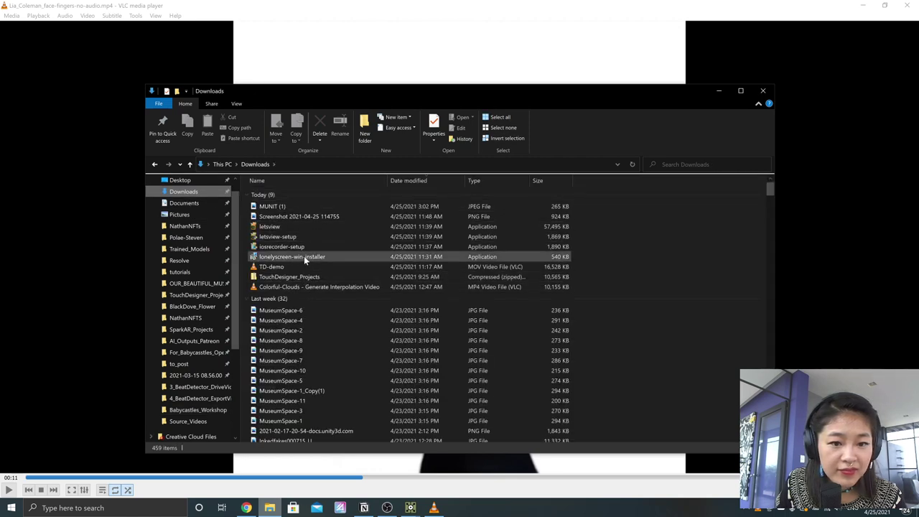
# Step: Play TD-demo.mov from Downloads in VLC, then close the player
pyautogui.click(301, 264)
pyautogui.moveTo(301, 266); pyautogui.dragTo(614, 52)
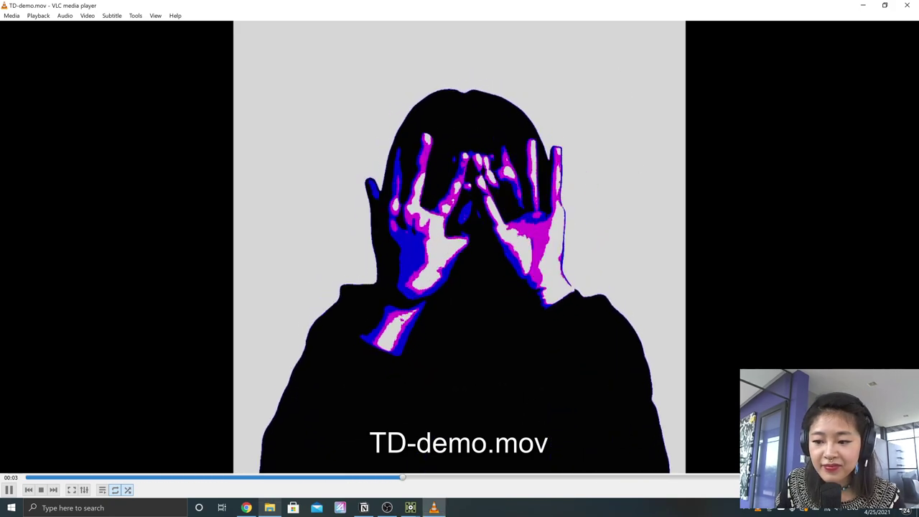
pyautogui.click(908, 6)
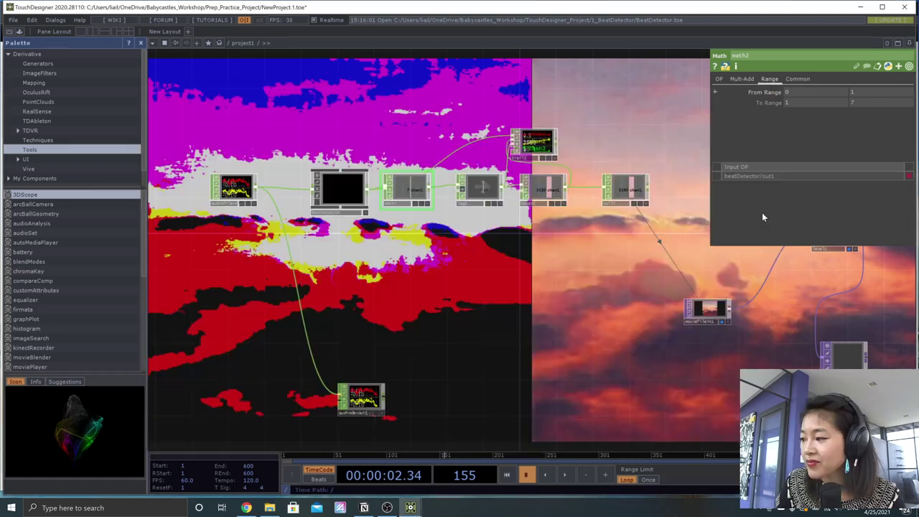
# Step: Close File Explorer and return to the Audio-Reactive AI slides in Chrome
pyautogui.click(763, 89)
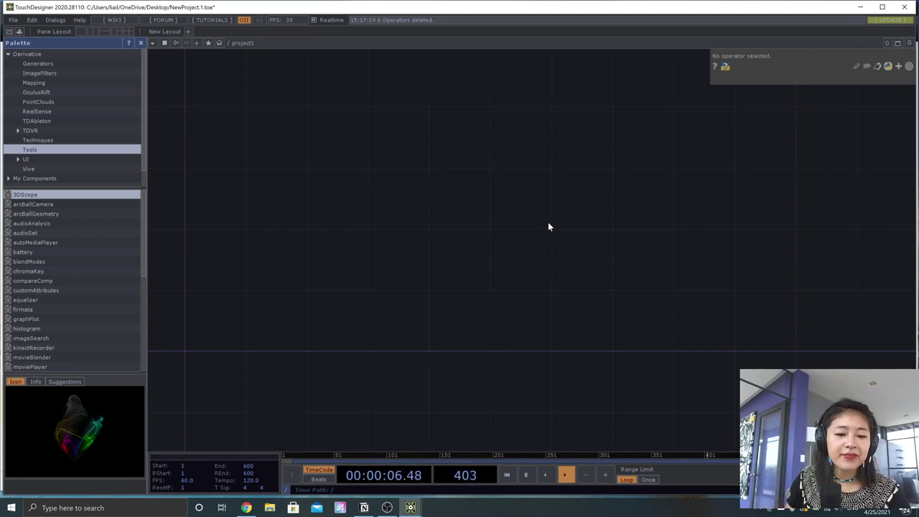
pyautogui.click(246, 507)
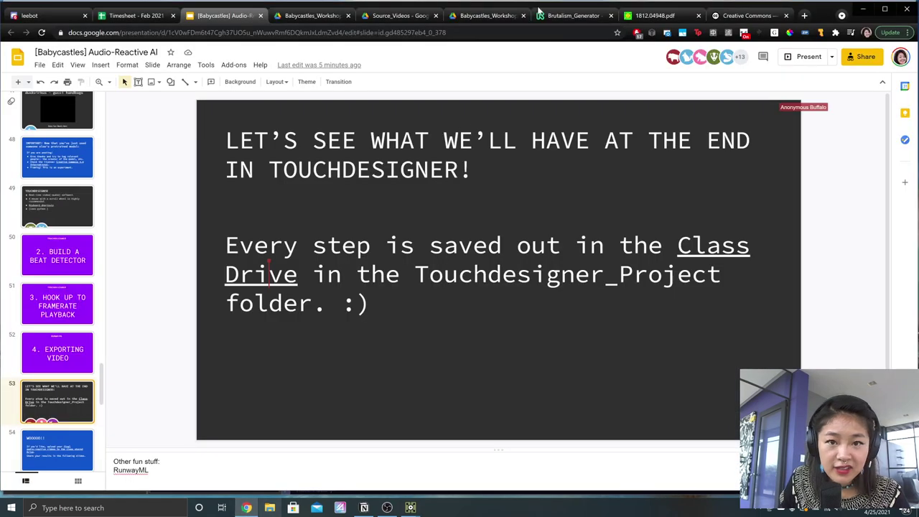
# Step: Go up from the workshop folders to My Drive and open Datasets
pyautogui.click(400, 15)
pyautogui.click(312, 15)
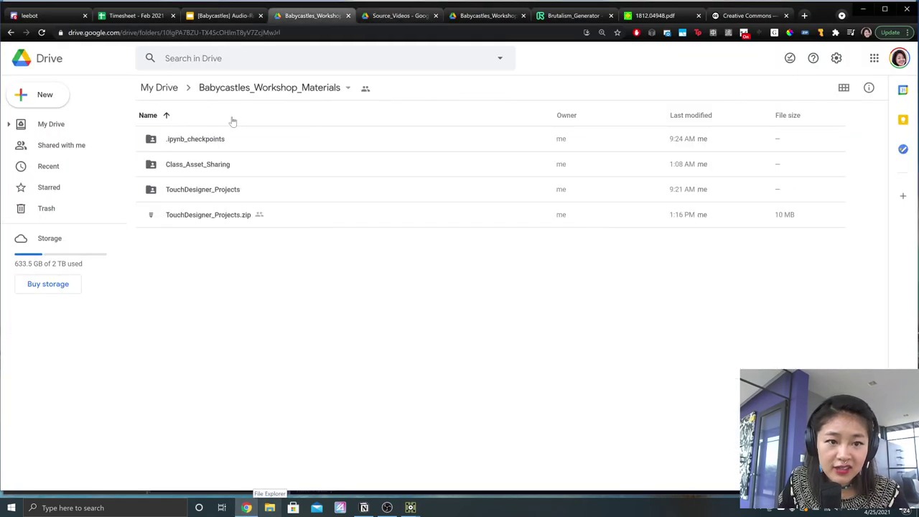
pyautogui.click(157, 89)
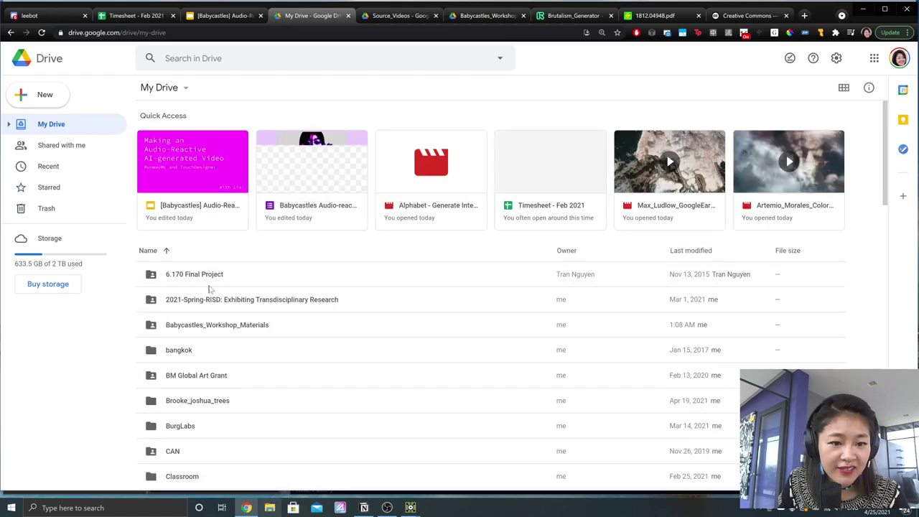
pyautogui.click(217, 351)
pyautogui.scroll(-1, 226, 409)
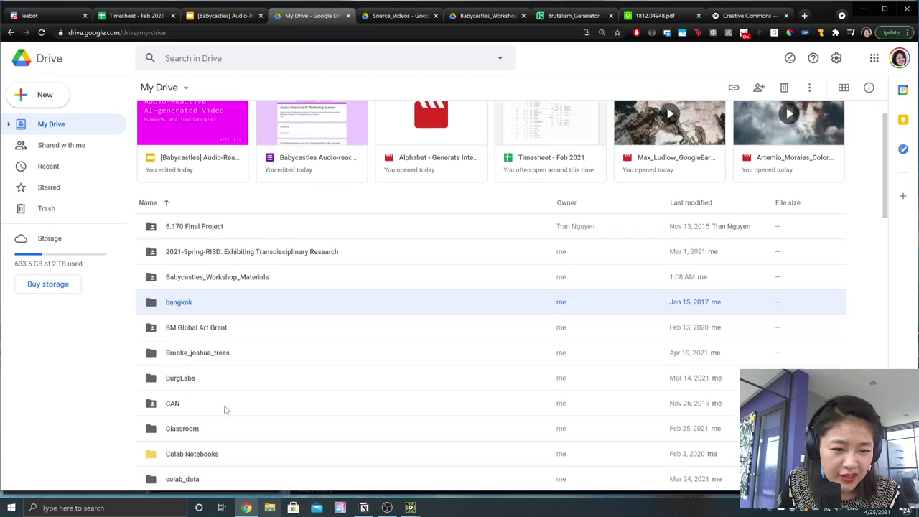
pyautogui.scroll(-2, 224, 405)
pyautogui.doubleClick(187, 459)
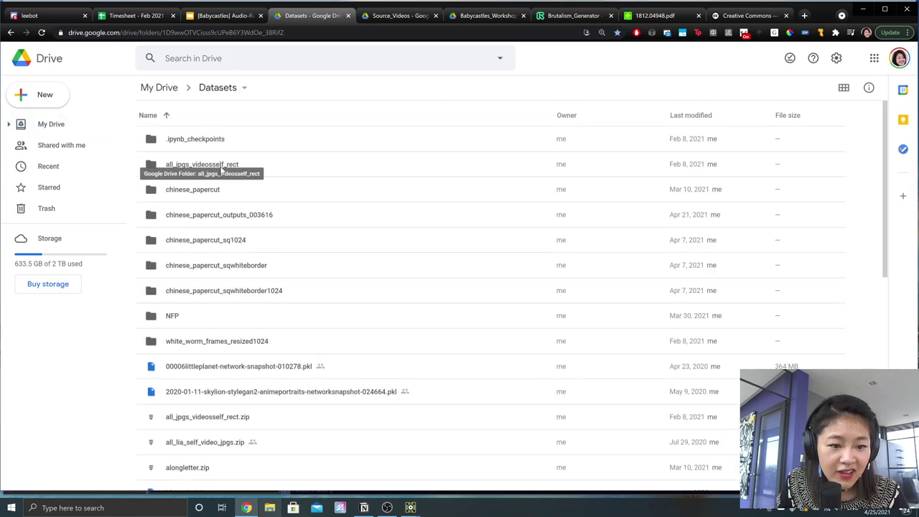
# Step: Open all_jpgs_videoself_rect > all_jpgs > face_with_hands_AND_just_hands_6651
pyautogui.click(222, 167)
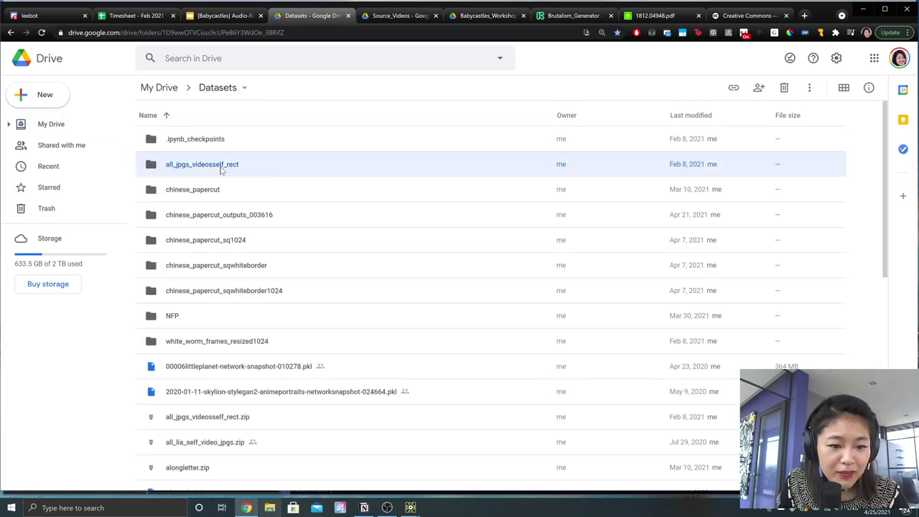
pyautogui.doubleClick(314, 176)
pyautogui.doubleClick(201, 139)
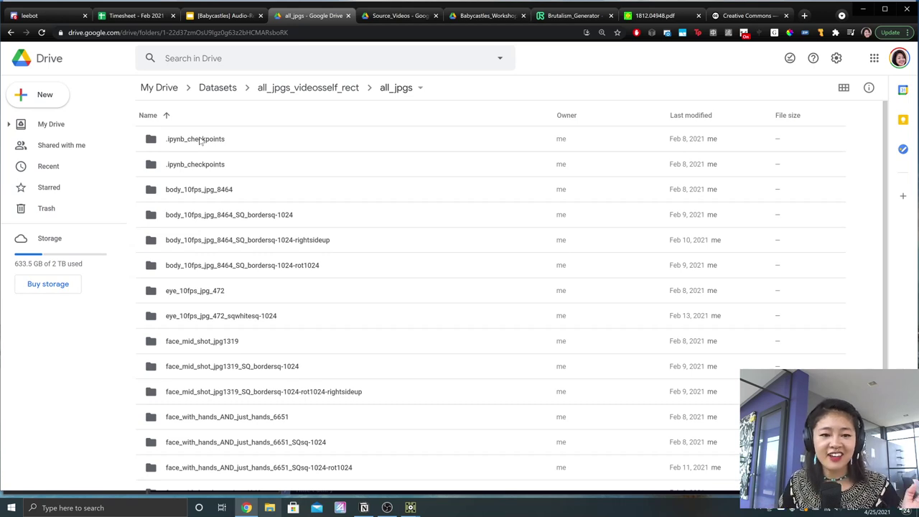
pyautogui.click(298, 388)
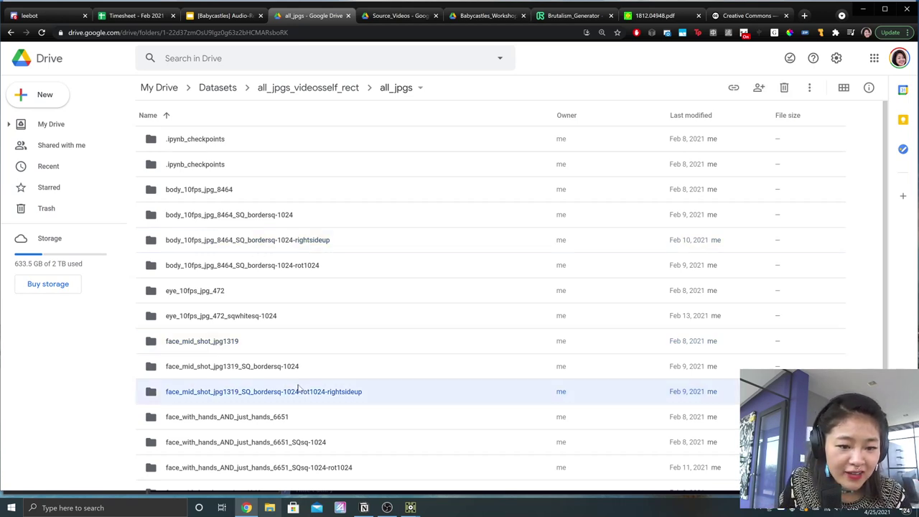
pyautogui.scroll(-1, 359, 384)
pyautogui.click(324, 372)
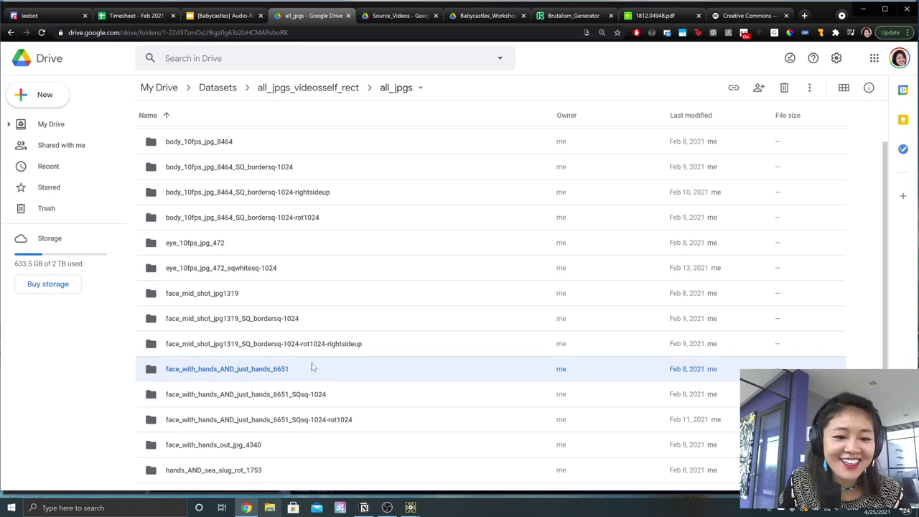
pyautogui.doubleClick(312, 368)
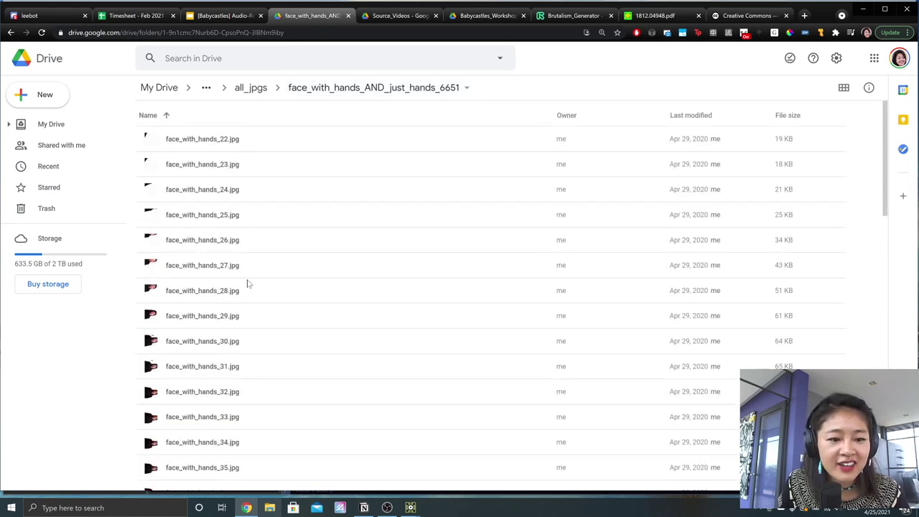
# Step: Preview face_with_hands_38.jpg and the next frame, scroll the folder, then close the tab
pyautogui.scroll(-3, 255, 301)
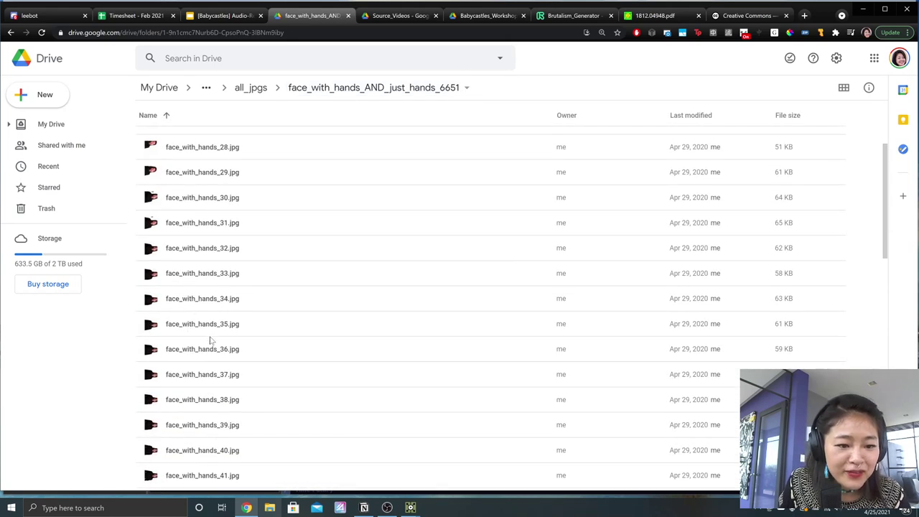
pyautogui.doubleClick(213, 393)
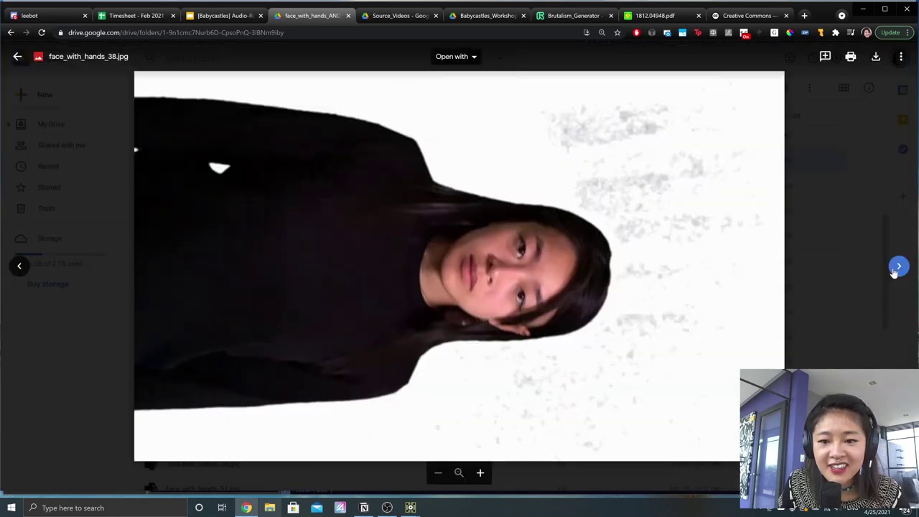
pyautogui.click(896, 268)
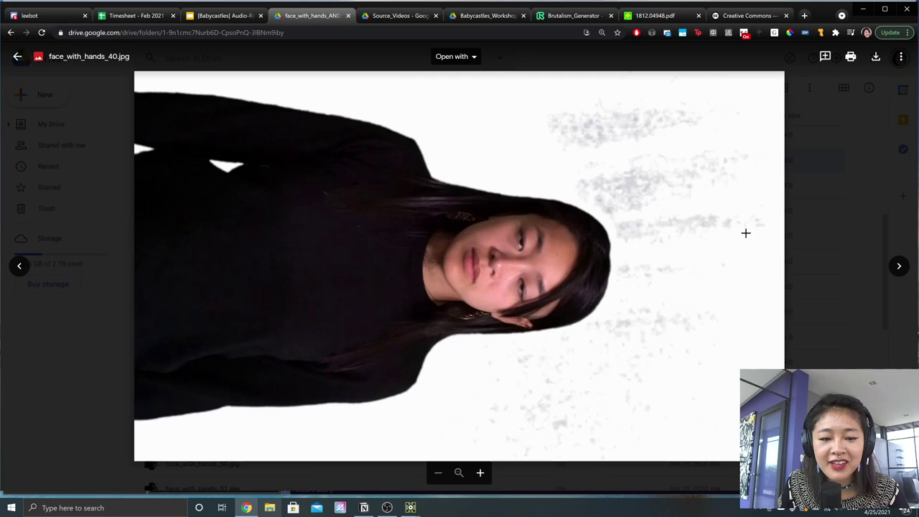
pyautogui.click(803, 237)
pyautogui.scroll(-8, 537, 303)
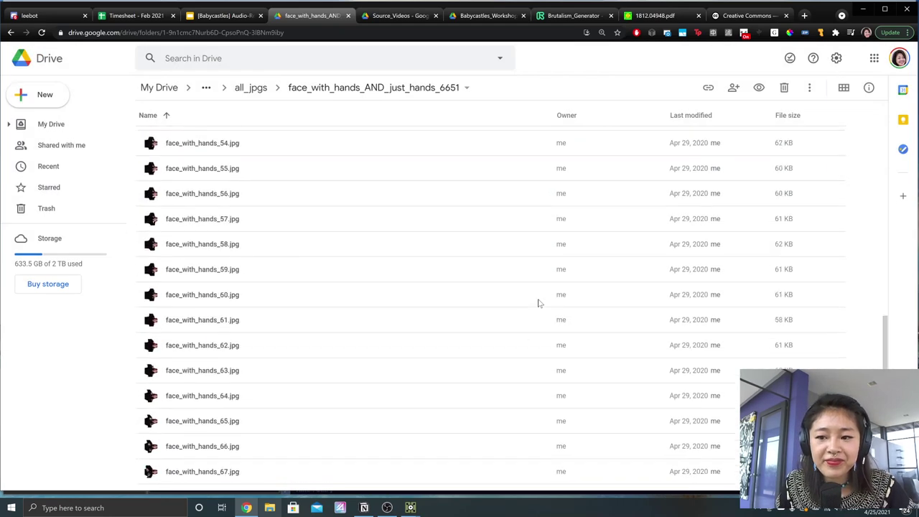
pyautogui.scroll(-12, 345, 354)
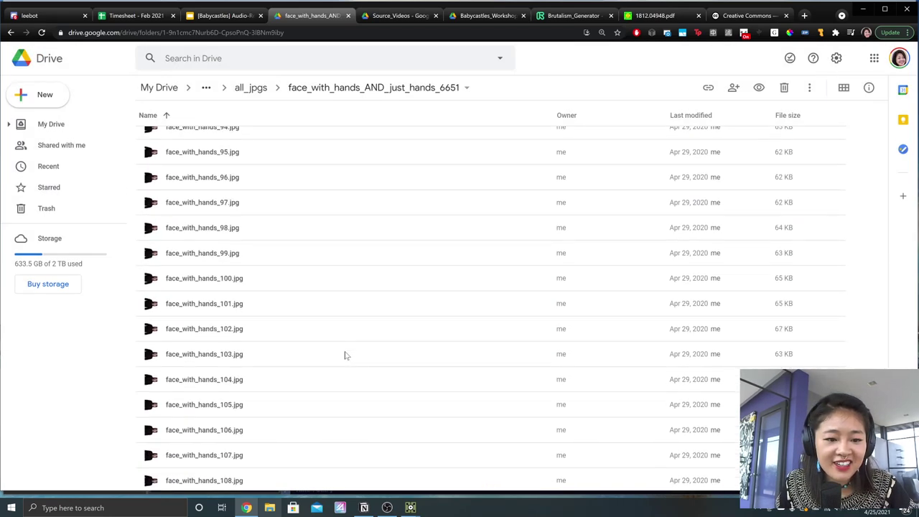
pyautogui.scroll(-5, 338, 355)
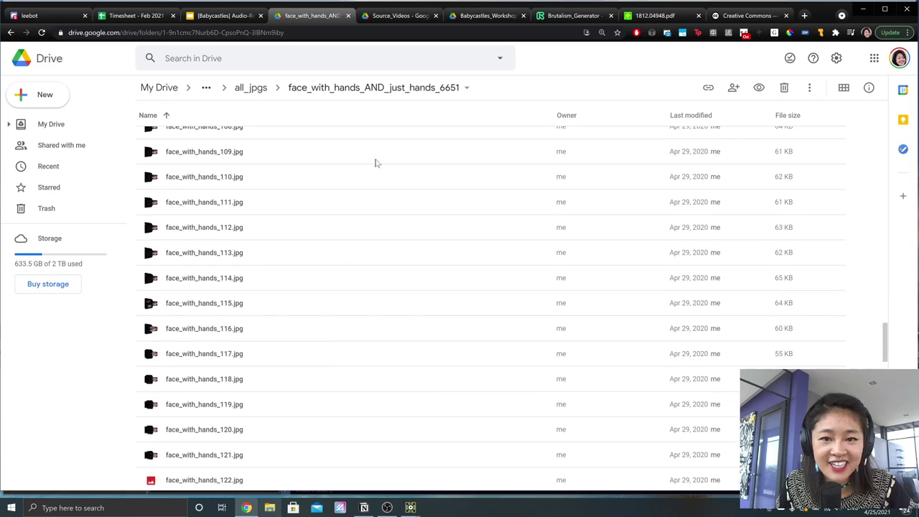
pyautogui.scroll(-9, 316, 320)
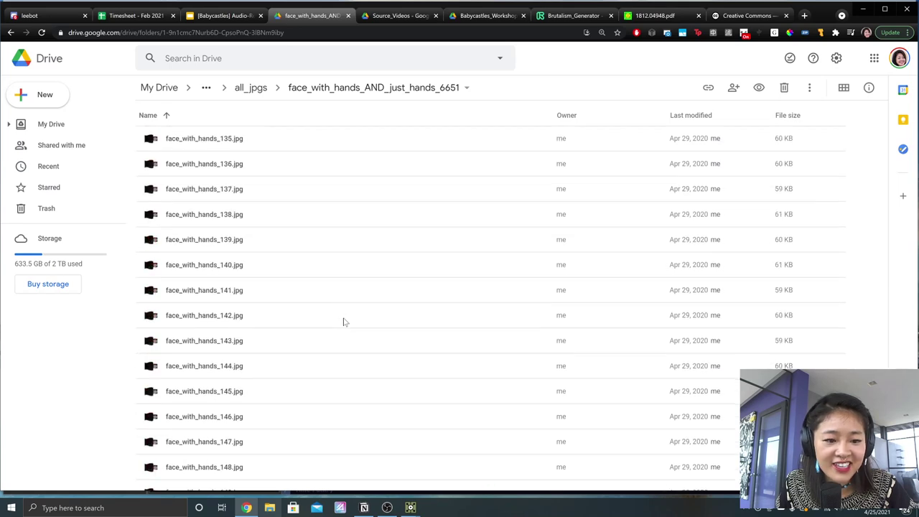
pyautogui.click(347, 16)
pyautogui.click(215, 15)
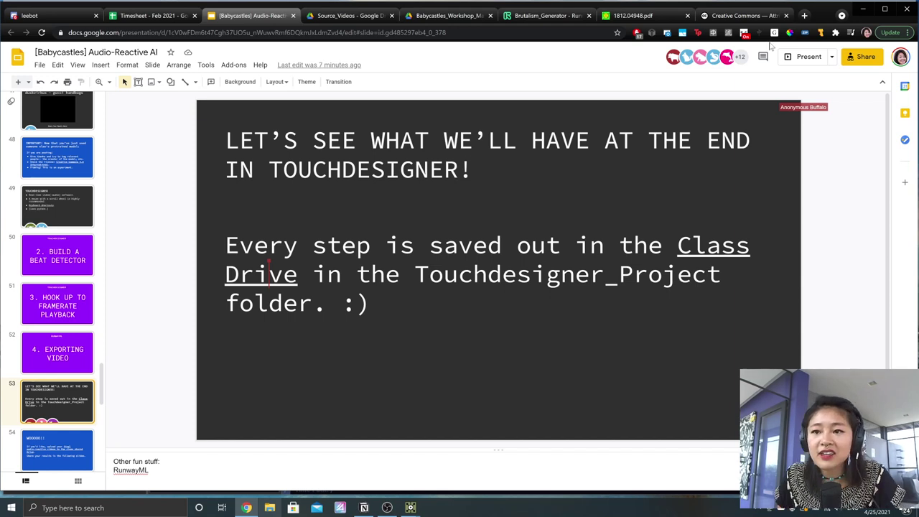
pyautogui.click(804, 15)
pyautogui.write('ffmpeg')
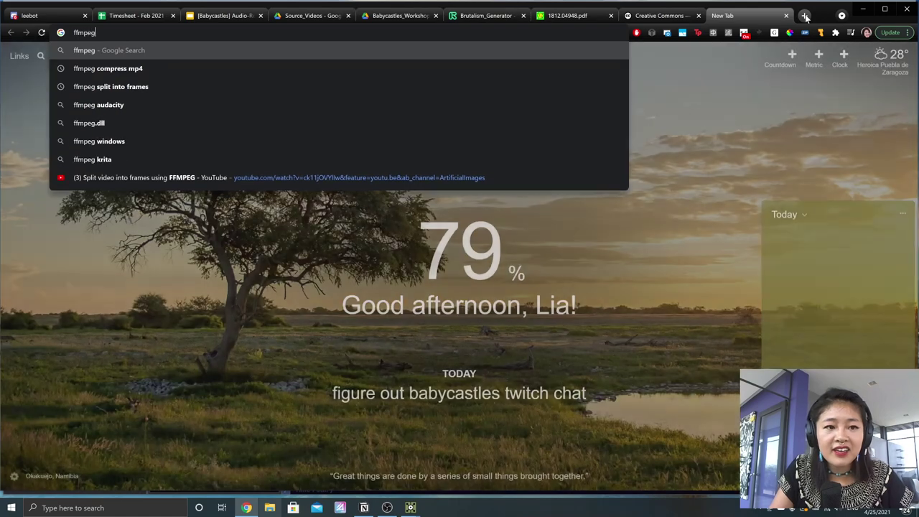
pyautogui.press('Return')
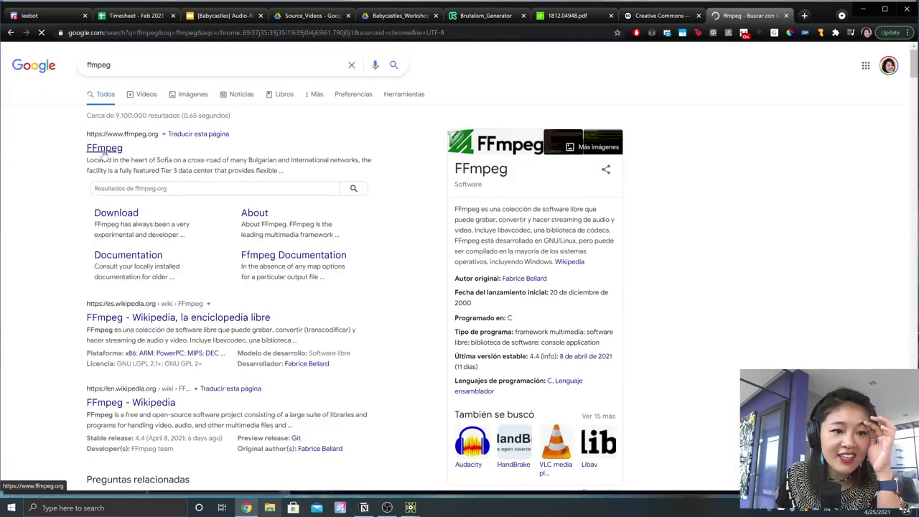
pyautogui.click(104, 148)
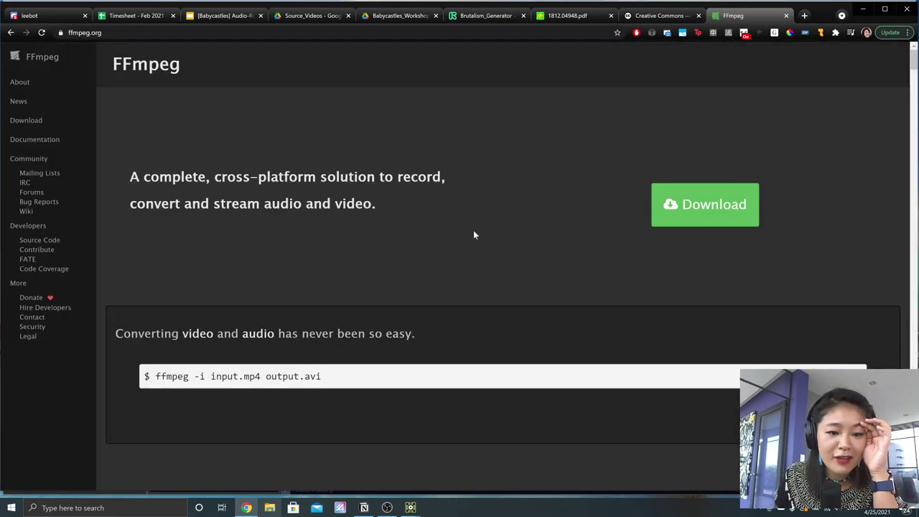
pyautogui.scroll(-2, 408, 264)
pyautogui.moveTo(356, 284); pyautogui.dragTo(155, 281)
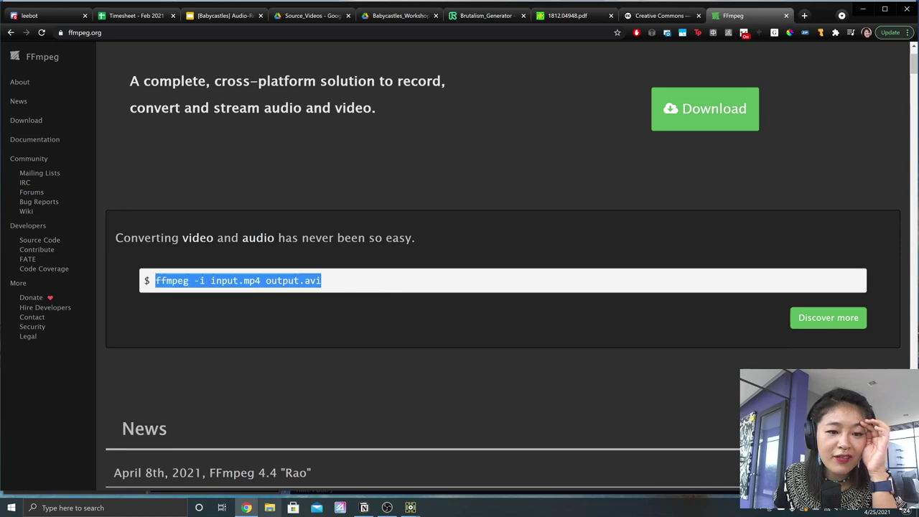
pyautogui.click(155, 281)
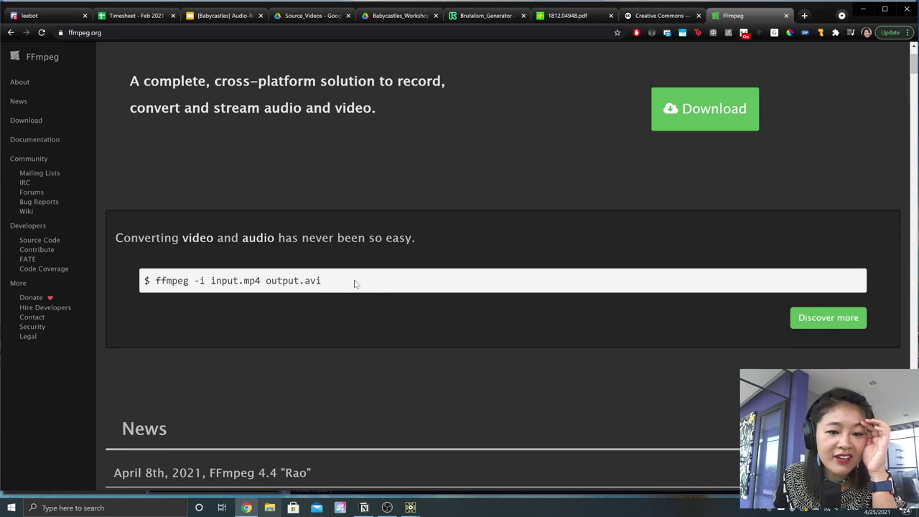
pyautogui.moveTo(354, 283); pyautogui.dragTo(151, 280)
pyautogui.click(150, 279)
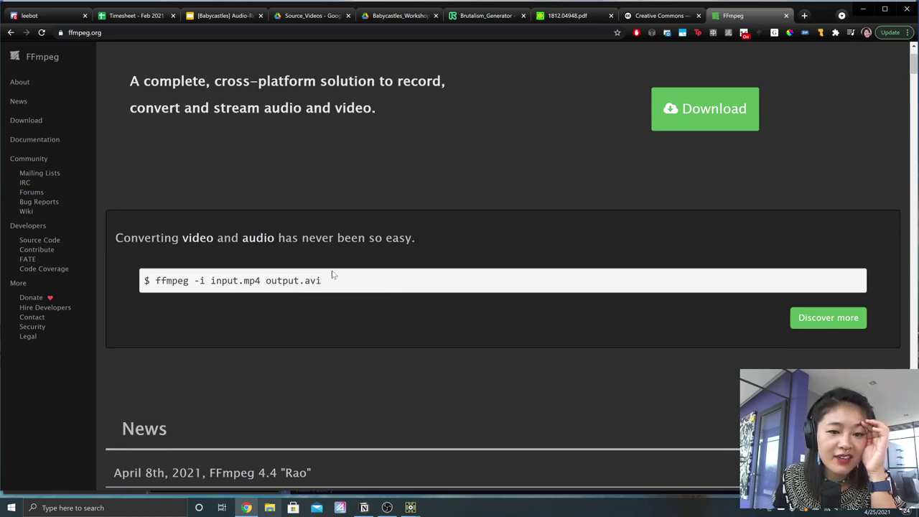
pyautogui.moveTo(341, 281); pyautogui.dragTo(215, 280)
pyautogui.click(215, 280)
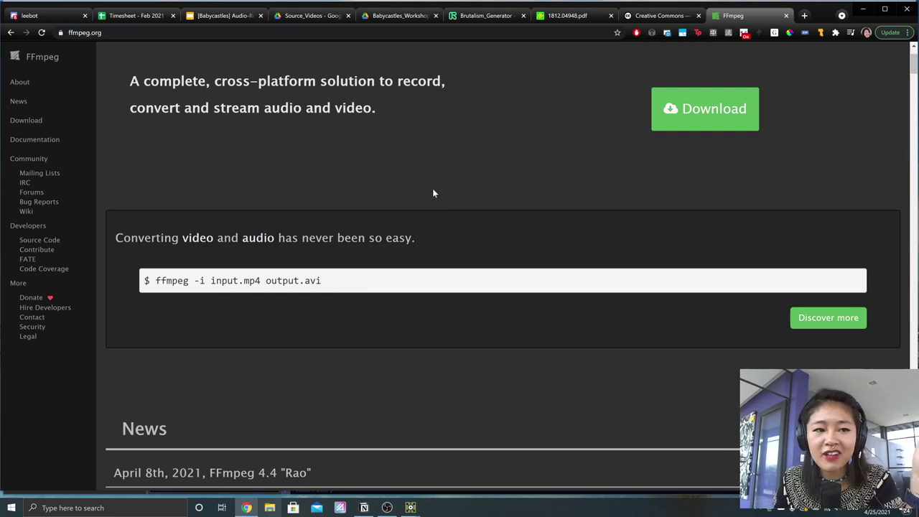
pyautogui.click(785, 16)
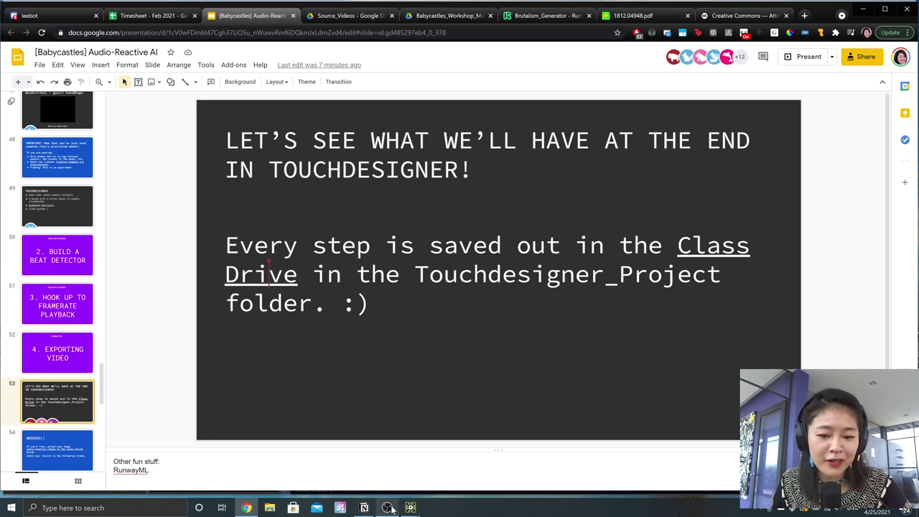
# Step: Bring the TouchDesigner NewProject.1.toe window to the front from the taskbar
pyautogui.moveTo(410, 508)
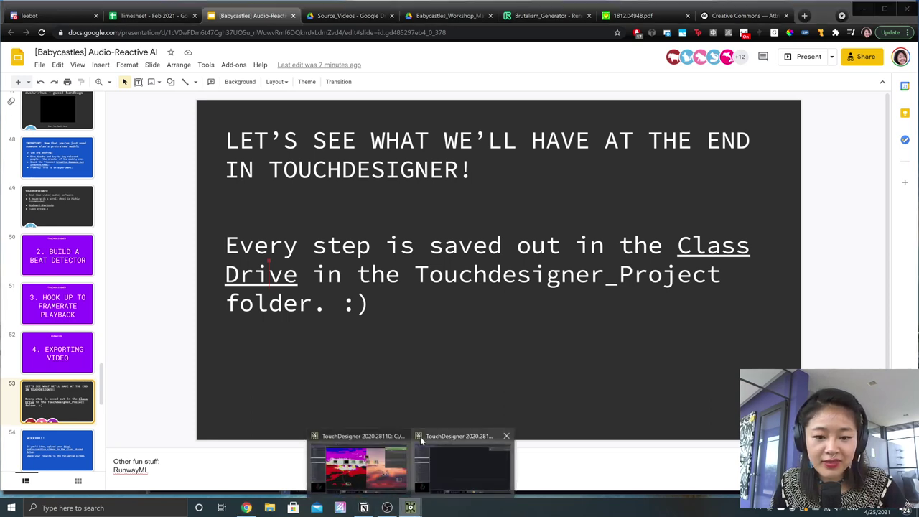
pyautogui.click(453, 450)
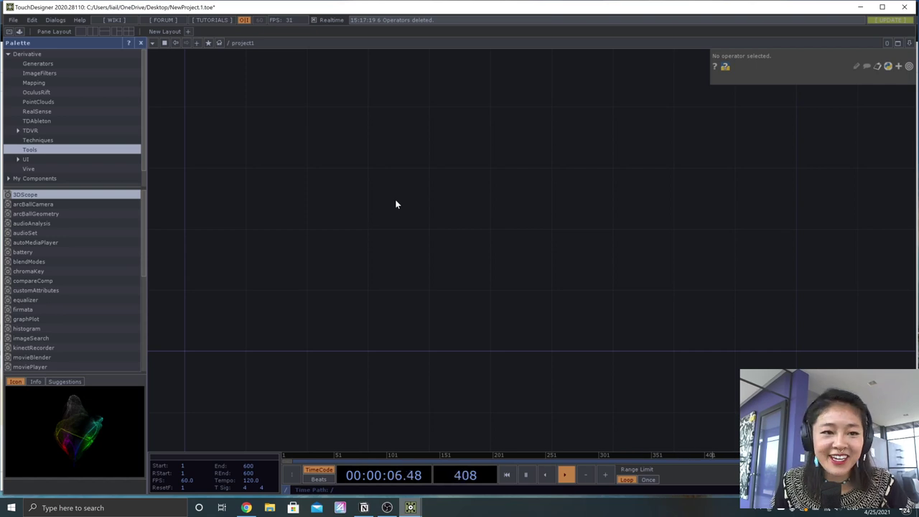
# Step: Open the OP Create Dialog via the network's Add Operator menu and move it lower
pyautogui.press('Tab')
pyautogui.press('Tab')
pyautogui.press('Tab')
pyautogui.press('Tab')
pyautogui.press('Tab')
pyautogui.press('Tab')
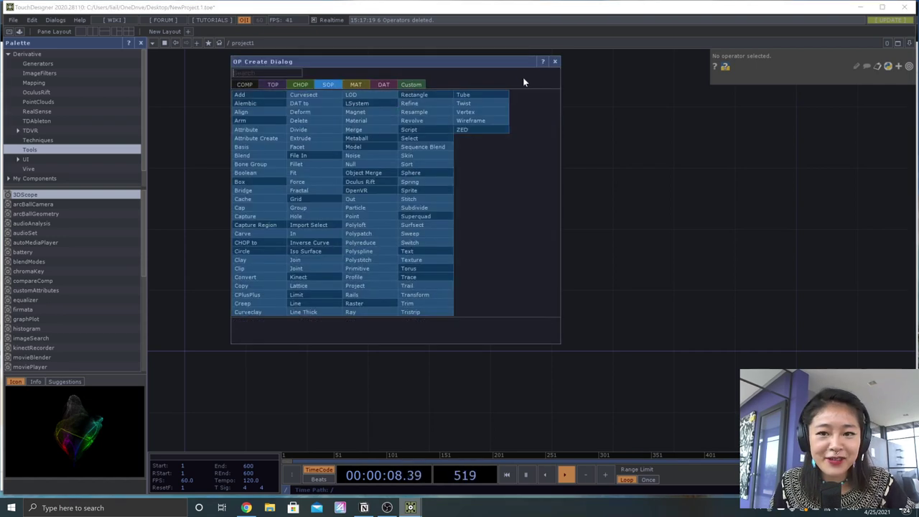
pyautogui.click(553, 62)
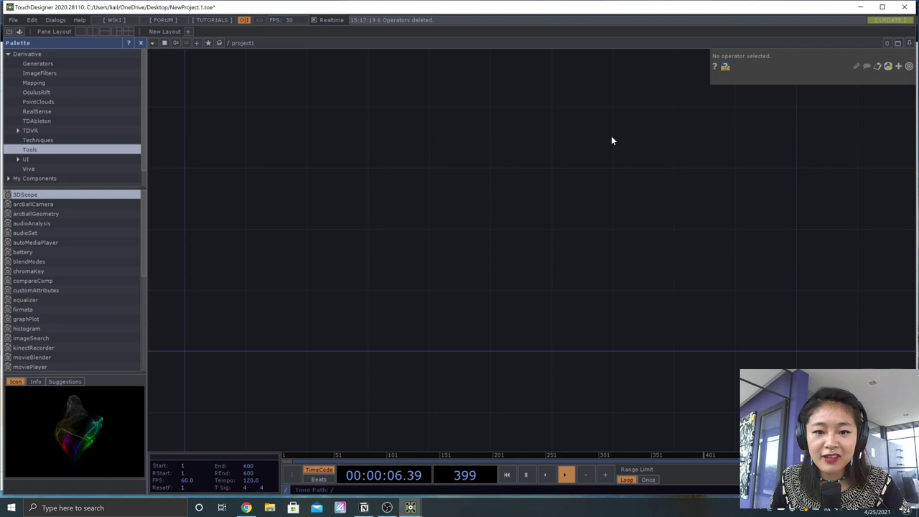
pyautogui.rightClick(330, 164)
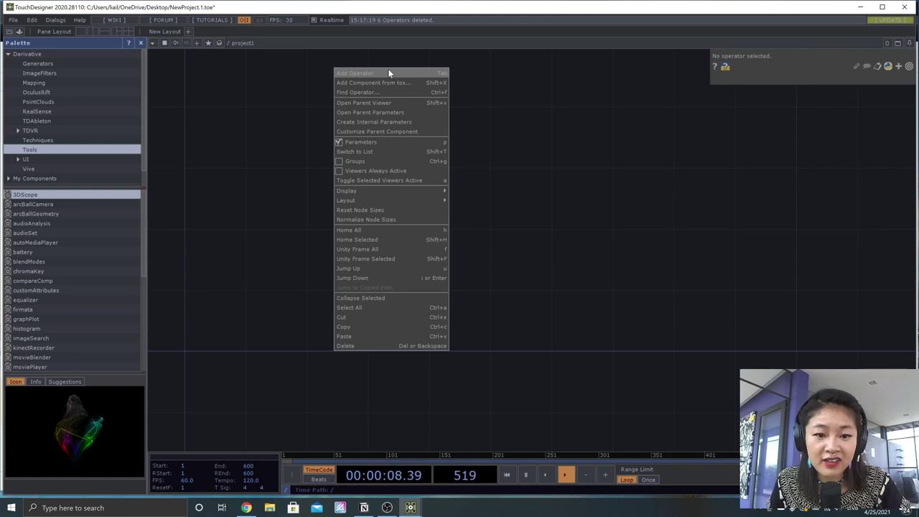
pyautogui.click(437, 74)
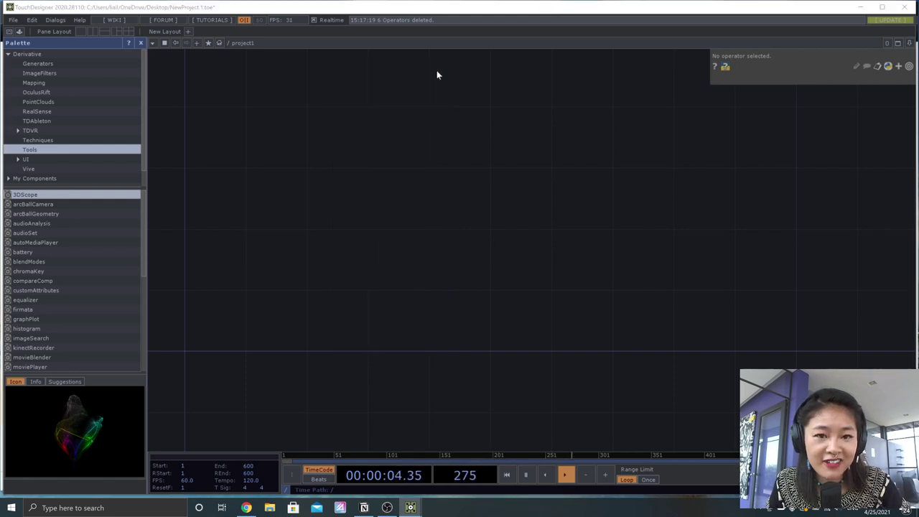
pyautogui.moveTo(363, 12); pyautogui.dragTo(307, 125)
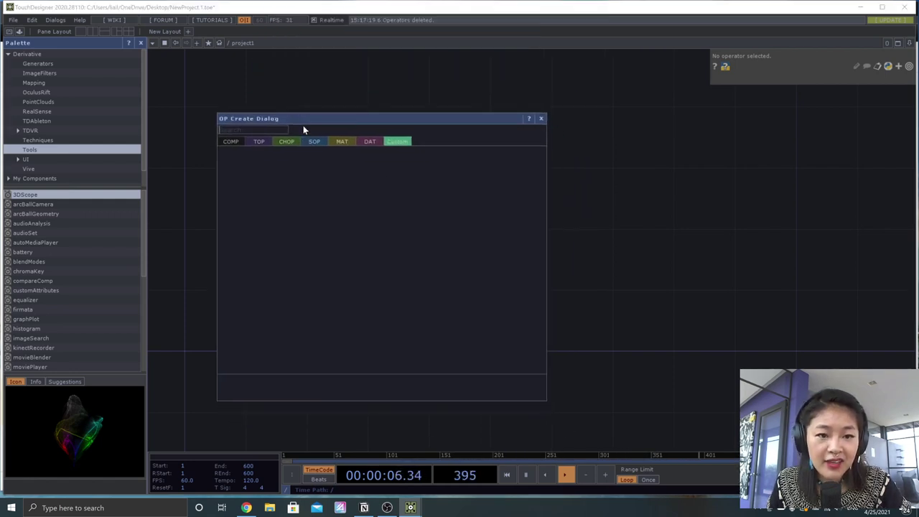
# Step: Browse the COMP, TOP, SOP, MAT and DAT operator families, ending on the CHOP list
pyautogui.click(265, 140)
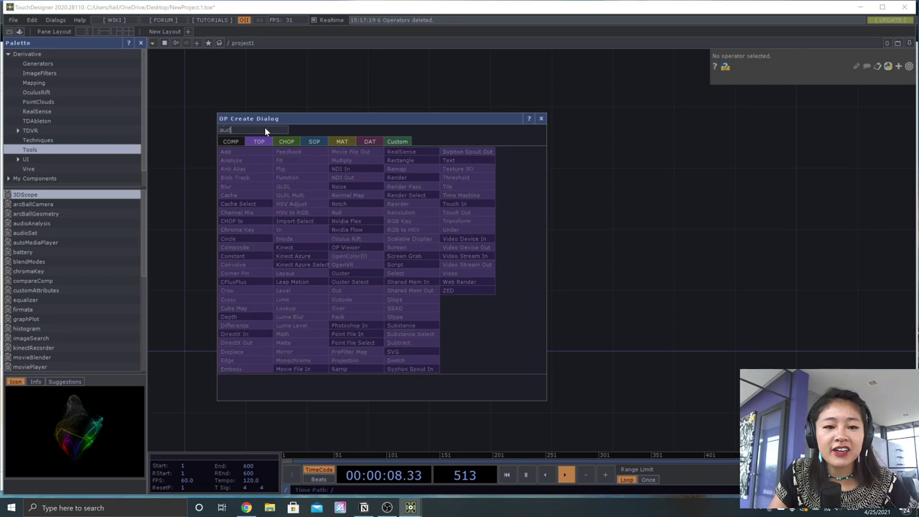
pyautogui.click(230, 141)
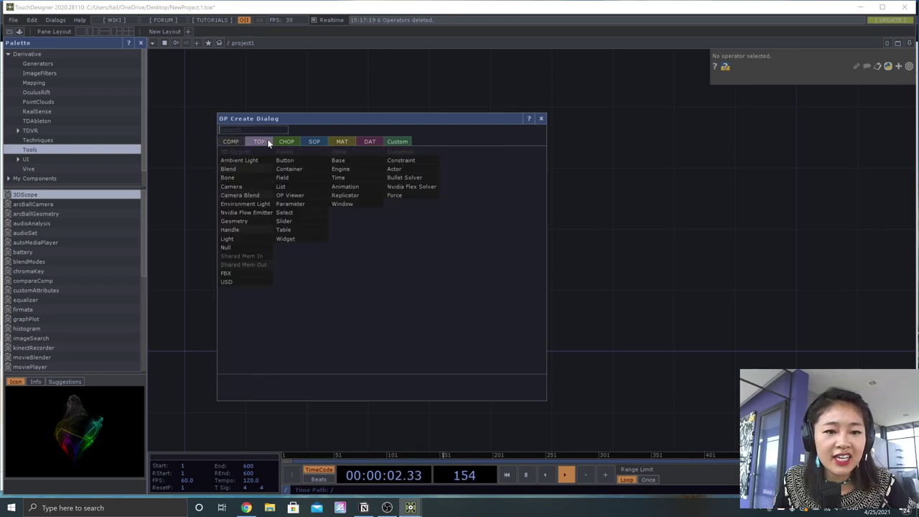
pyautogui.click(258, 141)
pyautogui.click(314, 141)
pyautogui.click(342, 141)
pyautogui.click(369, 141)
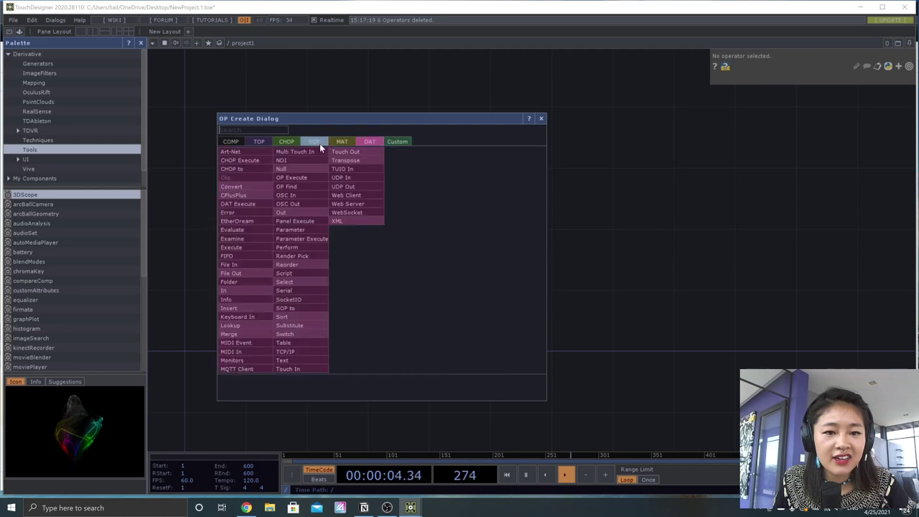
pyautogui.click(286, 141)
pyautogui.click(259, 141)
pyautogui.click(232, 141)
pyautogui.click(280, 141)
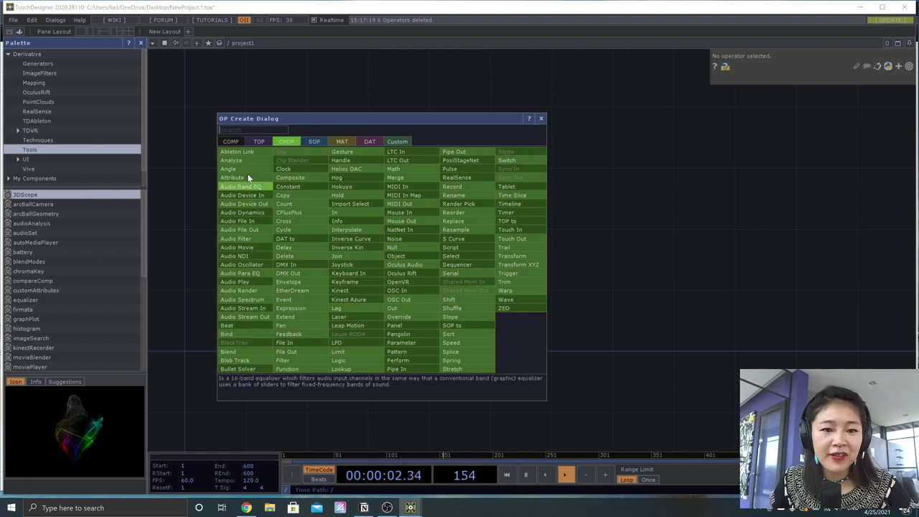
pyautogui.click(235, 142)
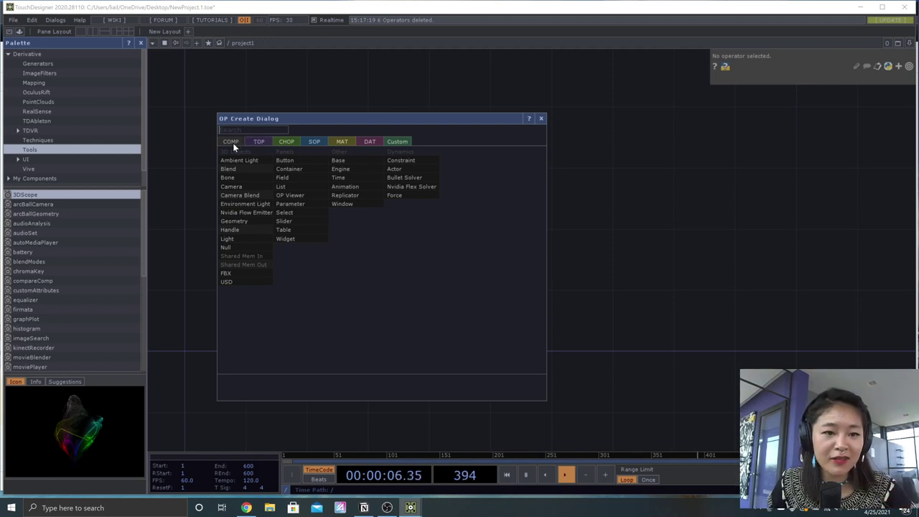
pyautogui.click(260, 142)
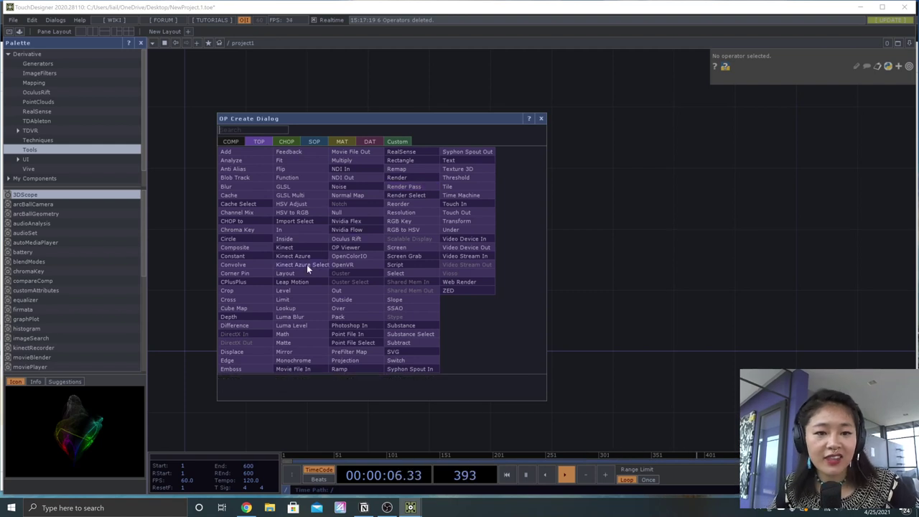
pyautogui.click(286, 141)
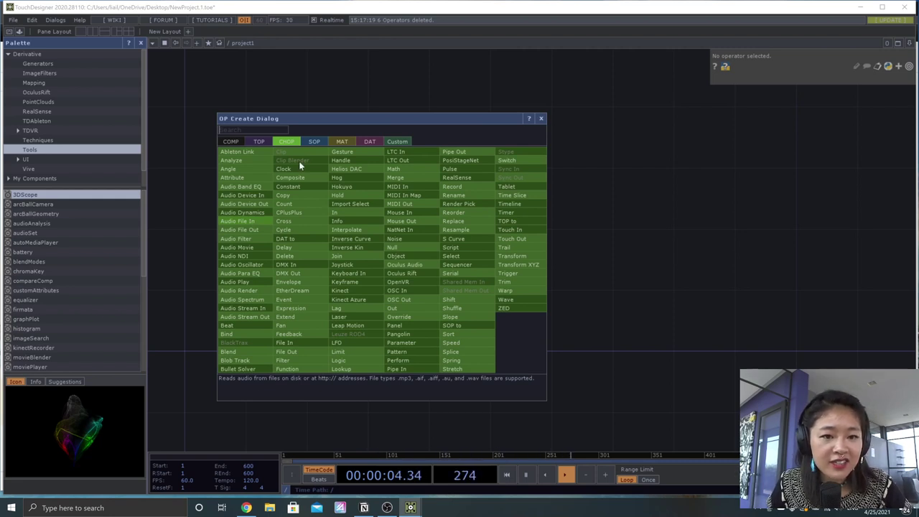
# Step: Place an audiofilein1 CHOP and lower its volume to 0.262
pyautogui.click(248, 219)
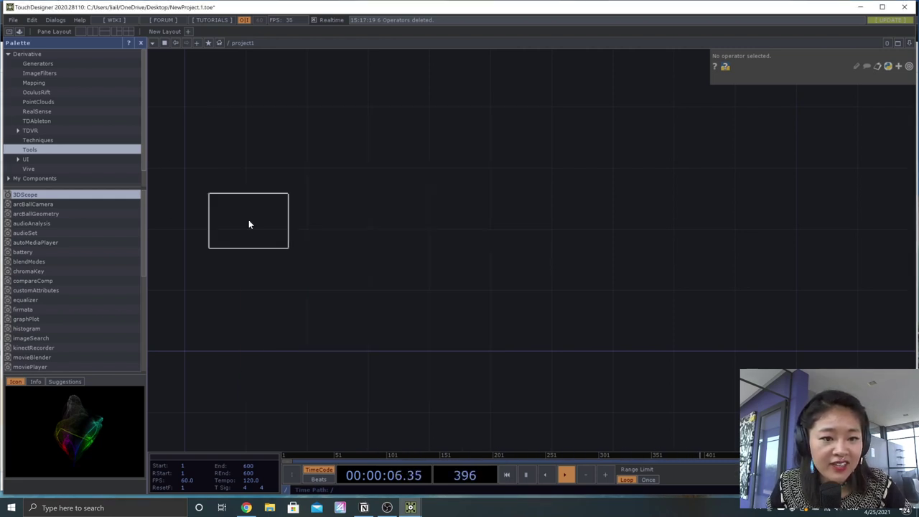
pyautogui.click(328, 216)
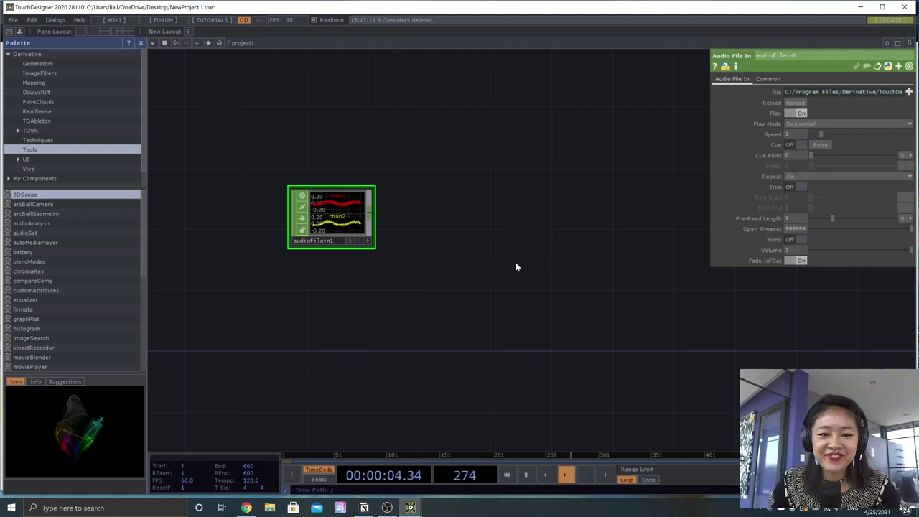
pyautogui.press('space')
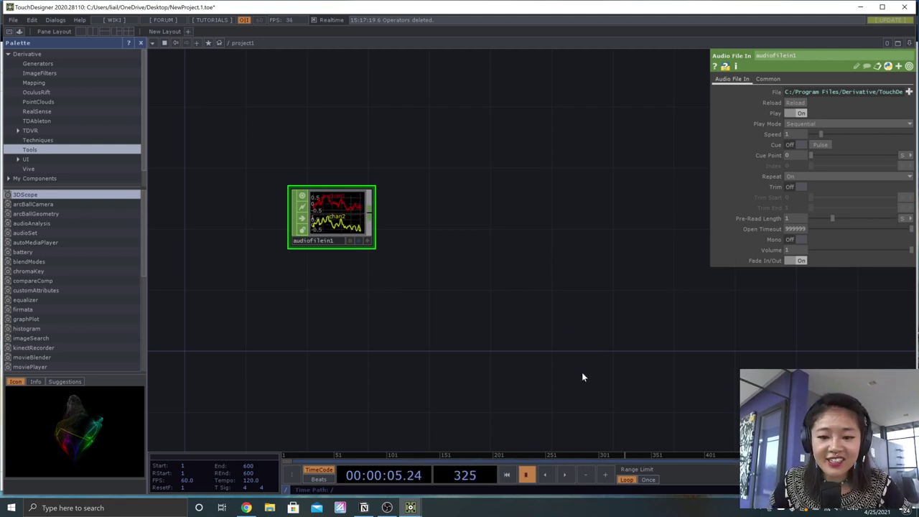
pyautogui.click(836, 251)
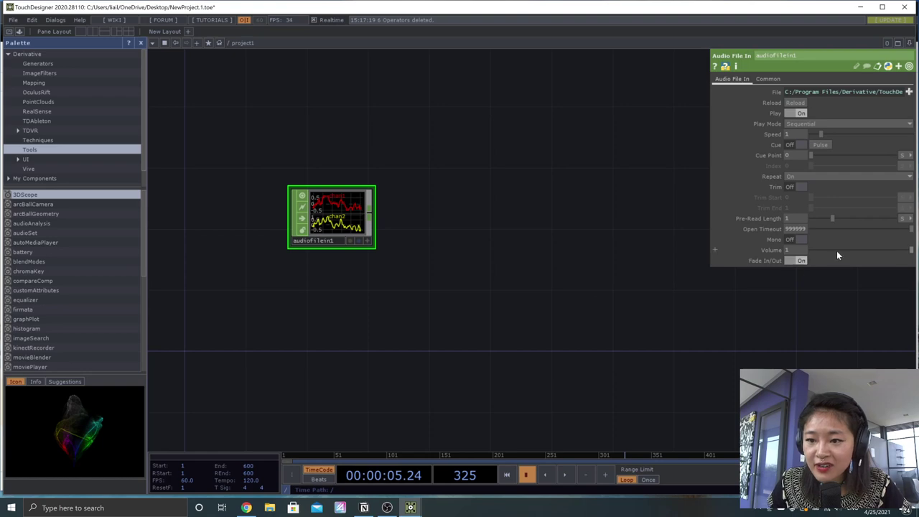
pyautogui.press('space')
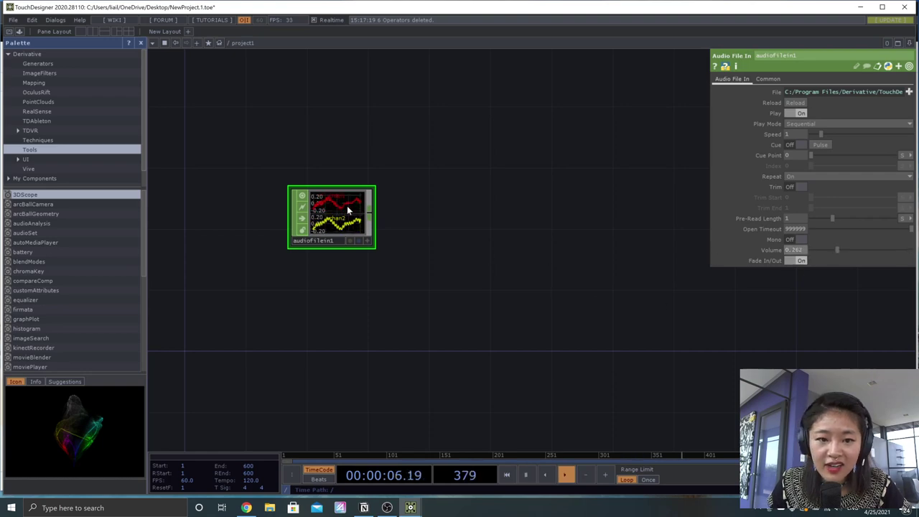
pyautogui.scroll(3, 323, 228)
pyautogui.scroll(3, 322, 228)
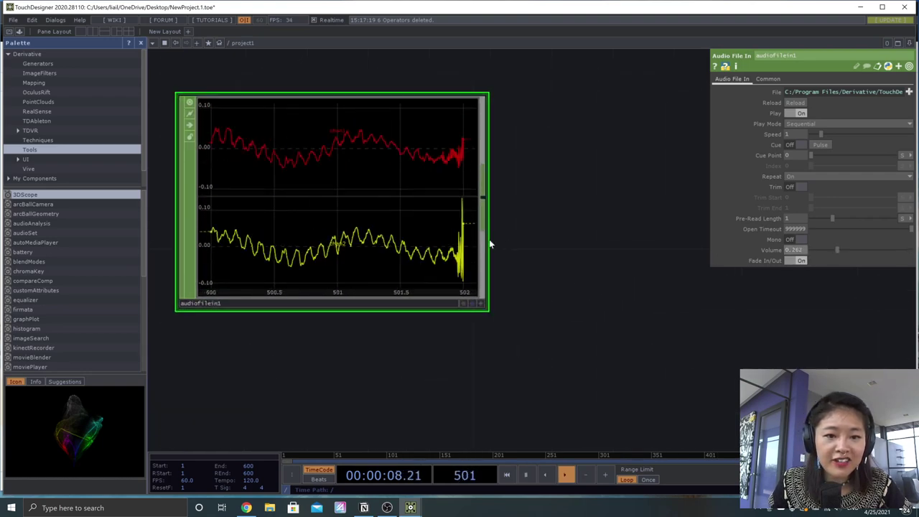
pyautogui.scroll(-2, 443, 214)
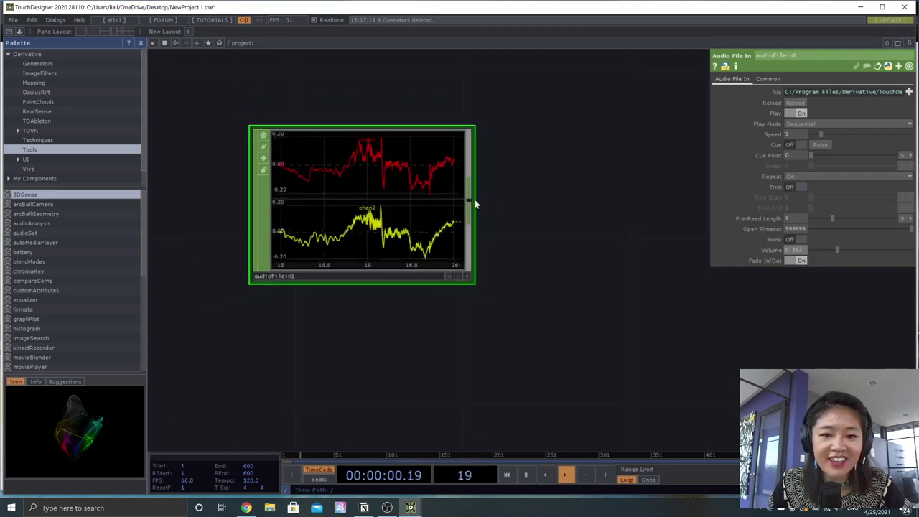
# Step: Pause playback and pull a wire from audiofilein1's output into empty space
pyautogui.press('space')
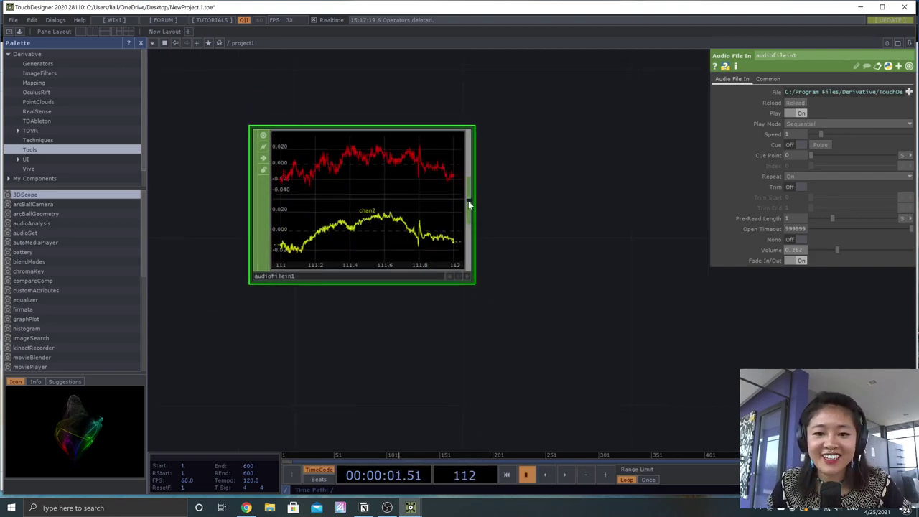
pyautogui.click(467, 202)
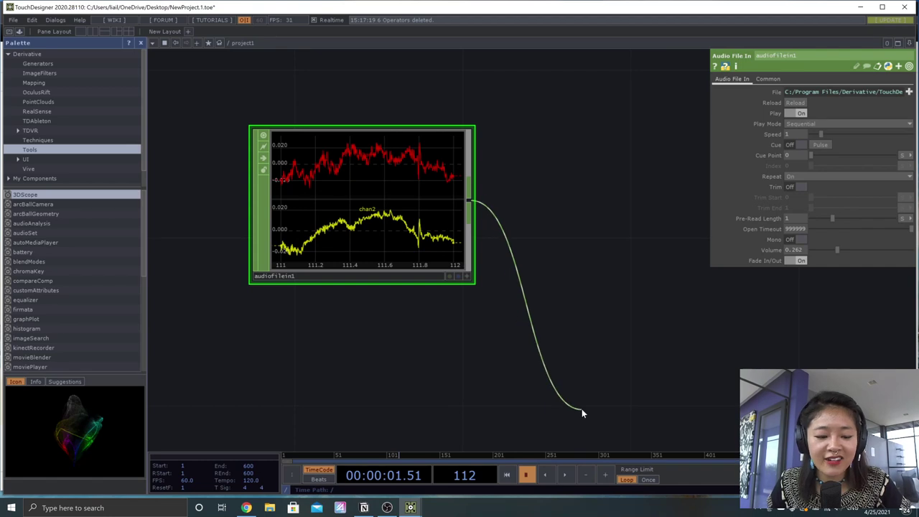
pyautogui.press('Escape')
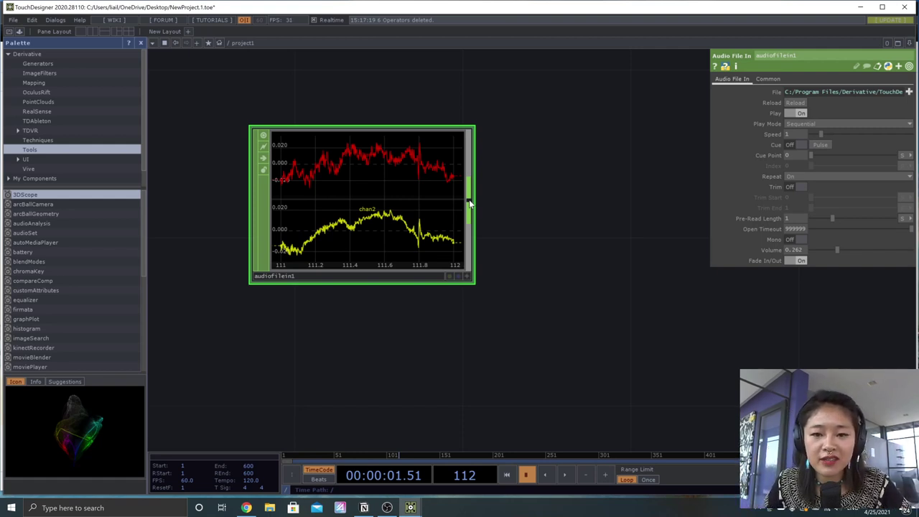
pyautogui.moveTo(470, 201)
pyautogui.mouseDown()
pyautogui.moveTo(457, 211)
pyautogui.moveTo(515, 206)
pyautogui.moveTo(573, 226)
pyautogui.moveTo(470, 205)
pyautogui.mouseUp()
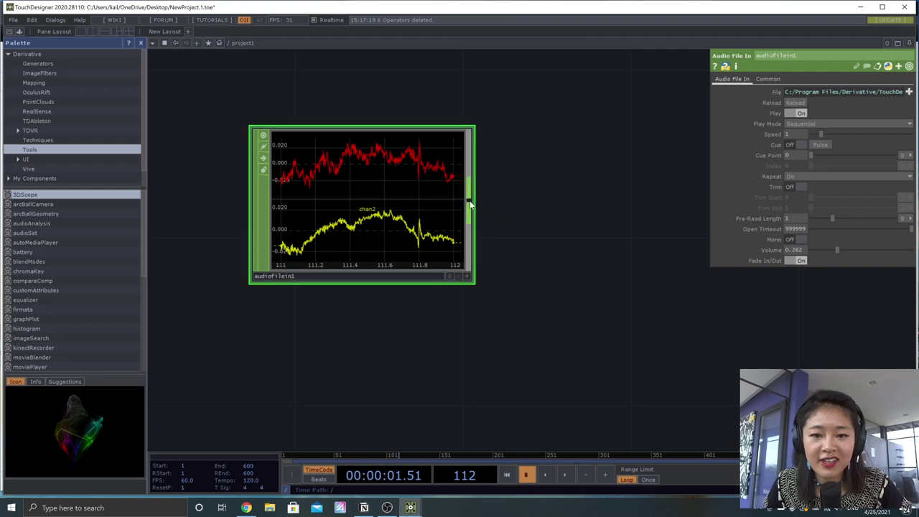
pyautogui.click(470, 206)
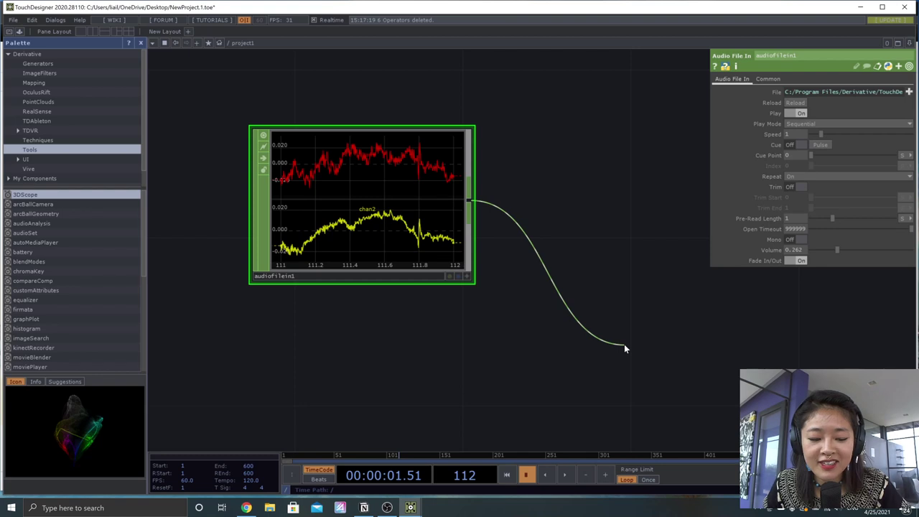
# Step: Add an Audio Device Out node at the wire's end, fed by audiofilein1
pyautogui.click(624, 345)
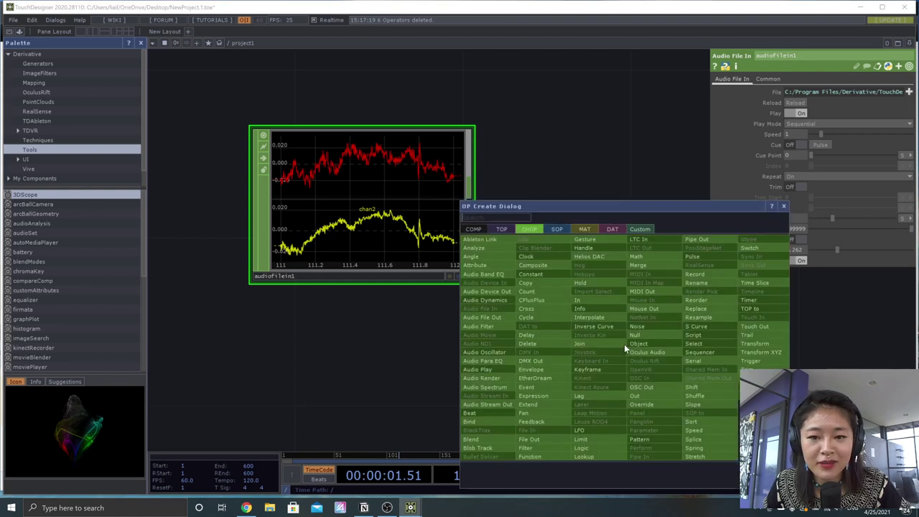
pyautogui.click(495, 292)
pyautogui.click(727, 408)
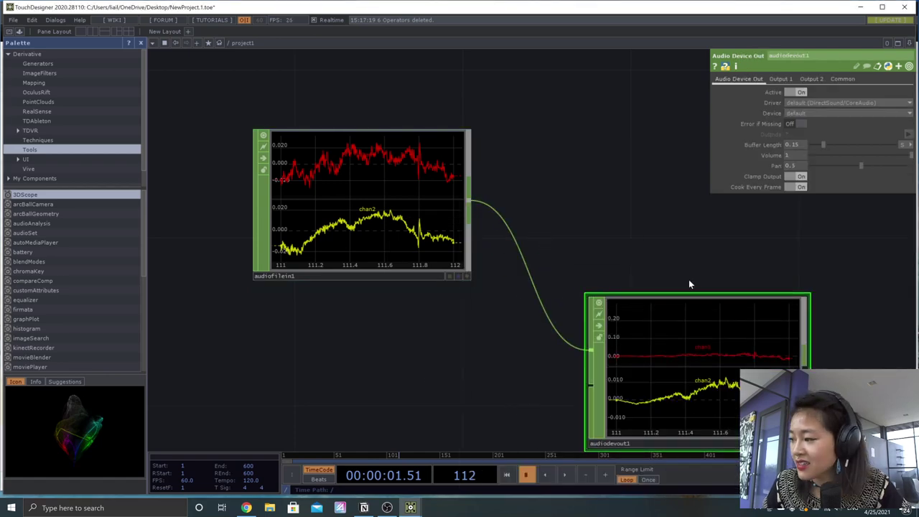
pyautogui.moveTo(653, 254); pyautogui.dragTo(557, 230)
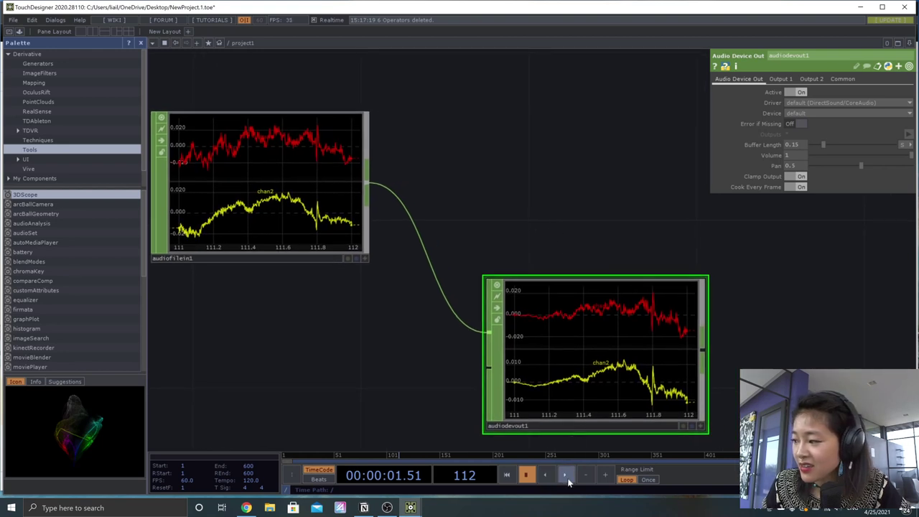
# Step: Turn audiodevout1's volume down to about 0.13 and test playback, pausing at frame 480
pyautogui.press('space')
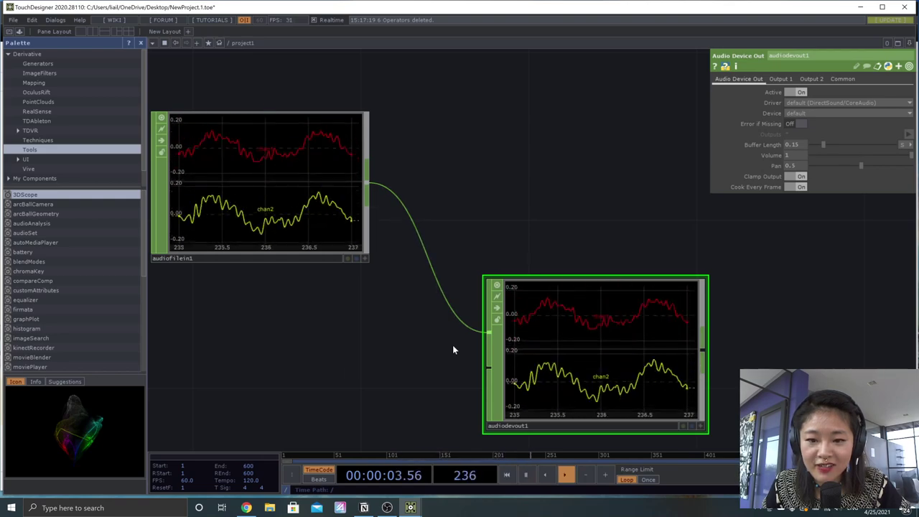
pyautogui.press('space')
pyautogui.moveTo(866, 155); pyautogui.dragTo(805, 155)
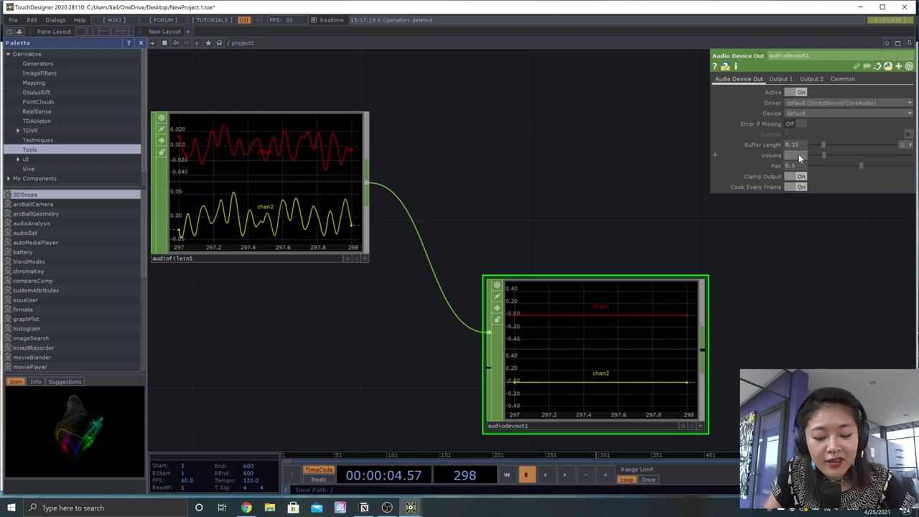
pyautogui.press('space')
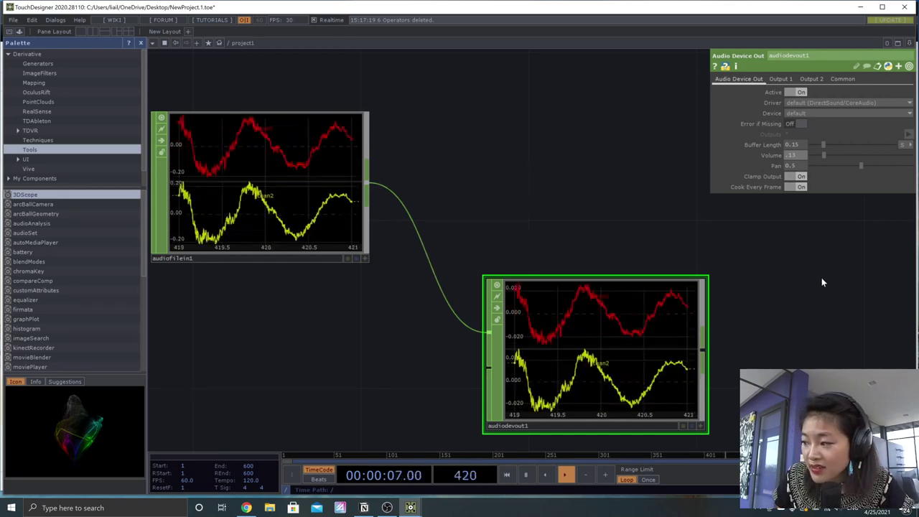
pyautogui.press('space')
pyautogui.moveTo(551, 225); pyautogui.dragTo(557, 235)
pyautogui.scroll(-5, 557, 235)
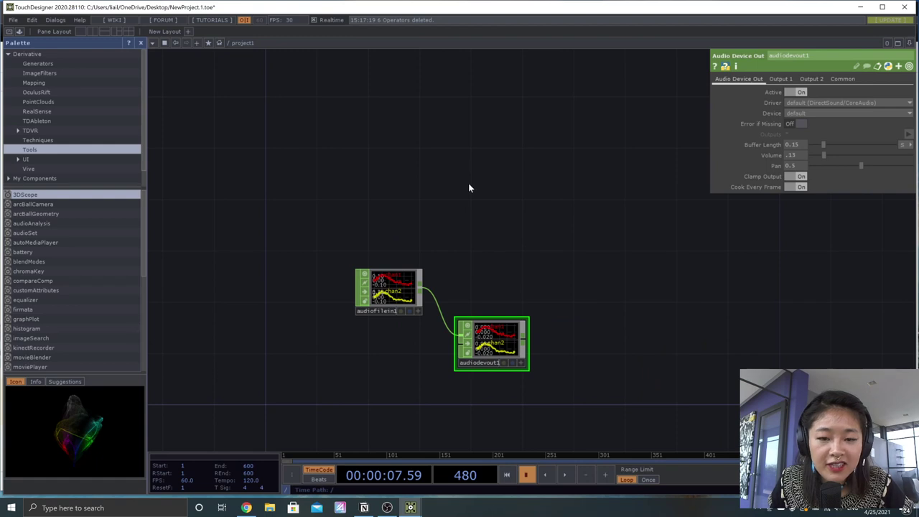
pyautogui.press('Tab')
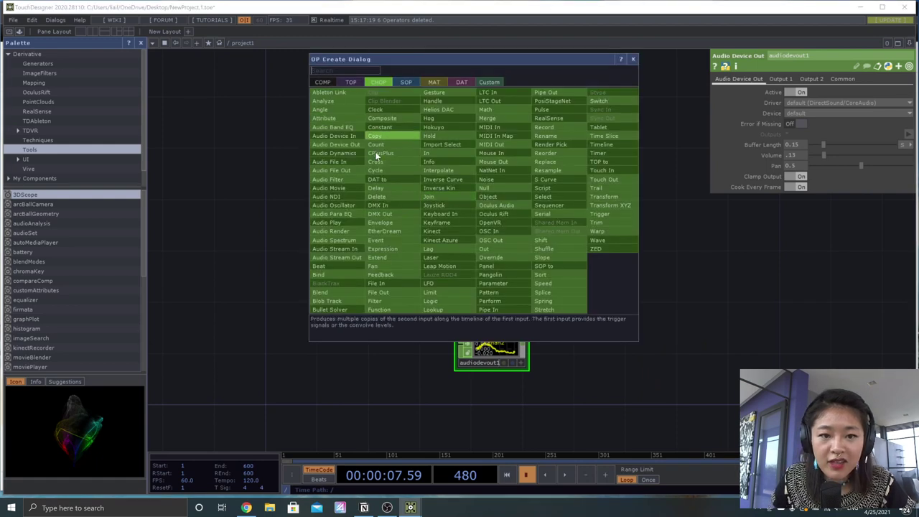
pyautogui.write('audio')
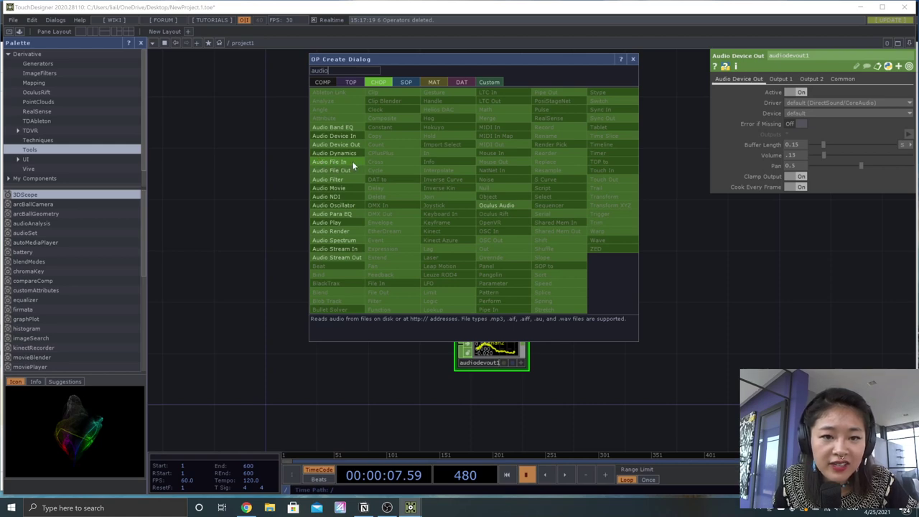
pyautogui.click(352, 161)
pyautogui.click(426, 200)
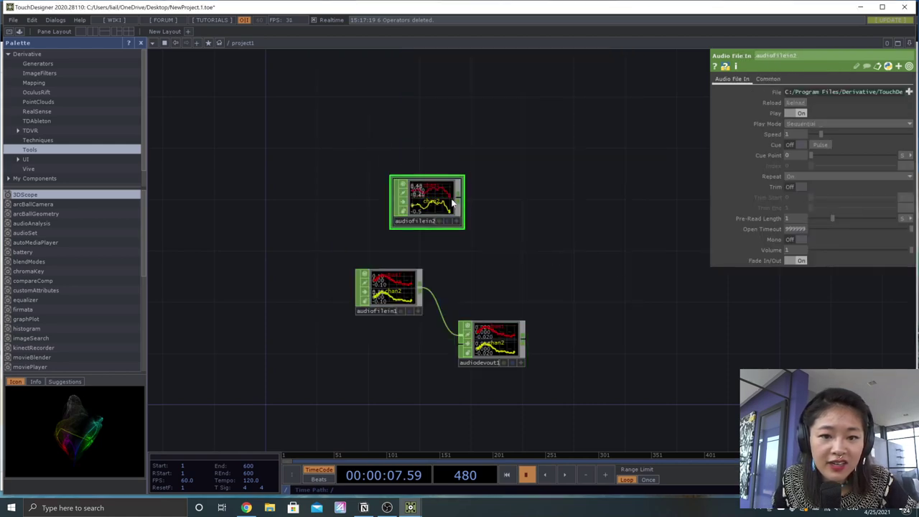
pyautogui.click(910, 92)
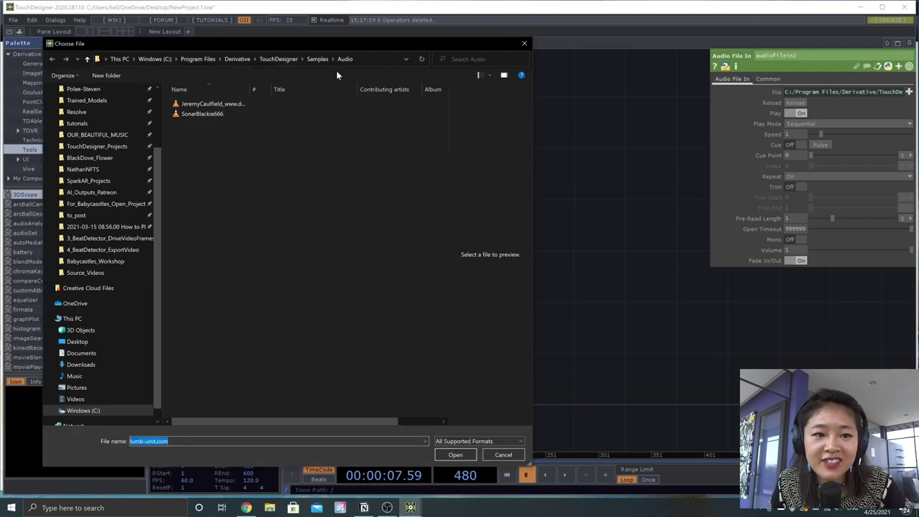
pyautogui.click(524, 43)
# Step: Delete the extra audio file node and rearrange the audio file and output nodes
pyautogui.press('Delete')
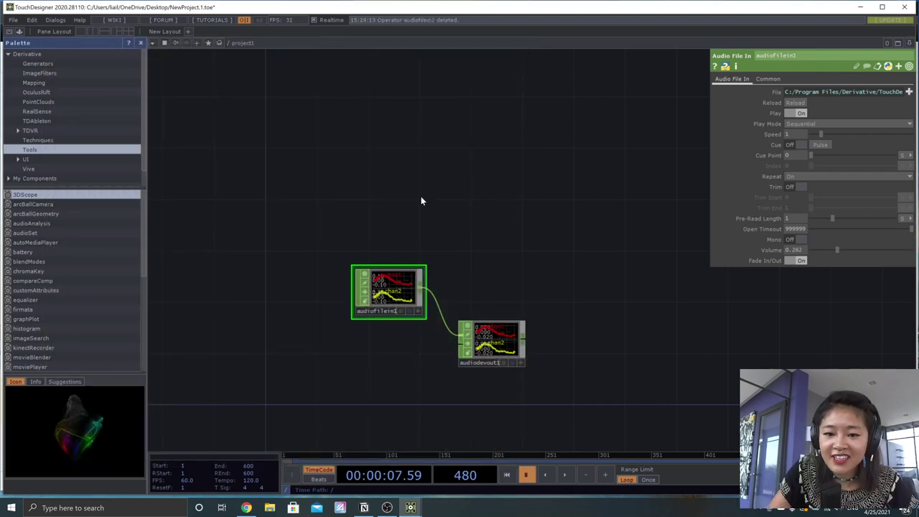
pyautogui.moveTo(388, 287); pyautogui.dragTo(324, 198)
pyautogui.moveTo(491, 363); pyautogui.dragTo(402, 386)
pyautogui.press('space')
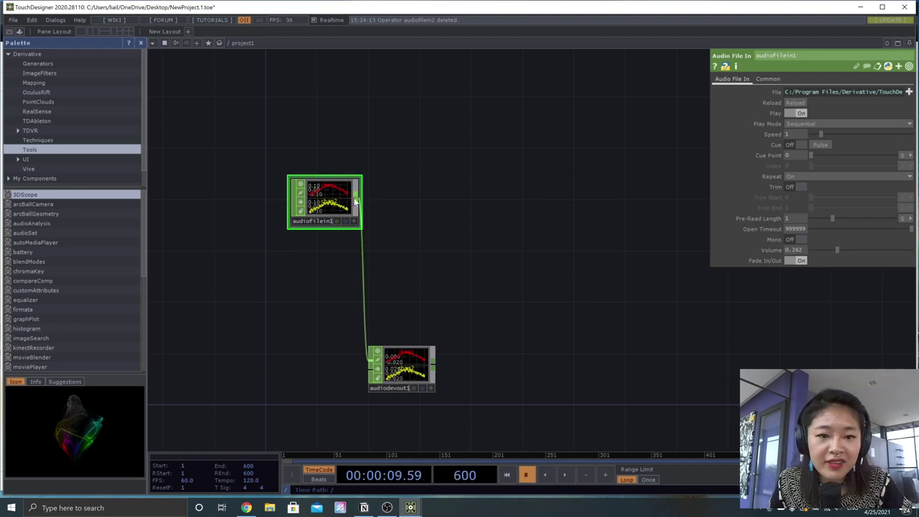
pyautogui.moveTo(322, 201); pyautogui.dragTo(270, 214)
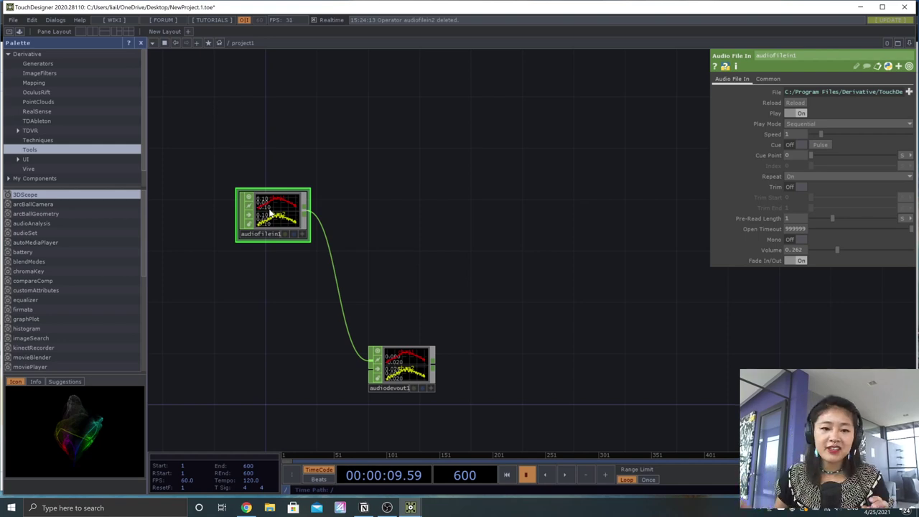
pyautogui.moveTo(376, 242); pyautogui.dragTo(394, 258)
pyautogui.scroll(2, 369, 260)
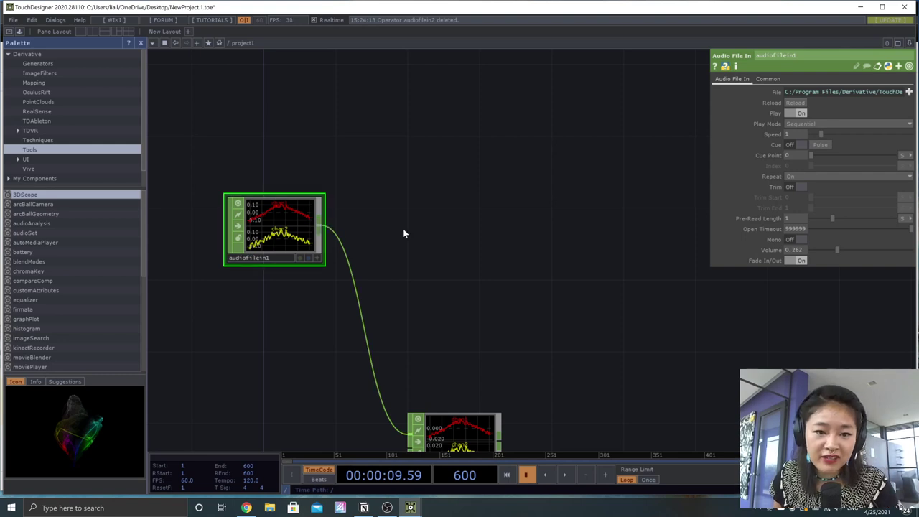
pyautogui.scroll(4, 304, 232)
pyautogui.scroll(-3, 305, 232)
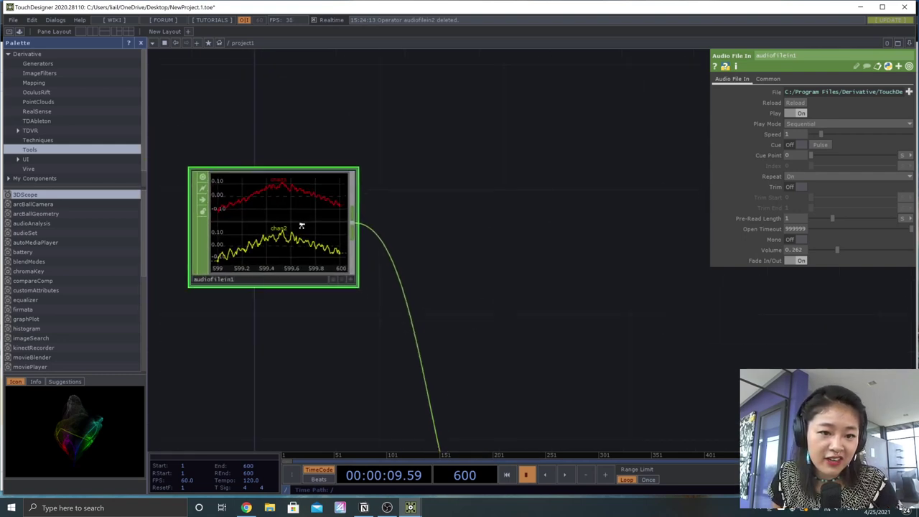
# Step: Add a math1 CHOP wired from the audio file's output
pyautogui.moveTo(346, 232); pyautogui.dragTo(458, 224)
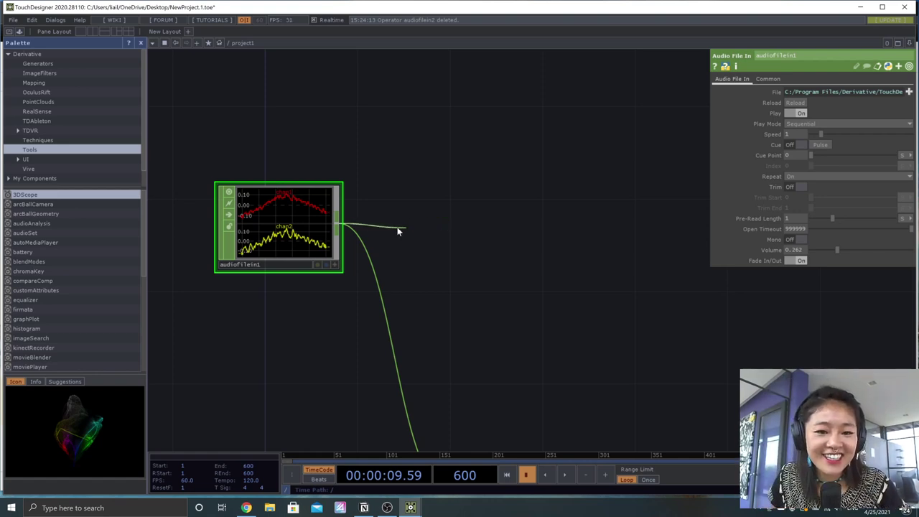
pyautogui.click(438, 228)
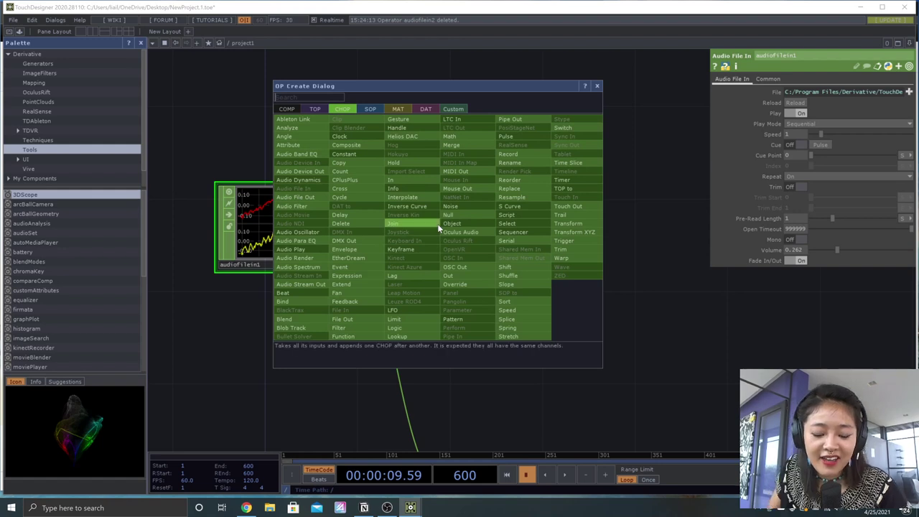
pyautogui.write('math')
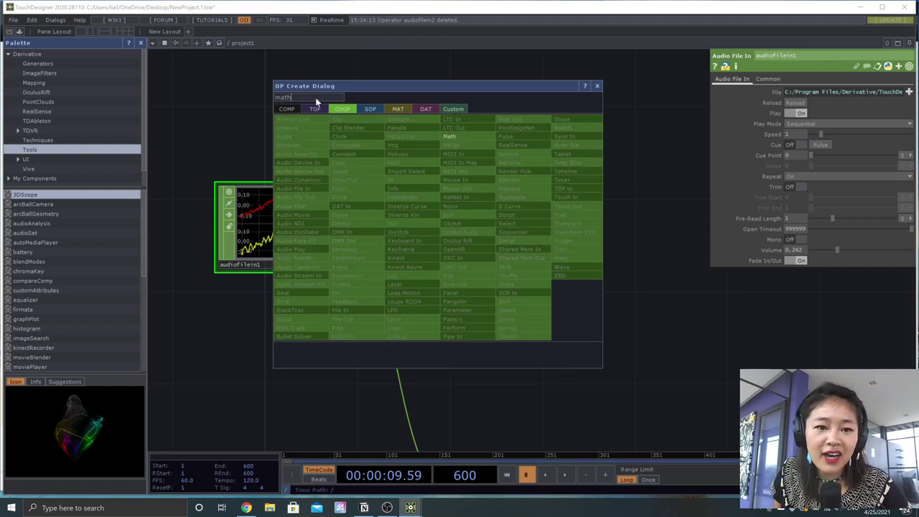
pyautogui.click(462, 139)
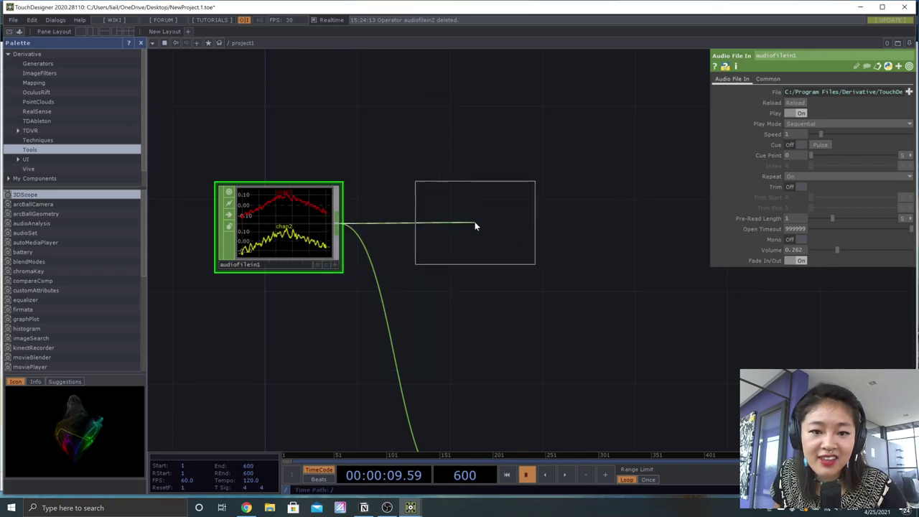
pyautogui.click(479, 226)
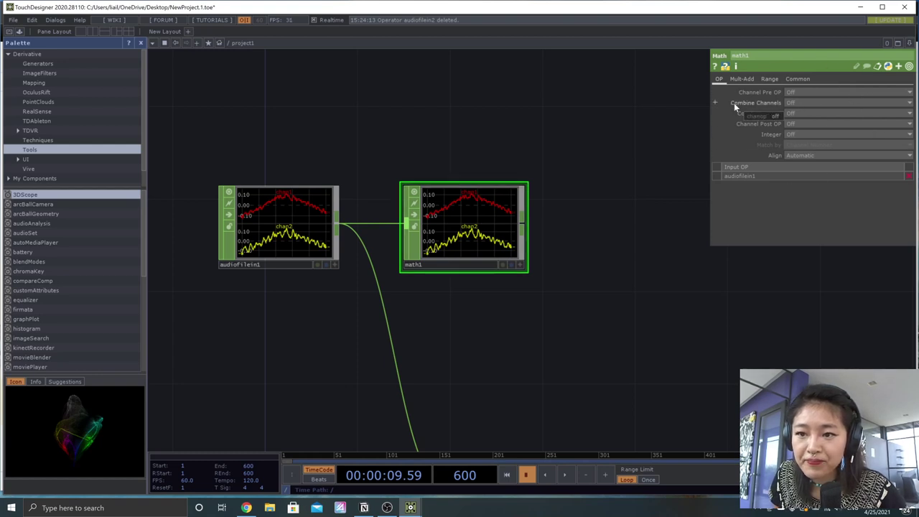
# Step: Set math1's Combine Channels to Average and pause playback at frame 120
pyautogui.click(800, 102)
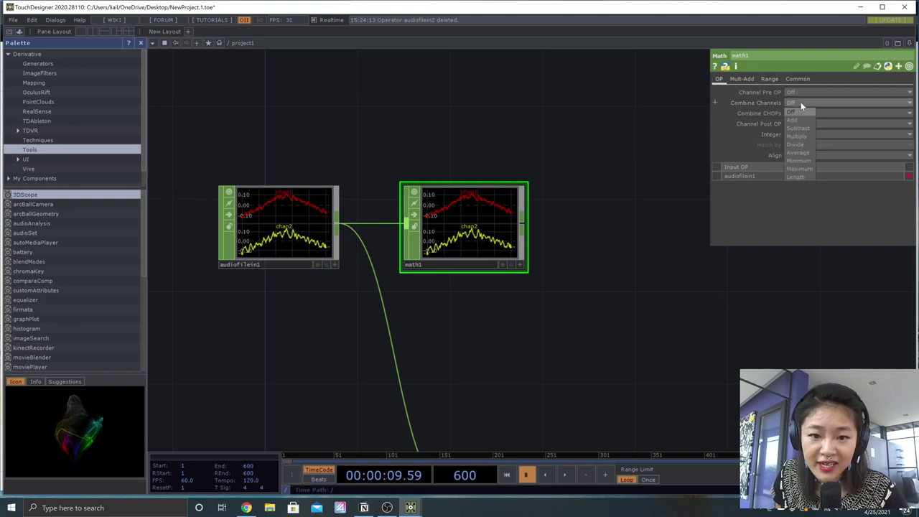
pyautogui.click(802, 155)
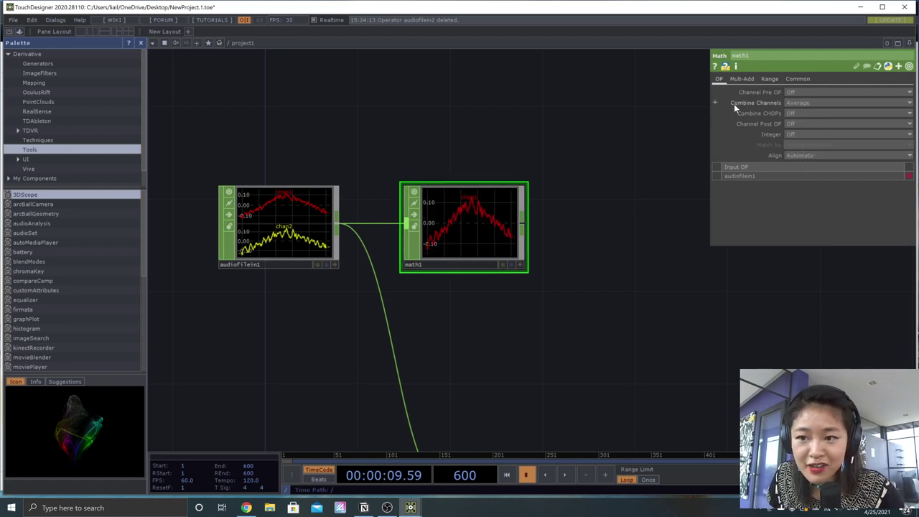
pyautogui.click(808, 102)
pyautogui.click(804, 154)
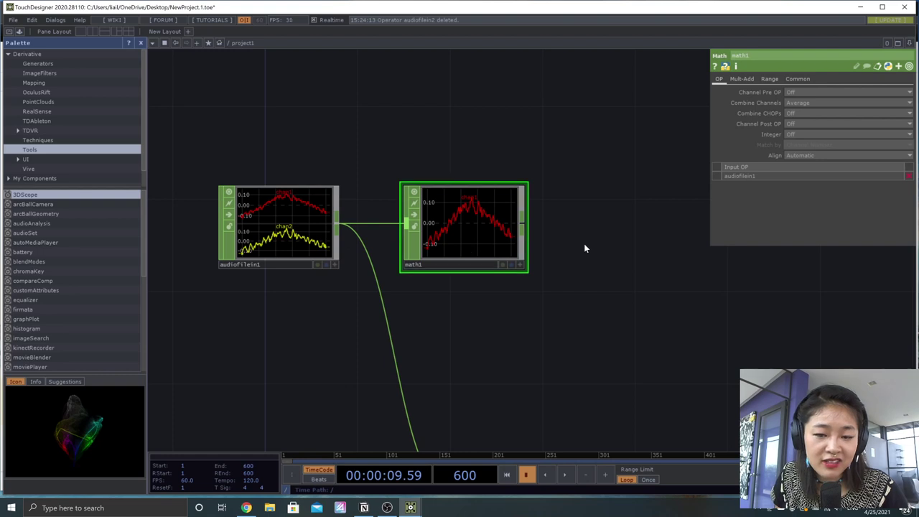
pyautogui.press('space')
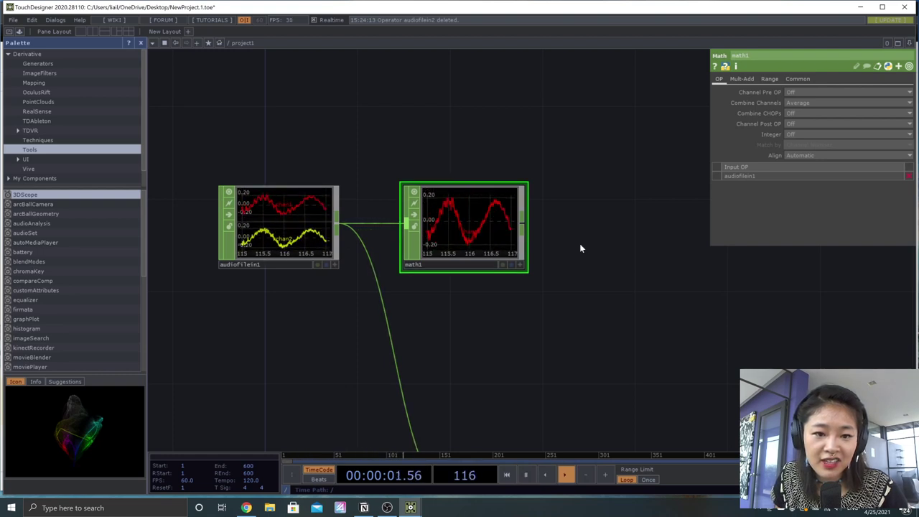
pyautogui.press('space')
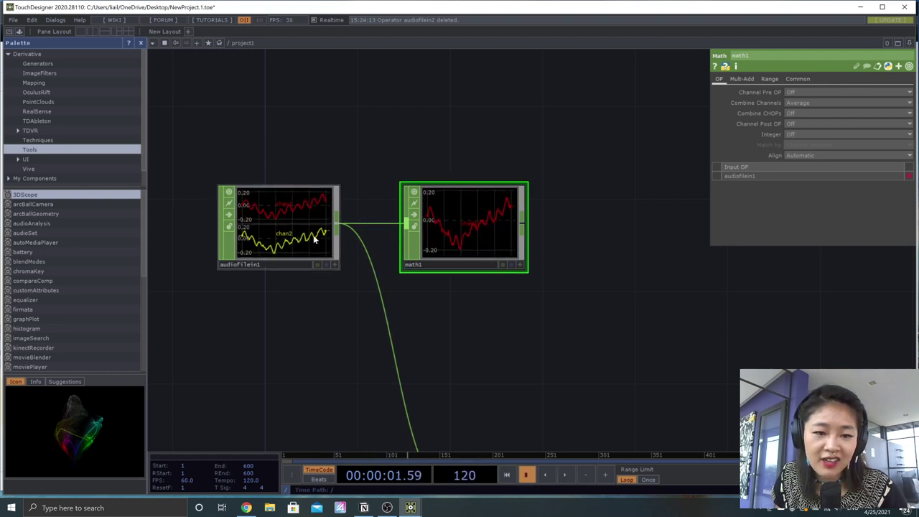
# Step: Add an audiospect1 Audio Spectrum node wired from math1's output
pyautogui.click(523, 225)
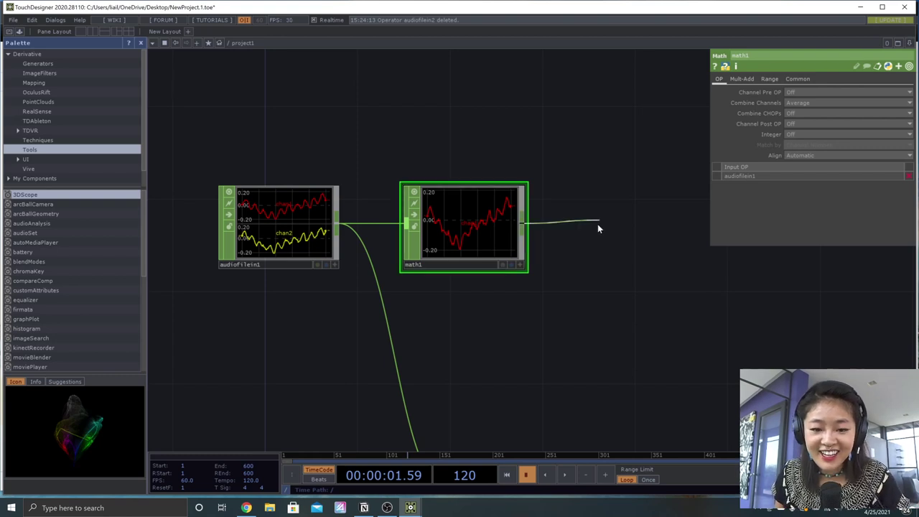
pyautogui.click(593, 226)
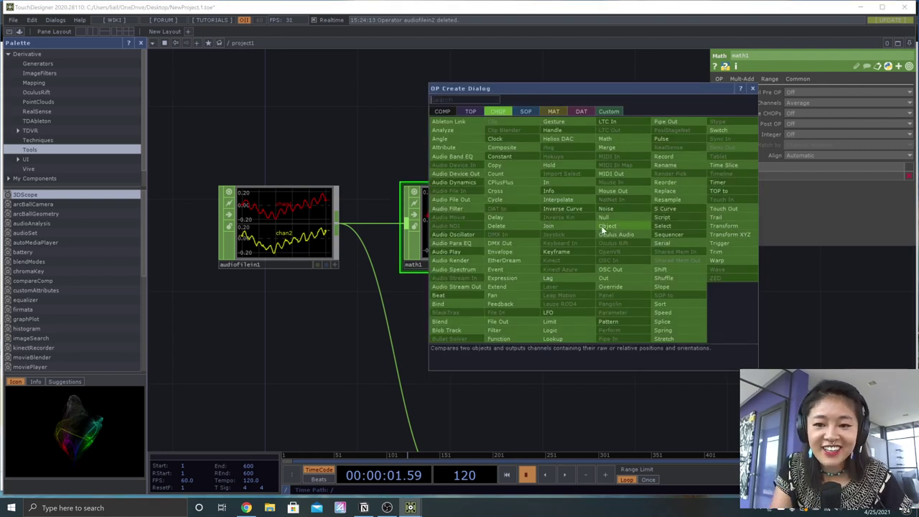
pyautogui.write('audio')
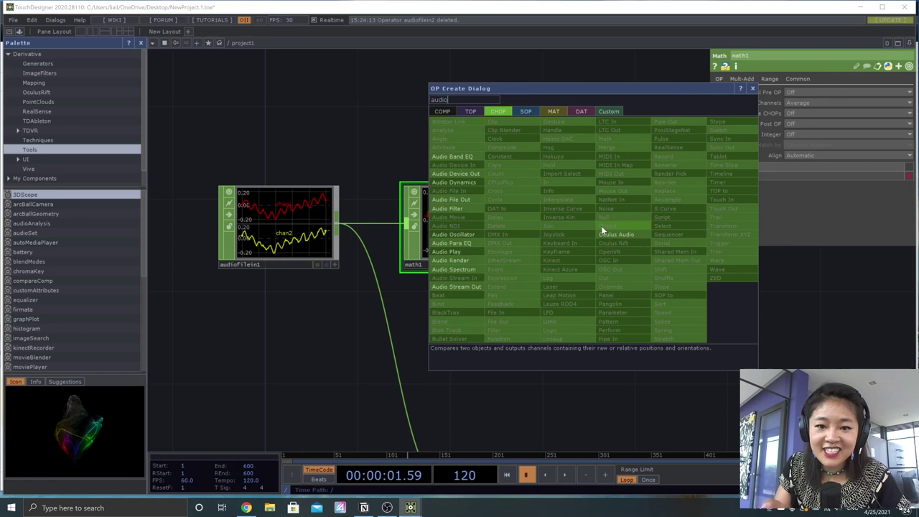
pyautogui.click(474, 270)
pyautogui.click(659, 231)
pyautogui.moveTo(646, 290); pyautogui.dragTo(576, 300)
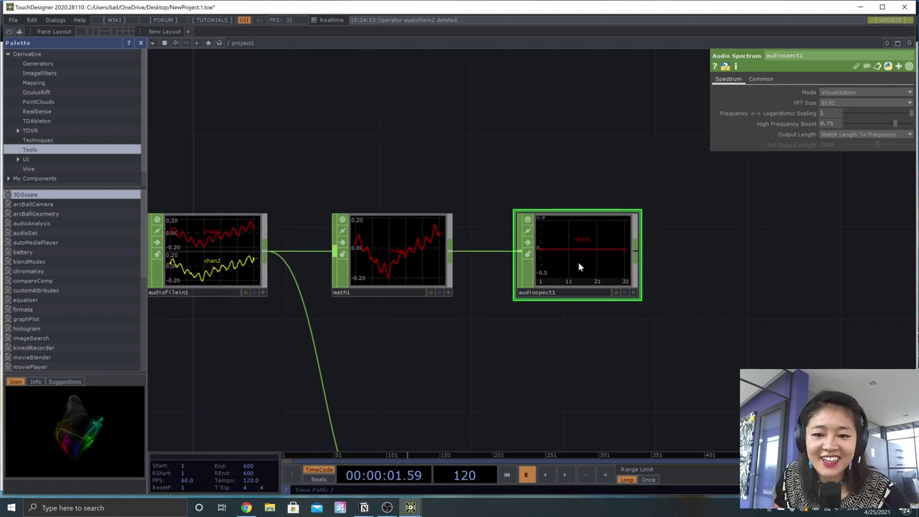
pyautogui.scroll(2, 579, 262)
pyautogui.moveTo(472, 279); pyautogui.dragTo(481, 272)
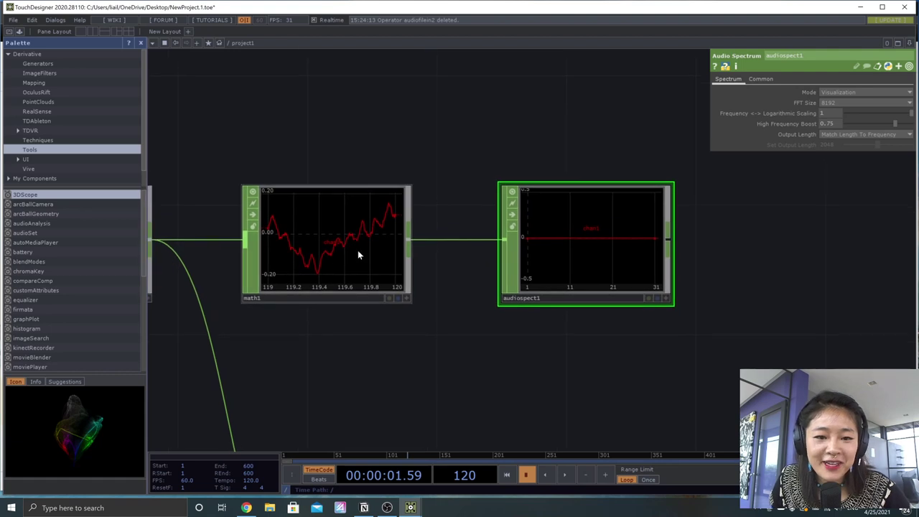
# Step: Play the timeline to watch the spectrum, pausing at frame 564, and zoom out to the chain
pyautogui.click(323, 231)
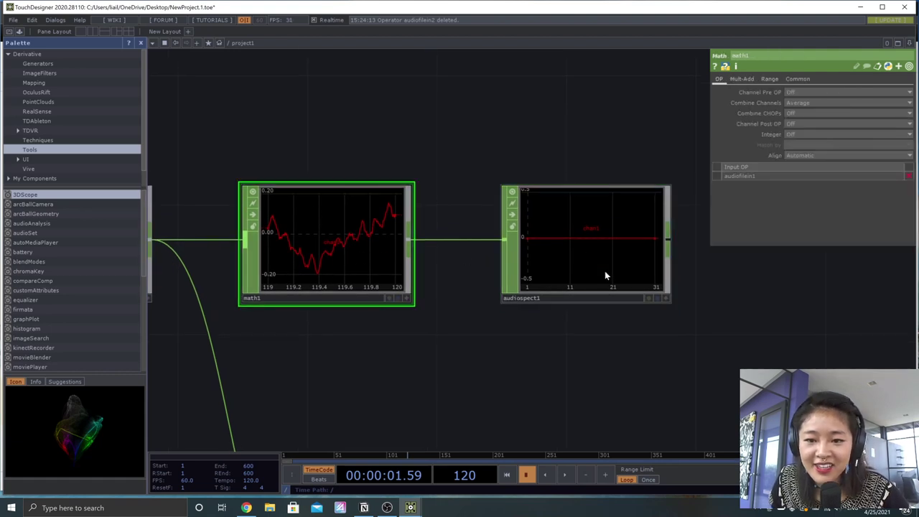
pyautogui.scroll(3, 621, 246)
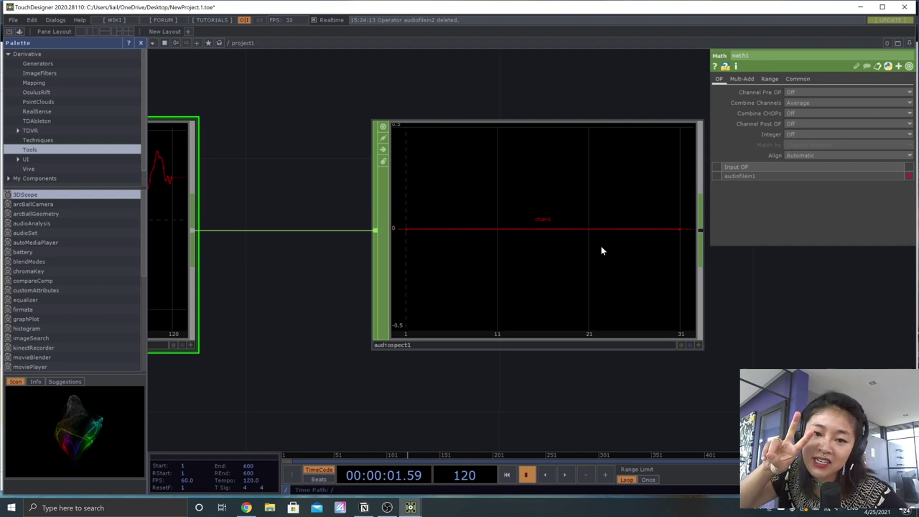
pyautogui.press('space')
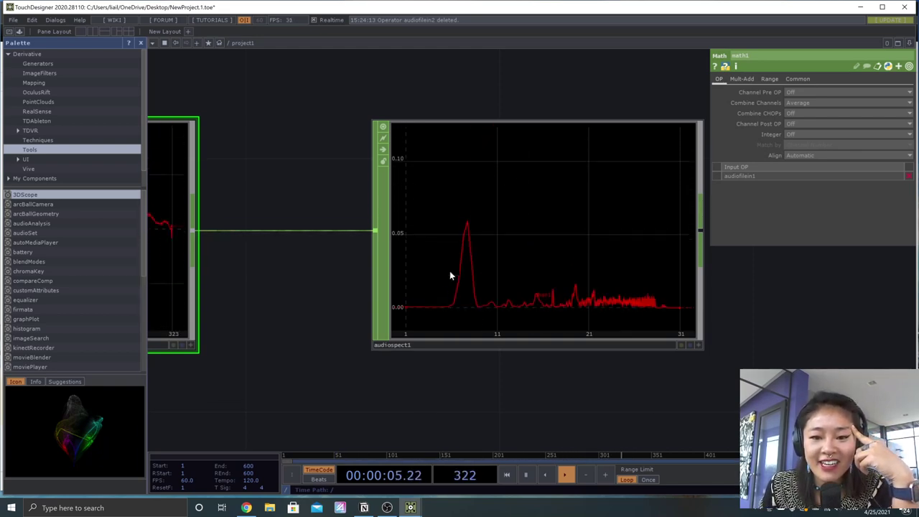
pyautogui.press('space')
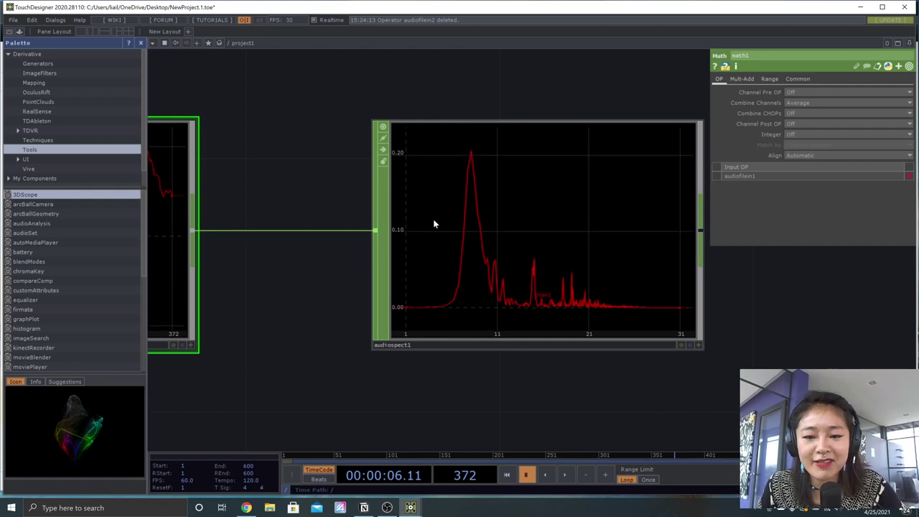
pyautogui.press('space')
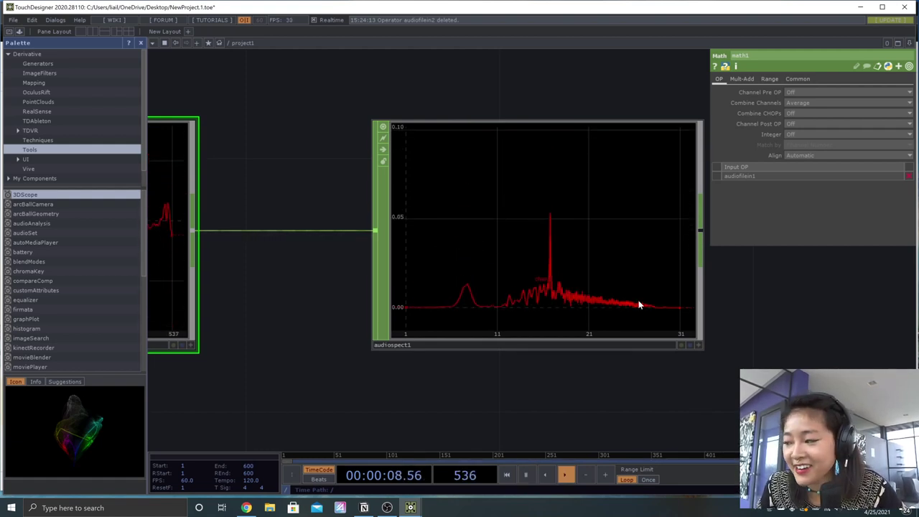
pyautogui.press('space')
pyautogui.moveTo(748, 342); pyautogui.dragTo(550, 342)
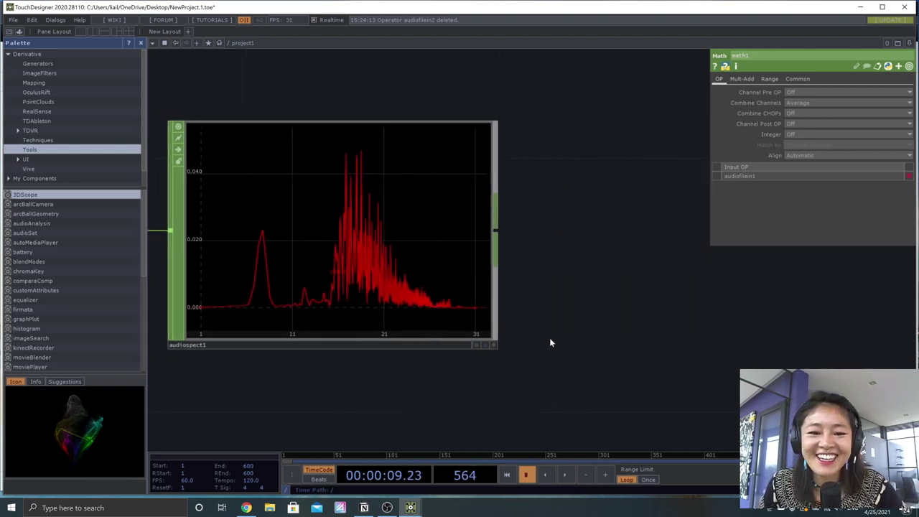
pyautogui.scroll(-4, 553, 337)
# Step: Cancel a first wire attempt and move audiospect1 toward the left of the view
pyautogui.click(532, 296)
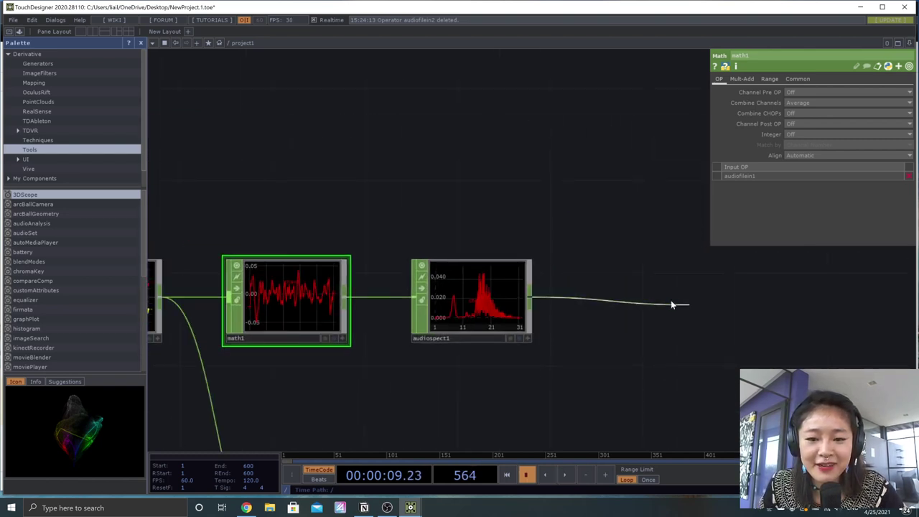
pyautogui.rightClick(626, 293)
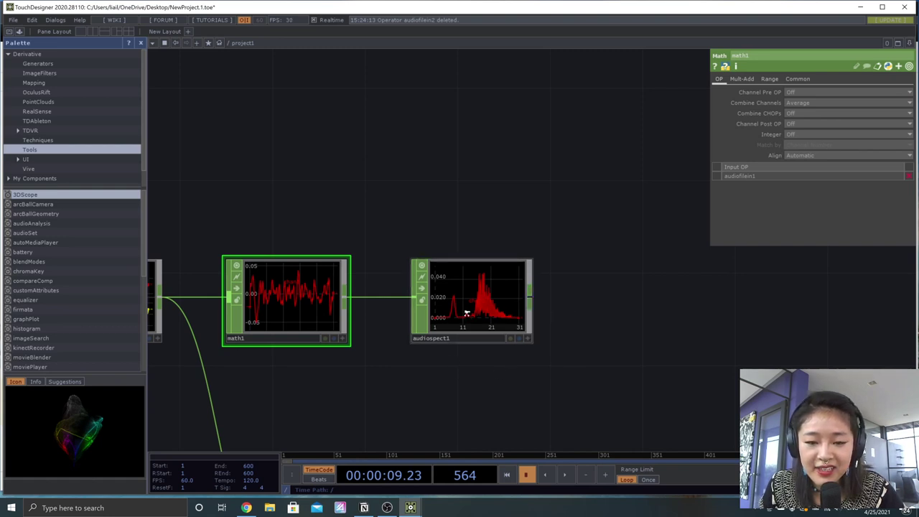
pyautogui.scroll(3, 555, 322)
pyautogui.press('space')
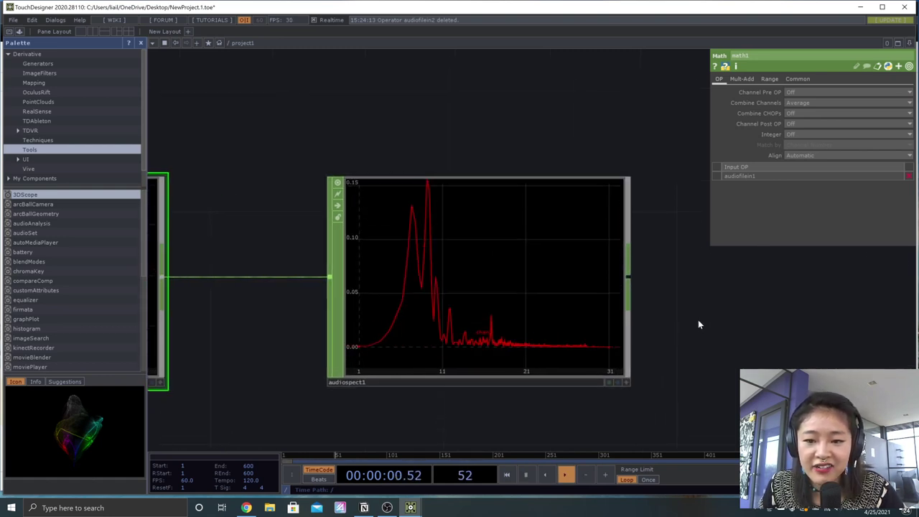
pyautogui.moveTo(668, 316); pyautogui.dragTo(534, 305, button='middle')
pyautogui.press('space')
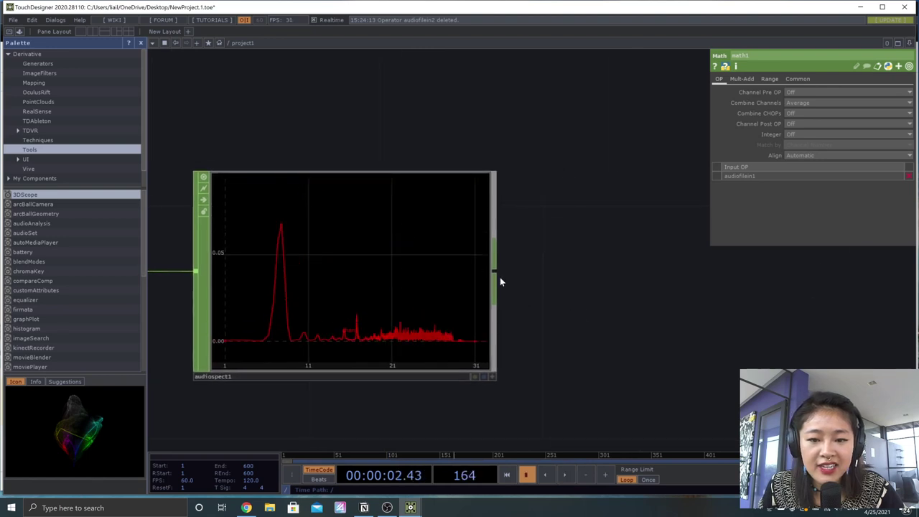
# Step: Create an Analyze CHOP, analyze1, wired after audiospect1 via the 'ana' search
pyautogui.click(495, 274)
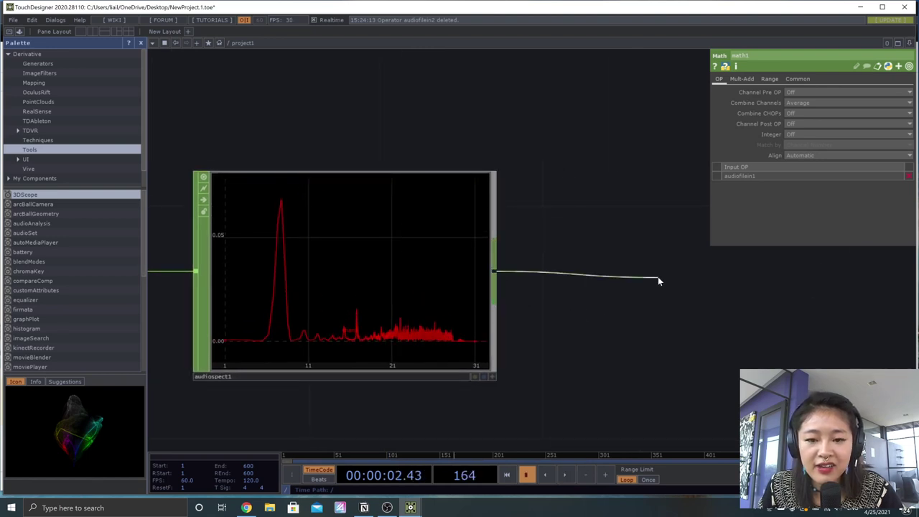
pyautogui.click(657, 276)
pyautogui.write('anal')
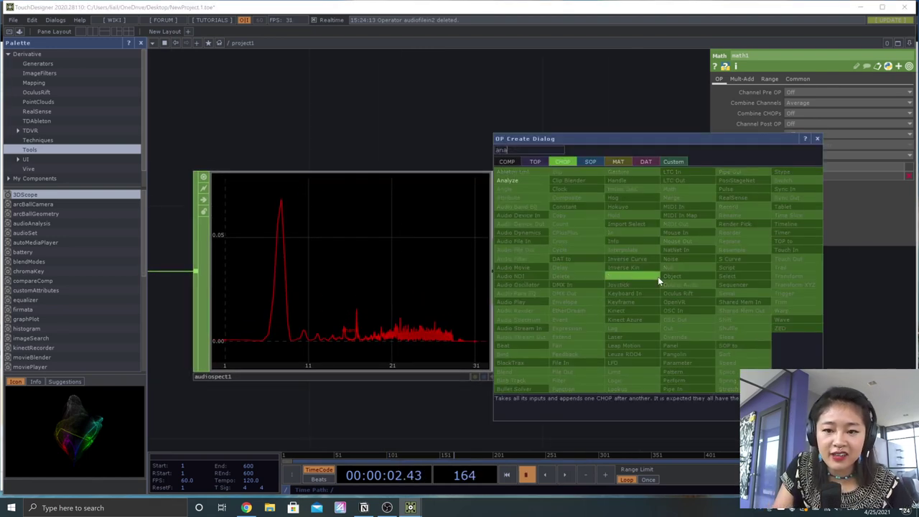
pyautogui.click(534, 183)
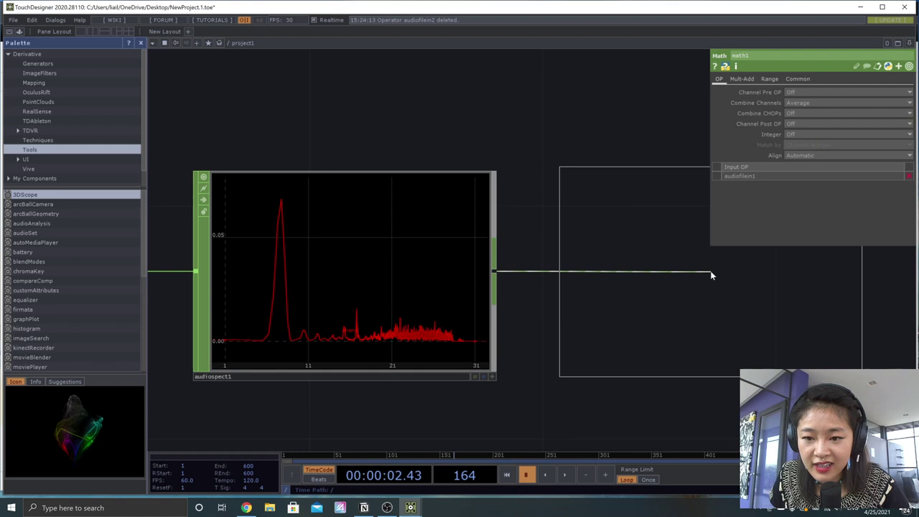
pyautogui.click(699, 272)
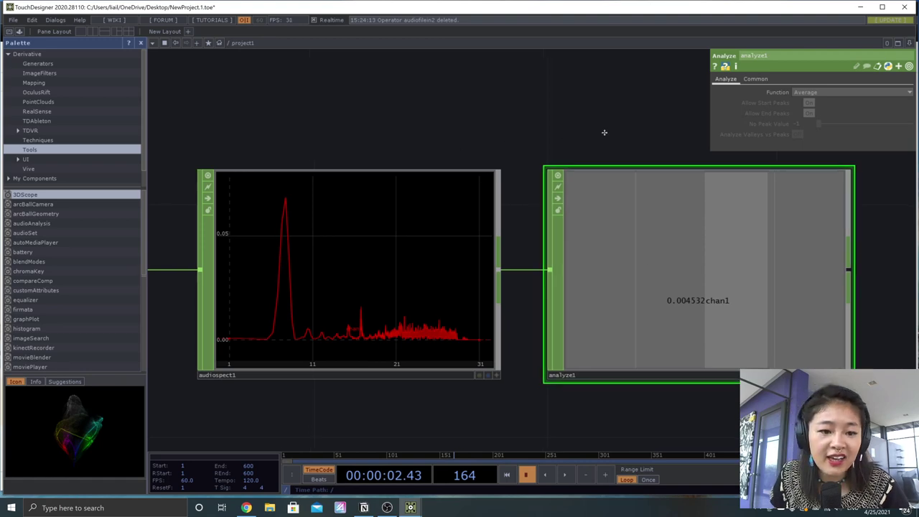
# Step: Frame math1, audiospect1 and analyze1 together and select audiospect1
pyautogui.hscroll(-5, 476, 279)
pyautogui.moveTo(346, 354); pyautogui.dragTo(524, 314)
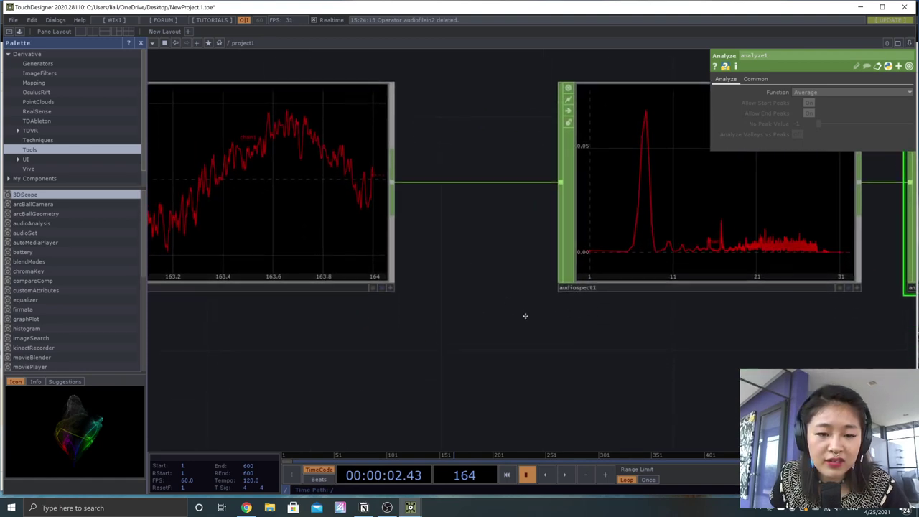
pyautogui.scroll(-3, 513, 313)
pyautogui.click(581, 279)
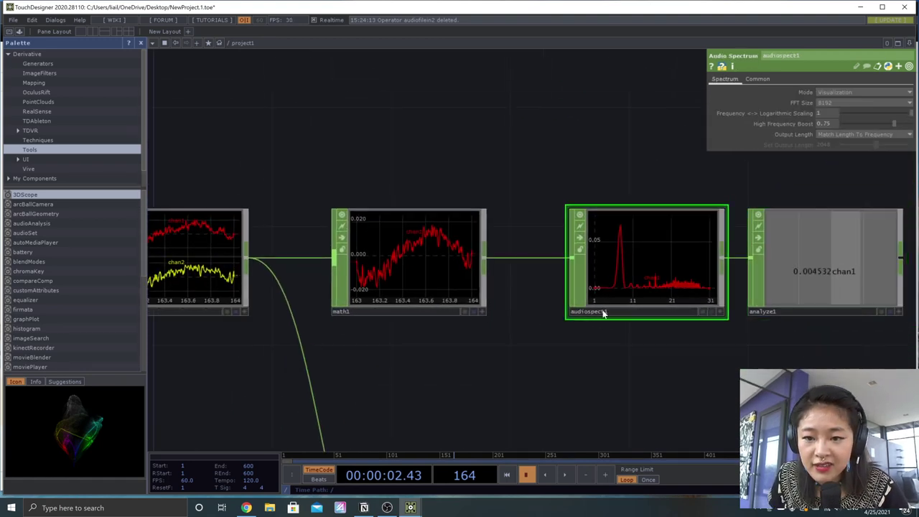
# Step: Add a second Audio Spectrum, audiospect2, fed by math1 below audiospect1
pyautogui.click(481, 258)
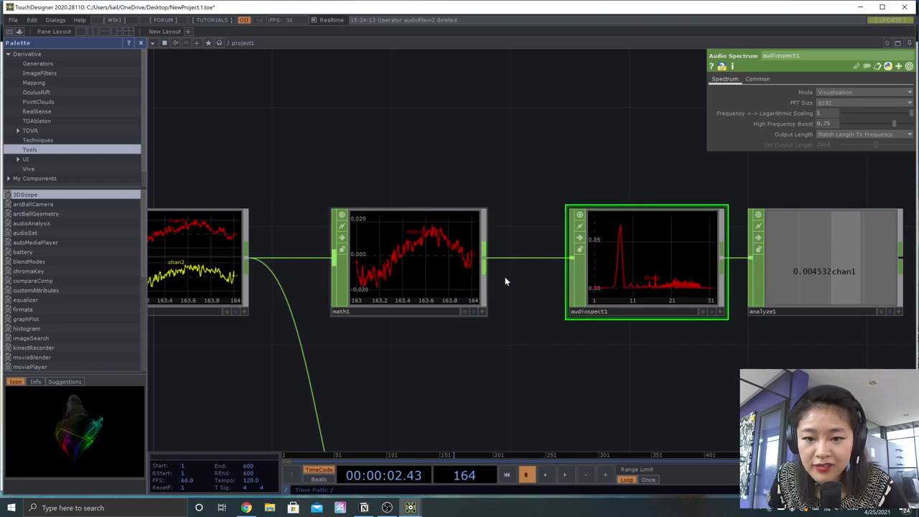
pyautogui.click(569, 373)
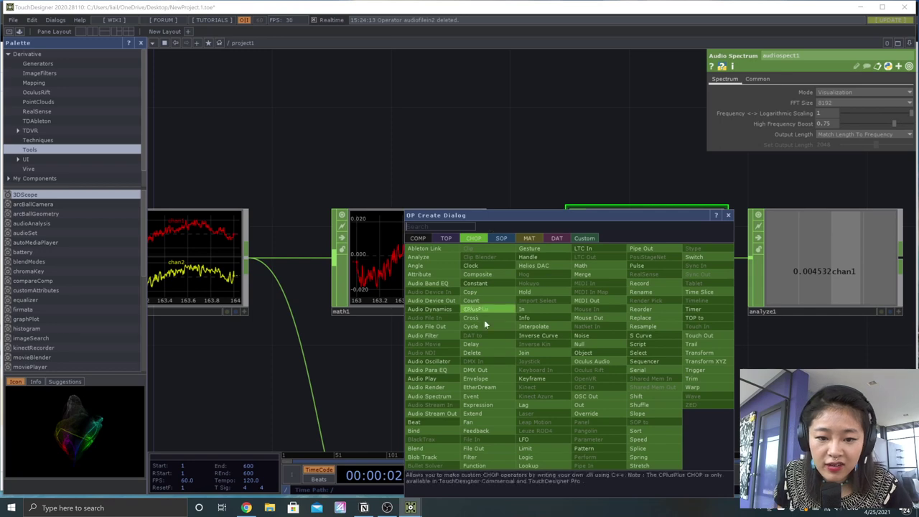
pyautogui.write('audio')
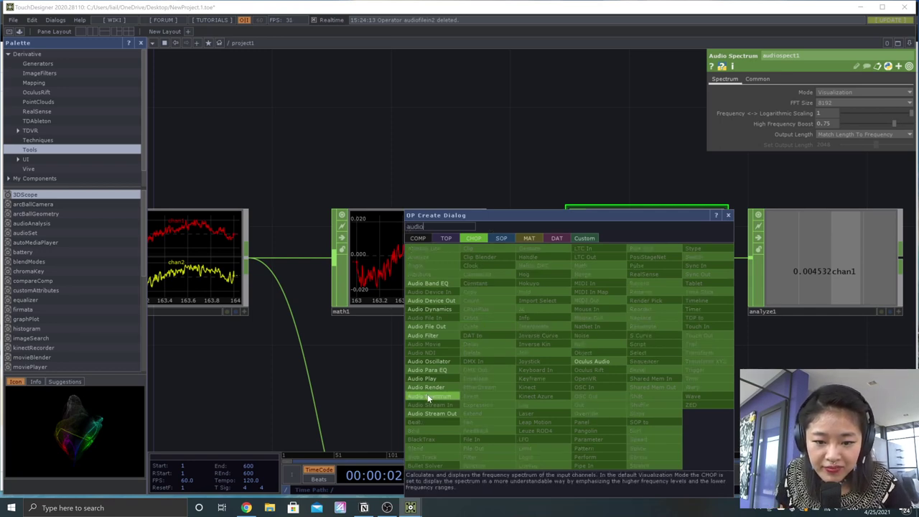
pyautogui.click(428, 398)
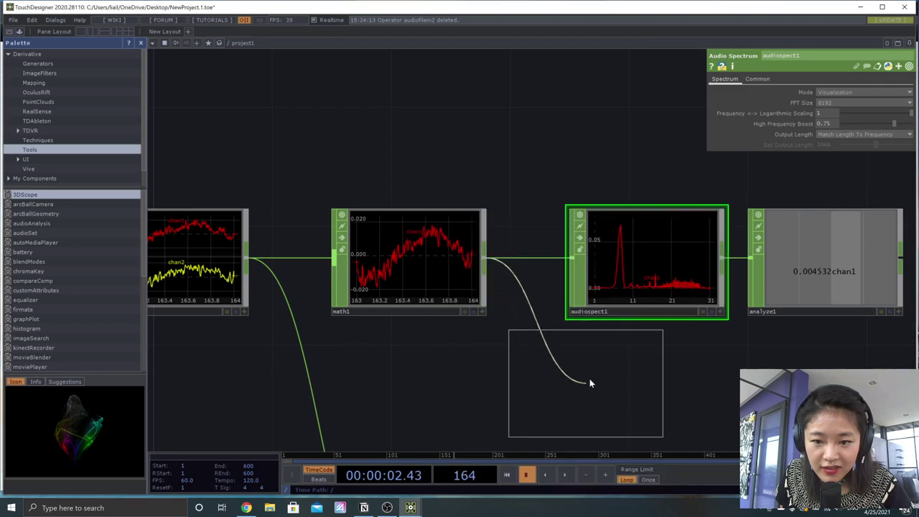
pyautogui.click(647, 380)
# Step: Play and pause to compare both spectra, then delete the extra audiospect2
pyautogui.press('space')
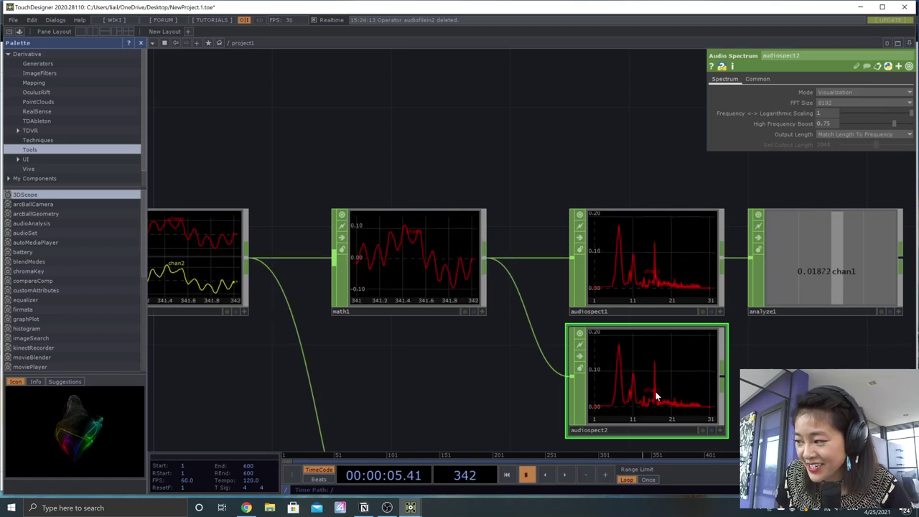
pyautogui.scroll(3, 672, 345)
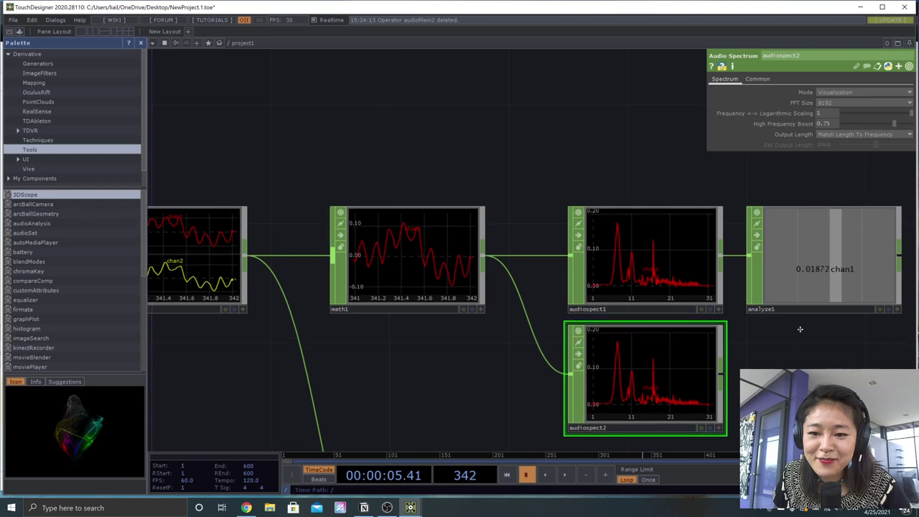
pyautogui.press('space')
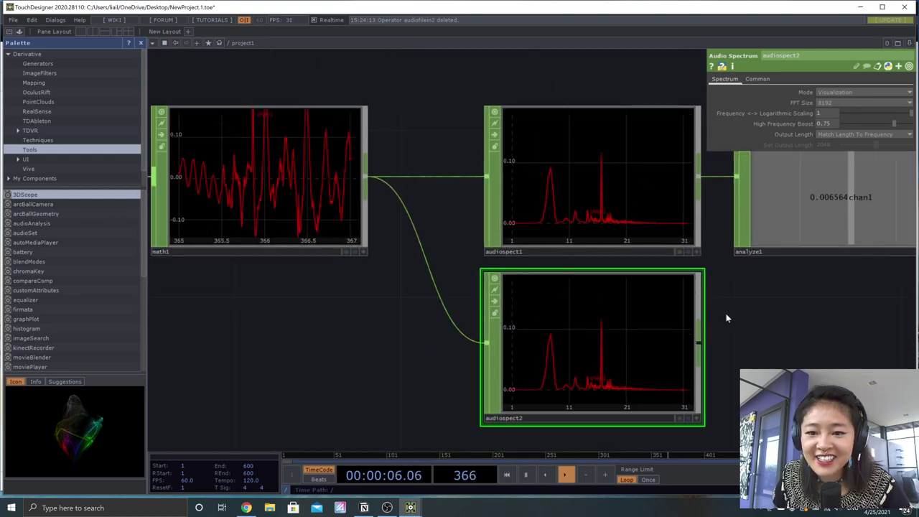
pyautogui.press('space')
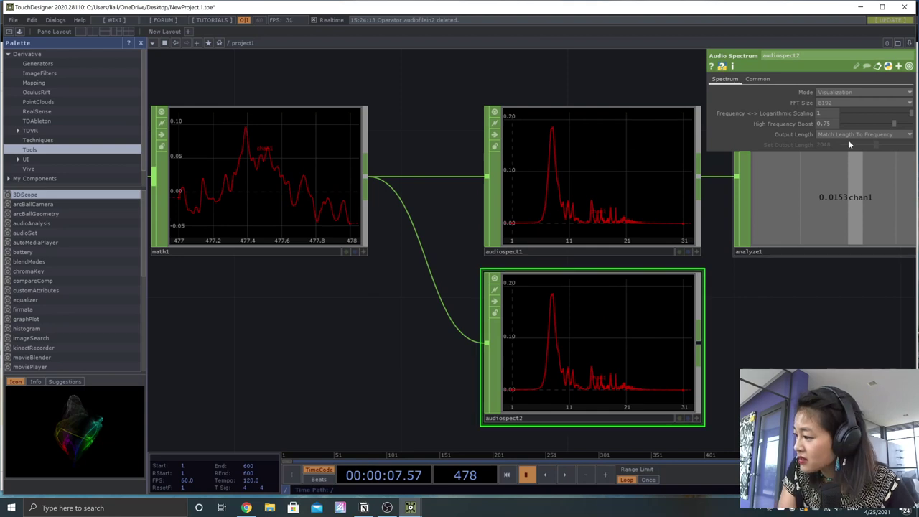
pyautogui.press('Delete')
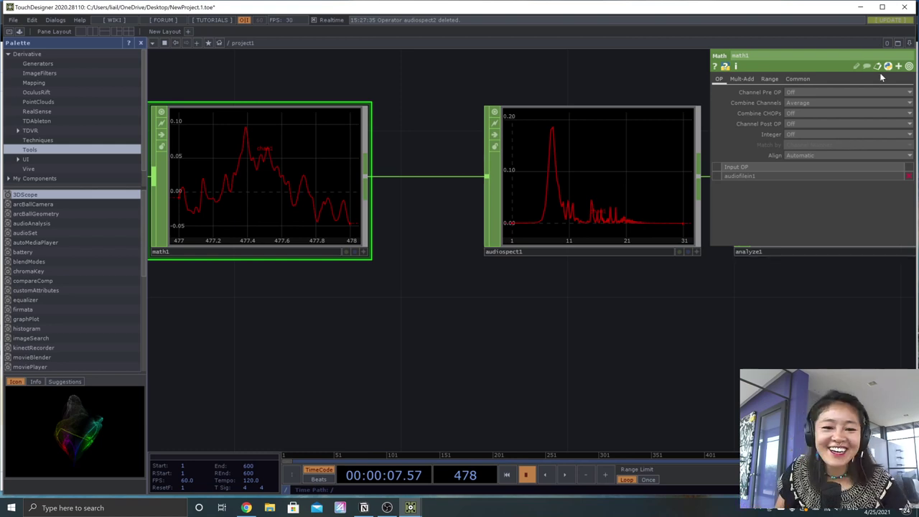
pyautogui.scroll(-3, 524, 302)
# Step: Bring audiofilein1 into view and wire it into a new Math CHOP, math2, below math1
pyautogui.moveTo(473, 314); pyautogui.dragTo(473, 319)
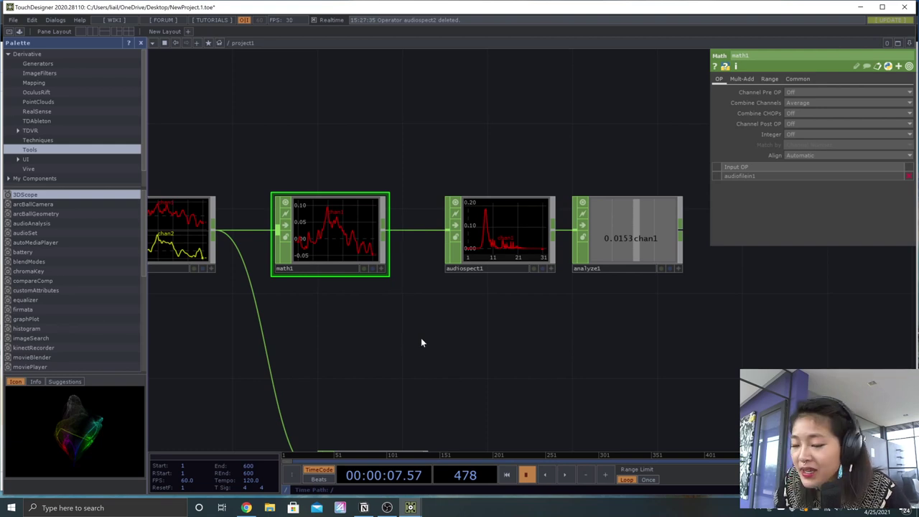
pyautogui.moveTo(421, 338); pyautogui.dragTo(473, 301)
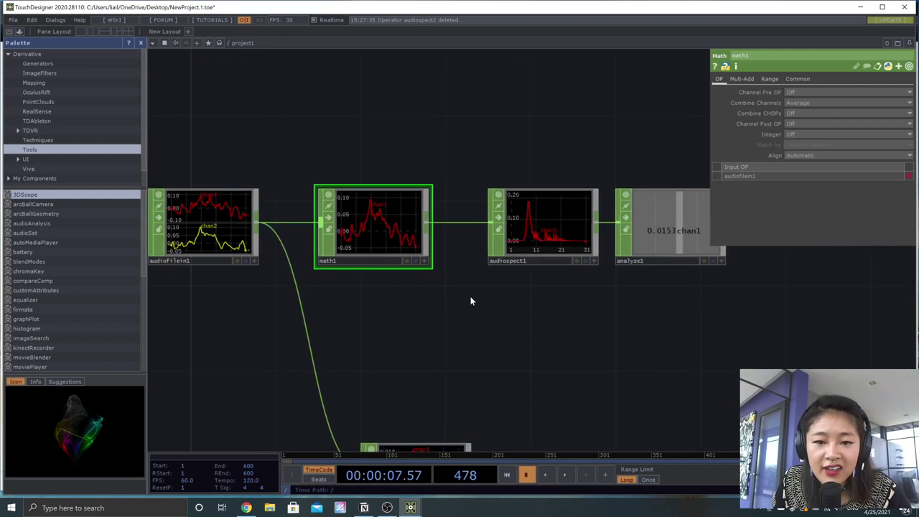
pyautogui.click(255, 224)
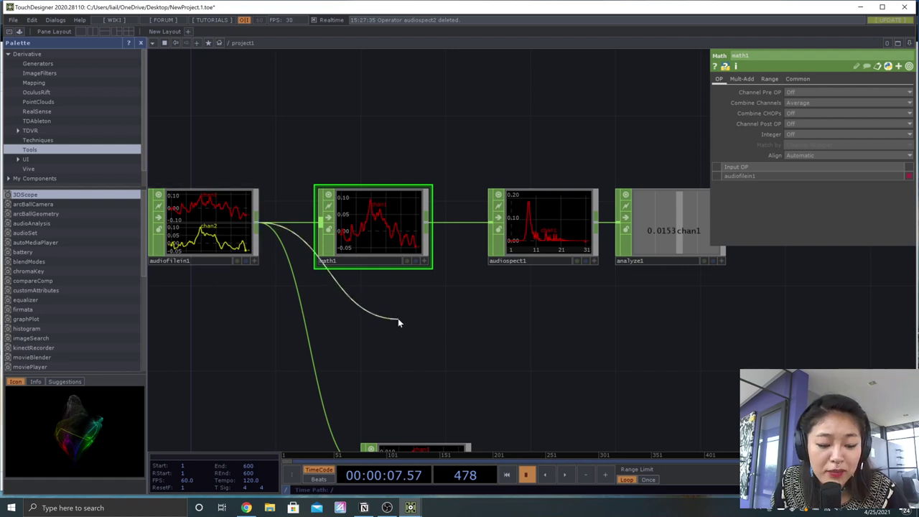
pyautogui.click(399, 319)
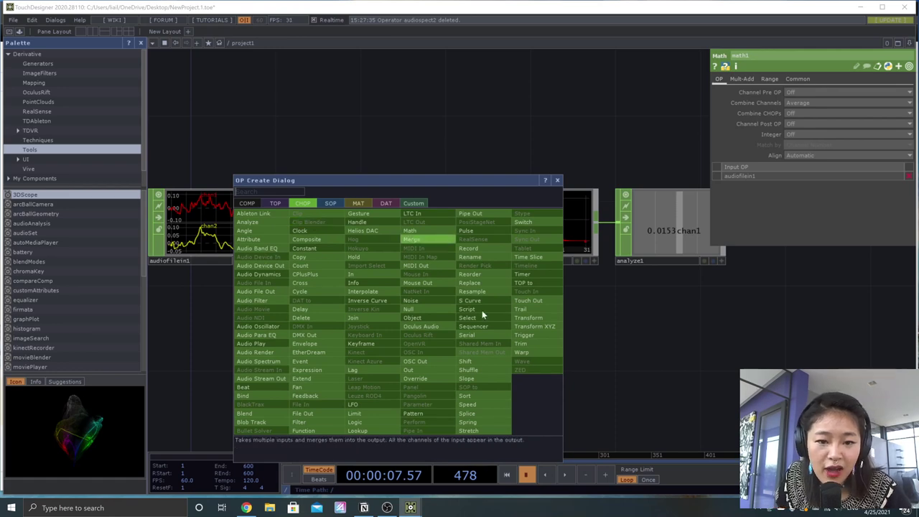
pyautogui.click(410, 231)
pyautogui.click(363, 329)
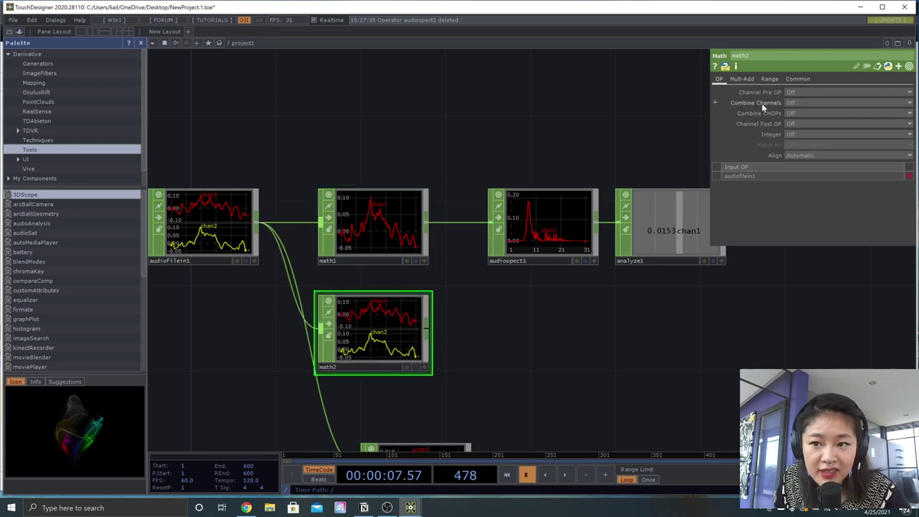
# Step: Set math2's Combine Channels to Average
pyautogui.click(793, 113)
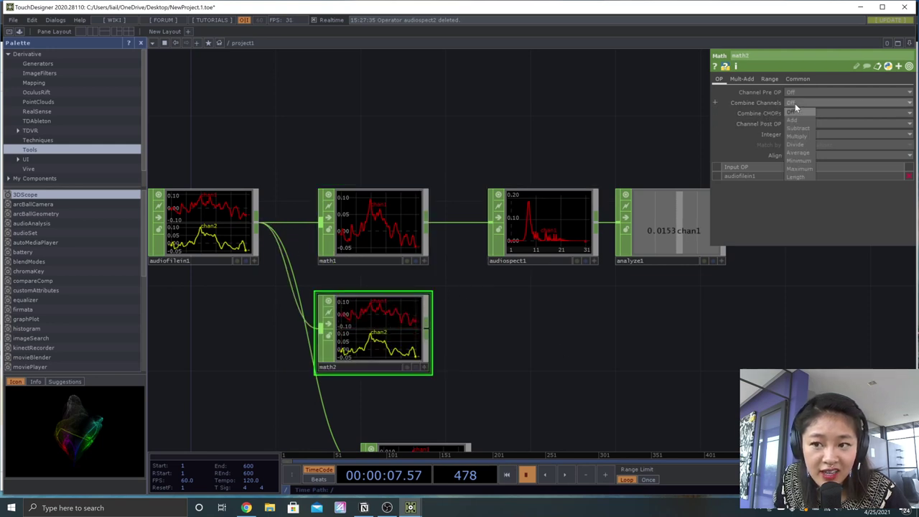
pyautogui.click(798, 152)
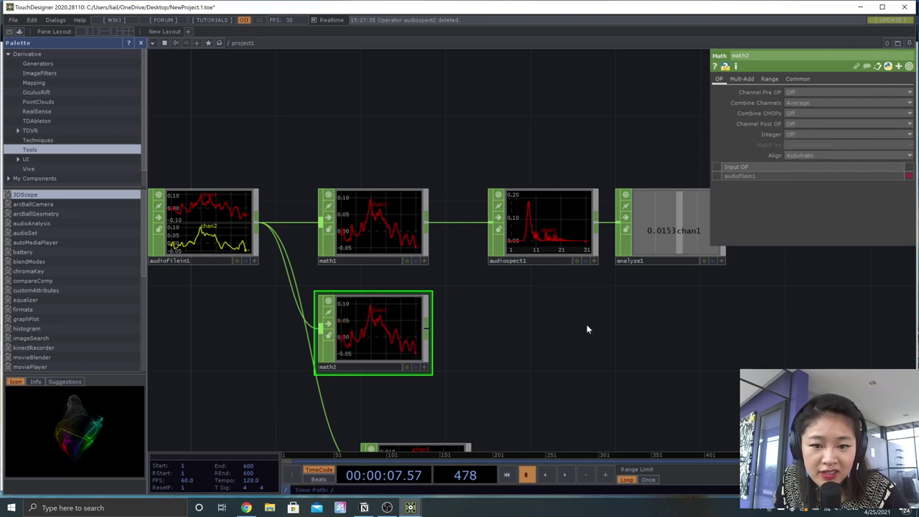
pyautogui.click(428, 329)
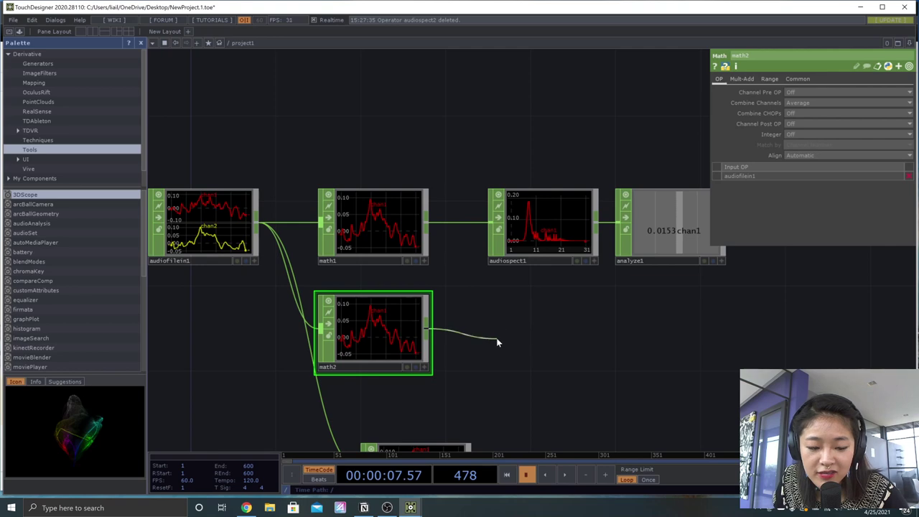
# Step: Attach a new Audio Spectrum, audiospect2, to the right of math2
pyautogui.click(497, 339)
pyautogui.write('audio')
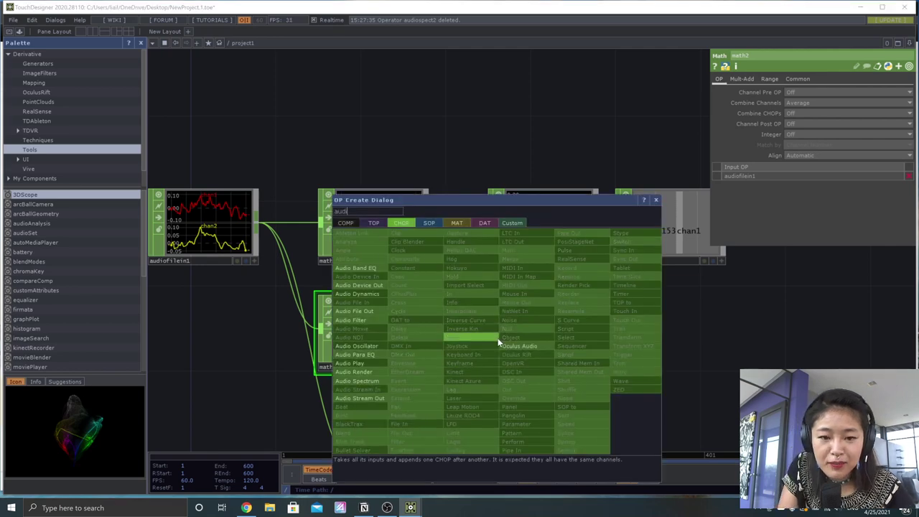
pyautogui.click(376, 381)
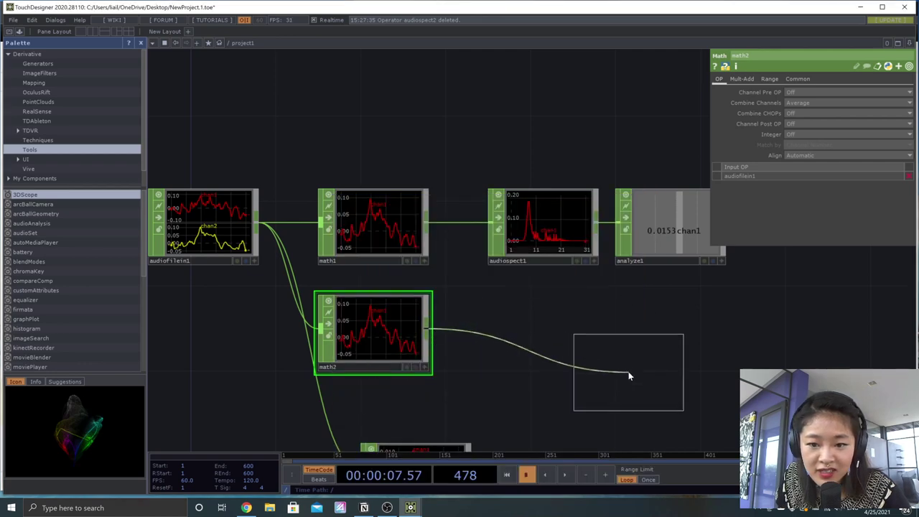
pyautogui.click(544, 332)
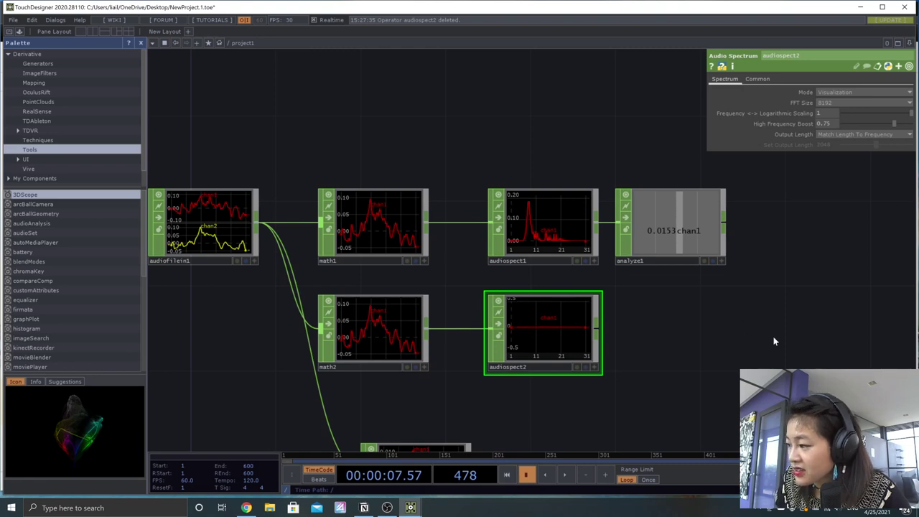
pyautogui.scroll(3, 661, 325)
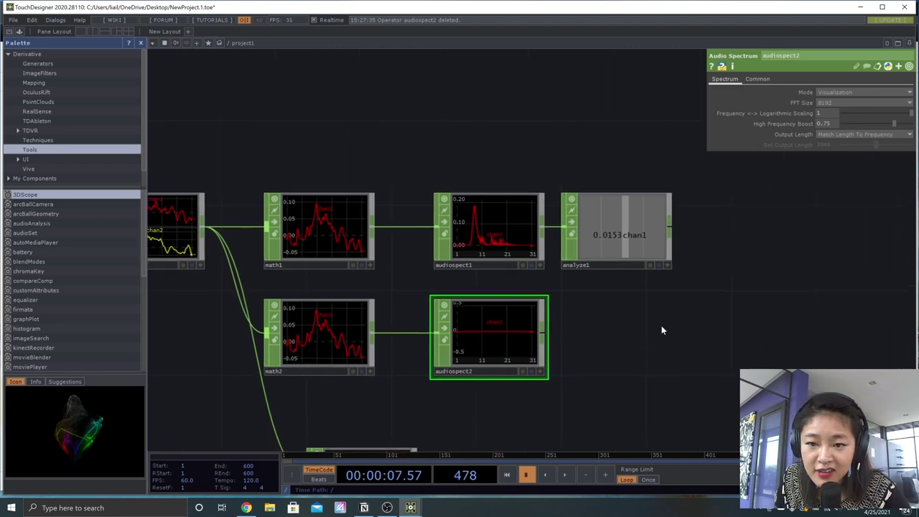
pyautogui.scroll(2, 578, 265)
pyautogui.scroll(-3, 546, 271)
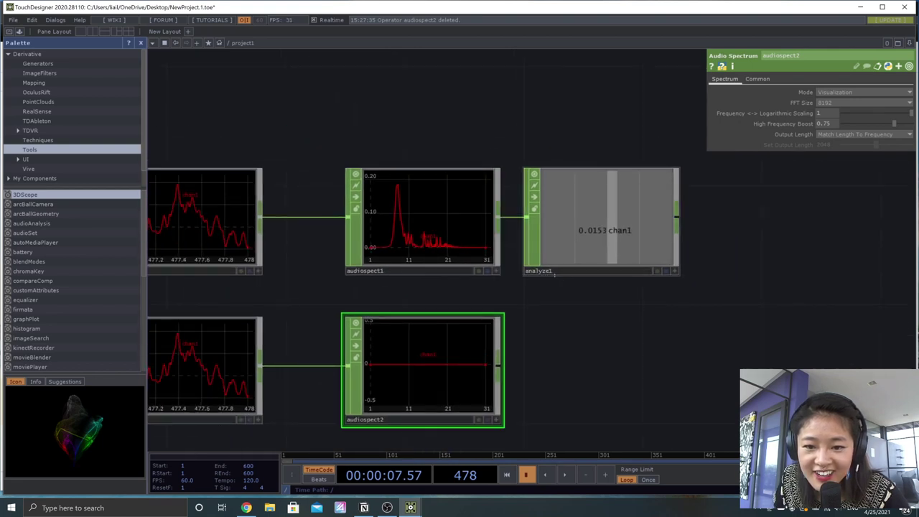
# Step: Add analyze2 after audiospect2, then box-select math2, audiospect2 and analyze2
pyautogui.click(541, 273)
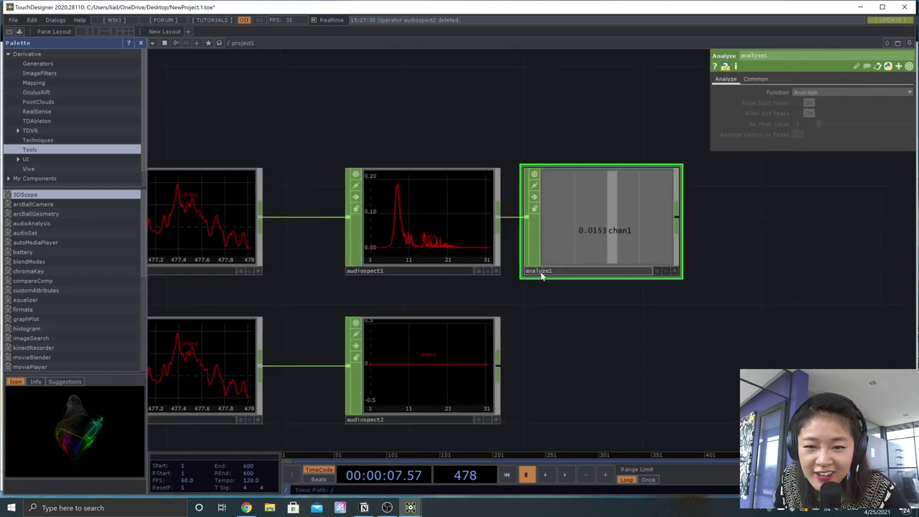
pyautogui.click(498, 365)
pyautogui.click(591, 364)
pyautogui.write('anal')
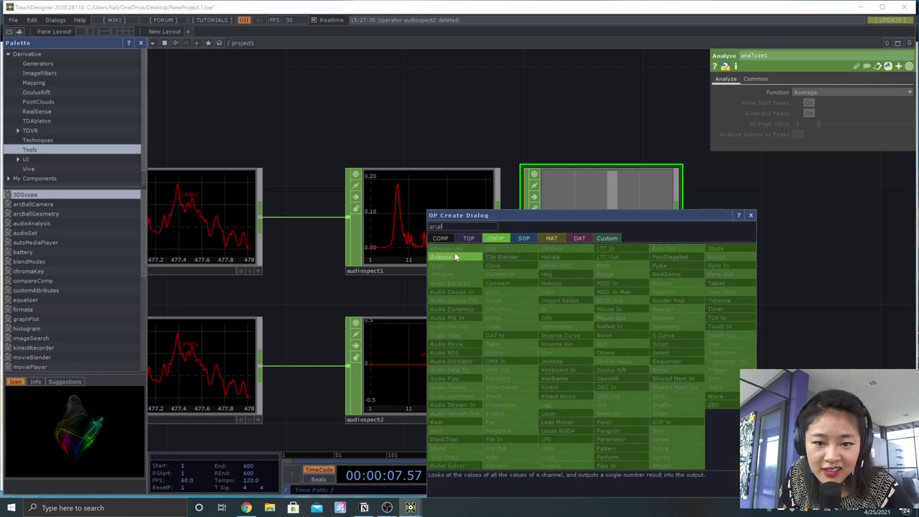
pyautogui.click(454, 257)
pyautogui.click(601, 359)
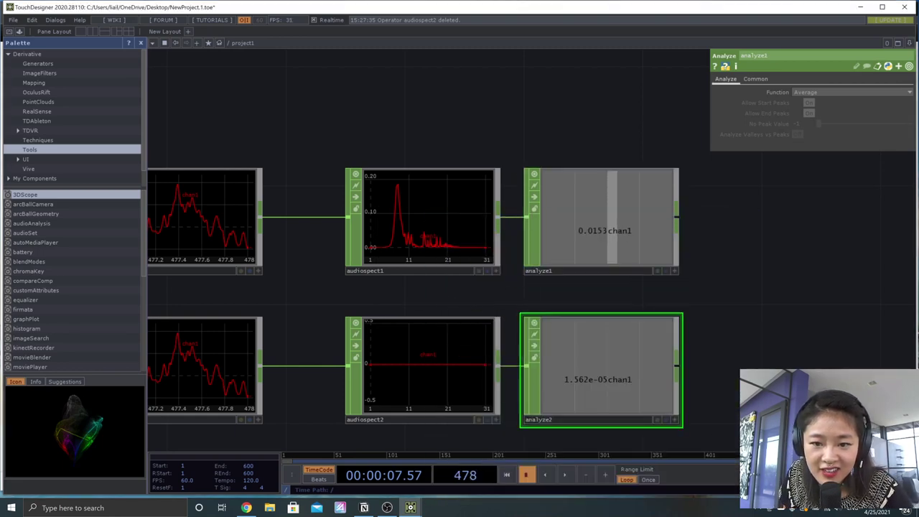
pyautogui.scroll(-5, 811, 266)
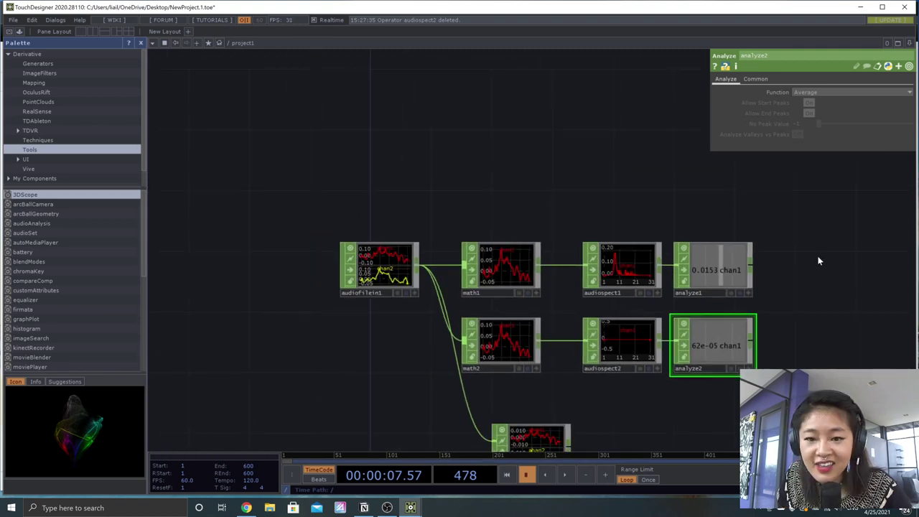
pyautogui.moveTo(816, 261); pyautogui.dragTo(789, 273, button='right')
pyautogui.moveTo(812, 386); pyautogui.dragTo(460, 317, button='right')
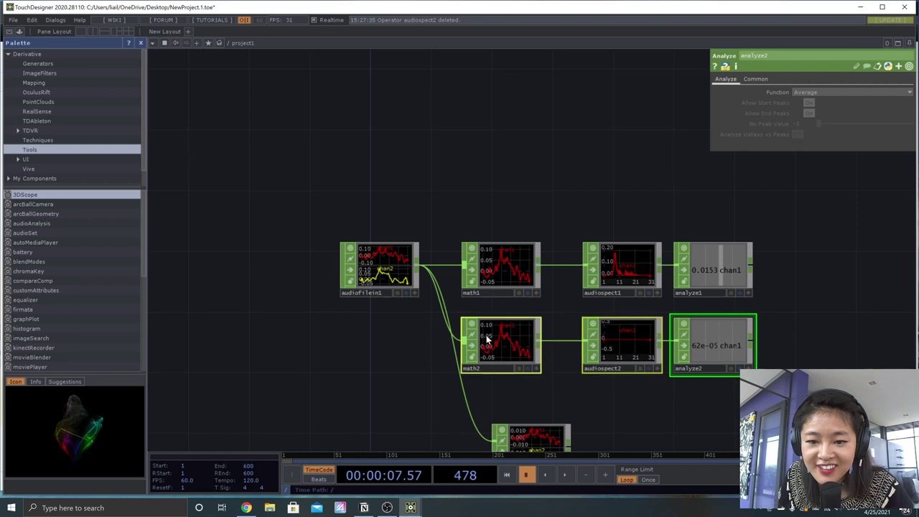
# Step: Delete the selected math2, audiospect2 and analyze2 branch and reframe the network
pyautogui.press('Delete')
pyautogui.press('h')
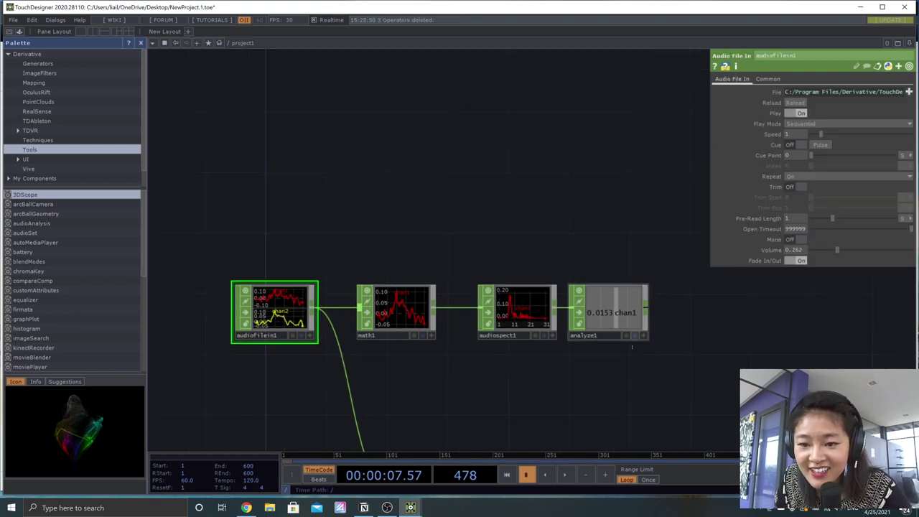
pyautogui.press('space')
pyautogui.scroll(4, 665, 338)
pyautogui.press('space')
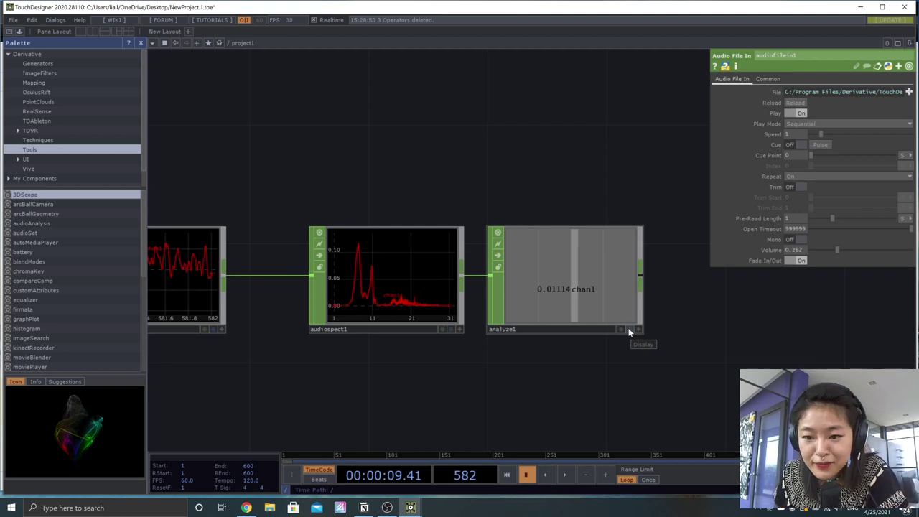
# Step: Show analyze1's average as the network background and watch it during playback
pyautogui.click(629, 329)
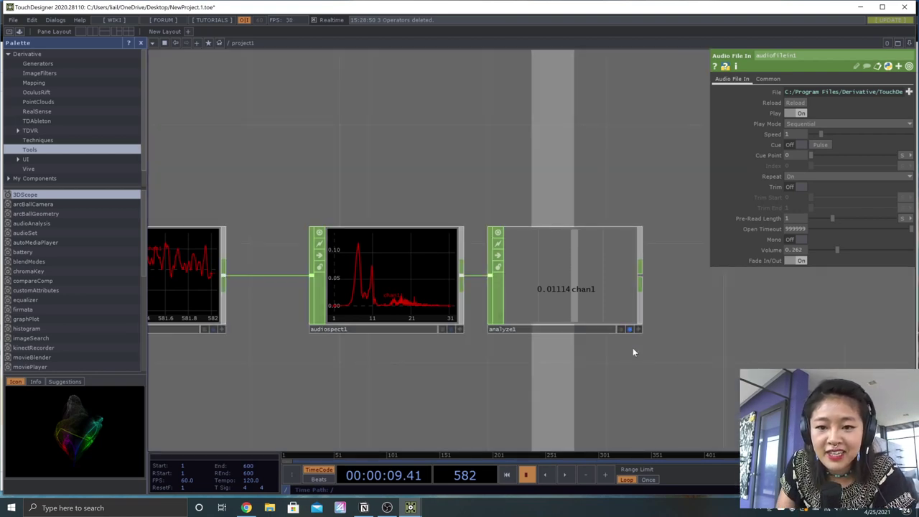
pyautogui.press('space')
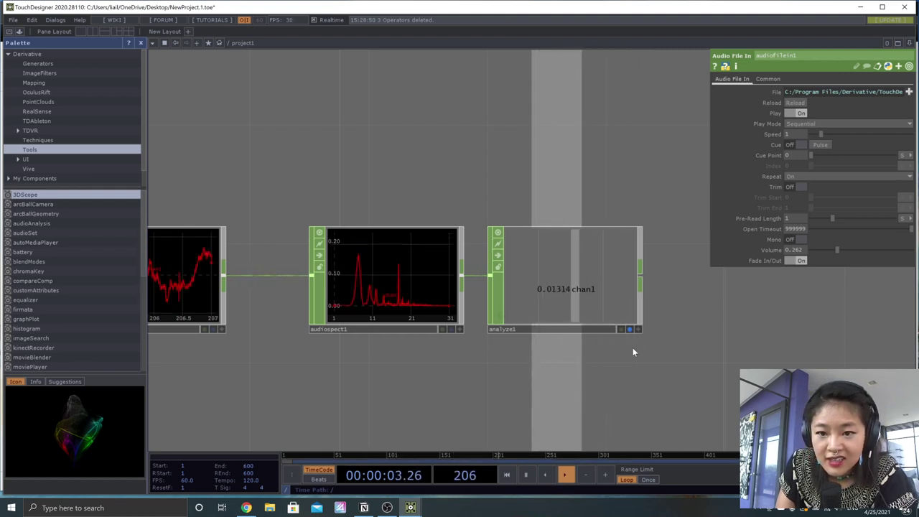
pyautogui.press('space')
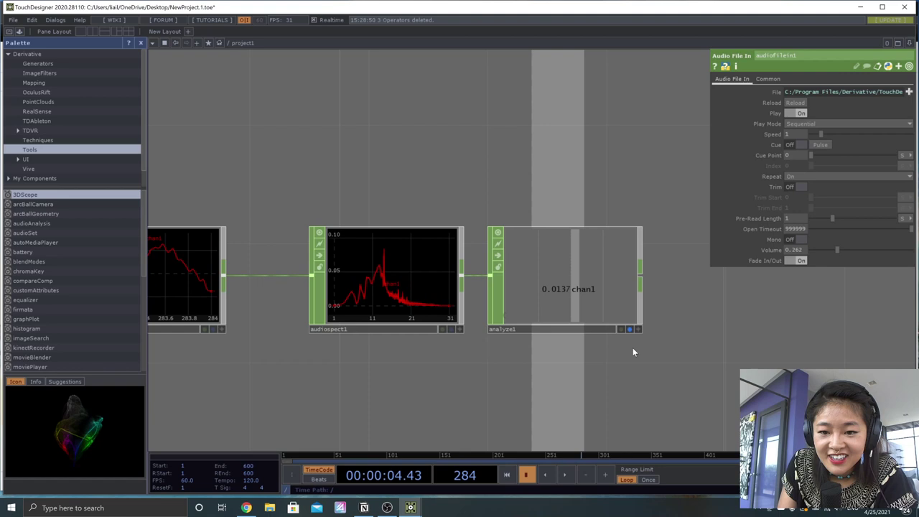
pyautogui.click(607, 302)
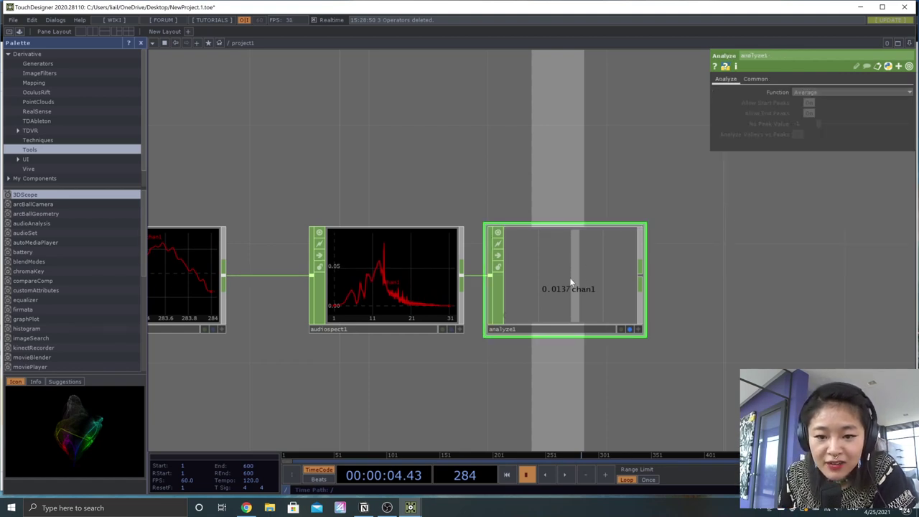
pyautogui.scroll(2, 413, 334)
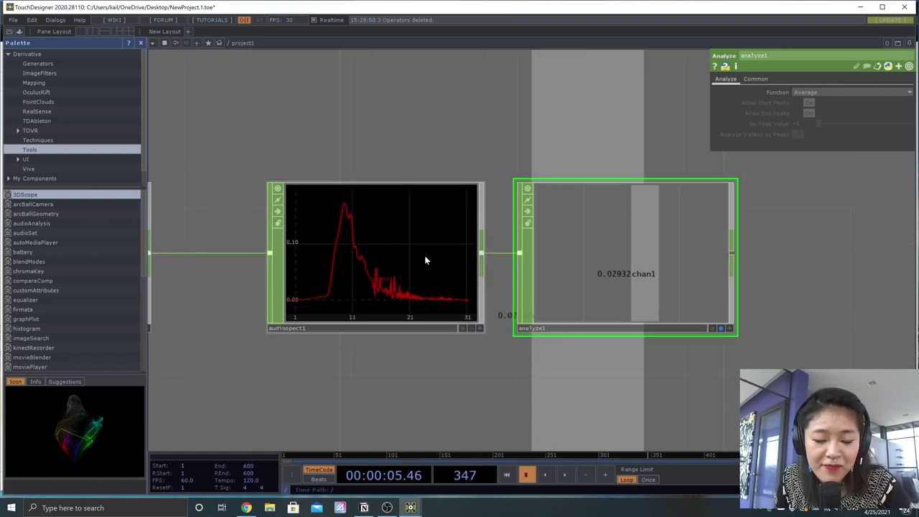
# Step: Raise audiospect1's High Frequency Boost to about 0.92 during playback, then reset it to .75
pyautogui.click(377, 251)
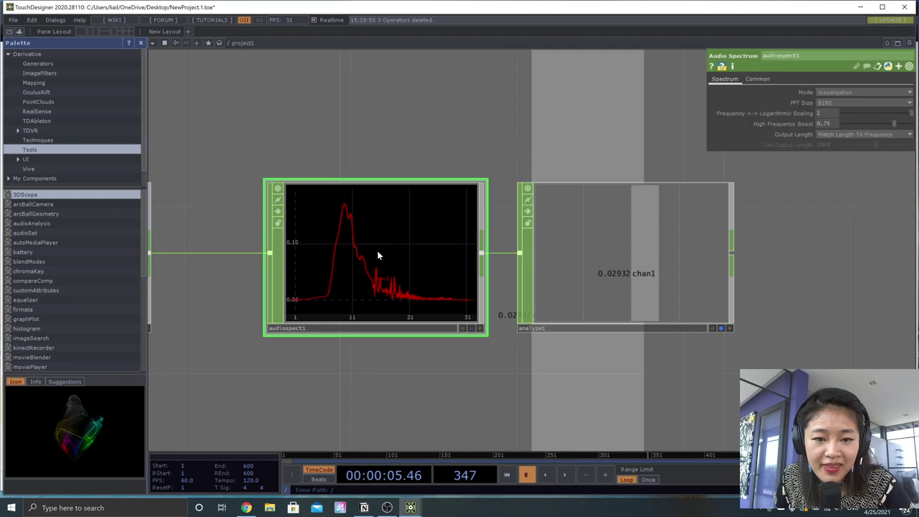
pyautogui.click(621, 279)
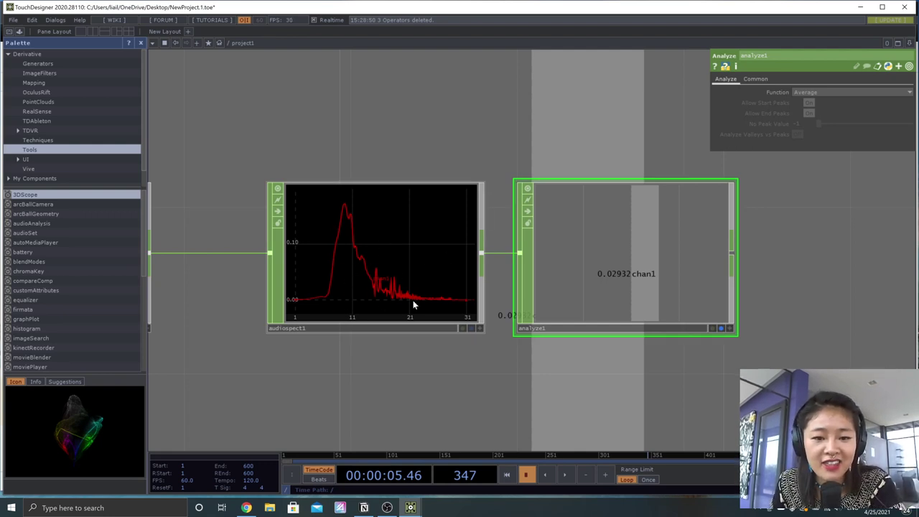
pyautogui.click(413, 271)
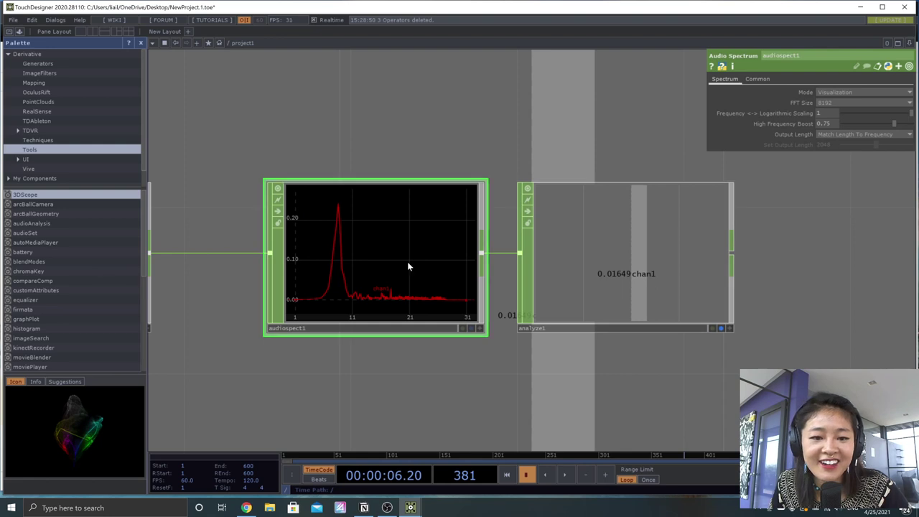
pyautogui.press('space')
pyautogui.press('space')
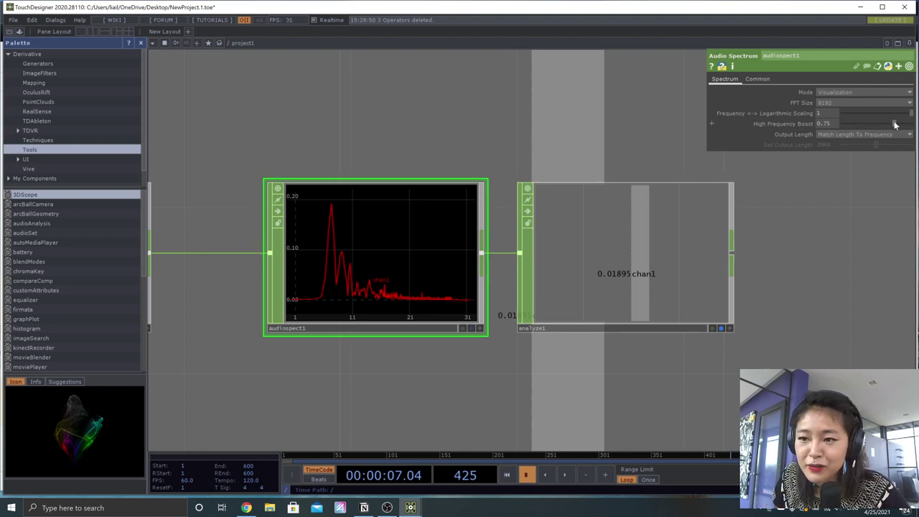
pyautogui.moveTo(895, 125); pyautogui.dragTo(867, 123)
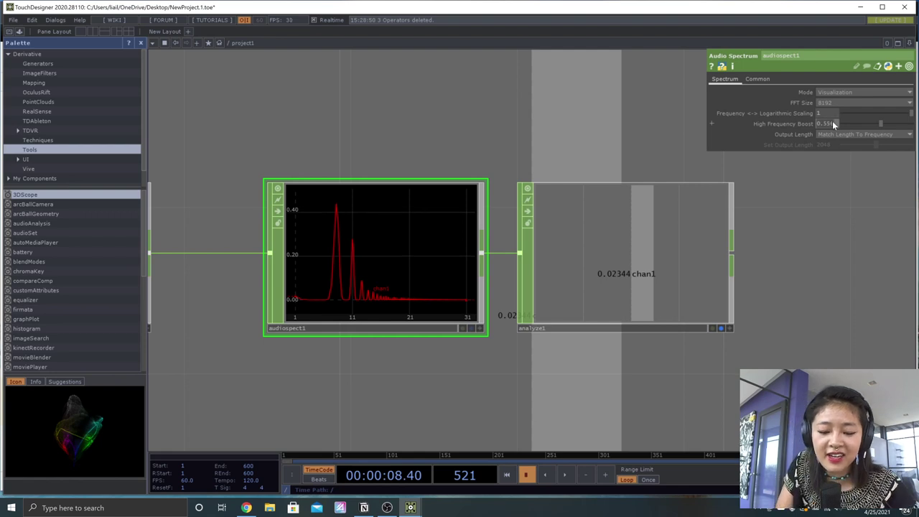
pyautogui.write('5')
pyautogui.press('Return')
pyautogui.press('space')
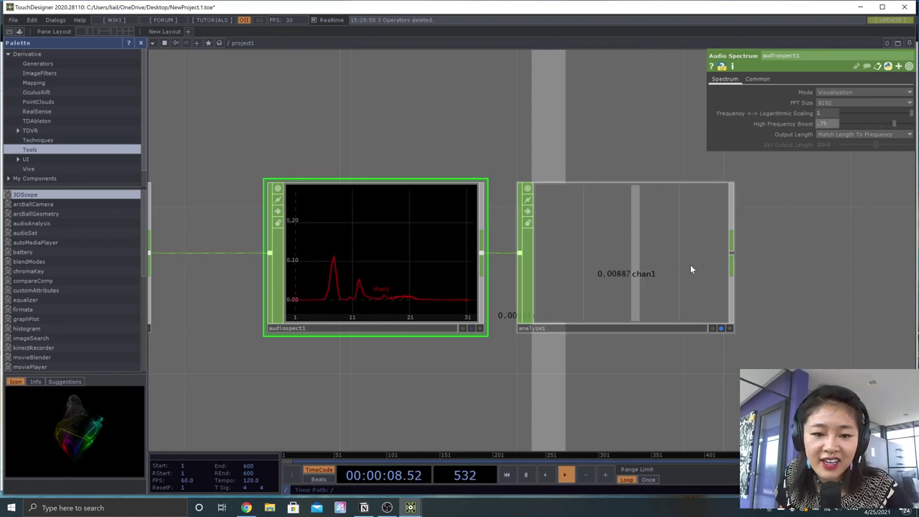
pyautogui.press('space')
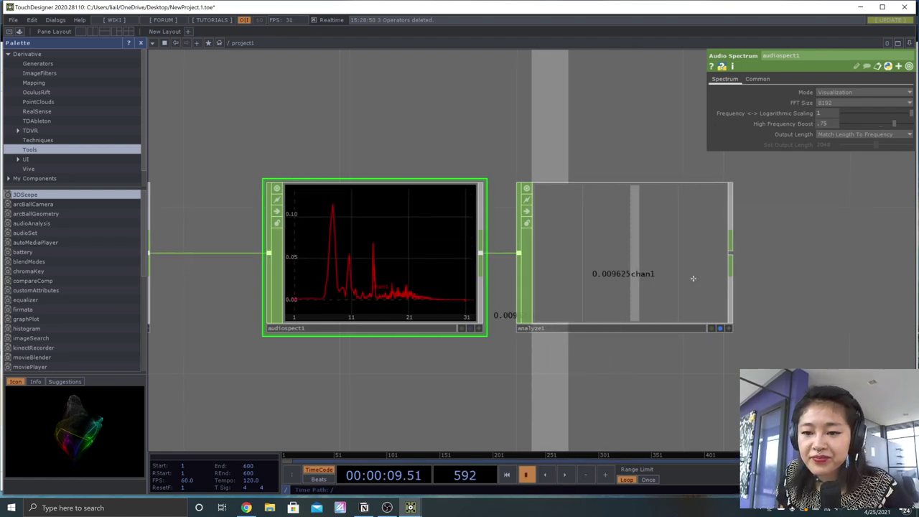
# Step: Pan the network to make room to the right of analyze1
pyautogui.moveTo(827, 277); pyautogui.dragTo(631, 290)
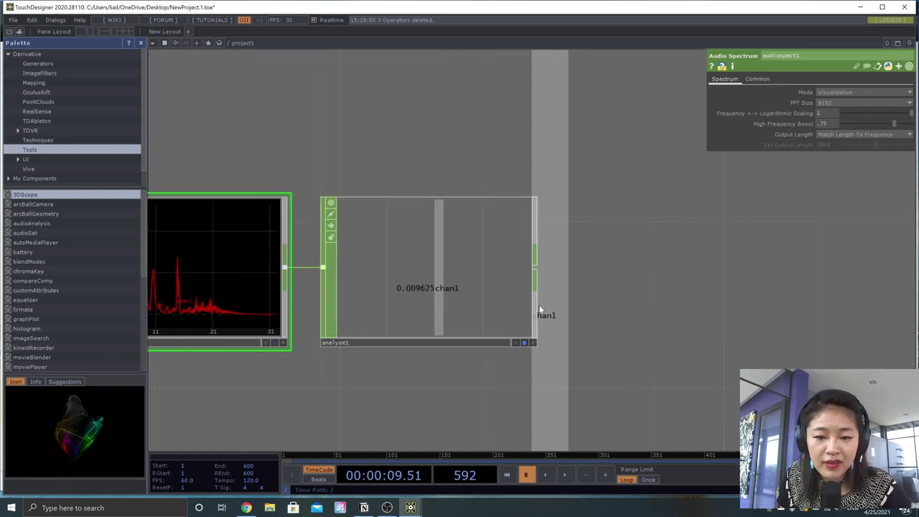
pyautogui.scroll(-3, 633, 318)
pyautogui.scroll(3, 611, 322)
pyautogui.scroll(-2, 609, 327)
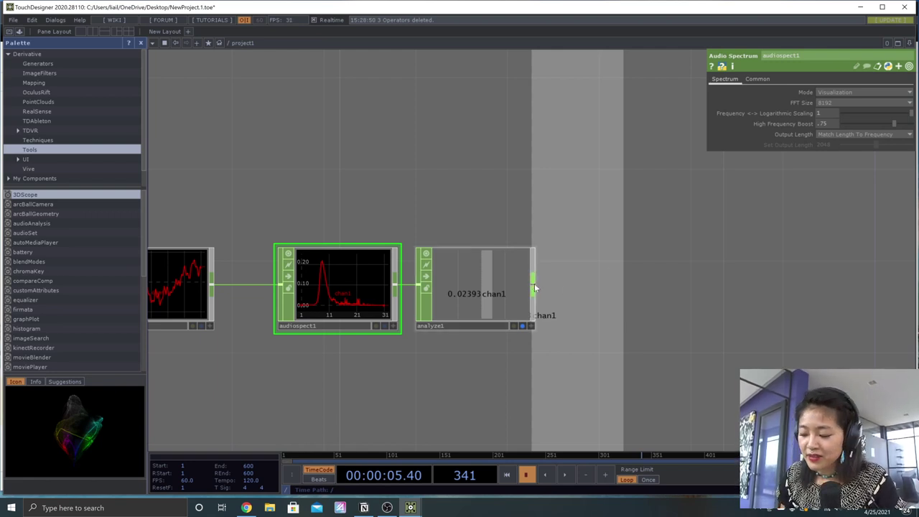
# Step: Add a Trail CHOP, trail1, wired after analyze1 and select it
pyautogui.click(733, 290)
pyautogui.write('trail')
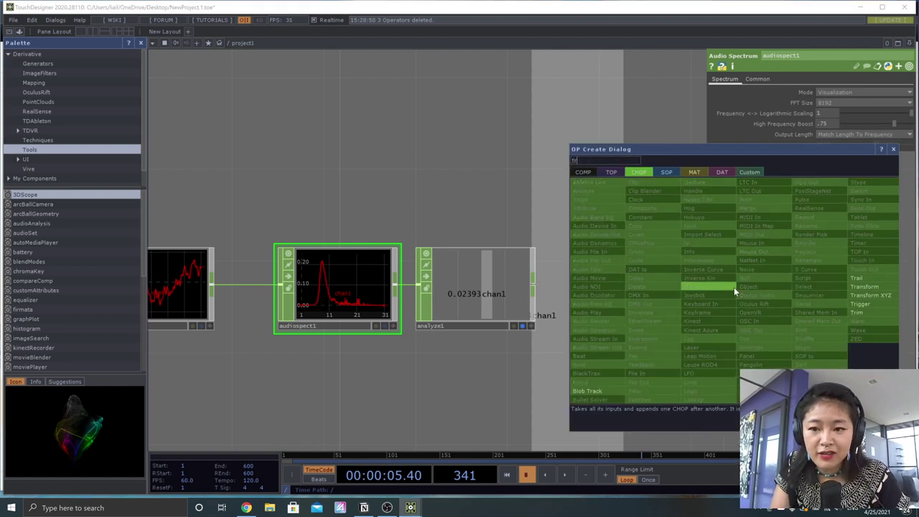
pyautogui.click(853, 279)
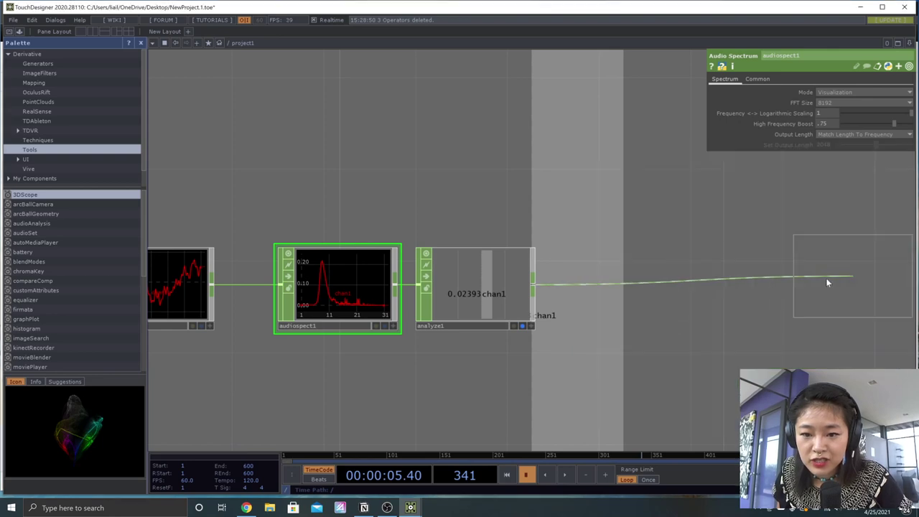
pyautogui.click(685, 288)
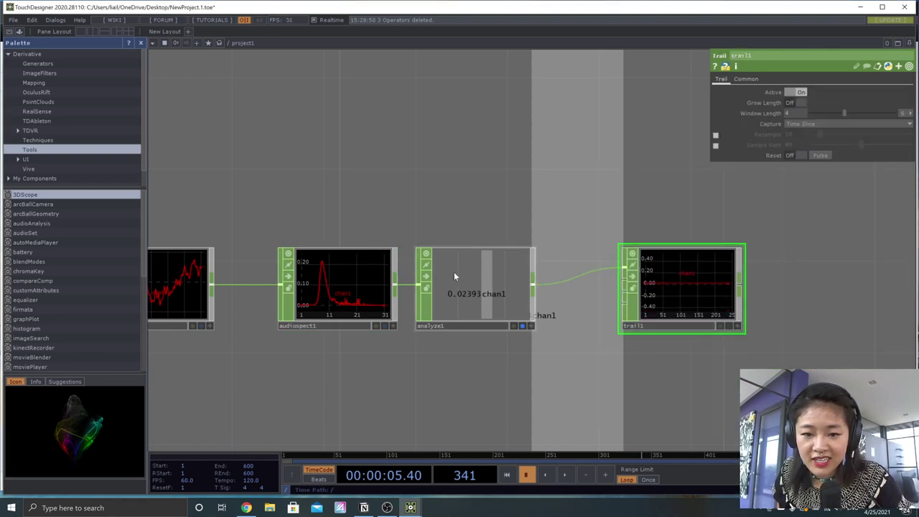
pyautogui.click(454, 275)
pyautogui.click(703, 293)
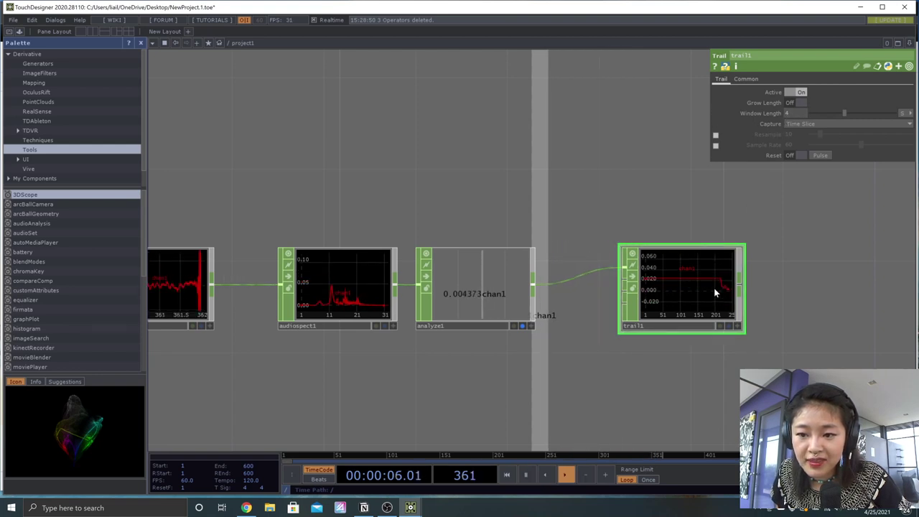
# Step: Shorten trail1's Window Length to 1 and watch the graph update
pyautogui.scroll(2, 727, 297)
pyautogui.scroll(2, 726, 297)
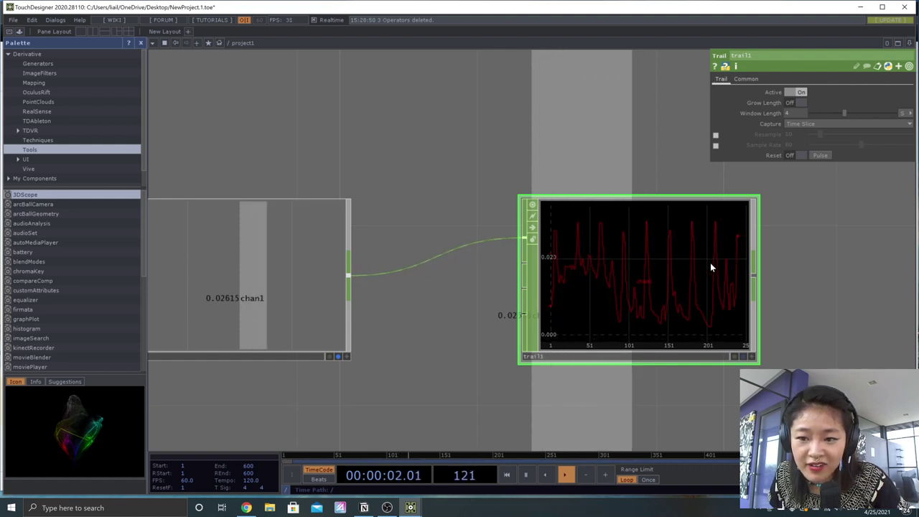
pyautogui.press('space')
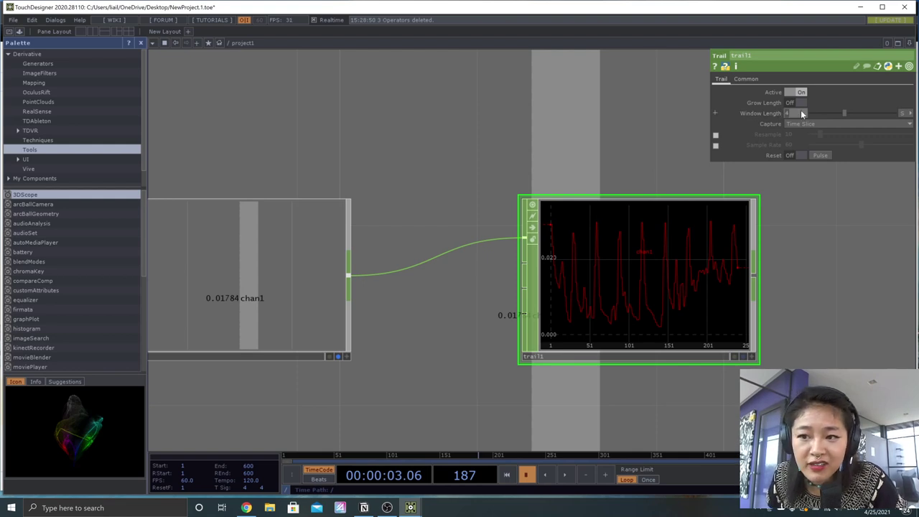
pyautogui.moveTo(802, 114); pyautogui.dragTo(801, 114)
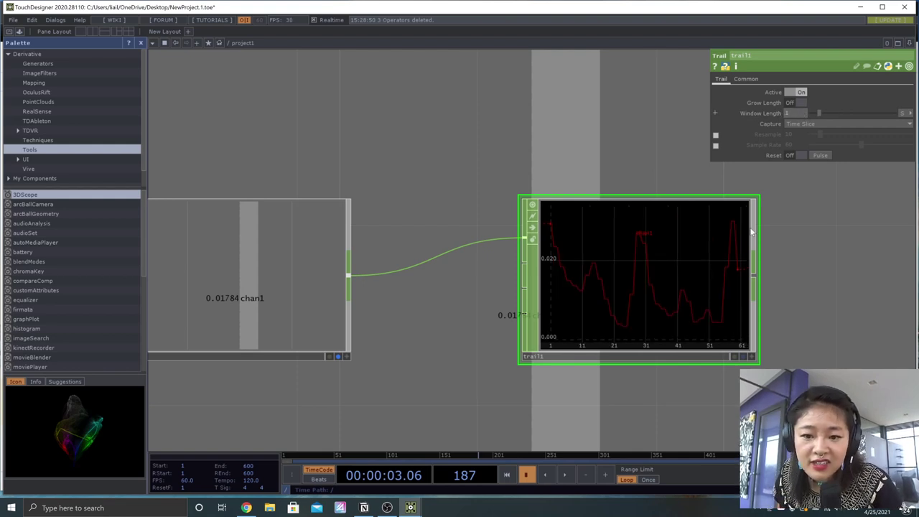
pyautogui.press('space')
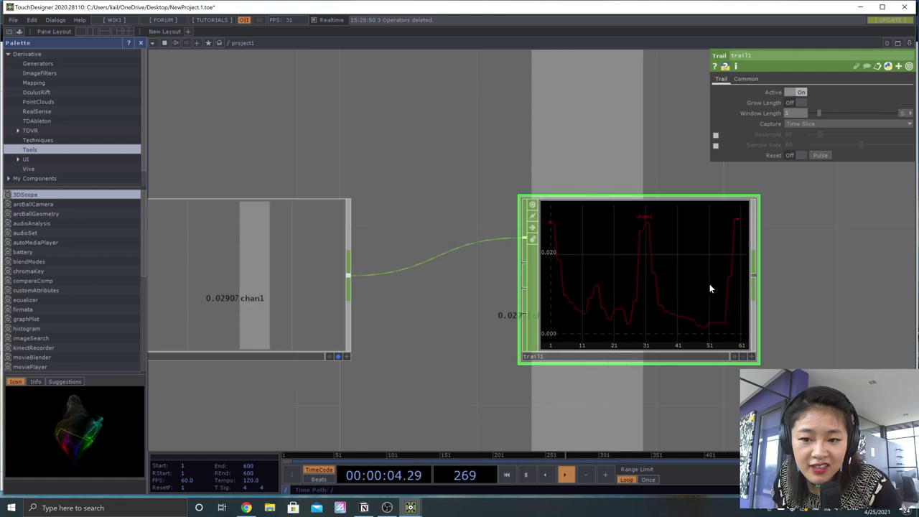
pyautogui.press('space')
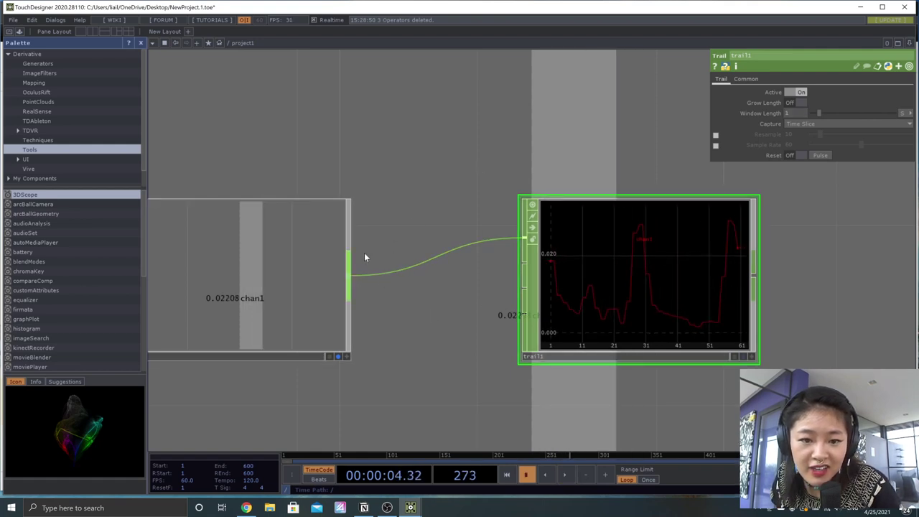
# Step: Add a Trail node from analyze1 via the 'tra' operator search
pyautogui.click(508, 174)
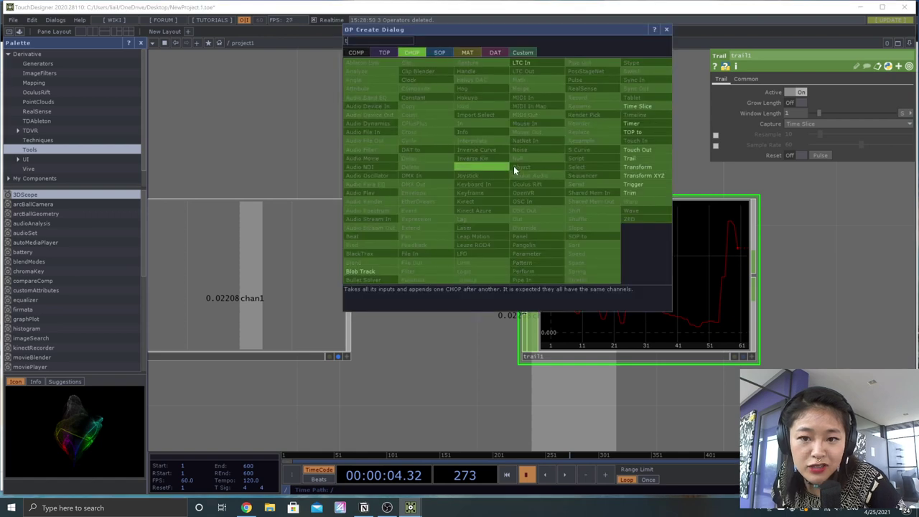
pyautogui.write('tra')
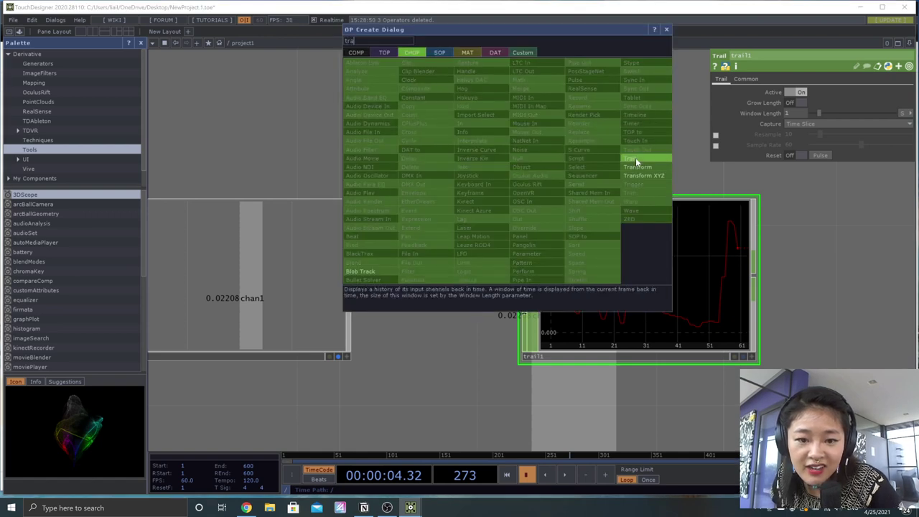
pyautogui.click(635, 158)
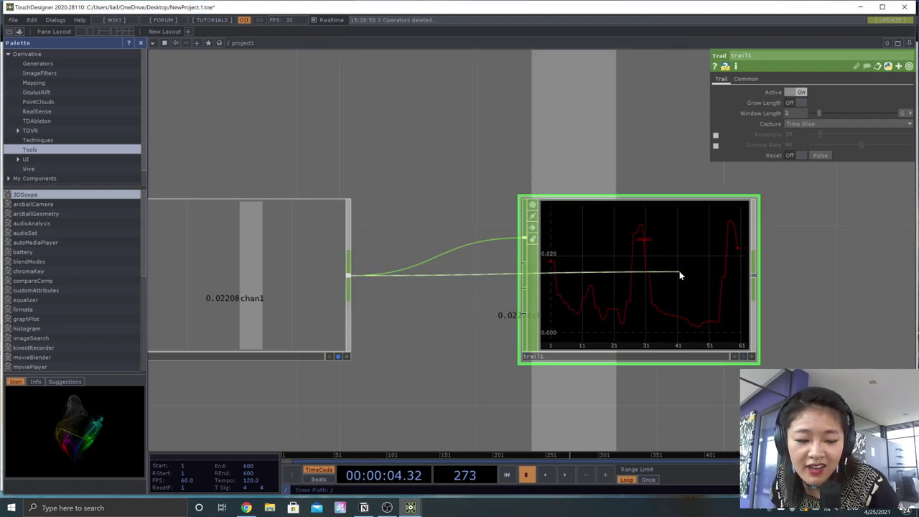
pyautogui.click(679, 270)
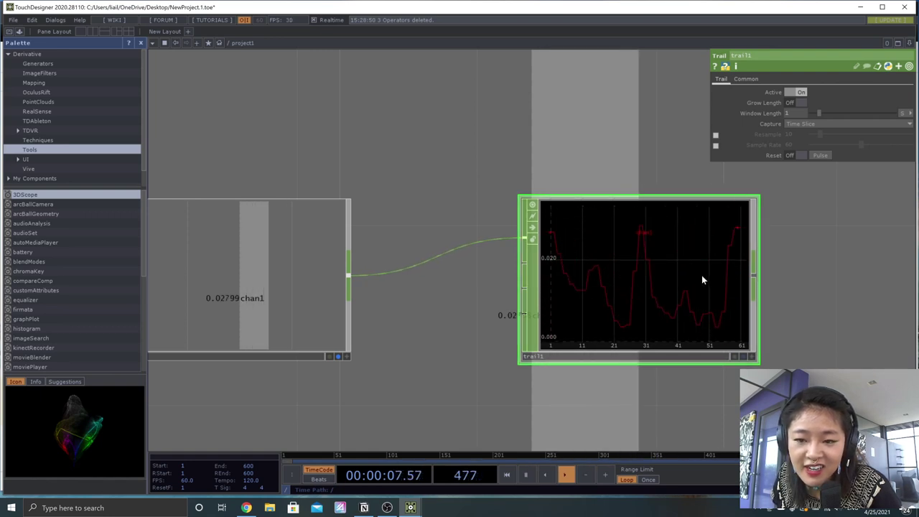
# Step: Toggle analyze1's display flag and pan so trail1 sits centred in the network
pyautogui.press('space')
pyautogui.moveTo(297, 294); pyautogui.dragTo(361, 295, button='middle')
pyautogui.click(352, 305)
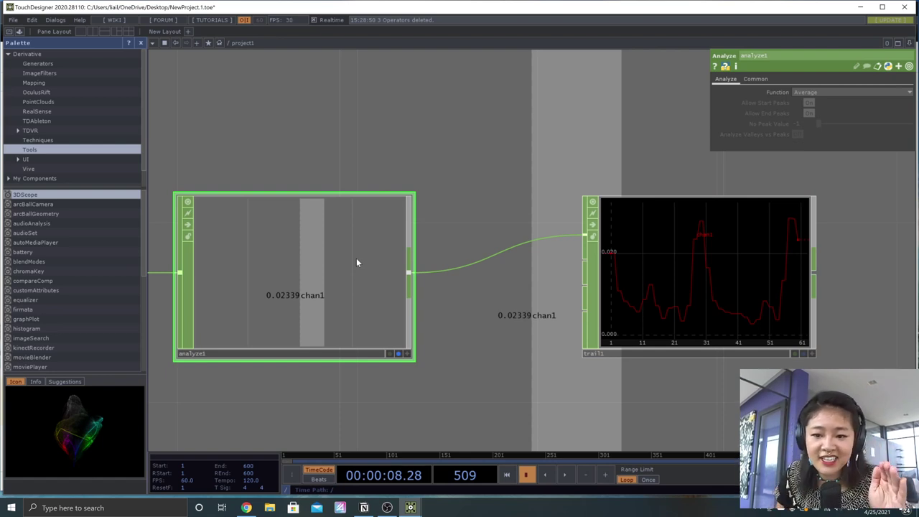
pyautogui.click(691, 300)
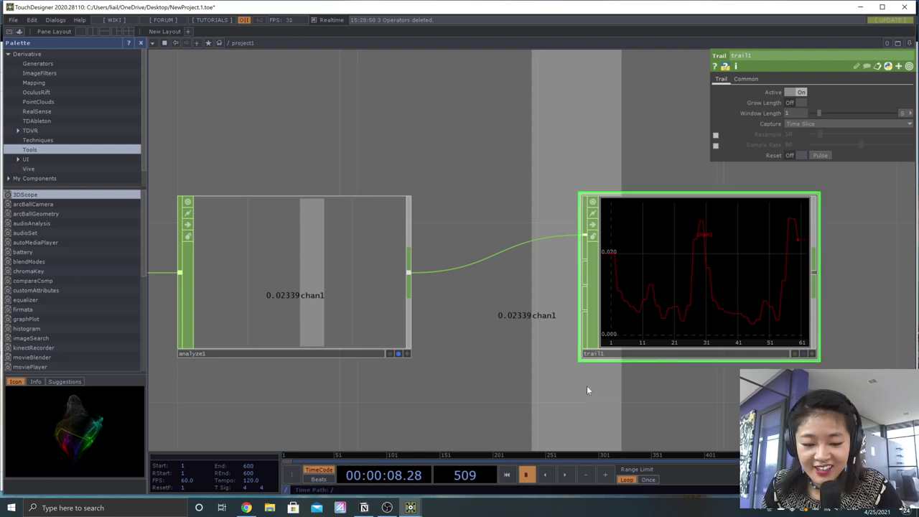
pyautogui.click(399, 353)
pyautogui.moveTo(711, 397); pyautogui.dragTo(394, 400)
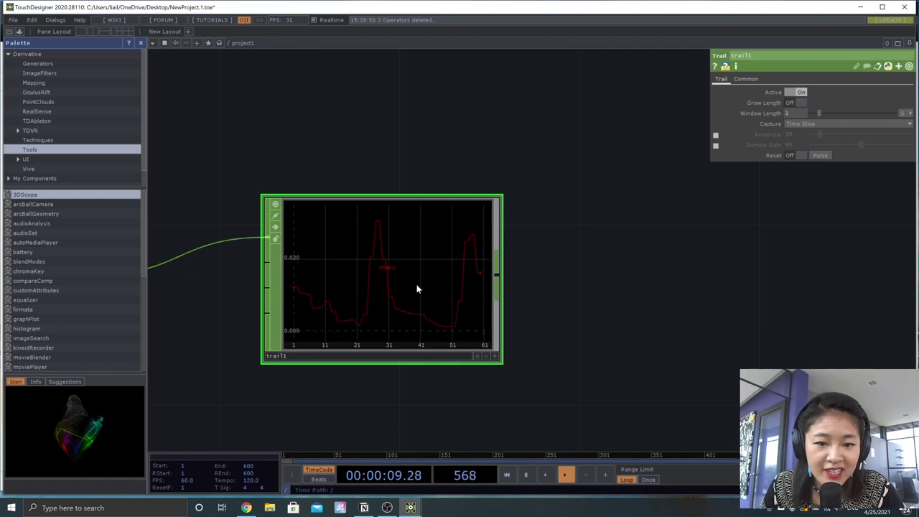
pyautogui.press('space')
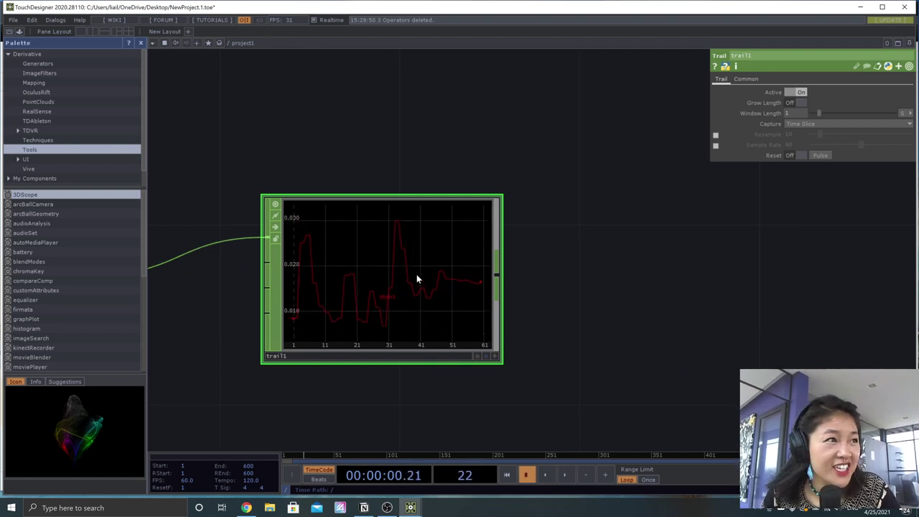
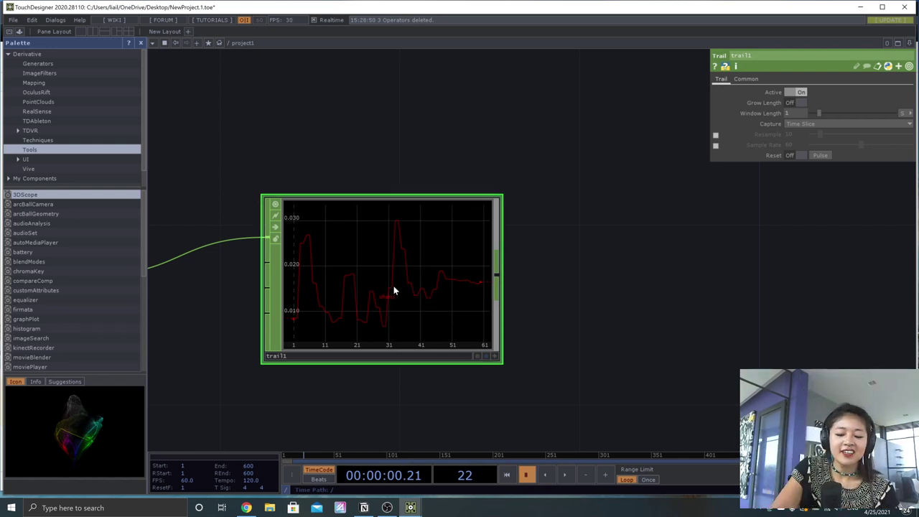
# Step: Lengthen and then shorten trail1's window length while playback runs
pyautogui.press('space')
pyautogui.scroll(4, 400, 252)
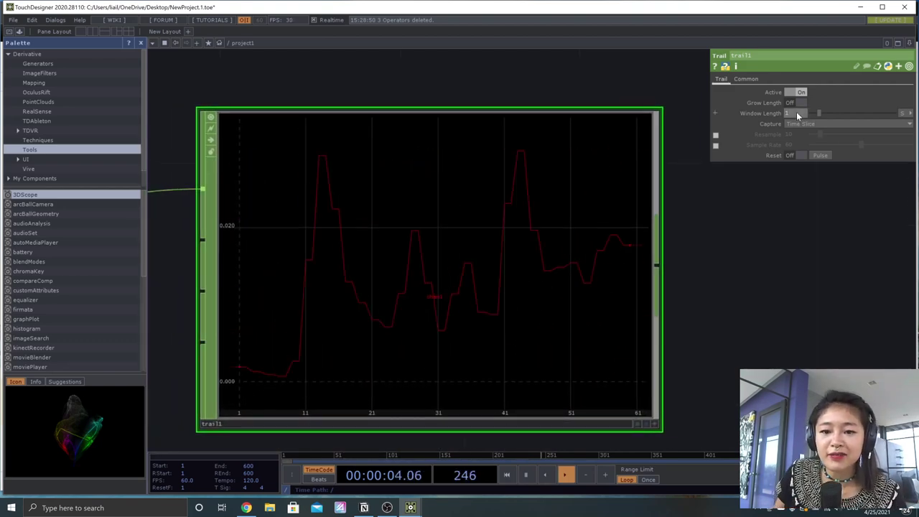
pyautogui.middleClick(796, 112)
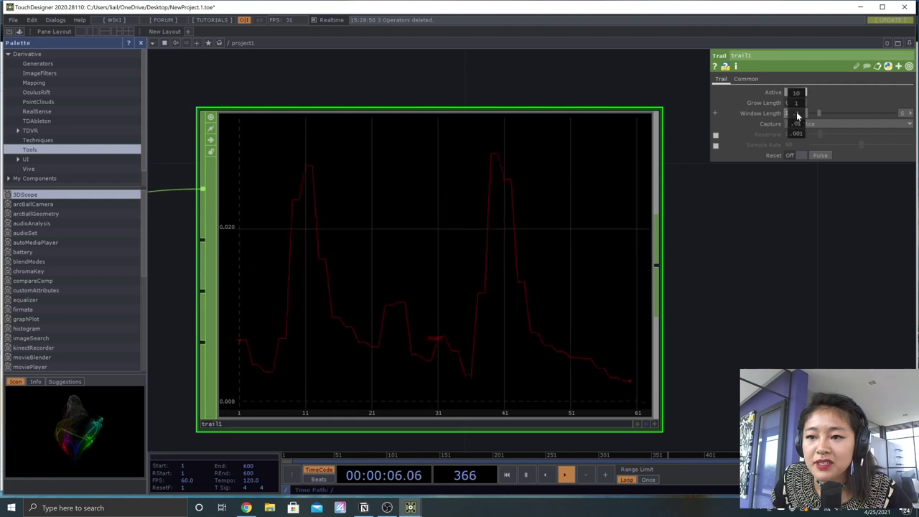
pyautogui.moveTo(796, 112)
pyautogui.mouseDown(button='middle')
pyautogui.moveTo(795, 101)
pyautogui.moveTo(913, 112)
pyautogui.moveTo(795, 112)
pyautogui.mouseUp(button='middle')
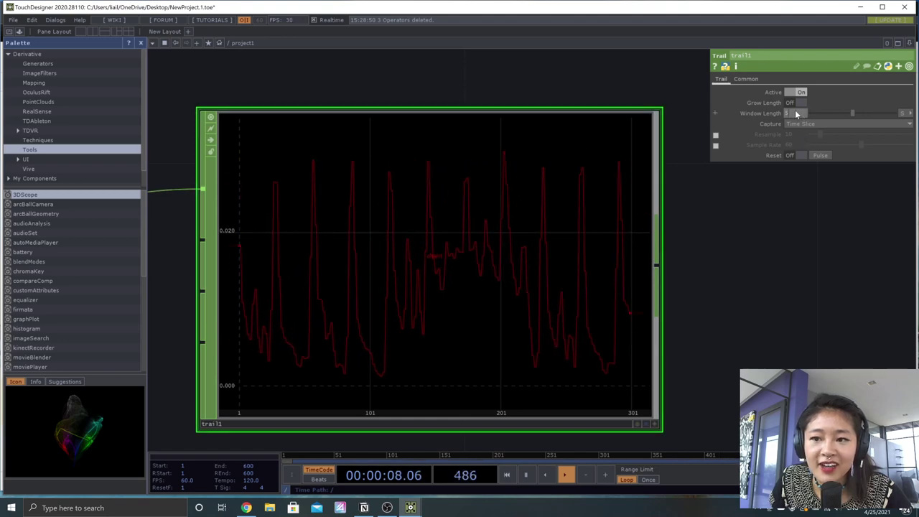
pyautogui.moveTo(795, 112); pyautogui.dragTo(794, 112)
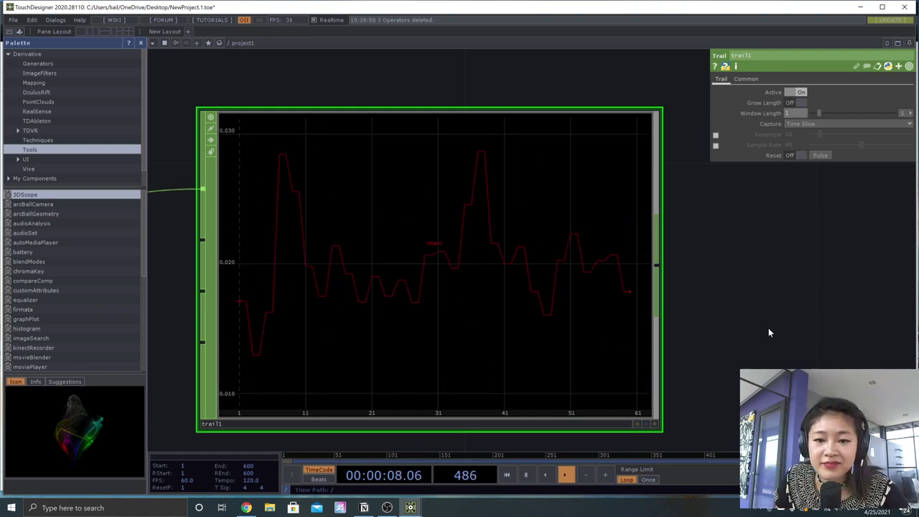
pyautogui.scroll(-4, 768, 332)
pyautogui.moveTo(814, 307); pyautogui.dragTo(566, 288)
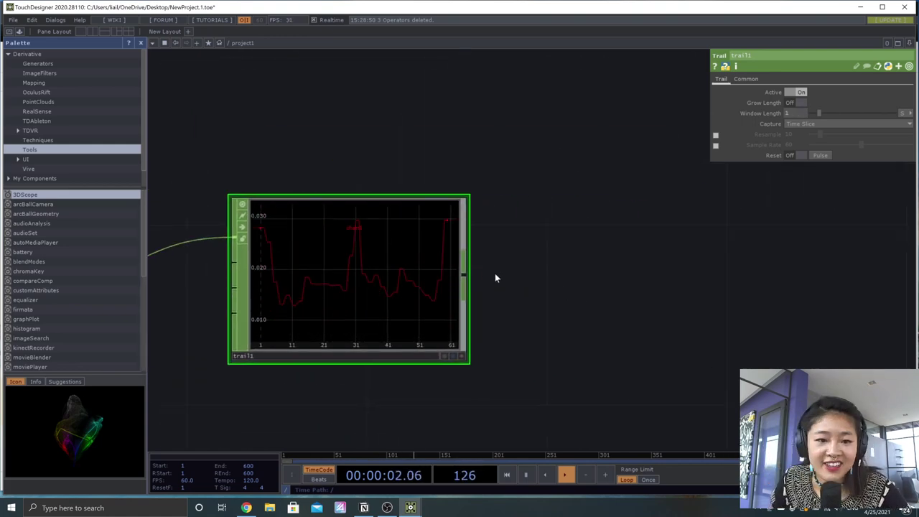
# Step: Shift trail1 in the network and pause playback at frame 310
pyautogui.press('space')
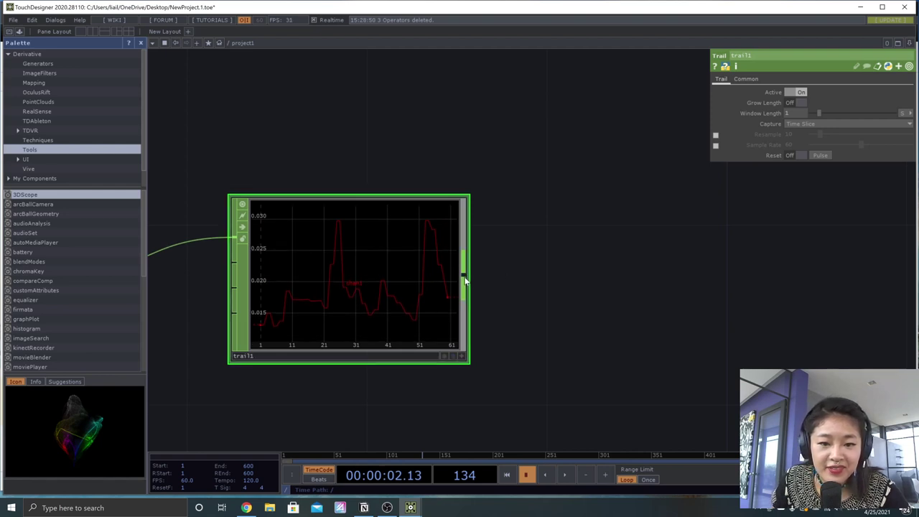
pyautogui.press('space')
pyautogui.moveTo(575, 309); pyautogui.dragTo(652, 308)
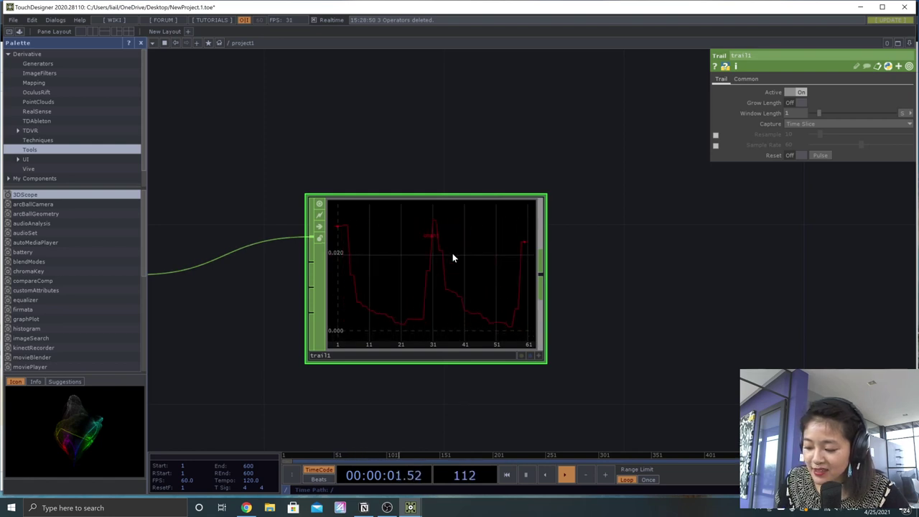
pyautogui.press('space')
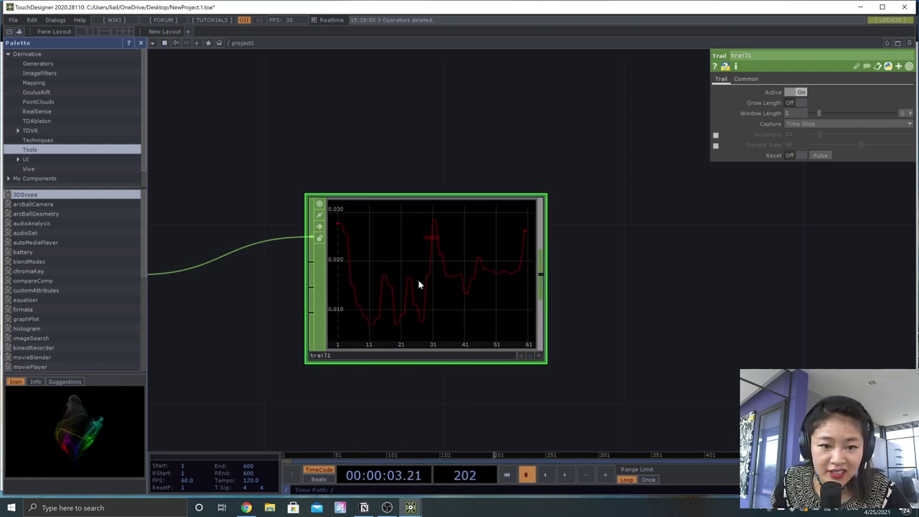
pyautogui.press('space')
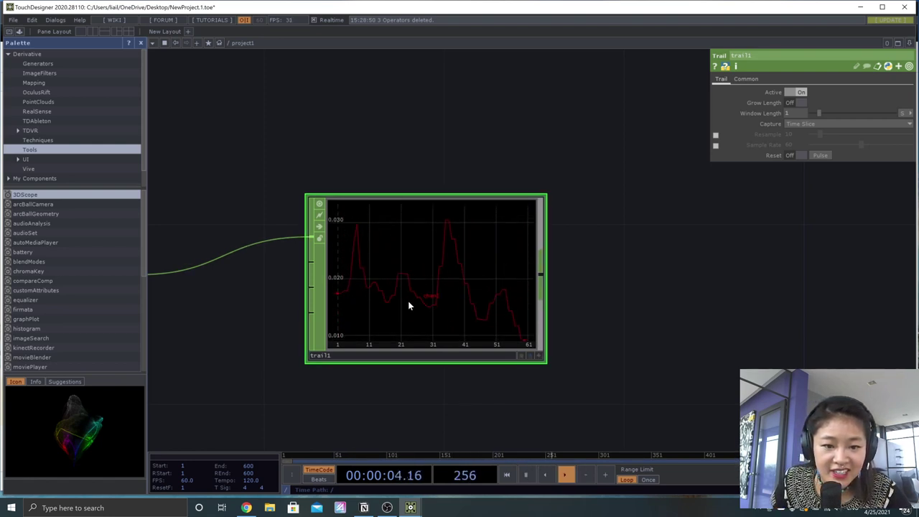
pyautogui.press('space')
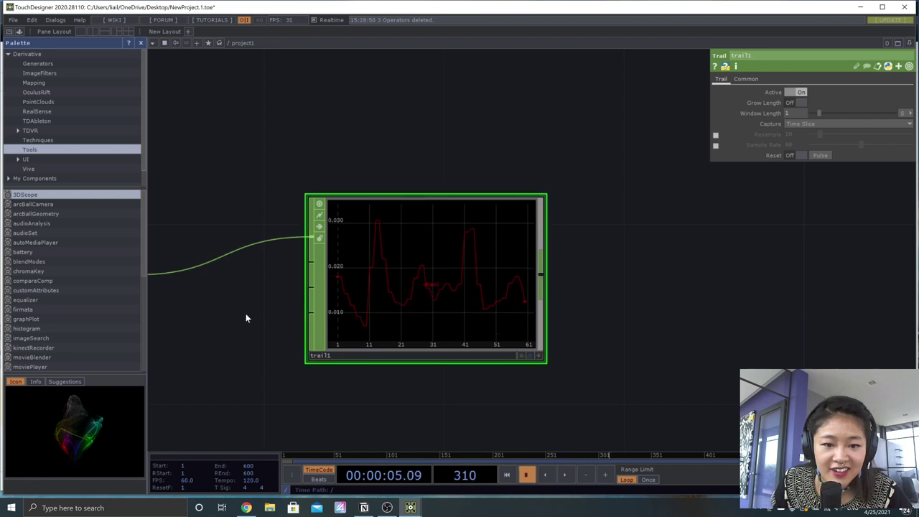
# Step: Inspect analyze1 and audiospect1's settings, then recentre the view on trail1
pyautogui.moveTo(246, 315); pyautogui.dragTo(224, 319)
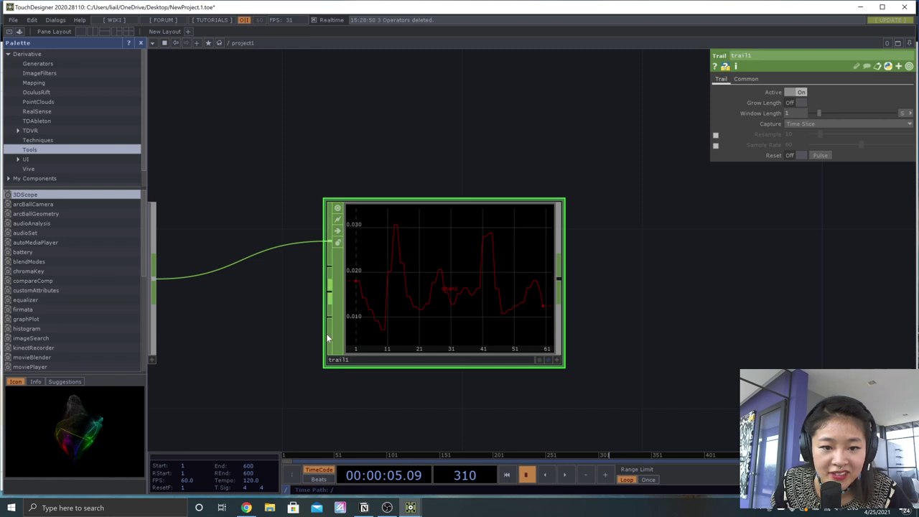
pyautogui.moveTo(277, 340); pyautogui.dragTo(521, 360)
pyautogui.moveTo(241, 373); pyautogui.dragTo(600, 345)
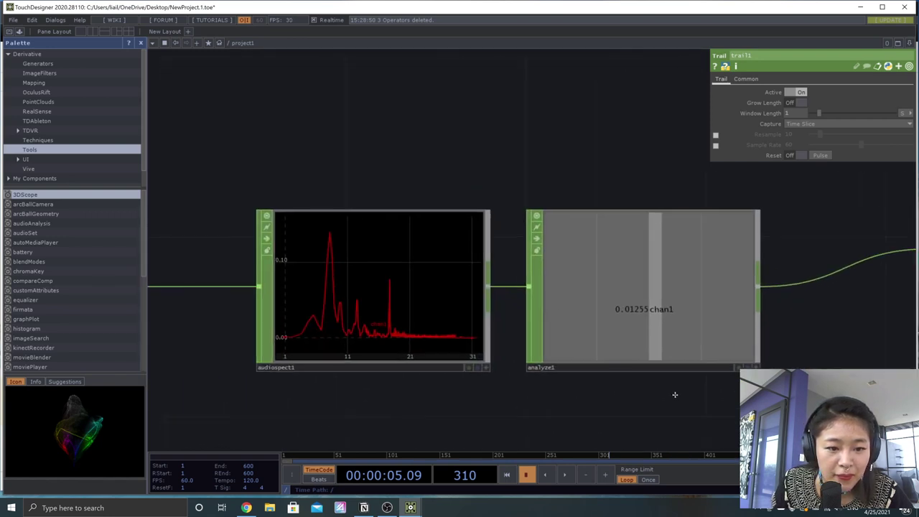
pyautogui.moveTo(400, 318); pyautogui.dragTo(465, 318)
pyautogui.click(467, 315)
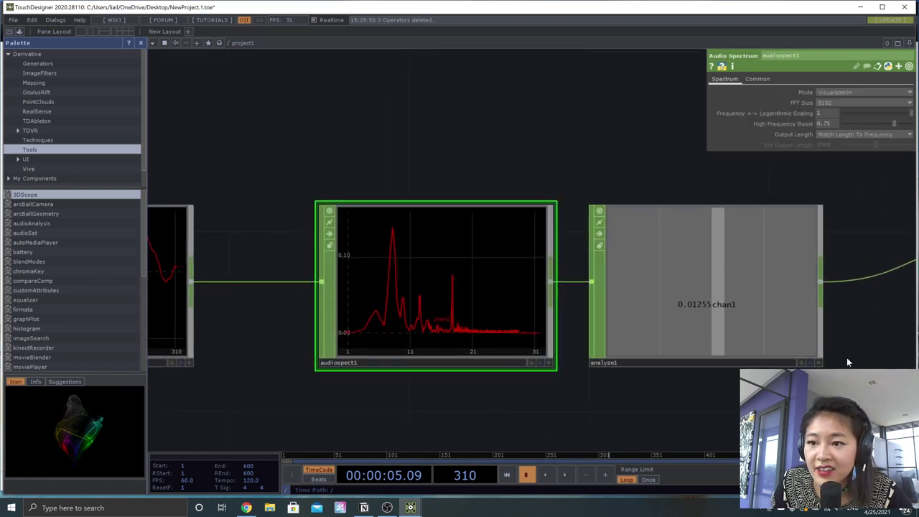
pyautogui.moveTo(848, 362); pyautogui.dragTo(580, 349)
pyautogui.moveTo(812, 355); pyautogui.dragTo(541, 355)
pyautogui.scroll(2, 264, 280)
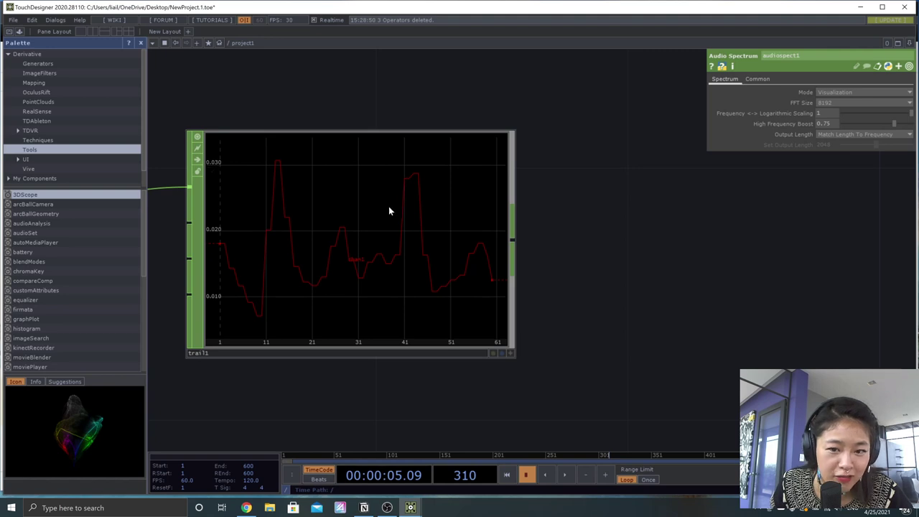
# Step: Add a Math CHOP, math2, wired after trail1's output
pyautogui.click(691, 251)
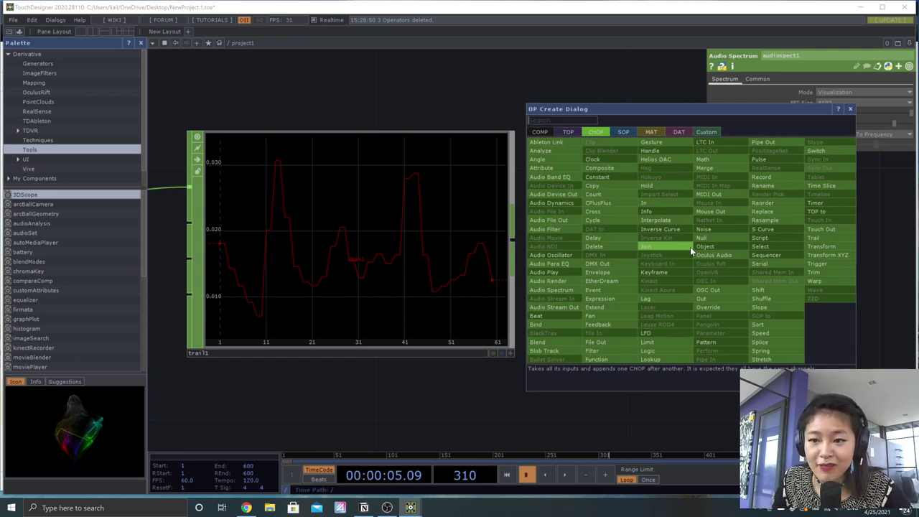
pyautogui.click(715, 156)
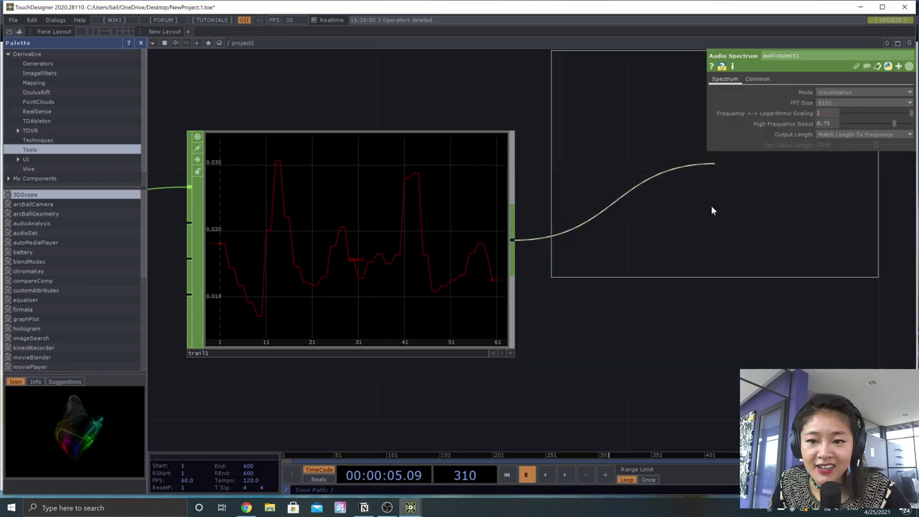
pyautogui.click(733, 242)
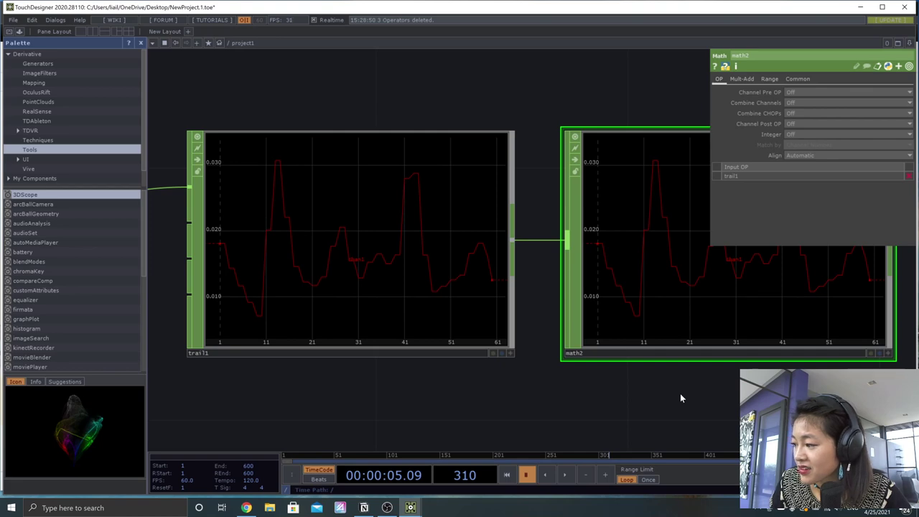
pyautogui.scroll(-5, 680, 393)
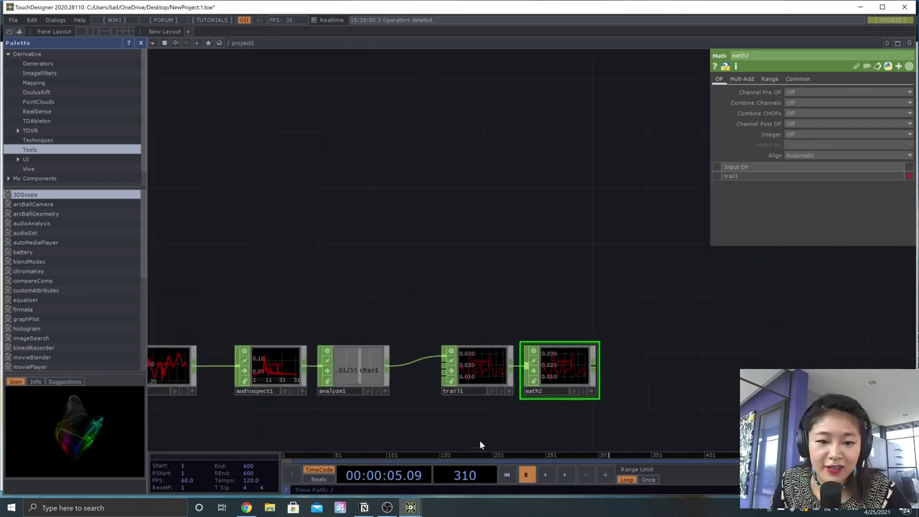
# Step: Move audiodevout1 to sit directly below audiofilein1
pyautogui.press('h')
pyautogui.moveTo(455, 371); pyautogui.dragTo(402, 314)
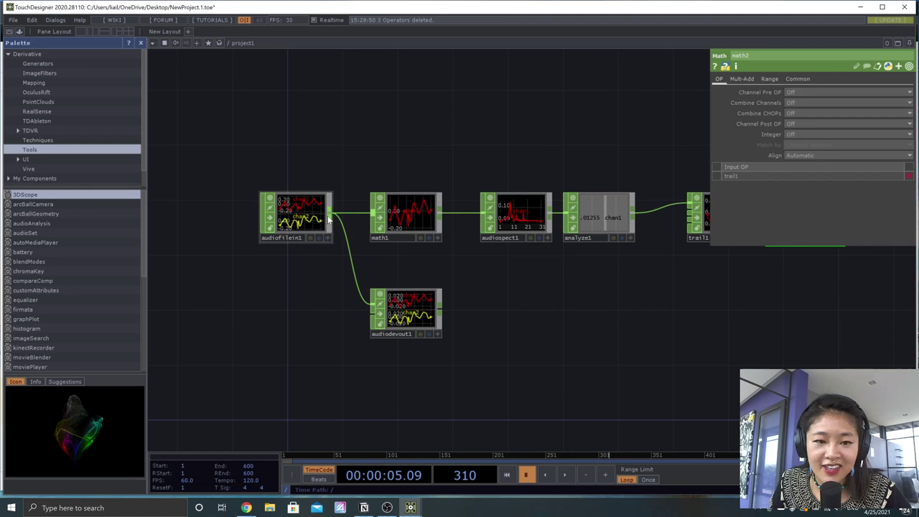
pyautogui.click(409, 323)
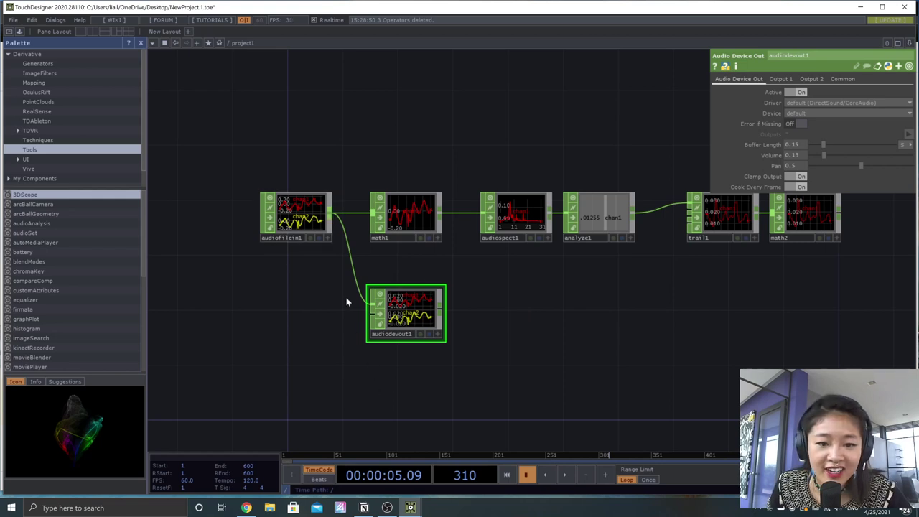
# Step: Add a second Audio Device Out from audiofilein1, then delete audiodevout2
pyautogui.moveTo(331, 215); pyautogui.dragTo(393, 396)
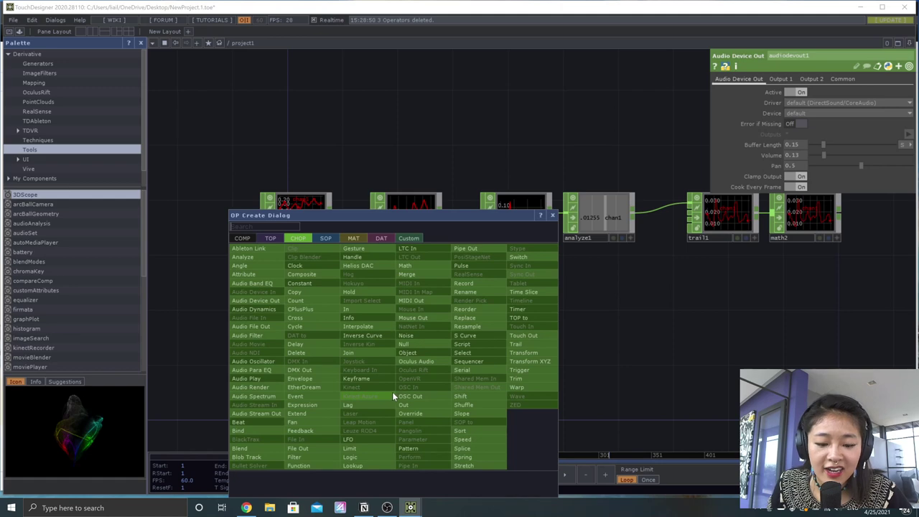
pyautogui.write('audio device')
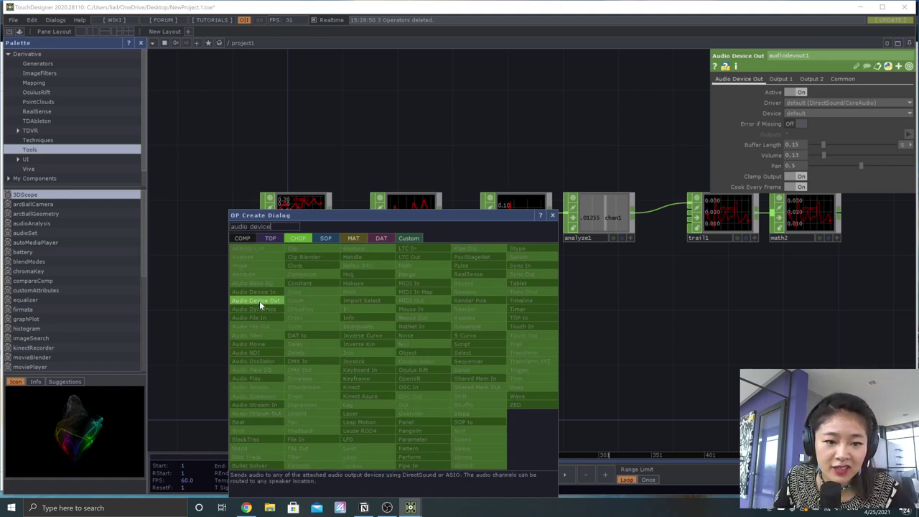
pyautogui.click(260, 301)
pyautogui.click(412, 399)
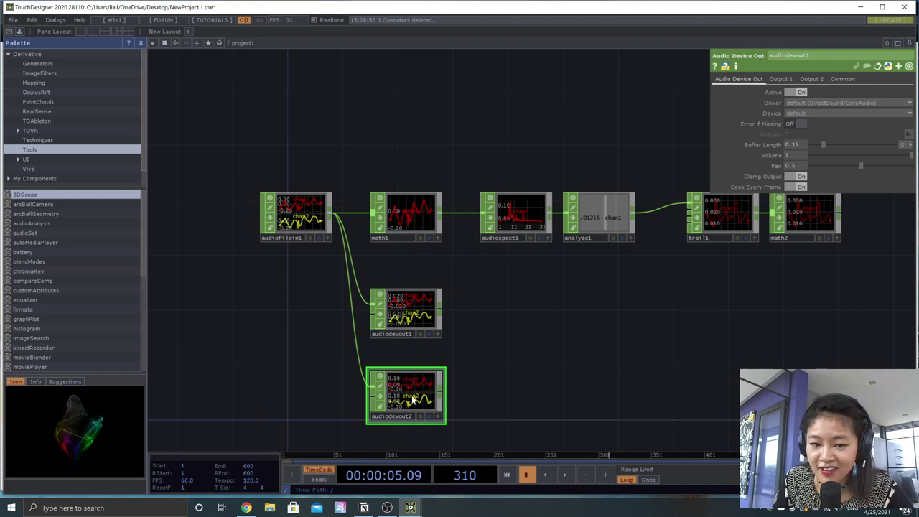
pyautogui.press('Delete')
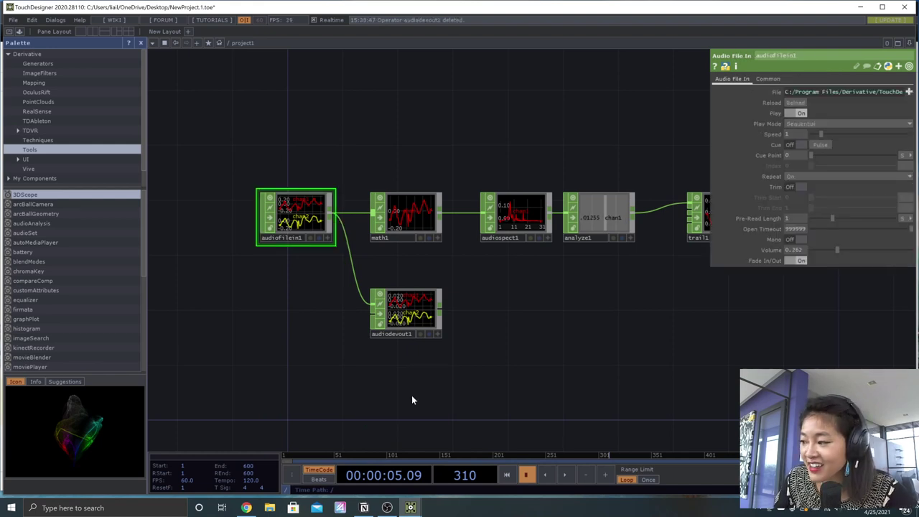
# Step: Frame trail1 and math2, and move math2 further right of trail1
pyautogui.moveTo(715, 342); pyautogui.dragTo(568, 359)
pyautogui.scroll(3, 622, 332)
pyautogui.moveTo(643, 297); pyautogui.dragTo(600, 331)
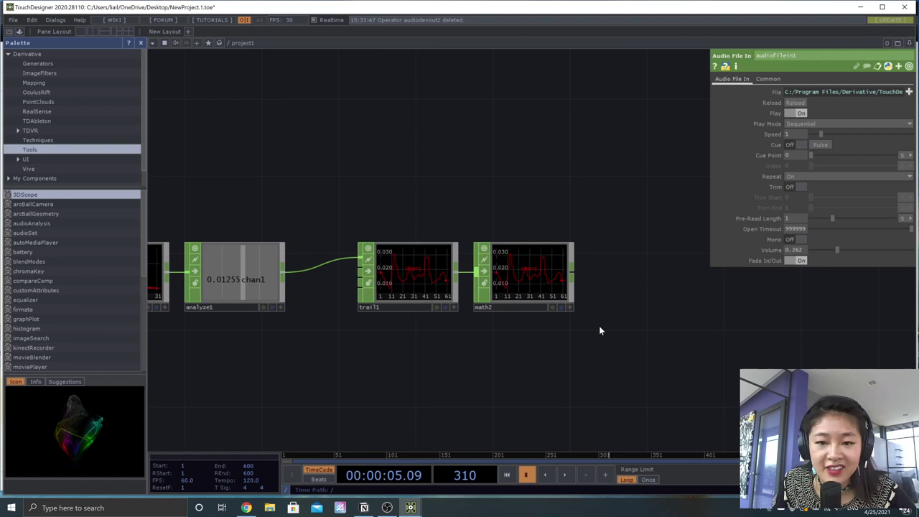
pyautogui.scroll(2, 582, 319)
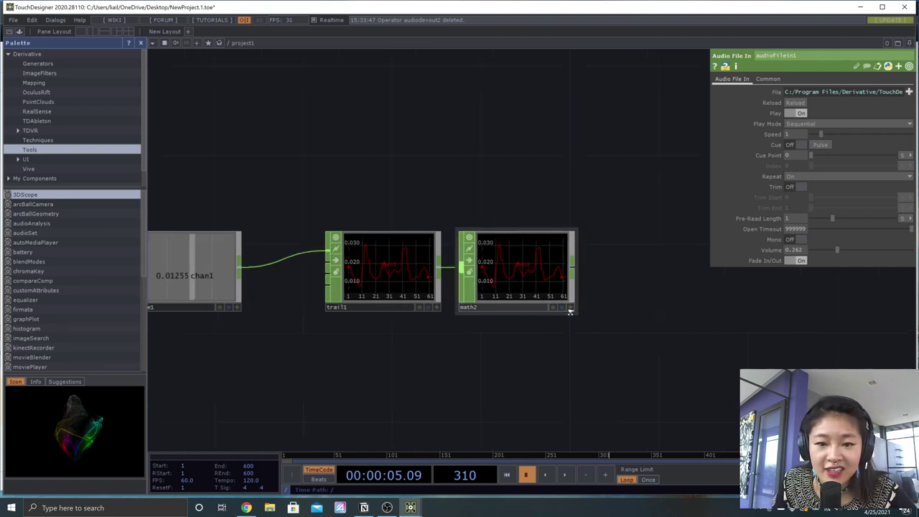
pyautogui.click(362, 280)
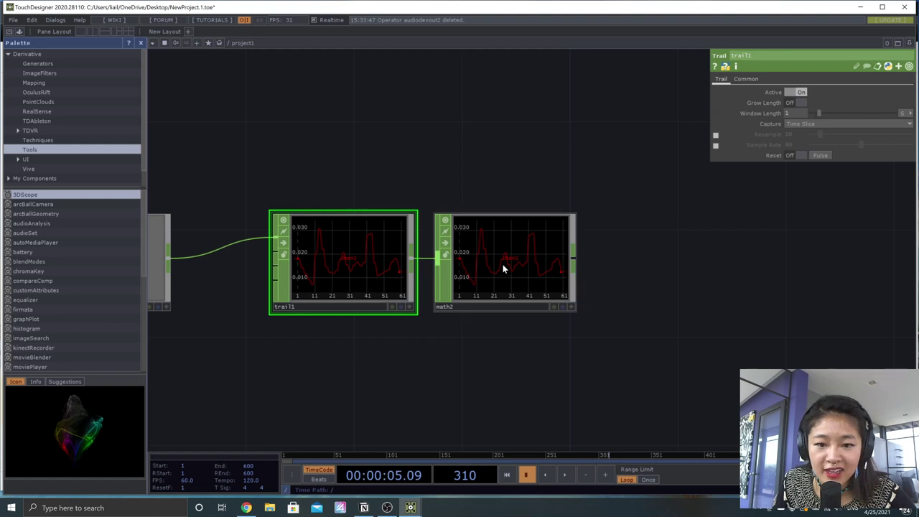
pyautogui.moveTo(502, 267); pyautogui.dragTo(552, 271)
# Step: Set math2's Multiply to 1000 on its Mult-Add page
pyautogui.click(579, 267)
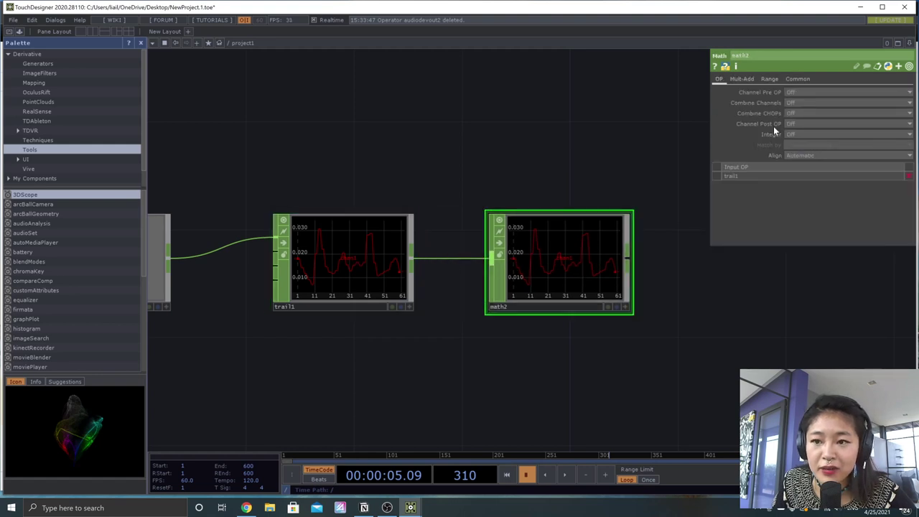
pyautogui.click(744, 79)
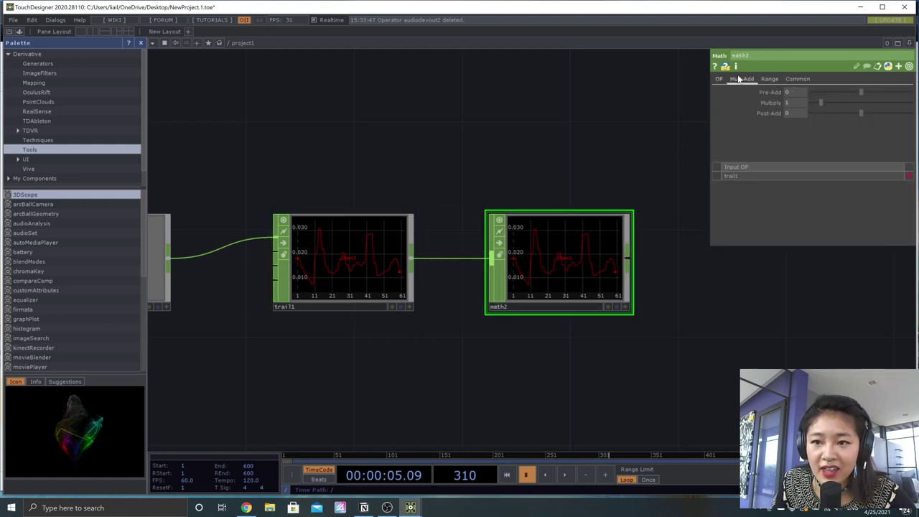
pyautogui.click(793, 103)
pyautogui.write('1000')
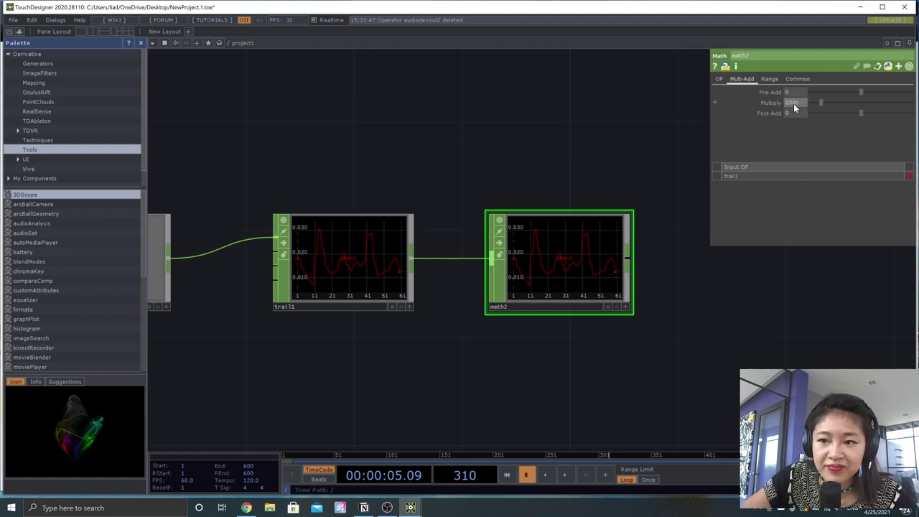
pyautogui.press('Return')
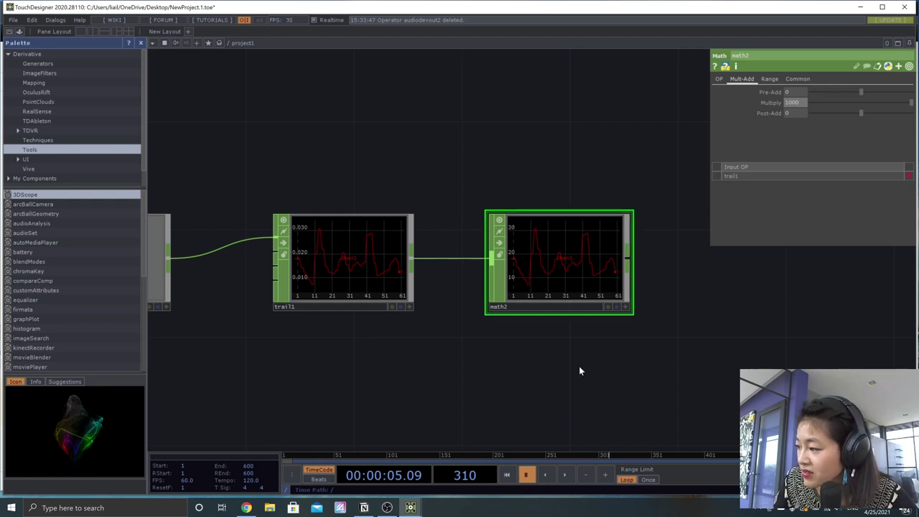
pyautogui.scroll(-6, 562, 374)
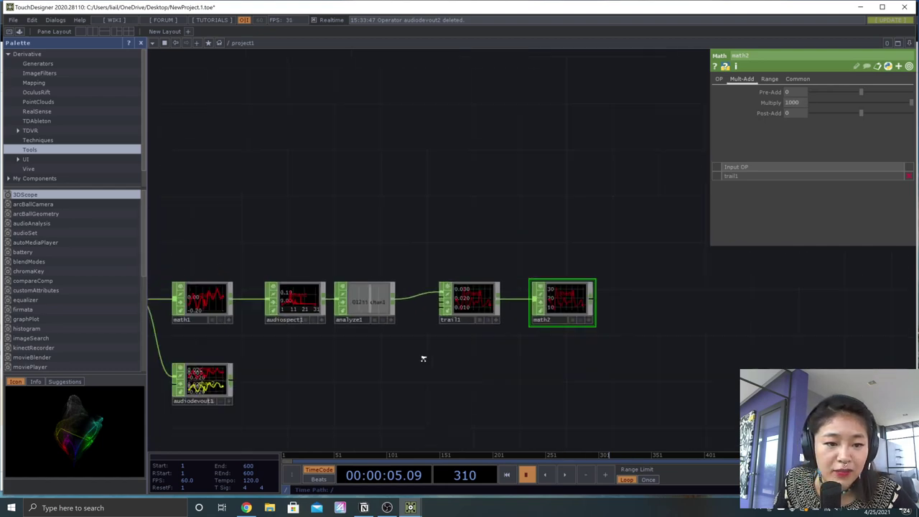
pyautogui.click(429, 305)
pyautogui.scroll(5, 429, 305)
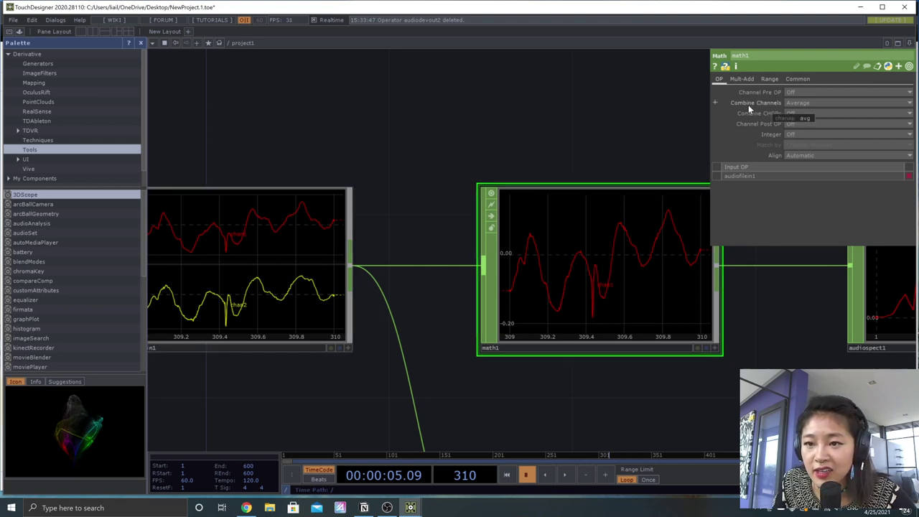
pyautogui.click(809, 102)
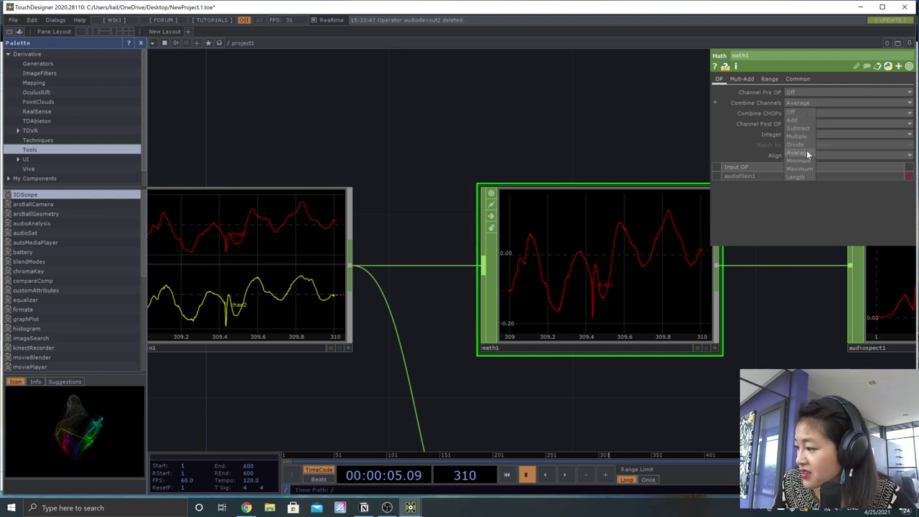
pyautogui.click(806, 153)
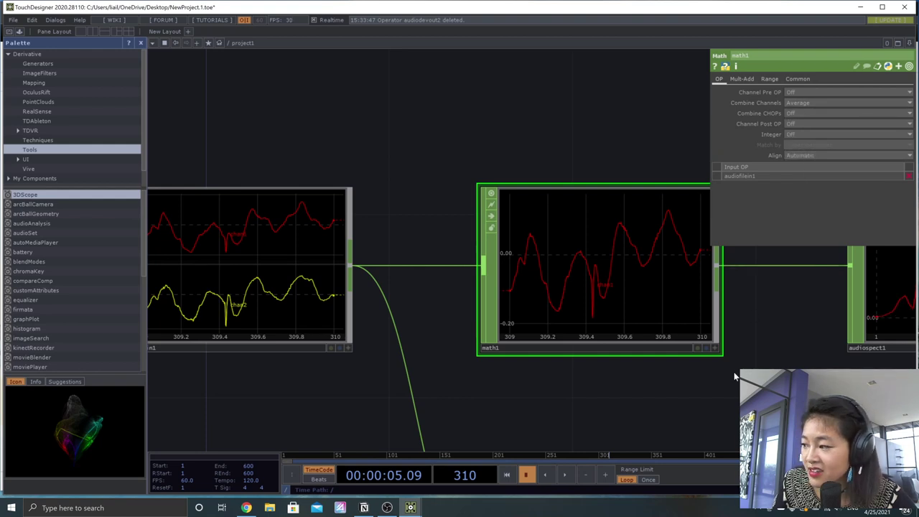
pyautogui.scroll(-8, 523, 380)
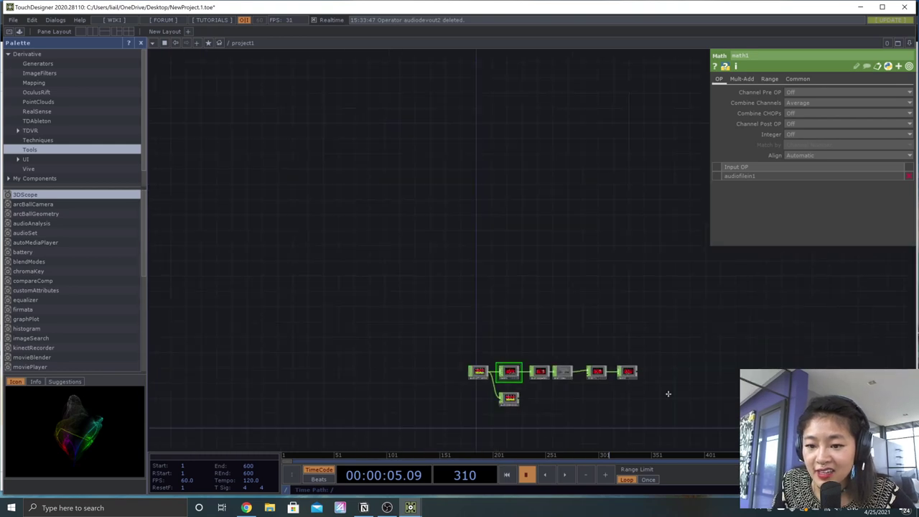
pyautogui.scroll(4, 574, 385)
pyautogui.scroll(5, 430, 342)
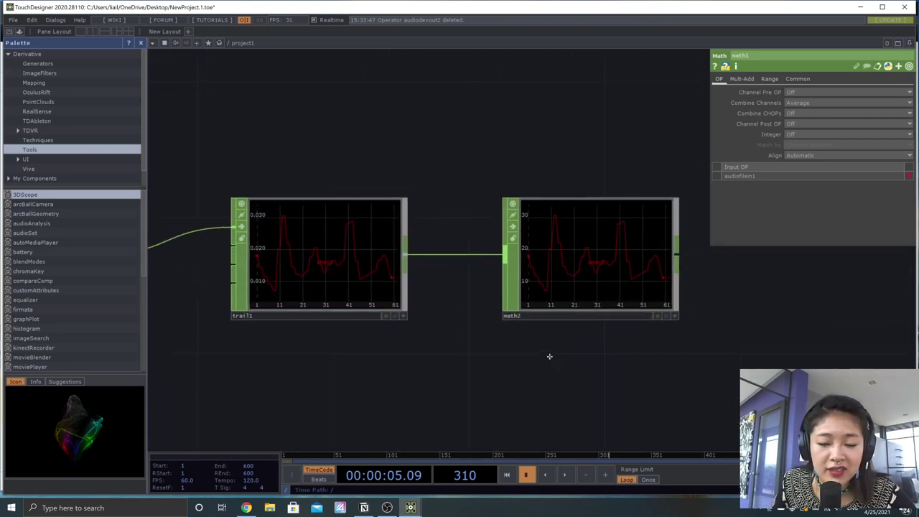
pyautogui.click(590, 261)
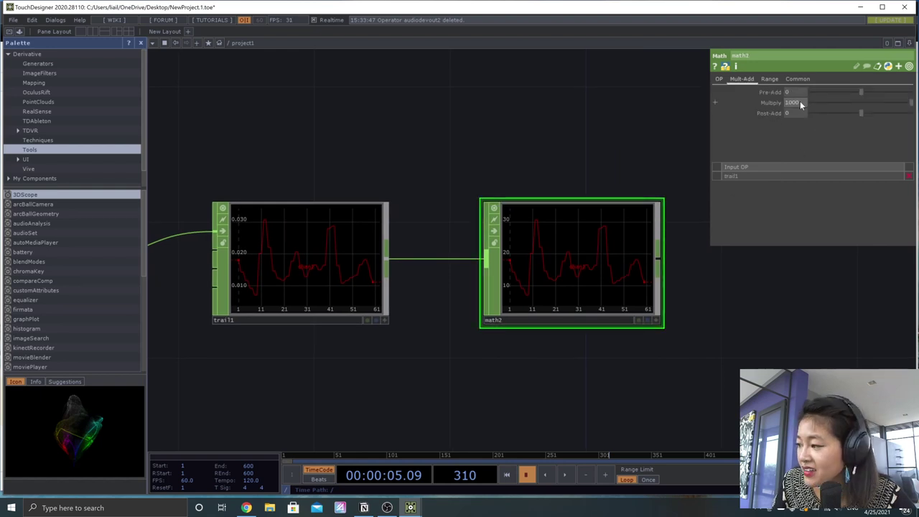
pyautogui.click(257, 224)
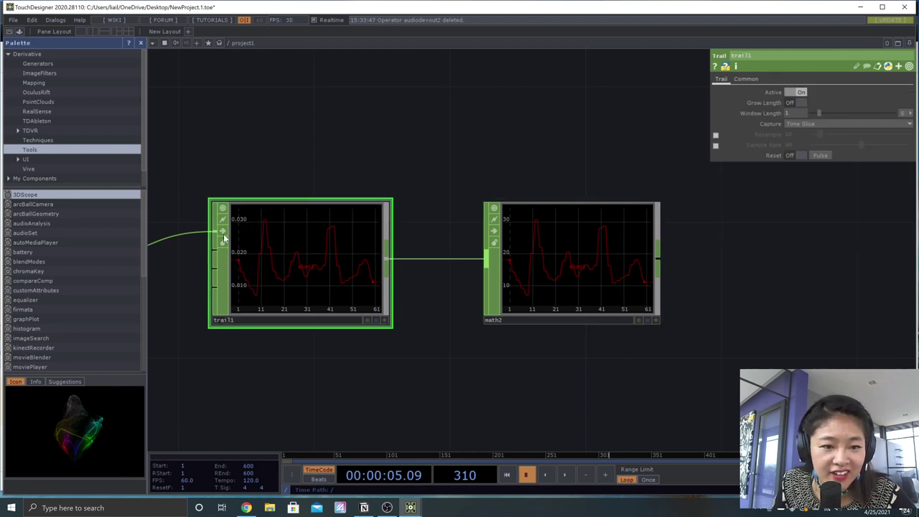
pyautogui.click(549, 249)
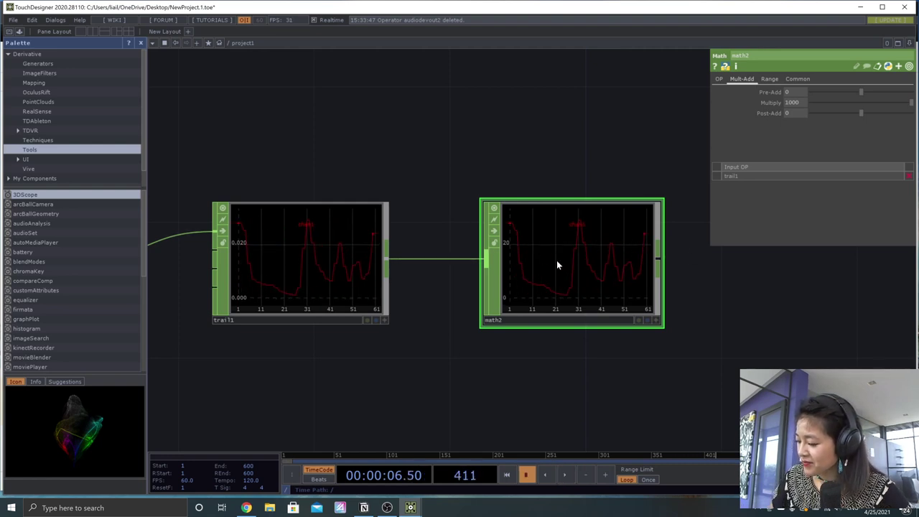
# Step: Add a Limit CHOP, limit1, to the right of math2's output
pyautogui.moveTo(775, 327); pyautogui.dragTo(576, 368)
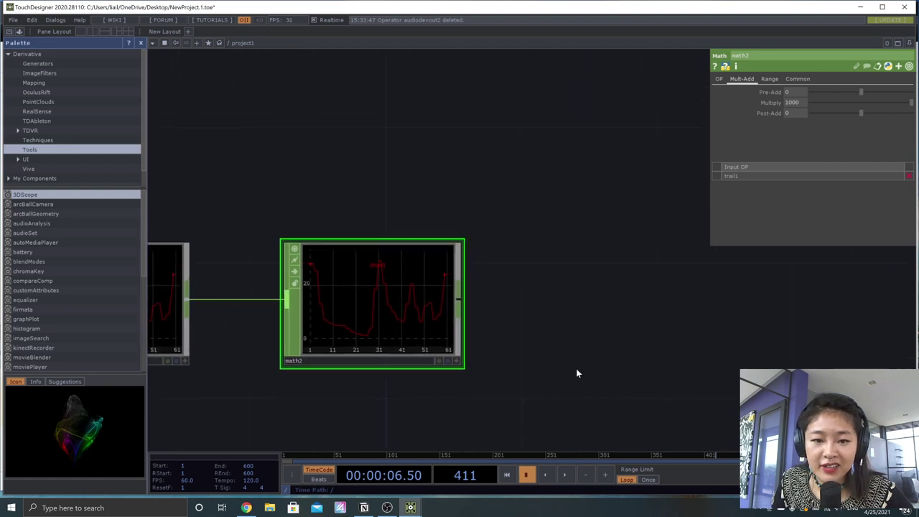
pyautogui.click(460, 303)
pyautogui.click(575, 297)
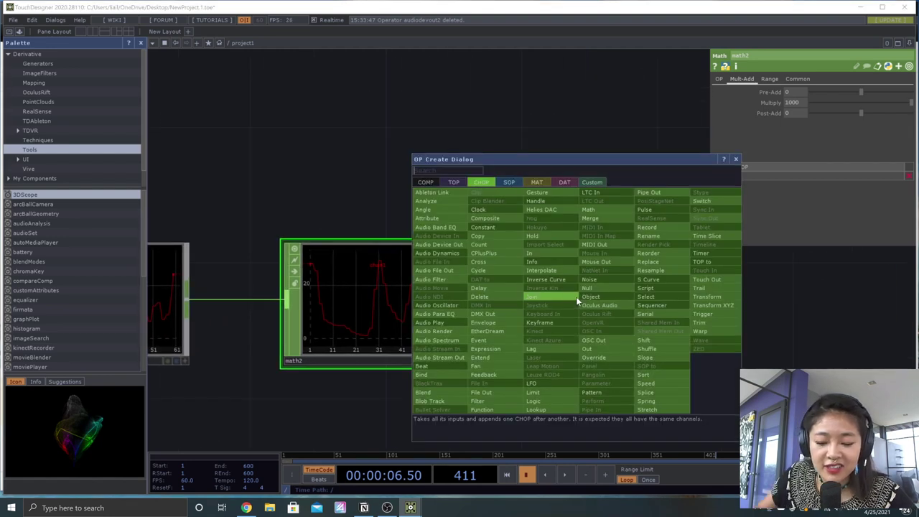
pyautogui.write('limit')
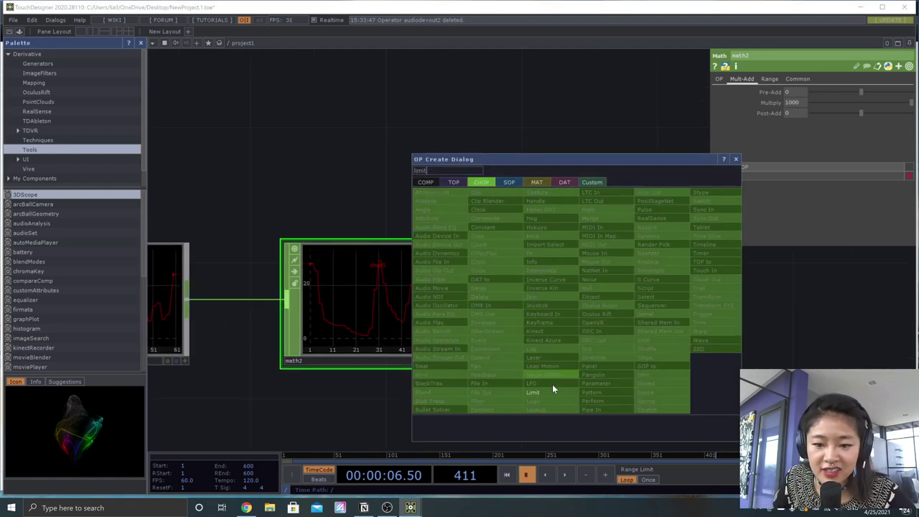
pyautogui.click(542, 392)
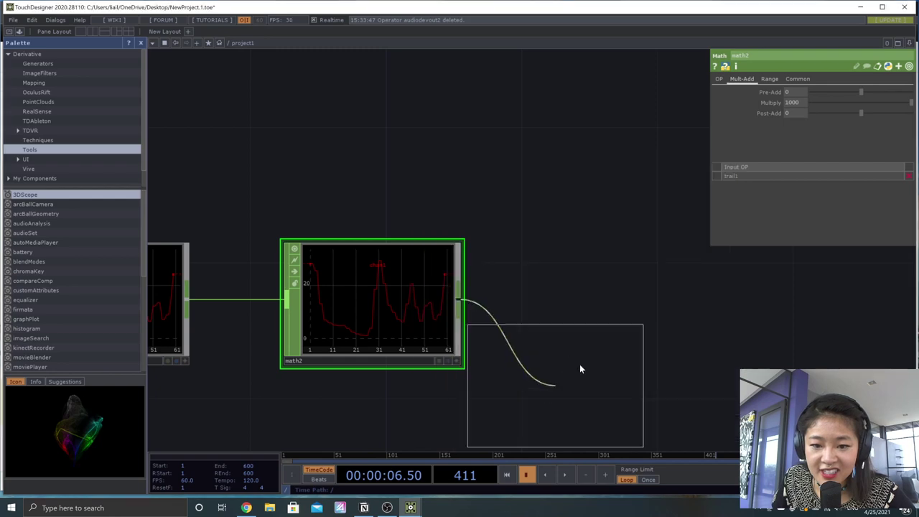
pyautogui.click(610, 299)
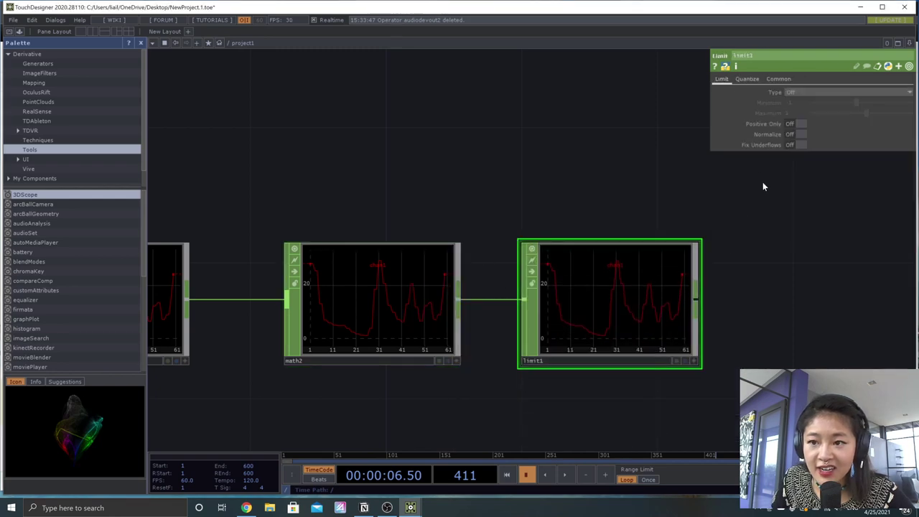
# Step: Set limit1's Type to Clamp
pyautogui.click(804, 92)
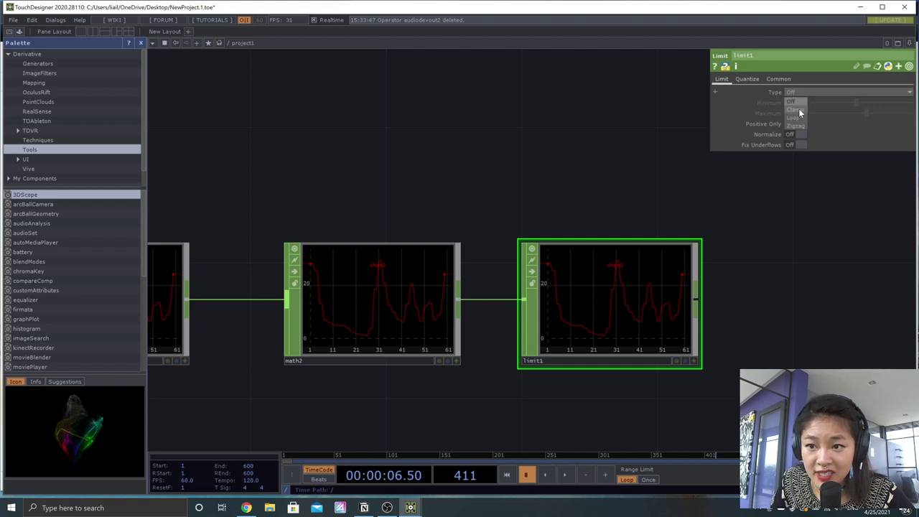
pyautogui.click(798, 110)
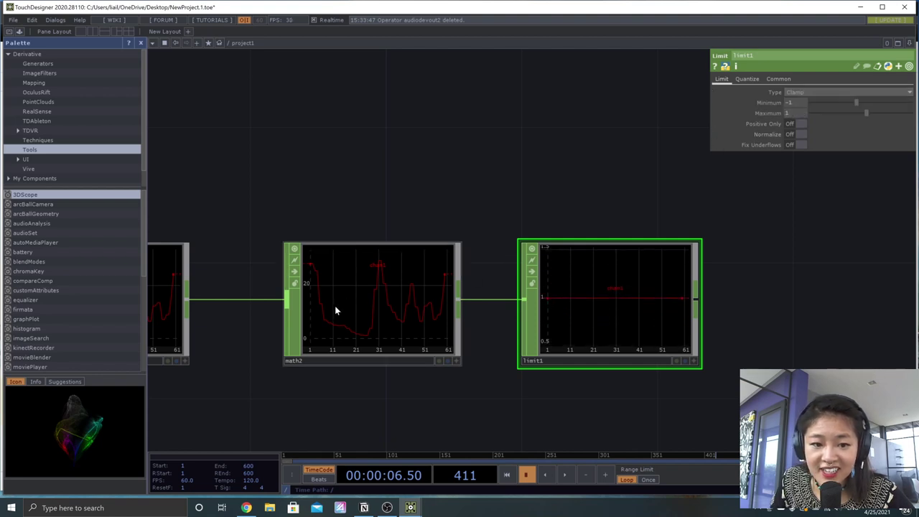
pyautogui.click(398, 294)
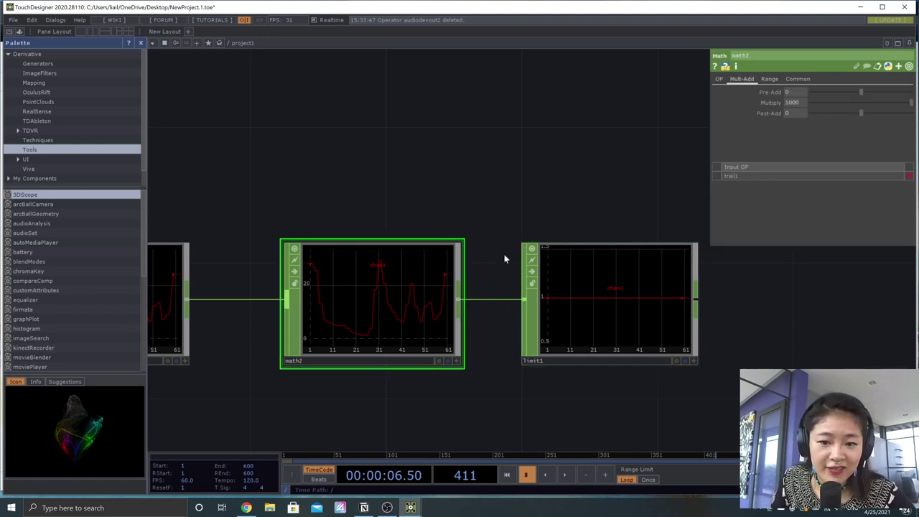
# Step: Play and pause the timeline to watch math2's output update
pyautogui.scroll(5, 338, 314)
pyautogui.press('space')
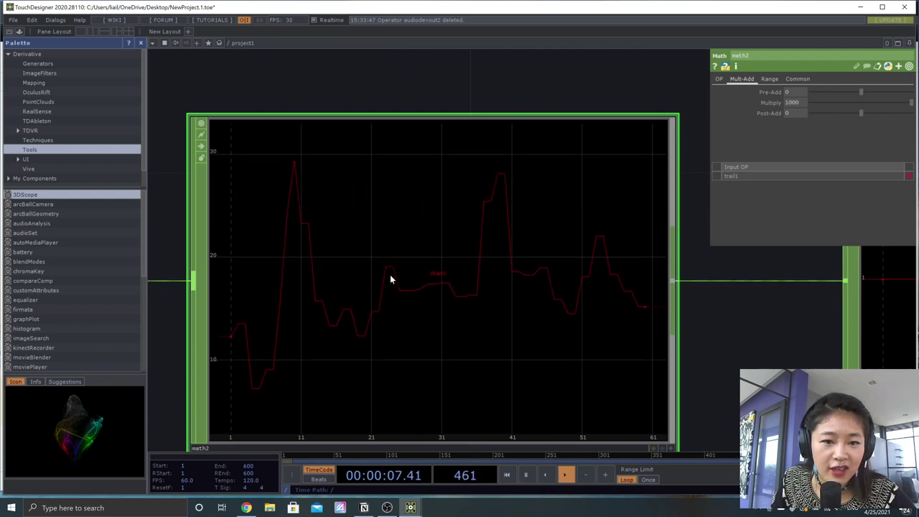
pyautogui.press('space')
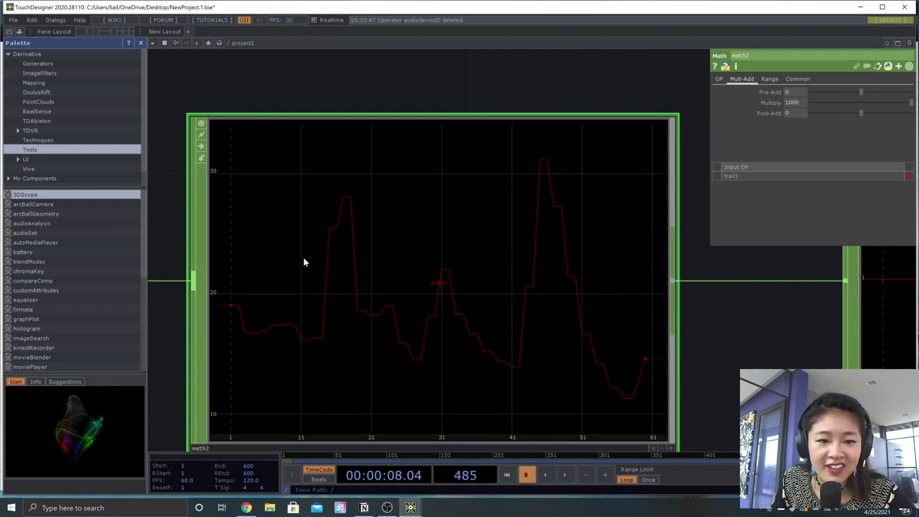
pyautogui.press('space')
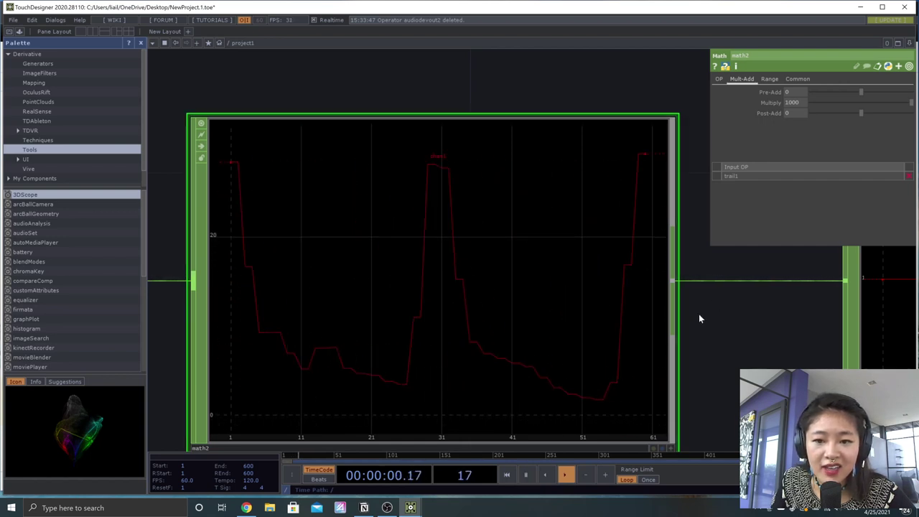
pyautogui.press('space')
pyautogui.scroll(-5, 697, 318)
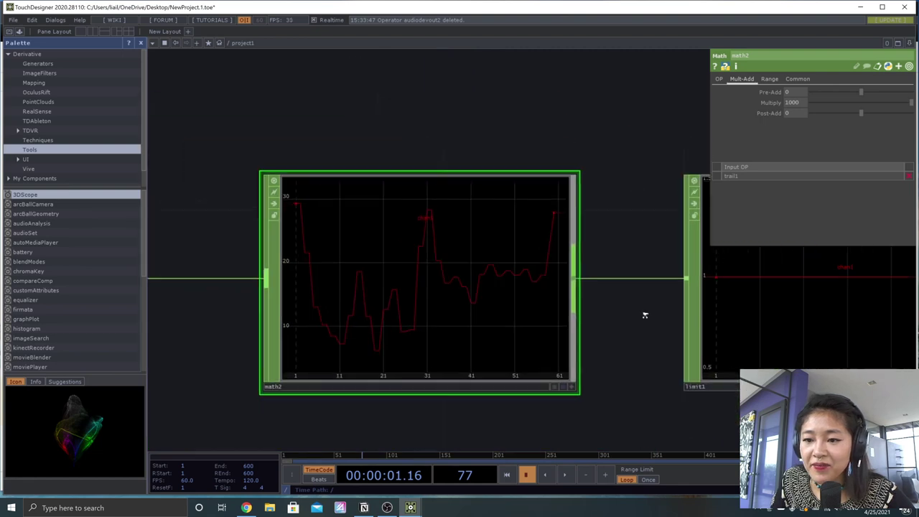
# Step: Set limit1's clamp Minimum to 25
pyautogui.click(798, 323)
pyautogui.moveTo(718, 427); pyautogui.dragTo(579, 394)
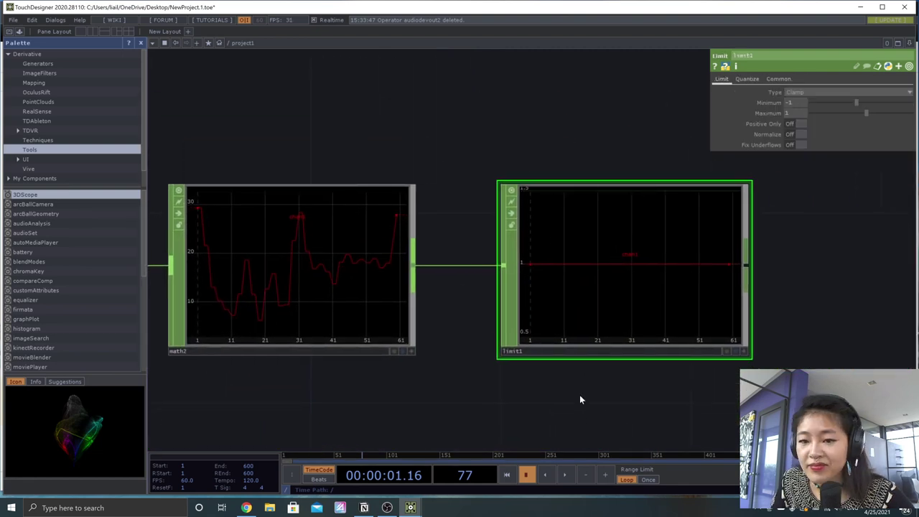
pyautogui.click(774, 104)
pyautogui.press('space')
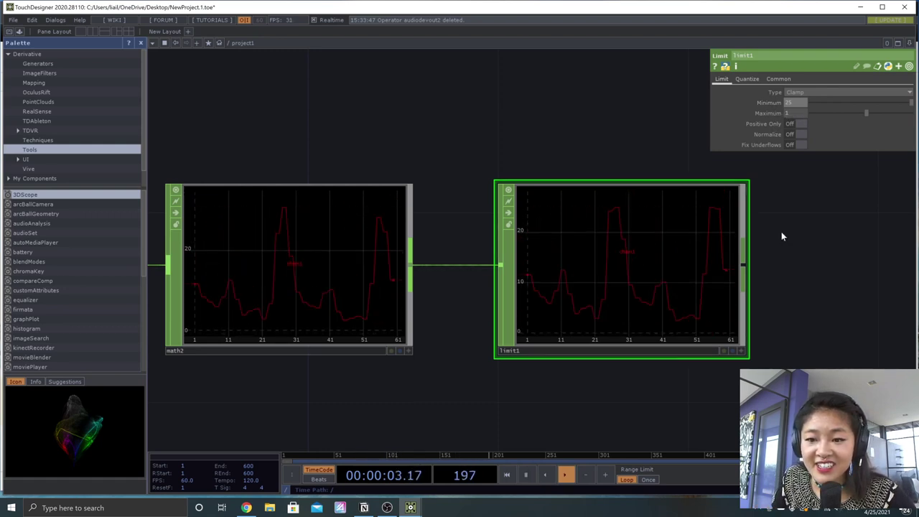
pyautogui.press('space')
pyautogui.scroll(-2, 445, 355)
pyautogui.moveTo(431, 365)
pyautogui.mouseDown()
pyautogui.moveTo(566, 367)
pyautogui.moveTo(437, 374)
pyautogui.mouseUp()
# Step: Delete the existing audiospect1 node
pyautogui.hscroll(-5, 394, 374)
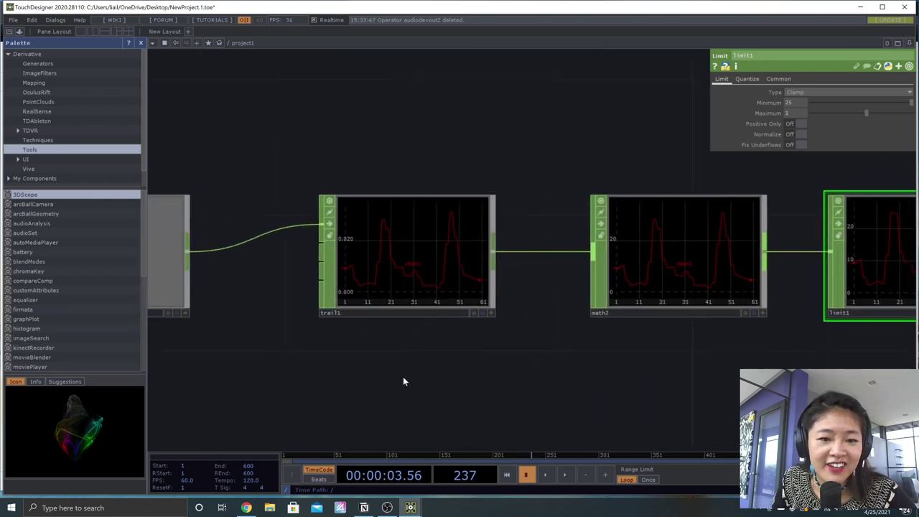
pyautogui.hscroll(-4, 392, 347)
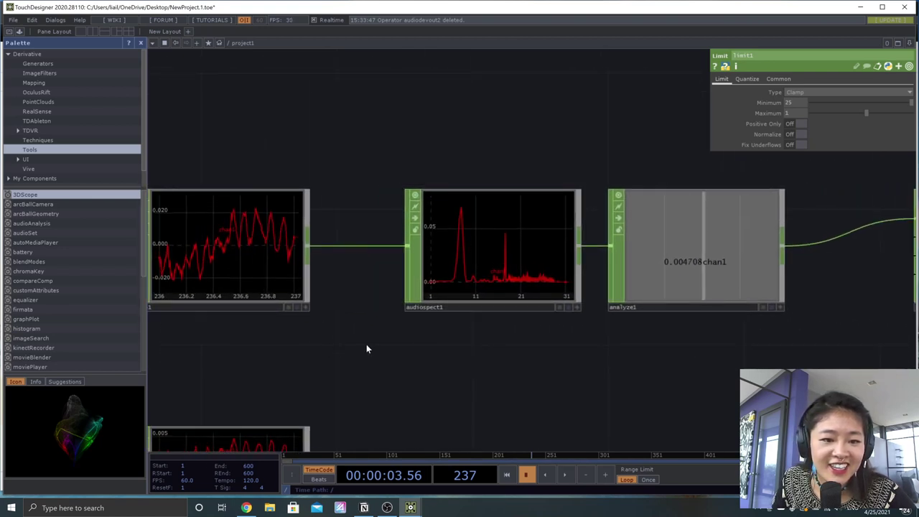
pyautogui.hscroll(-5, 367, 347)
pyautogui.hscroll(4, 443, 340)
pyautogui.scroll(-1, 478, 298)
pyautogui.hscroll(2, 474, 316)
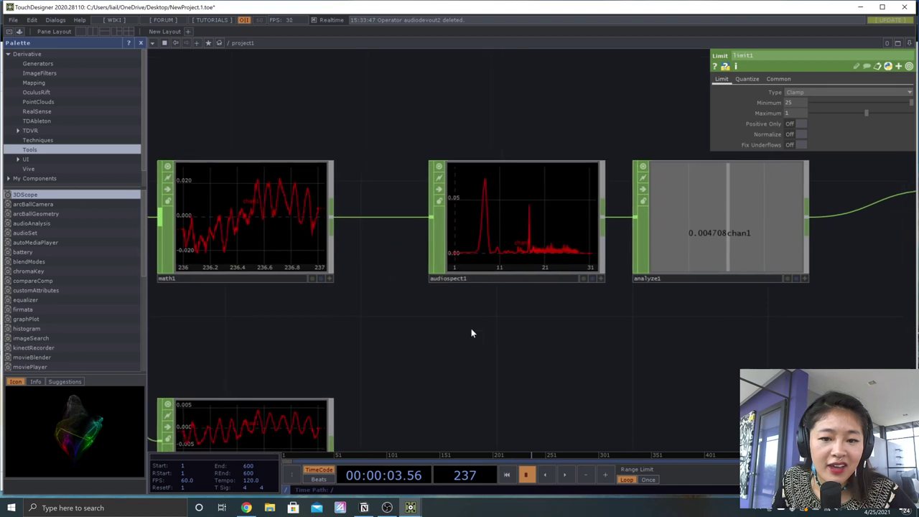
pyautogui.click(544, 245)
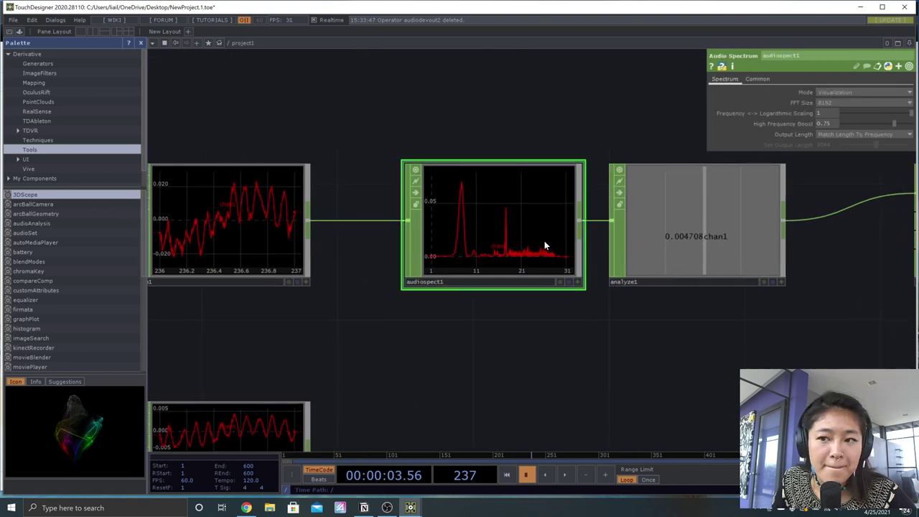
pyautogui.press('Delete')
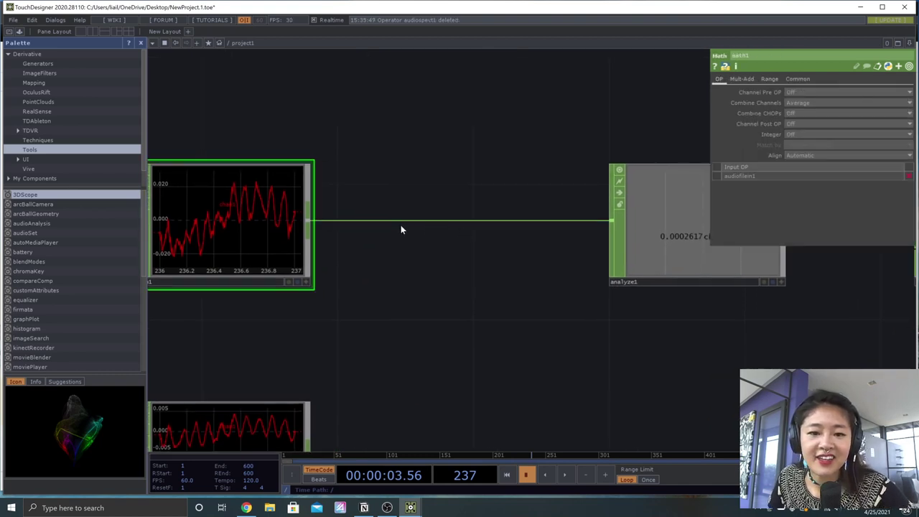
# Step: Insert an Audio Spectrum CHOP on the math1–analyze1 wire
pyautogui.rightClick(420, 223)
pyautogui.click(448, 210)
pyautogui.write('audio')
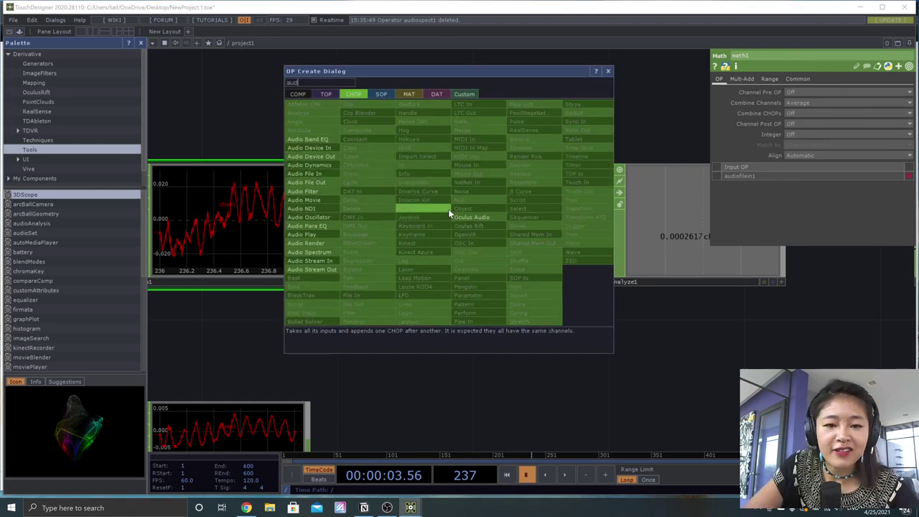
pyautogui.click(330, 252)
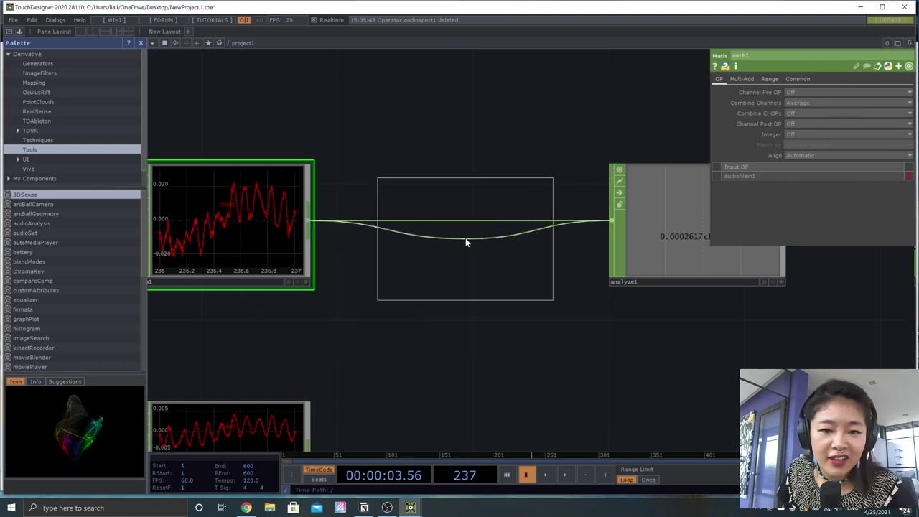
pyautogui.click(476, 229)
# Step: Play the timeline and check trail1's trail settings
pyautogui.moveTo(695, 310); pyautogui.dragTo(635, 299)
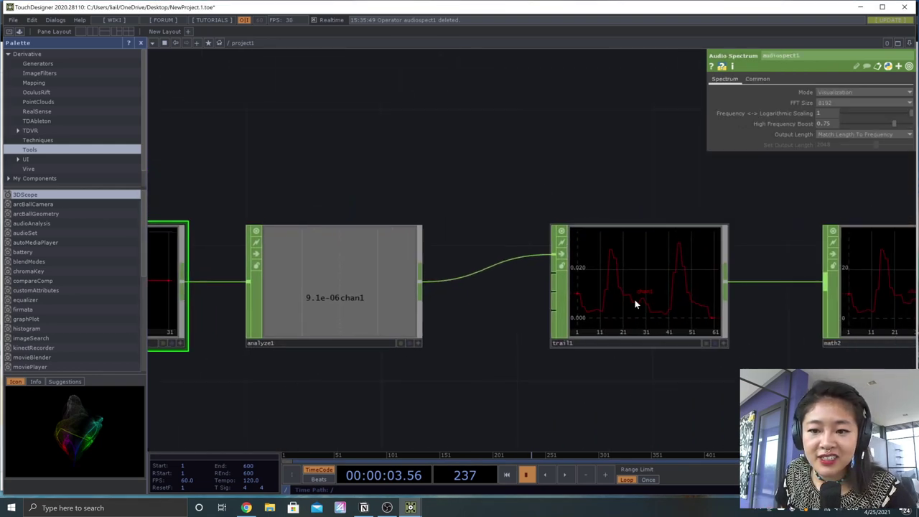
pyautogui.press('space')
pyautogui.moveTo(756, 351); pyautogui.dragTo(318, 358)
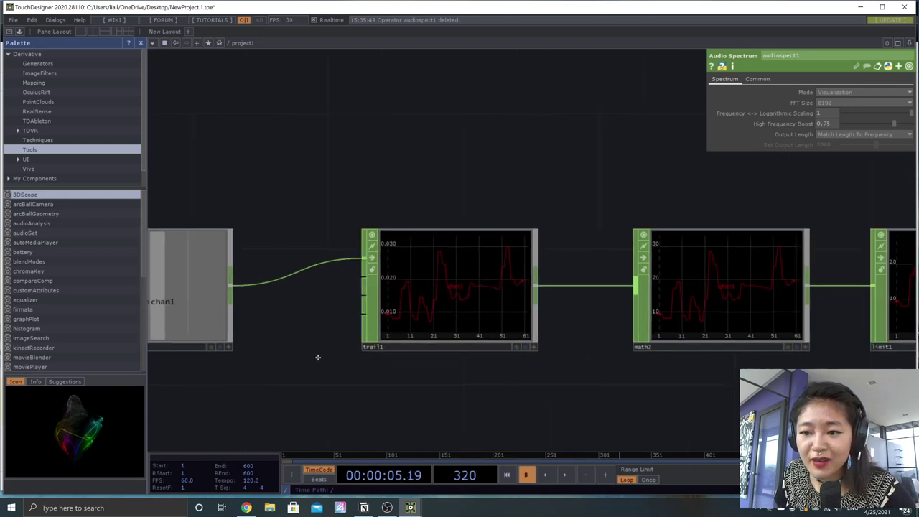
pyautogui.moveTo(397, 365); pyautogui.dragTo(508, 367)
pyautogui.click(336, 296)
pyautogui.press('space')
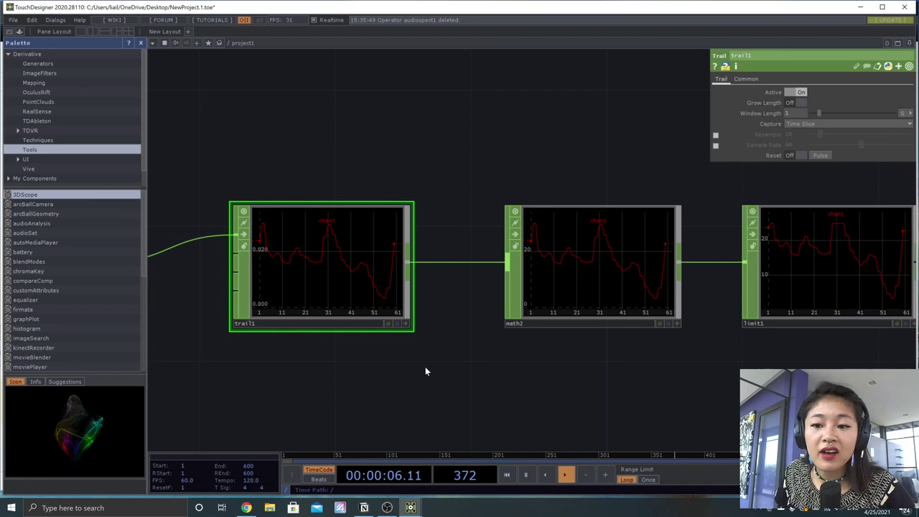
pyautogui.press('space')
# Step: Pan back to the start of the chain and select audiofilein1
pyautogui.moveTo(413, 371); pyautogui.dragTo(600, 349)
pyautogui.scroll(-3, 600, 349)
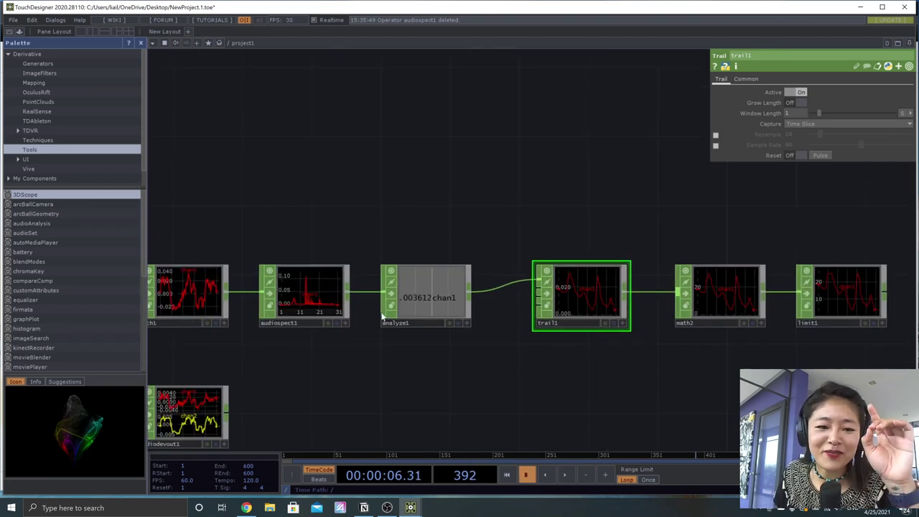
pyautogui.moveTo(351, 347); pyautogui.dragTo(426, 344)
pyautogui.moveTo(197, 311); pyautogui.dragTo(287, 321)
# Step: Slide audiofilein1's Volume to 0 and back up, then enter 0.15
pyautogui.press('space')
pyautogui.moveTo(843, 252); pyautogui.dragTo(810, 249)
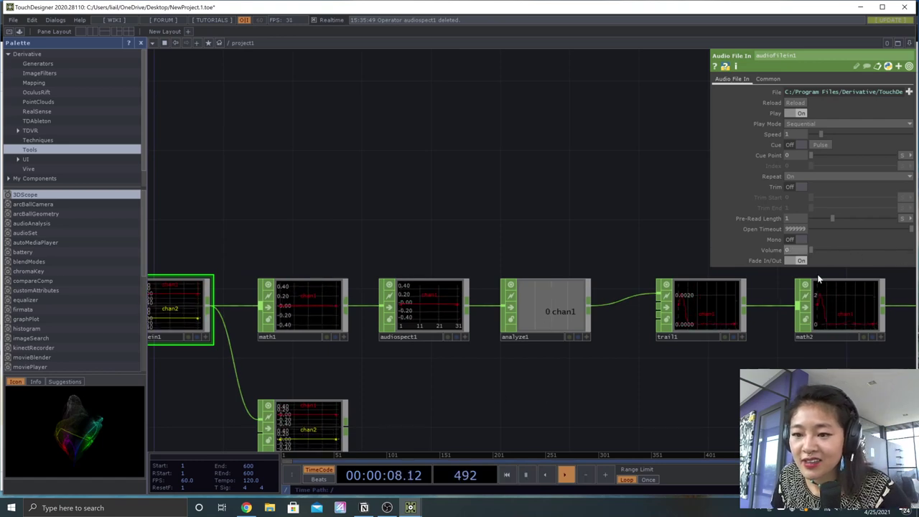
pyautogui.press('space')
pyautogui.moveTo(811, 249); pyautogui.dragTo(839, 250)
pyautogui.press('space')
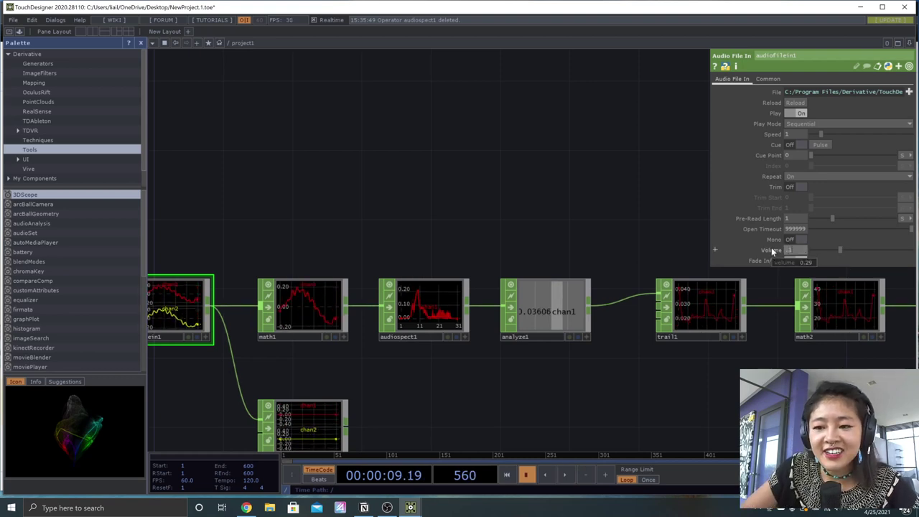
pyautogui.write('5')
pyautogui.press('Return')
pyautogui.moveTo(584, 359); pyautogui.dragTo(433, 371)
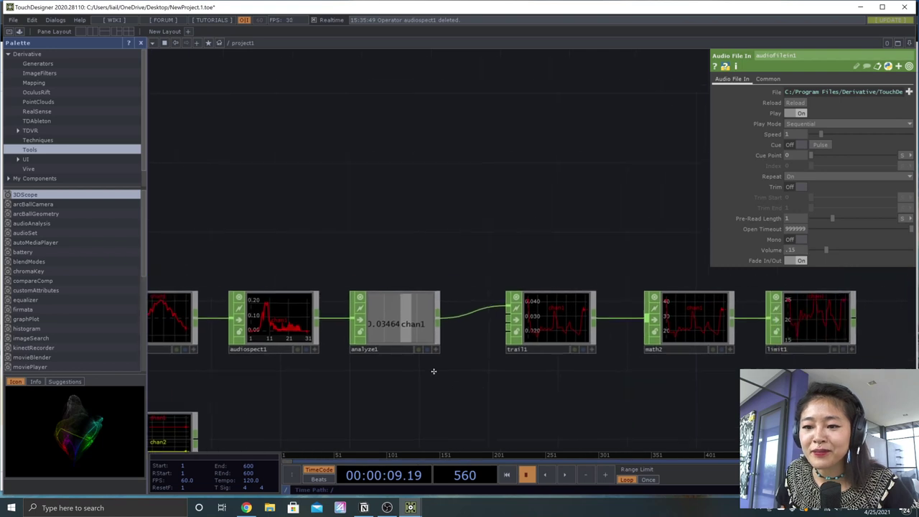
pyautogui.scroll(5, 657, 363)
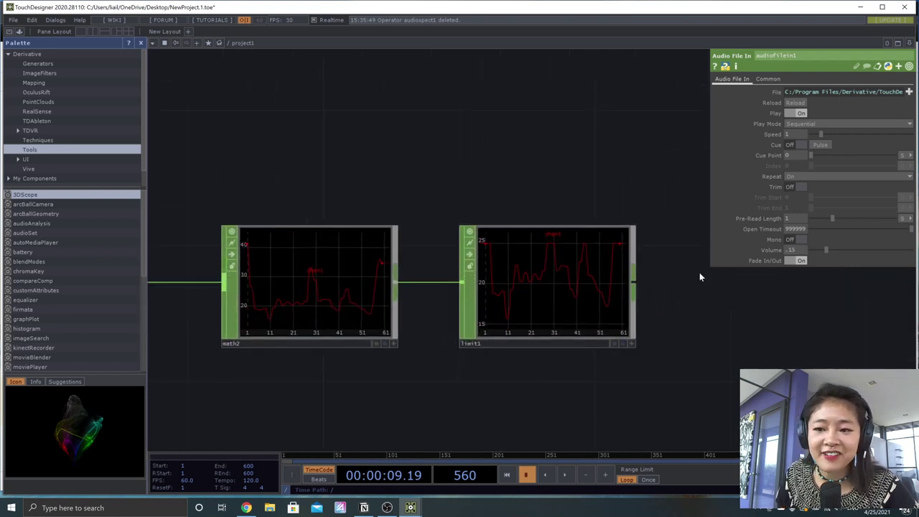
# Step: Select limit1 to display its Limit parameters
pyautogui.click(544, 285)
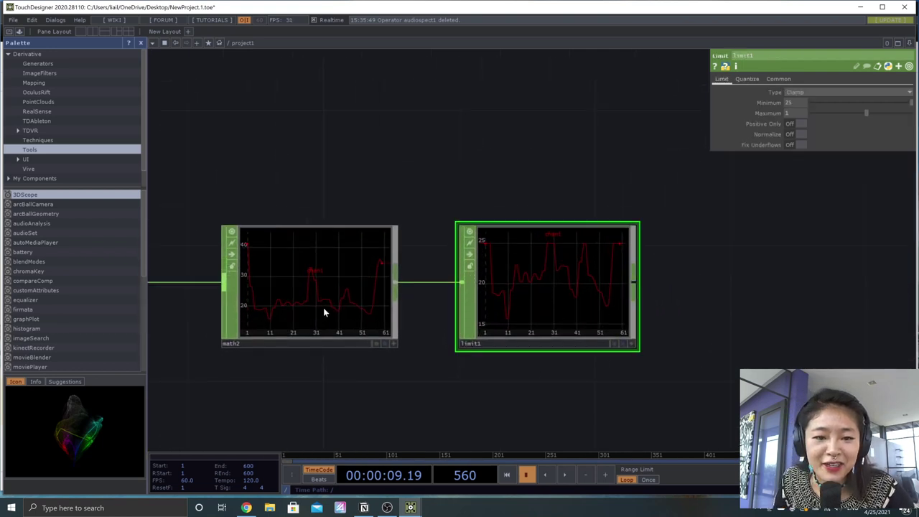
pyautogui.click(323, 307)
pyautogui.click(573, 303)
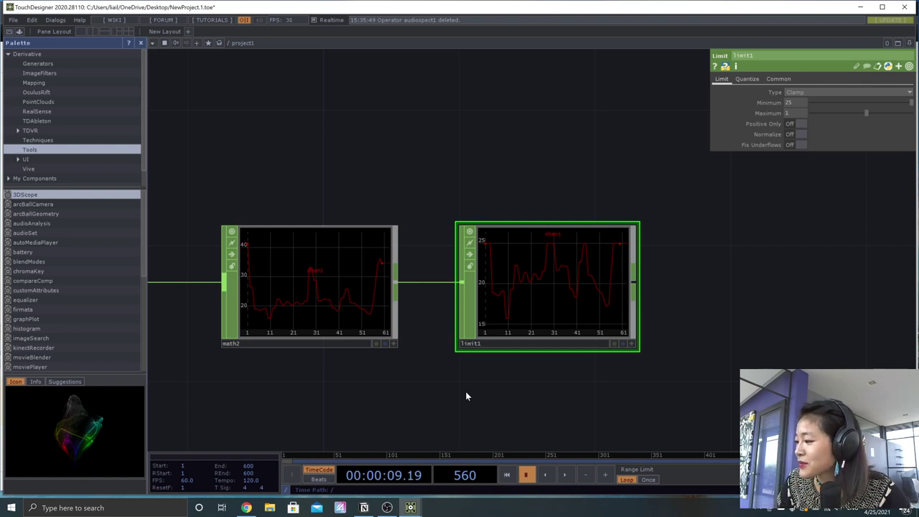
pyautogui.scroll(-5, 465, 391)
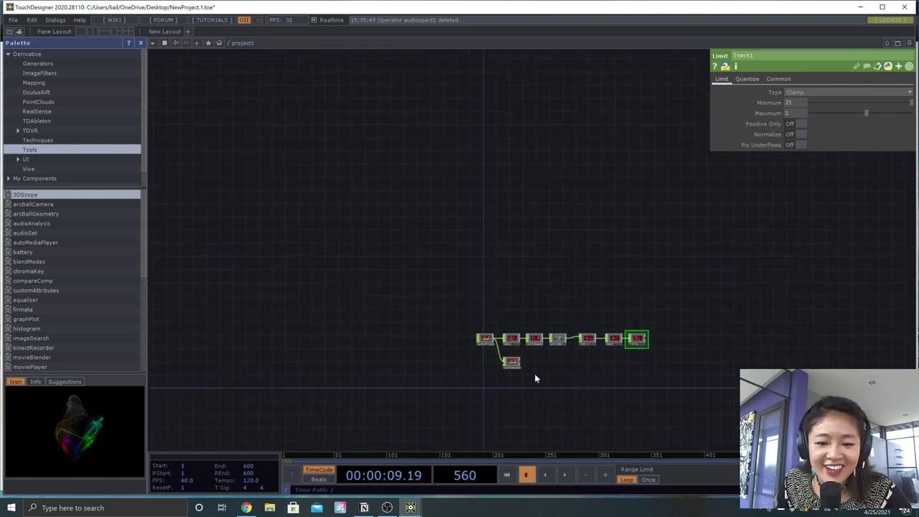
pyautogui.scroll(5, 534, 378)
# Step: Move audiodevout1 down beside the audio file chain and reframe the network
pyautogui.moveTo(520, 283); pyautogui.dragTo(435, 390)
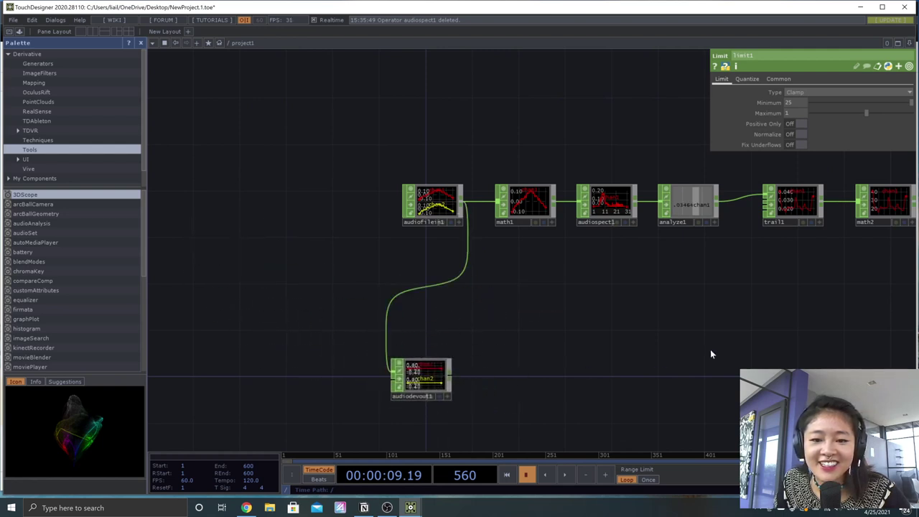
pyautogui.moveTo(710, 353); pyautogui.dragTo(189, 347)
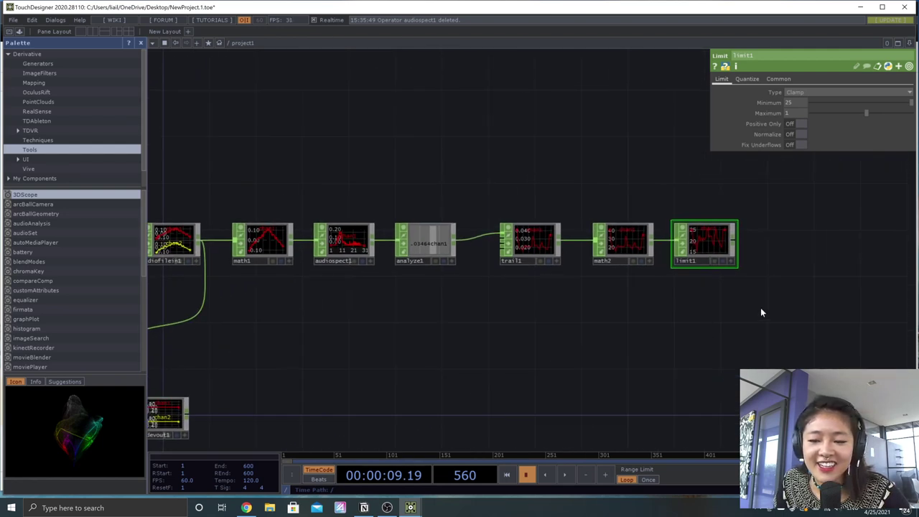
pyautogui.scroll(4, 671, 304)
pyautogui.scroll(-4, 776, 237)
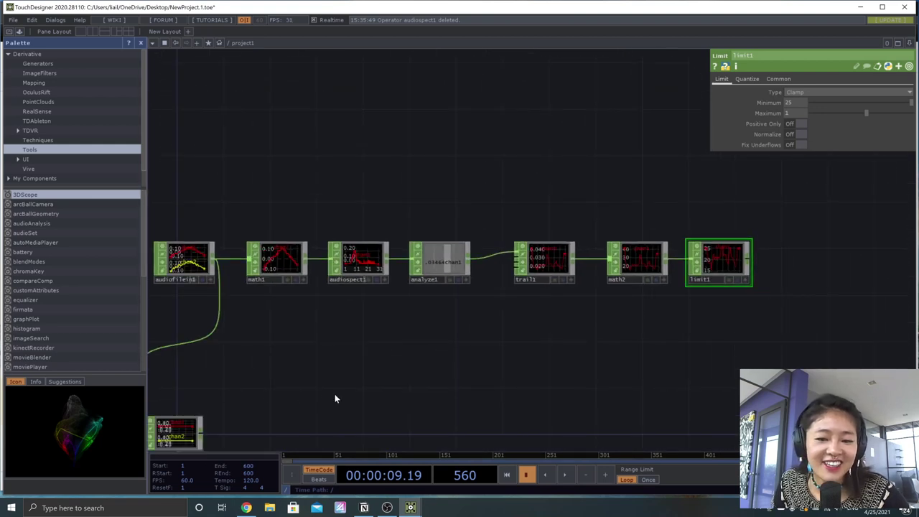
pyautogui.scroll(4, 445, 367)
pyautogui.scroll(1, 572, 250)
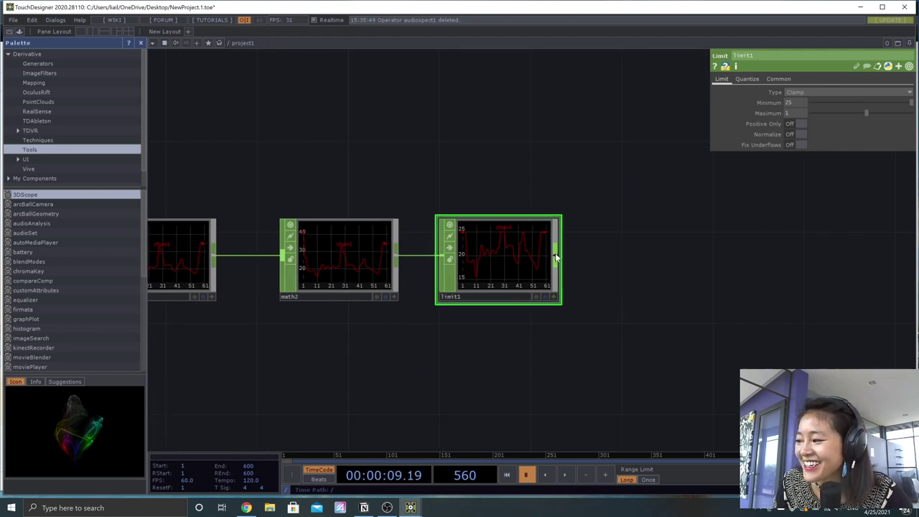
pyautogui.scroll(1, 471, 280)
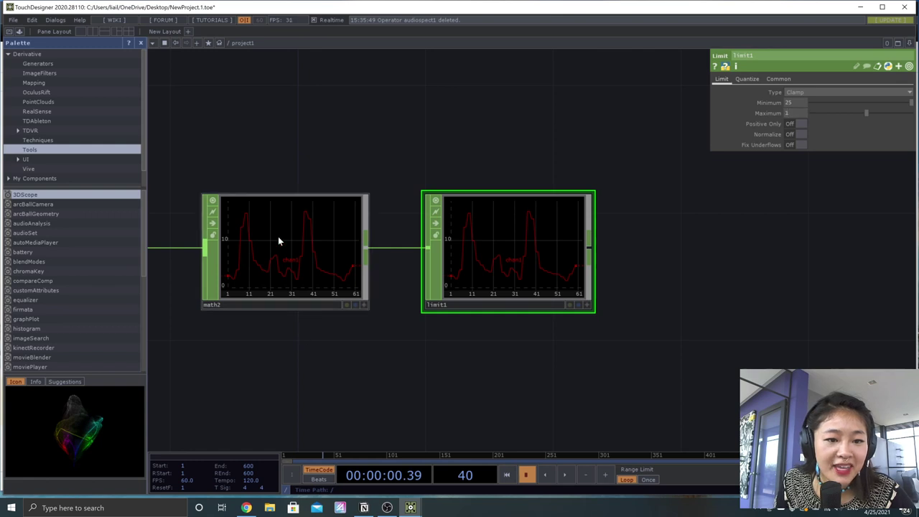
# Step: Set limit1's Maximum to 20
pyautogui.scroll(2, 279, 239)
pyautogui.press('space')
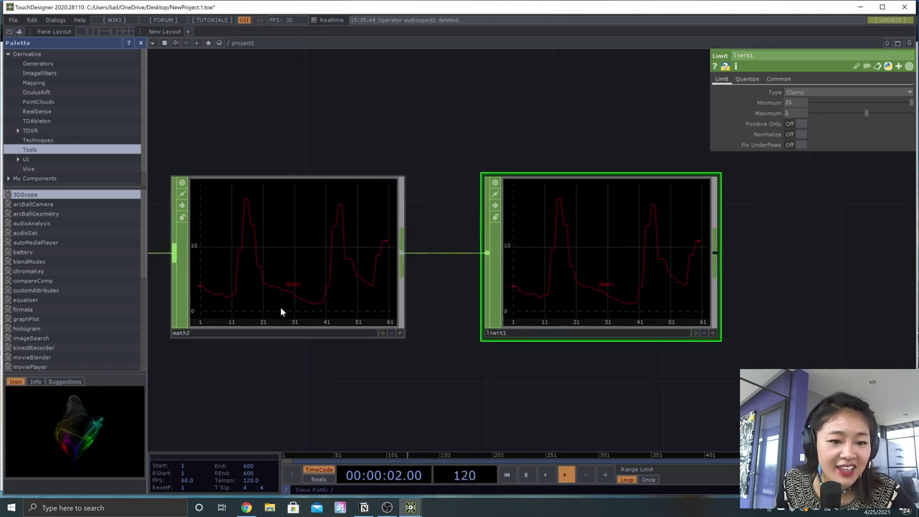
pyautogui.press('space')
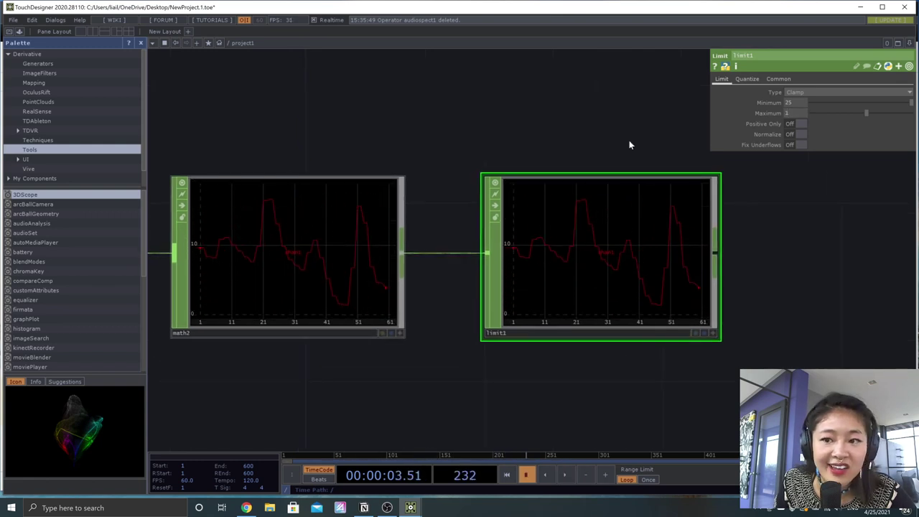
pyautogui.click(785, 113)
pyautogui.write('20')
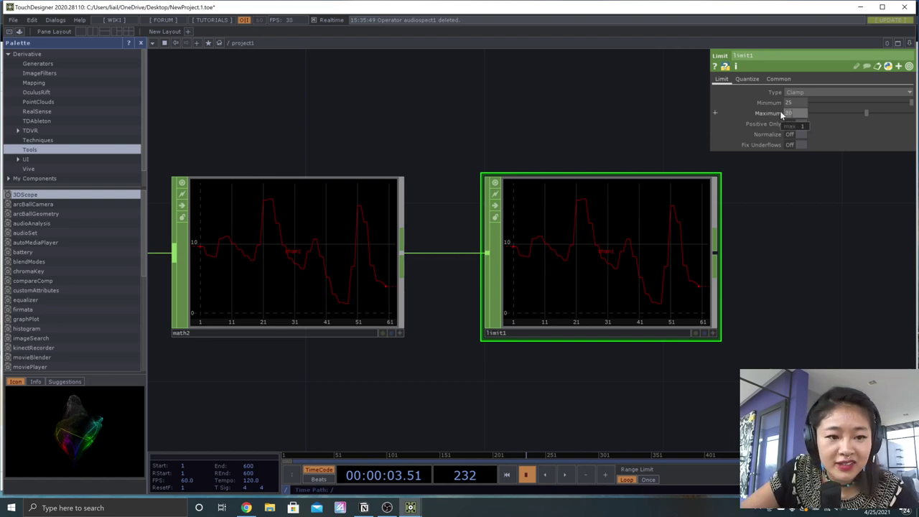
pyautogui.press('Return')
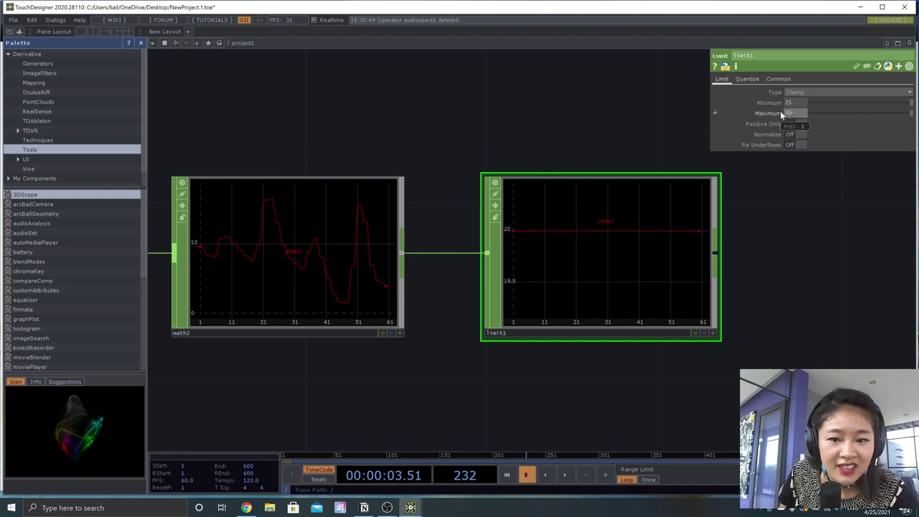
# Step: Set limit1's Minimum to 10, then raise it to 11, replaying to compare
pyautogui.press('space')
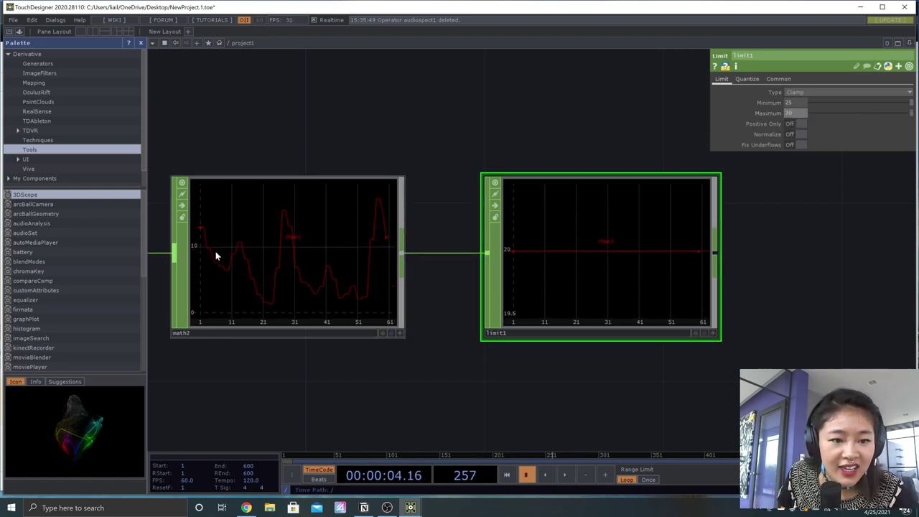
pyautogui.click(796, 103)
pyautogui.write('10')
pyautogui.press('Return')
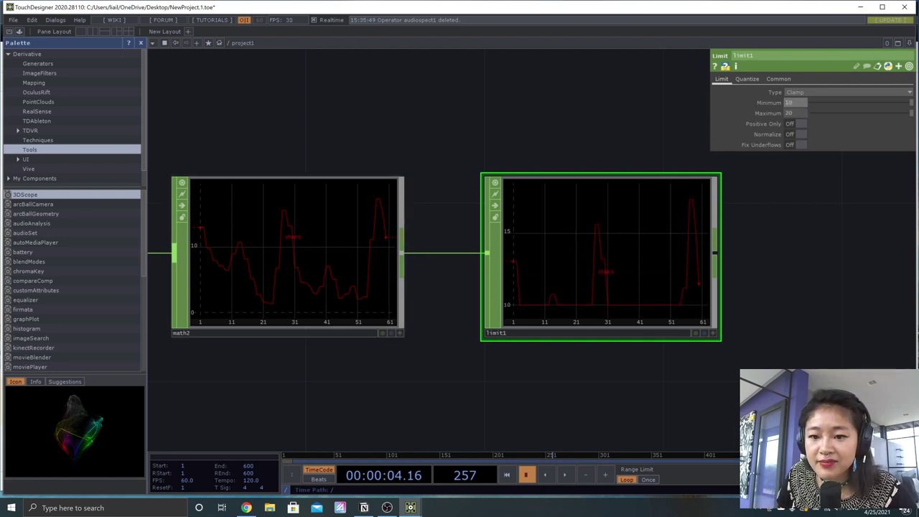
pyautogui.press('space')
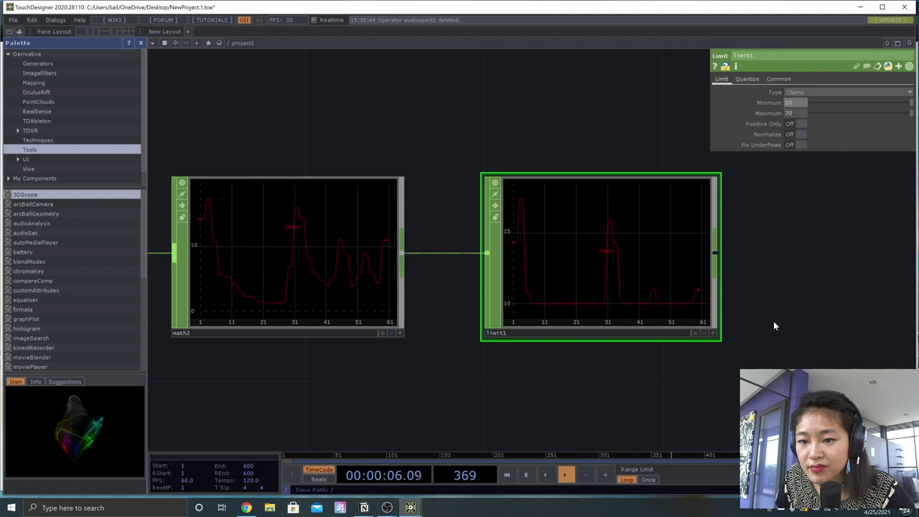
pyautogui.press('space')
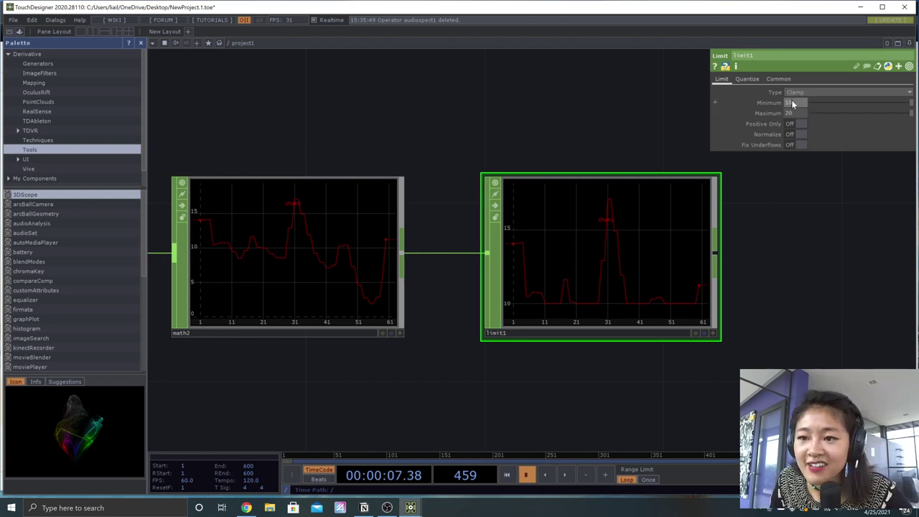
pyautogui.moveTo(793, 90); pyautogui.dragTo(796, 109, button='middle')
pyautogui.press('space')
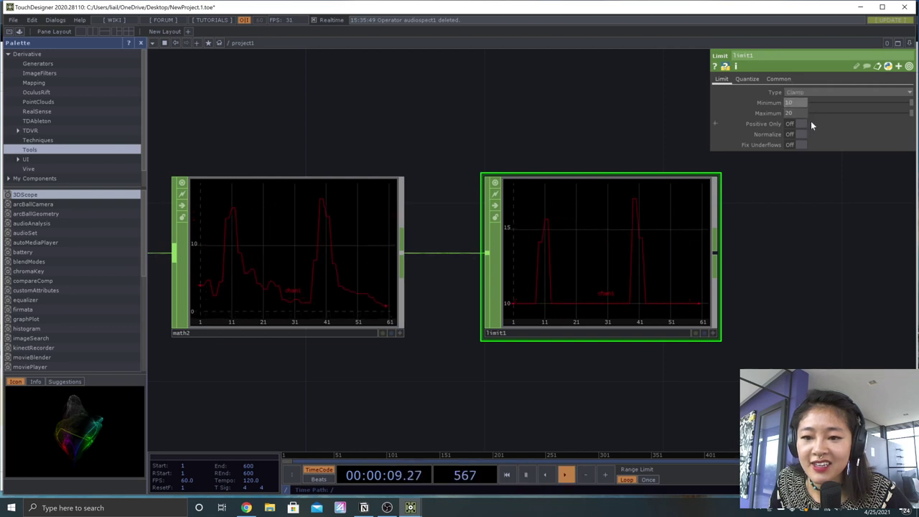
pyautogui.press('space')
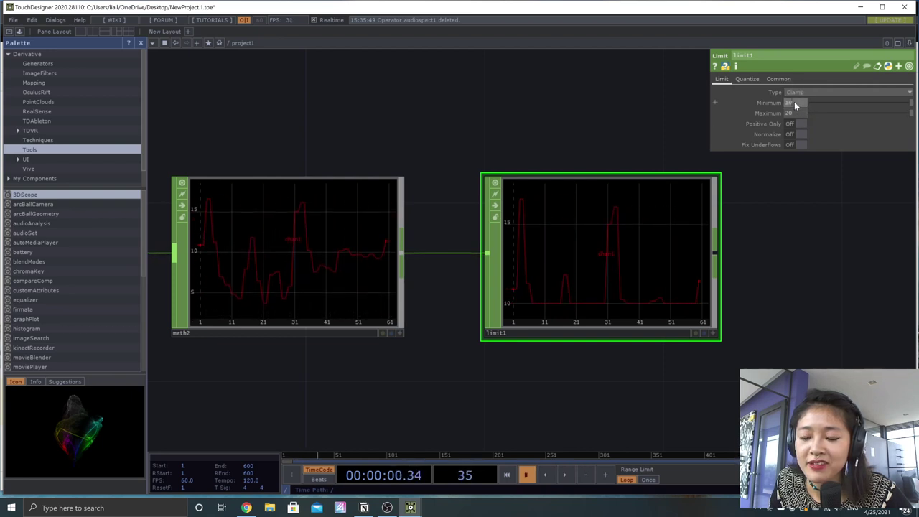
pyautogui.moveTo(793, 94); pyautogui.dragTo(793, 99, button='middle')
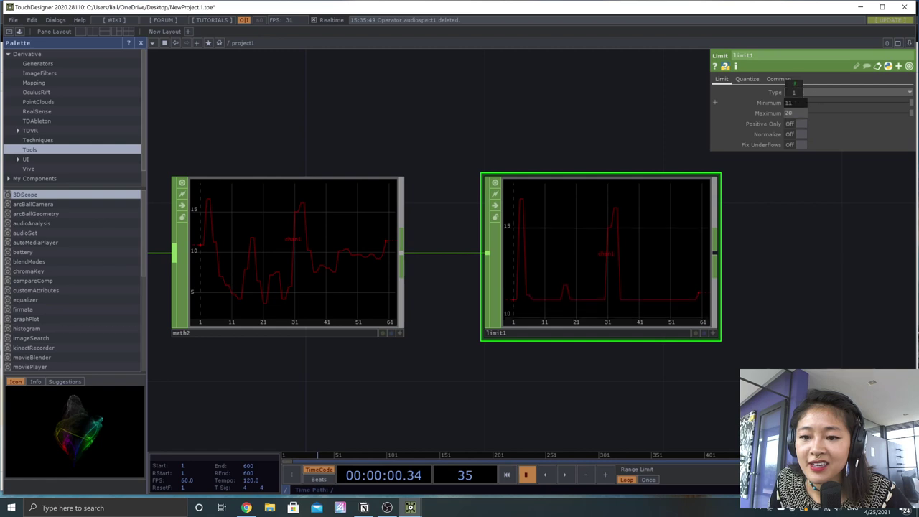
pyautogui.press('space')
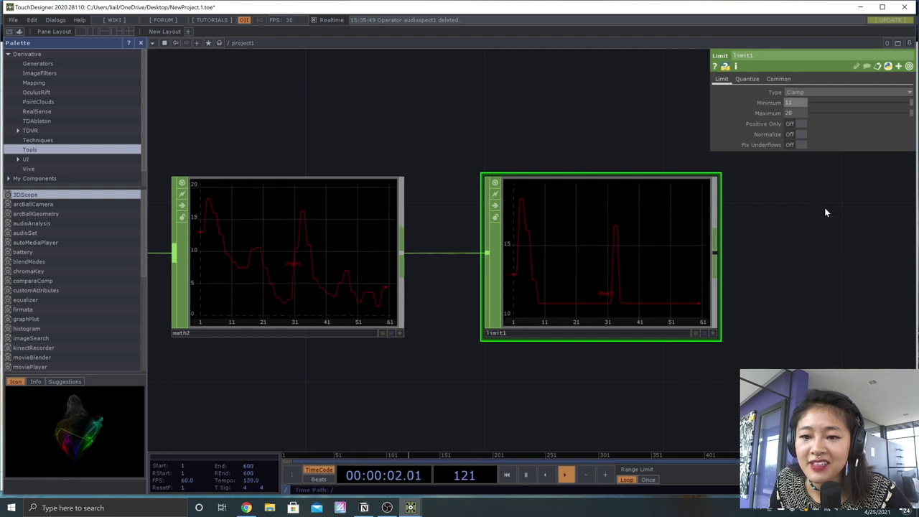
pyautogui.press('space')
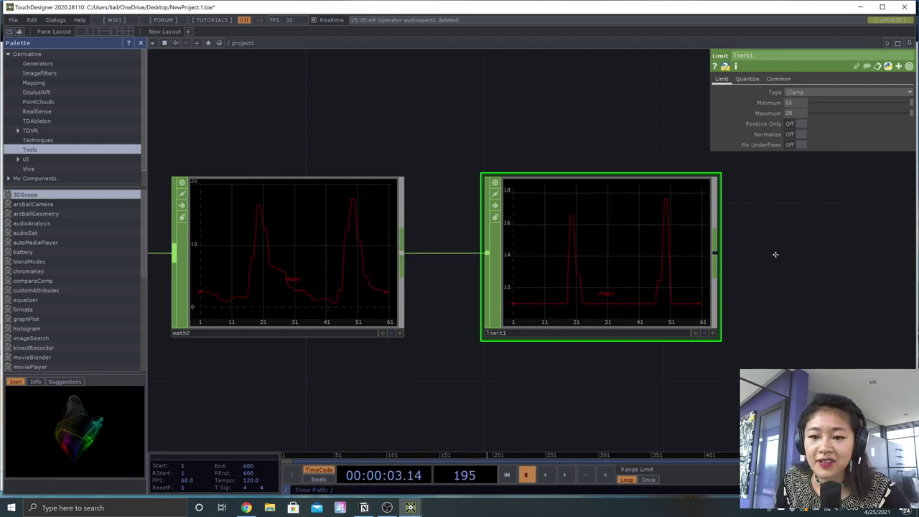
# Step: Frame math2 and limit1 side by side in the network
pyautogui.moveTo(775, 254); pyautogui.dragTo(637, 260)
pyautogui.moveTo(710, 279); pyautogui.dragTo(719, 258)
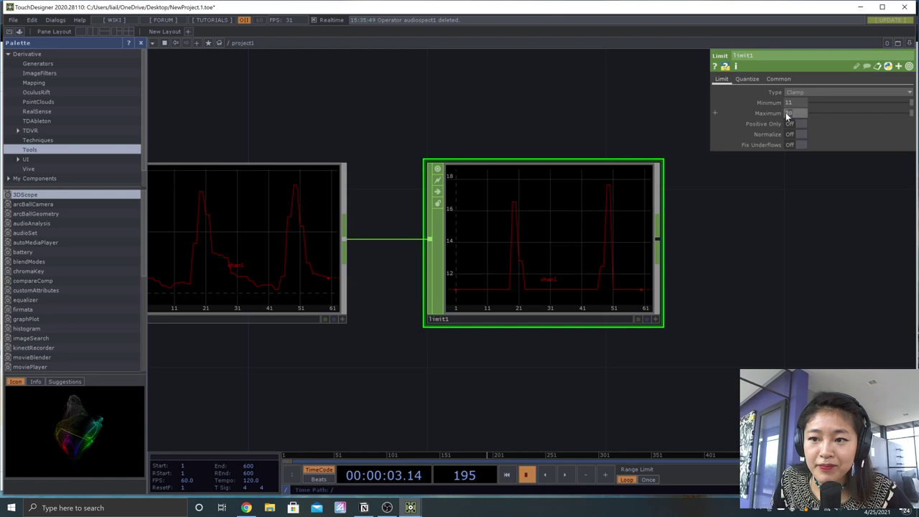
pyautogui.moveTo(483, 397); pyautogui.dragTo(563, 387)
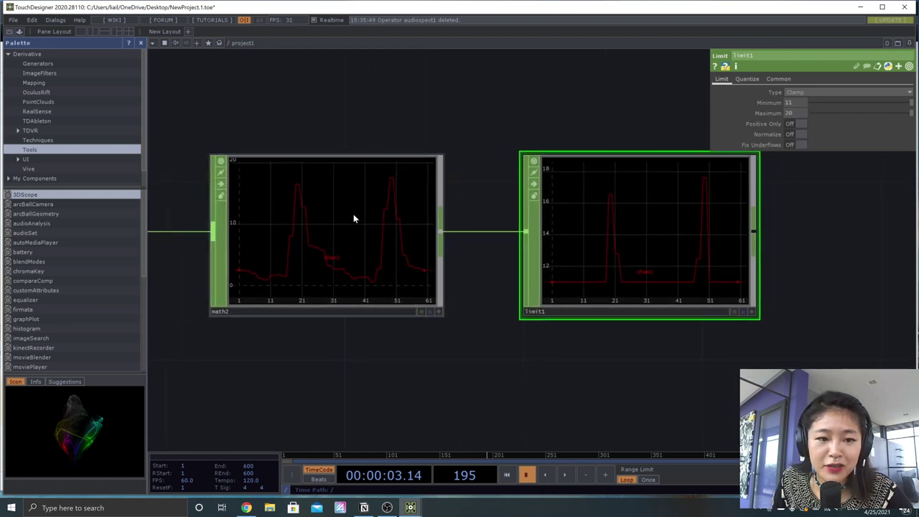
# Step: Turn on Normalize for limit1 so its clamped 11–20 output rescales to -1 to 1
pyautogui.click(240, 165)
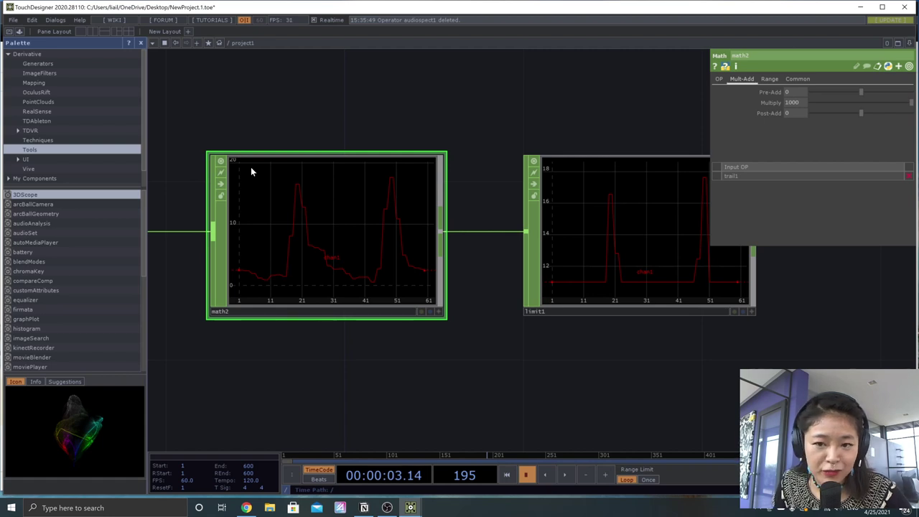
pyautogui.click(645, 245)
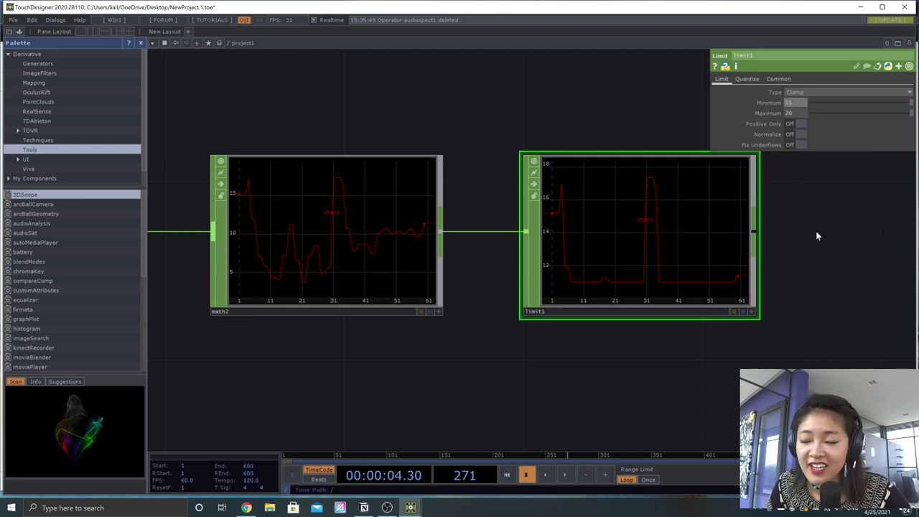
pyautogui.moveTo(815, 230); pyautogui.dragTo(564, 240)
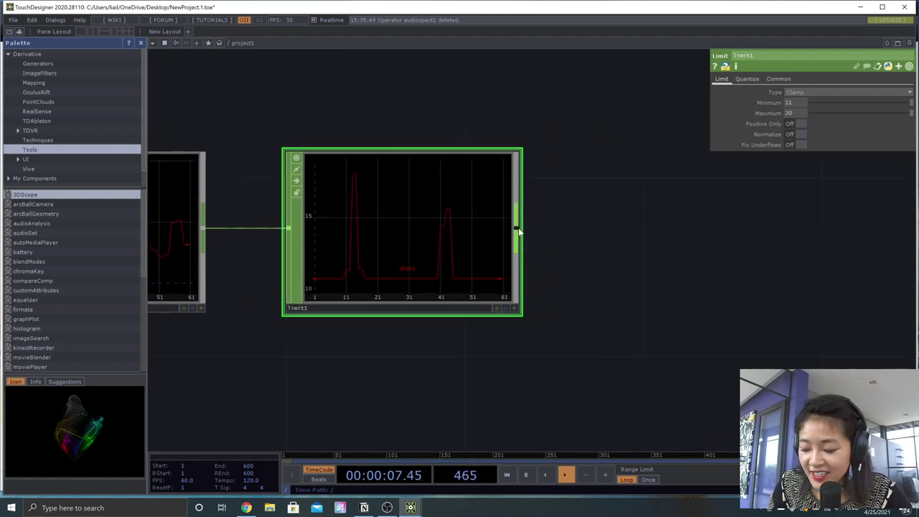
pyautogui.press('space')
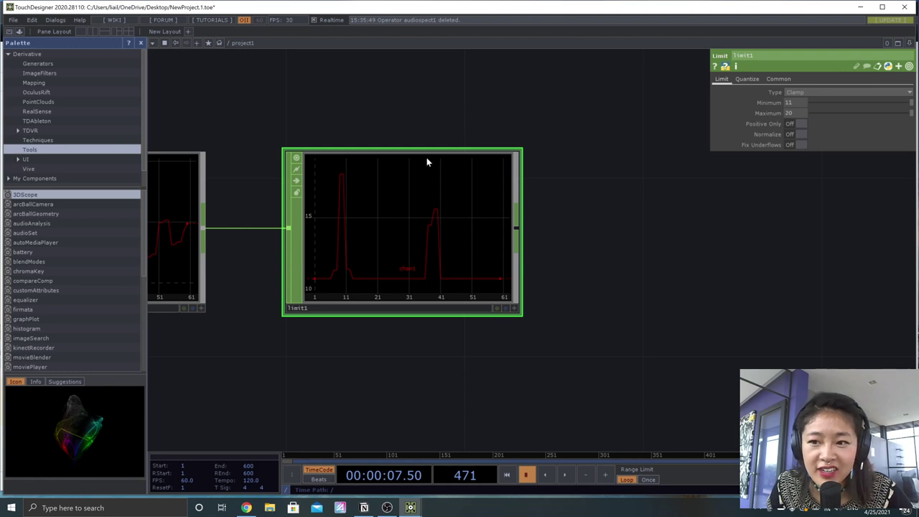
pyautogui.click(796, 133)
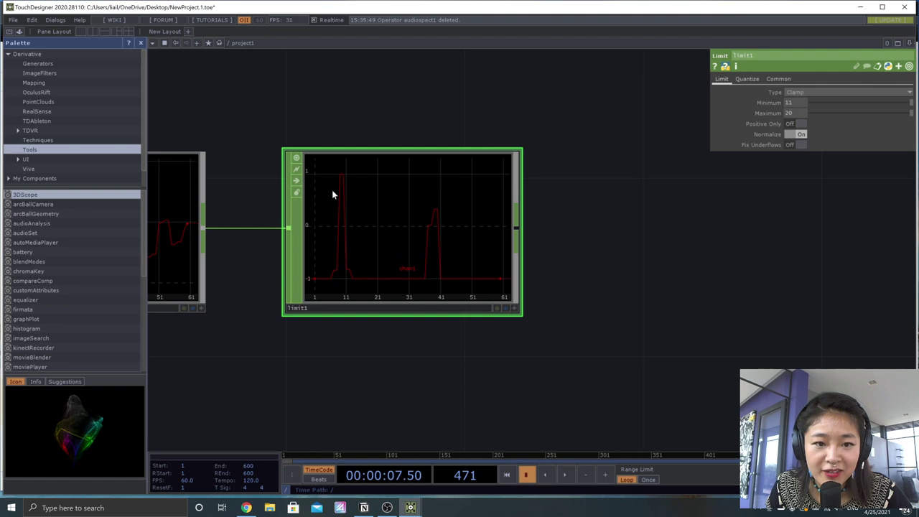
pyautogui.press('space')
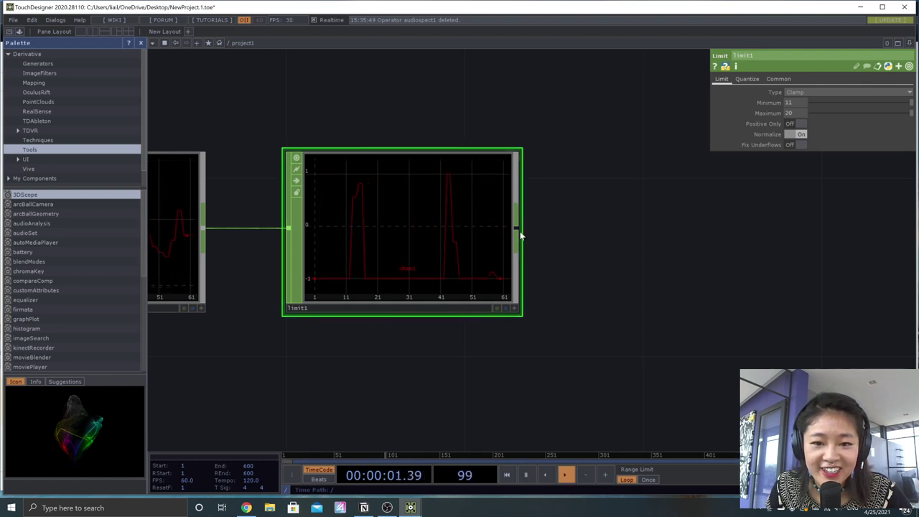
# Step: Pause playback and drag a wire from limit1's output into empty space for a new operator
pyautogui.press('space')
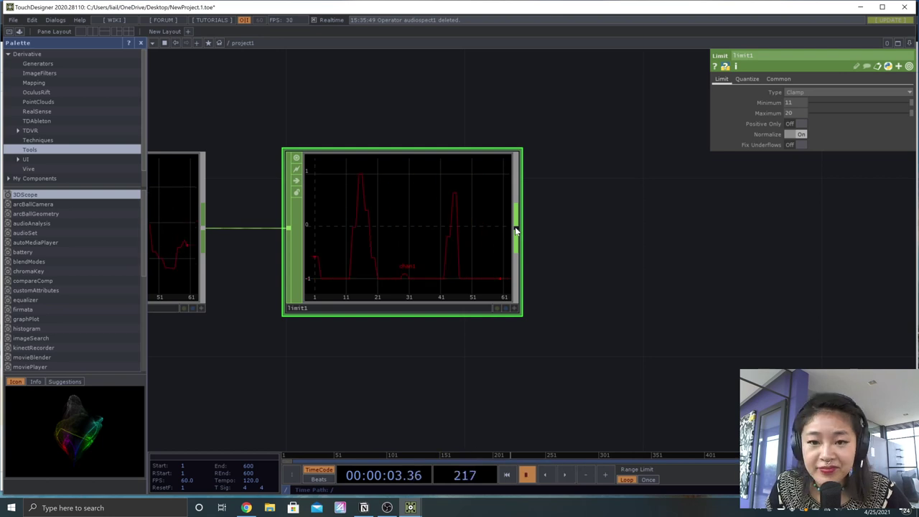
pyautogui.click(516, 230)
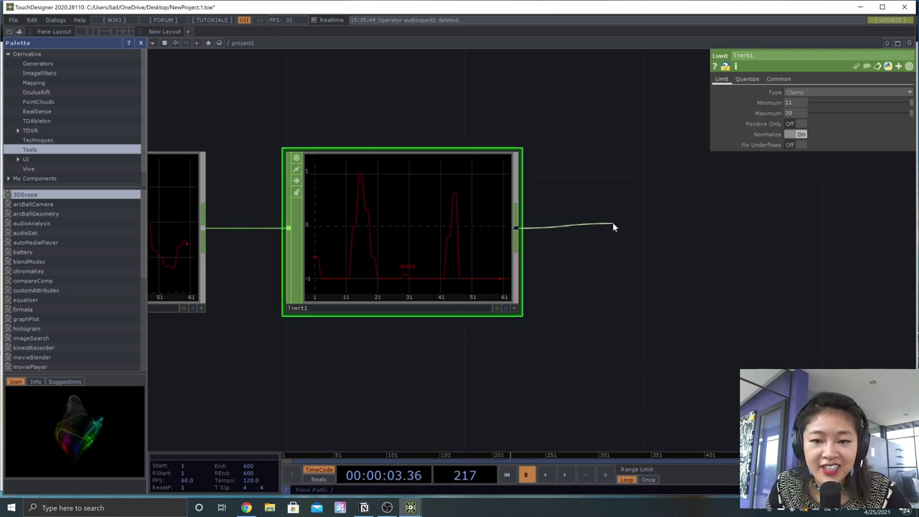
pyautogui.click(612, 226)
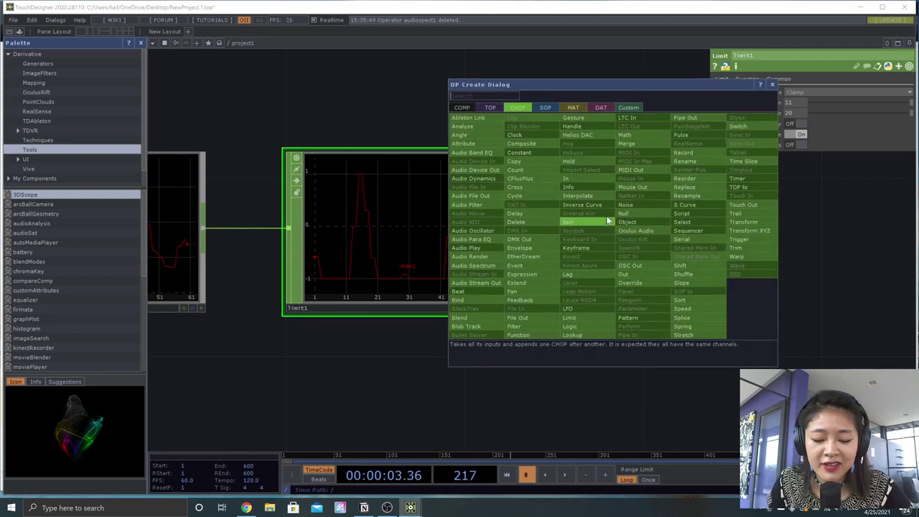
# Step: Add a Math CHOP, math3, after limit1 and set its From Range to start at -1
pyautogui.click(625, 135)
pyautogui.click(694, 225)
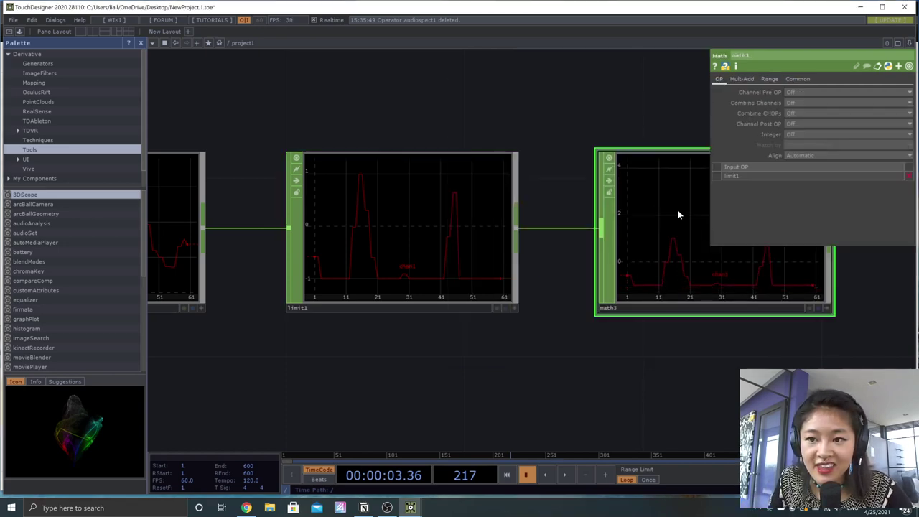
pyautogui.click(769, 78)
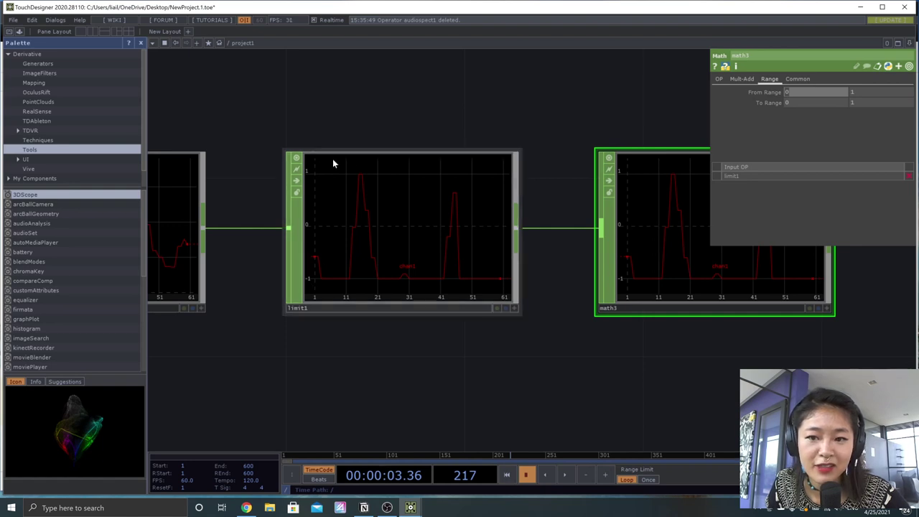
pyautogui.click(790, 92)
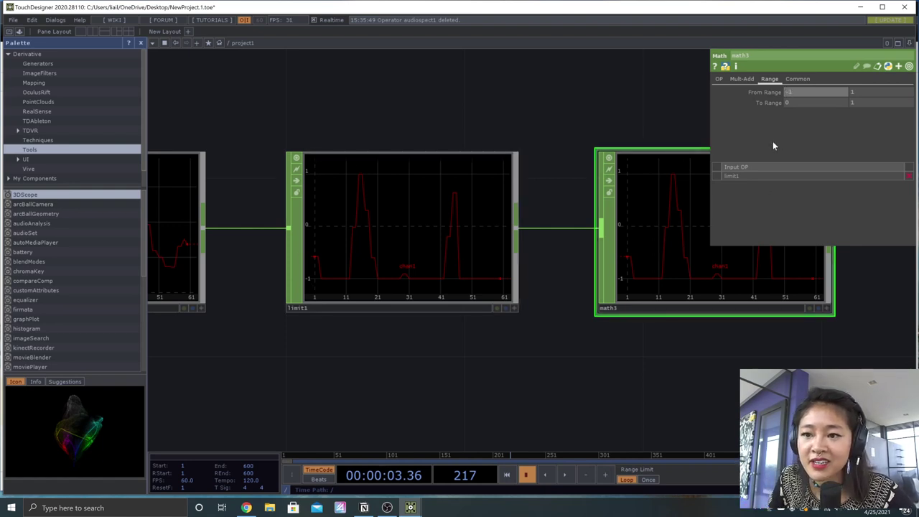
pyautogui.write('-1')
pyautogui.press('Return')
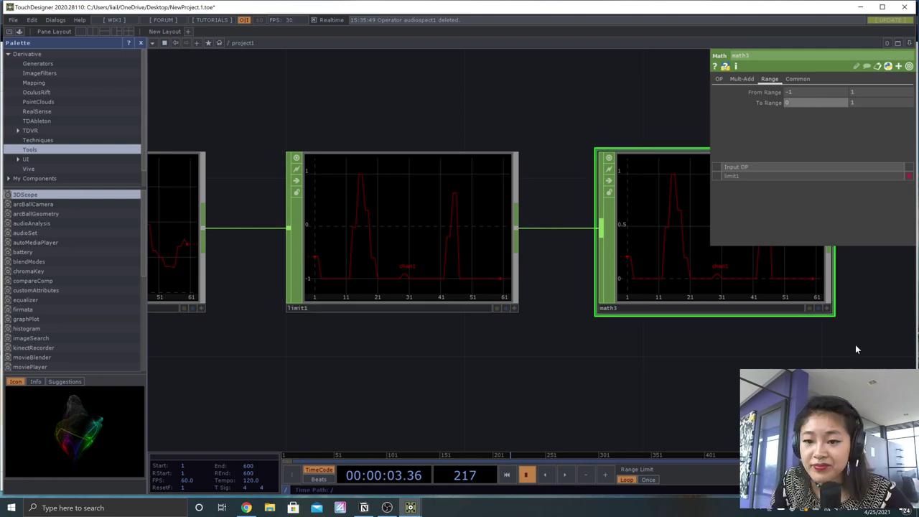
# Step: Play the timeline and center math3 beside limit1 to check its 0 to 1 output
pyautogui.press('space')
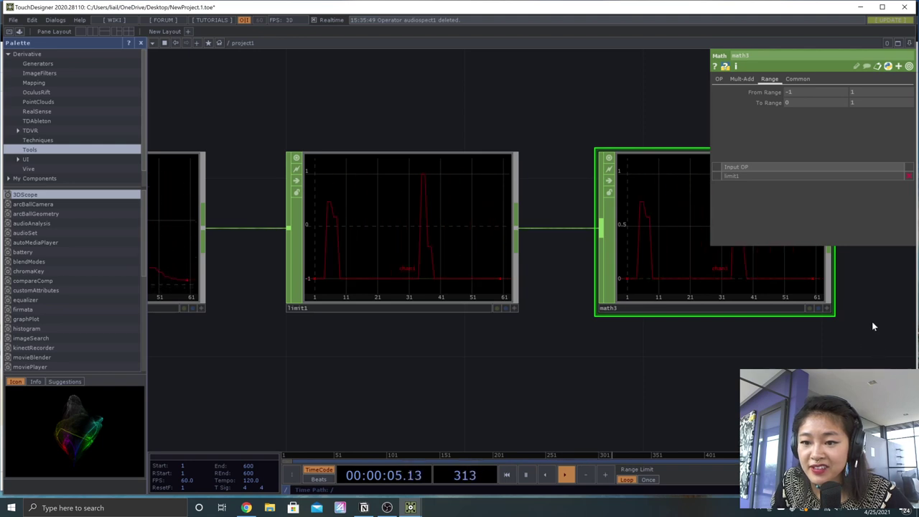
pyautogui.press('space')
pyautogui.moveTo(874, 323); pyautogui.dragTo(557, 294)
pyautogui.press('space')
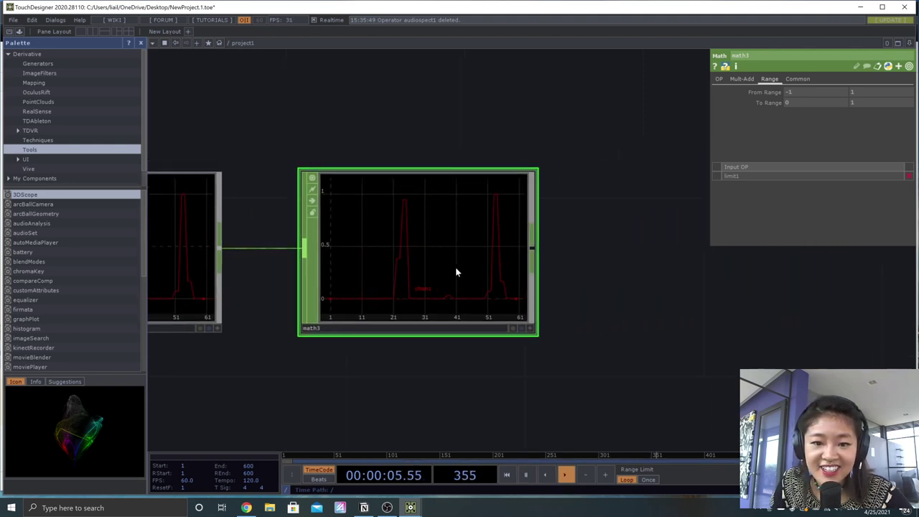
pyautogui.scroll(2, 445, 267)
pyautogui.scroll(3, 492, 277)
pyautogui.scroll(-3, 492, 277)
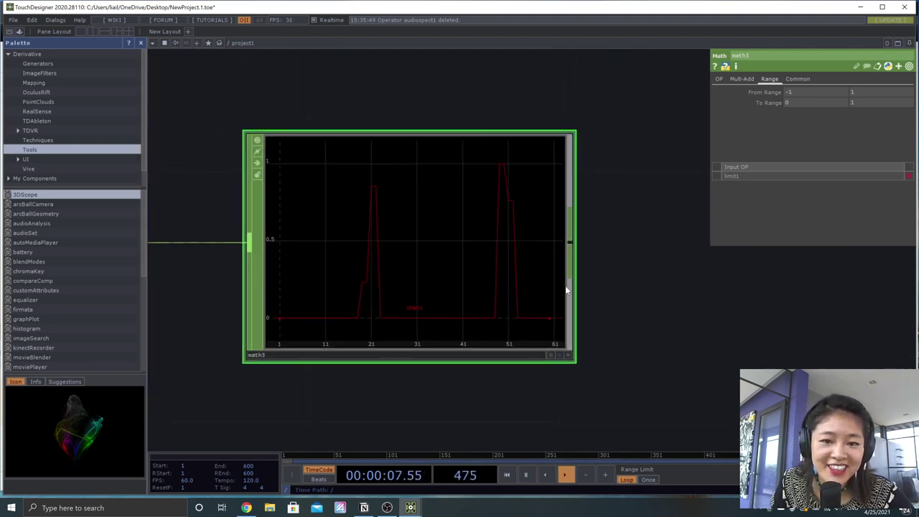
pyautogui.press('space')
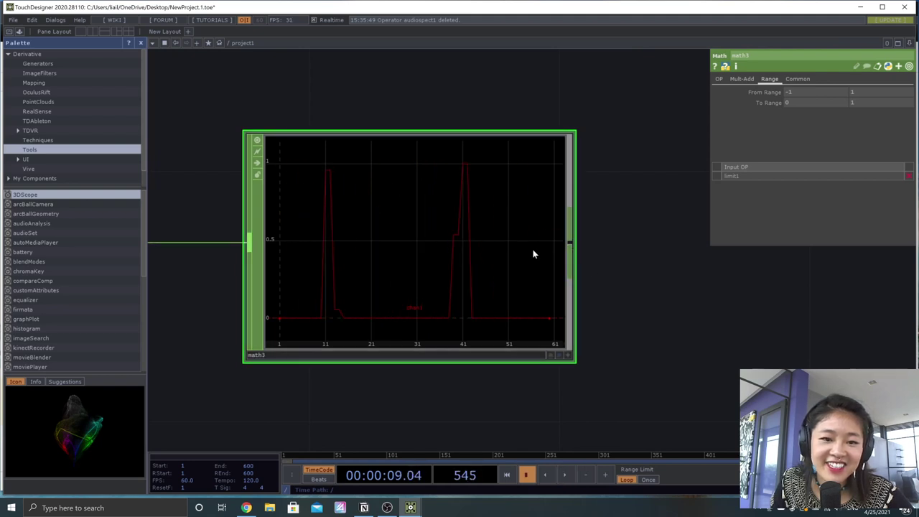
pyautogui.press('space')
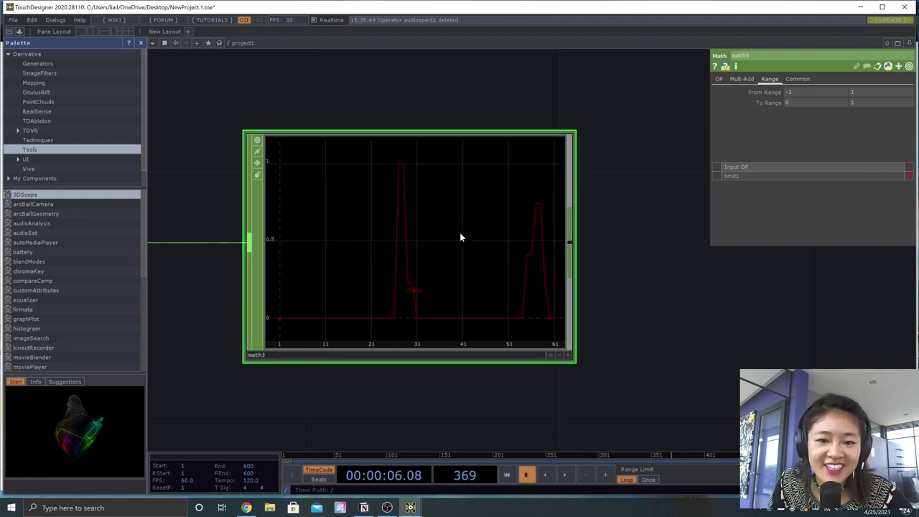
pyautogui.press('space')
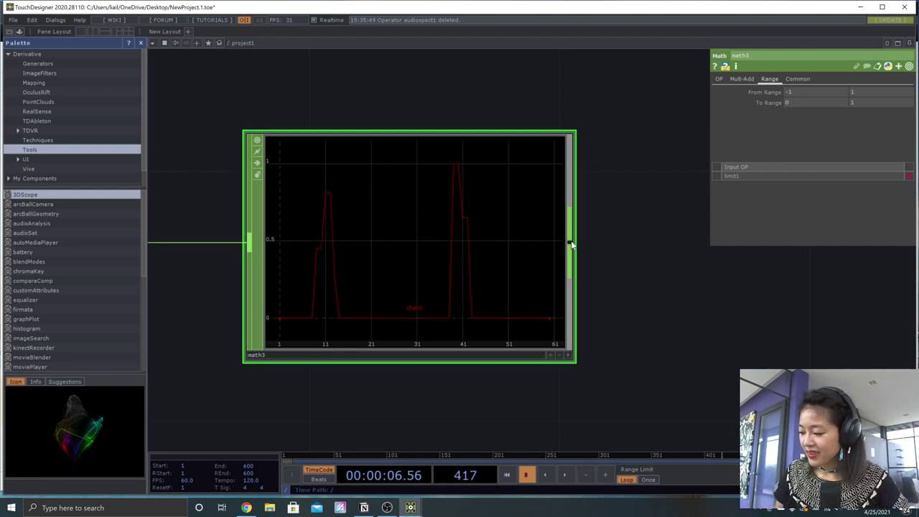
pyautogui.scroll(-2, 616, 265)
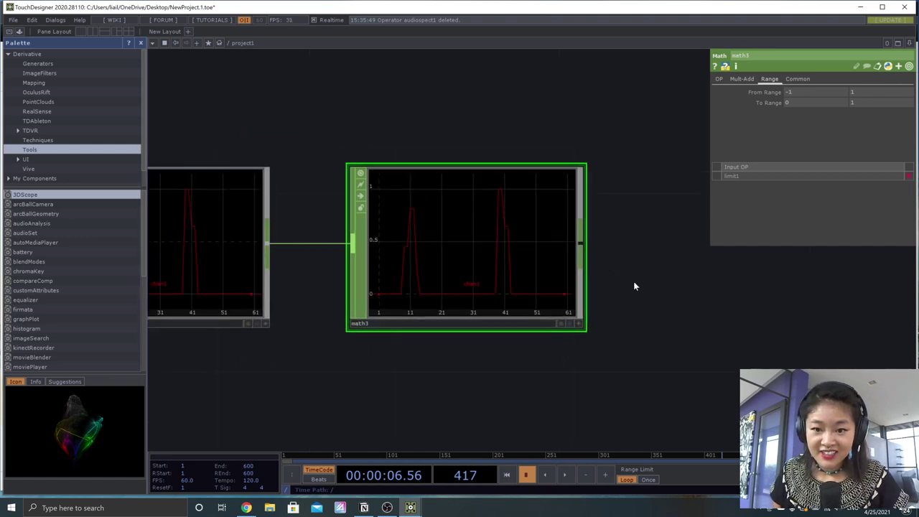
pyautogui.moveTo(633, 281); pyautogui.dragTo(525, 308)
pyautogui.scroll(-2, 526, 312)
# Step: Add a Trigger CHOP, trigger1, wired from math3's output
pyautogui.click(487, 282)
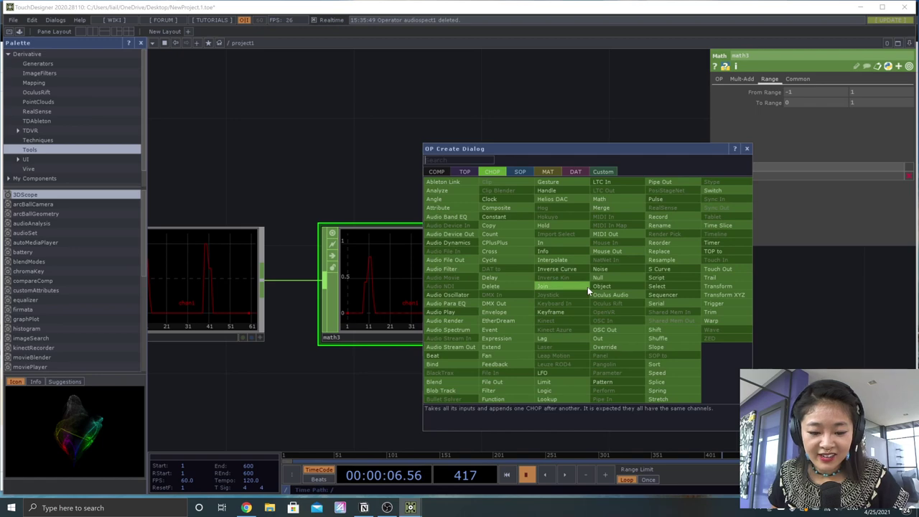
pyautogui.write('trig')
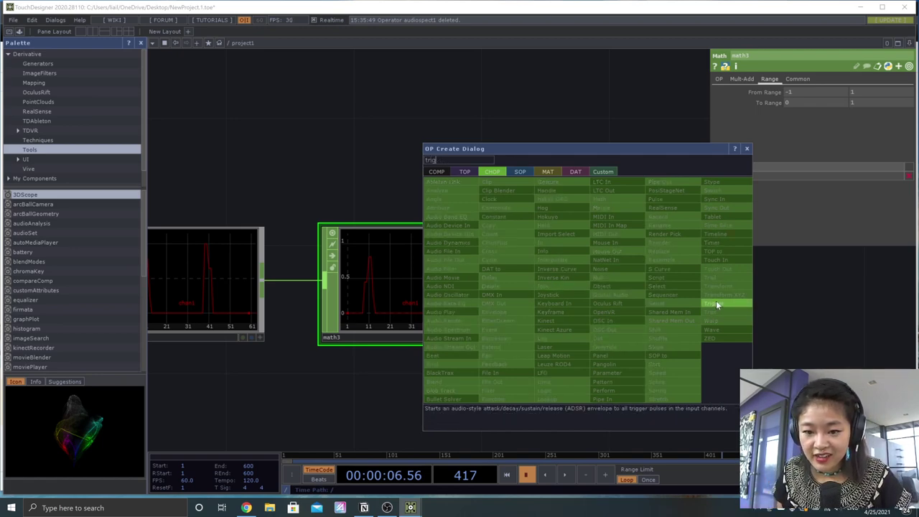
pyautogui.click(716, 304)
pyautogui.click(639, 290)
pyautogui.moveTo(748, 321); pyautogui.dragTo(631, 369)
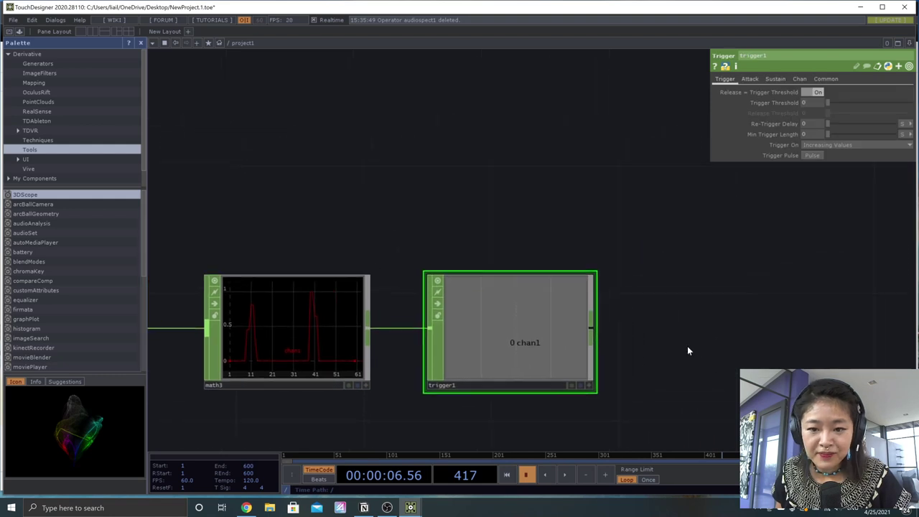
# Step: Drag a wire from trigger1's output and search 'trai' for the next operator
pyautogui.click(591, 328)
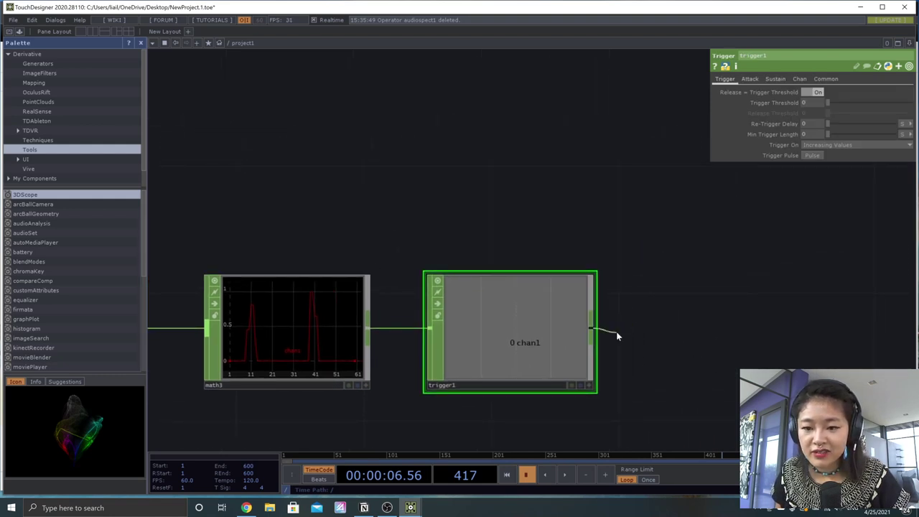
pyautogui.press('Escape')
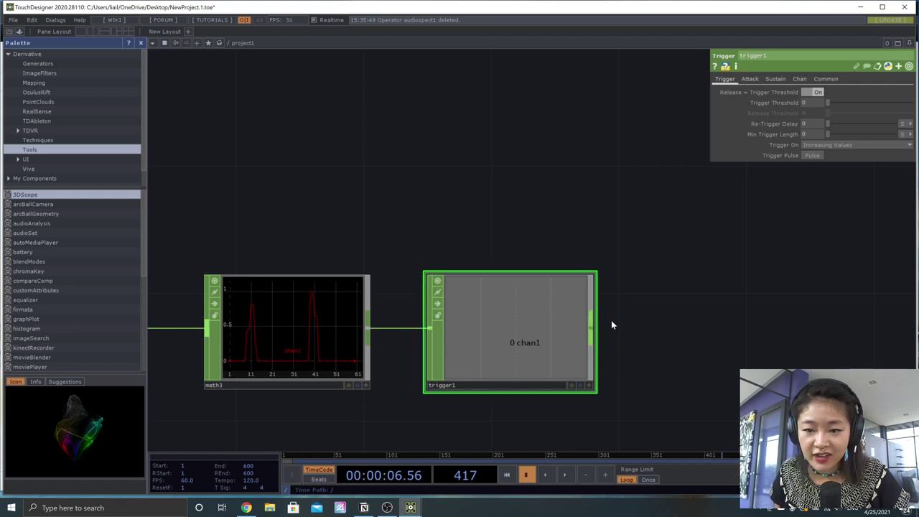
pyautogui.click(591, 329)
pyautogui.click(472, 158)
pyautogui.write('t')
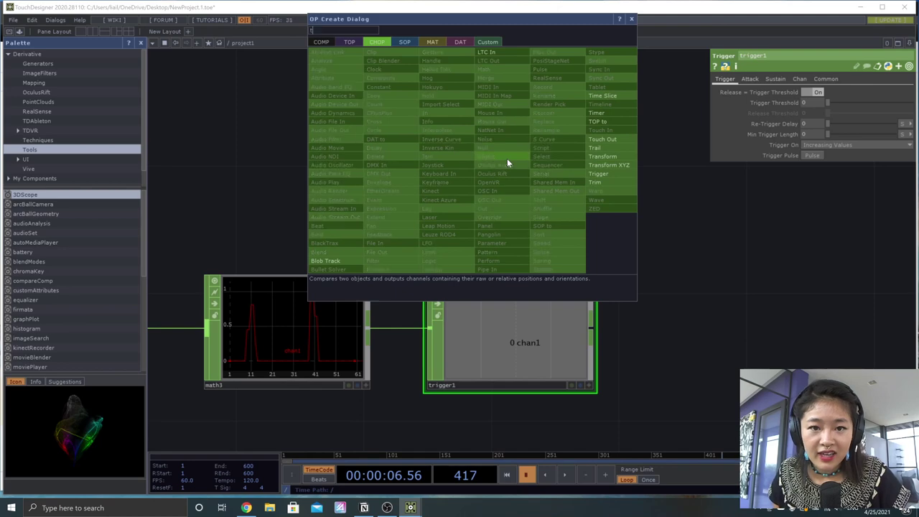
pyautogui.write('rail')
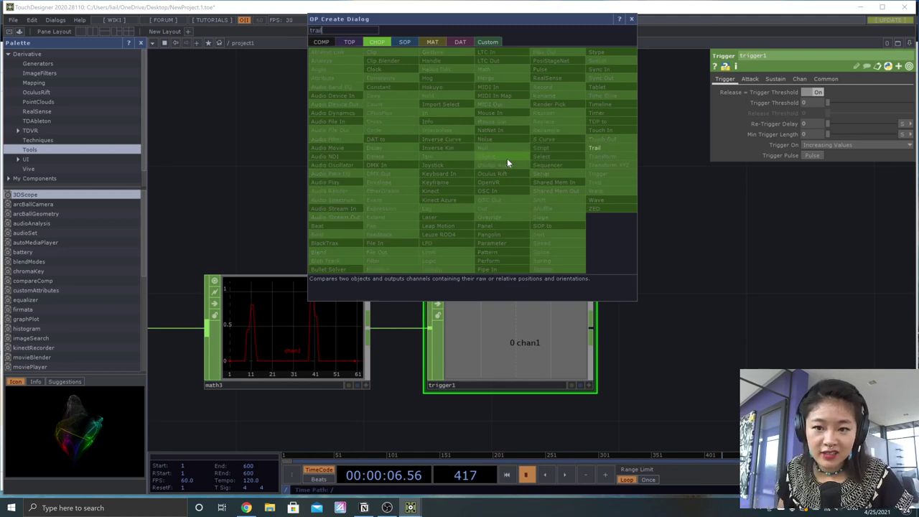
# Step: Place a Trail CHOP, trail2, above trigger1 fed from its output, and play to watch the envelope
pyautogui.click(597, 148)
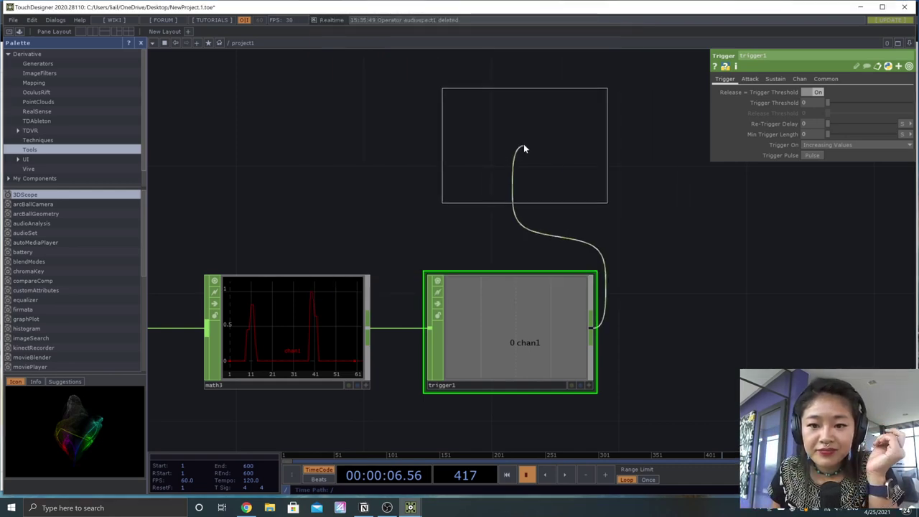
pyautogui.click(523, 145)
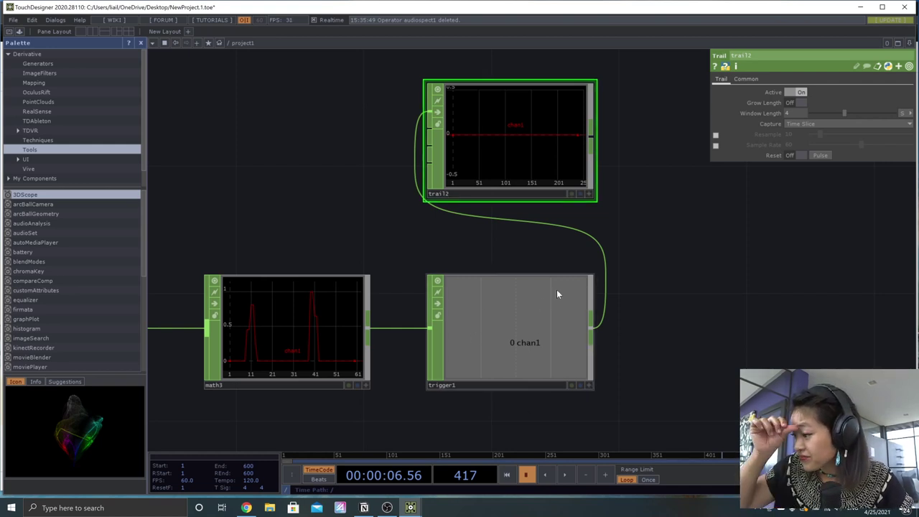
pyautogui.click(524, 317)
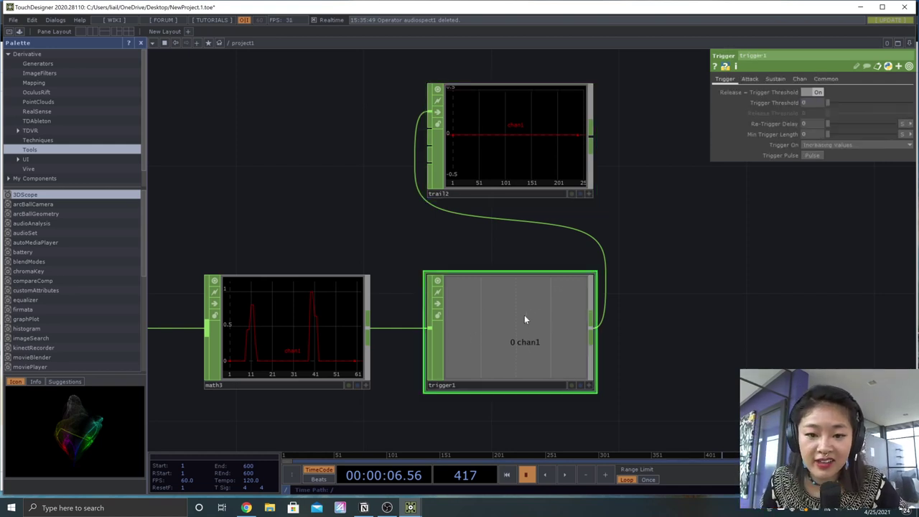
pyautogui.press('space')
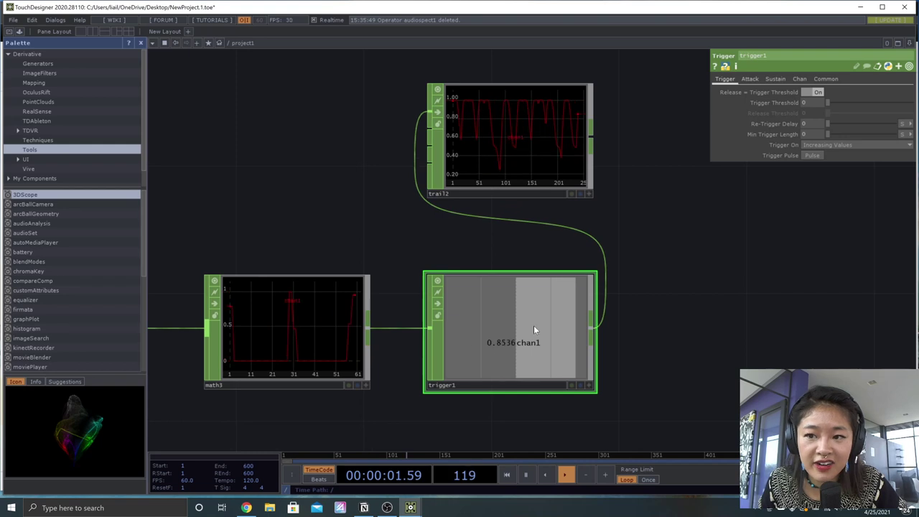
pyautogui.moveTo(520, 118); pyautogui.dragTo(514, 168)
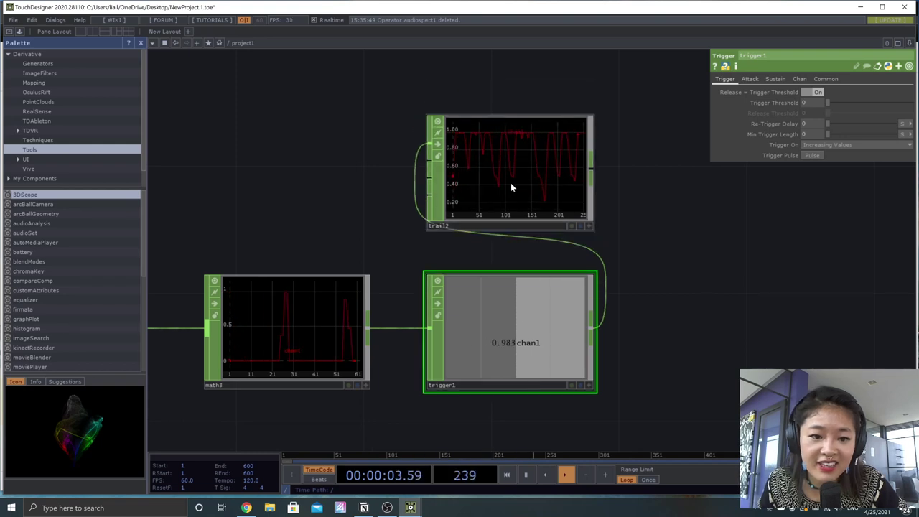
pyautogui.scroll(4, 519, 182)
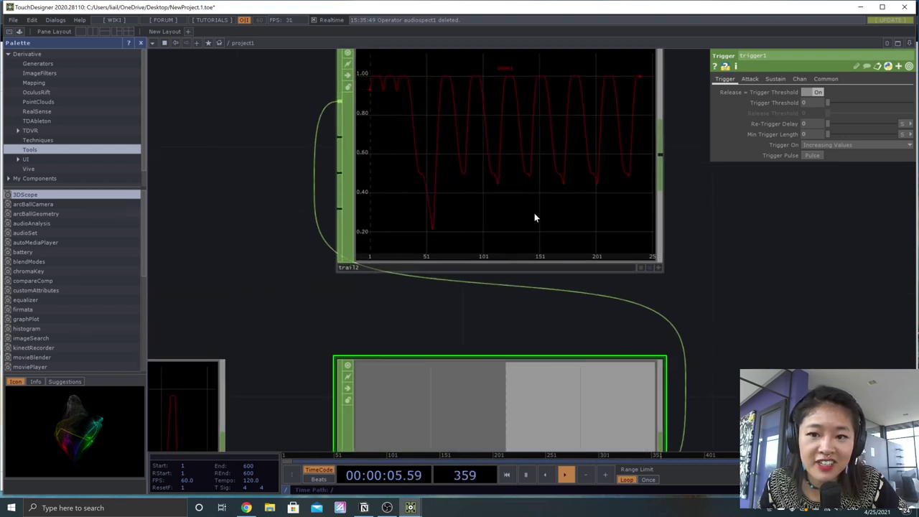
pyautogui.scroll(-4, 530, 208)
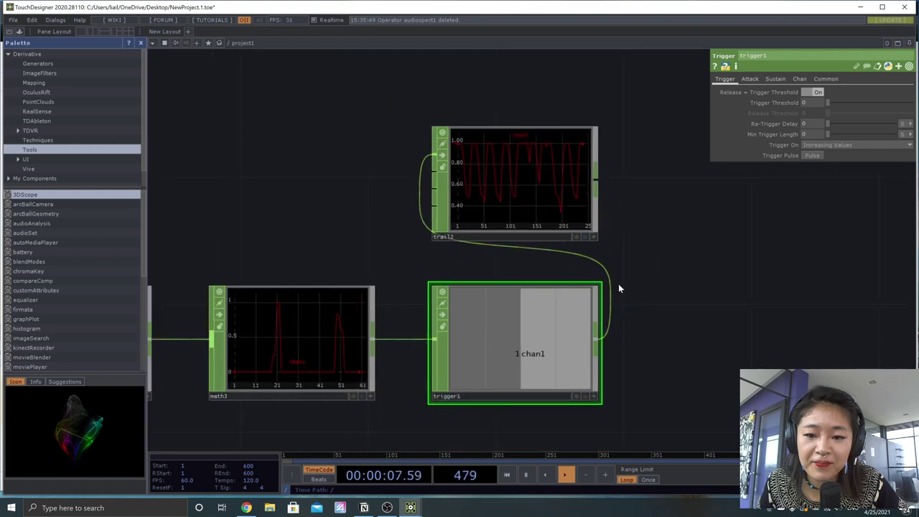
pyautogui.press('space')
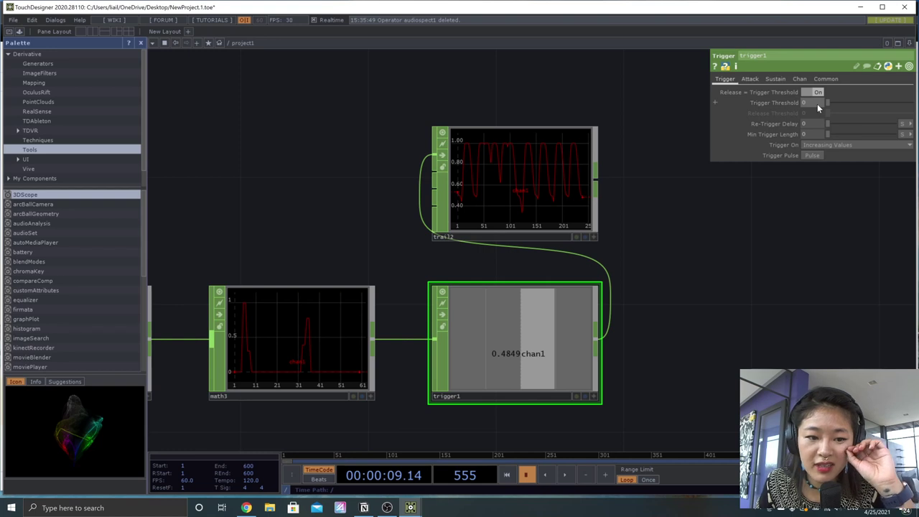
# Step: Check math3's range, then set trigger1's Trigger Threshold to 0.5 and play to test it
pyautogui.click(309, 346)
pyautogui.press('space')
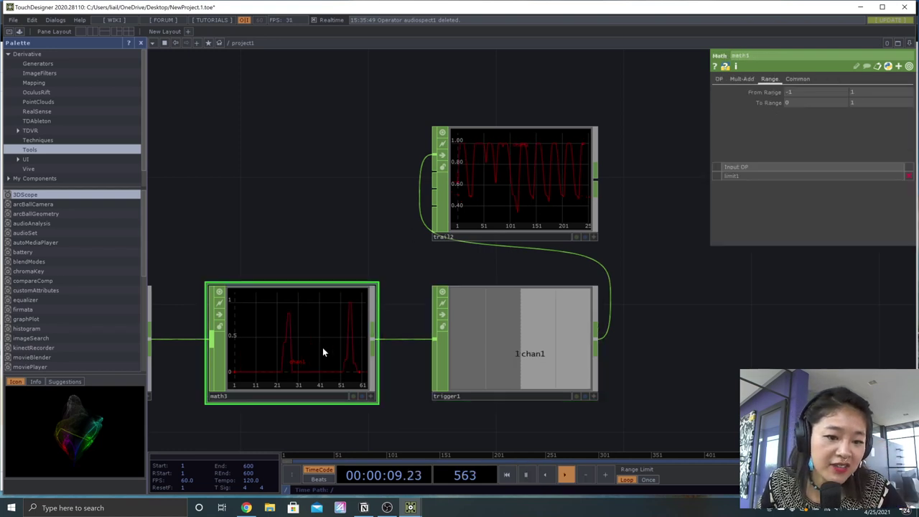
pyautogui.press('space')
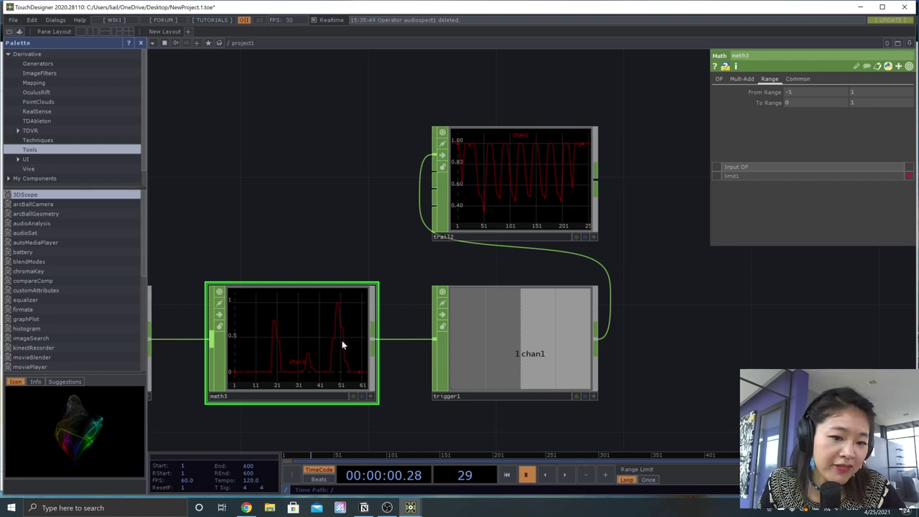
pyautogui.press('space')
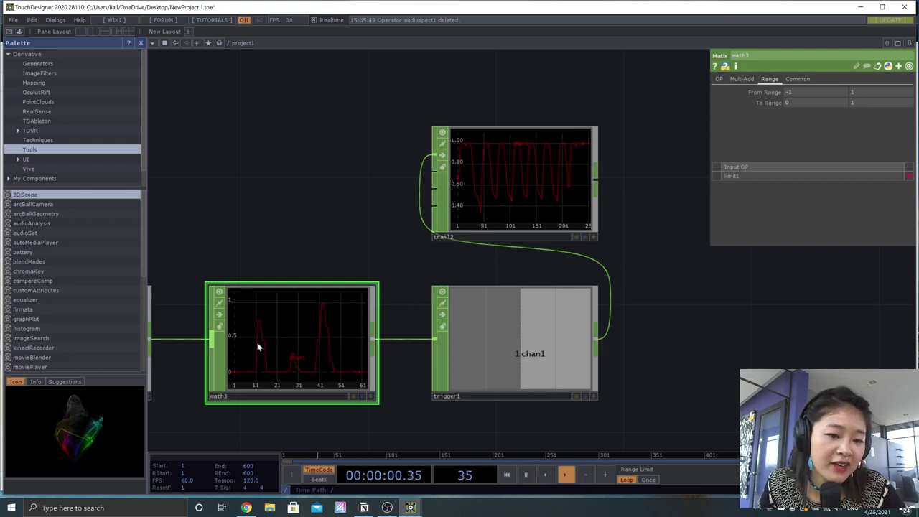
pyautogui.press('space')
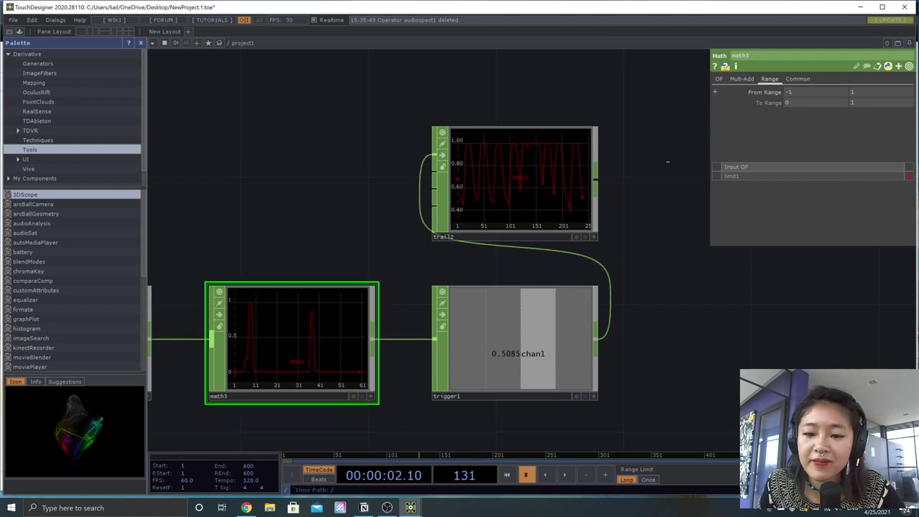
pyautogui.click(547, 316)
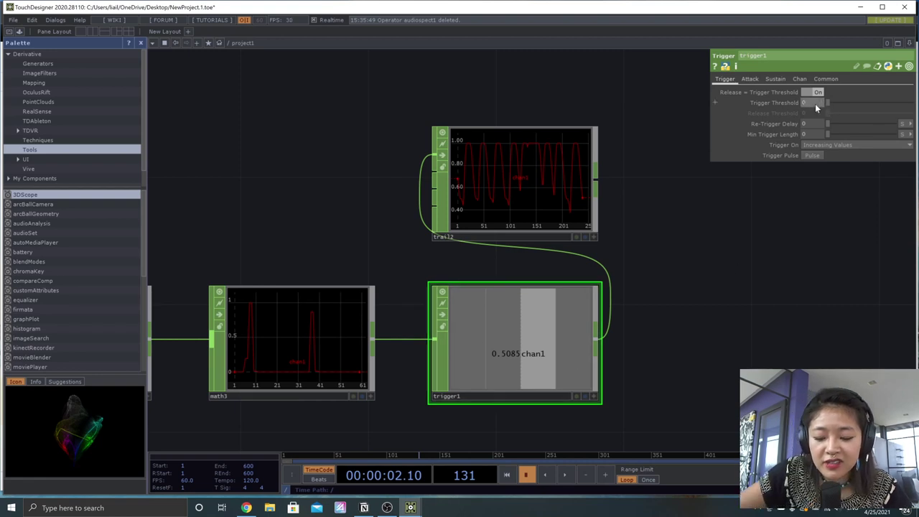
pyautogui.press('Return')
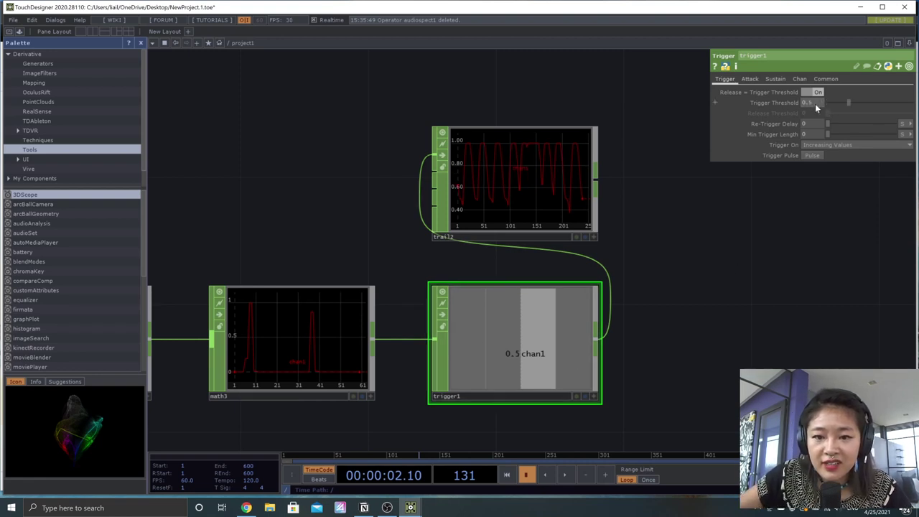
pyautogui.press('space')
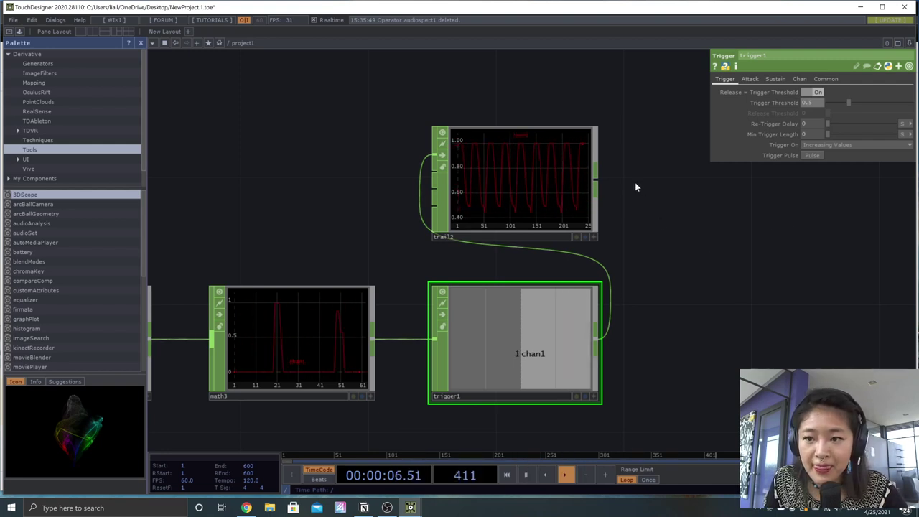
pyautogui.press('space')
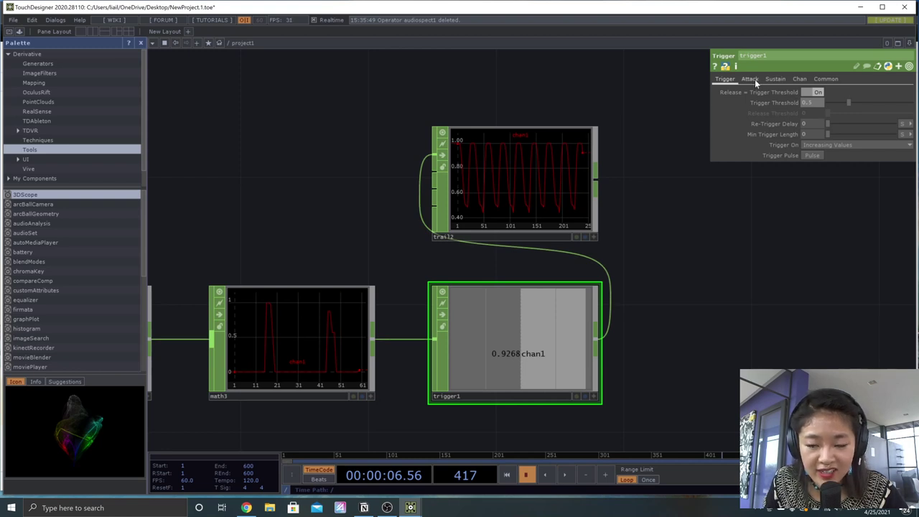
# Step: Set trigger1's Attack Length to 0 and play the timeline to watch the trail
pyautogui.click(751, 79)
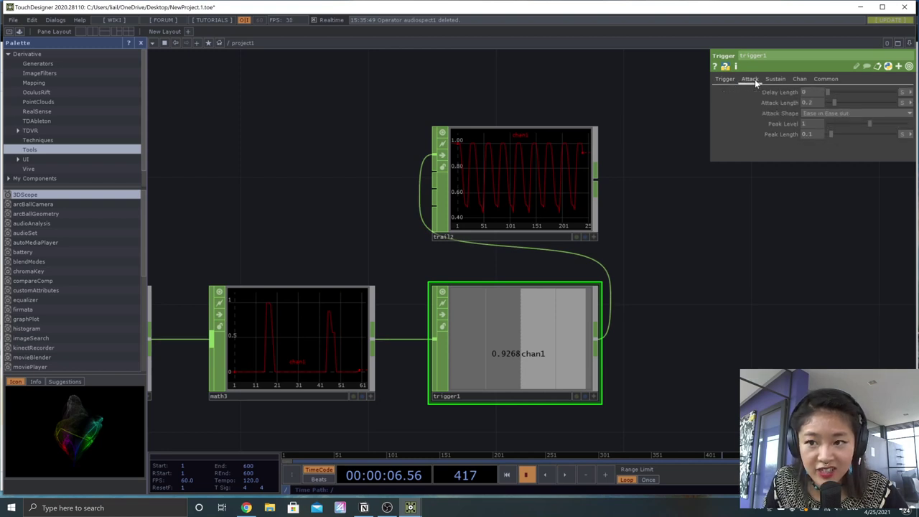
pyautogui.click(802, 102)
pyautogui.write('0')
pyautogui.press('Return')
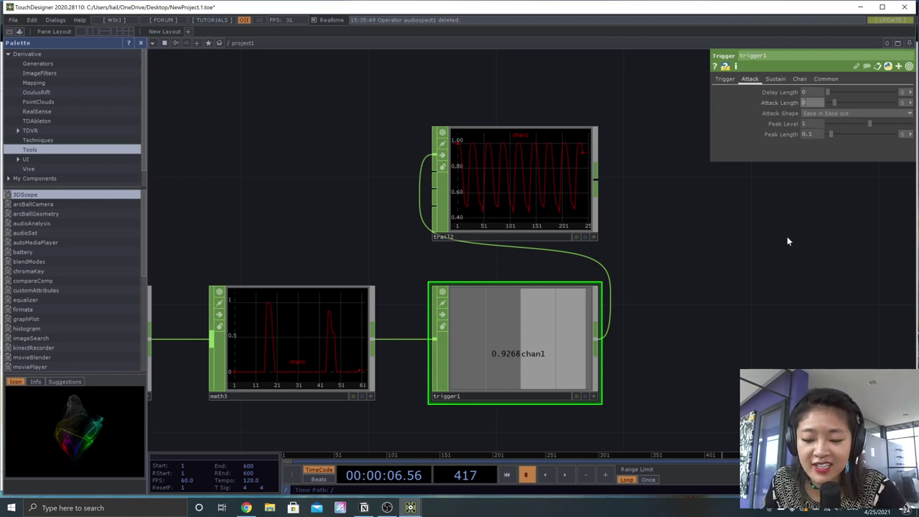
pyautogui.scroll(5, 543, 178)
pyautogui.scroll(-1, 613, 247)
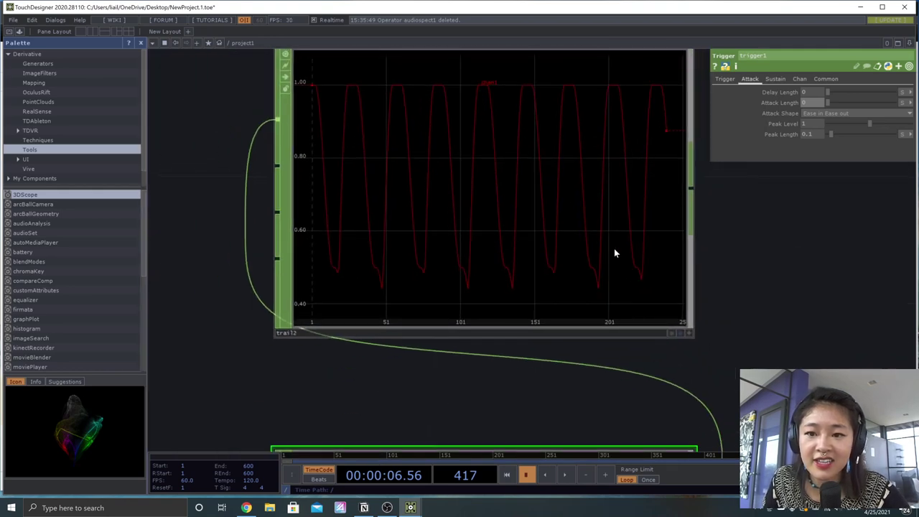
pyautogui.press('space')
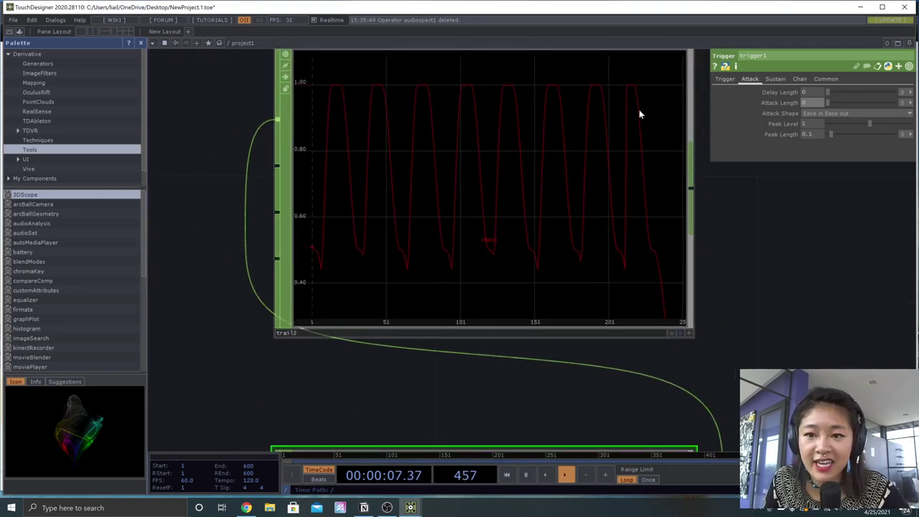
pyautogui.press('space')
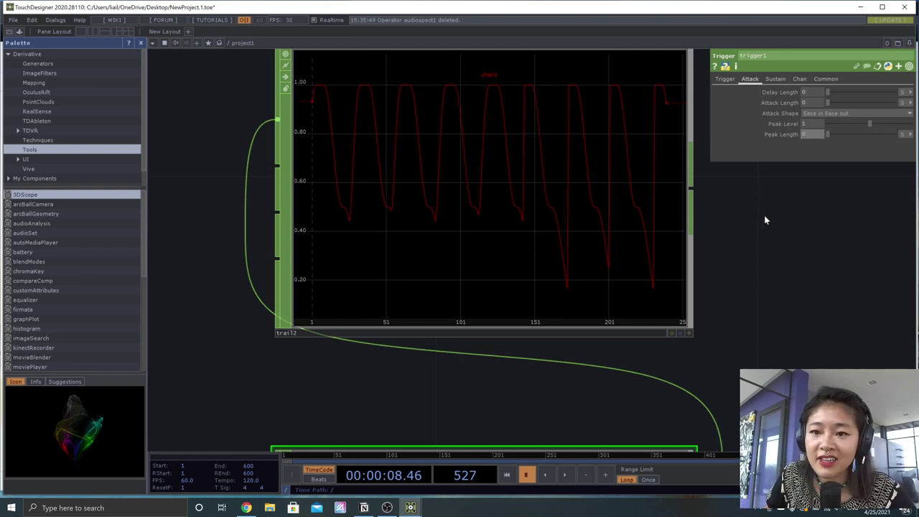
pyautogui.press('space')
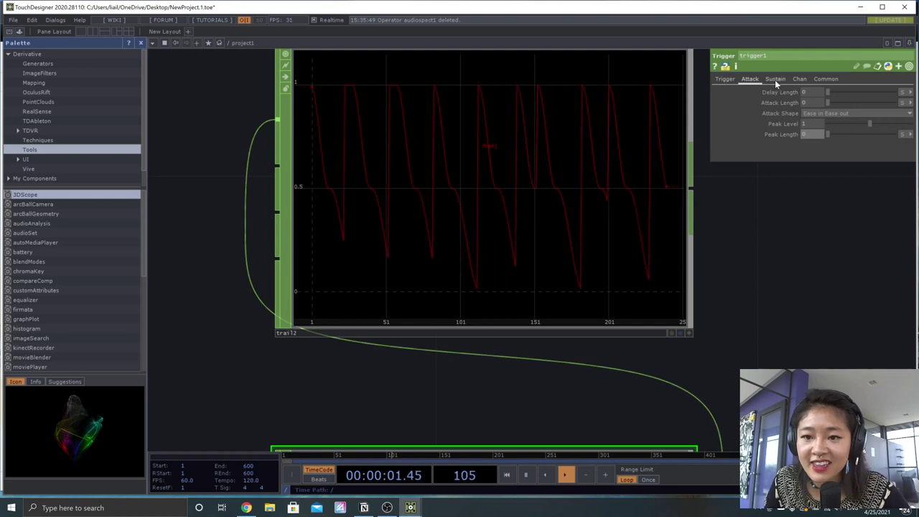
pyautogui.press('space')
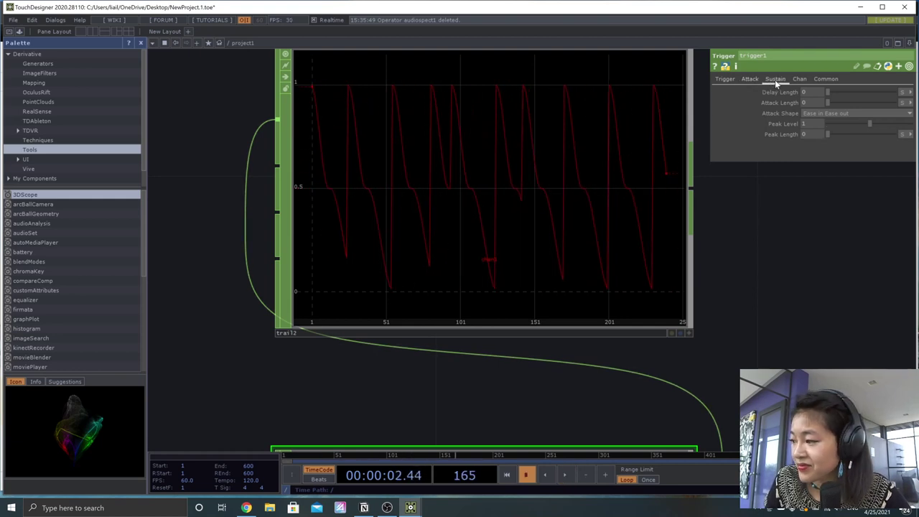
# Step: Slide trigger1's Decay Length and Release Length down to 0, checking the pulses during playback
pyautogui.click(775, 80)
pyautogui.moveTo(811, 91); pyautogui.dragTo(786, 91)
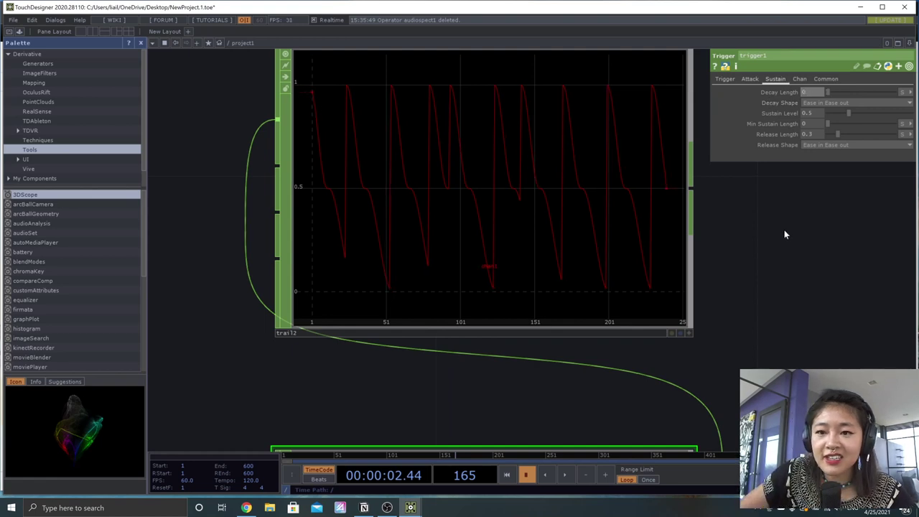
pyautogui.press('space')
pyautogui.press('space')
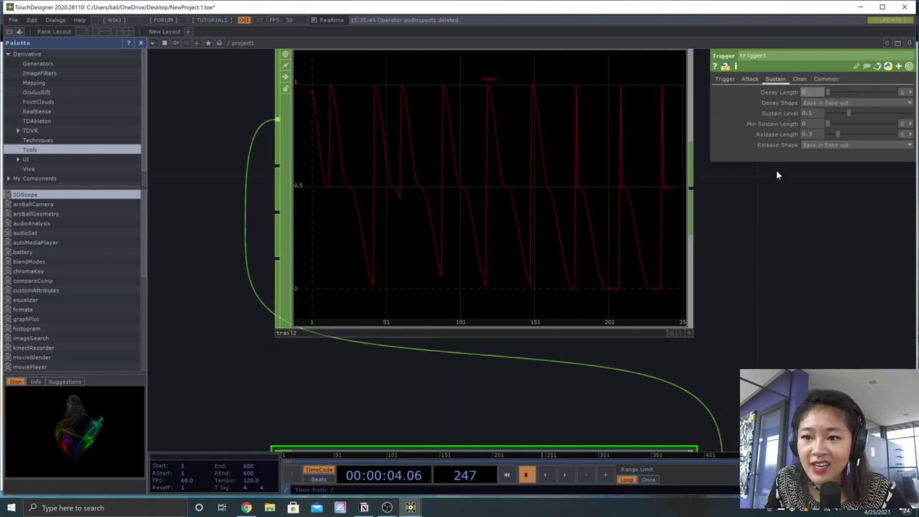
pyautogui.moveTo(815, 133); pyautogui.dragTo(770, 130)
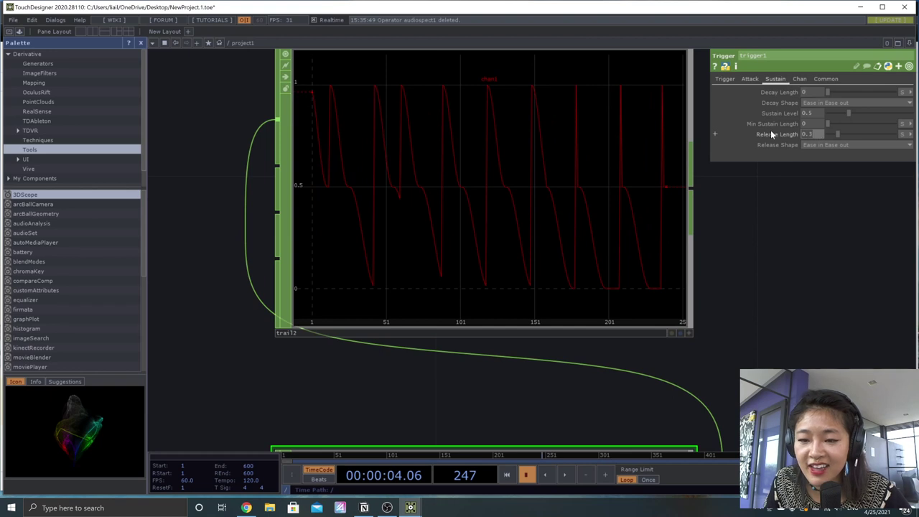
pyautogui.press('space')
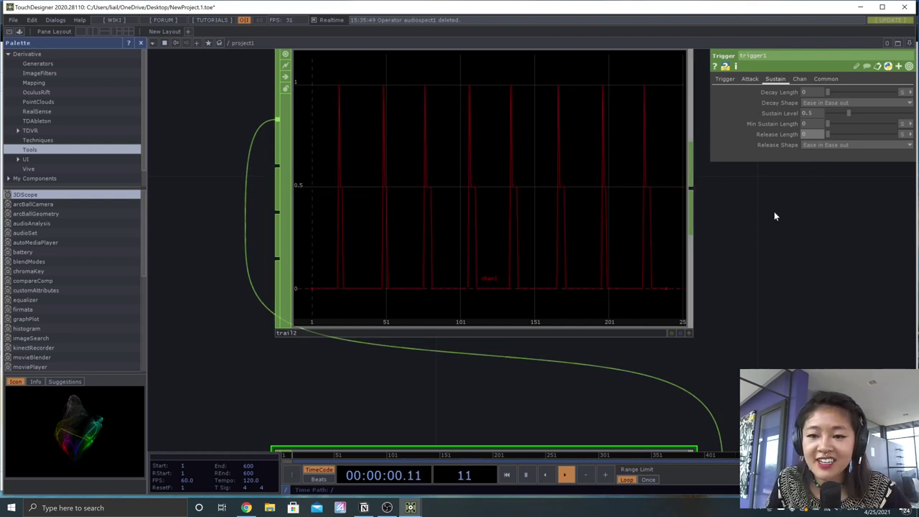
pyautogui.press('space')
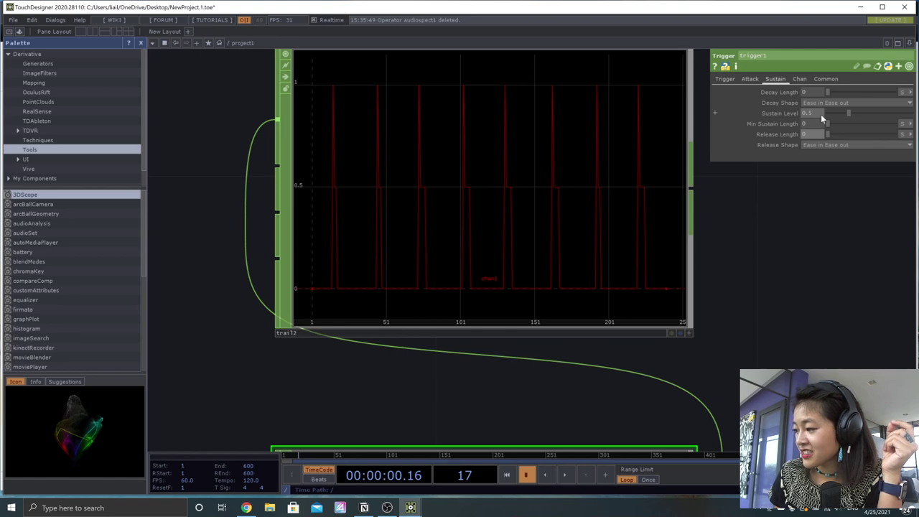
pyautogui.scroll(-5, 782, 244)
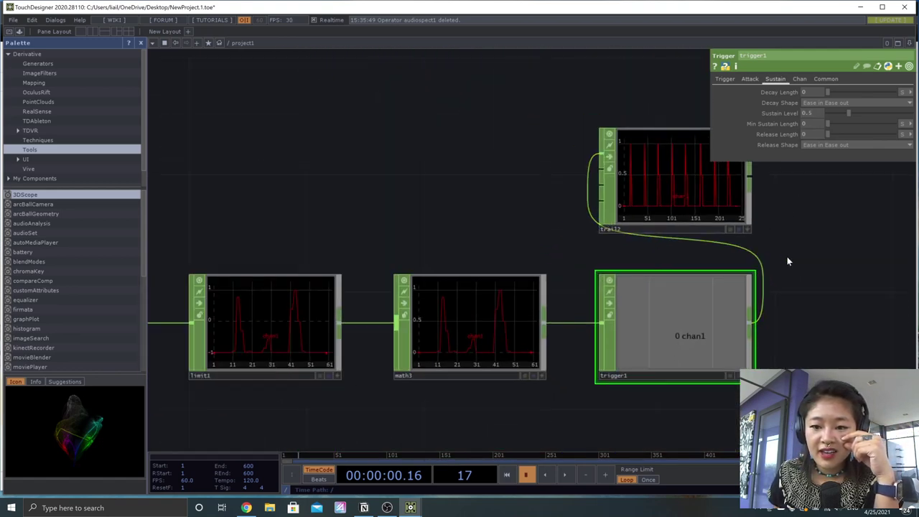
# Step: Reset all of trigger1's parameters to defaults and play to watch its response
pyautogui.moveTo(747, 251); pyautogui.dragTo(632, 243)
pyautogui.rightClick(589, 310)
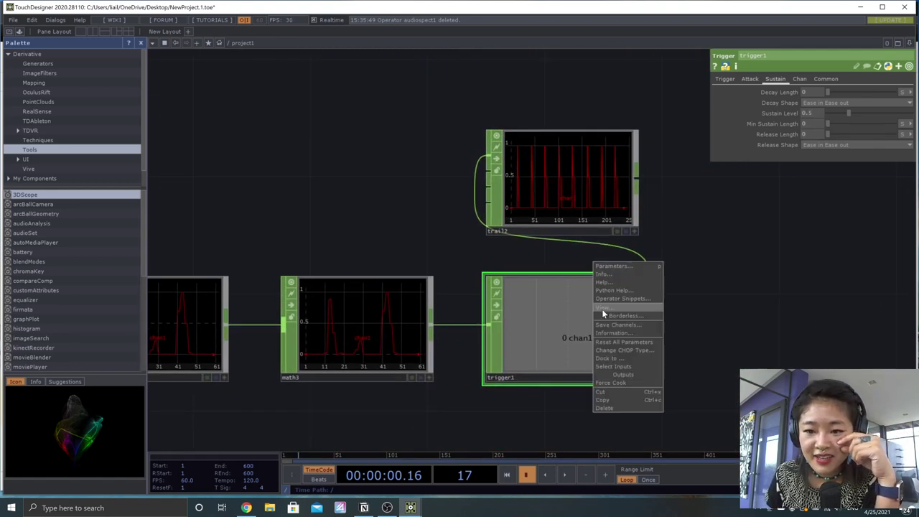
pyautogui.click(621, 340)
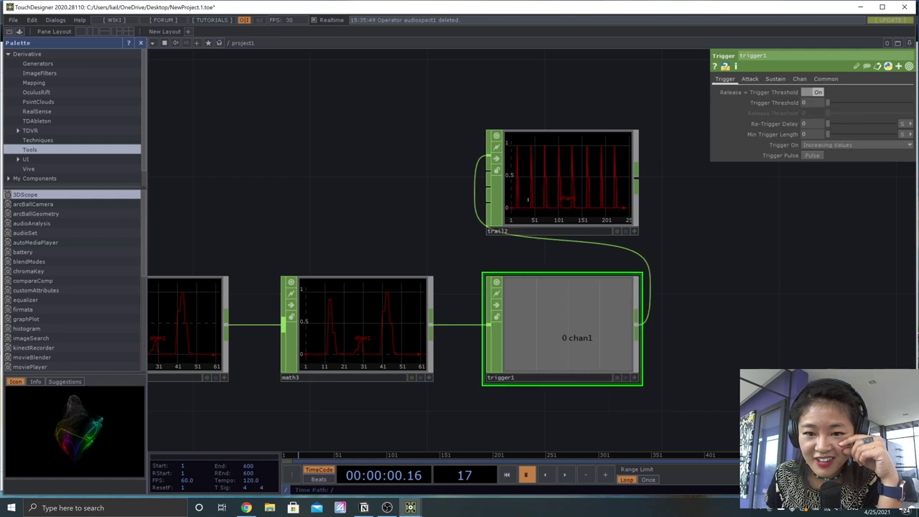
pyautogui.press('space')
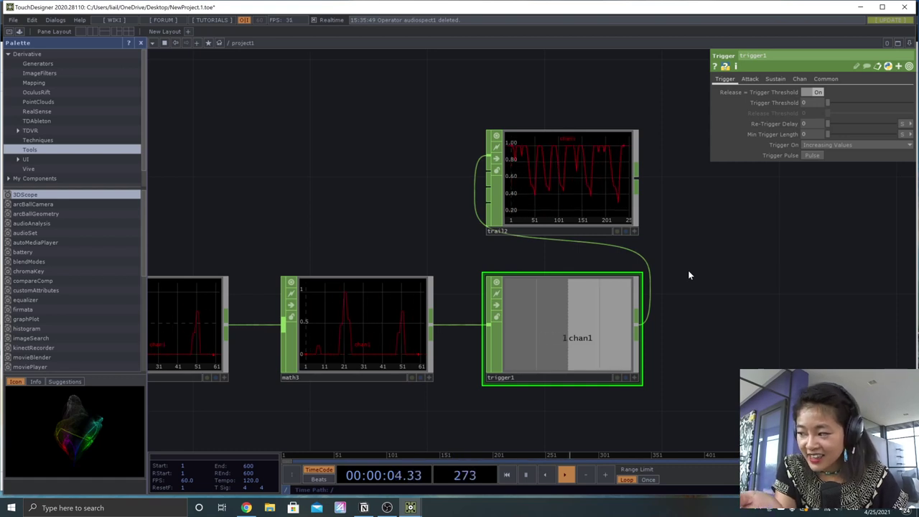
pyautogui.press('space')
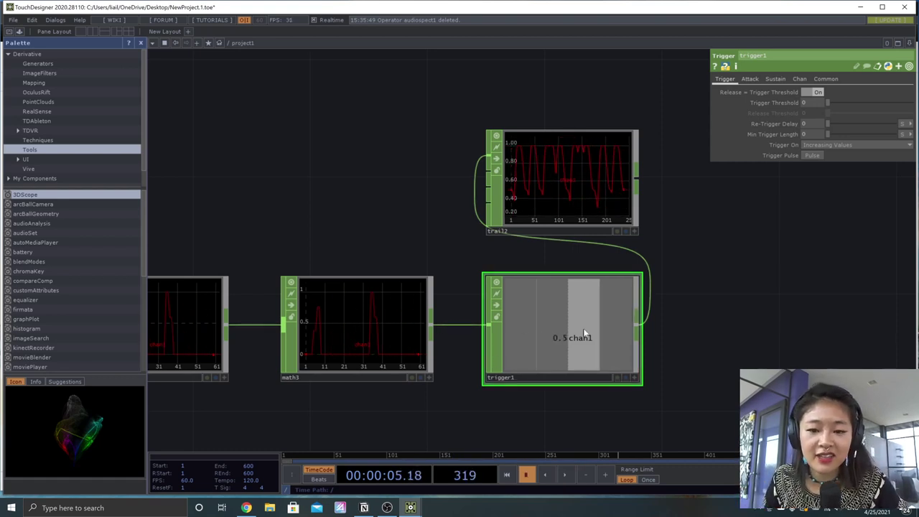
pyautogui.press('space')
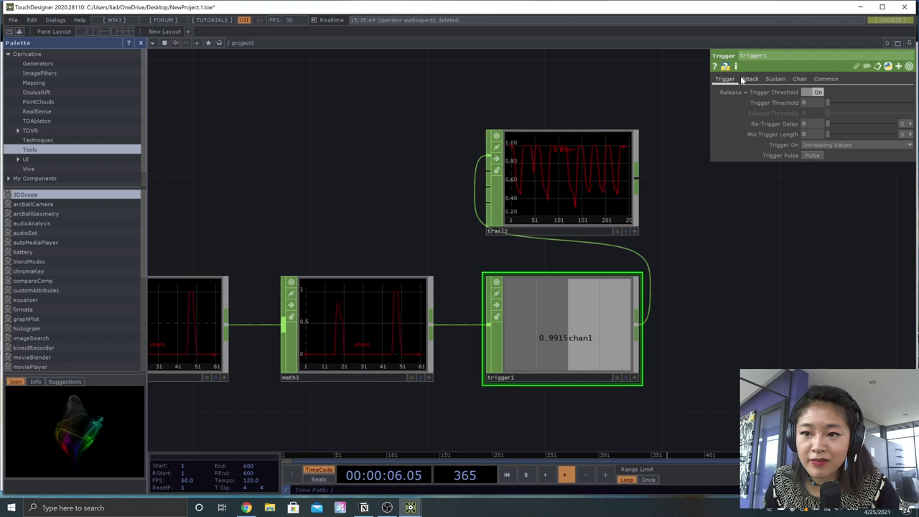
pyautogui.press('space')
pyautogui.press('space')
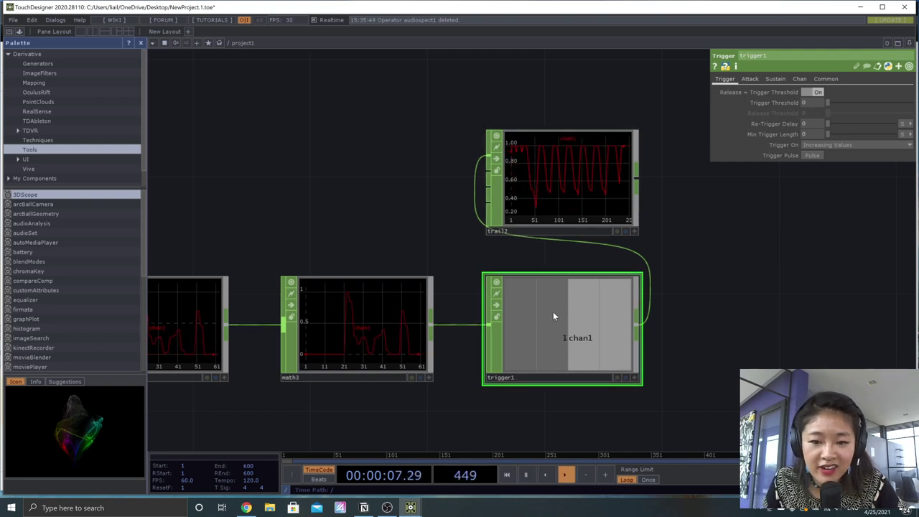
pyautogui.press('space')
pyautogui.press('space')
pyautogui.press('space')
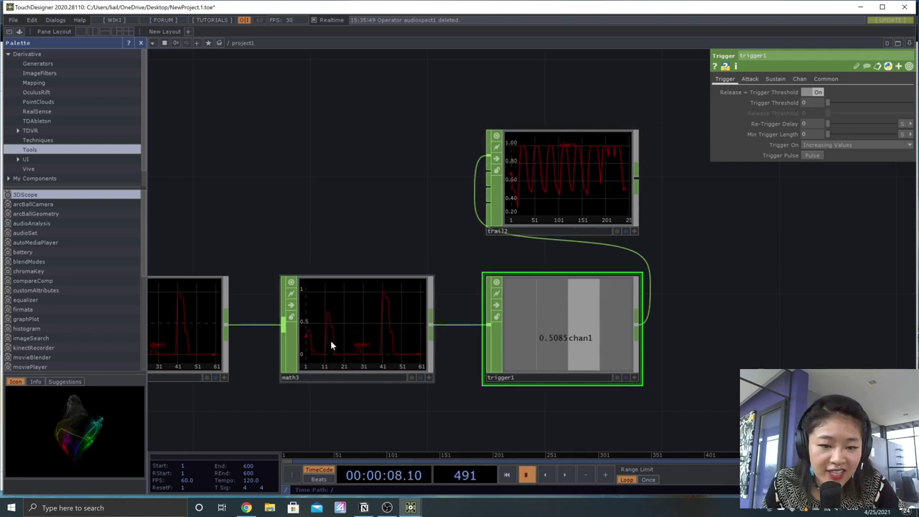
# Step: Select math3 to view its Range settings
pyautogui.click(330, 345)
pyautogui.scroll(5, 352, 318)
pyautogui.scroll(-2, 352, 318)
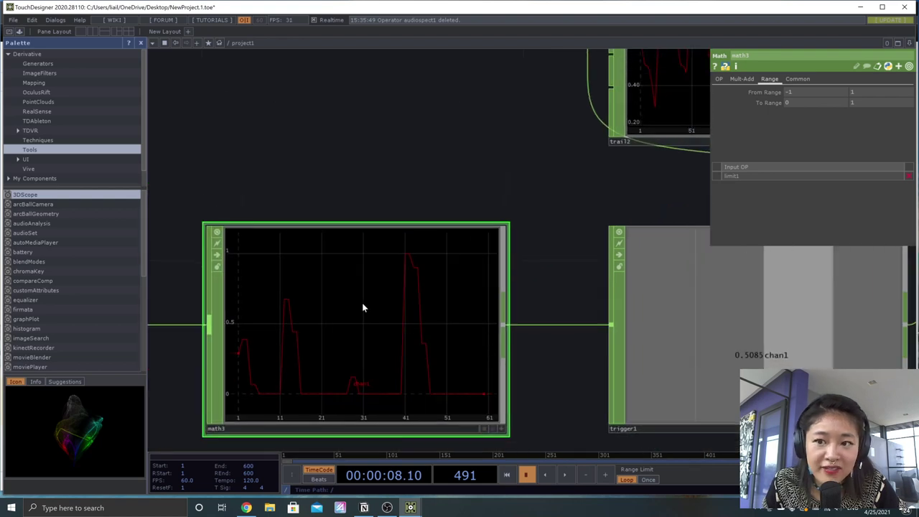
# Step: Compare trigger1's parameters against math3's output range
pyautogui.click(715, 302)
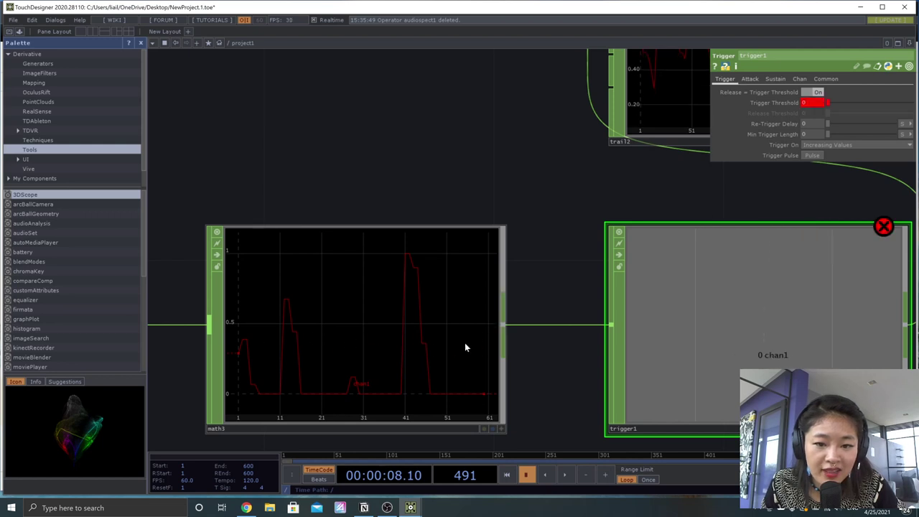
pyautogui.click(375, 338)
pyautogui.click(696, 293)
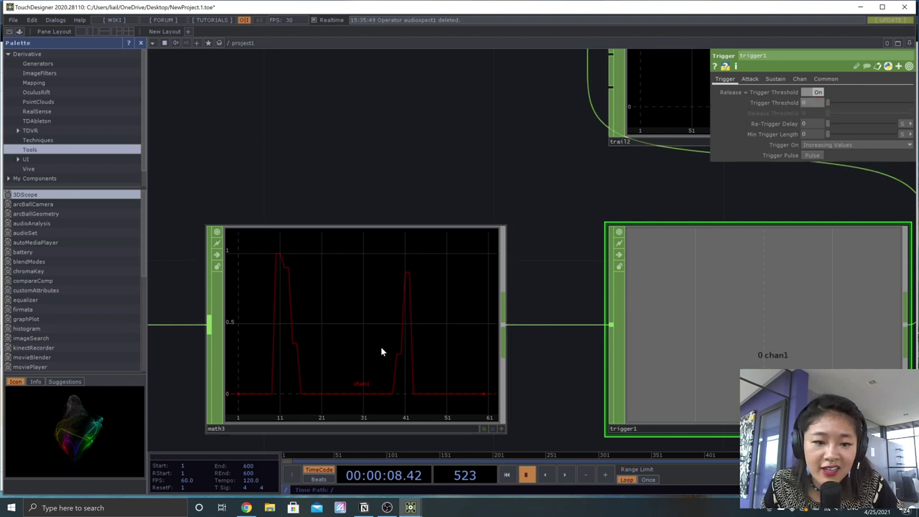
pyautogui.click(320, 345)
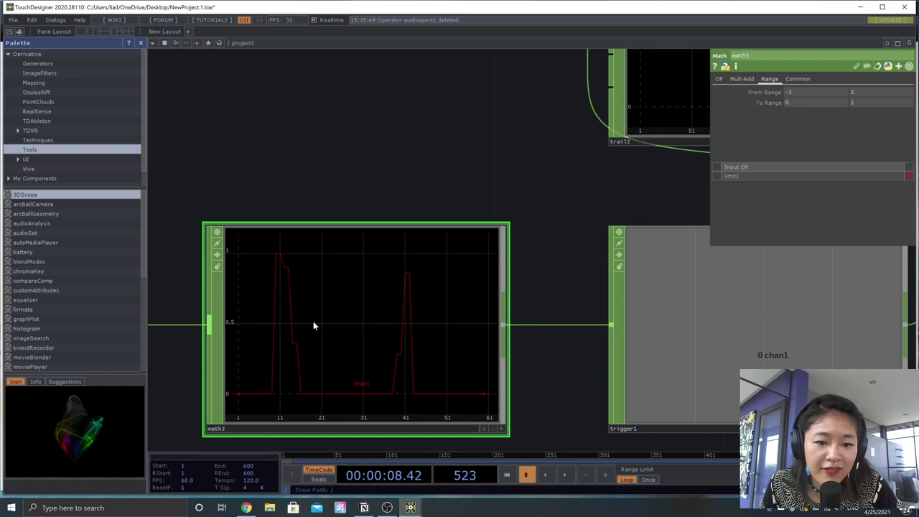
# Step: Set trigger1's Trigger Threshold to 0.5 and play to view trail2 and trigger1
pyautogui.click(753, 323)
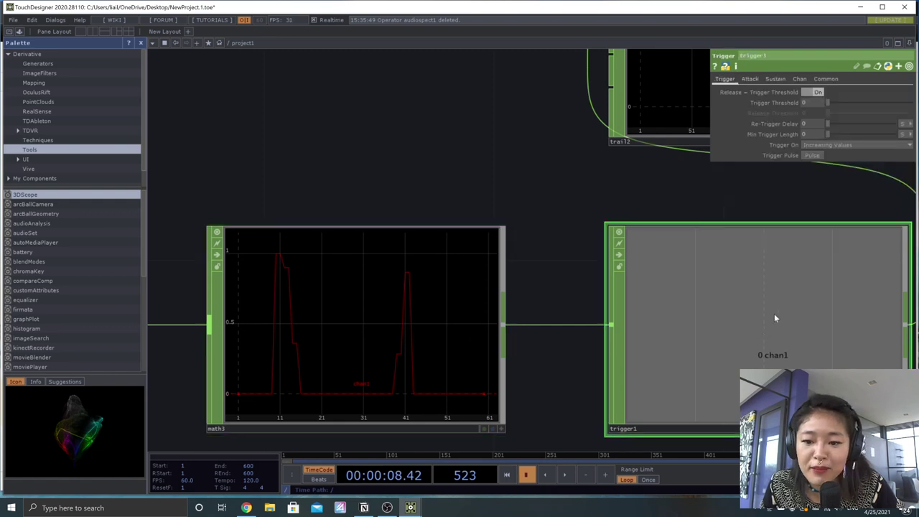
pyautogui.click(813, 101)
pyautogui.write('0.5')
pyautogui.press('Return')
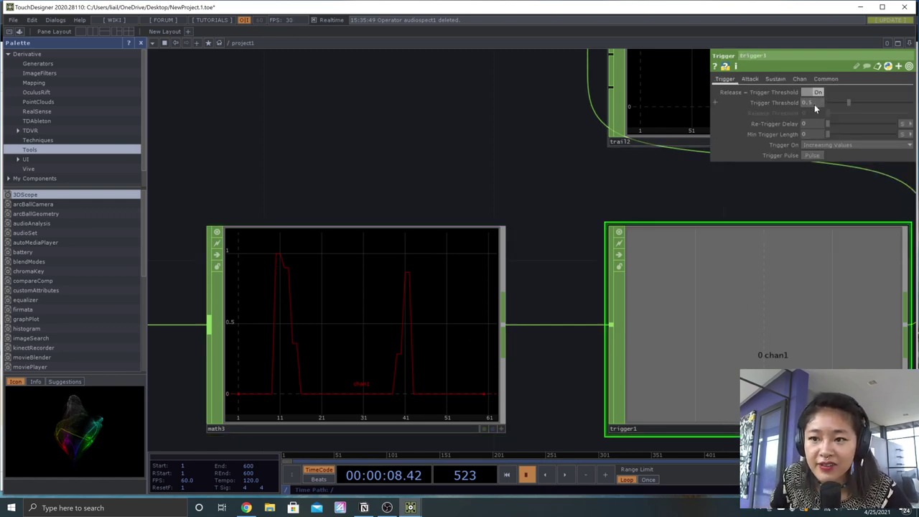
pyautogui.press('space')
pyautogui.moveTo(607, 211); pyautogui.dragTo(467, 277)
pyautogui.scroll(-3, 467, 277)
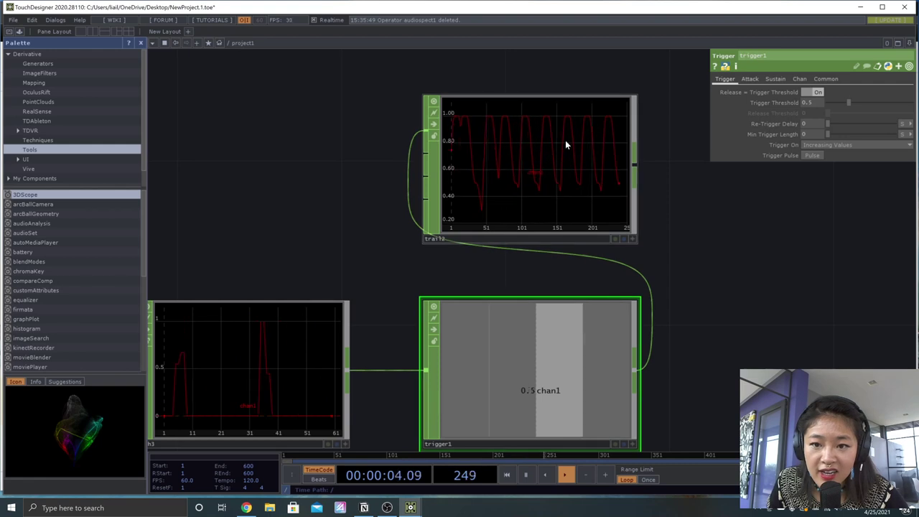
# Step: Set trigger1's Attack Length to 0 and play to see sharp spikes on trail2
pyautogui.press('space')
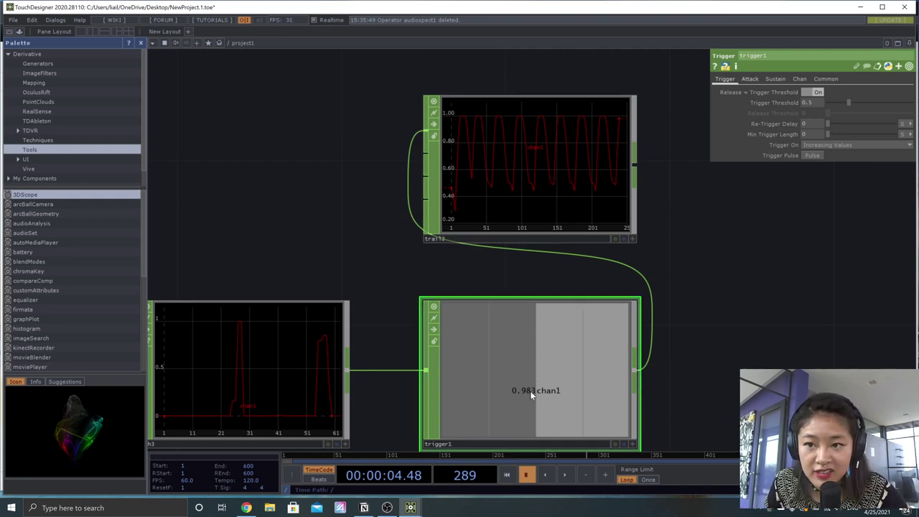
pyautogui.click(750, 79)
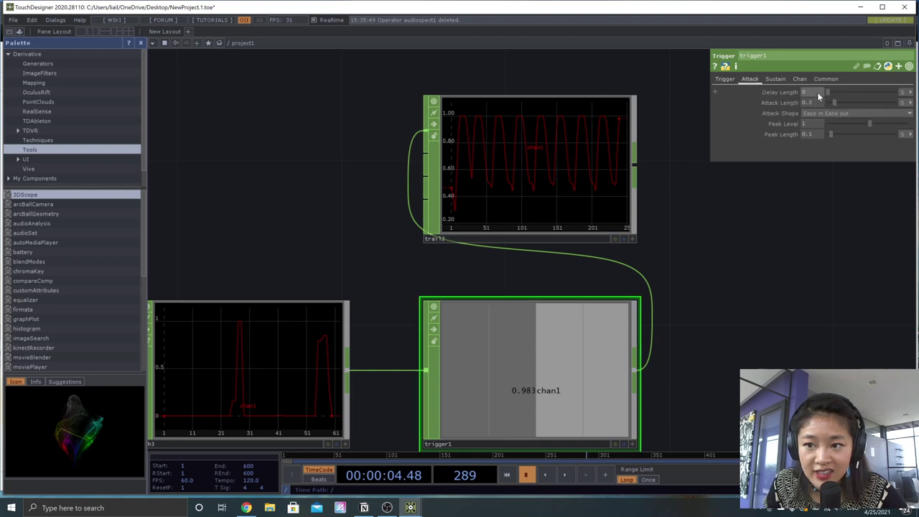
pyautogui.click(811, 101)
pyautogui.write('0')
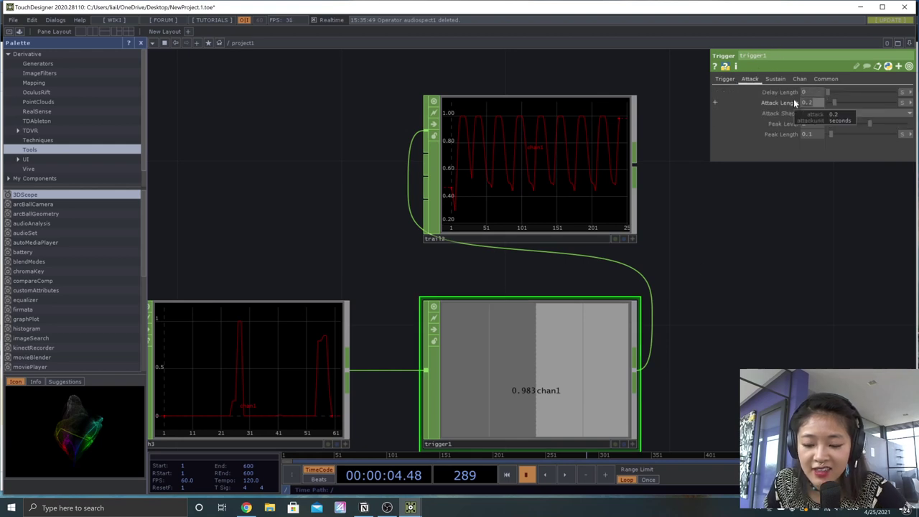
pyautogui.press('Return')
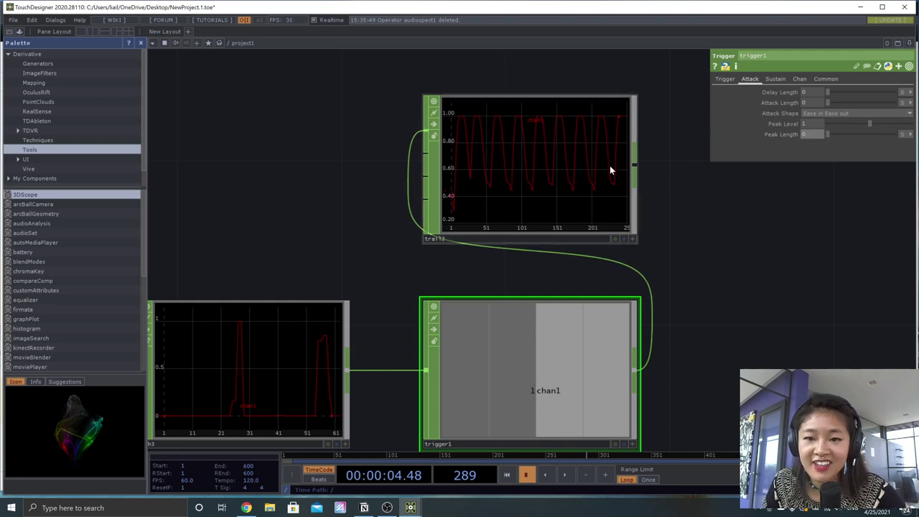
pyautogui.press('space')
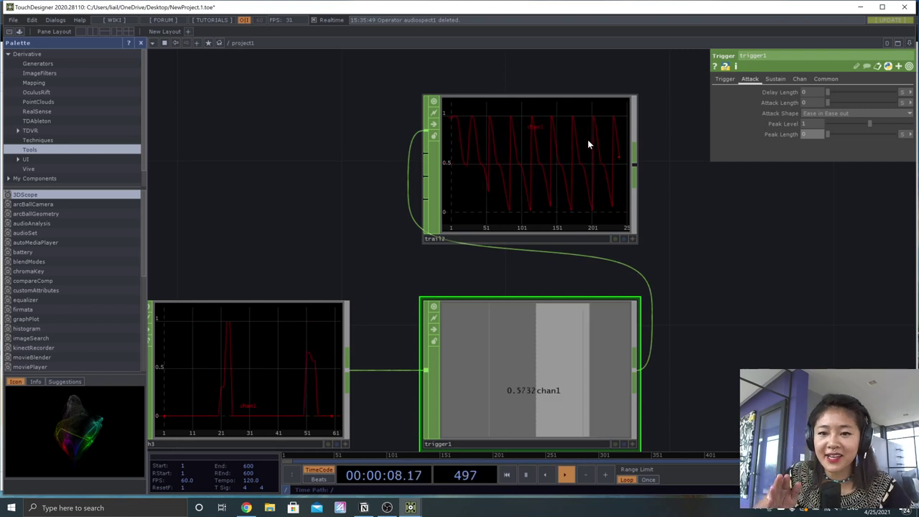
pyautogui.press('space')
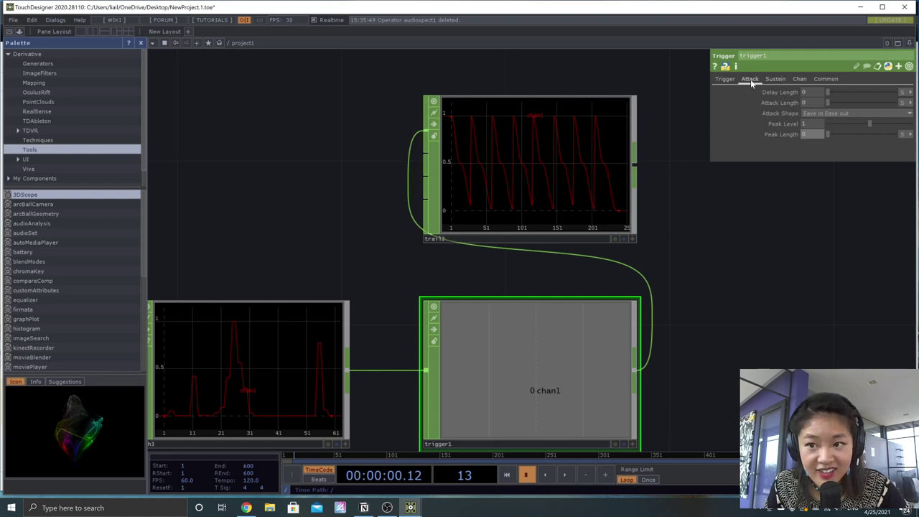
# Step: Return trigger1's Decay Length and Release Length to 0 and preview the envelope
pyautogui.click(772, 79)
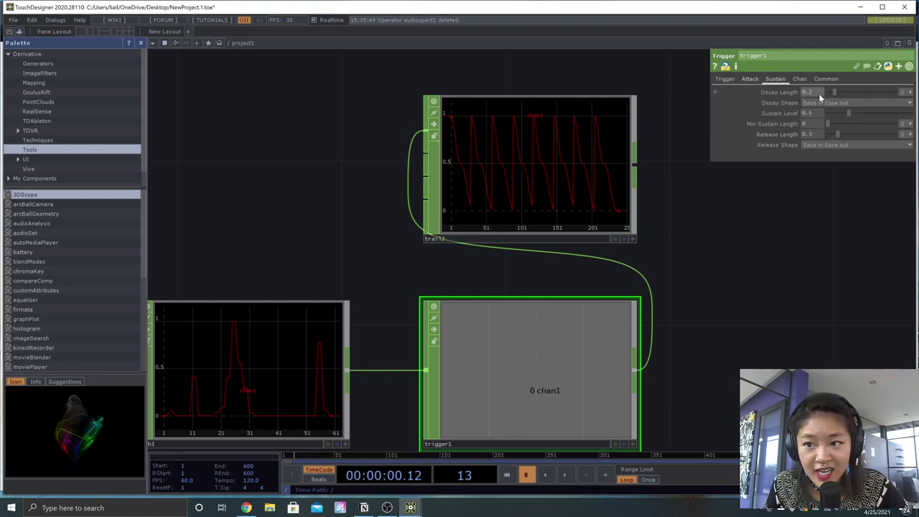
pyautogui.hotkey('ctrl', 'z')
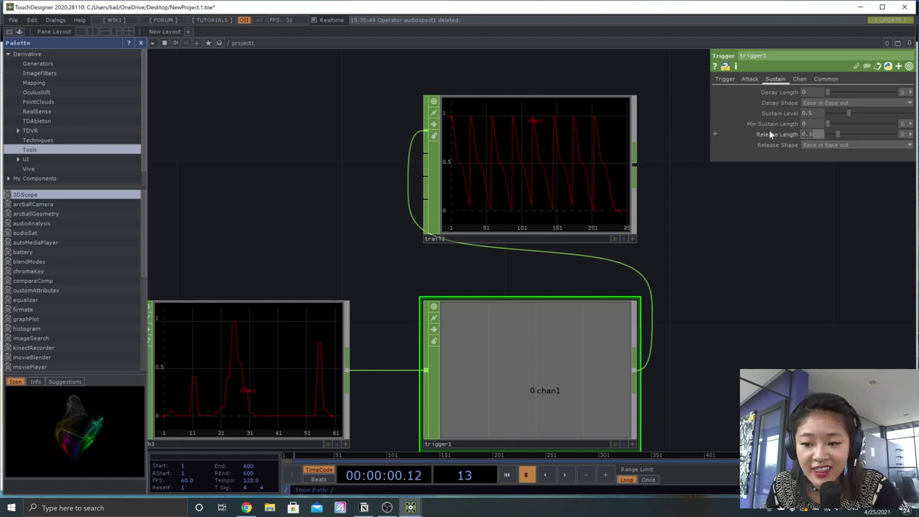
pyautogui.hotkey('ctrl', 'z')
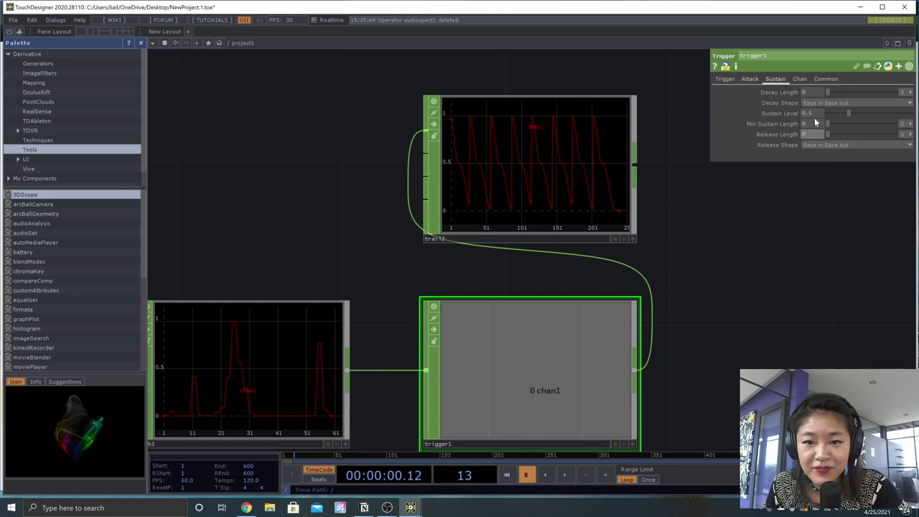
pyautogui.press('space')
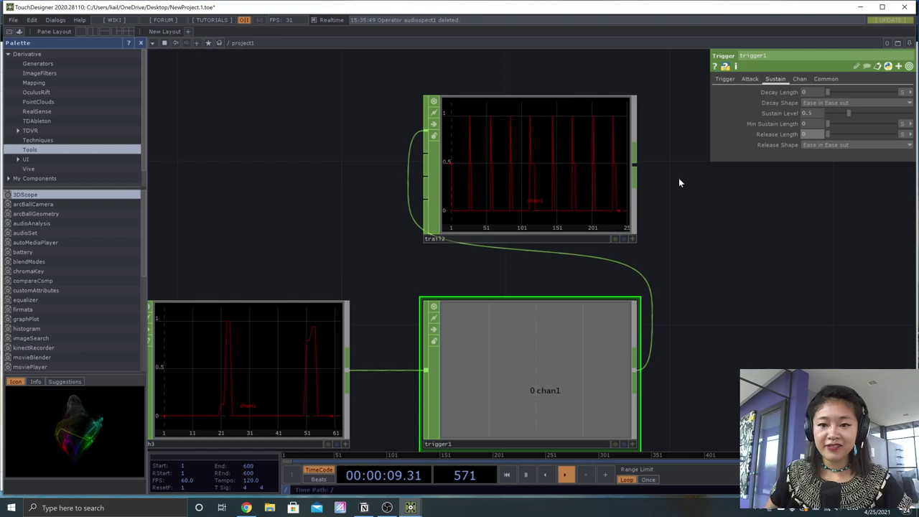
pyautogui.press('space')
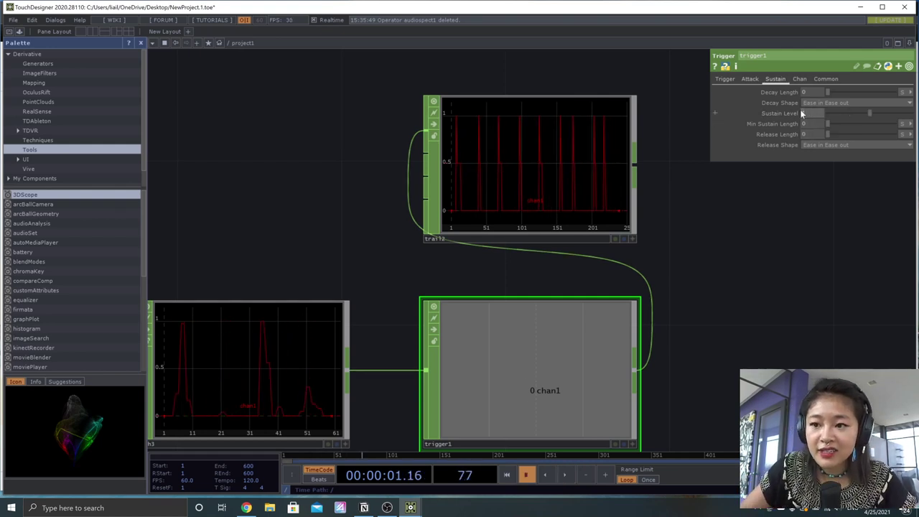
# Step: Set trigger1's Sustain Level to 1 and Min Sustain Length to 0.1, then play to see square pulses
pyautogui.click(790, 113)
pyautogui.write('1')
pyautogui.press('Return')
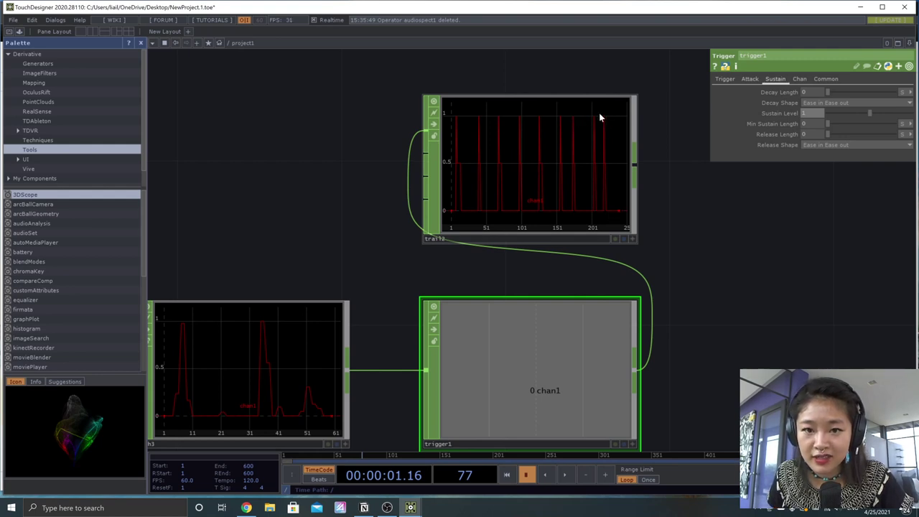
pyautogui.click(816, 126)
pyautogui.write('0.1')
pyautogui.press('Return')
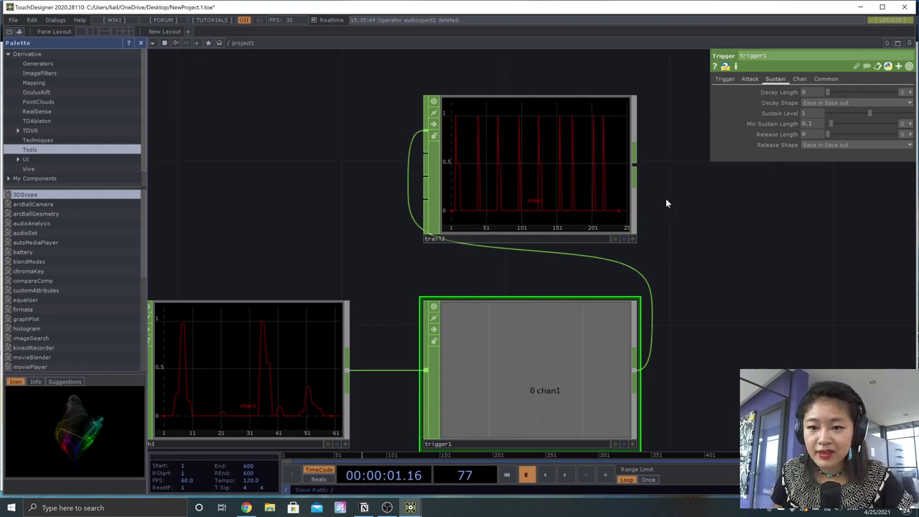
pyautogui.press('space')
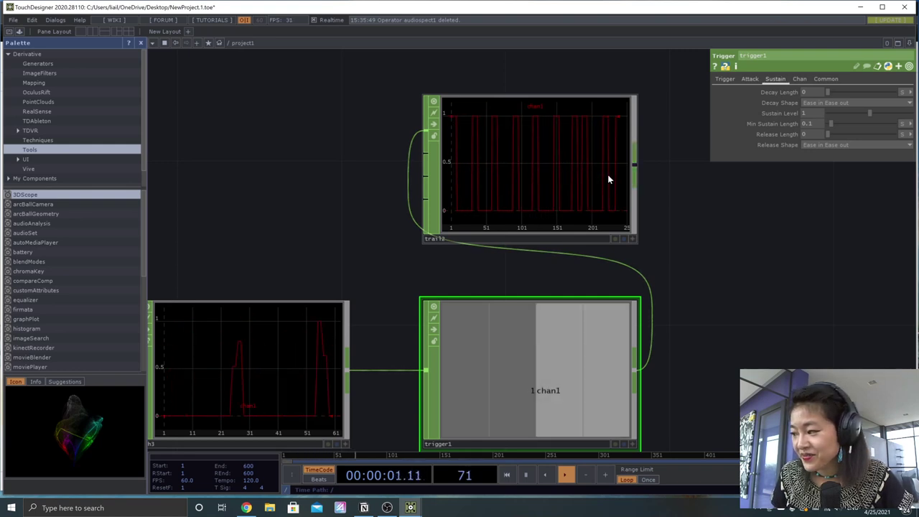
pyautogui.press('space')
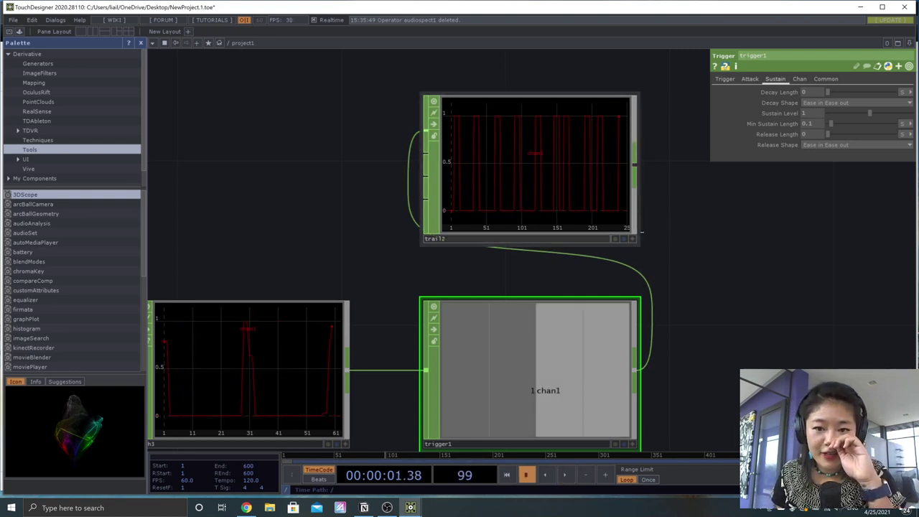
# Step: Show trigger1's viewer as the network background and play the audio briefly
pyautogui.scroll(-3, 643, 234)
pyautogui.click(627, 340)
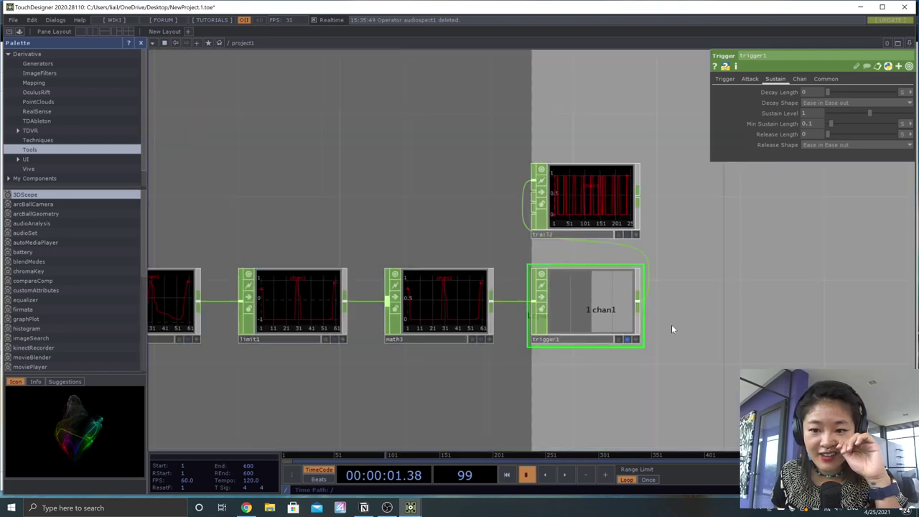
pyautogui.press('space')
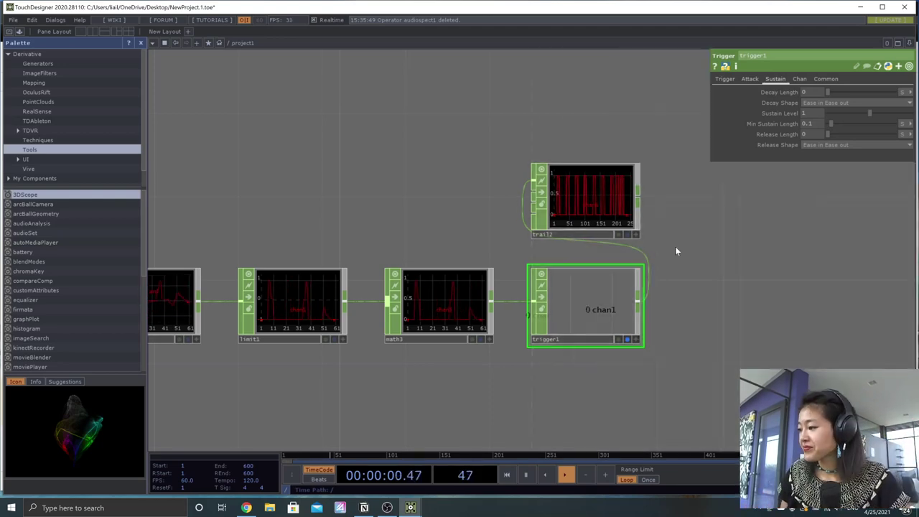
pyautogui.press('space')
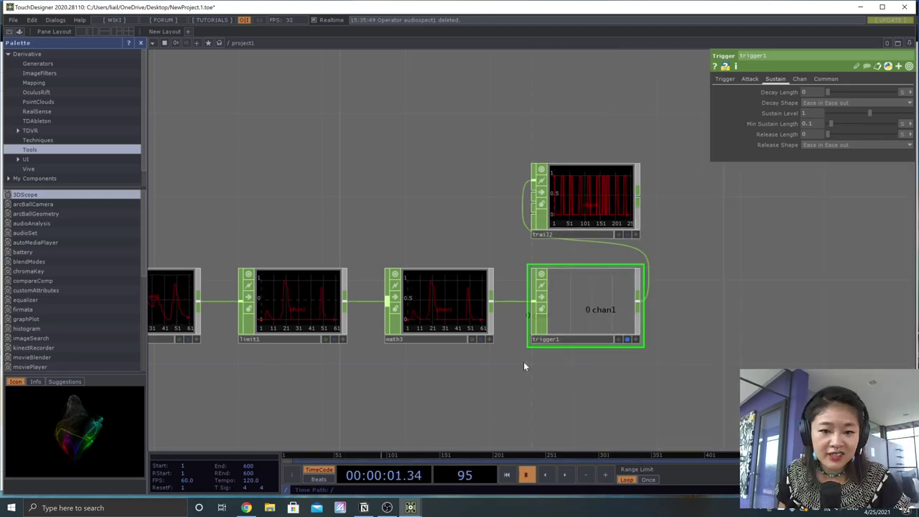
# Step: Review the math1, math2, limit1 and math3 settings, then frame math3, trigger1 and trail2
pyautogui.scroll(-6, 380, 366)
pyautogui.scroll(6, 470, 379)
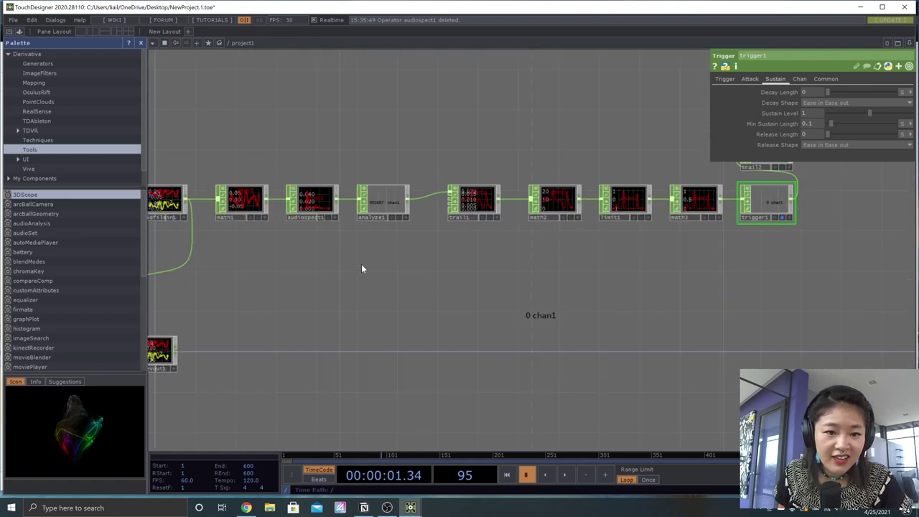
pyautogui.click(333, 223)
pyautogui.click(630, 222)
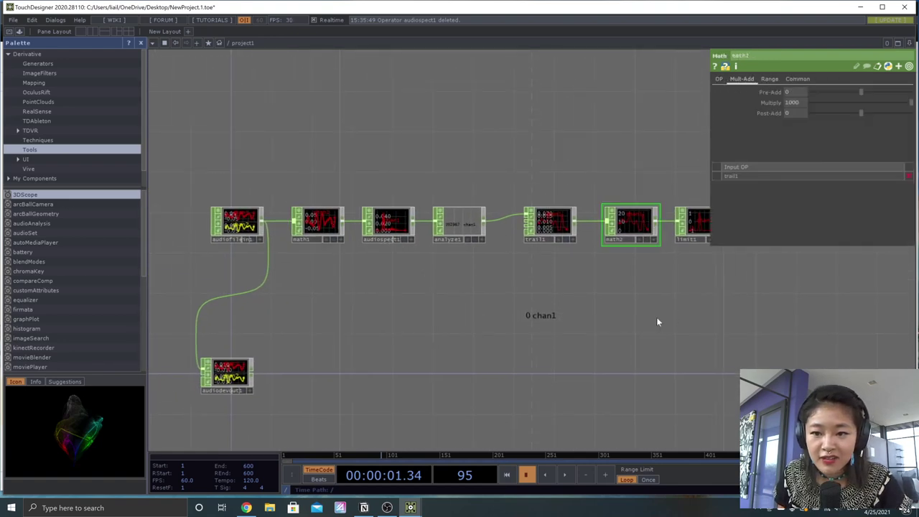
pyautogui.moveTo(655, 317); pyautogui.dragTo(269, 378)
pyautogui.click(368, 290)
pyautogui.scroll(5, 379, 347)
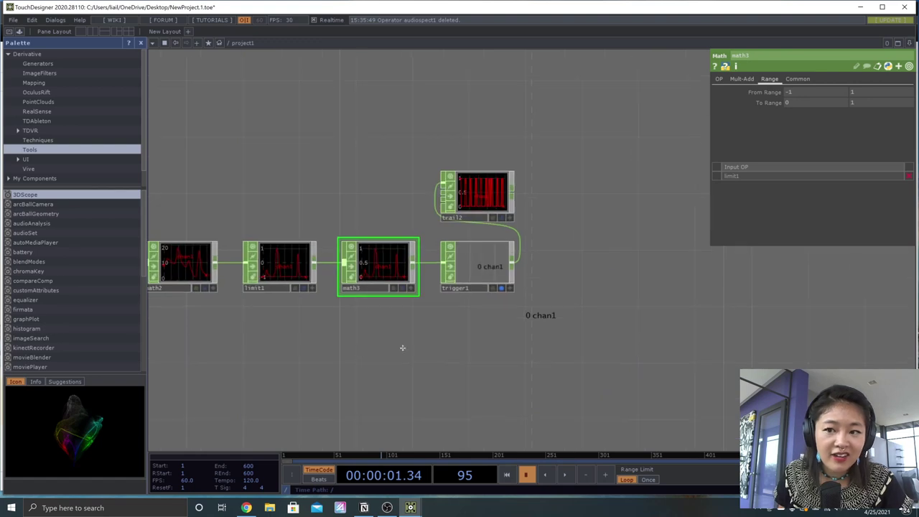
pyautogui.click(373, 205)
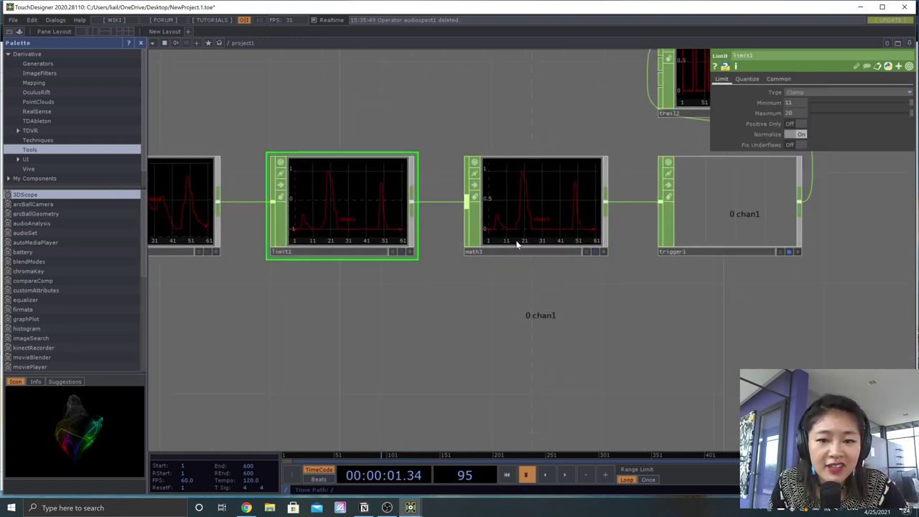
pyautogui.click(550, 225)
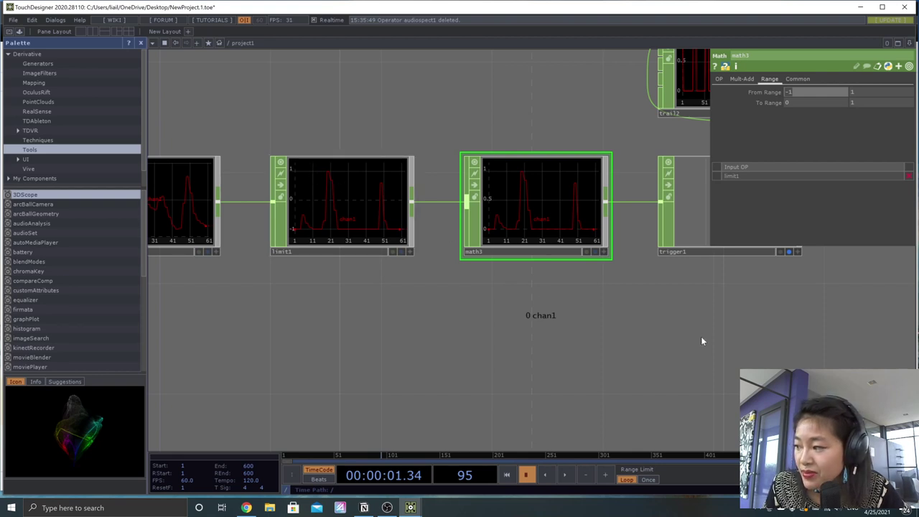
pyautogui.moveTo(720, 332); pyautogui.dragTo(622, 353)
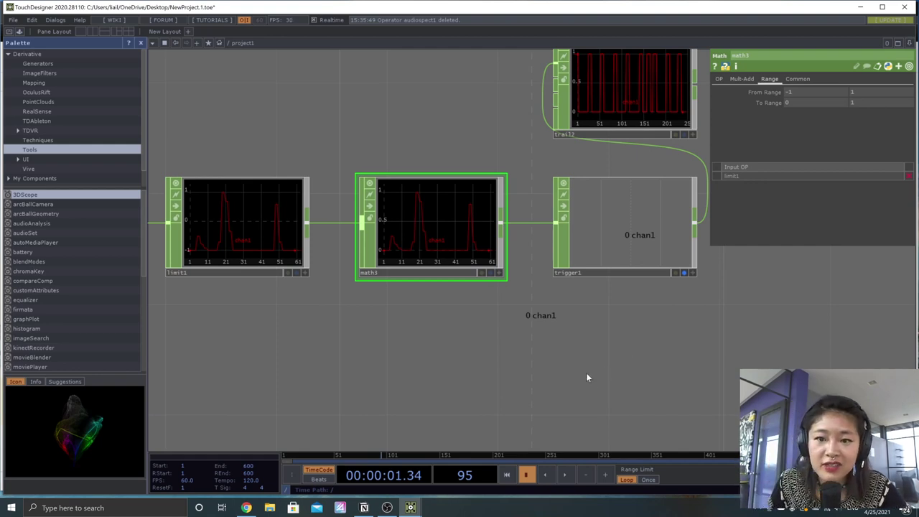
pyautogui.moveTo(586, 375); pyautogui.dragTo(483, 369)
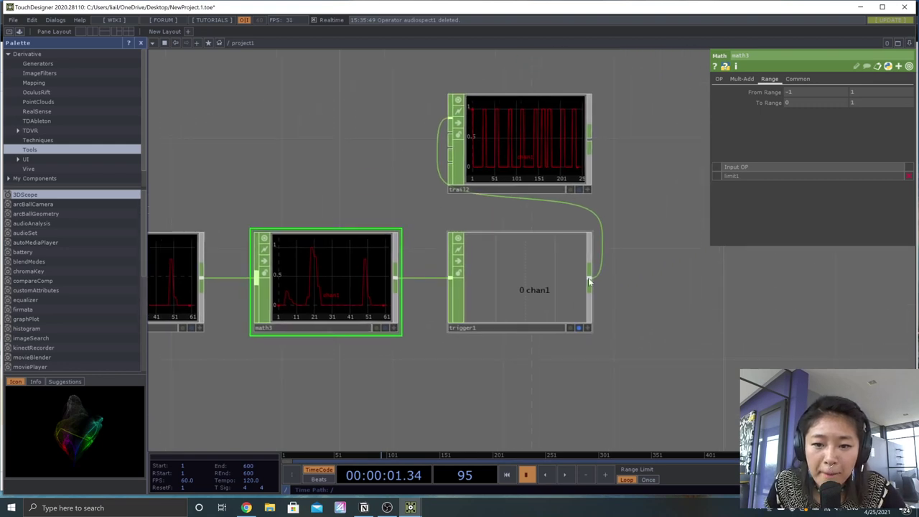
# Step: Run the audio, turn off trigger1's background display, and bring up trail2's Trail parameters
pyautogui.press('space')
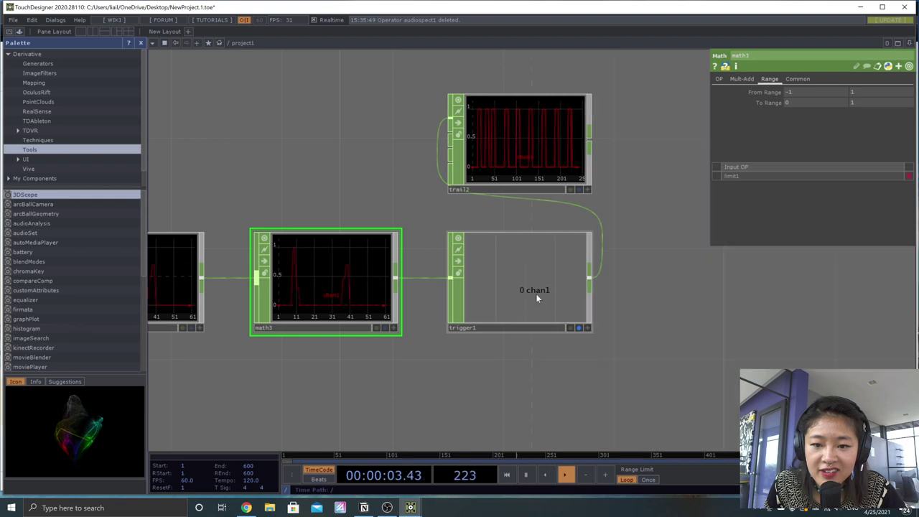
pyautogui.click(588, 328)
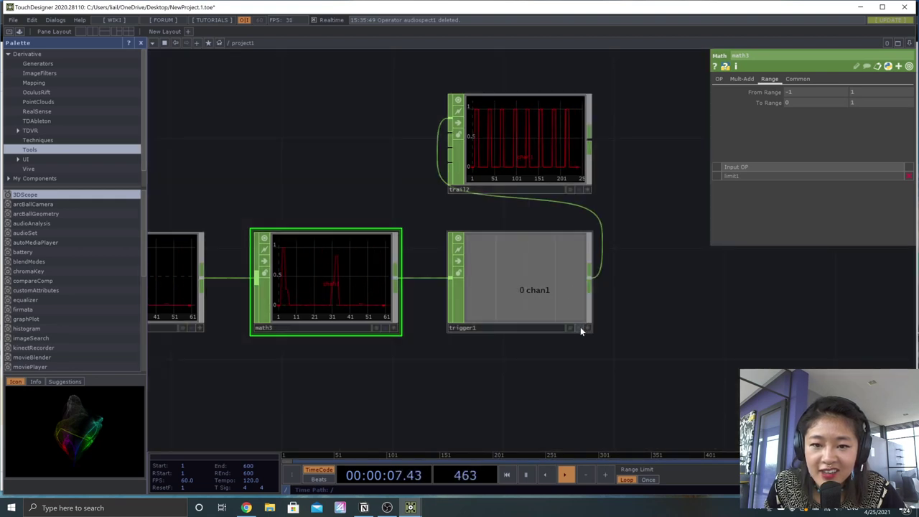
pyautogui.press('space')
pyautogui.click(549, 156)
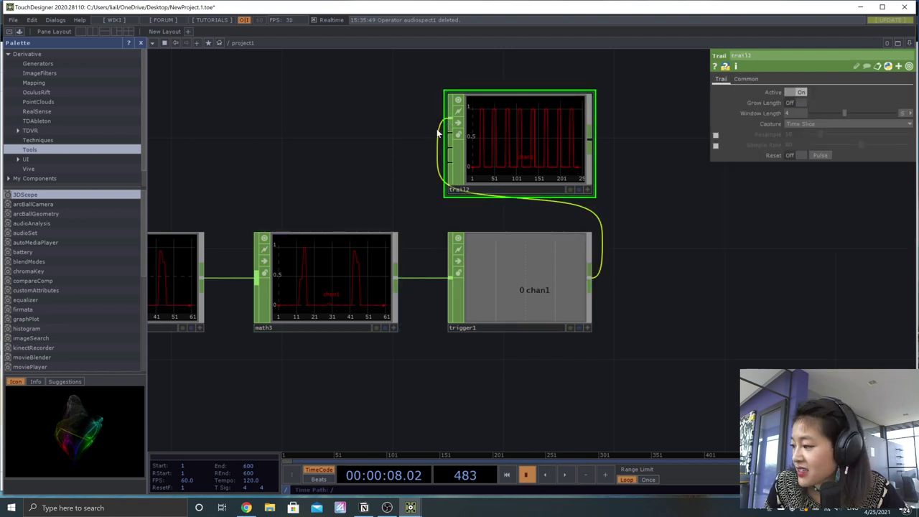
# Step: Replay the timeline while panning to watch trigger1 and trail2 respond
pyautogui.press('space')
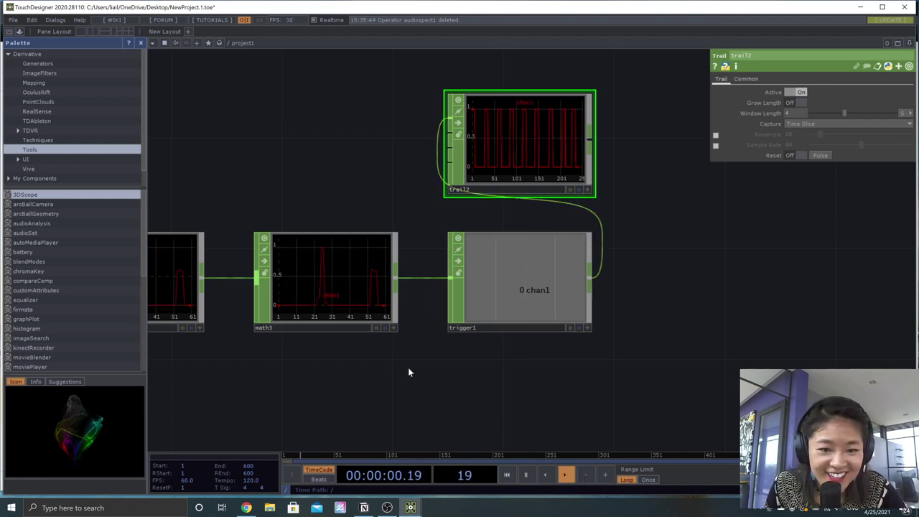
pyautogui.press('space')
pyautogui.moveTo(385, 371); pyautogui.dragTo(542, 386)
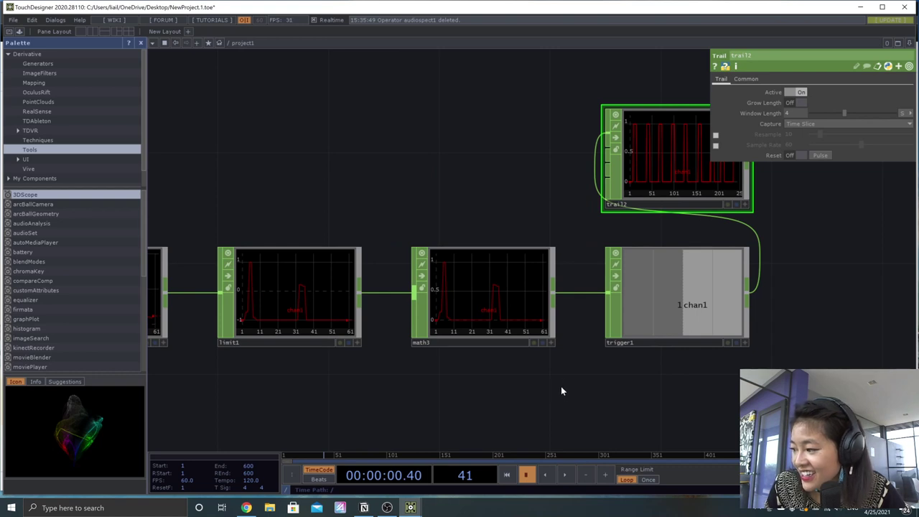
pyautogui.moveTo(274, 402); pyautogui.dragTo(463, 397)
pyautogui.press('space')
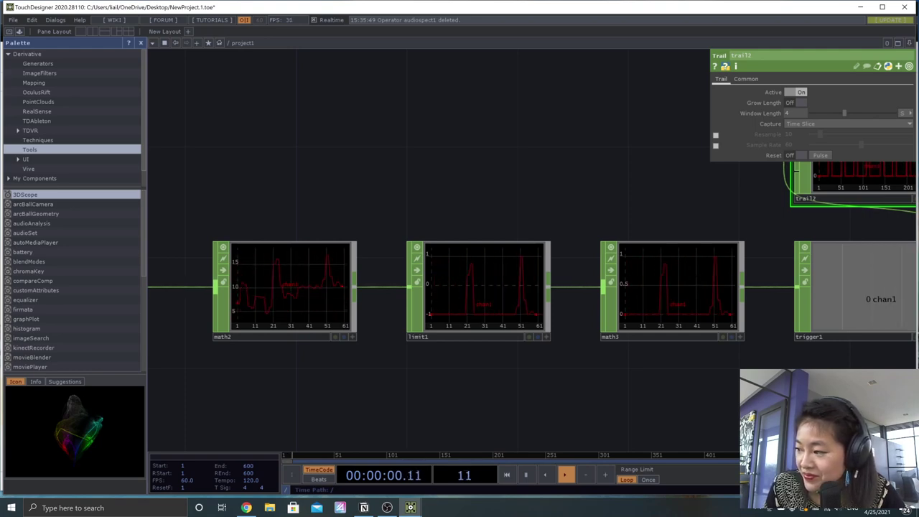
pyautogui.moveTo(502, 388); pyautogui.dragTo(421, 395)
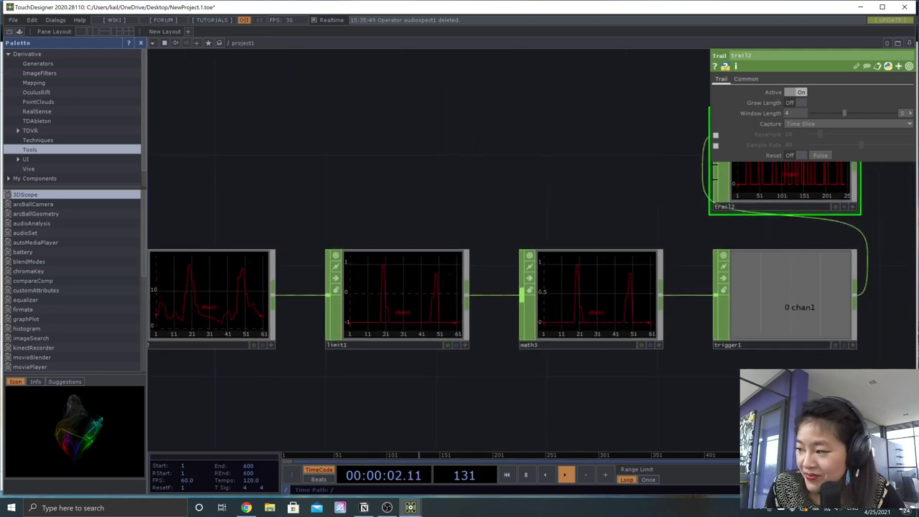
pyautogui.press('space')
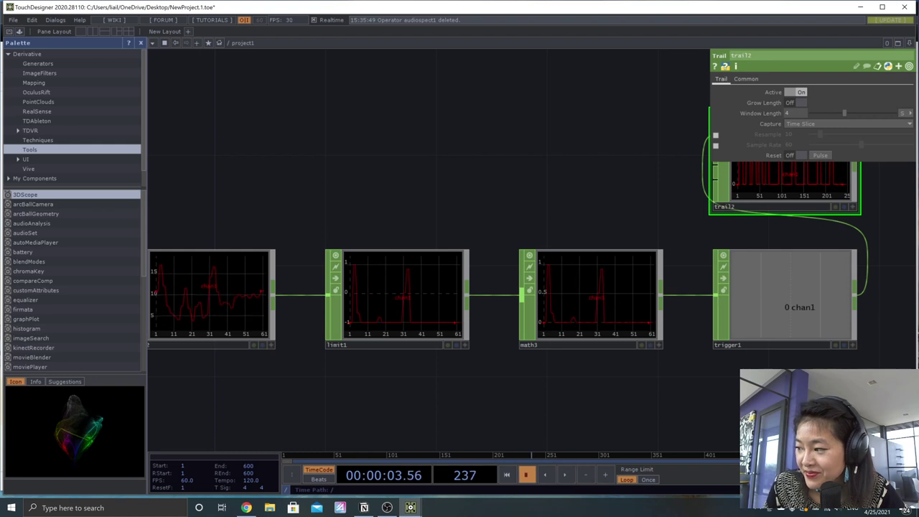
pyautogui.press('space')
pyautogui.press('space')
pyautogui.moveTo(833, 378); pyautogui.dragTo(736, 400)
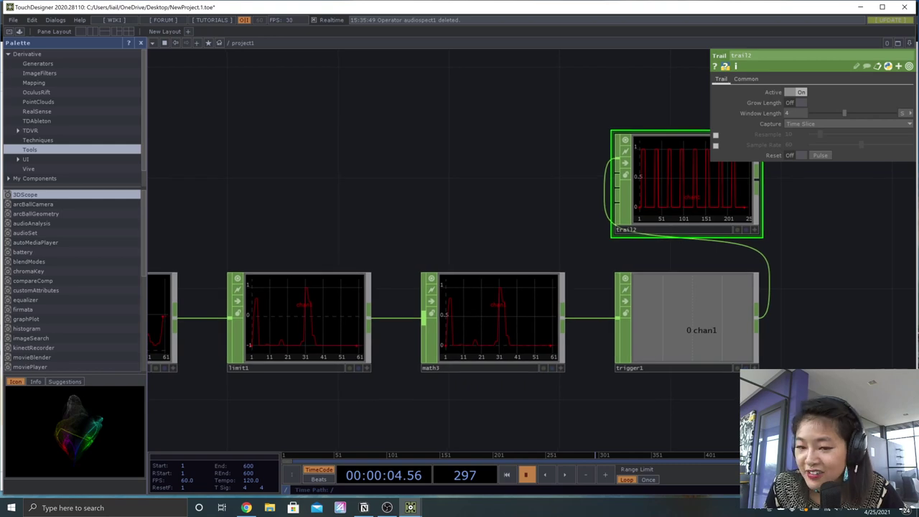
# Step: Zoom and scroll the network to inspect the trigger chain around trail2
pyautogui.scroll(-3, 651, 404)
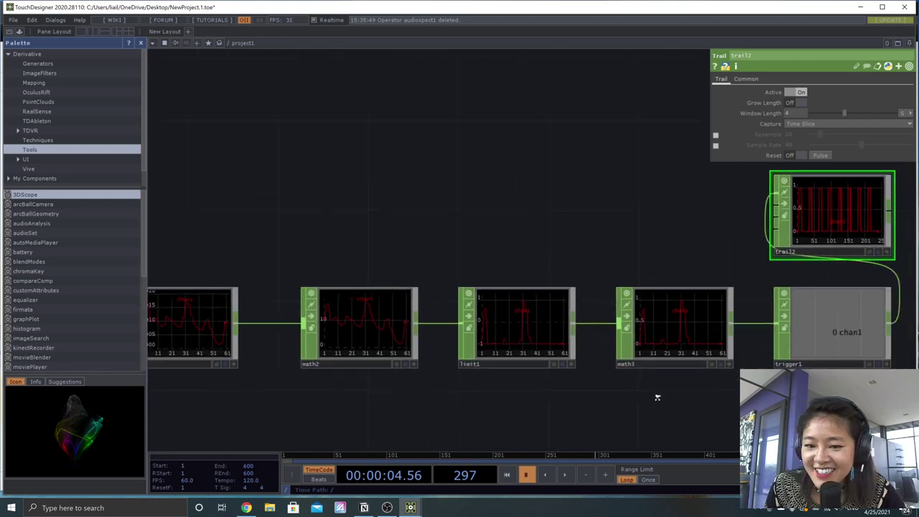
pyautogui.scroll(-3, 448, 366)
pyautogui.scroll(4, 461, 378)
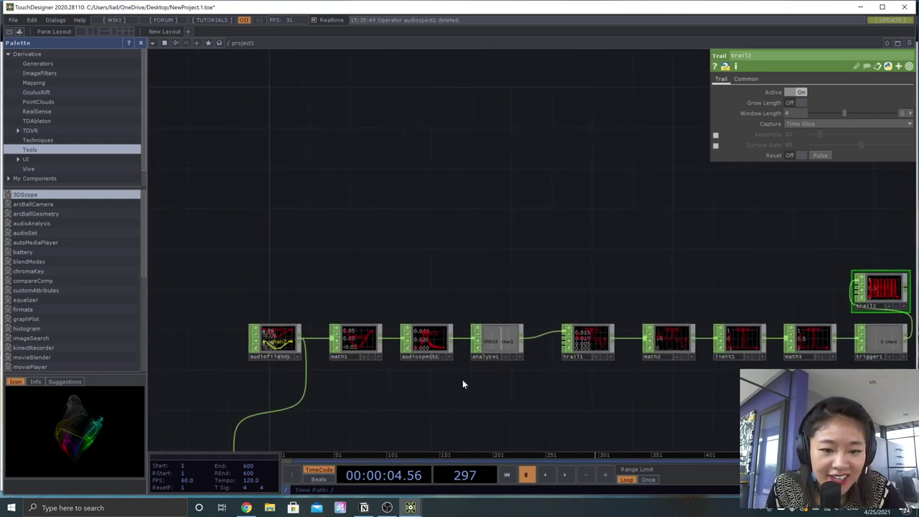
pyautogui.hscroll(8, 546, 369)
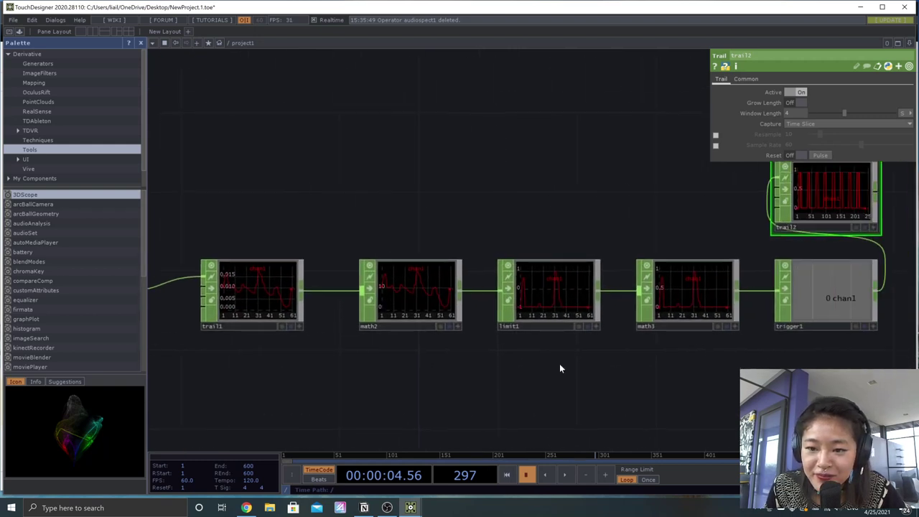
pyautogui.hscroll(2, 534, 374)
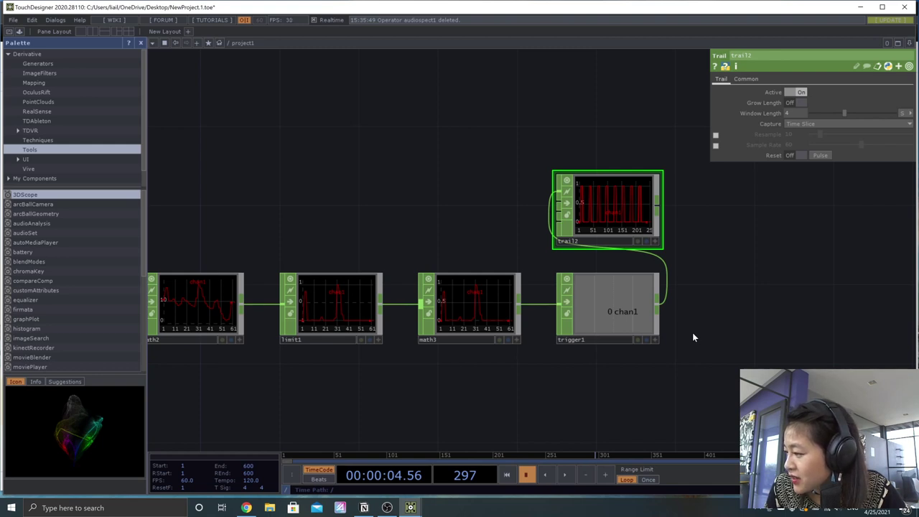
pyautogui.hscroll(-5, 731, 350)
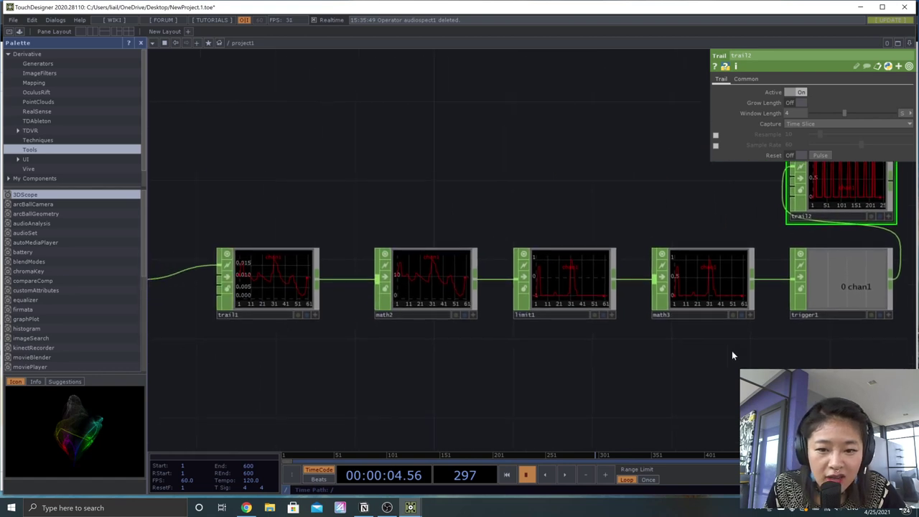
# Step: Compare limit1's clamp settings with math3's range settings while playback resumes
pyautogui.click(580, 292)
pyautogui.click(717, 301)
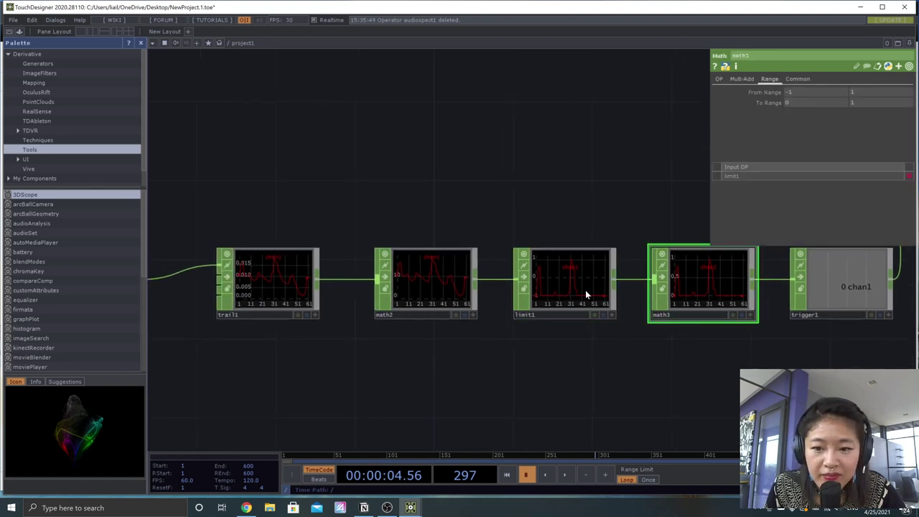
pyautogui.click(585, 290)
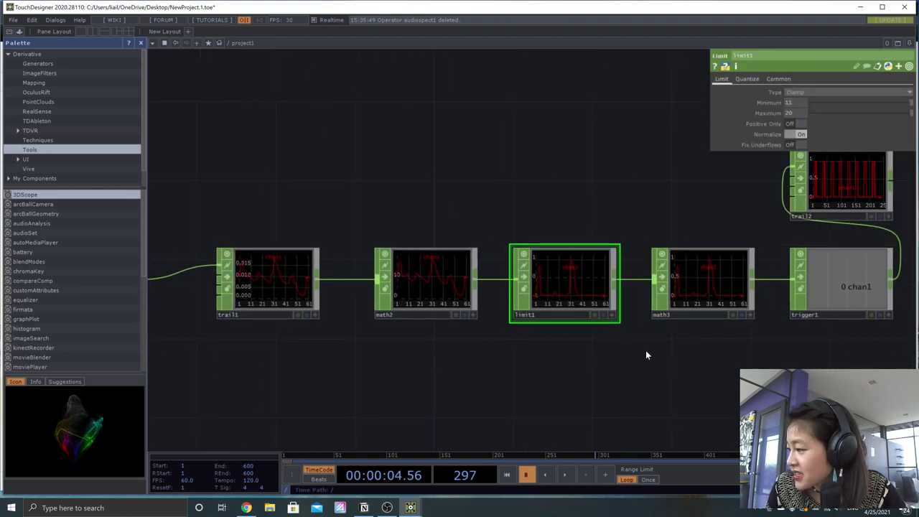
pyautogui.scroll(3, 657, 348)
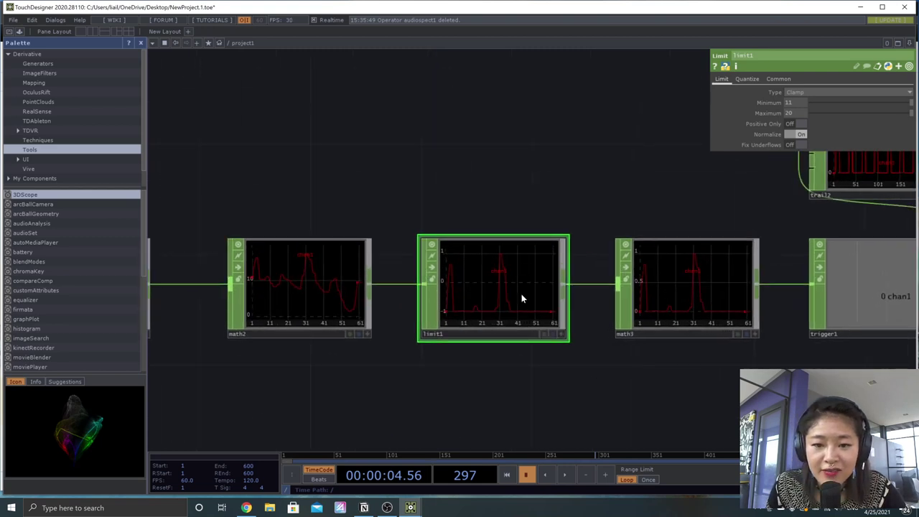
pyautogui.click(708, 296)
pyautogui.moveTo(703, 383); pyautogui.dragTo(523, 390)
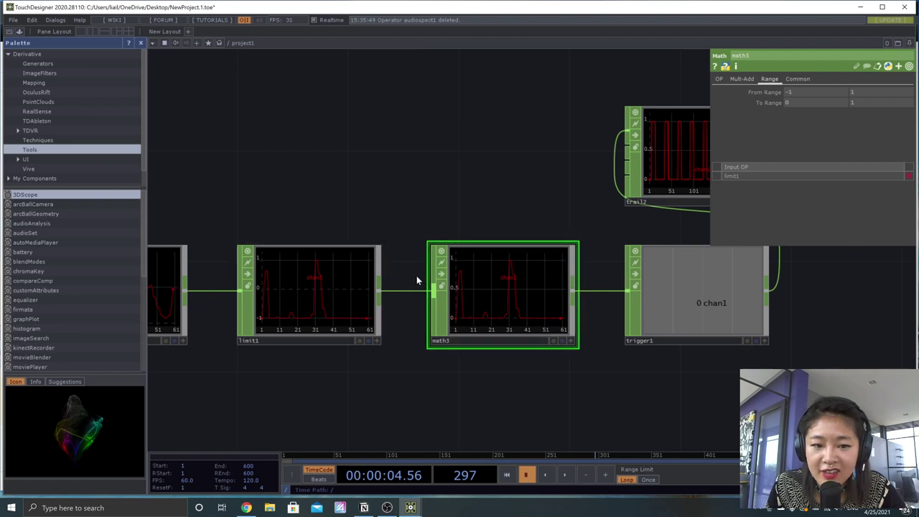
pyautogui.click(323, 292)
pyautogui.press('space')
pyautogui.moveTo(501, 307); pyautogui.dragTo(552, 318, button='middle')
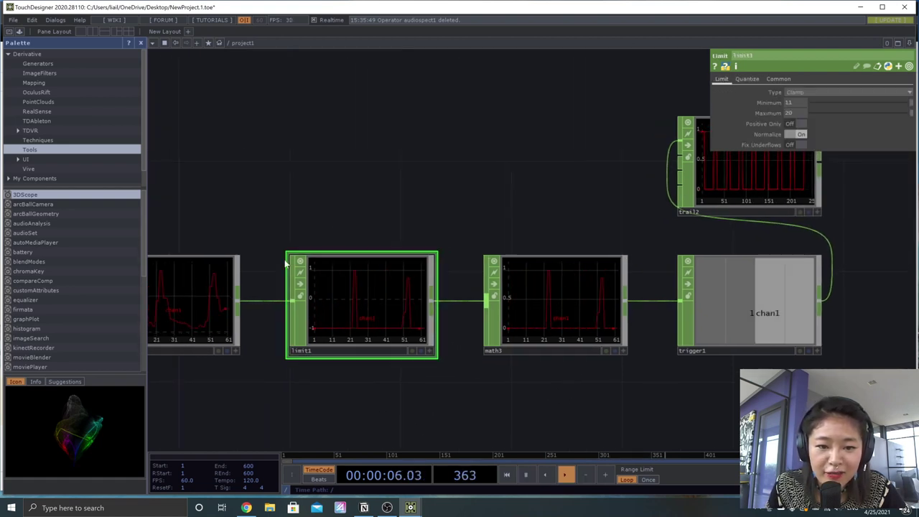
pyautogui.click(571, 301)
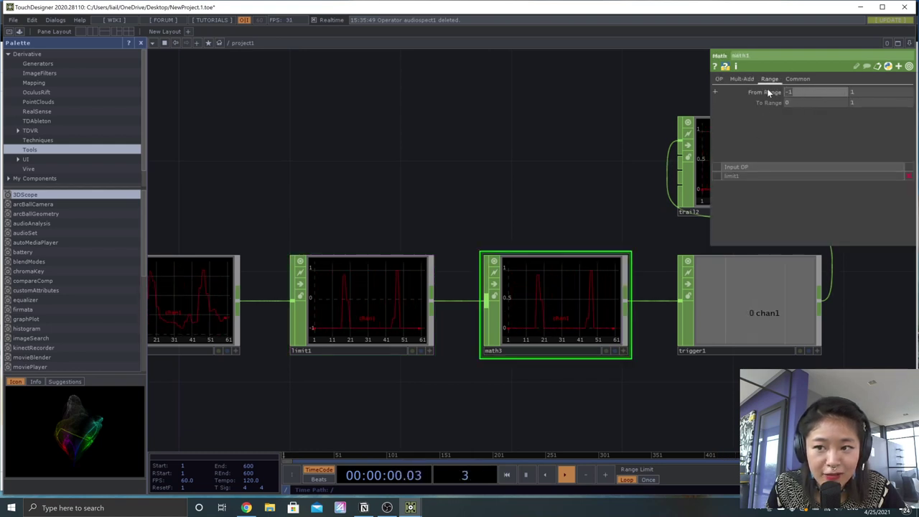
# Step: Try 0 as math3's From Range lower bound, then restore the range to -1 to 1
pyautogui.click(818, 92)
pyautogui.write('0')
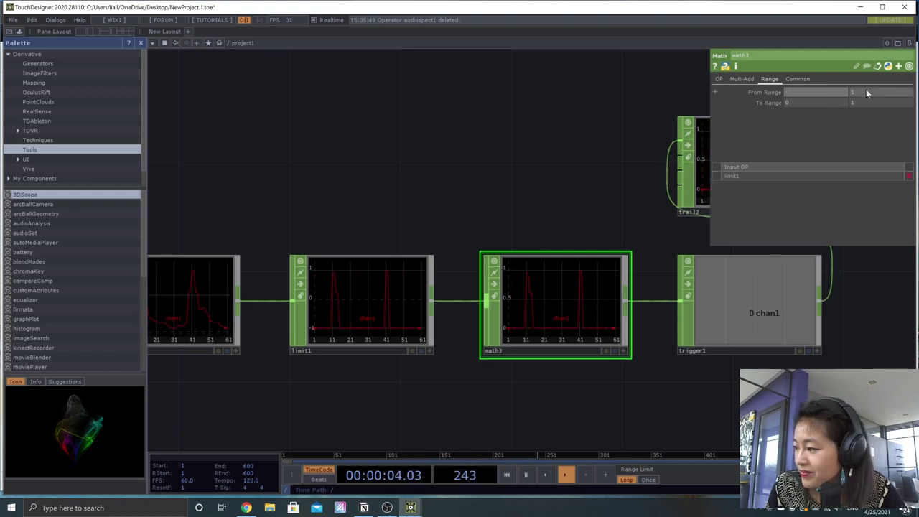
pyautogui.press('Return')
pyautogui.press('space')
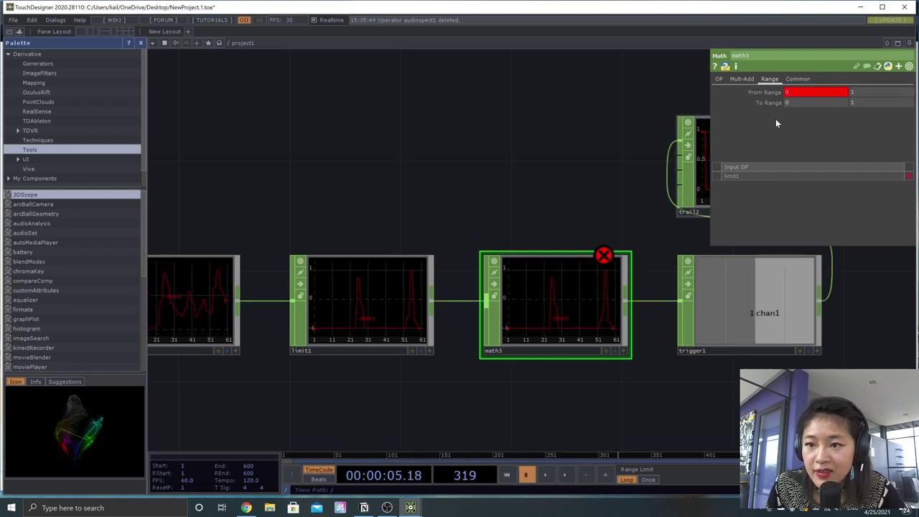
pyautogui.click(765, 92)
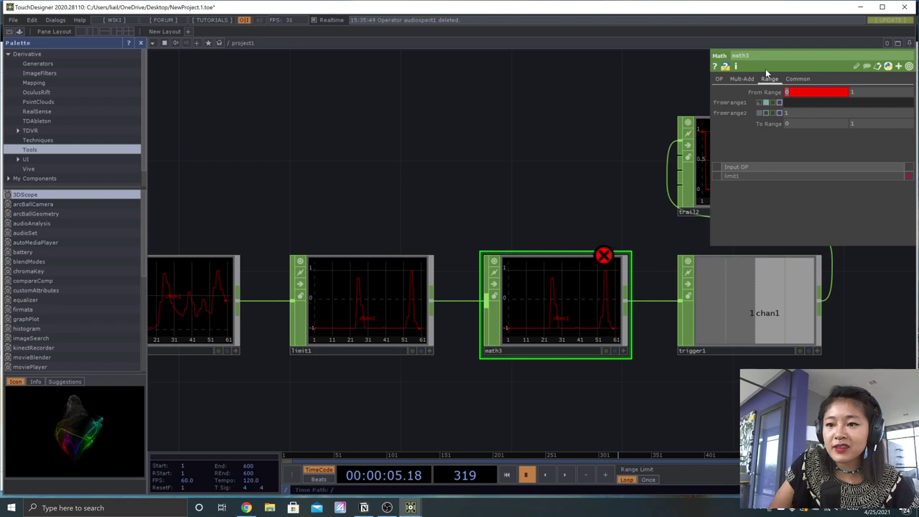
pyautogui.click(765, 108)
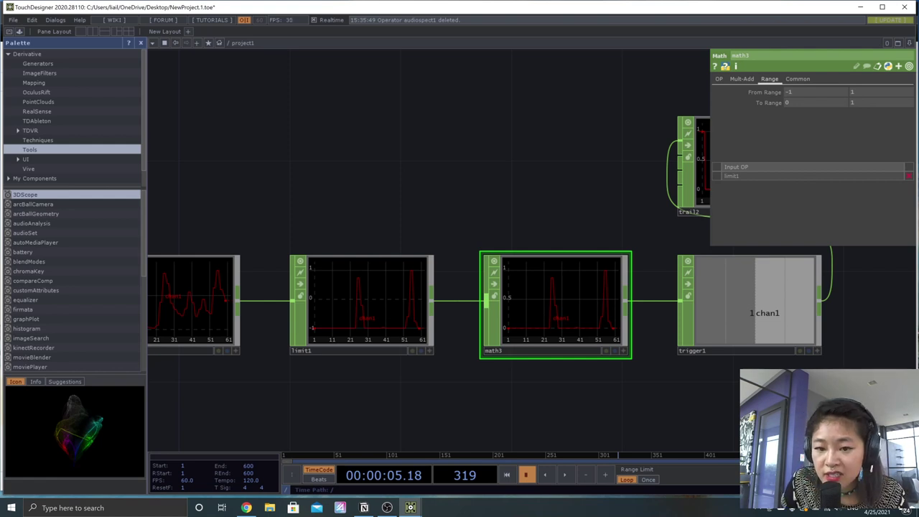
pyautogui.moveTo(617, 392); pyautogui.dragTo(518, 429)
# Step: Select trail2 and nudge its node up and back down
pyautogui.click(642, 231)
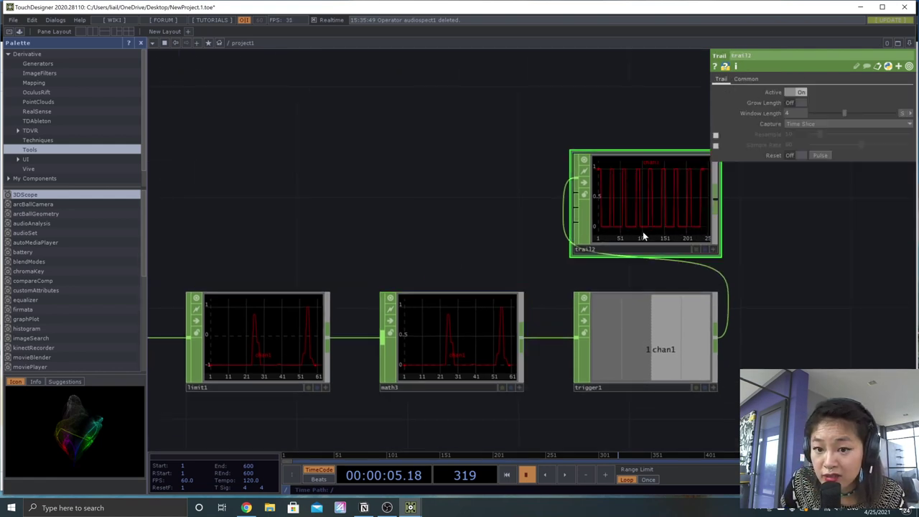
pyautogui.moveTo(638, 186); pyautogui.dragTo(556, 222)
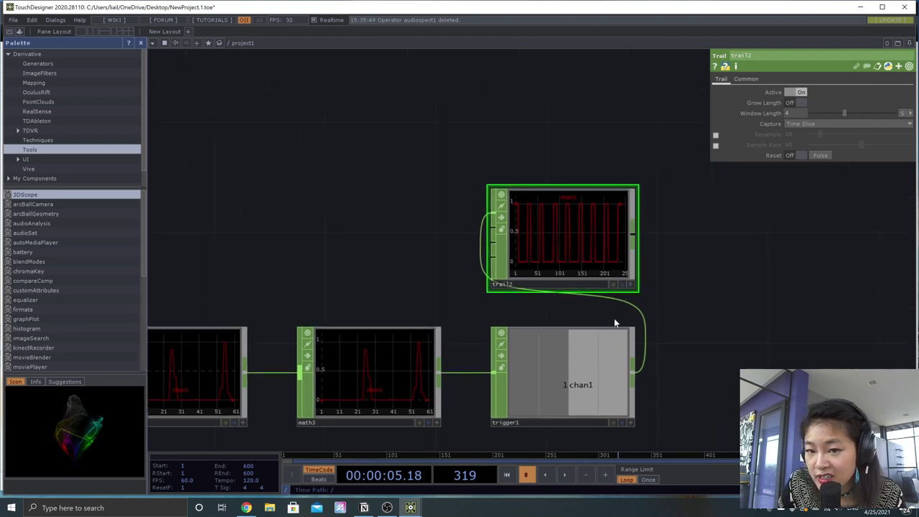
pyautogui.moveTo(590, 247); pyautogui.dragTo(594, 228)
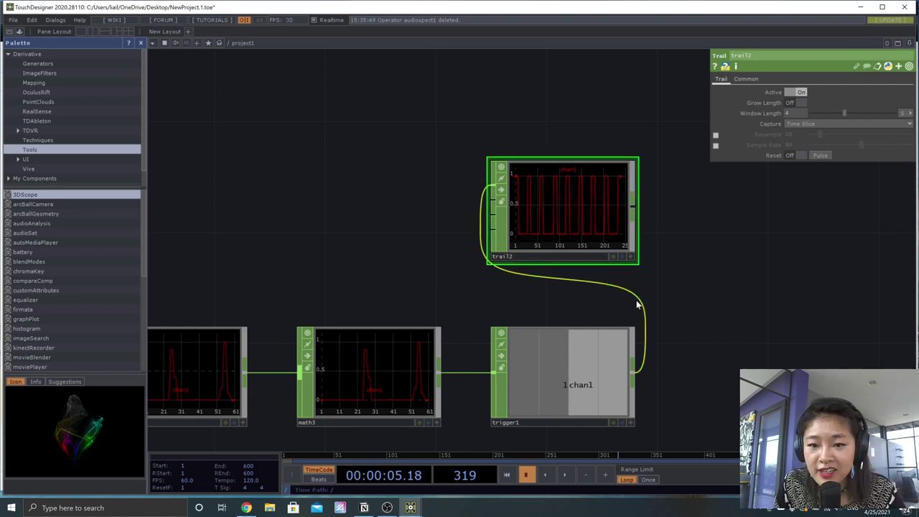
pyautogui.moveTo(548, 196); pyautogui.dragTo(552, 221)
# Step: Play and pause the timeline while recentring the view on the node chain
pyautogui.press('space')
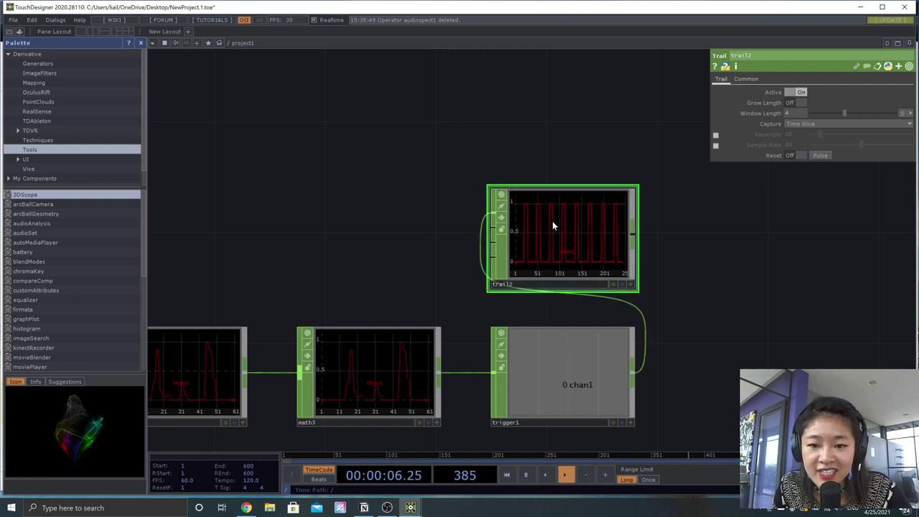
pyautogui.press('space')
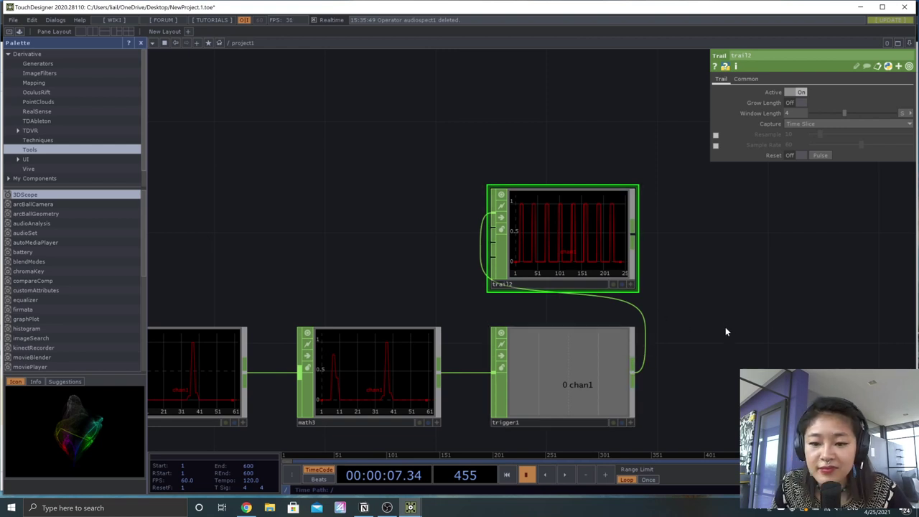
pyautogui.press('space')
pyautogui.moveTo(743, 373); pyautogui.dragTo(752, 333)
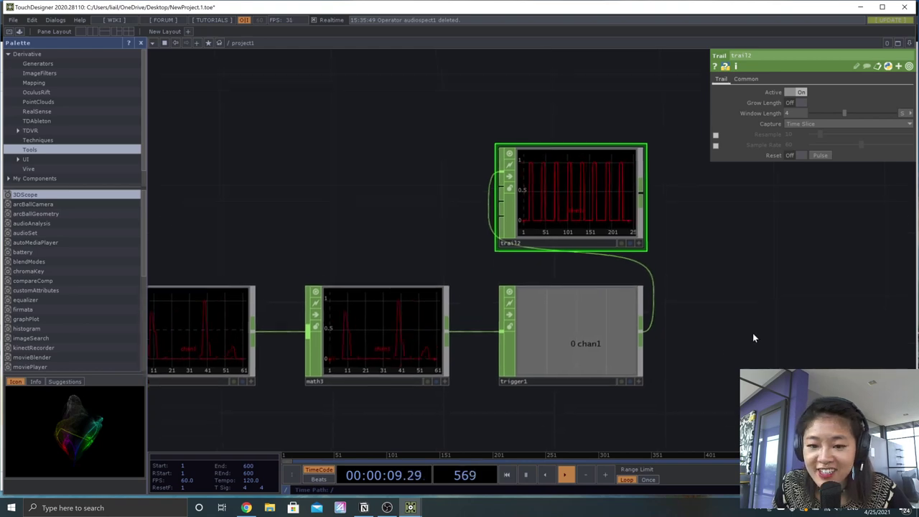
pyautogui.press('space')
pyautogui.scroll(-5, 624, 380)
pyautogui.scroll(3, 634, 370)
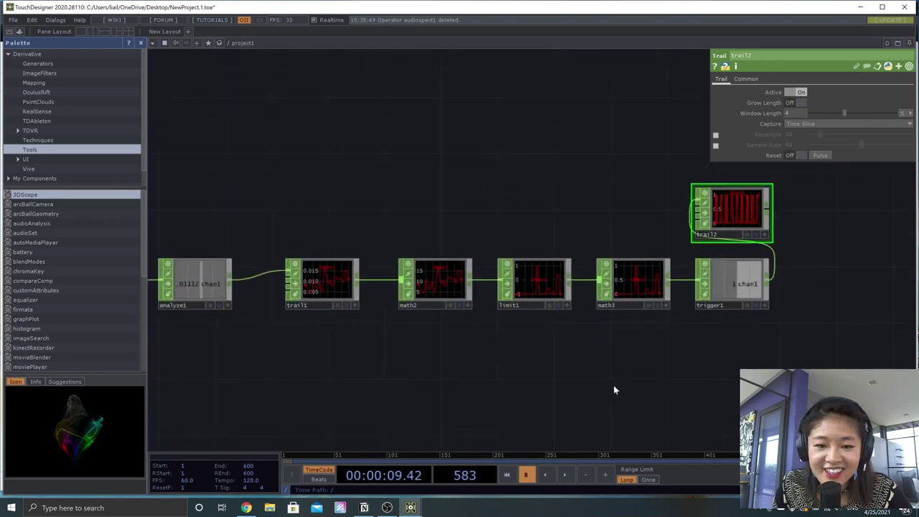
pyautogui.scroll(-4, 614, 390)
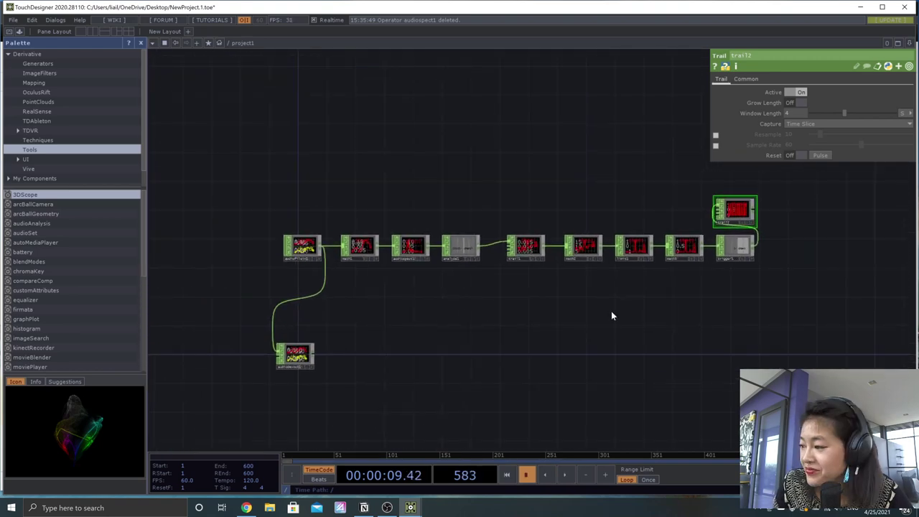
pyautogui.moveTo(618, 314); pyautogui.dragTo(611, 328)
pyautogui.press('space')
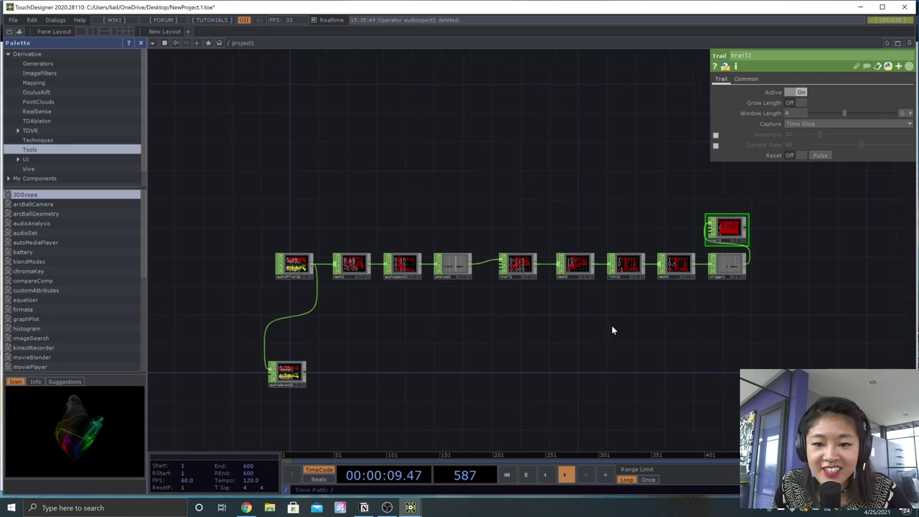
pyautogui.scroll(5, 760, 271)
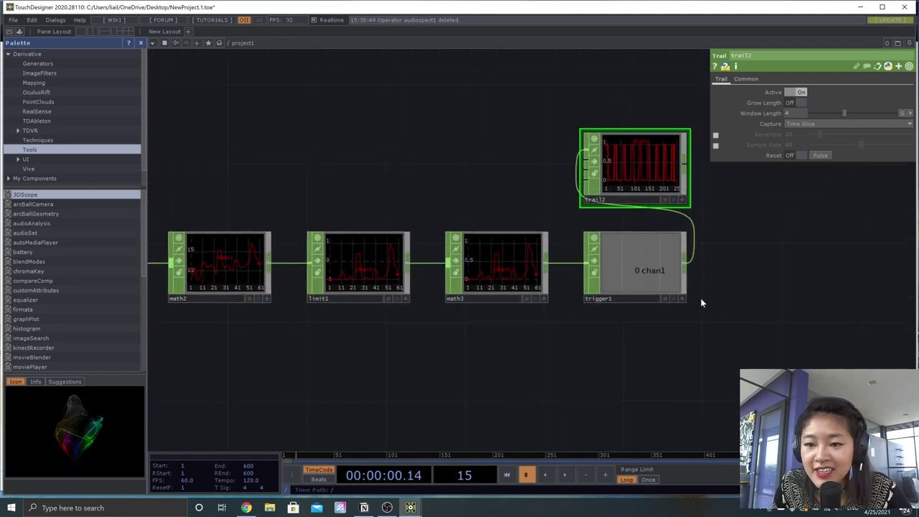
# Step: Turn on trigger1's display in the network and play the timeline to watch it fire
pyautogui.click(673, 299)
pyautogui.press('space')
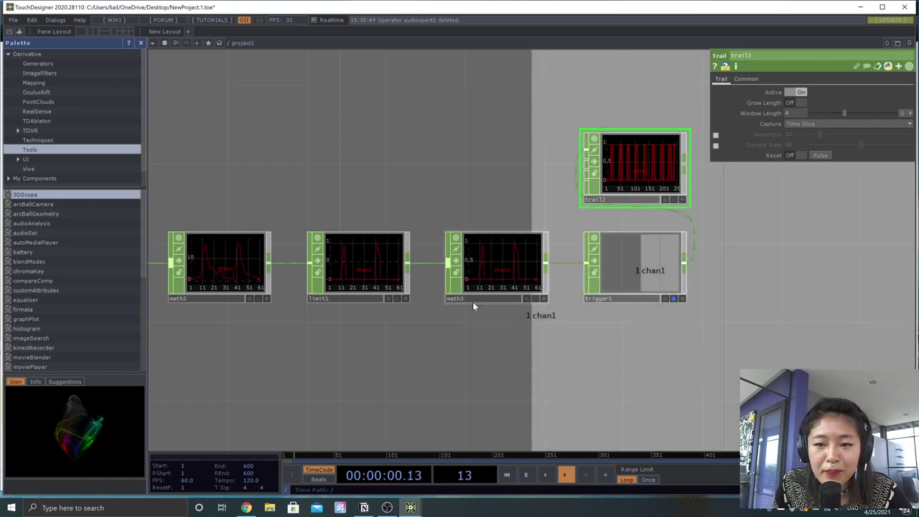
pyautogui.press('space')
pyautogui.scroll(5, 622, 235)
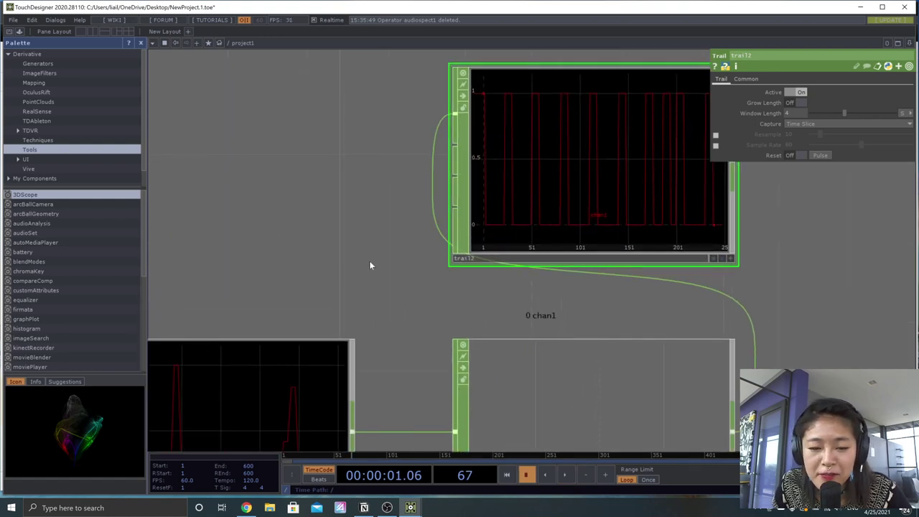
pyautogui.moveTo(371, 263); pyautogui.dragTo(497, 173)
pyautogui.scroll(-6, 484, 211)
# Step: Frame the whole chain and drag trail1's Window Length from 3 down to 1
pyautogui.press('h')
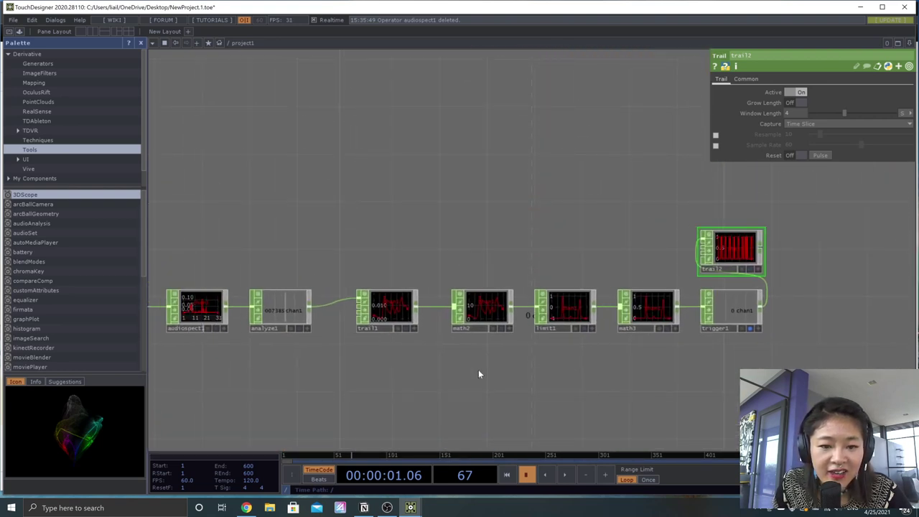
pyautogui.moveTo(478, 371); pyautogui.dragTo(368, 314)
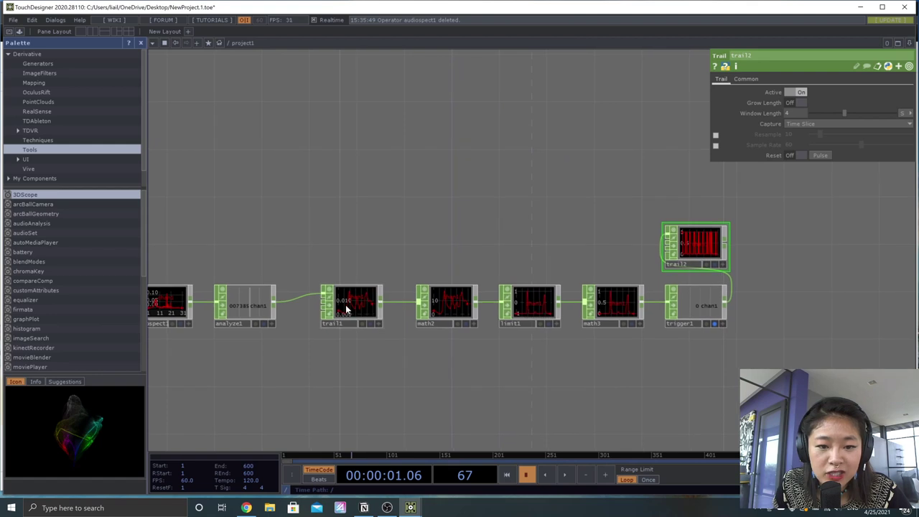
pyautogui.click(345, 304)
pyautogui.moveTo(812, 112); pyautogui.dragTo(802, 115)
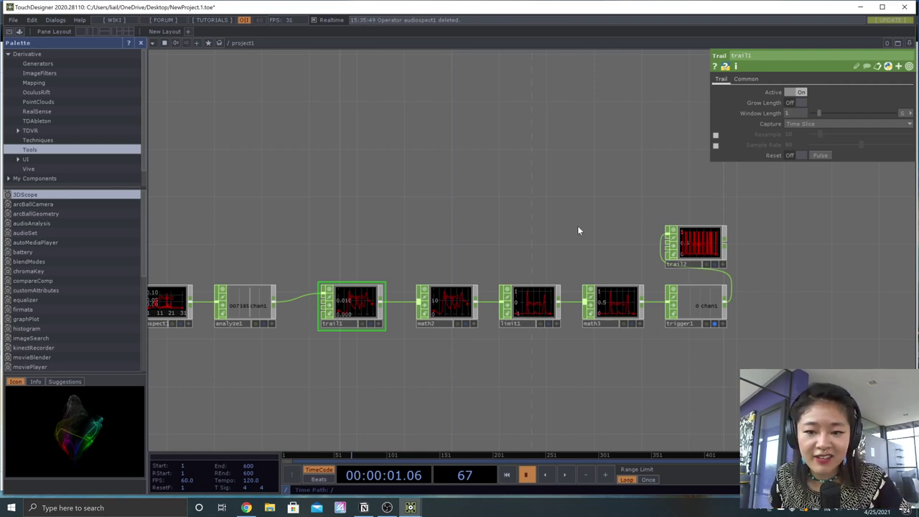
# Step: Set trail1's Window Length to .1 between playback toggles
pyautogui.press('space')
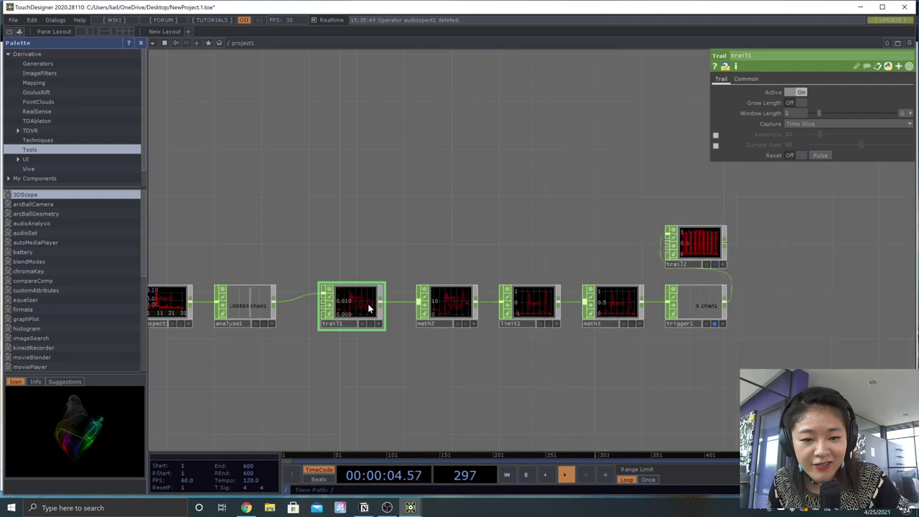
pyautogui.press('space')
pyautogui.press('space')
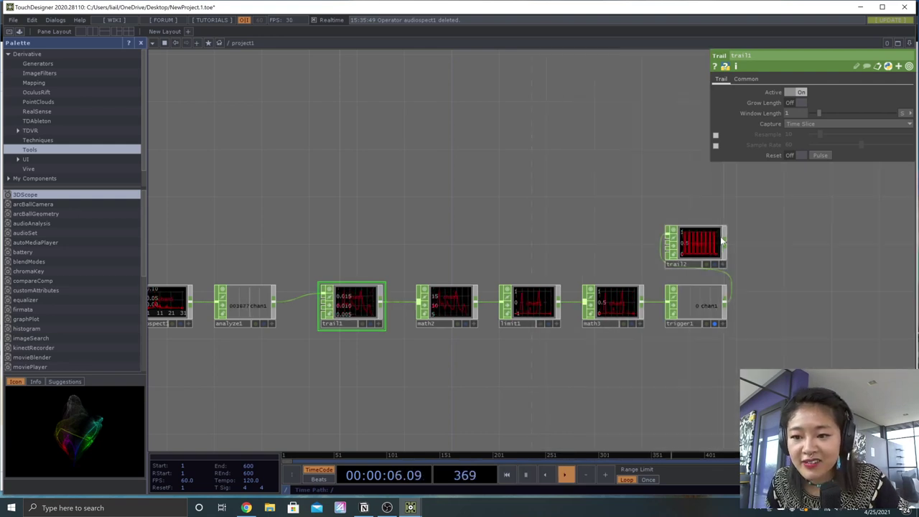
pyautogui.press('space')
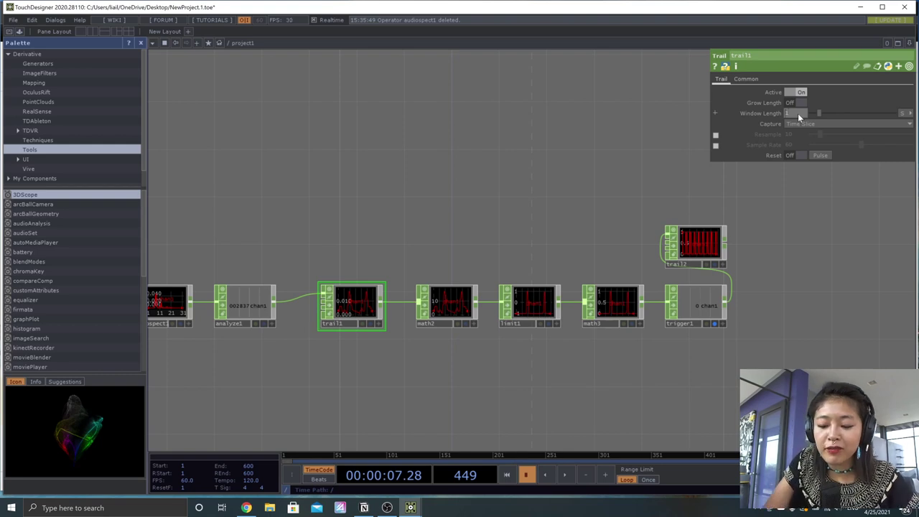
pyautogui.press('Return')
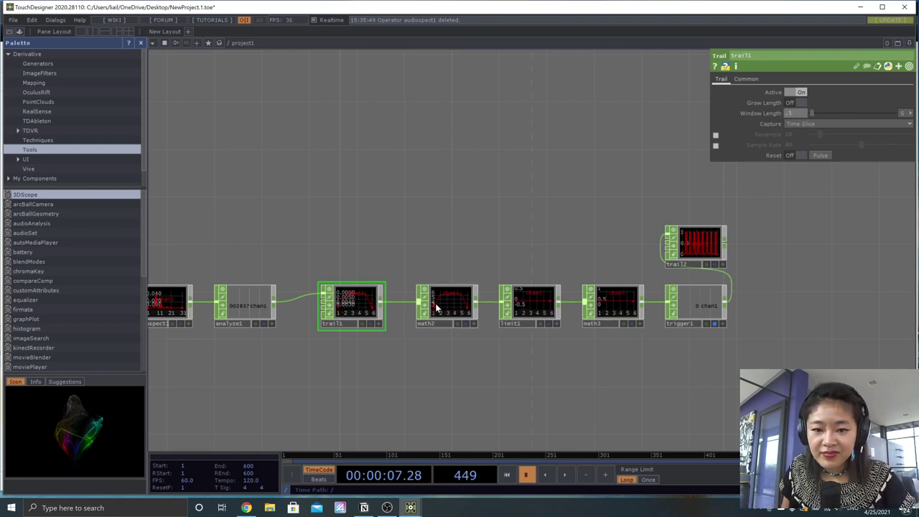
# Step: Play the timeline while repositioning the view to watch trigger1 fire at frame 117
pyautogui.press('space')
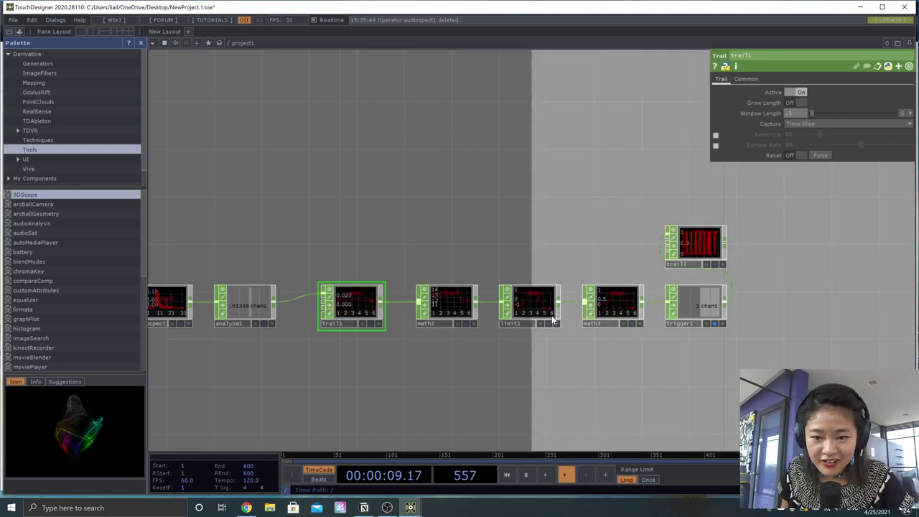
pyautogui.scroll(5, 712, 259)
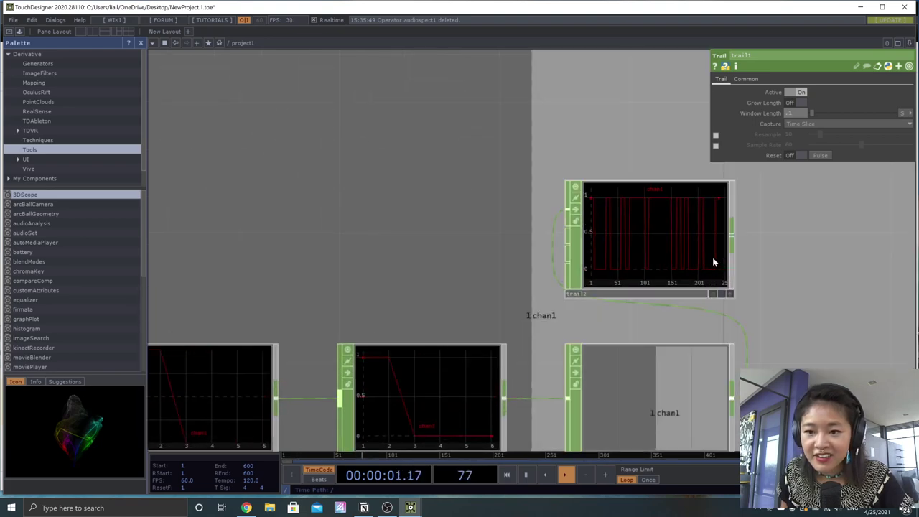
pyautogui.moveTo(771, 278)
pyautogui.mouseDown()
pyautogui.moveTo(762, 262)
pyautogui.moveTo(755, 283)
pyautogui.mouseUp()
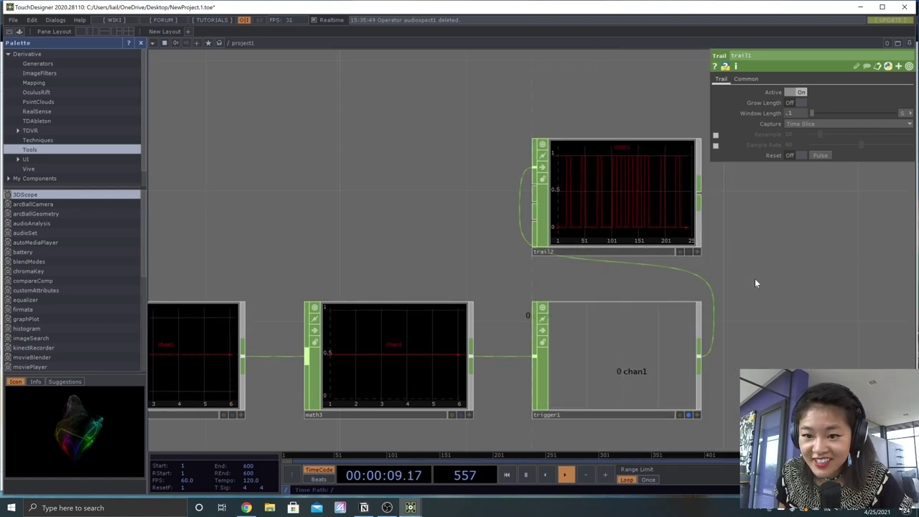
pyautogui.press('space')
pyautogui.scroll(-5, 714, 301)
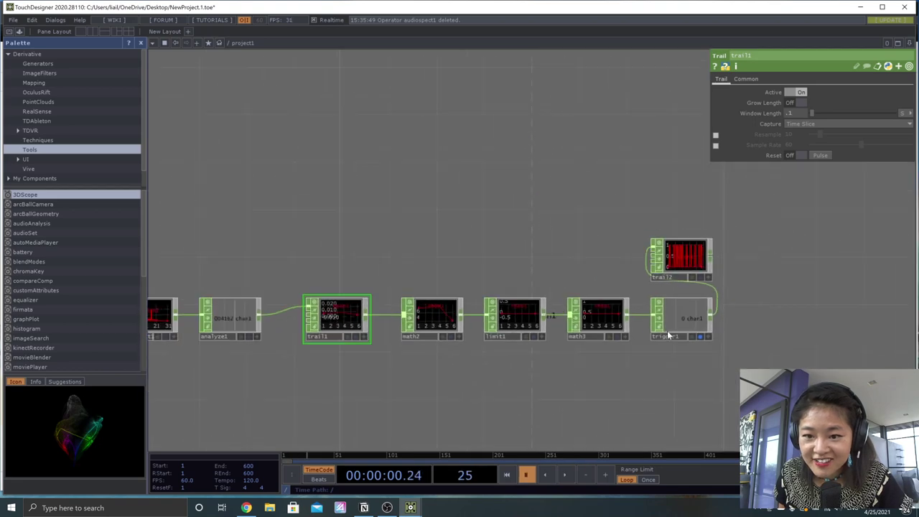
pyautogui.scroll(-3, 667, 330)
pyautogui.moveTo(550, 344); pyautogui.dragTo(551, 323)
pyautogui.scroll(2, 554, 325)
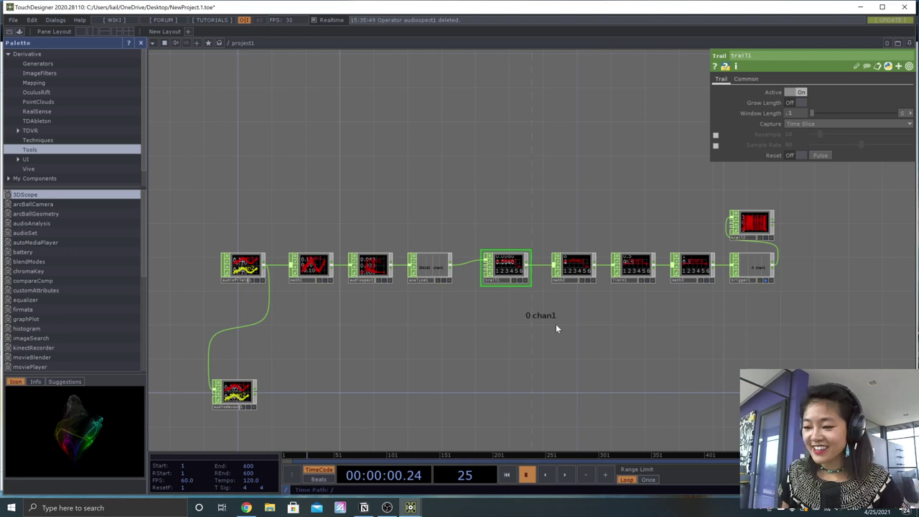
pyautogui.press('space')
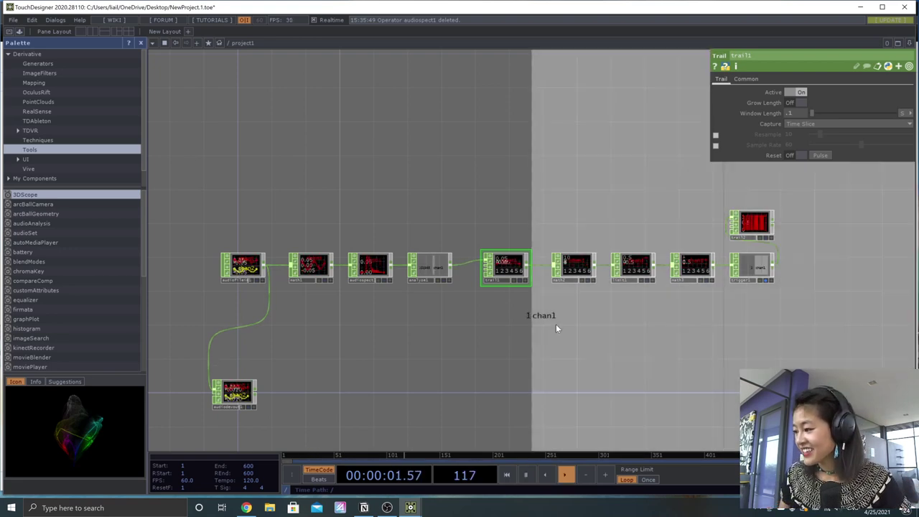
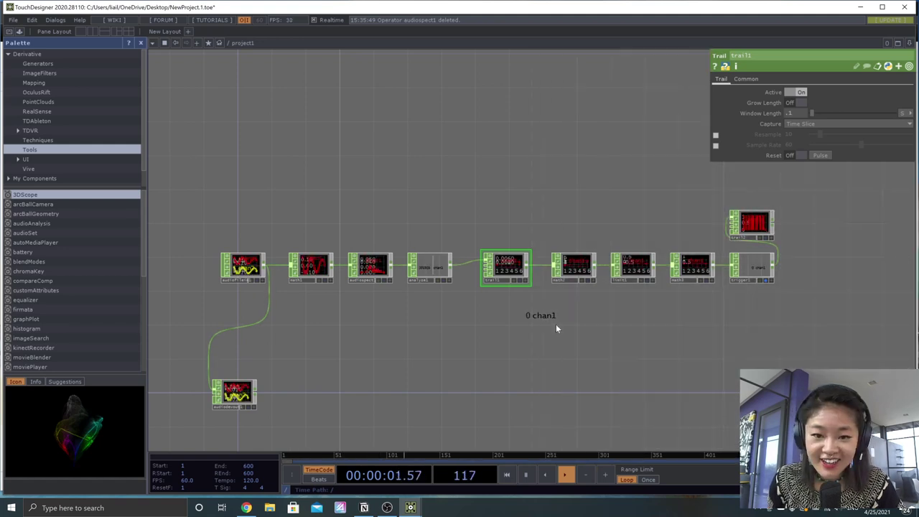
# Step: Play the audio briefly to watch the spectrum, pausing at frame 495
pyautogui.press('space')
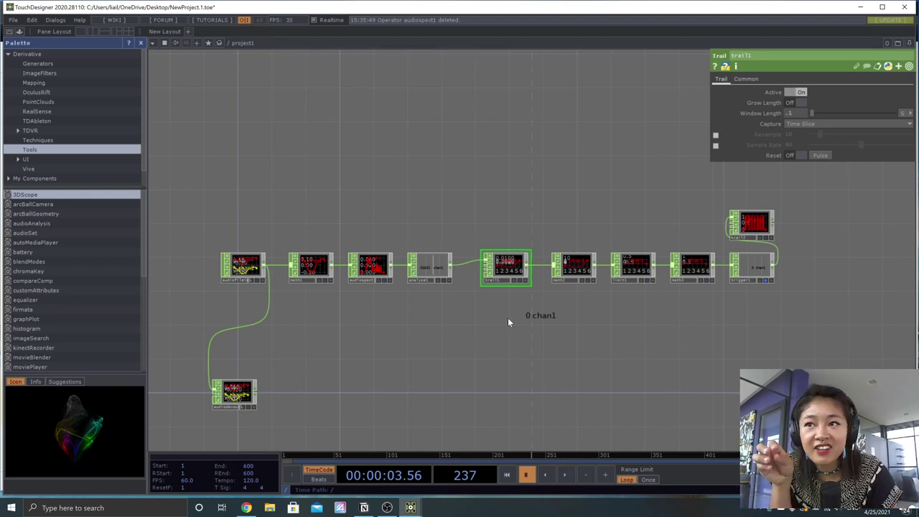
pyautogui.scroll(5, 375, 251)
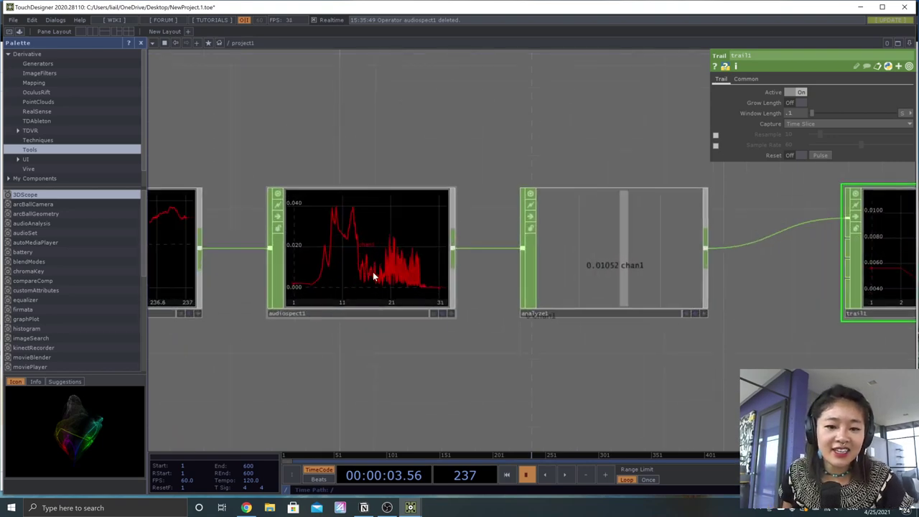
pyautogui.scroll(5, 384, 276)
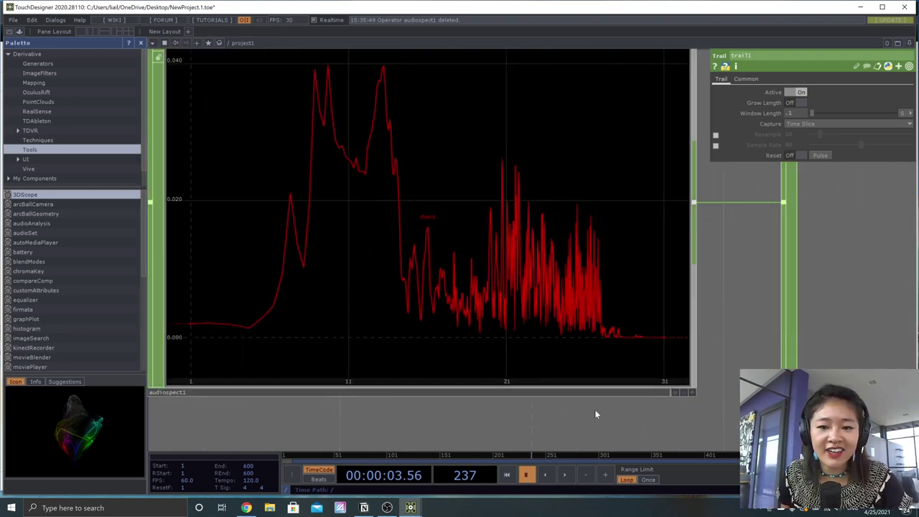
pyautogui.press('space')
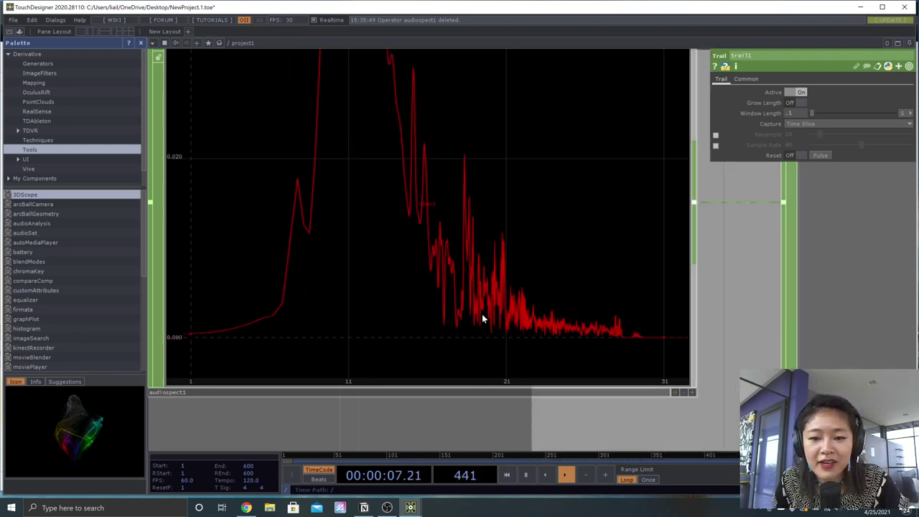
pyautogui.press('space')
pyautogui.scroll(-5, 726, 356)
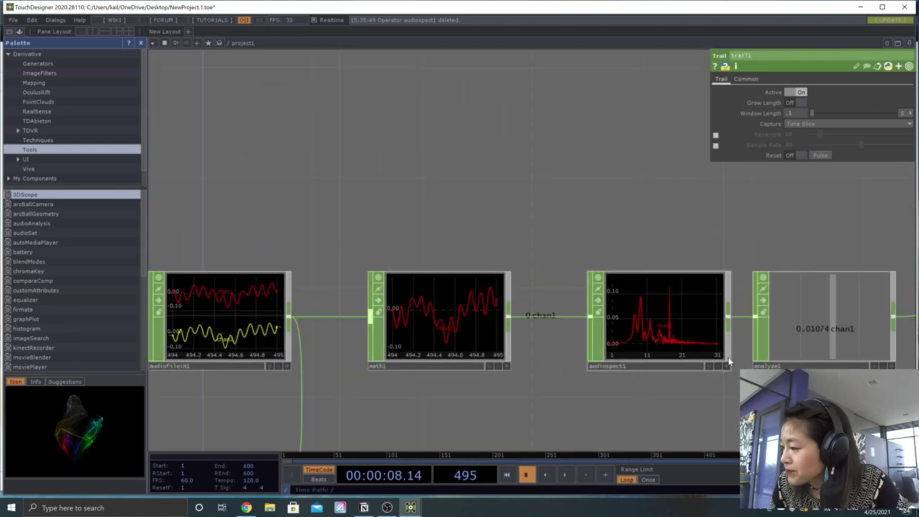
pyautogui.scroll(-3, 708, 349)
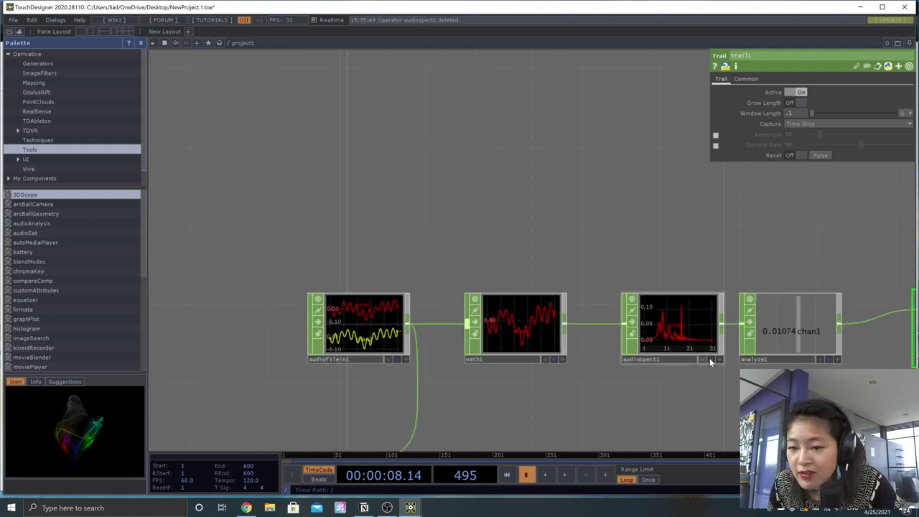
# Step: Pan to the downstream nodes and inspect math2 (Multiply 1000) and limit1 (clamp 11–20)
pyautogui.moveTo(554, 369); pyautogui.dragTo(310, 368)
pyautogui.scroll(-2, 659, 375)
pyautogui.moveTo(606, 366); pyautogui.dragTo(471, 341)
pyautogui.moveTo(687, 333); pyautogui.dragTo(543, 340)
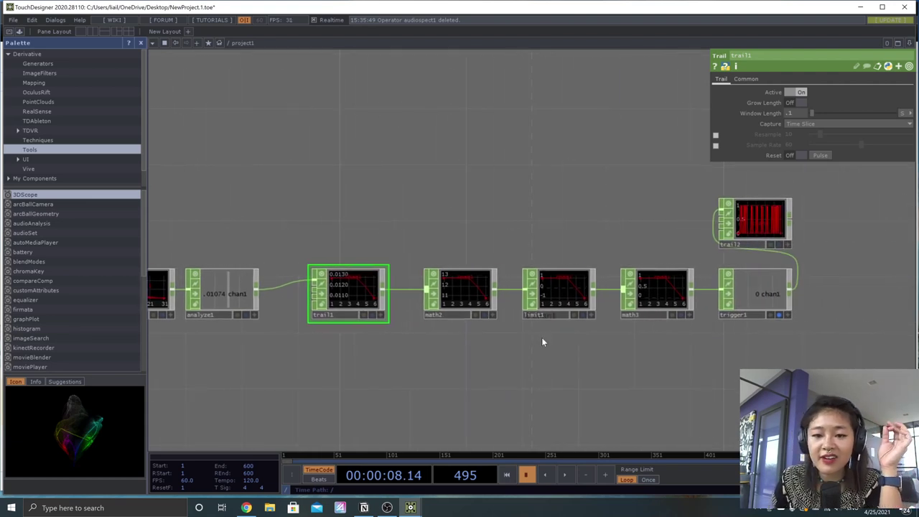
pyautogui.click(460, 298)
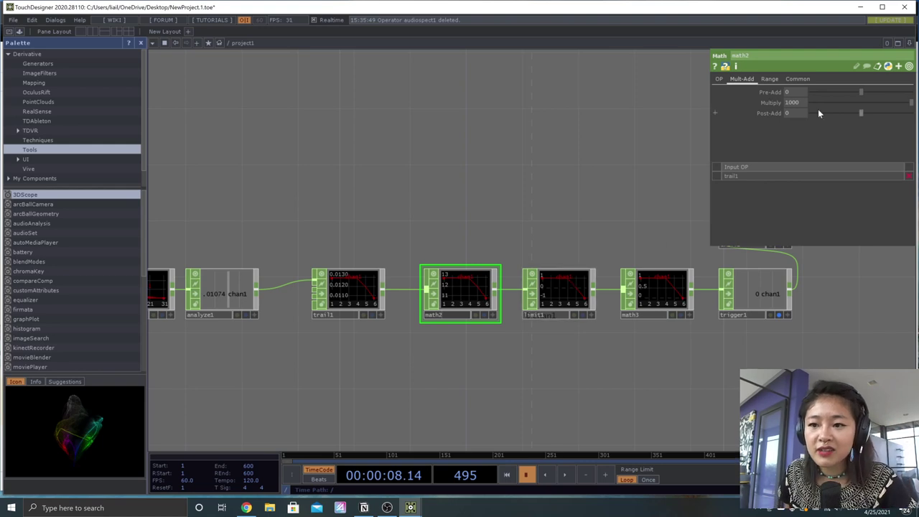
pyautogui.click(579, 280)
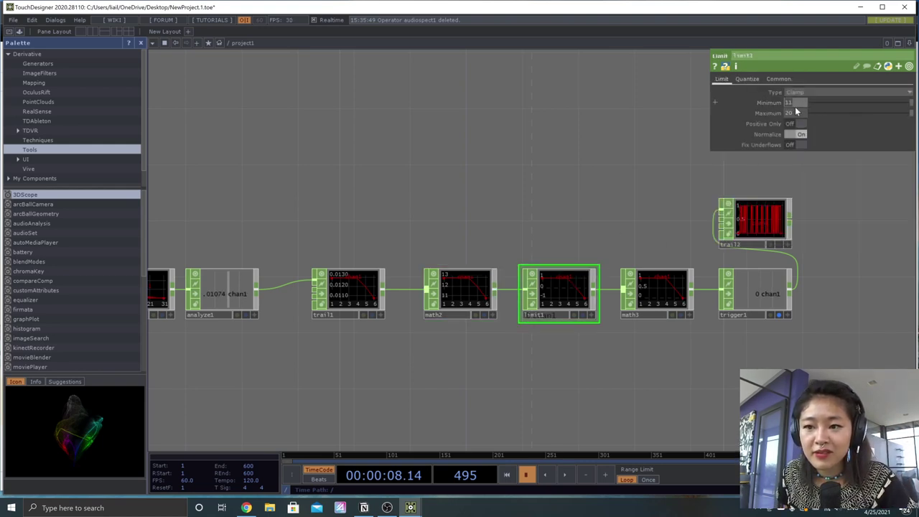
# Step: Give math2 the name math2_MULTIPLY and limit1 the name limit1_MIN_THRESHOLD
pyautogui.click(468, 316)
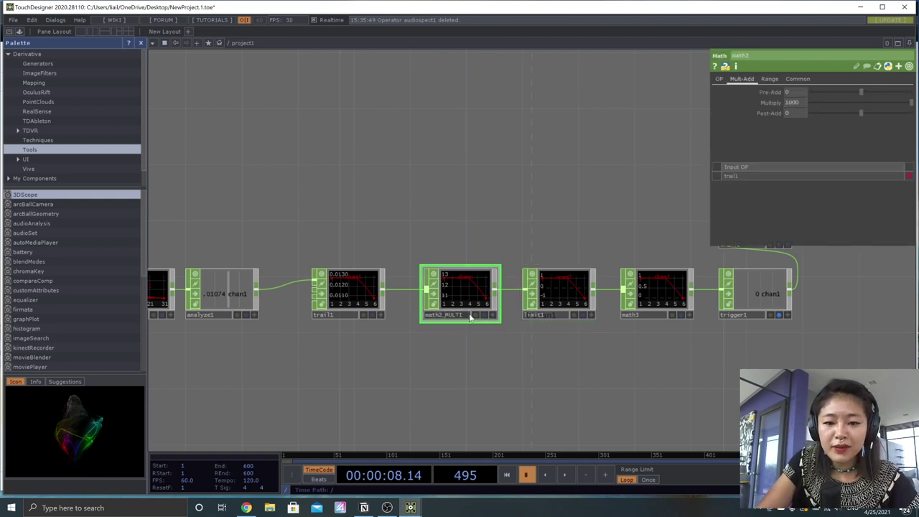
pyautogui.press('Return')
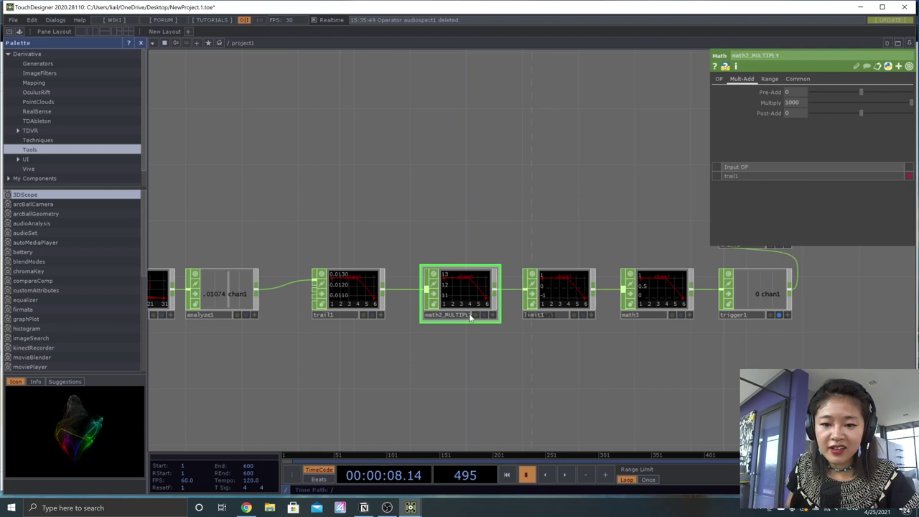
pyautogui.click(546, 318)
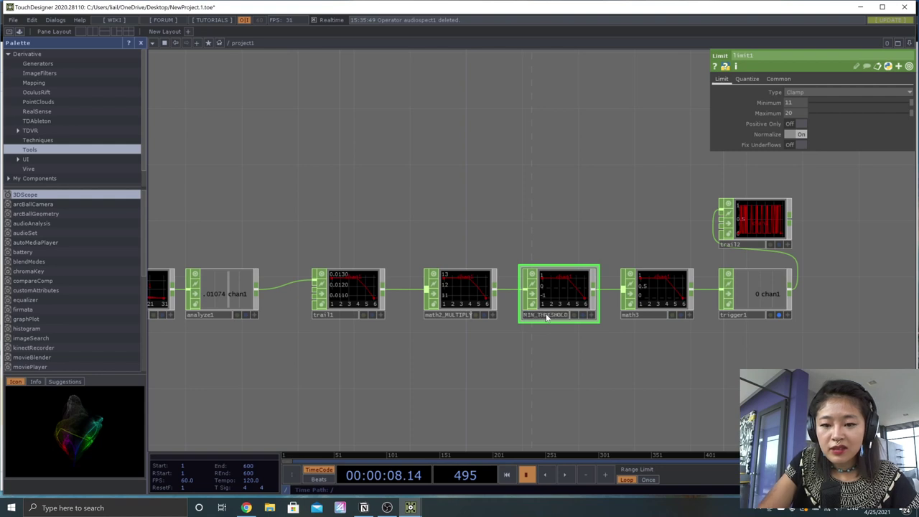
pyautogui.press('Return')
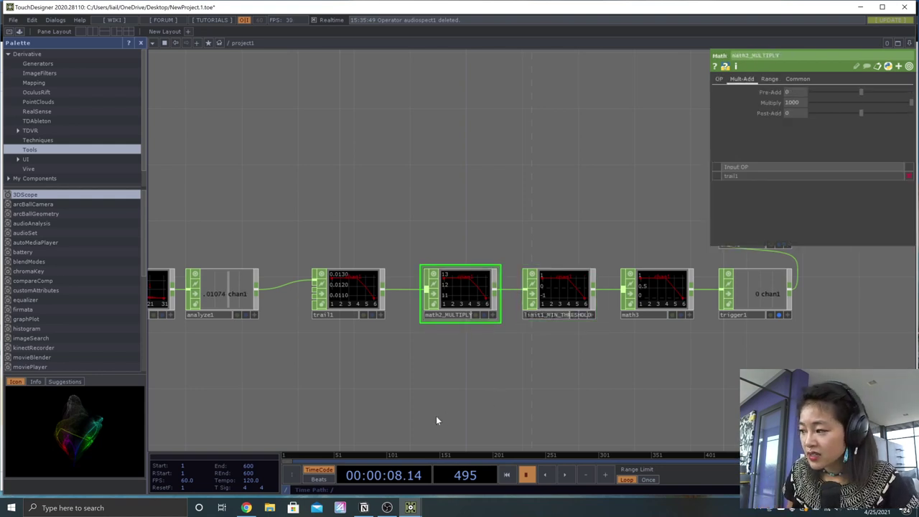
pyautogui.scroll(-2, 353, 378)
pyautogui.moveTo(353, 378); pyautogui.dragTo(491, 365)
pyautogui.scroll(-1, 447, 369)
# Step: Move analyze1 right and audiofilein1, math1 and audiospect1 left to open a gap on the wire
pyautogui.scroll(-2, 446, 372)
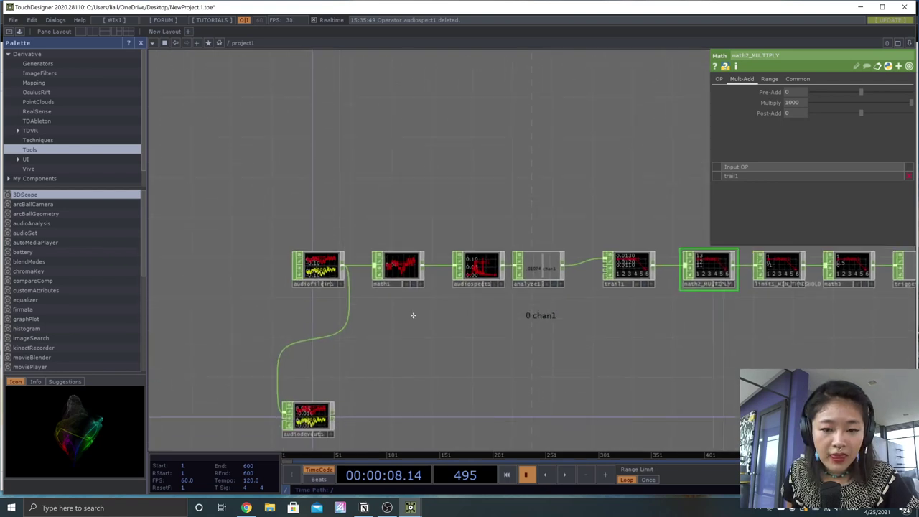
pyautogui.hscroll(2, 410, 313)
pyautogui.moveTo(477, 262); pyautogui.dragTo(508, 262)
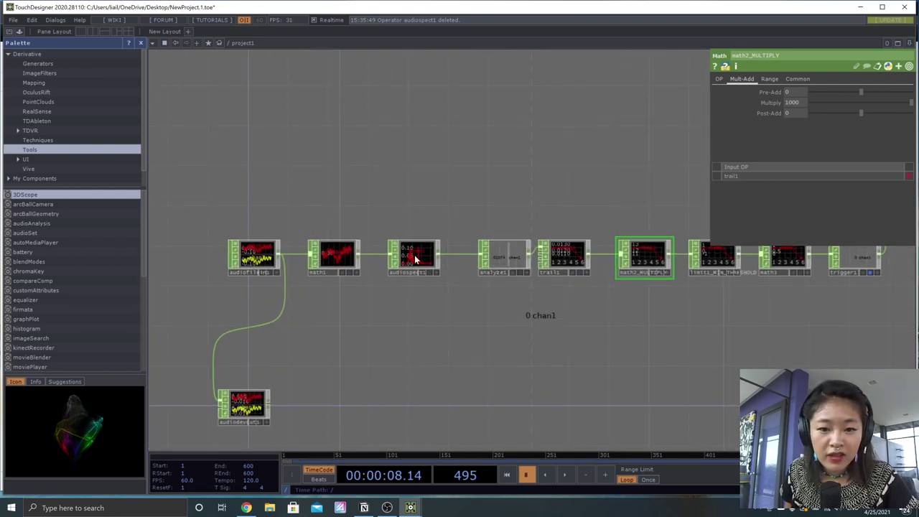
pyautogui.moveTo(416, 260); pyautogui.dragTo(321, 260)
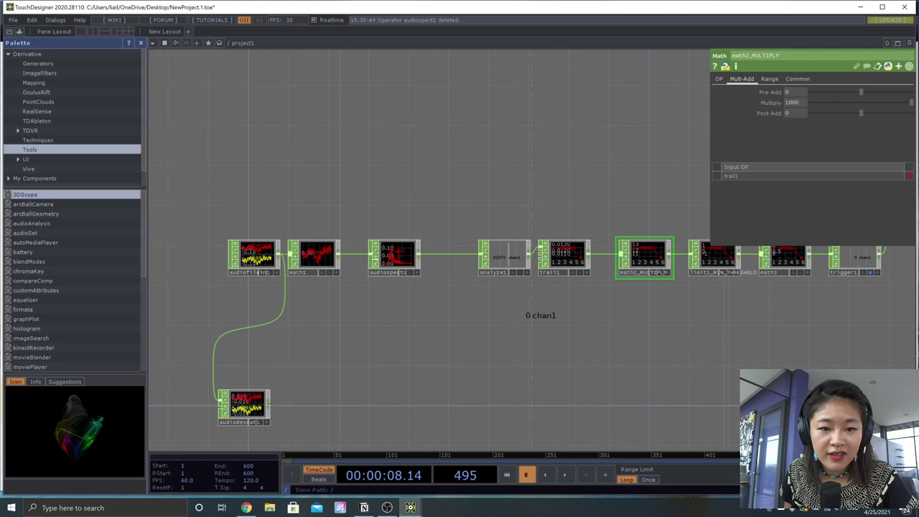
pyautogui.moveTo(409, 263); pyautogui.dragTo(389, 262)
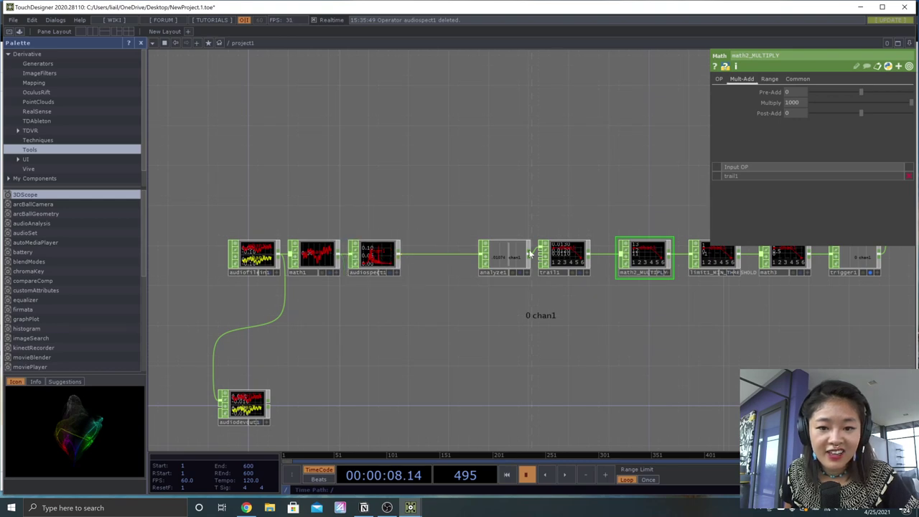
pyautogui.moveTo(402, 216); pyautogui.dragTo(178, 264)
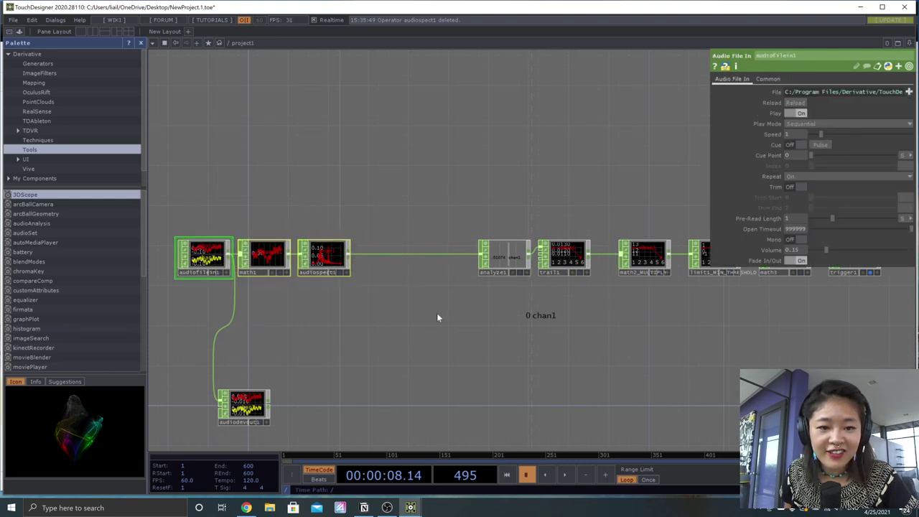
pyautogui.rightClick(387, 253)
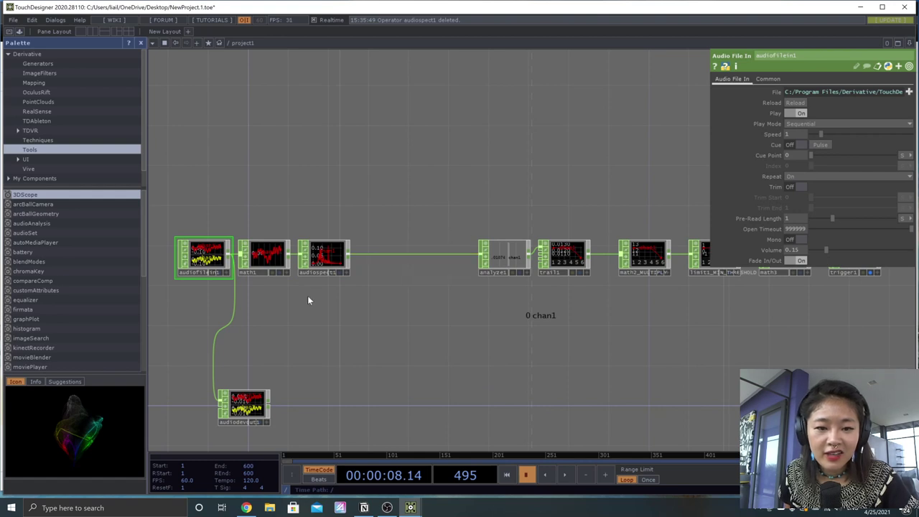
# Step: Play the audio and pause at frame 137 to watch the enlarged audiospect1 spectrum
pyautogui.scroll(5, 307, 295)
pyautogui.moveTo(407, 288); pyautogui.dragTo(348, 341)
pyautogui.press('space')
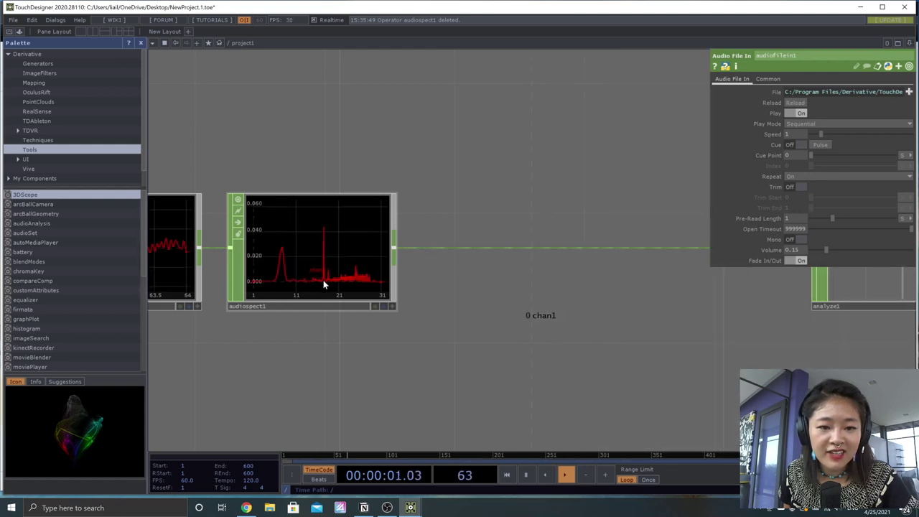
pyautogui.press('space')
pyautogui.scroll(-4, 502, 302)
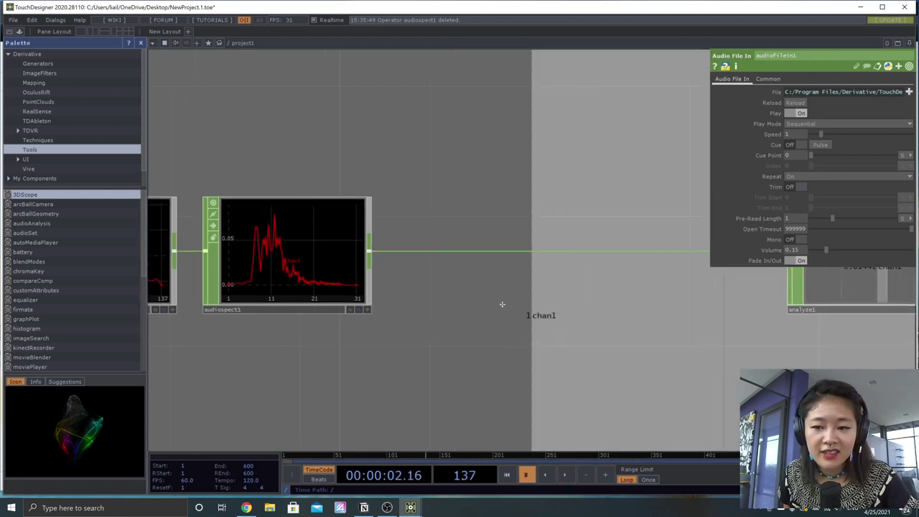
# Step: Insert a Trim CHOP, trim1, into the audiospect1–analyze1 wire with Start 0.6 as a fraction
pyautogui.rightClick(522, 280)
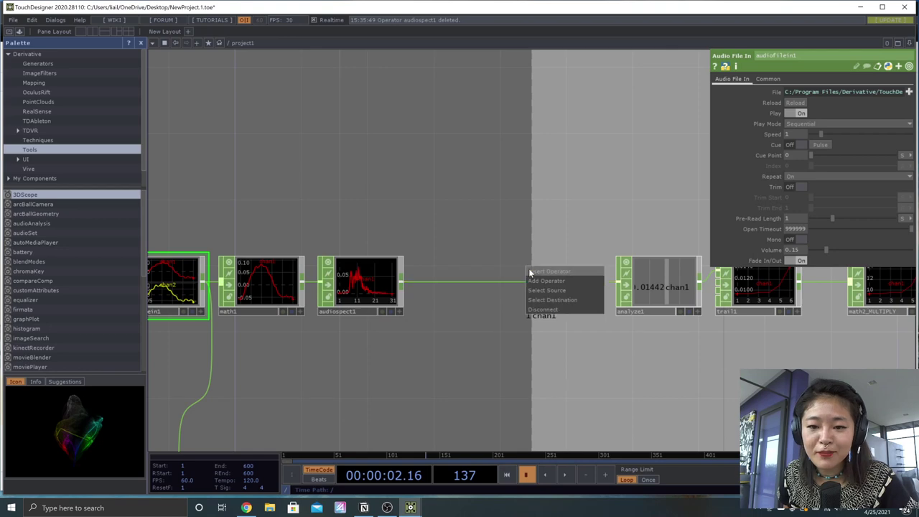
pyautogui.click(532, 269)
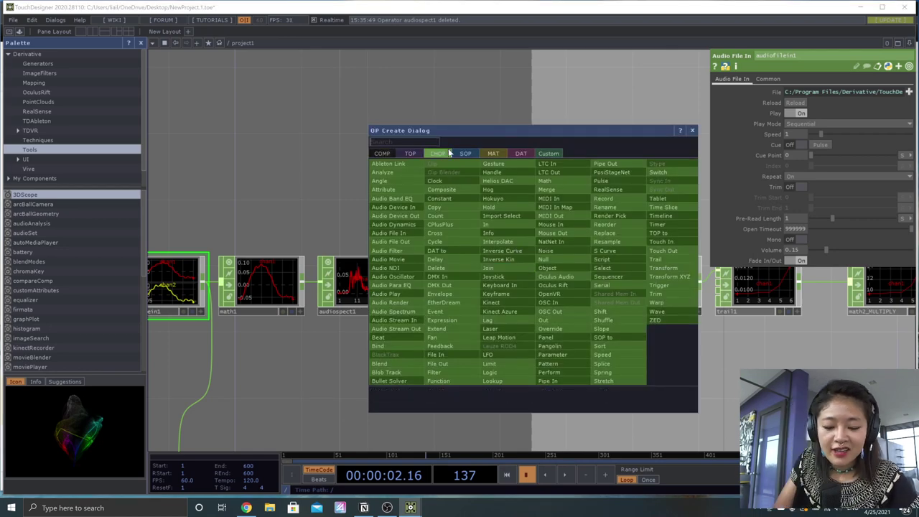
pyautogui.write('trim')
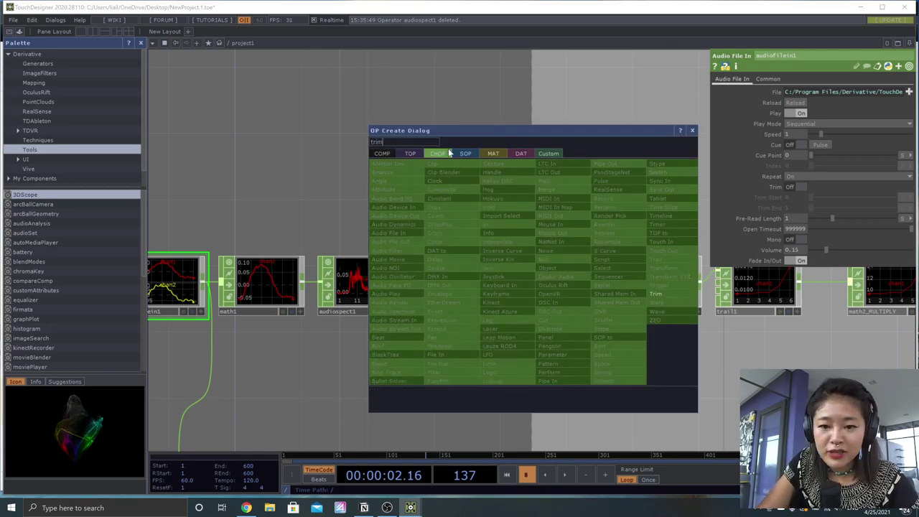
pyautogui.press('Return')
pyautogui.moveTo(439, 162); pyautogui.dragTo(488, 295)
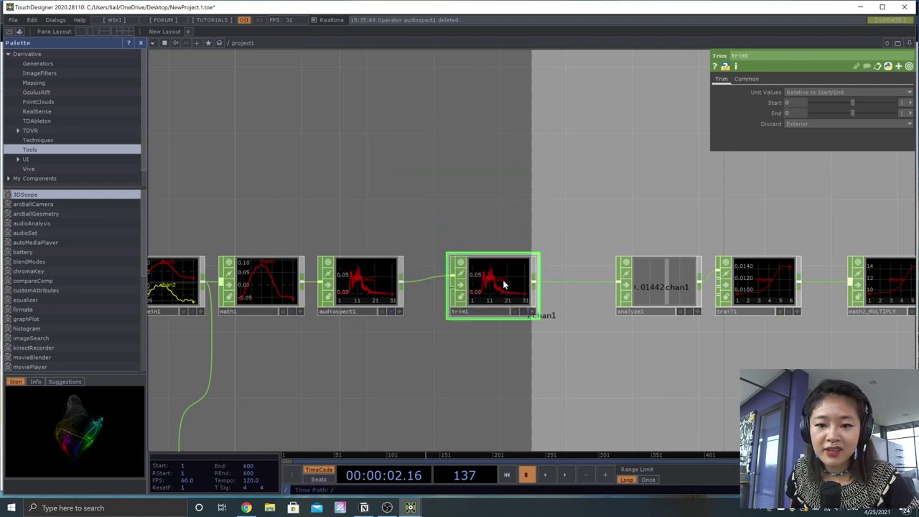
pyautogui.click(902, 103)
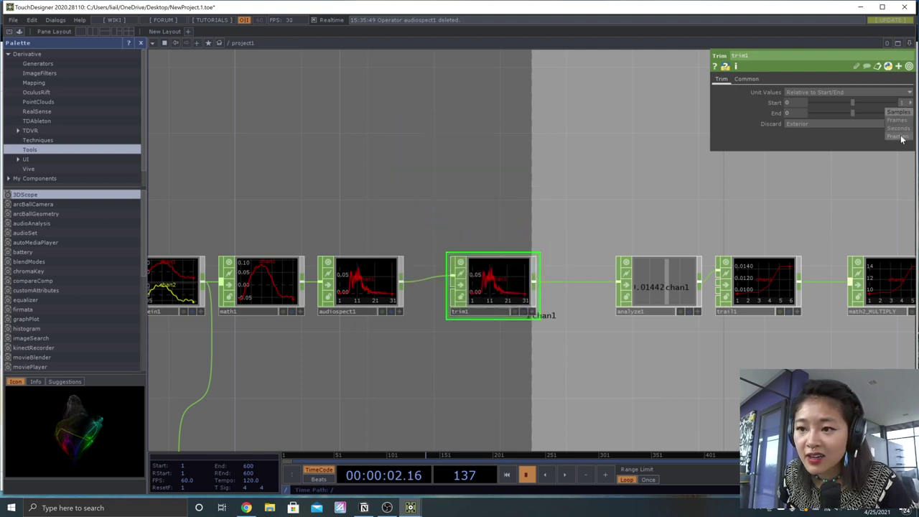
pyautogui.click(909, 147)
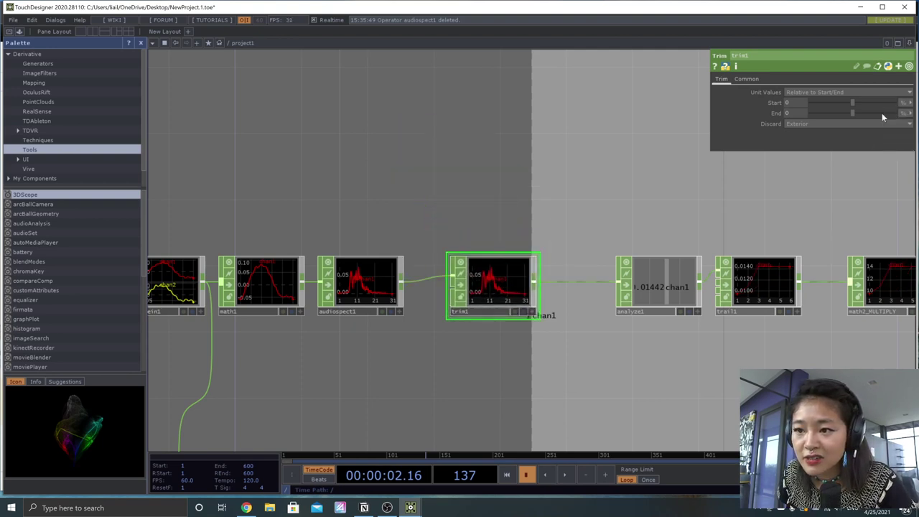
pyautogui.click(797, 103)
pyautogui.write('0.6')
pyautogui.press('Return')
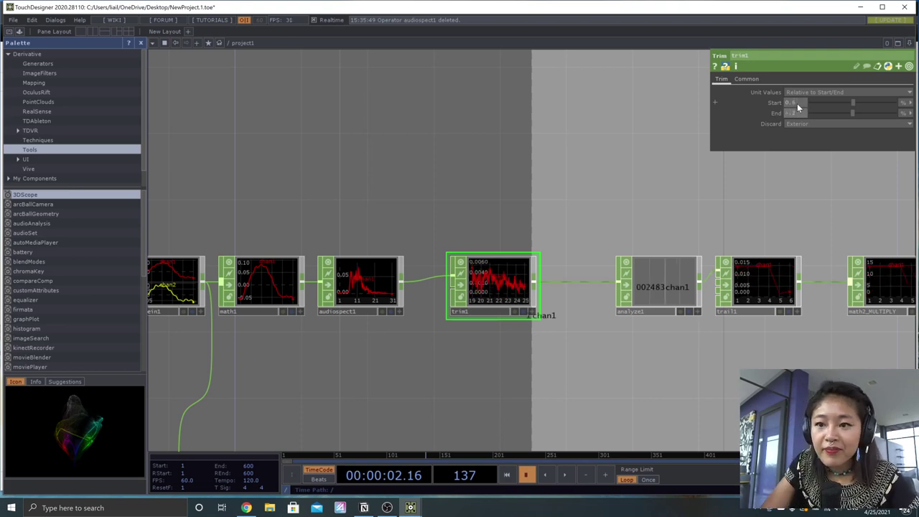
# Step: Play and pause the audio to compare the audiospect1 and trim1 graphs
pyautogui.scroll(5, 544, 301)
pyautogui.moveTo(506, 366); pyautogui.dragTo(731, 357)
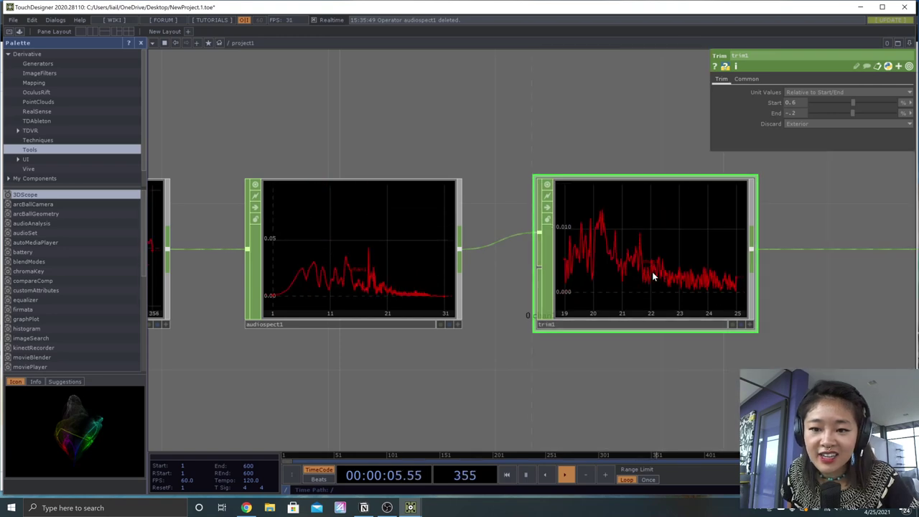
pyautogui.press('space')
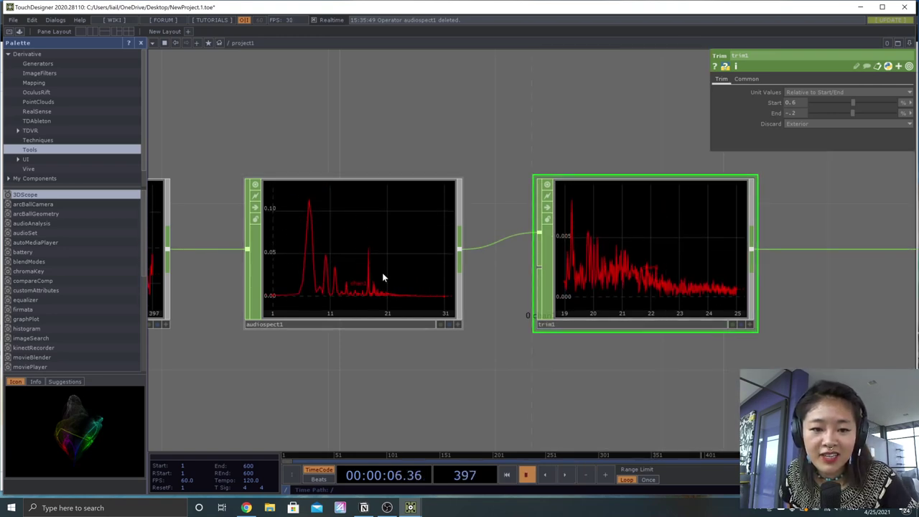
pyautogui.press('space')
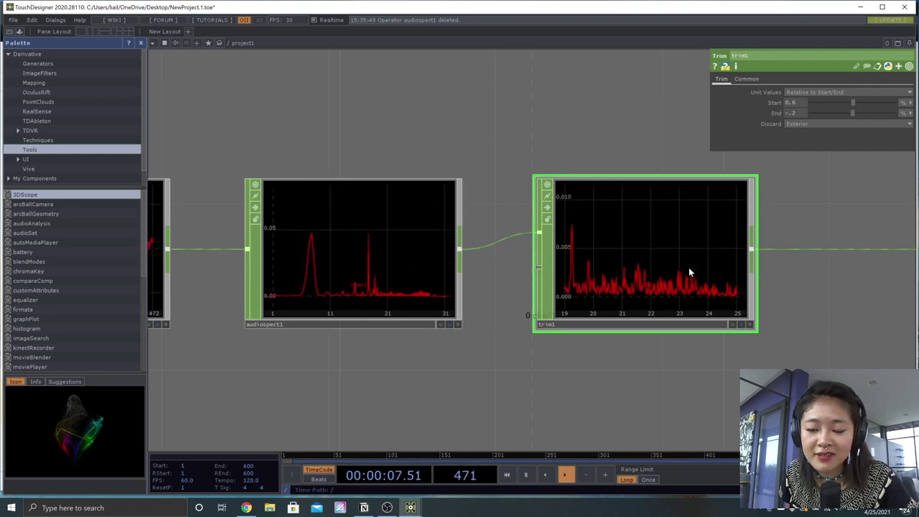
pyautogui.press('space')
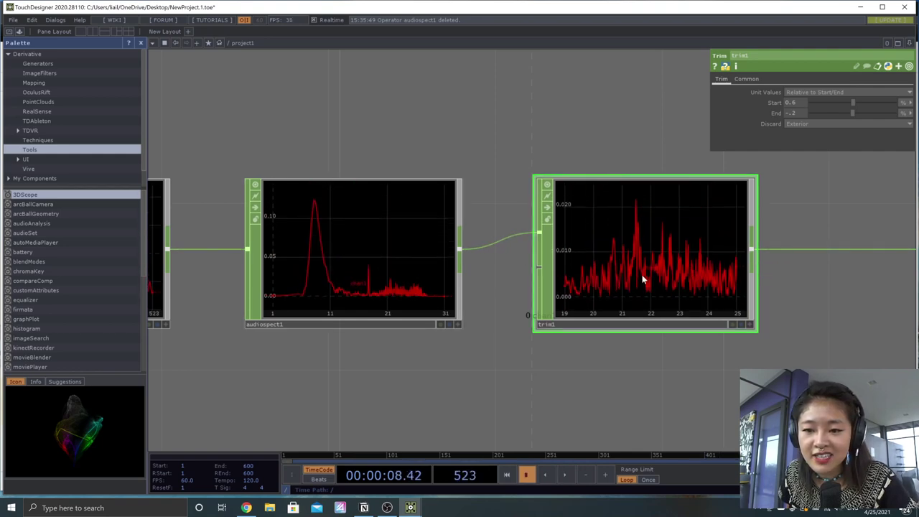
# Step: Show trim1 as the network background, then delete trim1 from the chain
pyautogui.click(546, 207)
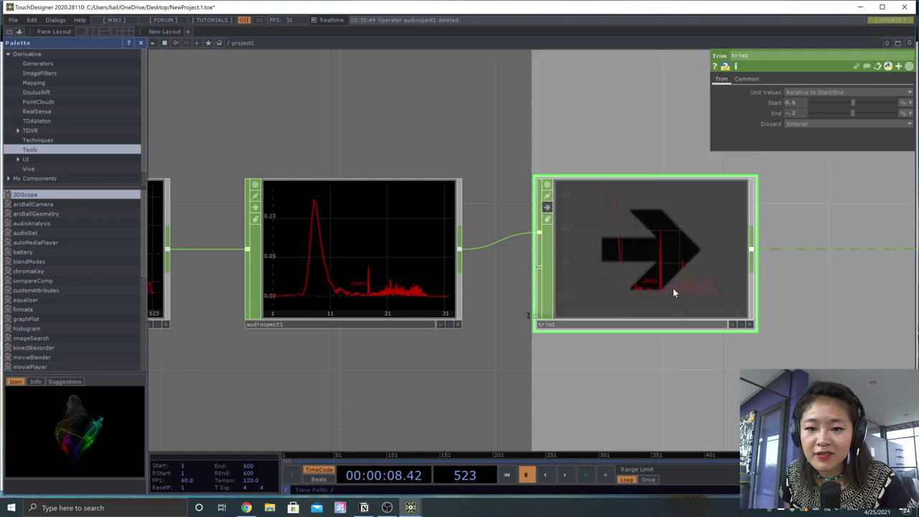
pyautogui.moveTo(609, 252); pyautogui.dragTo(678, 278)
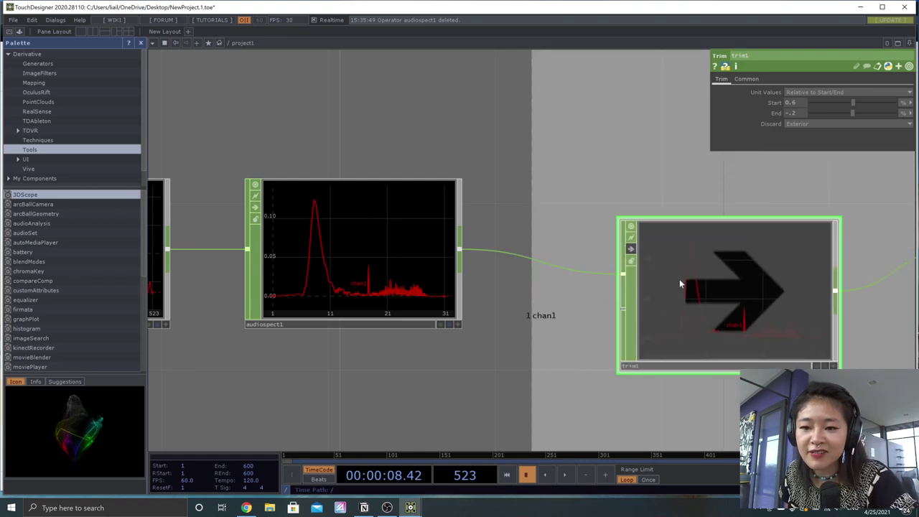
pyautogui.press('Delete')
pyautogui.scroll(-10, 711, 287)
pyautogui.moveTo(713, 324); pyautogui.dragTo(653, 331)
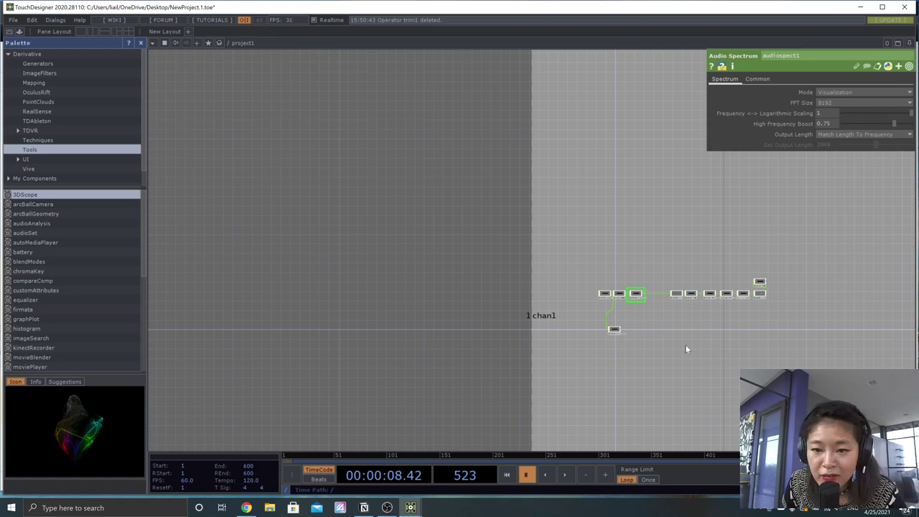
# Step: Zoom in and select trigger1 to show its parameters
pyautogui.scroll(5, 687, 337)
pyautogui.scroll(4, 502, 308)
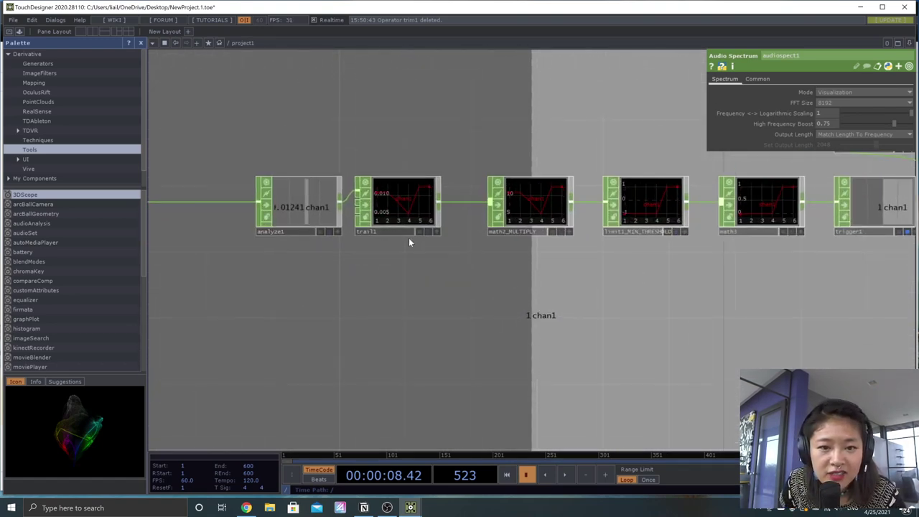
pyautogui.hscroll(5, 649, 301)
pyautogui.click(539, 239)
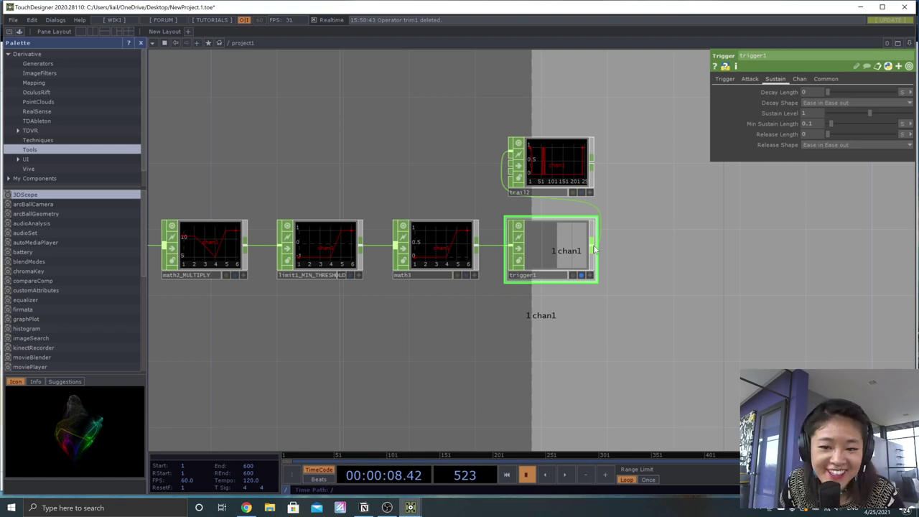
# Step: Play and pause the audio, stopping at frame 113, then frame the whole network
pyautogui.press('space')
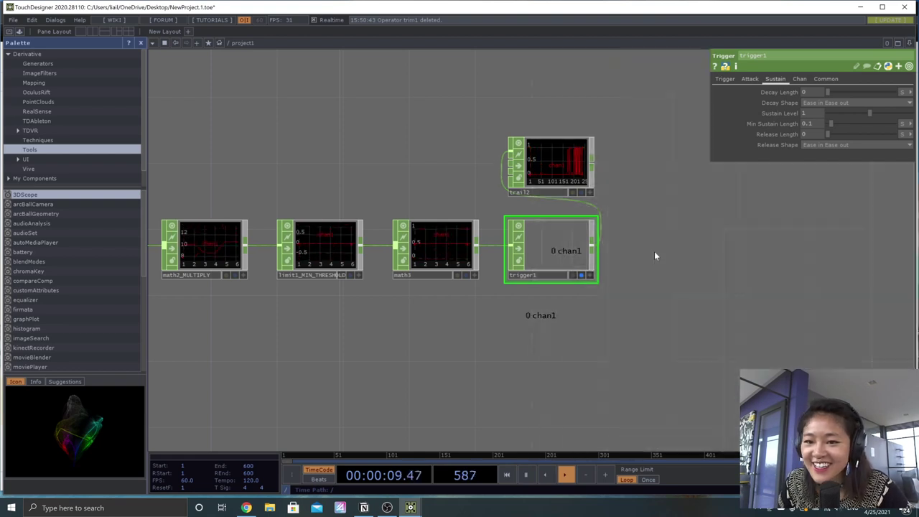
pyautogui.press('space')
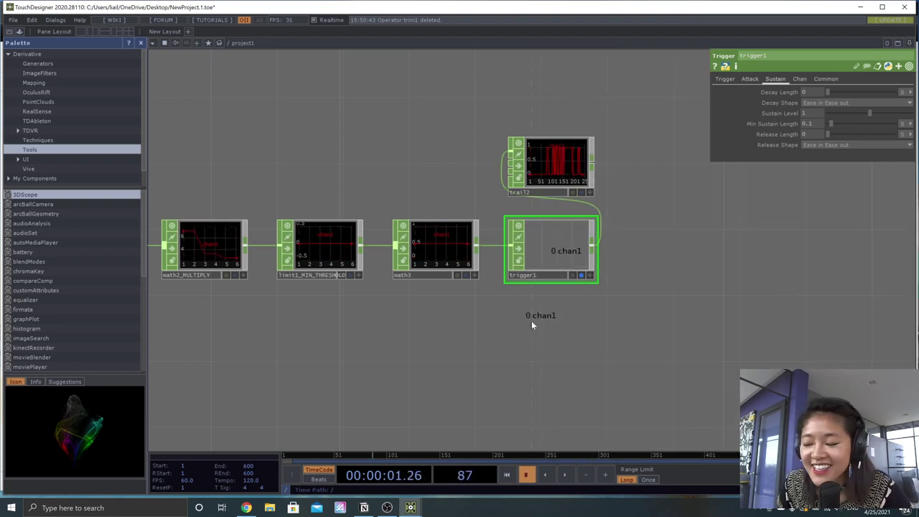
pyautogui.press('space')
pyautogui.press('space')
pyautogui.scroll(-4, 459, 332)
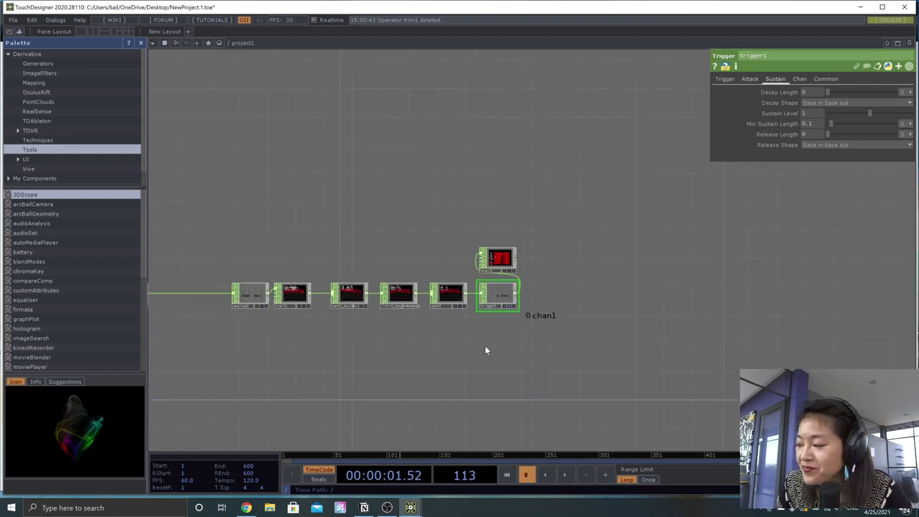
pyautogui.press('h')
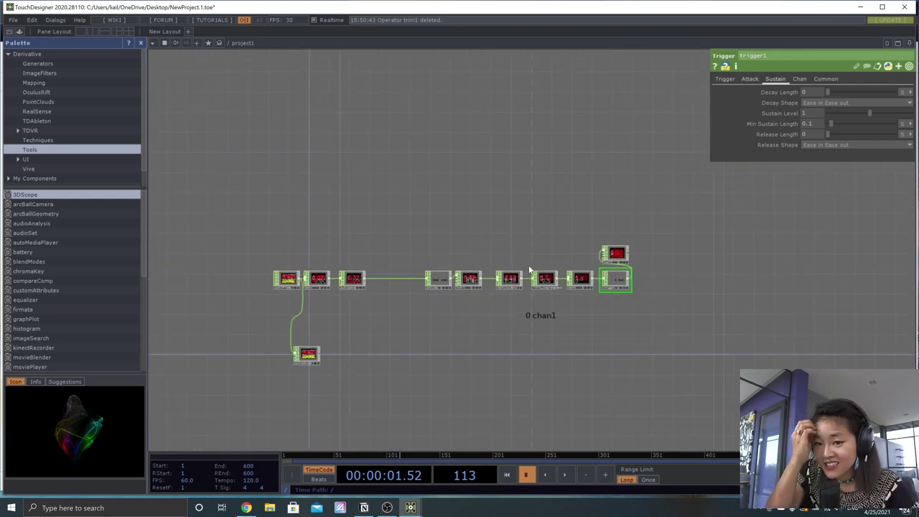
pyautogui.click(269, 507)
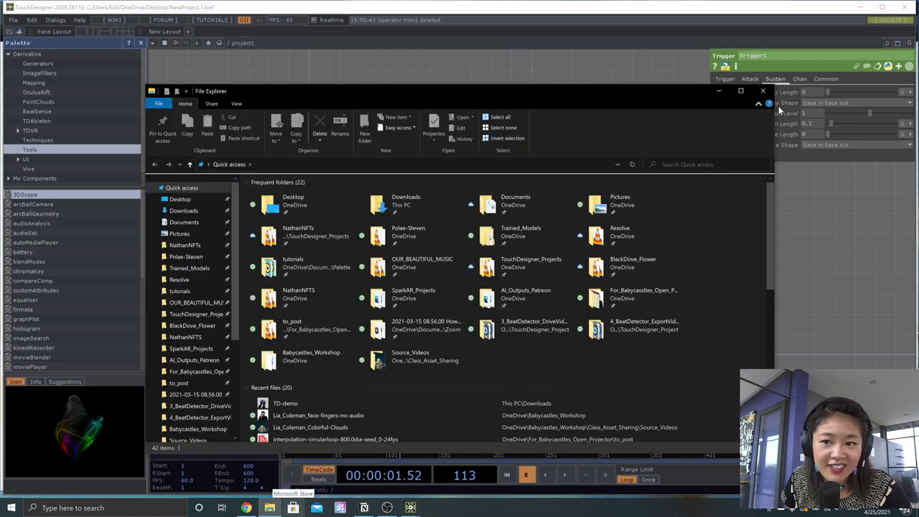
pyautogui.click(765, 96)
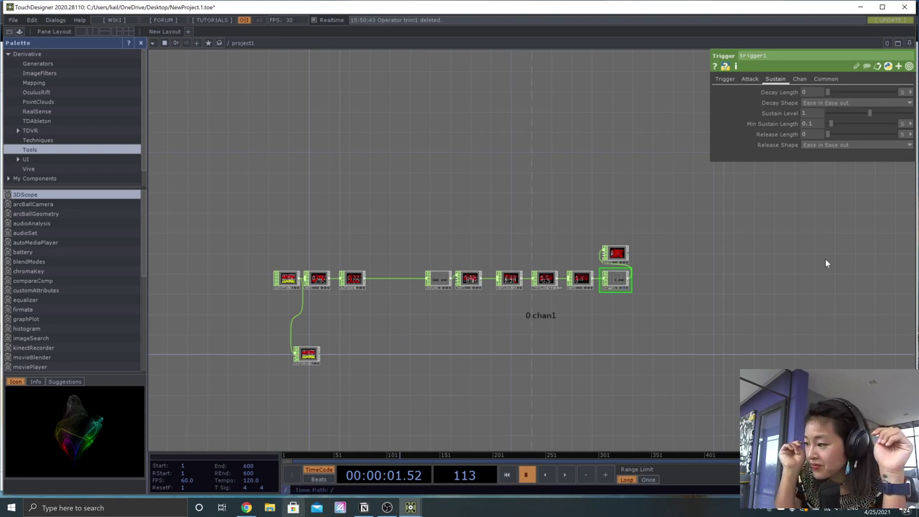
# Step: Inspect math3, then show trigger1's Trigger page with Trigger Threshold 0.5
pyautogui.scroll(5, 624, 303)
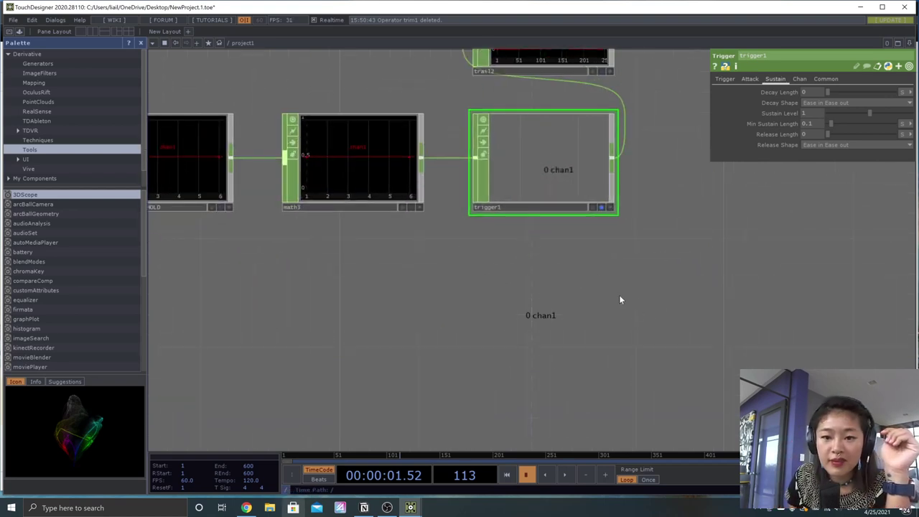
pyautogui.click(370, 236)
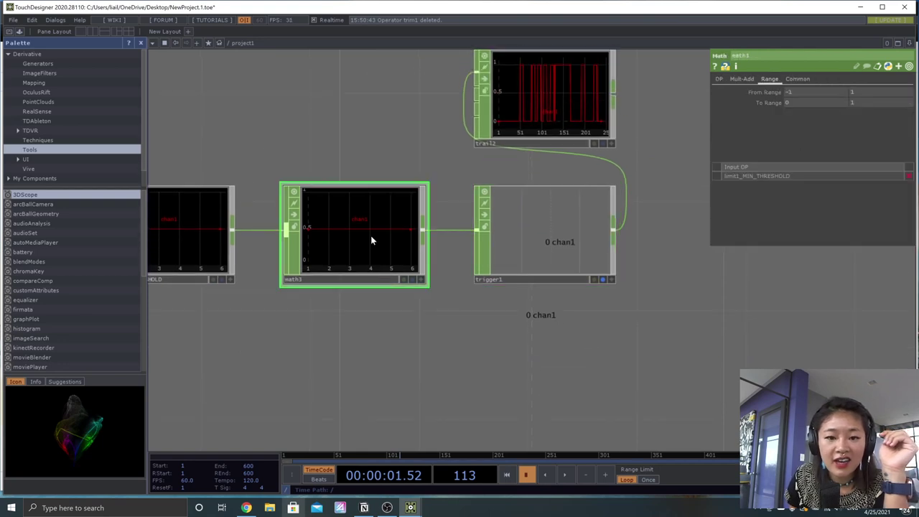
pyautogui.click(556, 223)
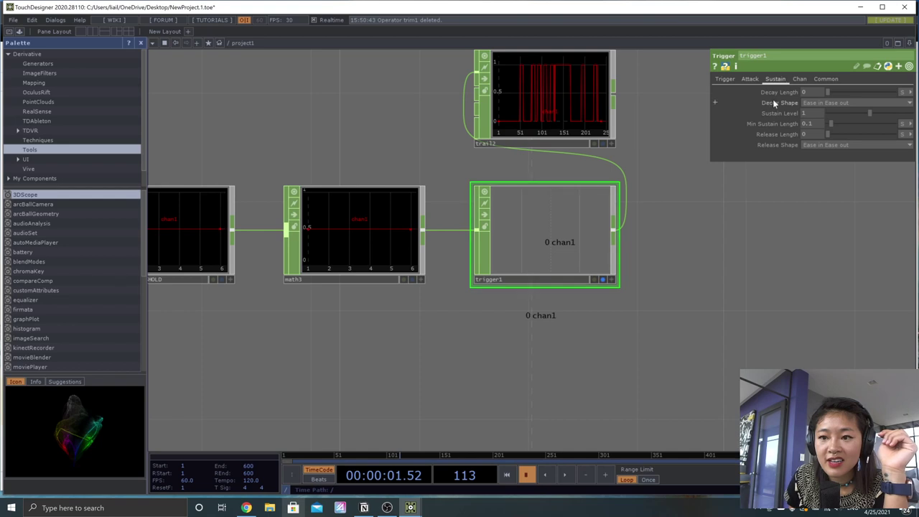
pyautogui.click(724, 79)
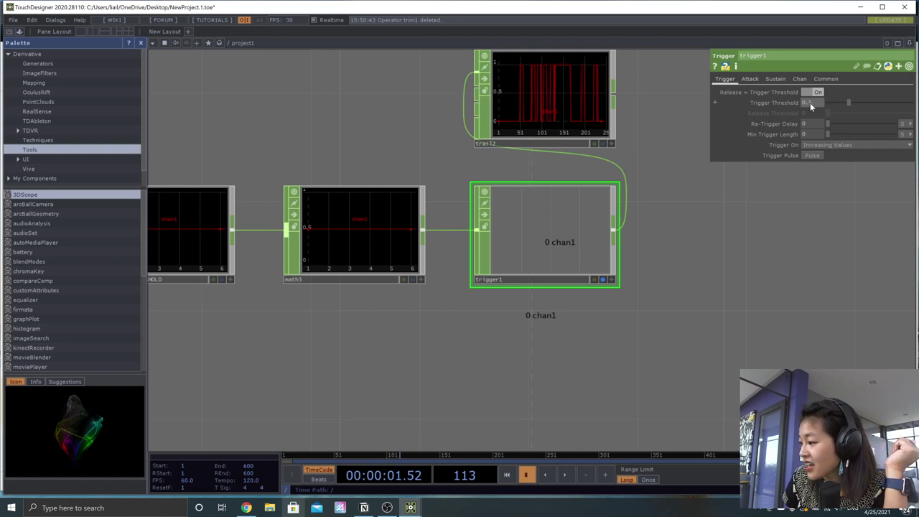
# Step: Toggle trigger1's background display while playing and pausing the audio
pyautogui.click(603, 280)
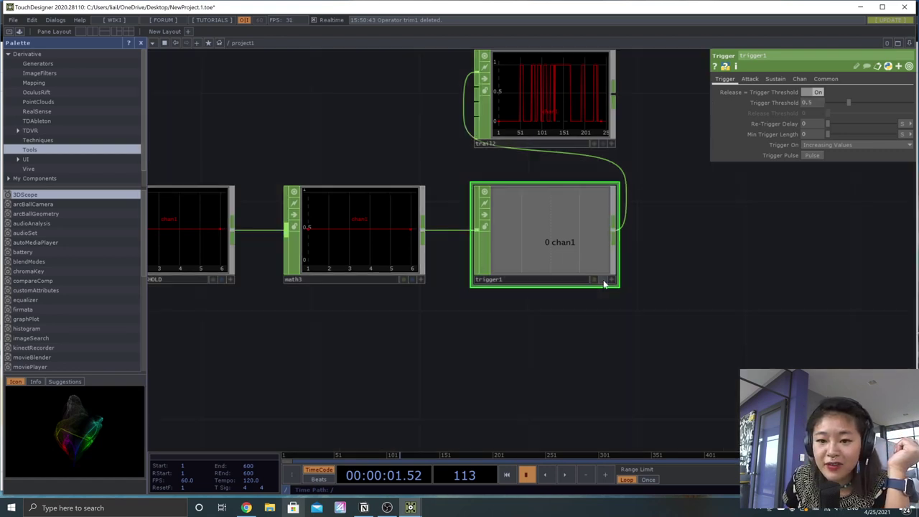
pyautogui.press('space')
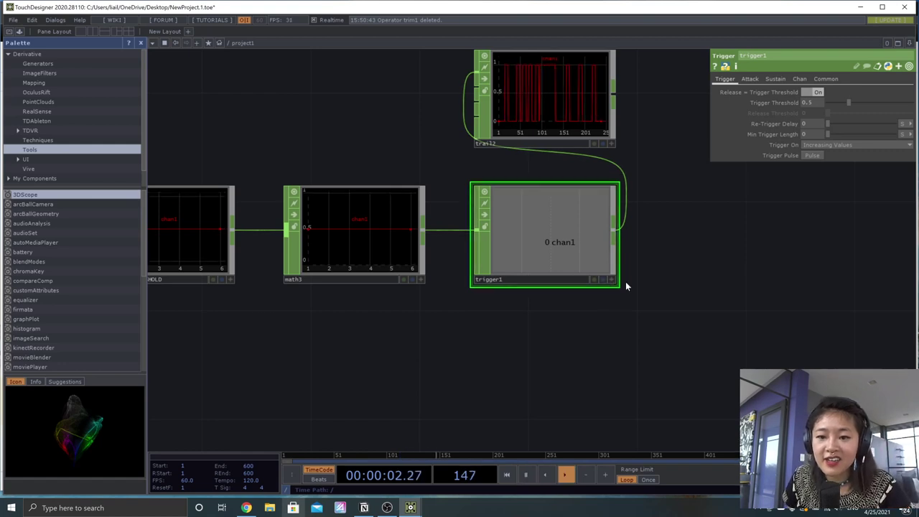
pyautogui.press('space')
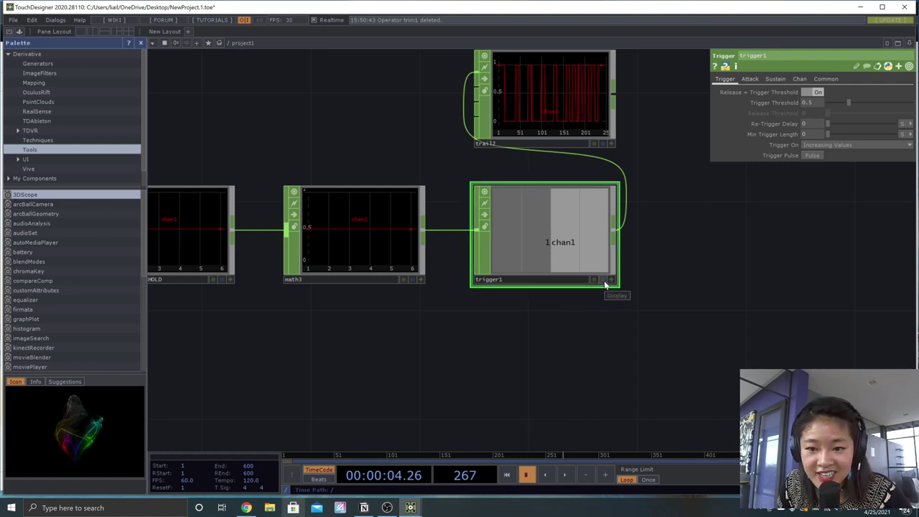
pyautogui.click(603, 280)
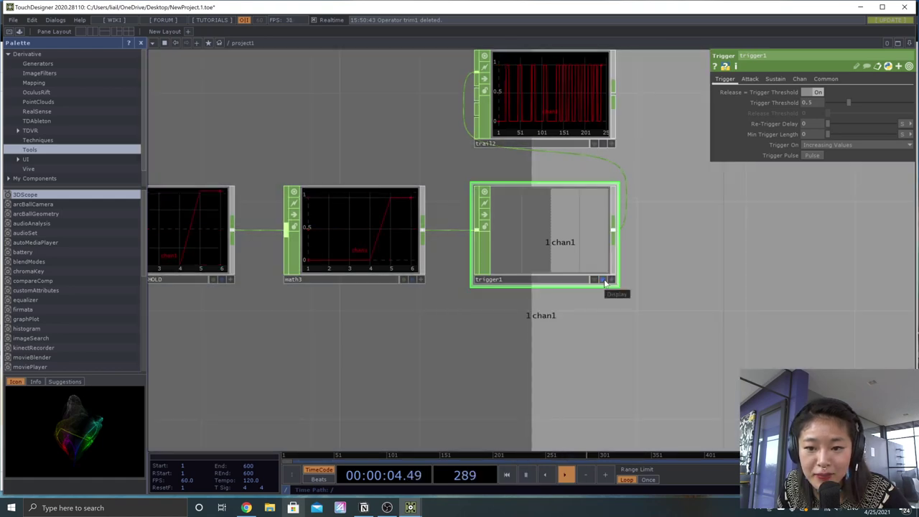
pyautogui.click(603, 281)
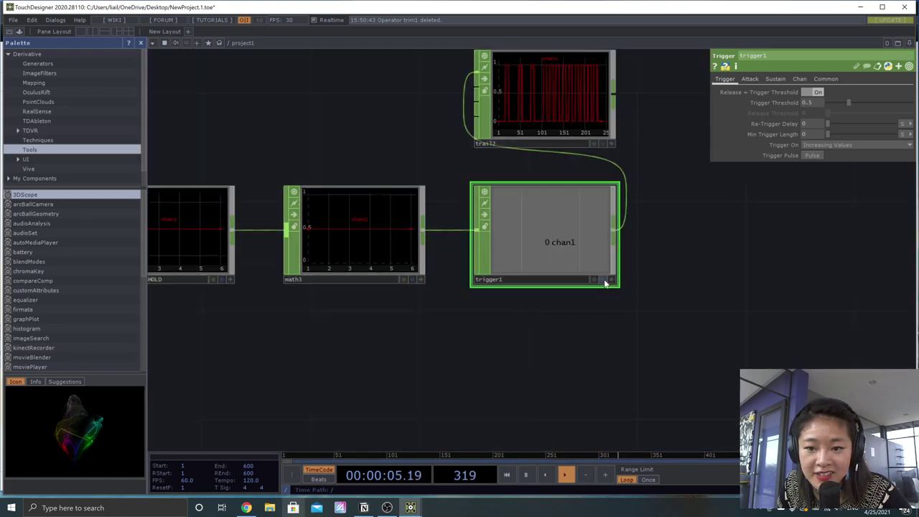
pyautogui.click(603, 280)
pyautogui.press('space')
# Step: Flash trigger1's beat channel as background during another play-through, pausing at frame 421
pyautogui.click(604, 281)
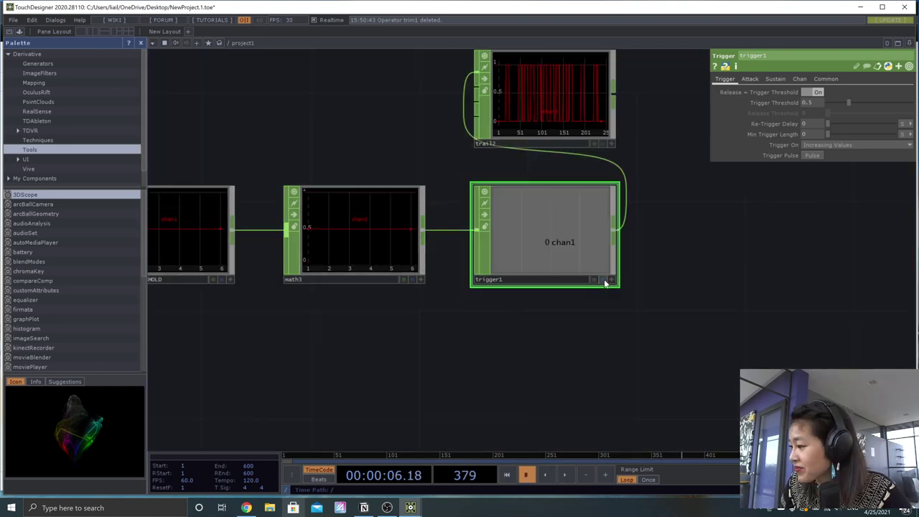
pyautogui.click(603, 281)
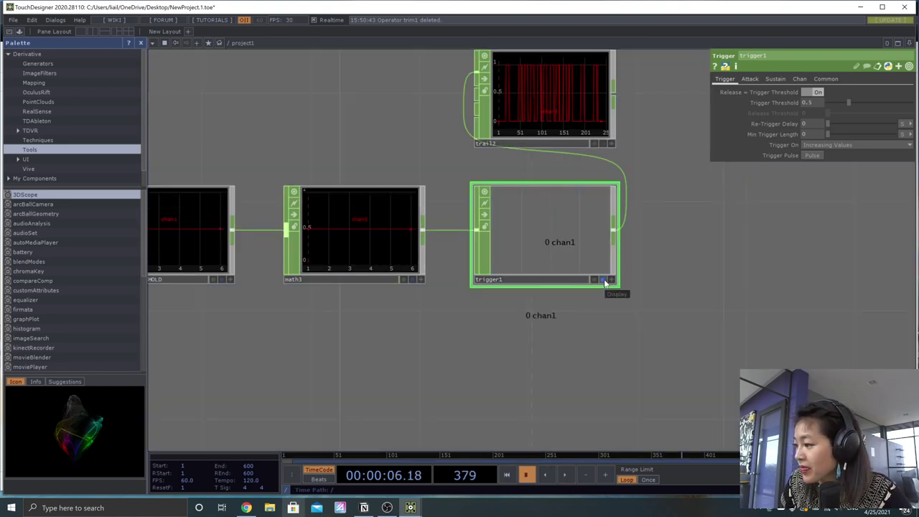
pyautogui.click(604, 281)
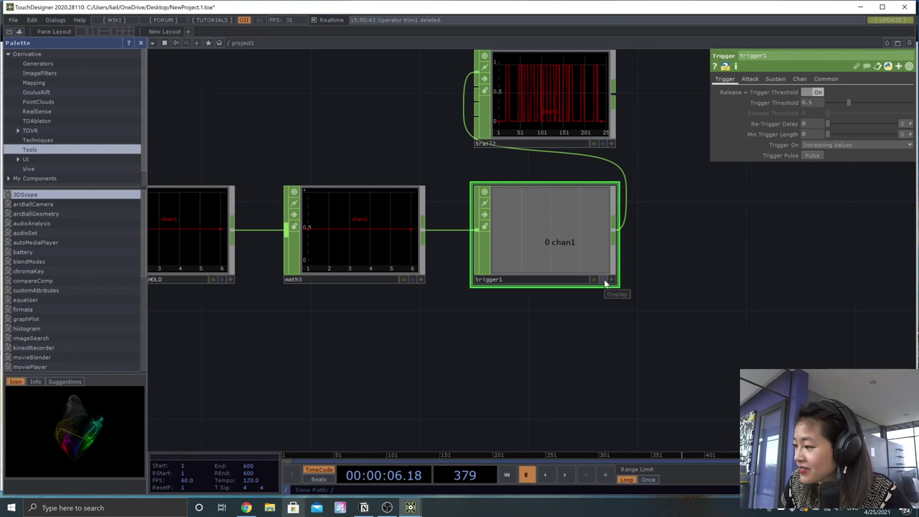
pyautogui.click(603, 281)
pyautogui.press('space')
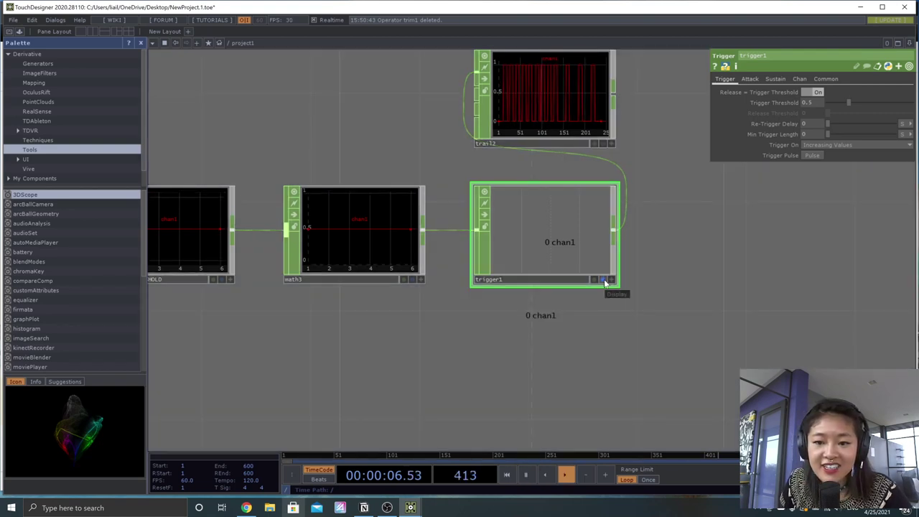
pyautogui.press('space')
pyautogui.click(604, 281)
pyautogui.scroll(-8, 592, 323)
pyautogui.scroll(4, 596, 362)
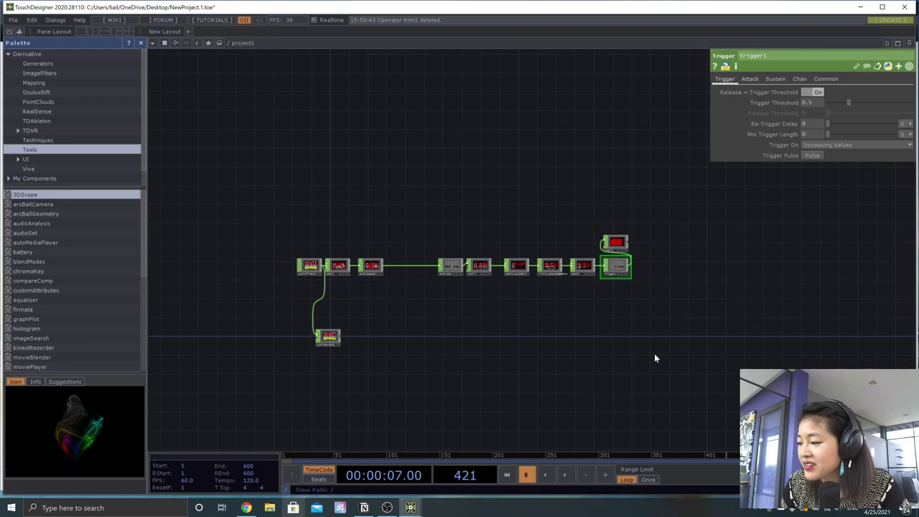
# Step: Freeze the signals at frame 599 and bring trail2, math3 and trigger1 into view
pyautogui.scroll(6, 634, 277)
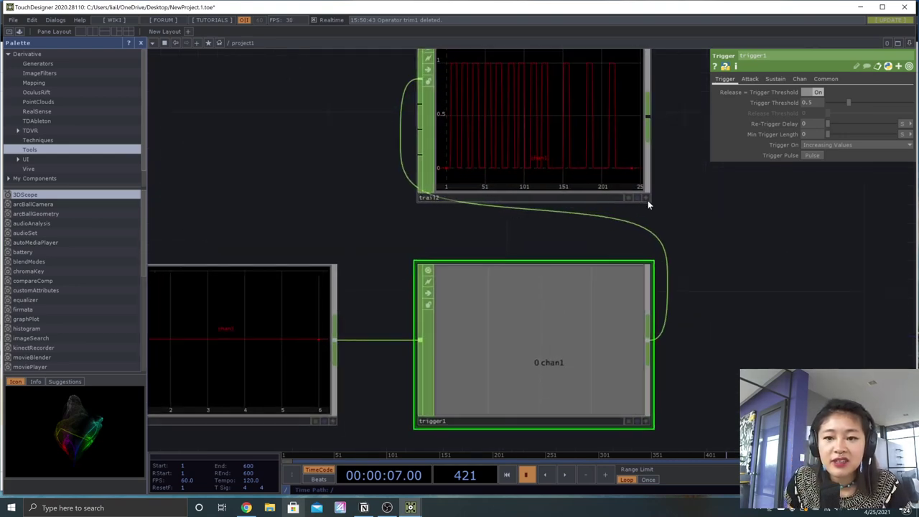
pyautogui.scroll(5, 626, 278)
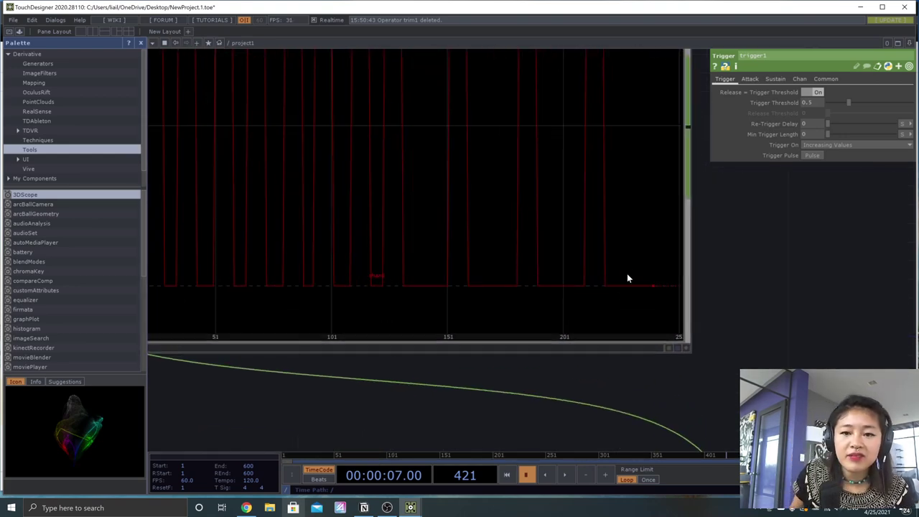
pyautogui.scroll(-6, 624, 274)
pyautogui.press('space')
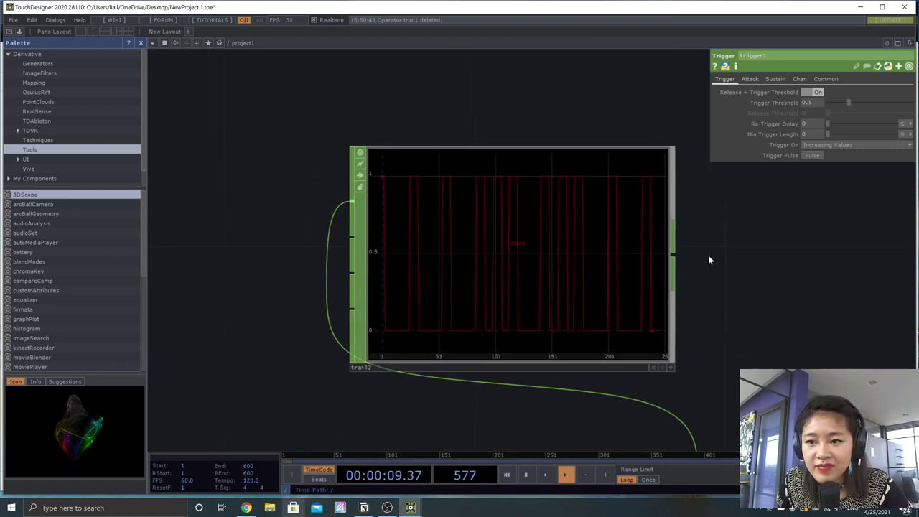
pyautogui.press('space')
pyautogui.moveTo(750, 312); pyautogui.dragTo(689, 230)
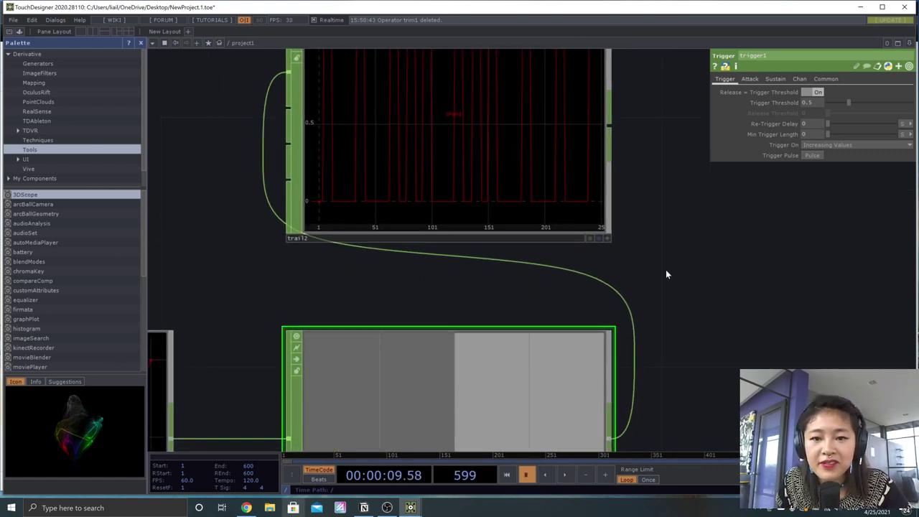
pyautogui.scroll(-3, 668, 272)
pyautogui.moveTo(719, 293); pyautogui.dragTo(681, 244)
pyautogui.scroll(-3, 678, 244)
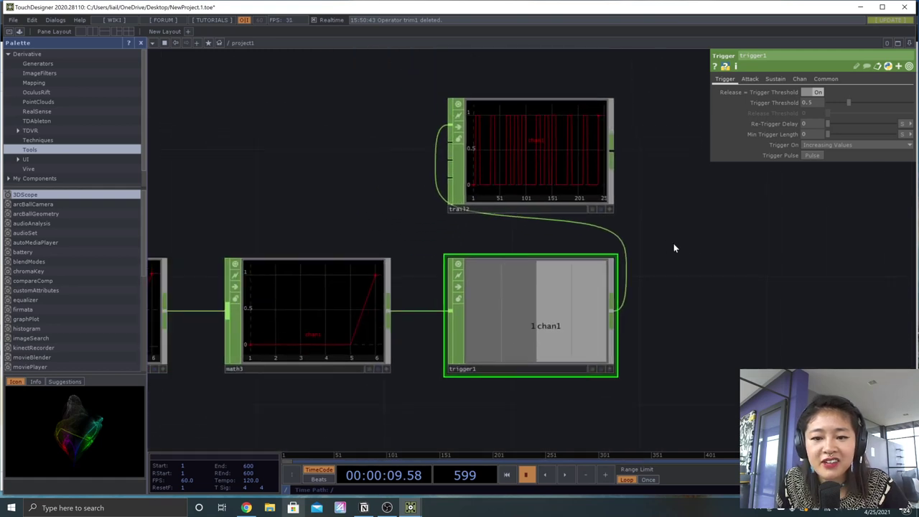
pyautogui.scroll(2, 673, 247)
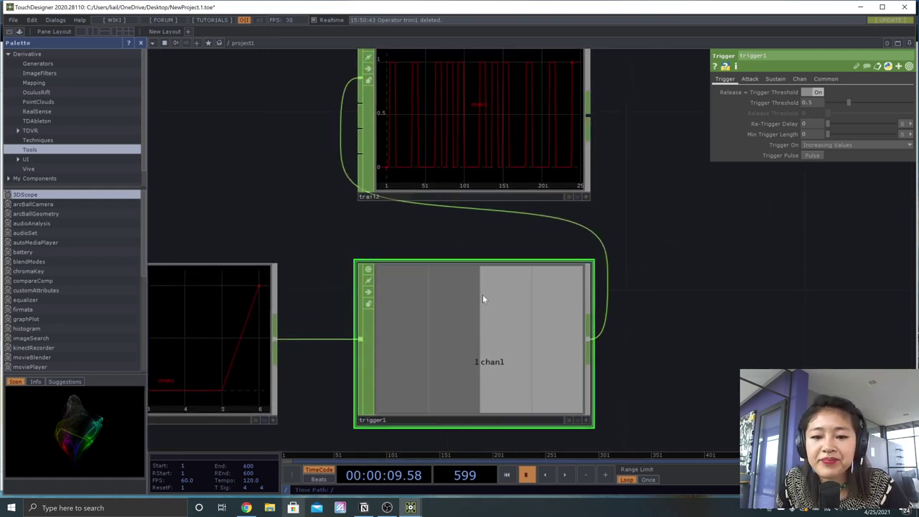
# Step: Review trigger1's Attack and Sustain pages (Min Sustain Length 0.1), ending on Attack
pyautogui.click(751, 79)
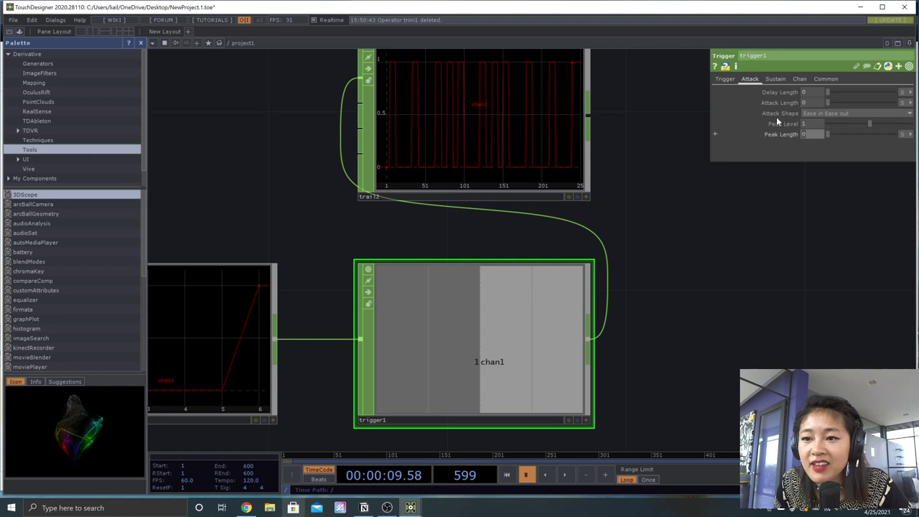
pyautogui.click(779, 79)
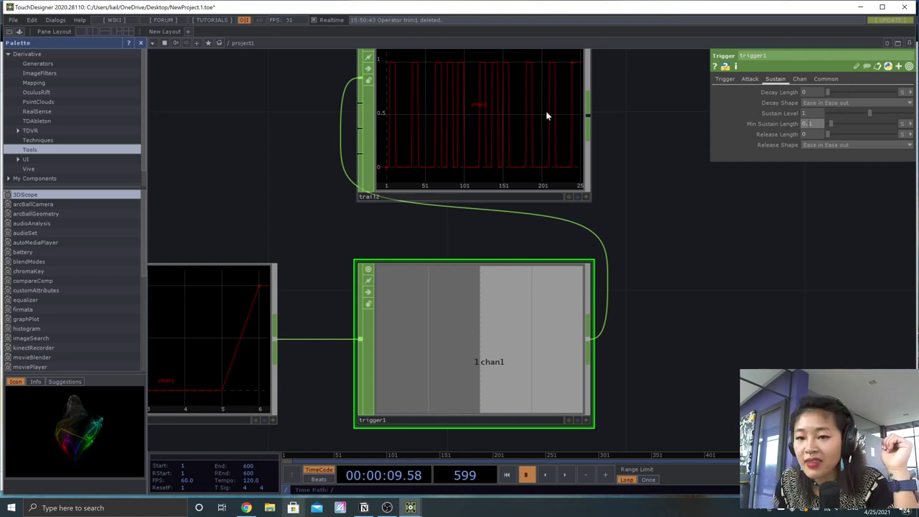
pyautogui.click(751, 79)
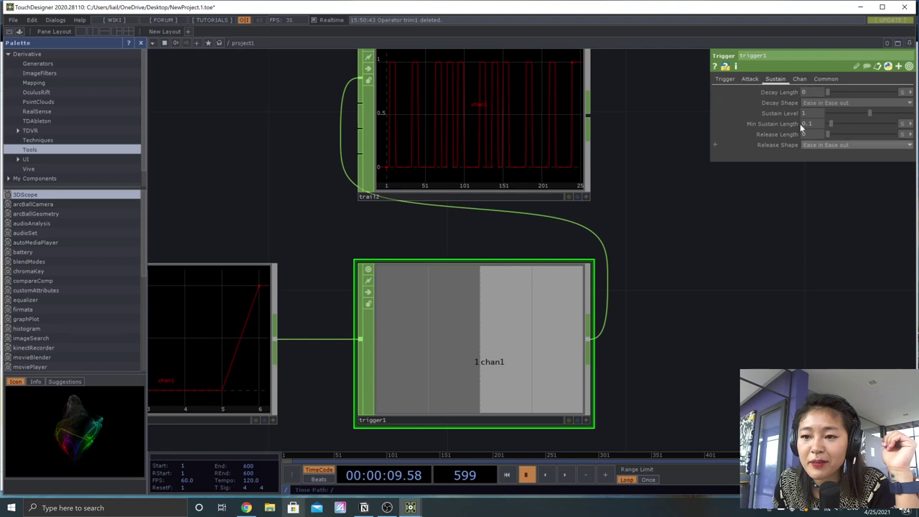
pyautogui.click(749, 79)
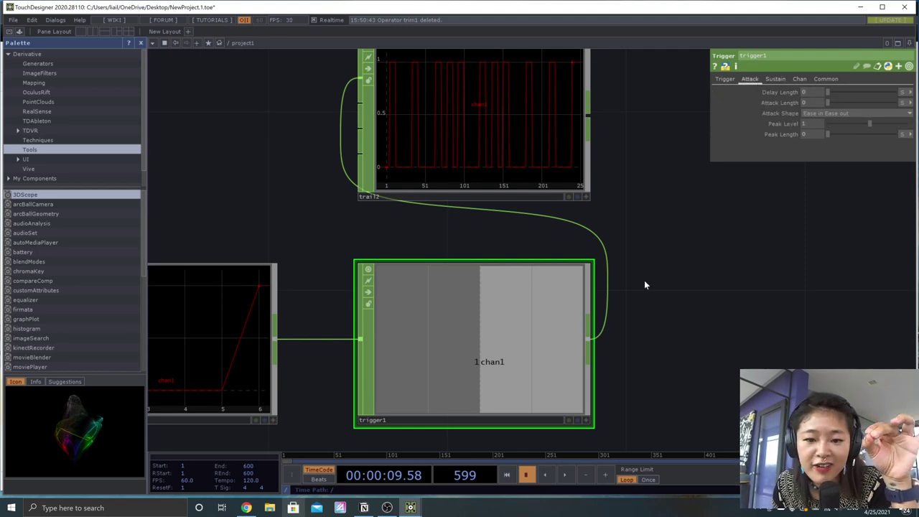
pyautogui.scroll(-5, 643, 281)
pyautogui.moveTo(622, 361); pyautogui.dragTo(693, 316)
# Step: Select the whole chain and shift it up to leave room below, then open the OP Create Dialog
pyautogui.scroll(-4, 693, 316)
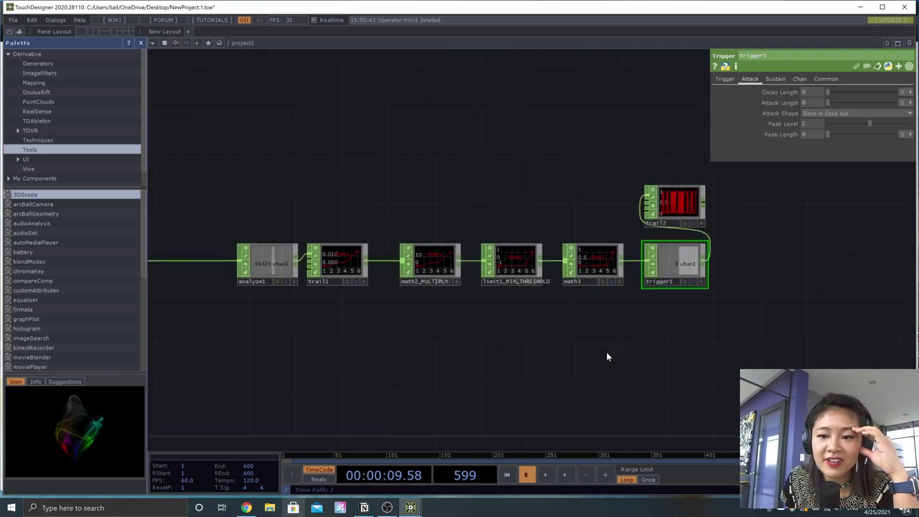
pyautogui.scroll(-3, 627, 324)
pyautogui.moveTo(582, 353); pyautogui.dragTo(594, 332)
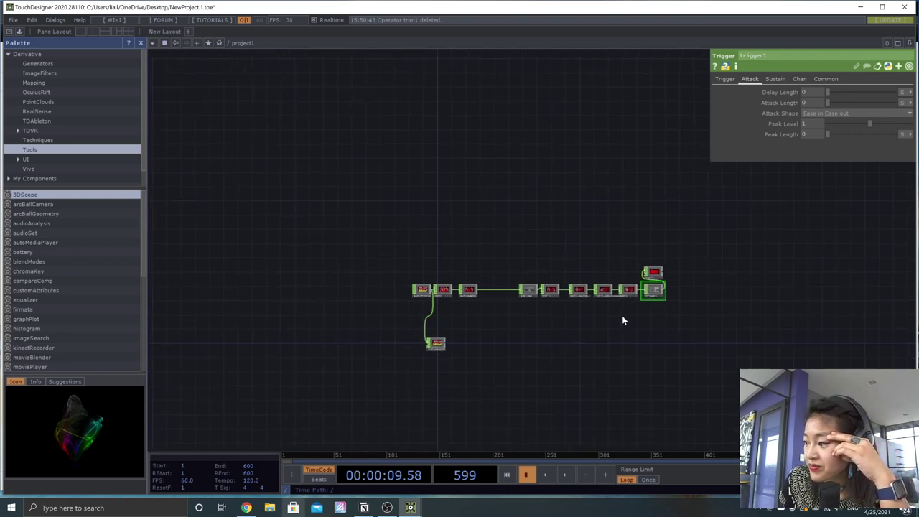
pyautogui.scroll(5, 621, 328)
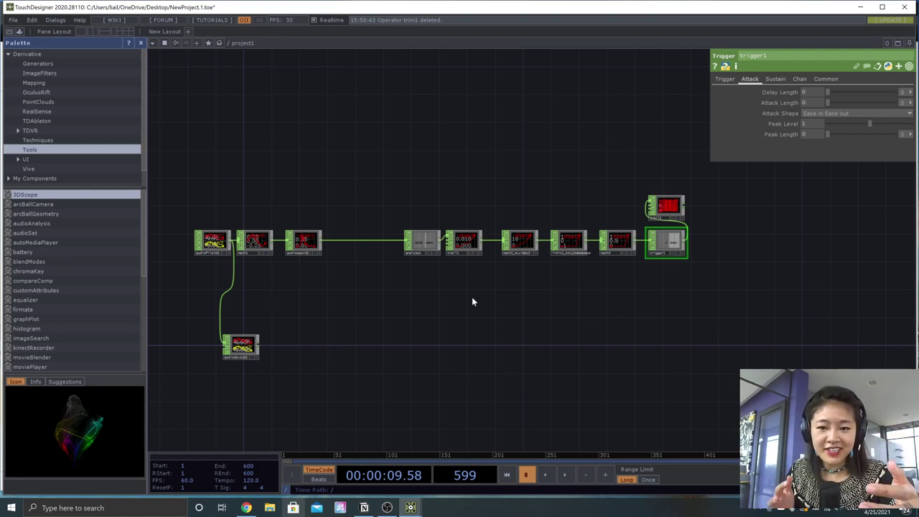
pyautogui.moveTo(657, 350); pyautogui.dragTo(204, 159)
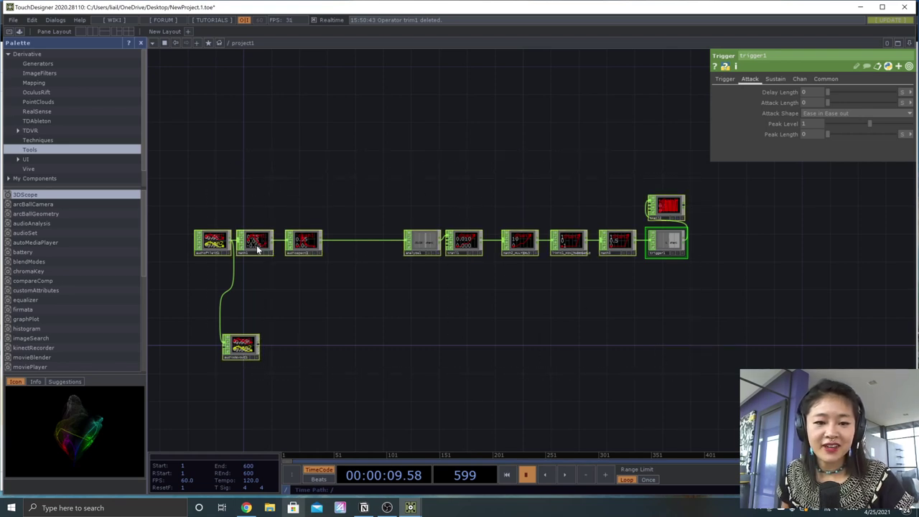
pyautogui.moveTo(276, 264); pyautogui.dragTo(283, 199)
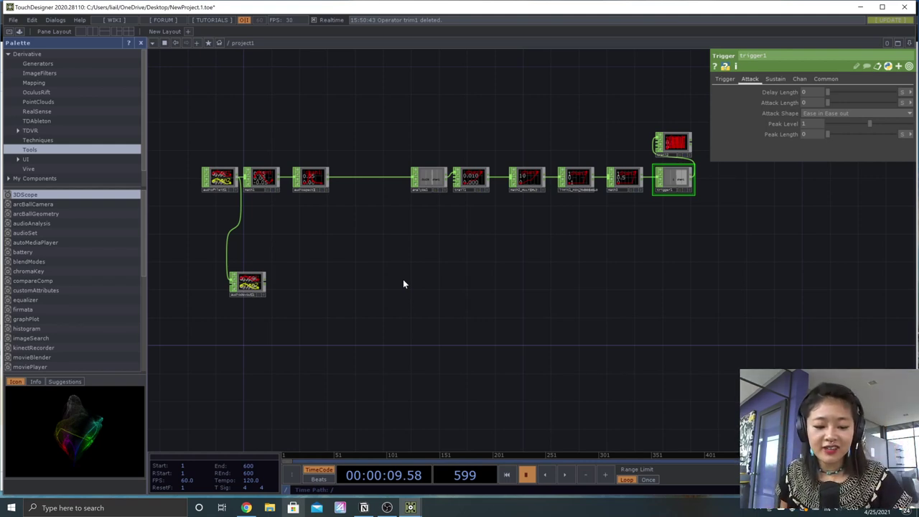
pyautogui.press('Tab')
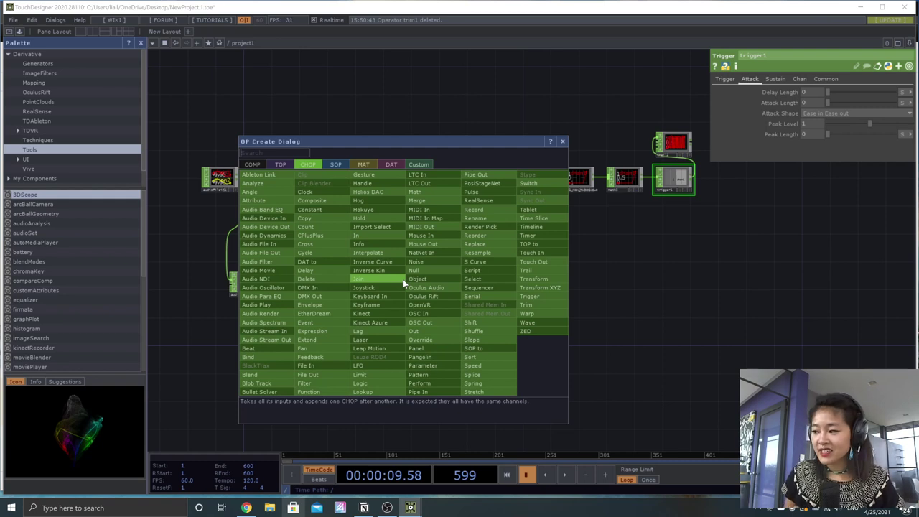
# Step: Create a Container COMP, container1, and place it below the beat-detection chain
pyautogui.click(252, 165)
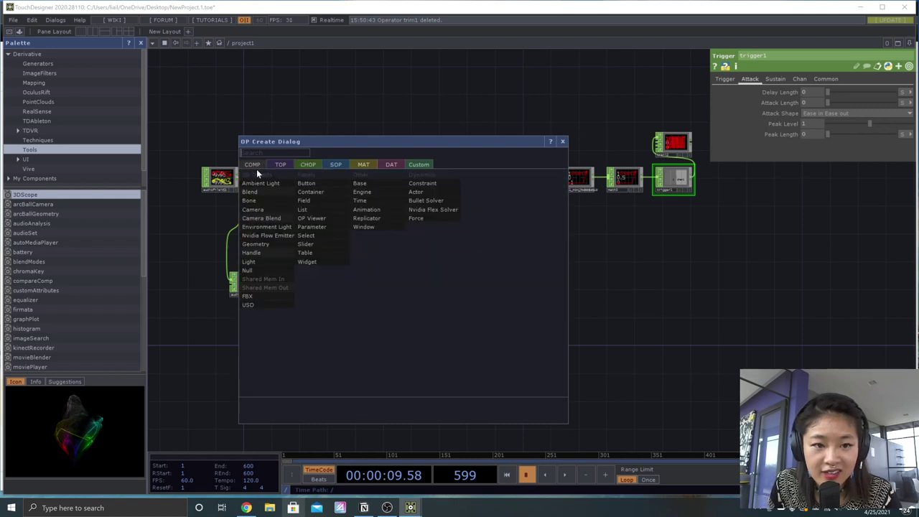
pyautogui.click(307, 192)
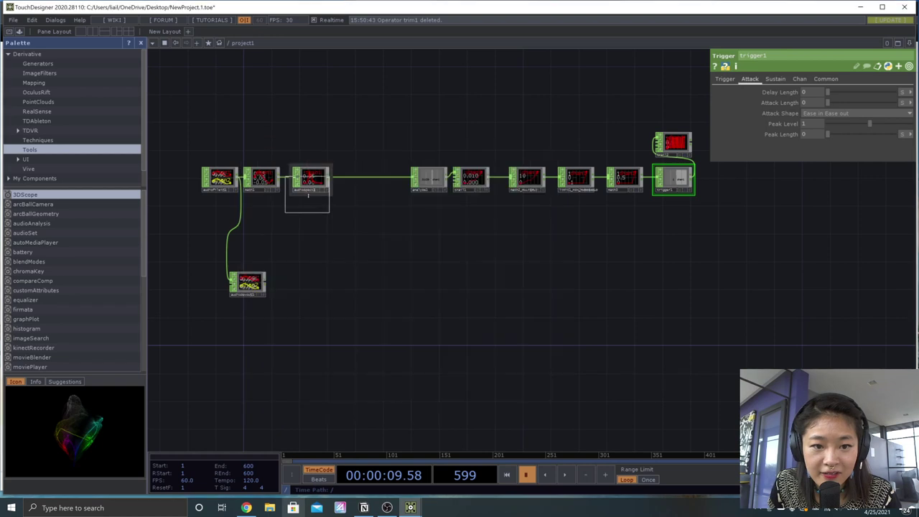
pyautogui.click(483, 332)
pyautogui.scroll(5, 466, 331)
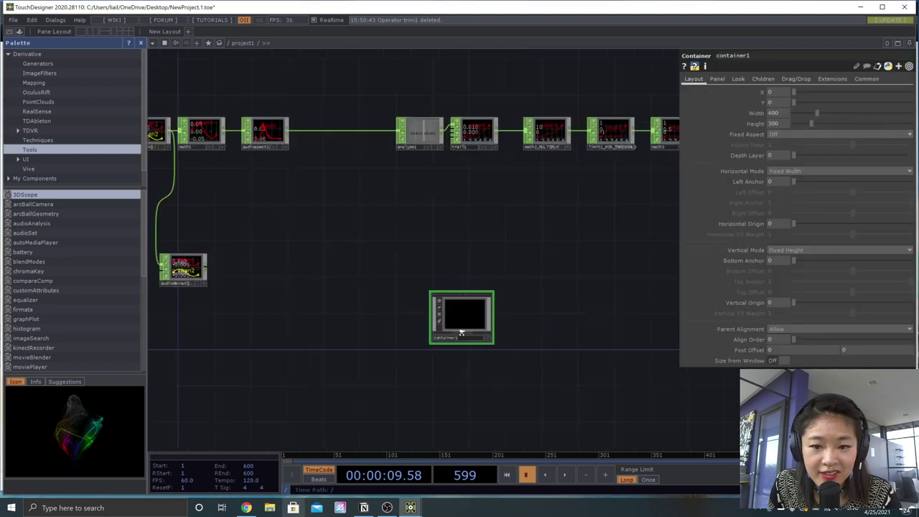
pyautogui.scroll(-5, 446, 282)
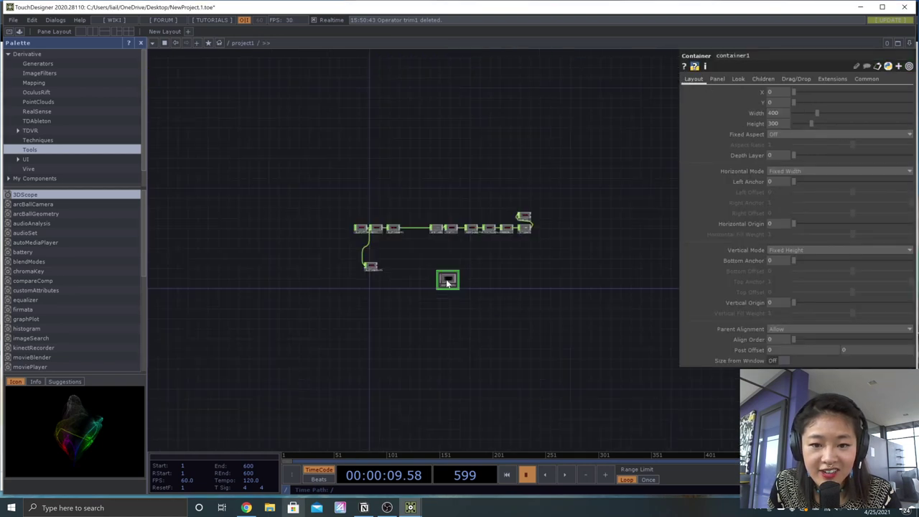
pyautogui.moveTo(445, 280); pyautogui.dragTo(431, 266)
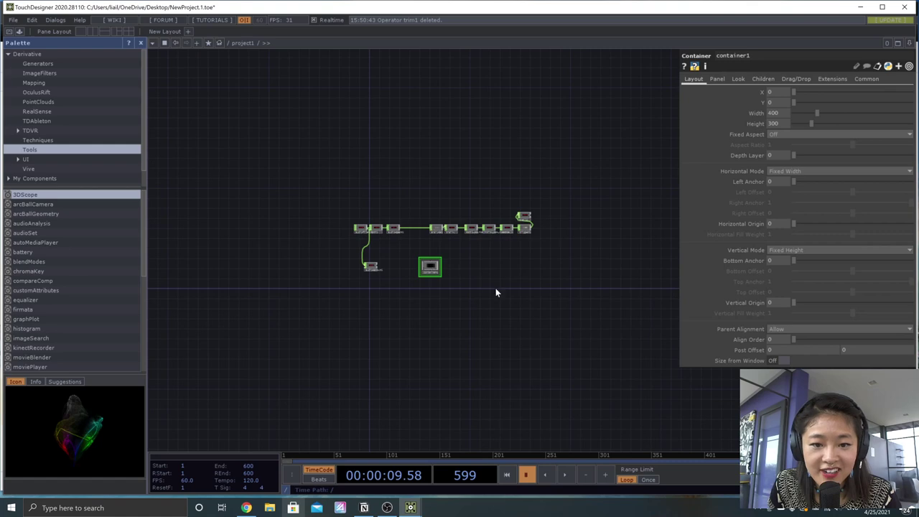
# Step: Spread the audio input nodes further to the left
pyautogui.scroll(3, 469, 323)
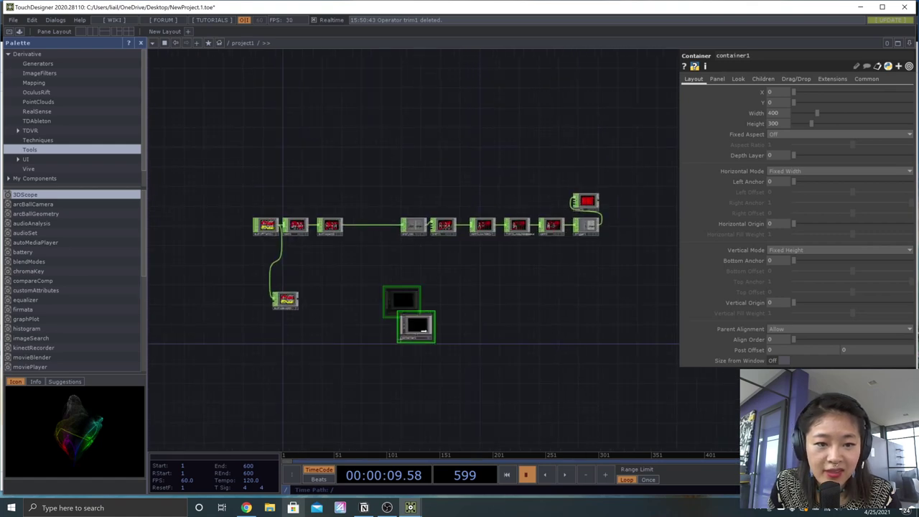
pyautogui.scroll(2, 367, 293)
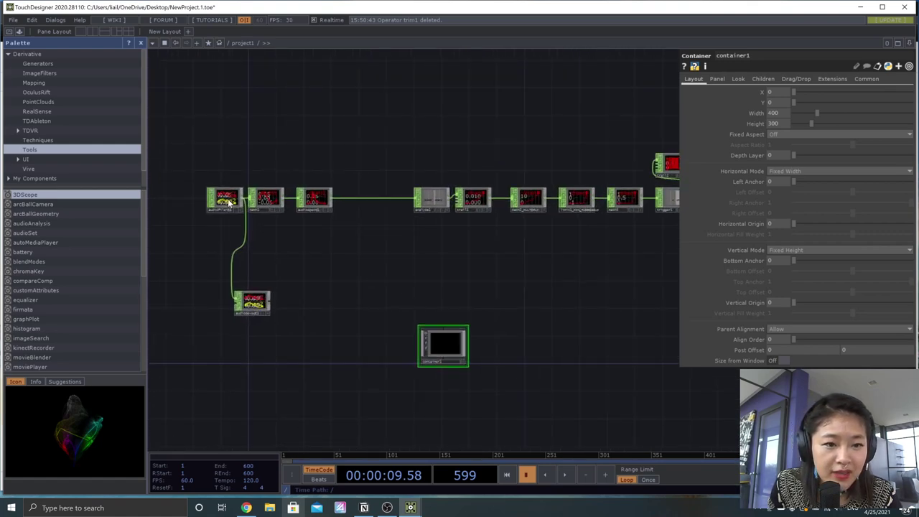
pyautogui.moveTo(228, 202); pyautogui.dragTo(188, 199)
pyautogui.moveTo(269, 296); pyautogui.dragTo(262, 317)
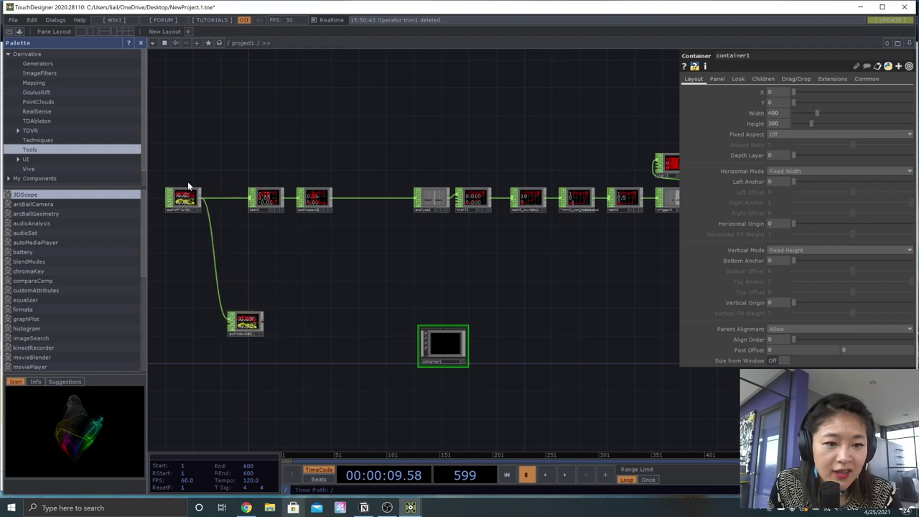
pyautogui.moveTo(188, 185); pyautogui.dragTo(158, 186)
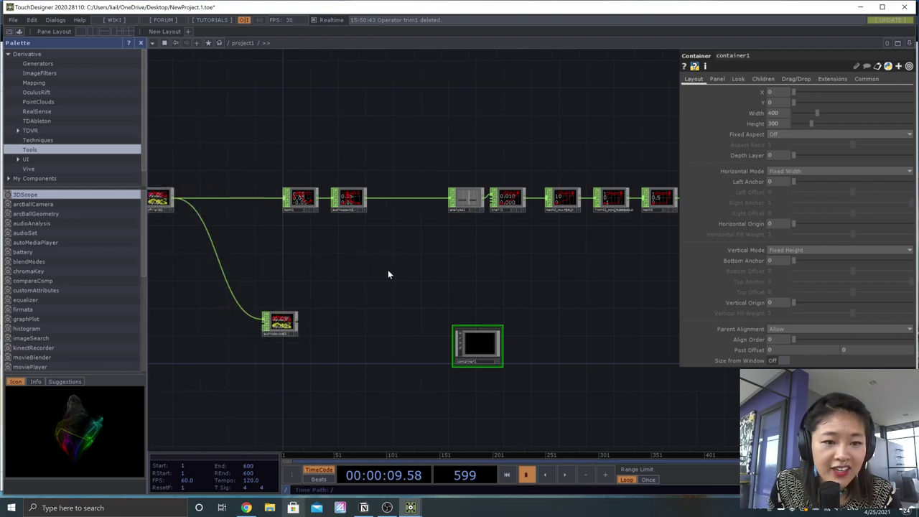
pyautogui.moveTo(387, 274); pyautogui.dragTo(467, 279)
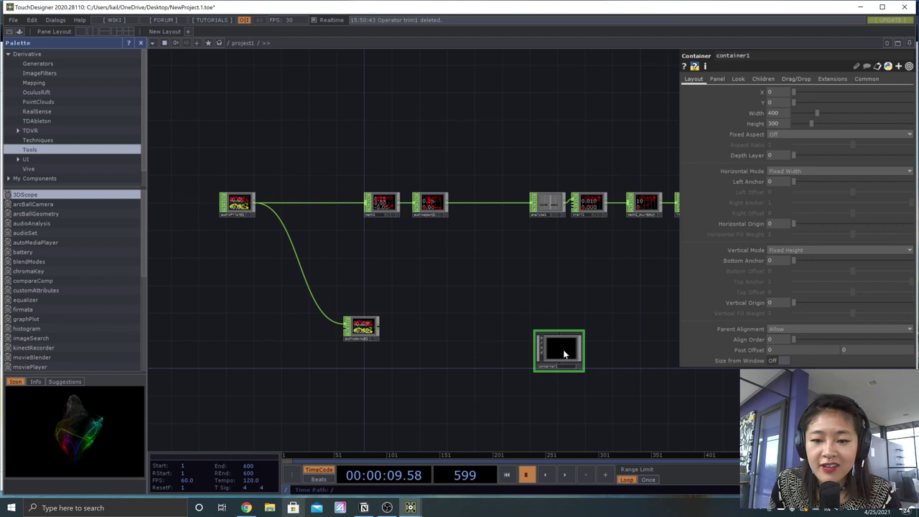
# Step: Adjust container1's position and select the nodes along the chain
pyautogui.moveTo(566, 354); pyautogui.dragTo(539, 320)
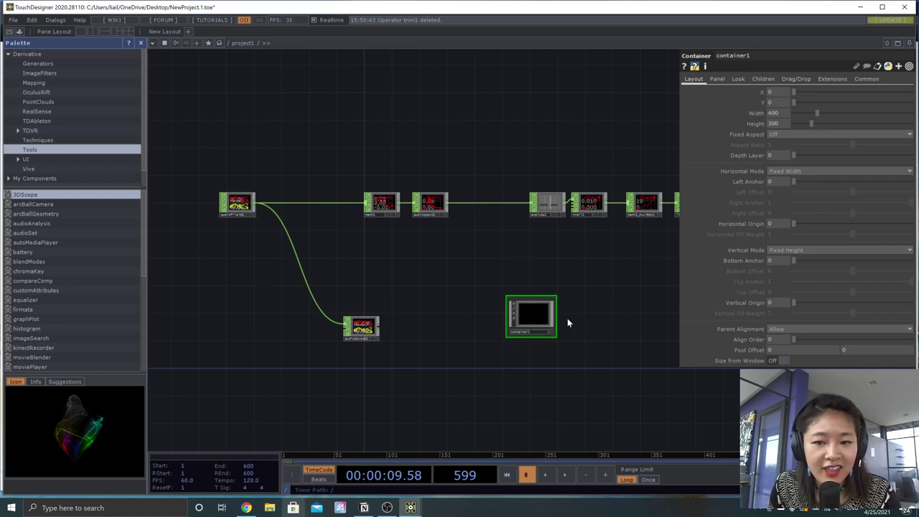
pyautogui.moveTo(567, 322); pyautogui.dragTo(369, 325)
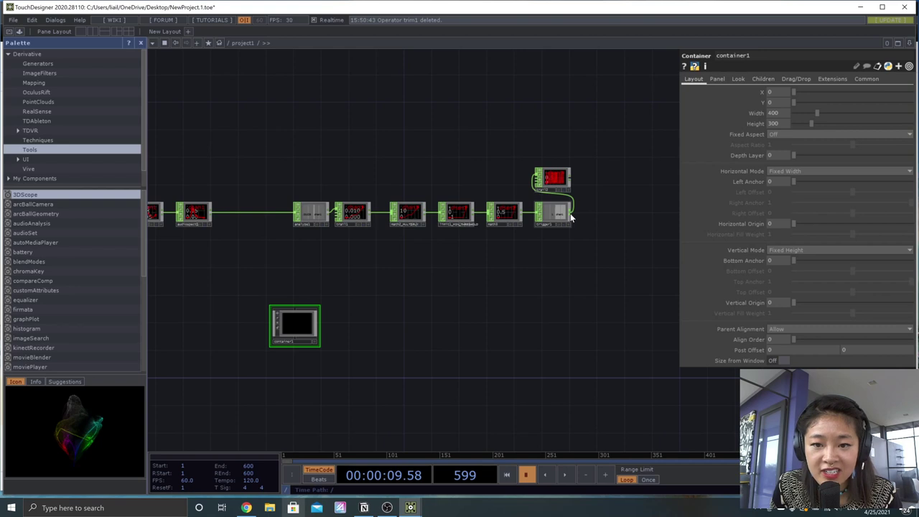
pyautogui.scroll(-3, 426, 305)
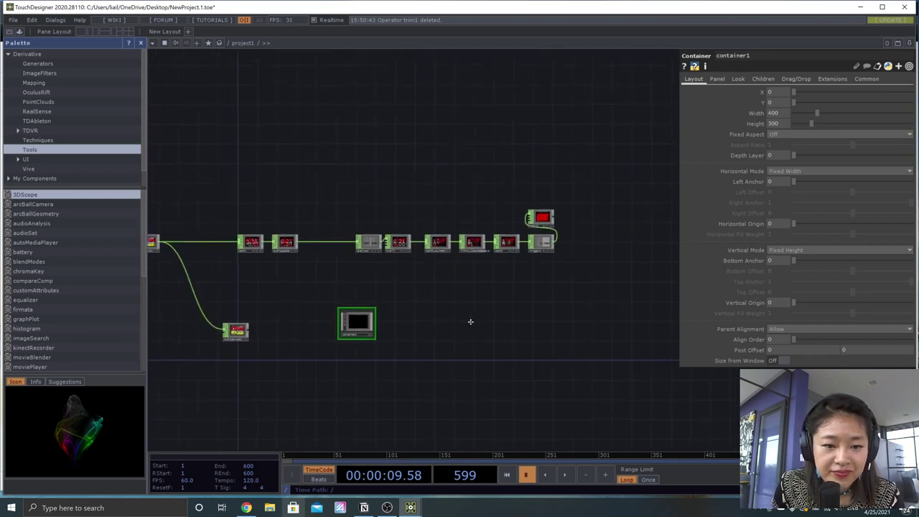
pyautogui.scroll(2, 455, 318)
pyautogui.scroll(-2, 447, 320)
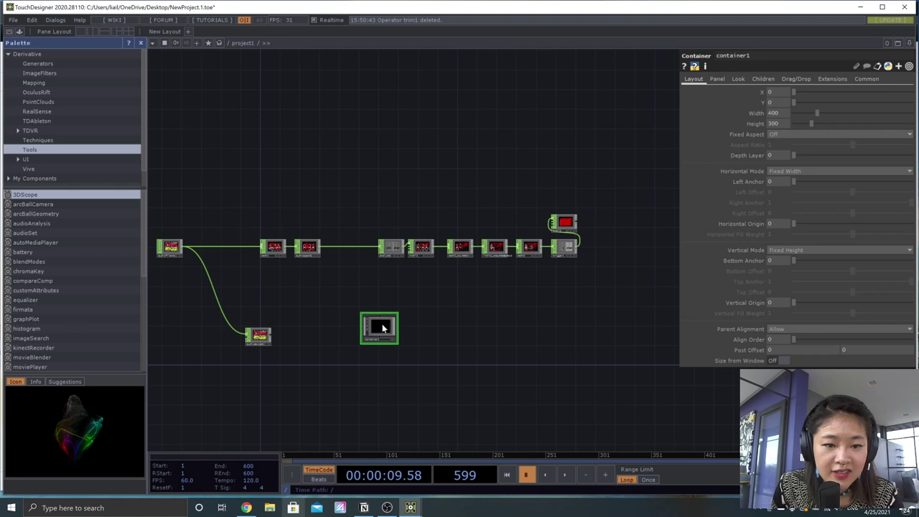
pyautogui.moveTo(387, 316)
pyautogui.mouseDown()
pyautogui.moveTo(392, 301)
pyautogui.moveTo(382, 320)
pyautogui.mouseUp()
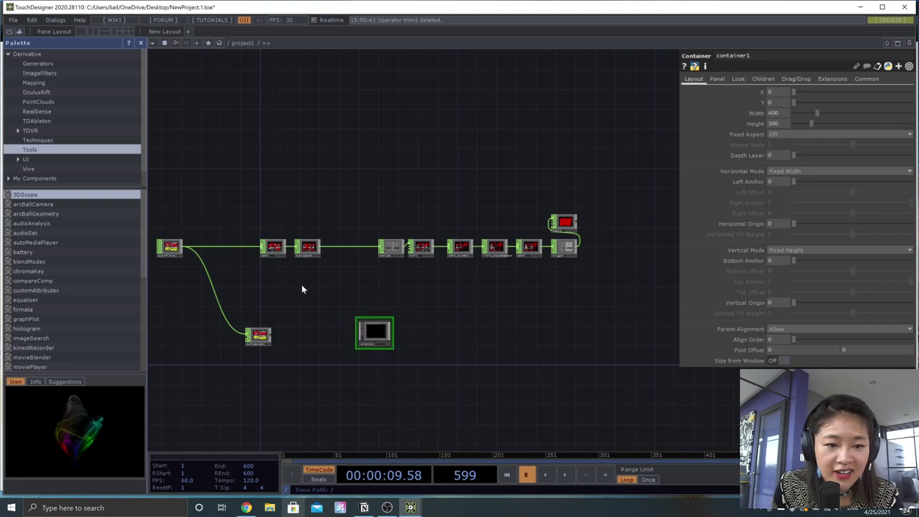
pyautogui.moveTo(605, 264); pyautogui.dragTo(242, 188)
# Step: Disconnect the wire from audiofilein1 into math1
pyautogui.click(282, 244)
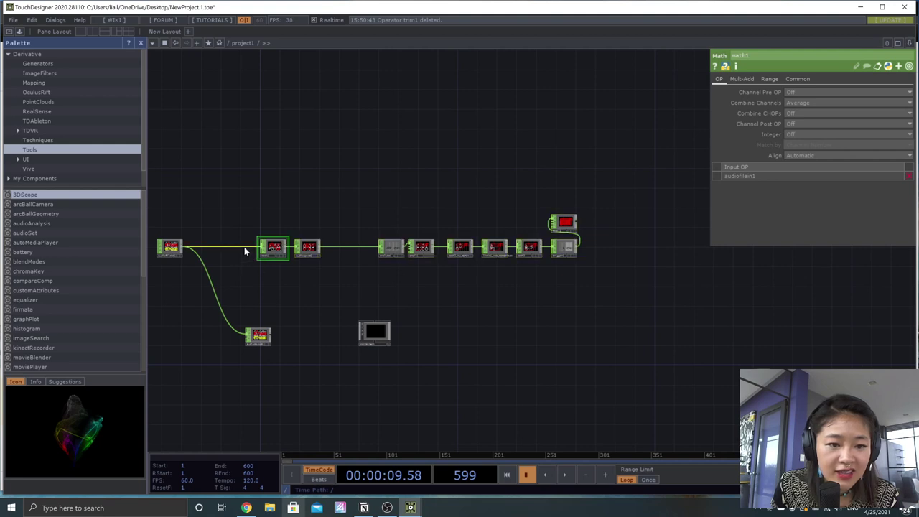
pyautogui.moveTo(244, 250)
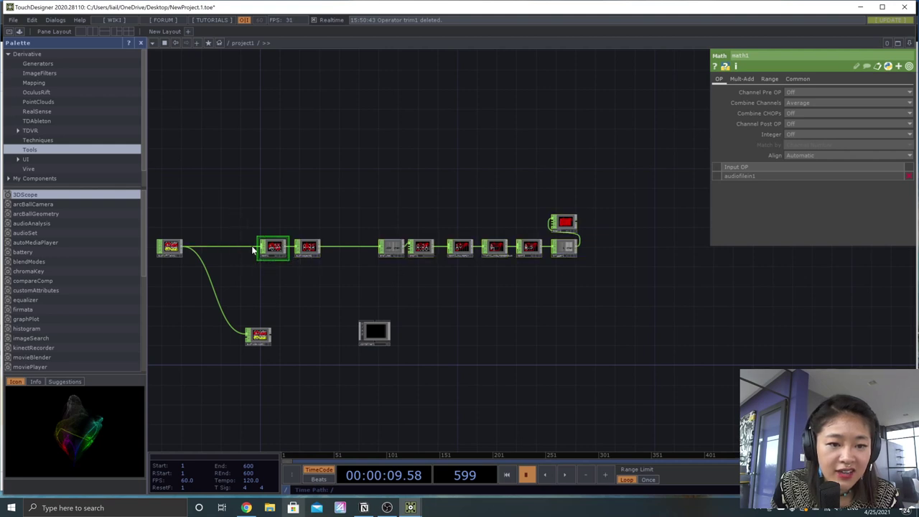
pyautogui.rightClick(246, 246)
pyautogui.click(271, 277)
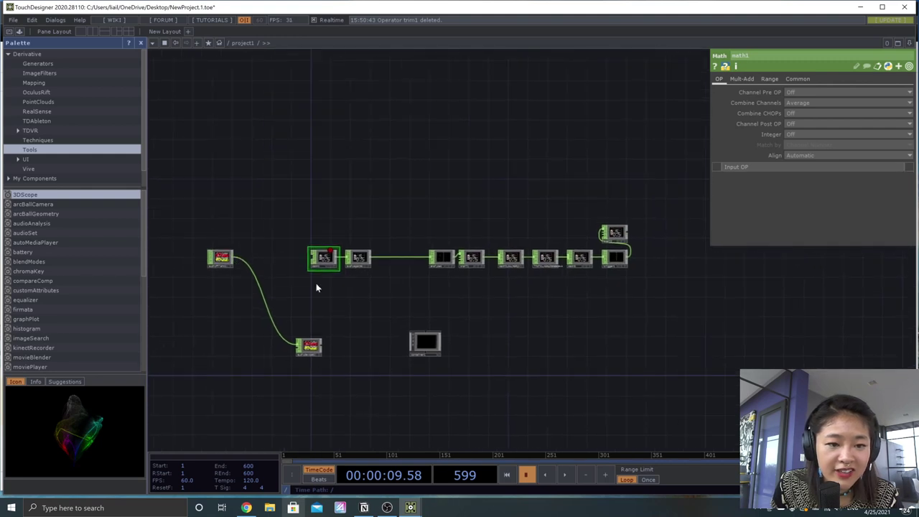
# Step: Select the nine-operator chain and copy-paste it onto container1
pyautogui.moveTo(424, 345); pyautogui.dragTo(422, 325)
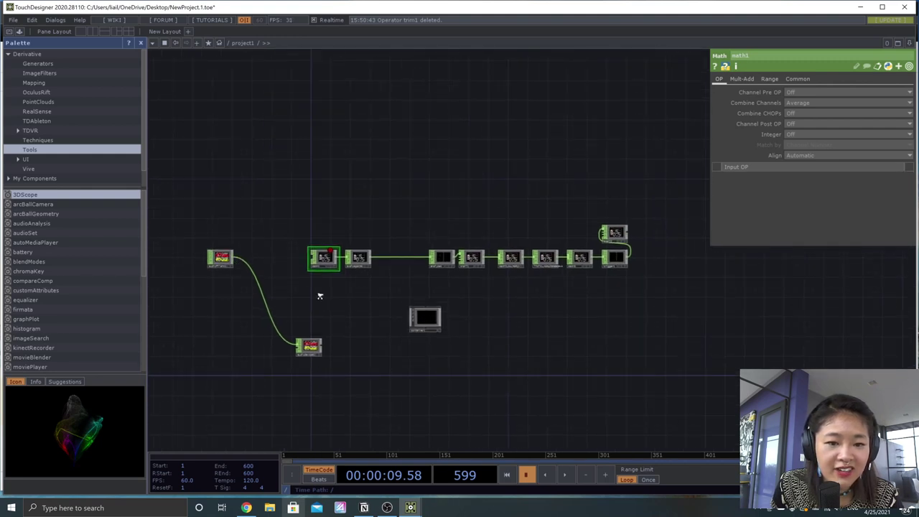
pyautogui.scroll(2, 318, 293)
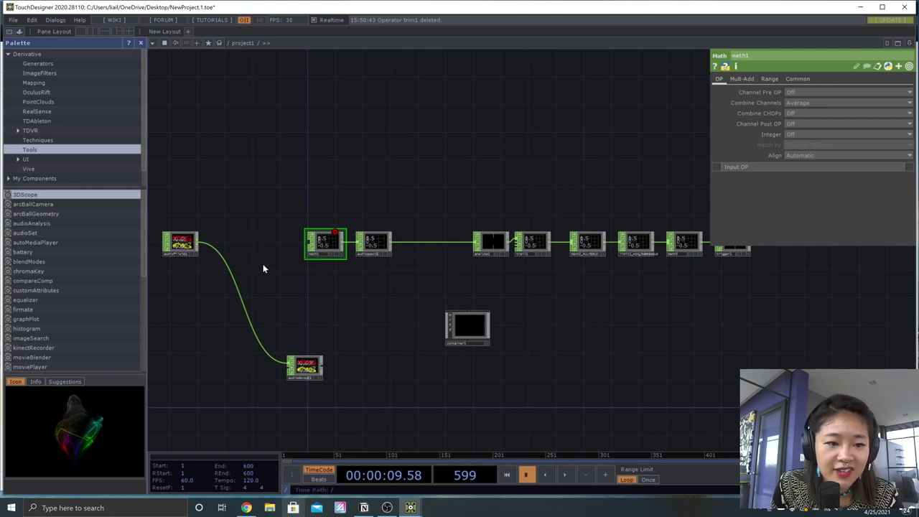
pyautogui.moveTo(514, 302); pyautogui.dragTo(443, 303)
pyautogui.moveTo(677, 275); pyautogui.dragTo(237, 183, button='right')
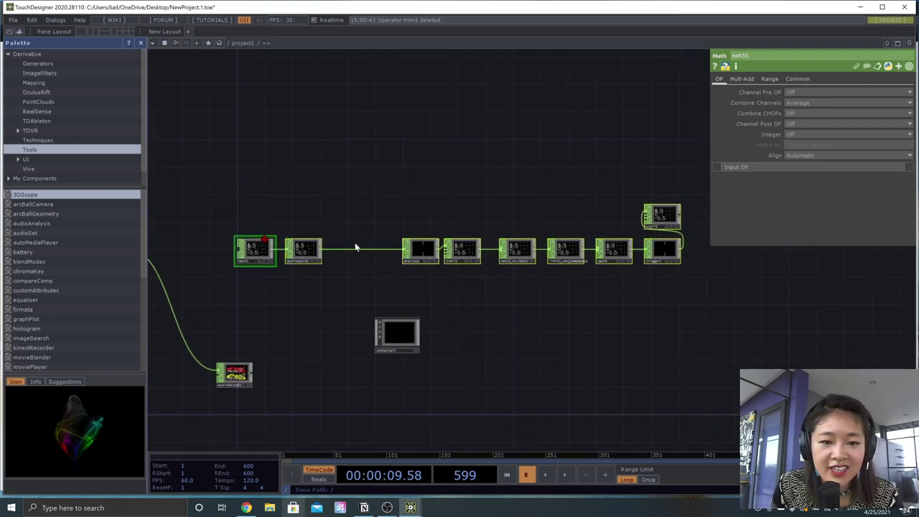
pyautogui.hotkey('ctrl', 'c')
pyautogui.hotkey('ctrl', 'v')
pyautogui.click(403, 332)
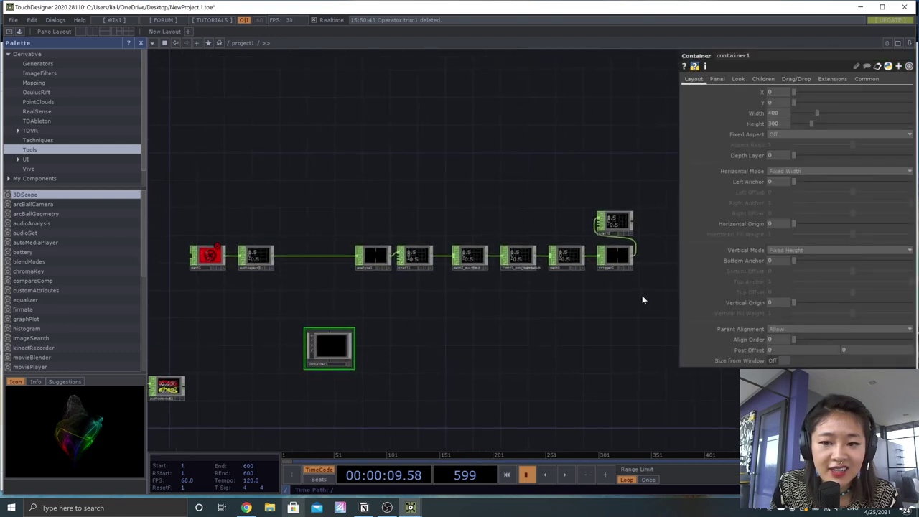
pyautogui.moveTo(642, 296); pyautogui.dragTo(187, 179, button='right')
pyautogui.hotkey('ctrl', 'c')
pyautogui.hotkey('ctrl', 'v')
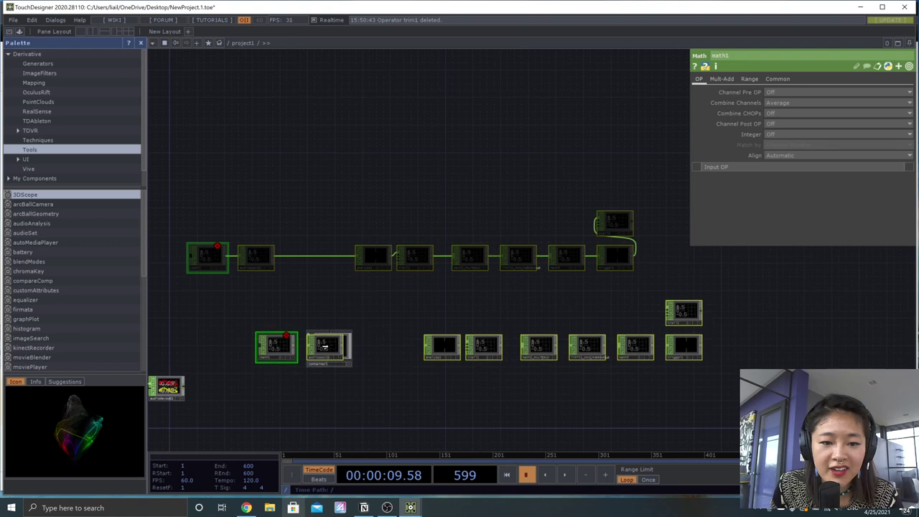
# Step: Copy the pasted chain into /project1/container1 and dive inside to view math1 through trigger1
pyautogui.click(328, 345)
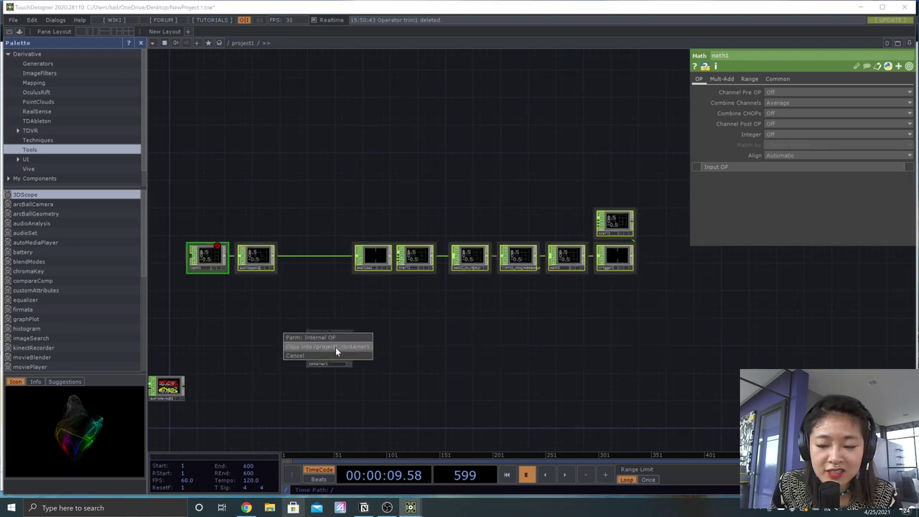
pyautogui.click(335, 346)
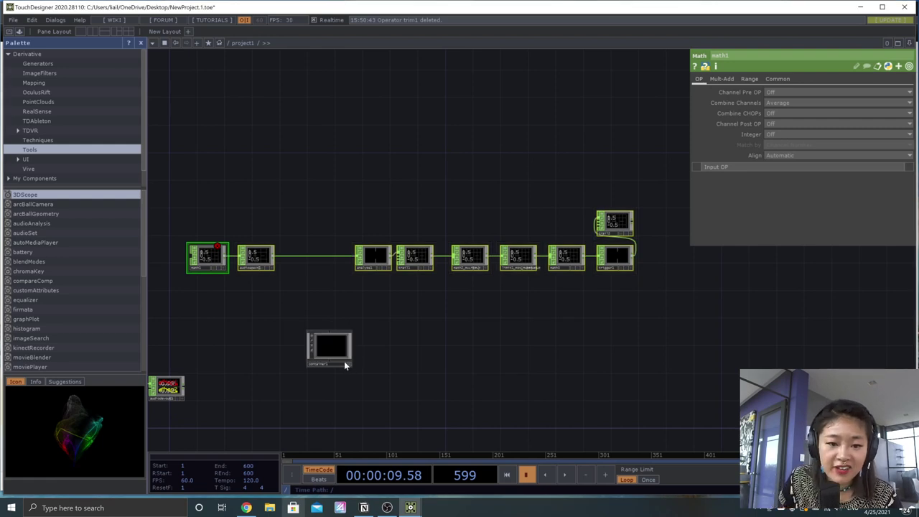
pyautogui.click(327, 349)
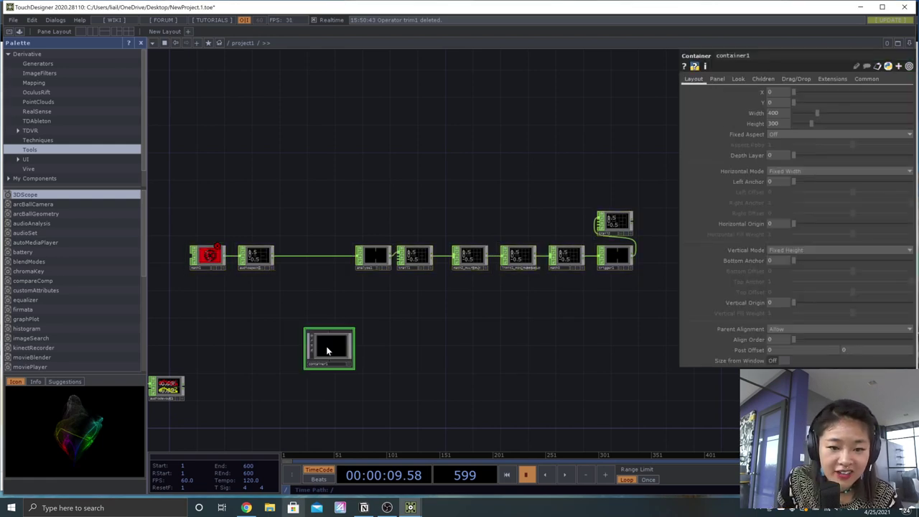
pyautogui.press('i')
pyautogui.moveTo(431, 333); pyautogui.dragTo(516, 340)
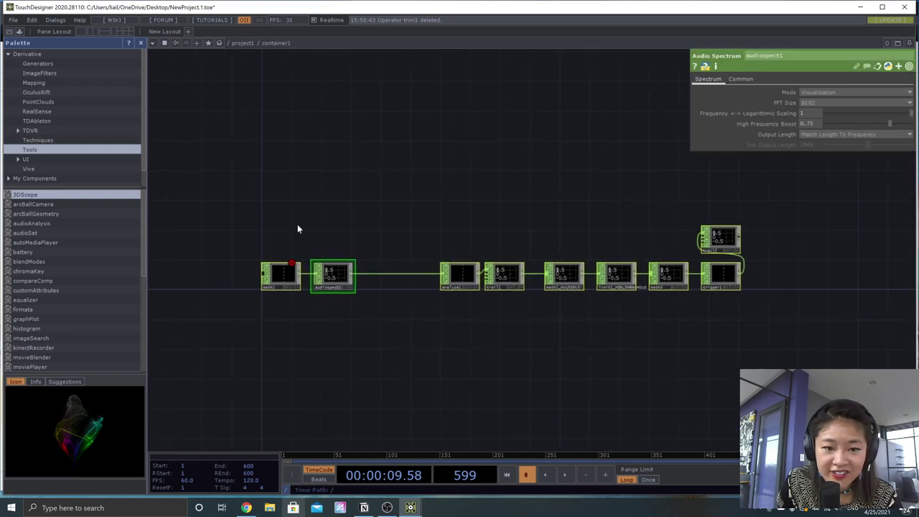
# Step: Add an In CHOP, in1, feeding math1 inside container1
pyautogui.click(262, 274)
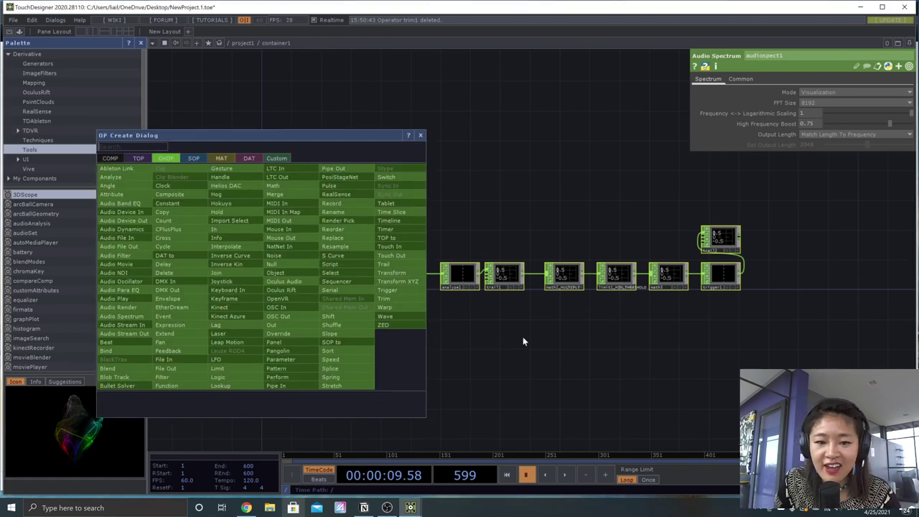
pyautogui.press('Escape')
pyautogui.click(262, 274)
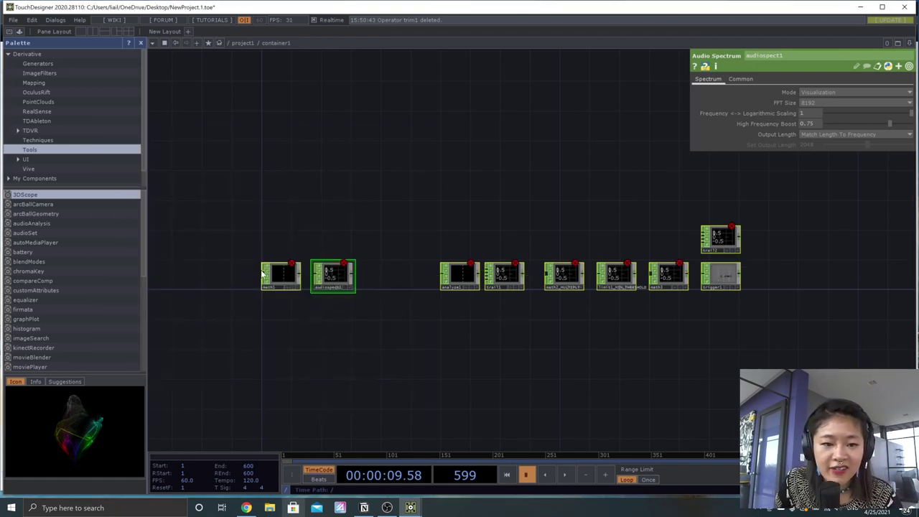
pyautogui.hotkey('ctrl', 'z')
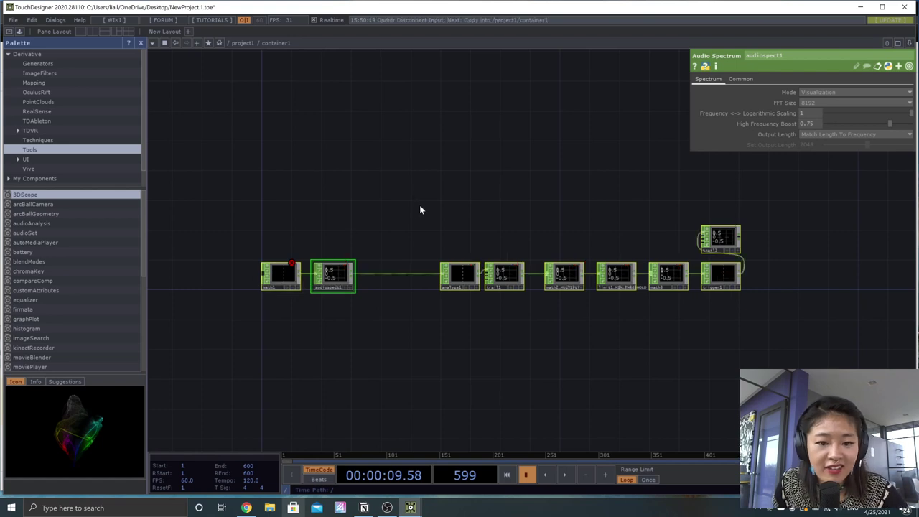
pyautogui.click(262, 275)
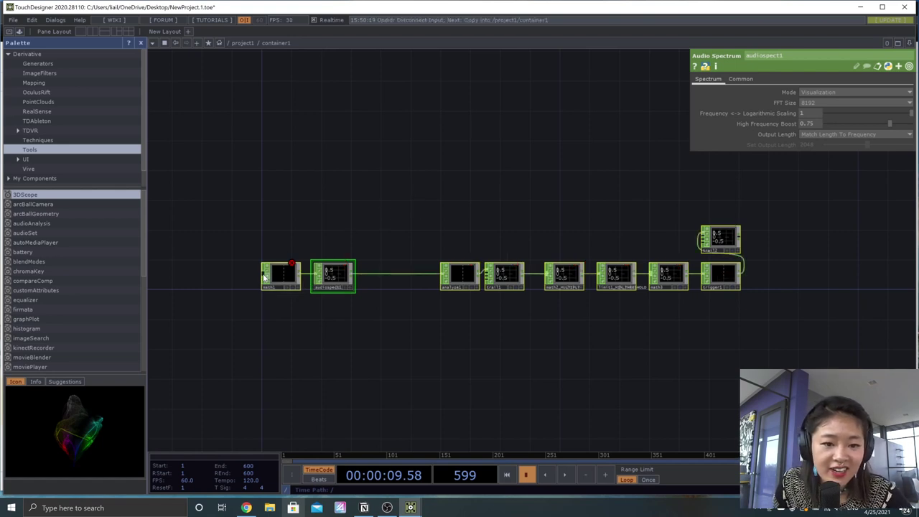
pyautogui.click(187, 274)
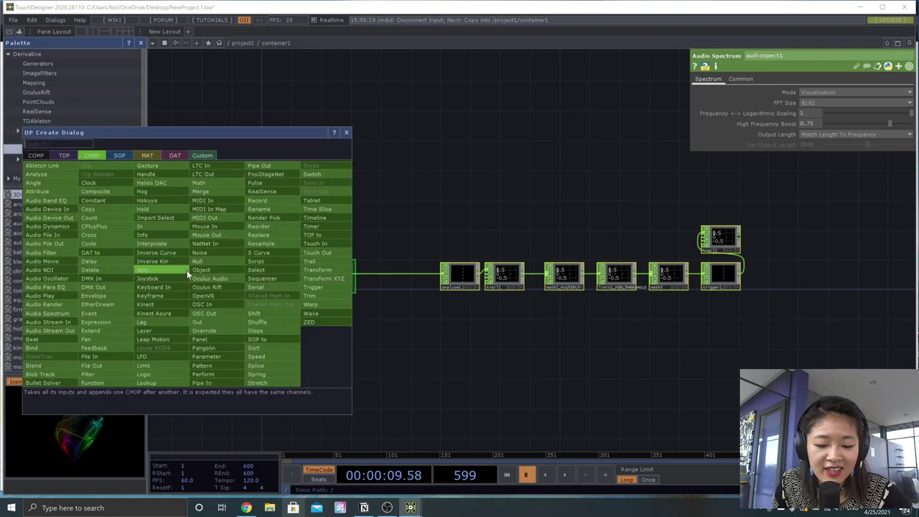
pyautogui.write('in')
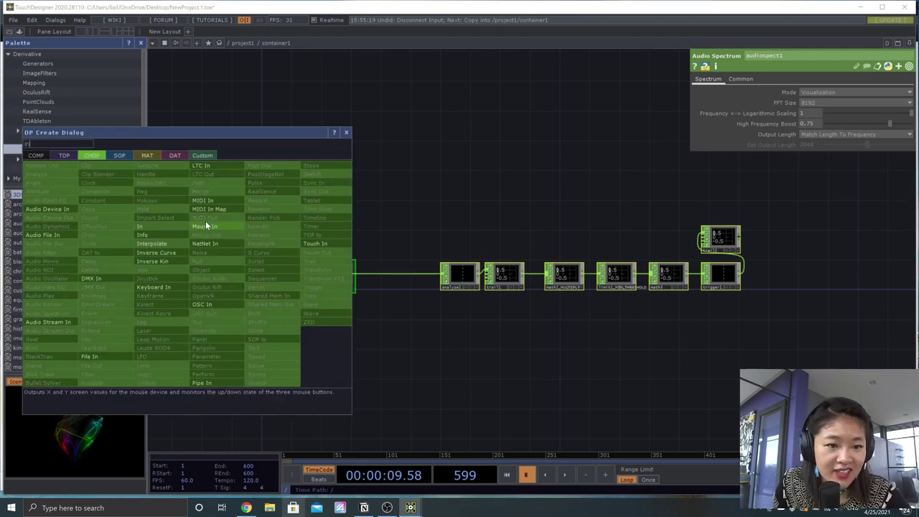
pyautogui.click(158, 226)
pyautogui.click(200, 270)
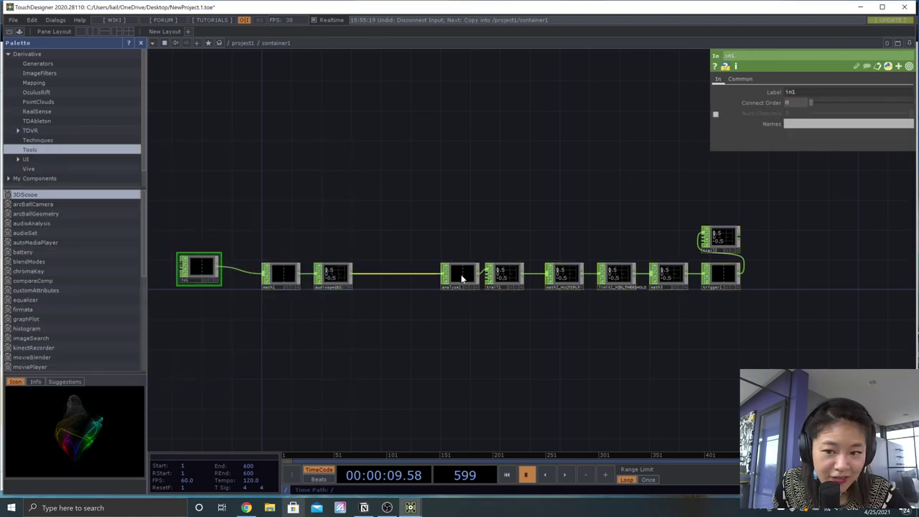
# Step: Add an Out CHOP, out1, after trigger1 and align in1 with the chain
pyautogui.click(742, 274)
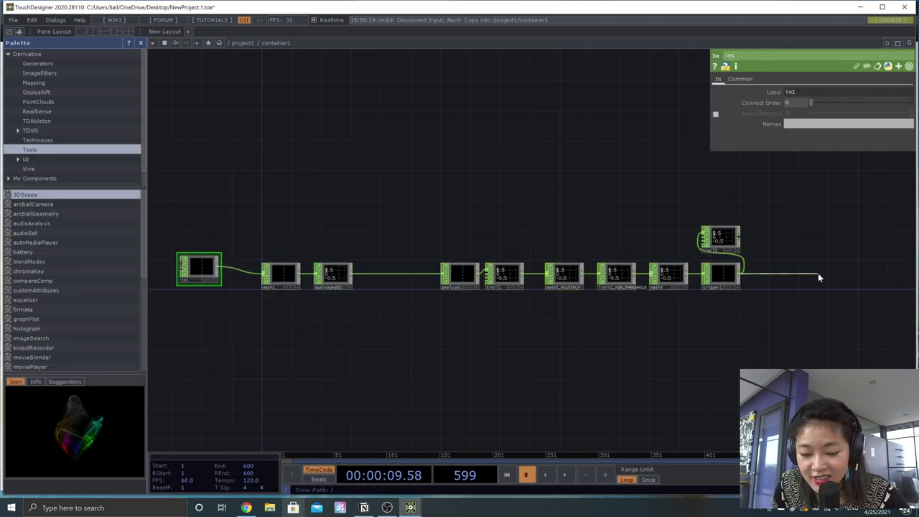
pyautogui.click(818, 273)
pyautogui.write('ou')
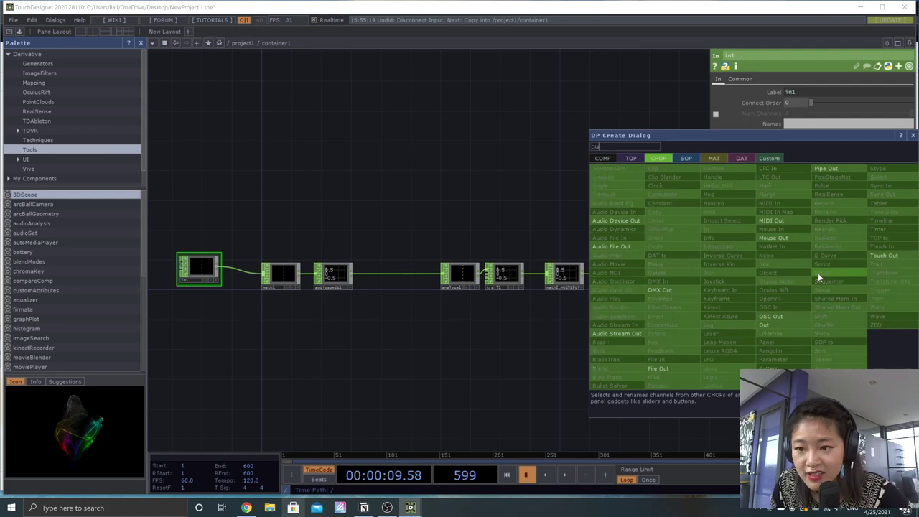
pyautogui.click(792, 325)
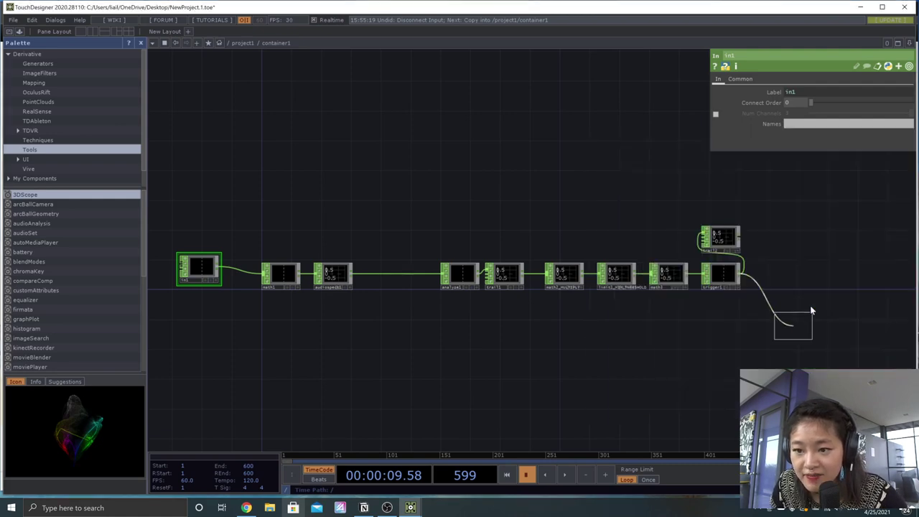
pyautogui.click(811, 267)
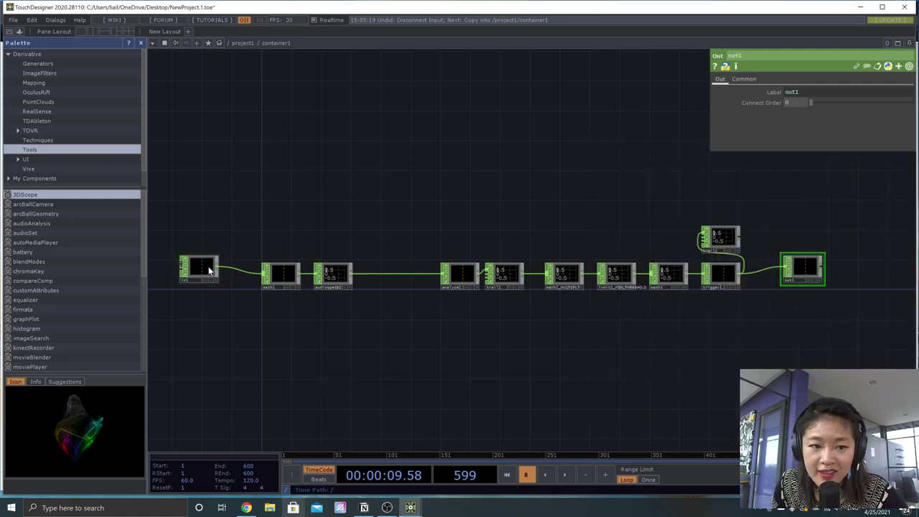
pyautogui.moveTo(209, 267); pyautogui.dragTo(217, 275)
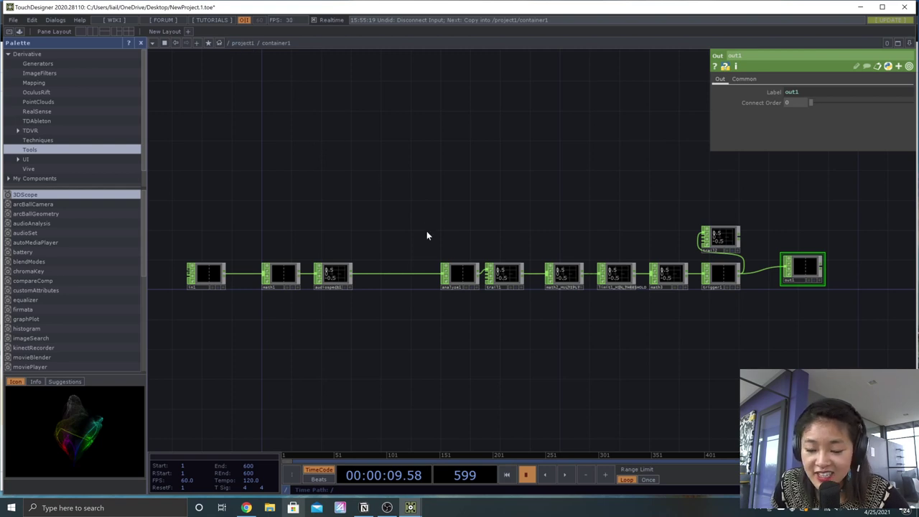
# Step: Back at project1, delete the original nine-operator chain and frame the remaining nodes
pyautogui.press('u')
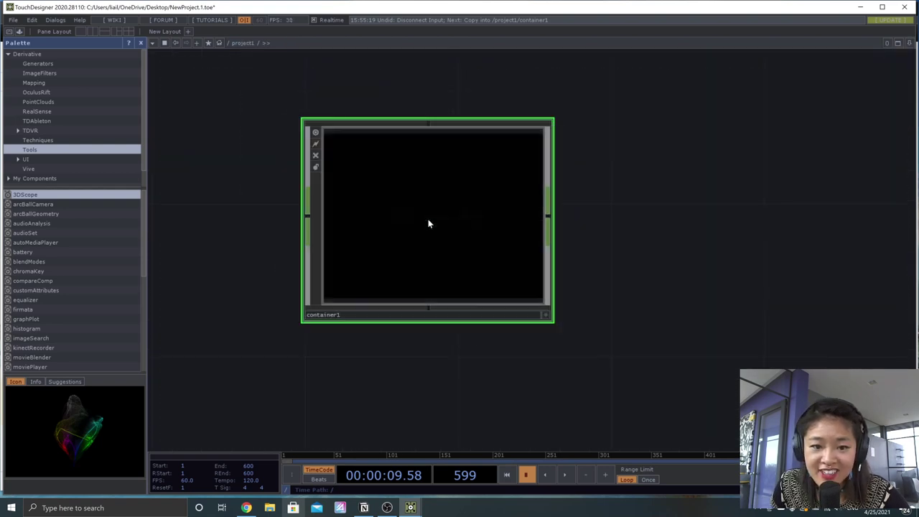
pyautogui.press('p')
pyautogui.scroll(-2, 435, 222)
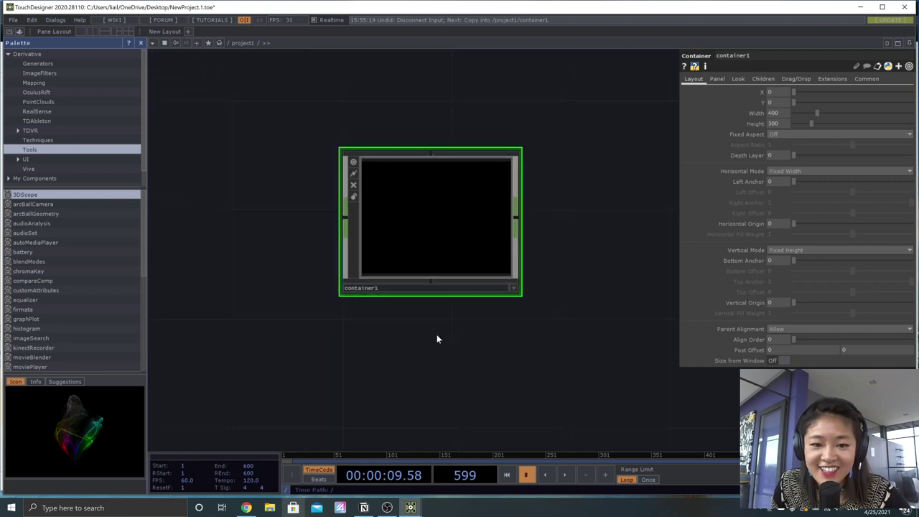
pyautogui.scroll(-2, 433, 256)
pyautogui.moveTo(449, 211); pyautogui.dragTo(344, 159)
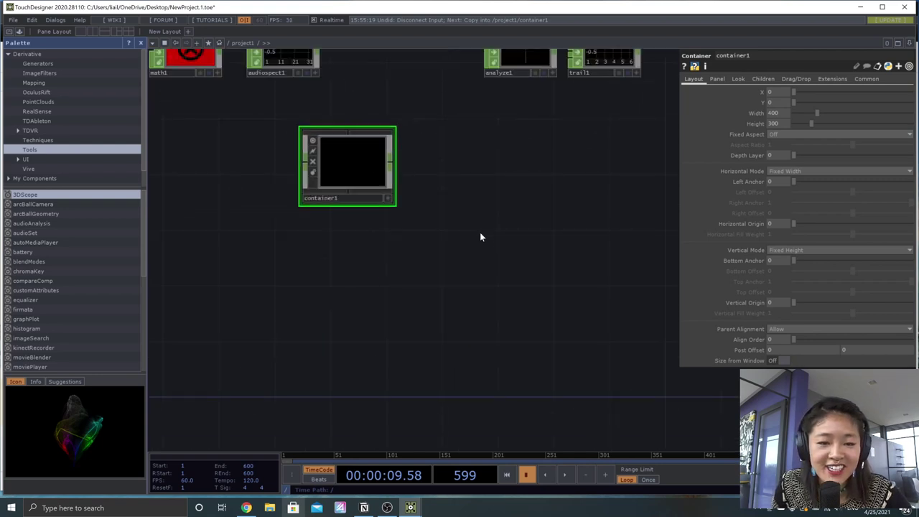
pyautogui.scroll(-5, 480, 237)
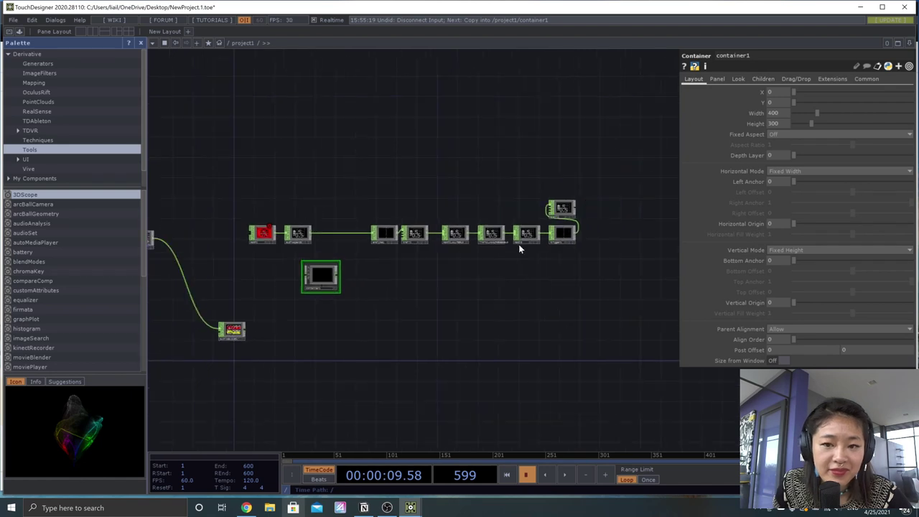
pyautogui.moveTo(599, 241); pyautogui.dragTo(250, 186)
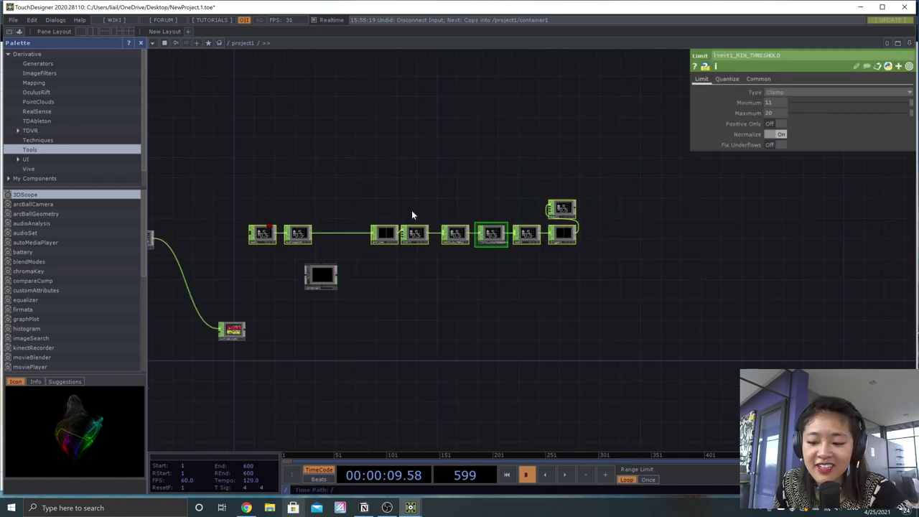
pyautogui.press('Delete')
pyautogui.press('h')
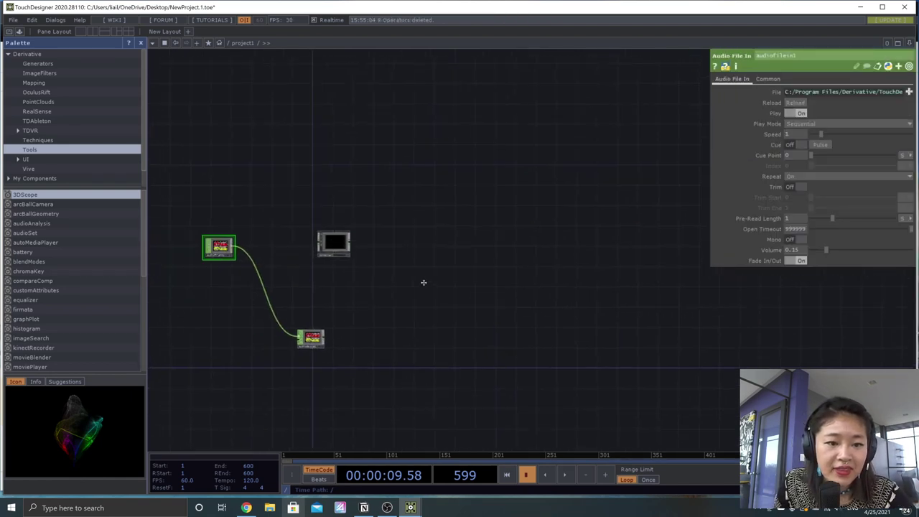
# Step: Wire audiofilein1 into container1 and add a Null CHOP, null1, after container1
pyautogui.moveTo(249, 228); pyautogui.dragTo(414, 220)
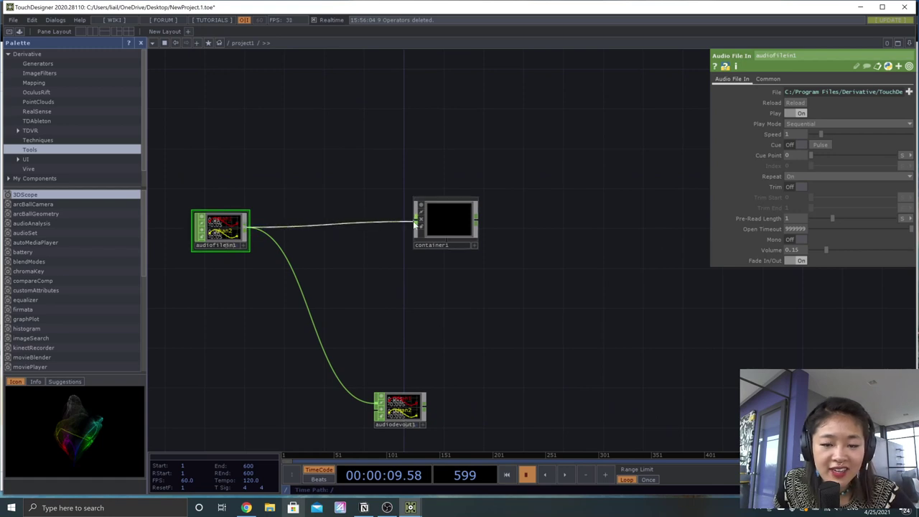
pyautogui.rightClick(476, 225)
pyautogui.click(656, 266)
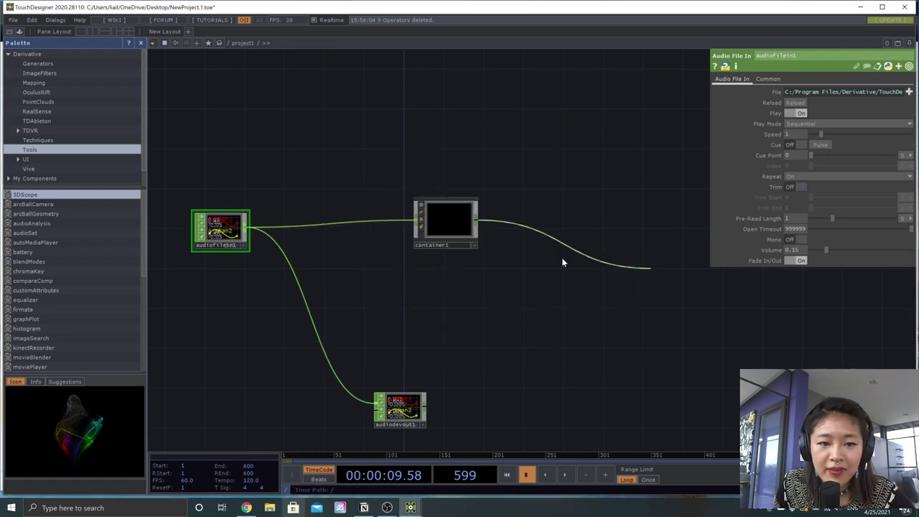
pyautogui.click(534, 228)
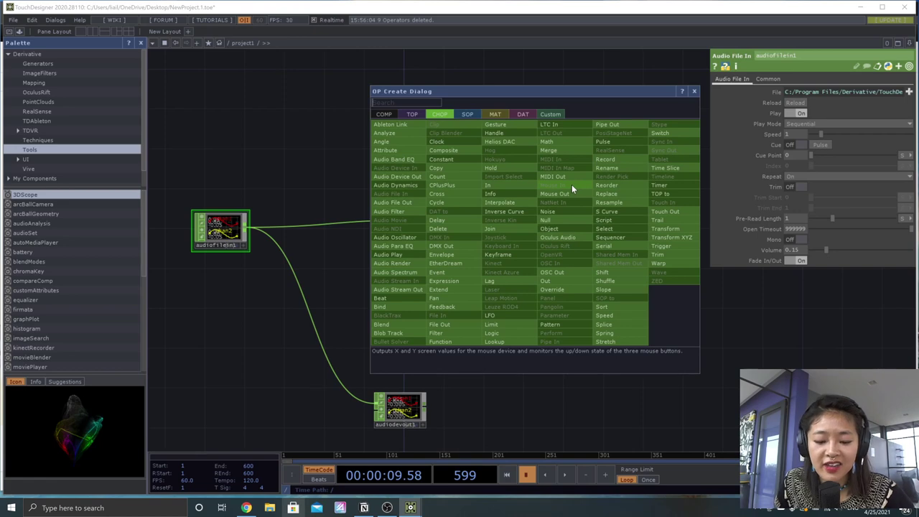
pyautogui.write('null')
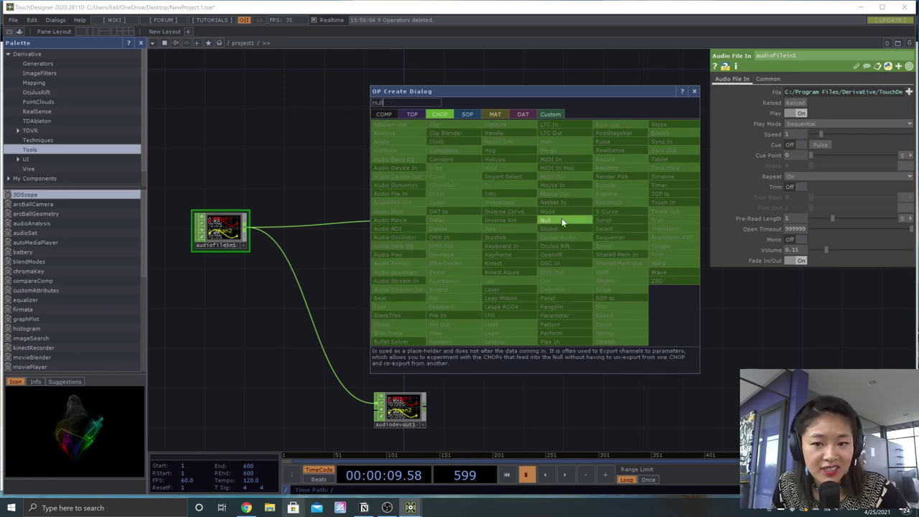
pyautogui.click(561, 218)
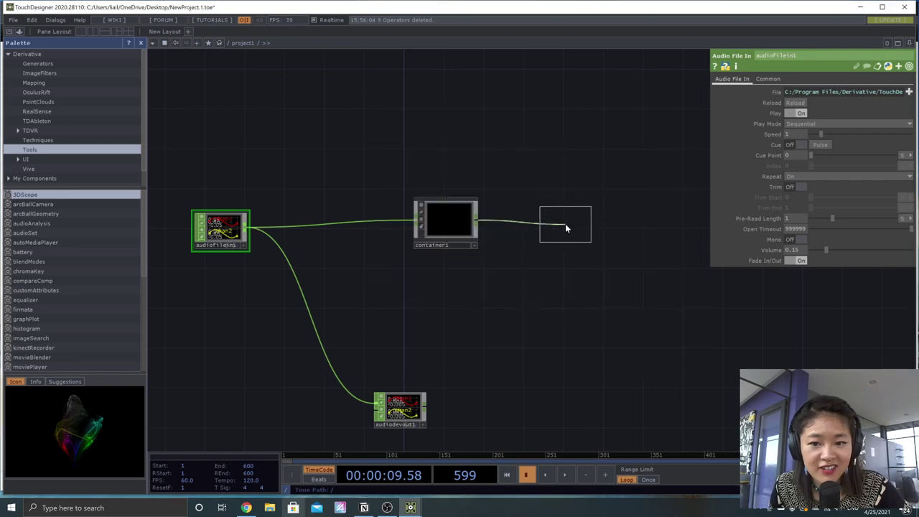
pyautogui.click(564, 223)
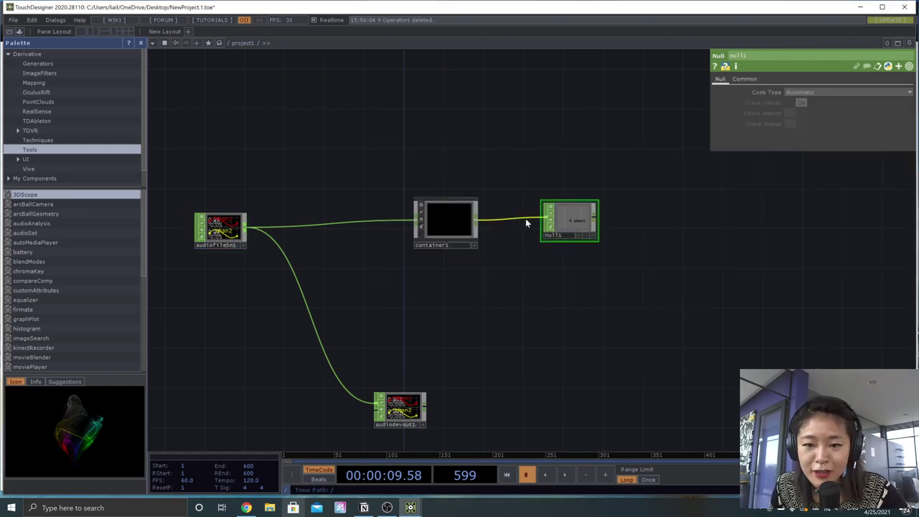
# Step: Show null1's channels behind the network and resume playback
pyautogui.moveTo(578, 223); pyautogui.dragTo(568, 222)
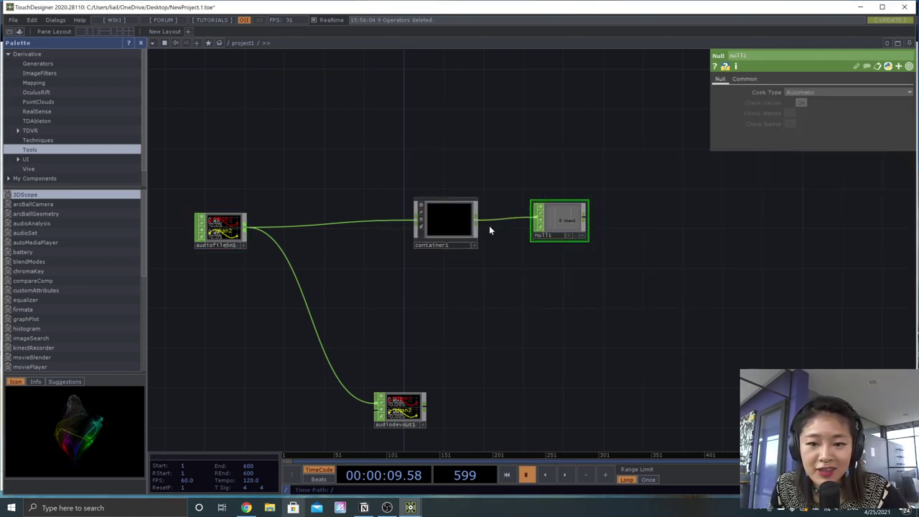
pyautogui.click(577, 239)
pyautogui.press('space')
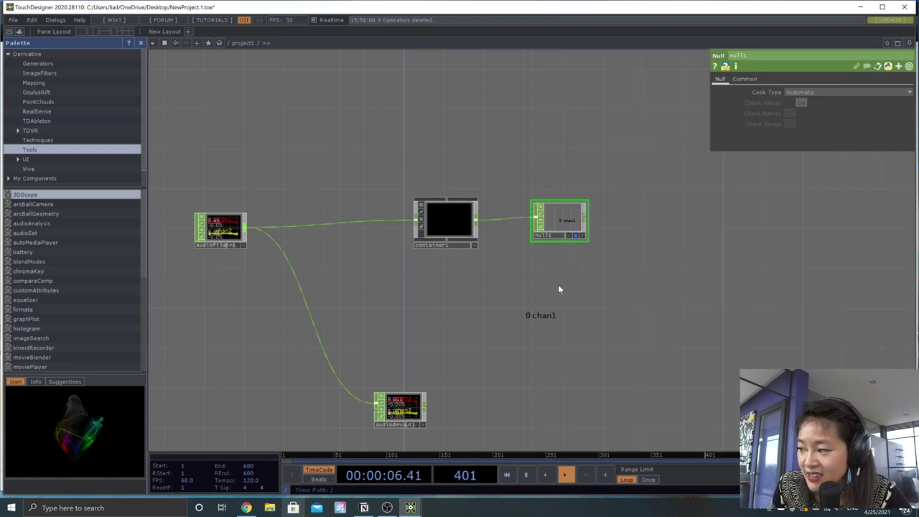
# Step: Pause at frame 417, dive into container1, and select its whole in1-to-out1 chain
pyautogui.press('space')
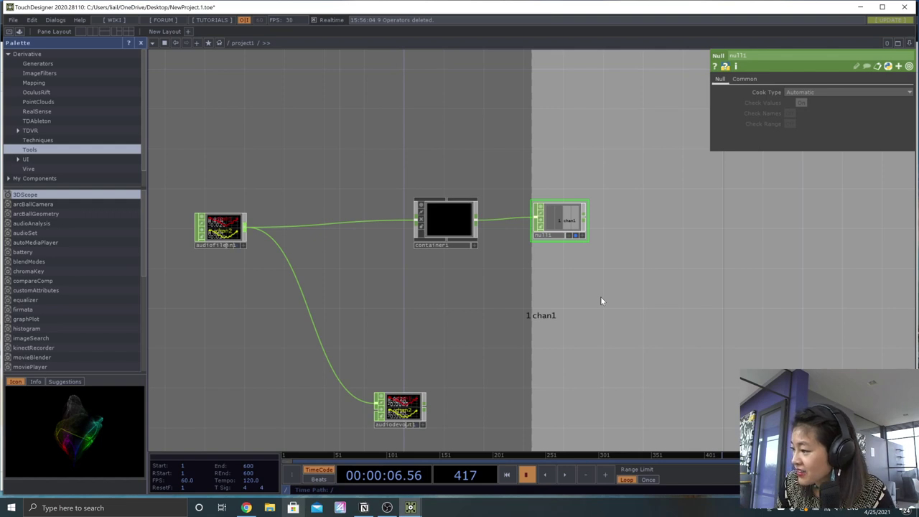
pyautogui.click(459, 224)
pyautogui.press('i')
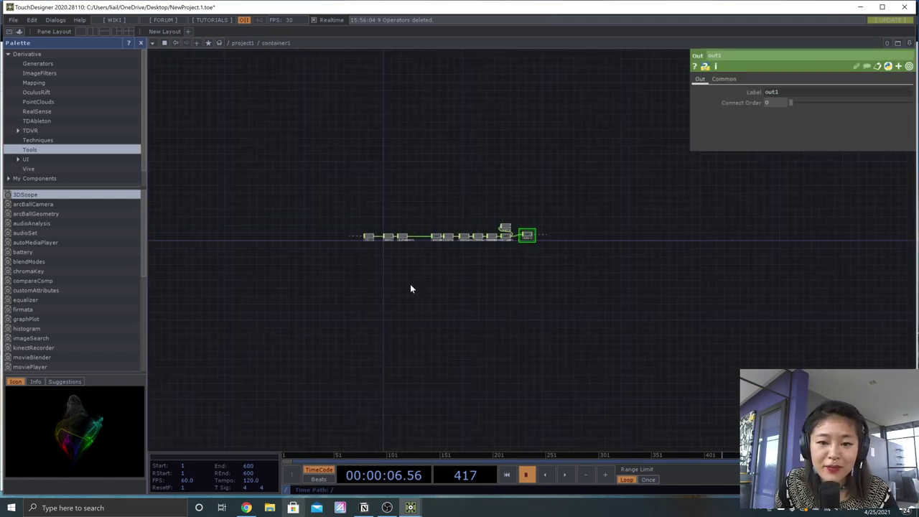
pyautogui.press('h')
pyautogui.scroll(3, 466, 312)
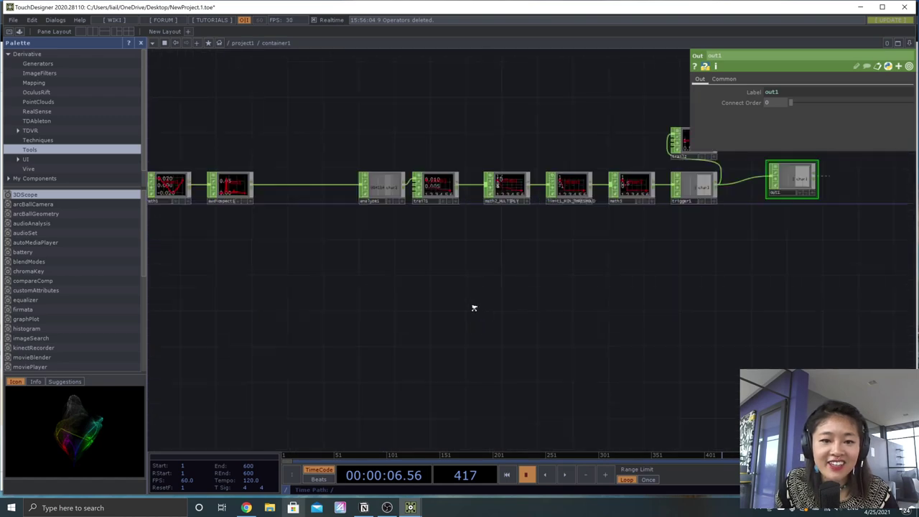
pyautogui.scroll(-2, 505, 338)
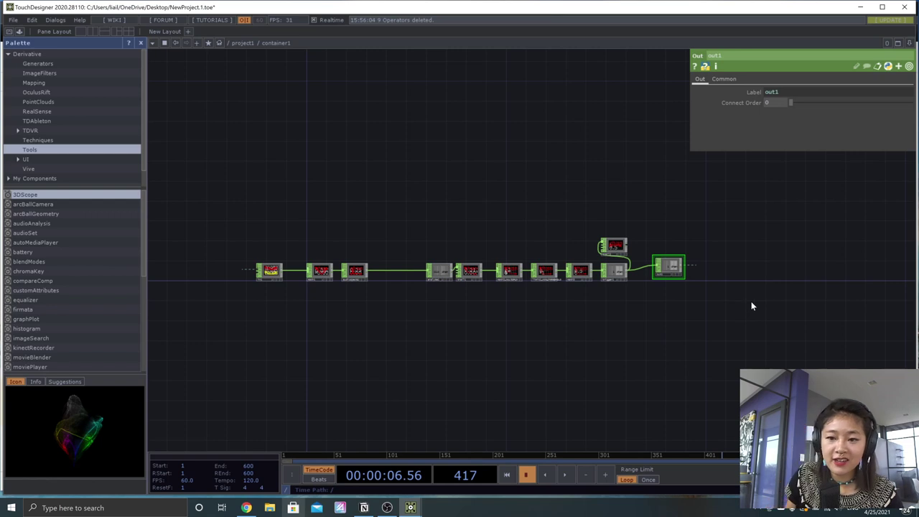
pyautogui.moveTo(763, 366); pyautogui.dragTo(227, 185)
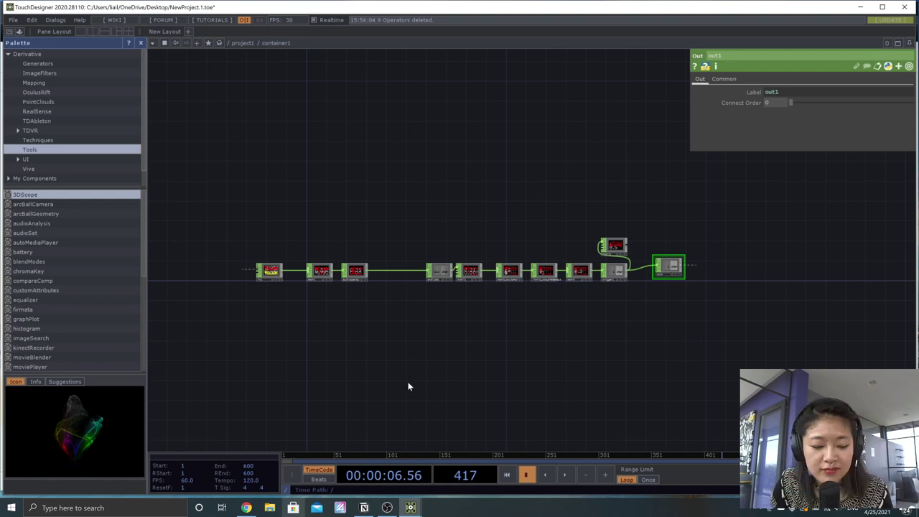
# Step: Create a new Container COMP below the chain
pyautogui.rightClick(381, 327)
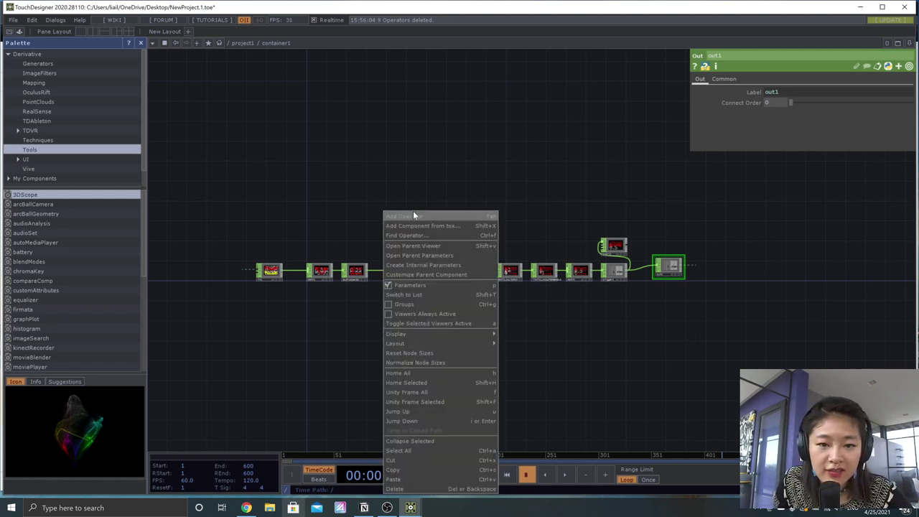
pyautogui.click(413, 210)
pyautogui.click(262, 96)
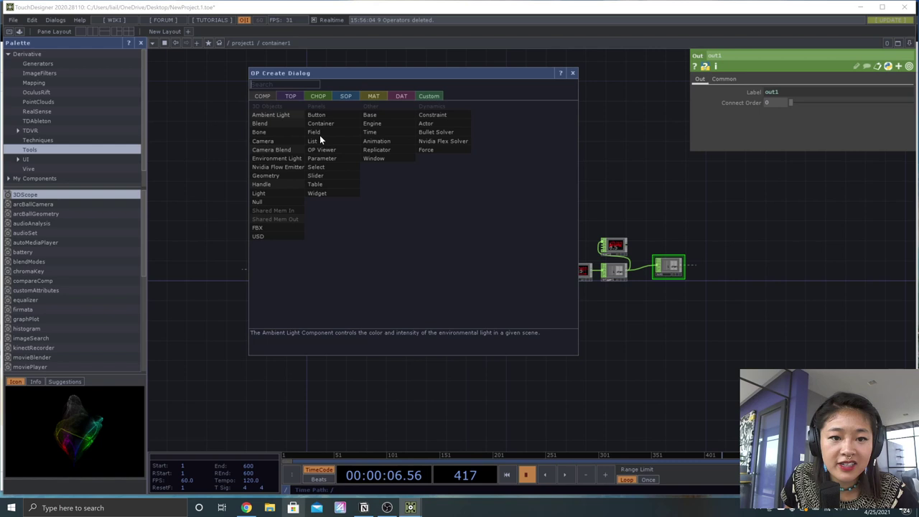
pyautogui.click(372, 124)
pyautogui.click(451, 345)
# Step: Copy the chain into the trial container, delete that container, and return to project1
pyautogui.moveTo(660, 288); pyautogui.dragTo(592, 261)
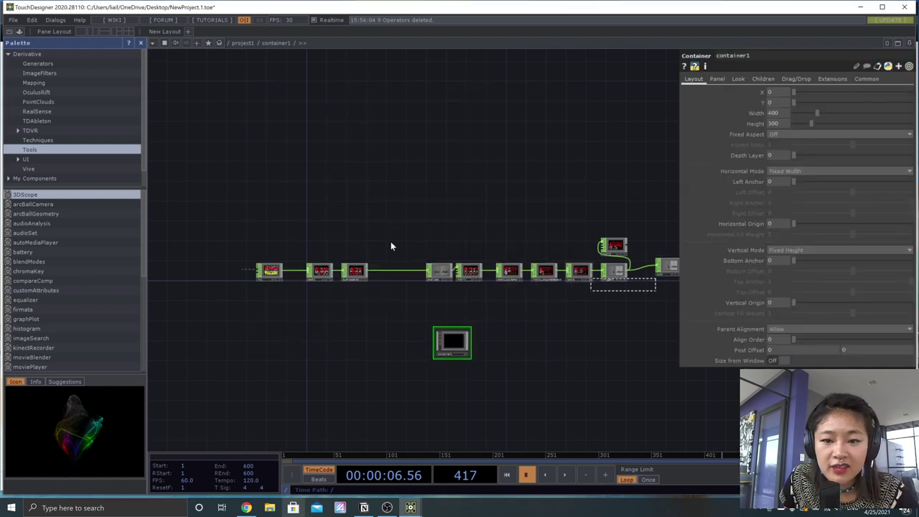
pyautogui.click(544, 271)
pyautogui.hotkey('ctrl', 'c')
pyautogui.hotkey('ctrl', 'v')
pyautogui.click(451, 343)
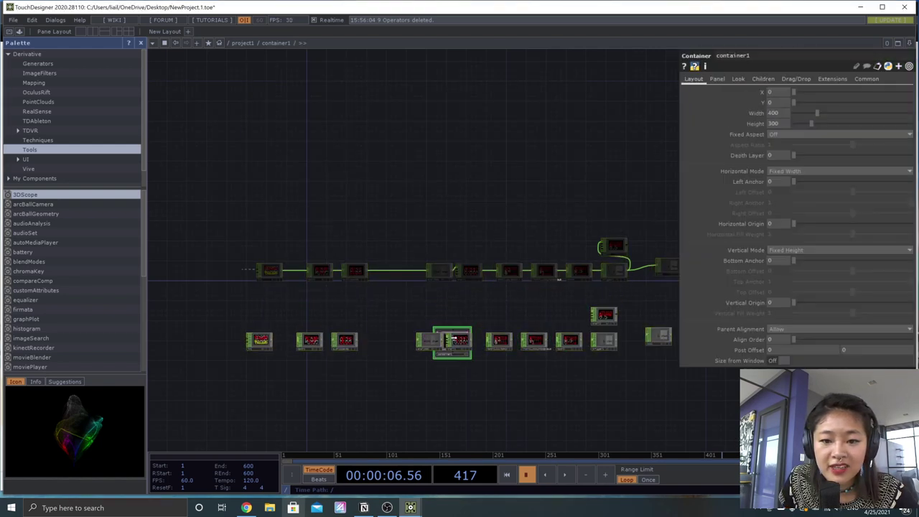
pyautogui.moveTo(451, 343); pyautogui.dragTo(453, 335)
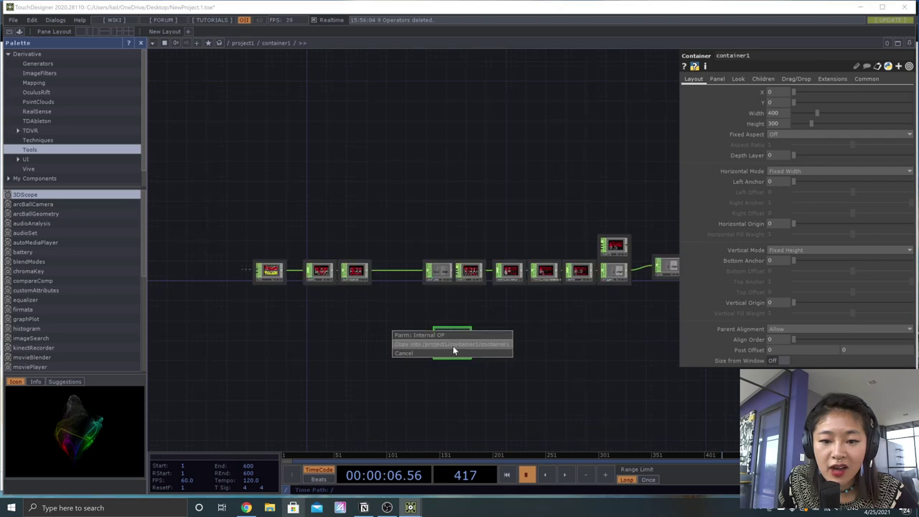
pyautogui.click(477, 343)
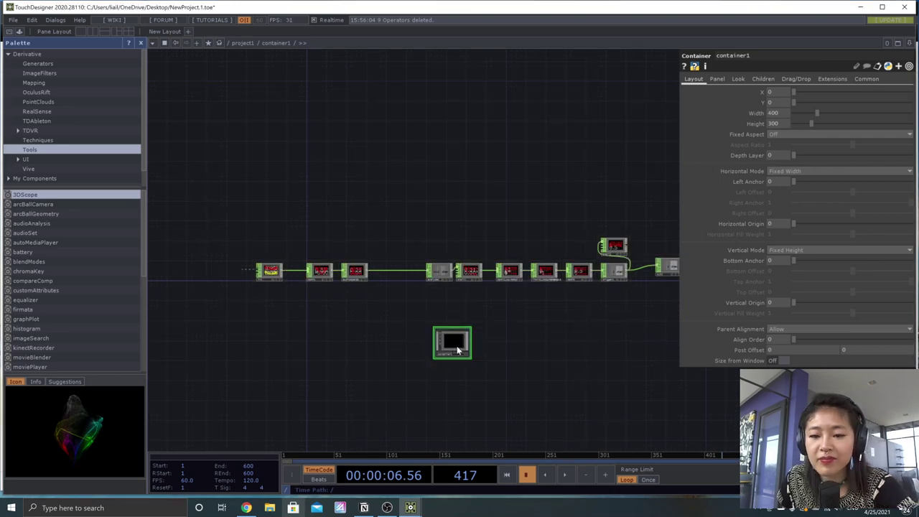
pyautogui.press('Delete')
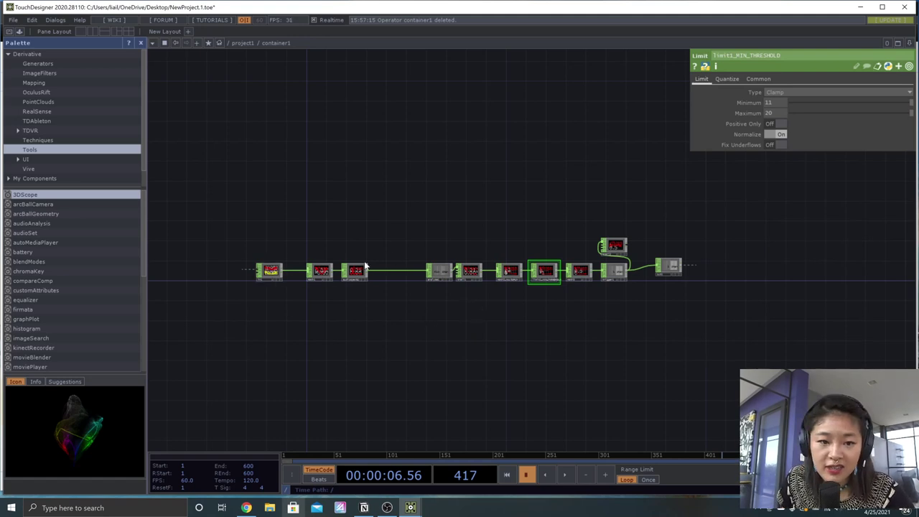
pyautogui.click(247, 43)
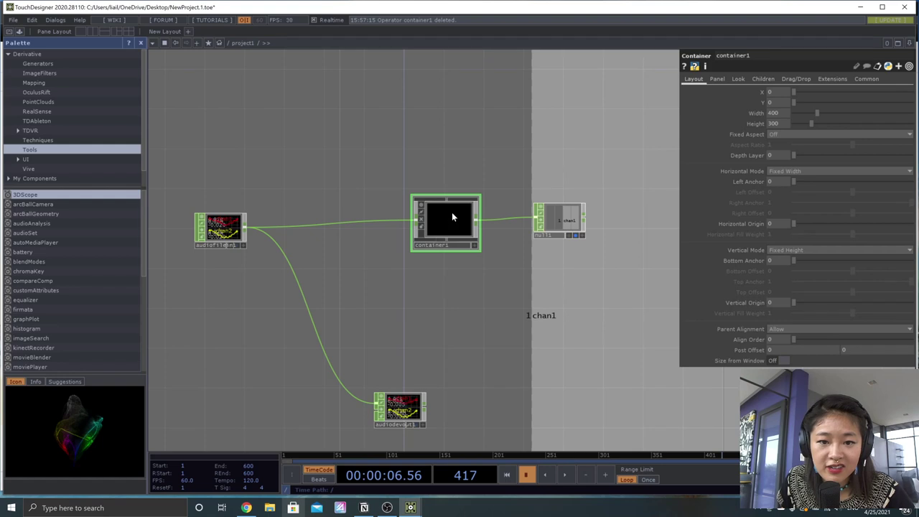
# Step: Inside container1, bring trigger1 and out1 into view, lower out1, and nudge container1 left
pyautogui.press('i')
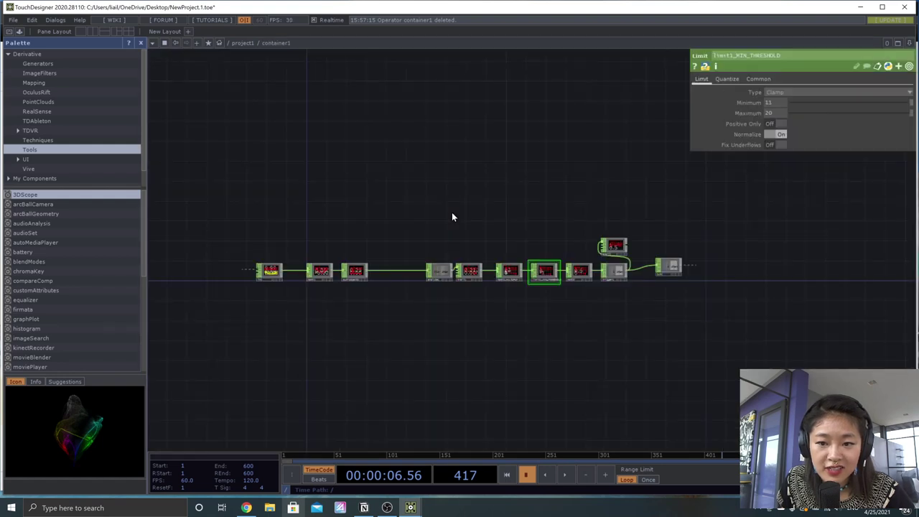
pyautogui.scroll(3, 294, 287)
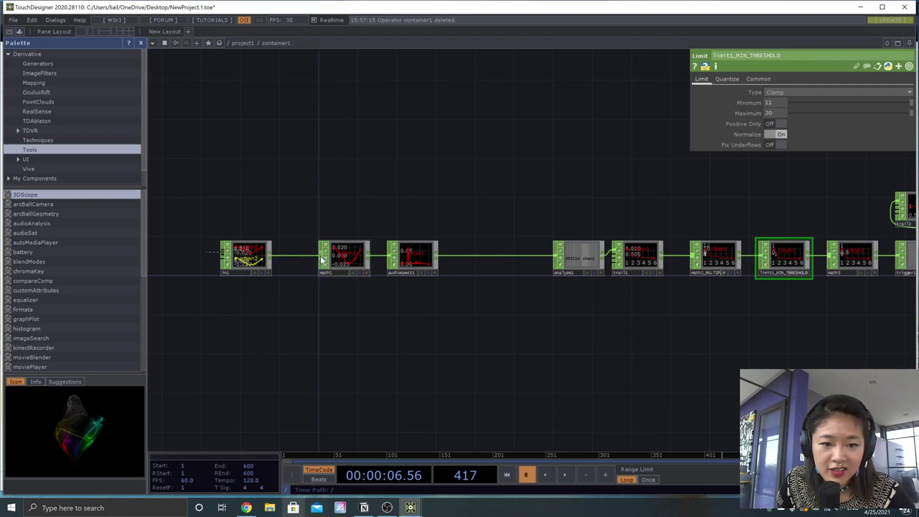
pyautogui.moveTo(662, 359); pyautogui.dragTo(297, 332)
pyautogui.moveTo(624, 221); pyautogui.dragTo(624, 239)
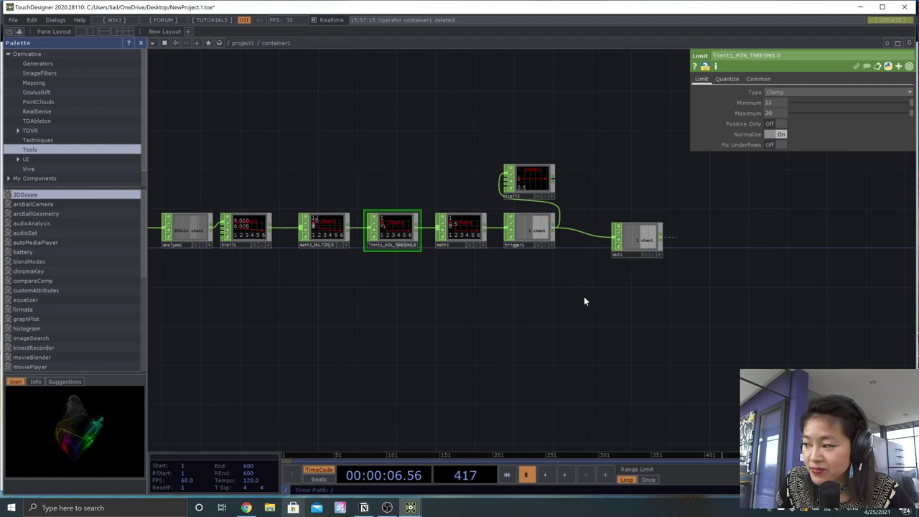
pyautogui.scroll(-6, 538, 291)
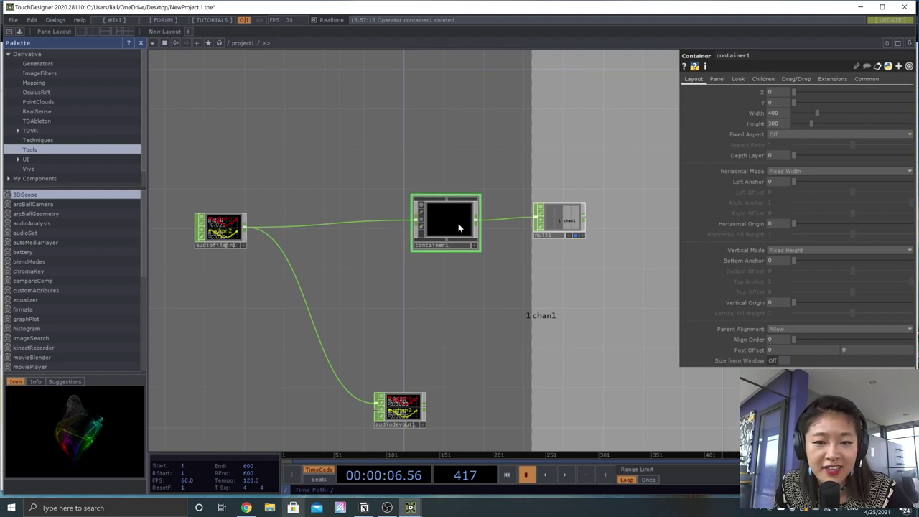
pyautogui.moveTo(458, 224); pyautogui.dragTo(419, 223)
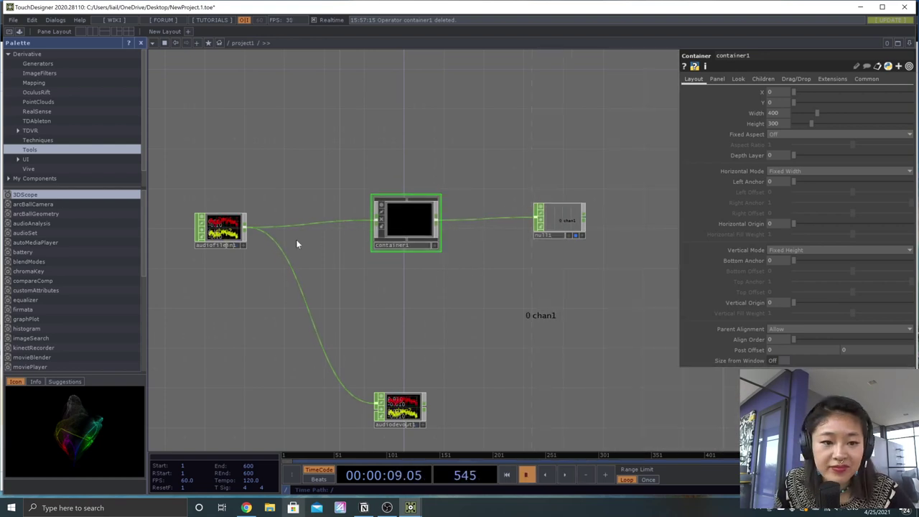
# Step: Pause playback and inspect in1, math1 and audiospect1 inside container1
pyautogui.press('space')
pyautogui.press('i')
pyautogui.scroll(4, 320, 312)
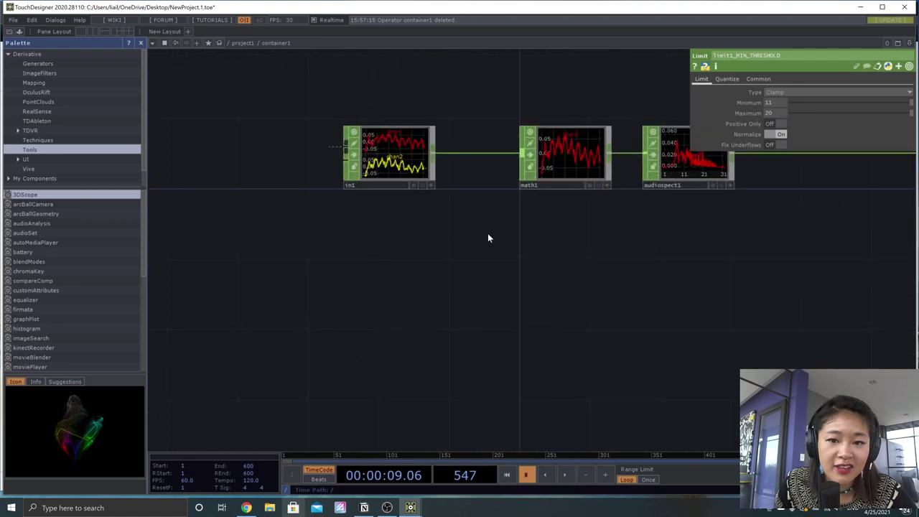
pyautogui.moveTo(693, 333); pyautogui.dragTo(607, 348)
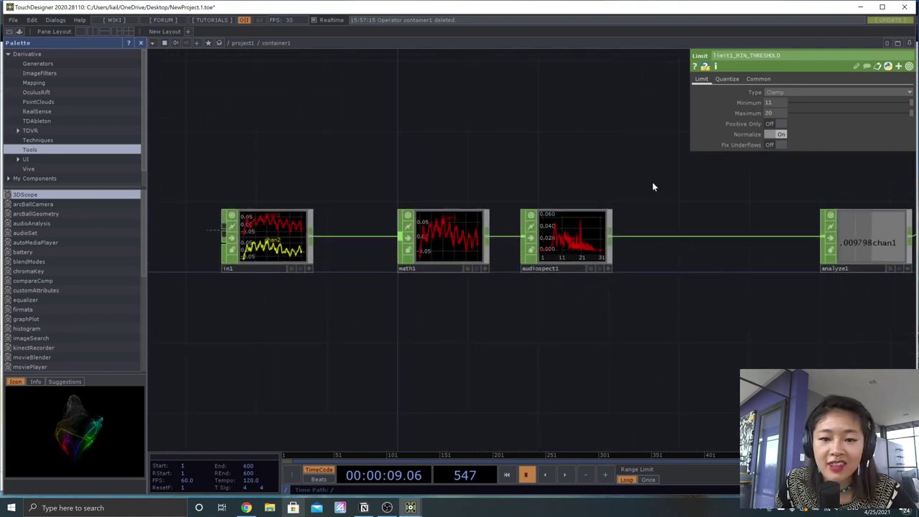
pyautogui.click(294, 248)
pyautogui.click(470, 269)
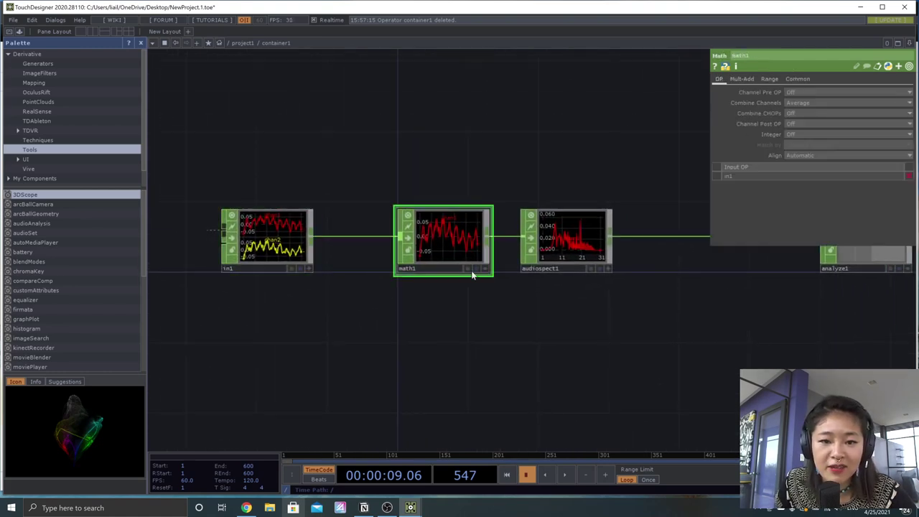
pyautogui.click(563, 258)
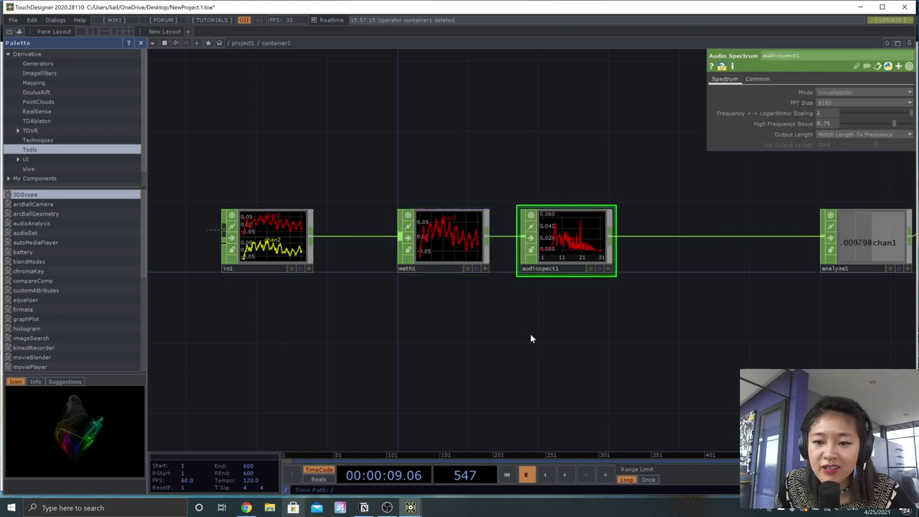
pyautogui.scroll(2, 432, 303)
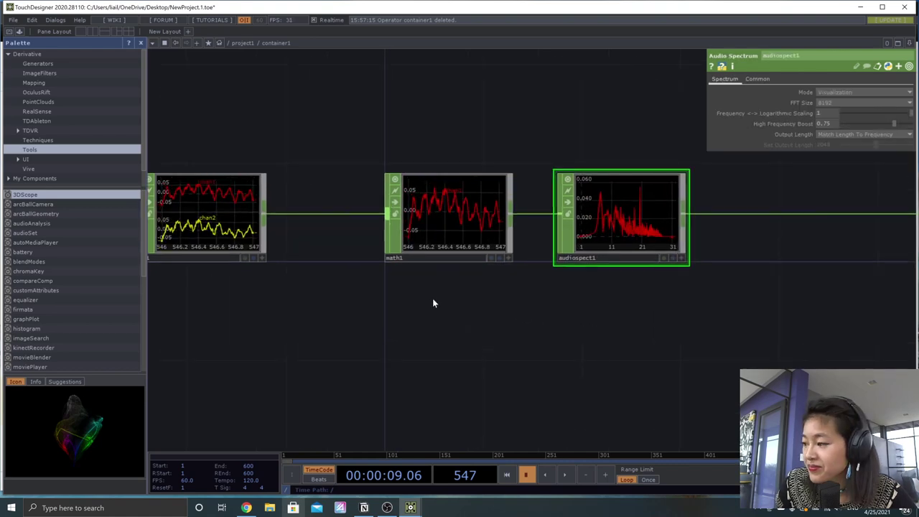
pyautogui.scroll(-8, 518, 326)
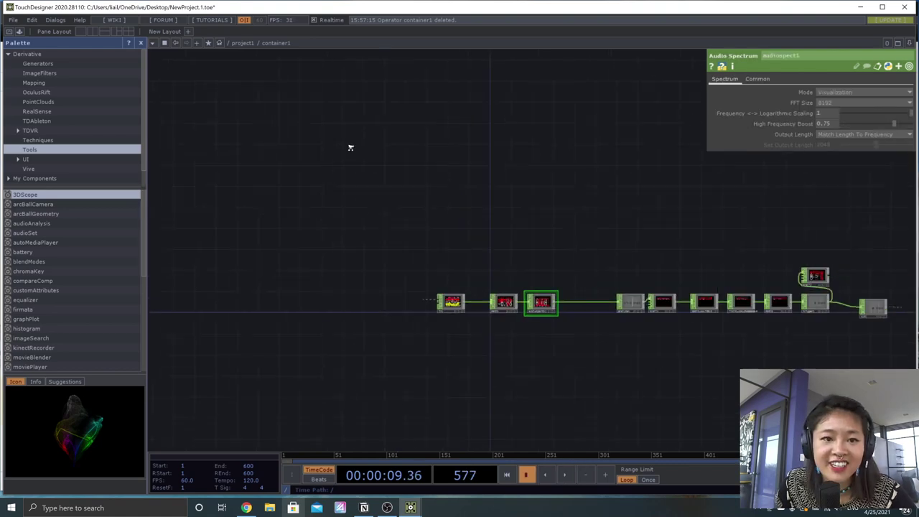
# Step: At project1, move null1 beside container1 and toggle playback to watch chan1 pulse
pyautogui.click(243, 42)
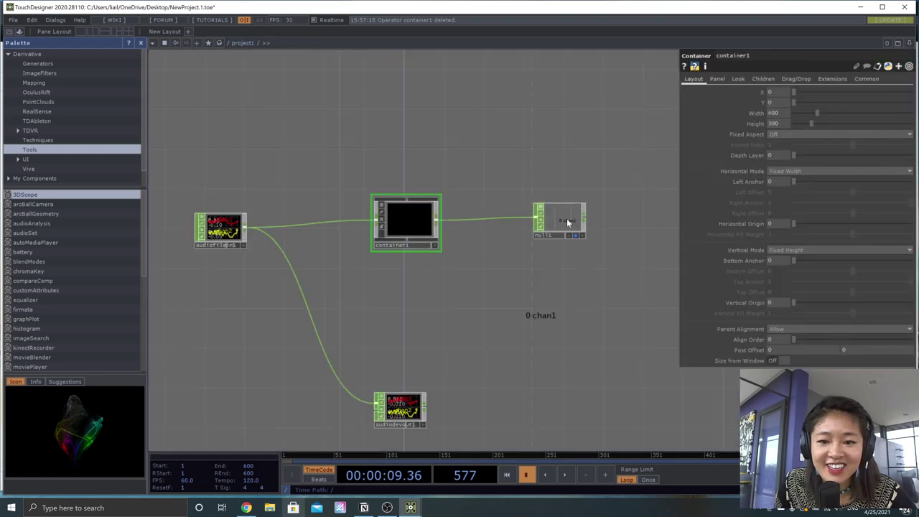
pyautogui.moveTo(566, 218); pyautogui.dragTo(526, 220)
pyautogui.press('space')
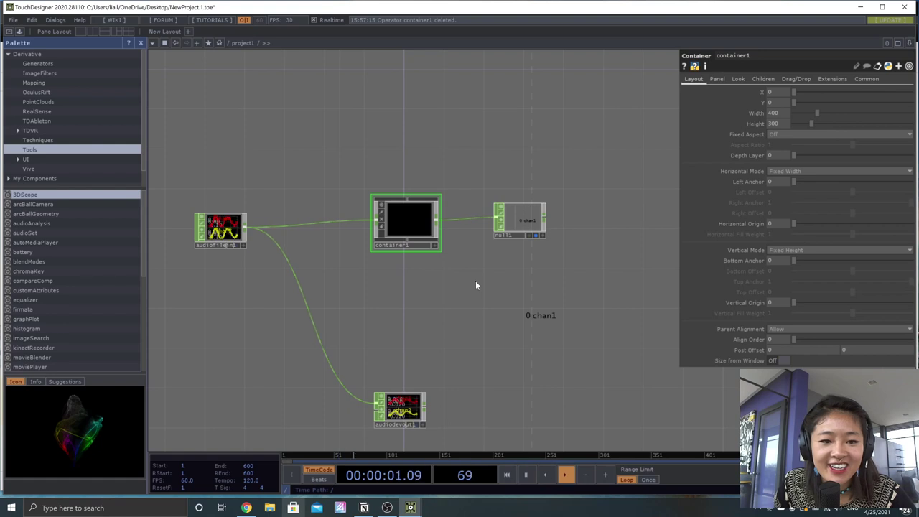
pyautogui.moveTo(475, 285); pyautogui.dragTo(490, 275)
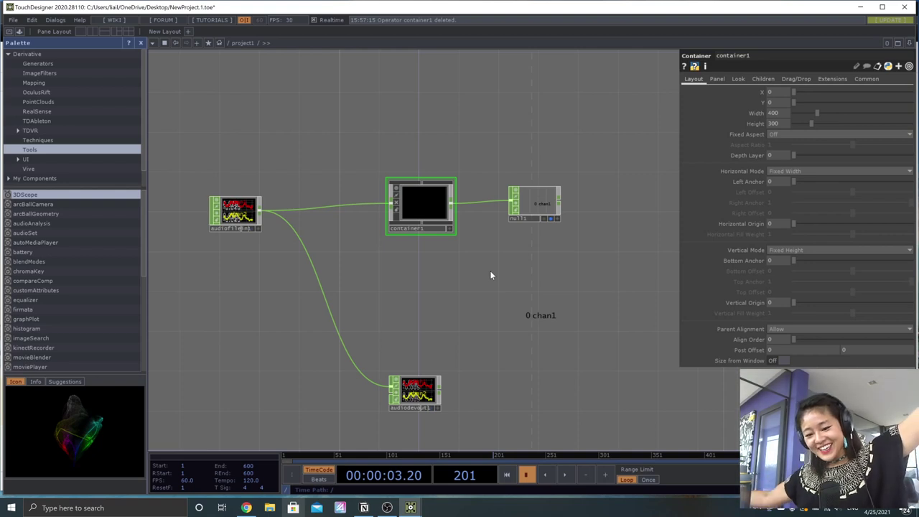
pyautogui.press('space')
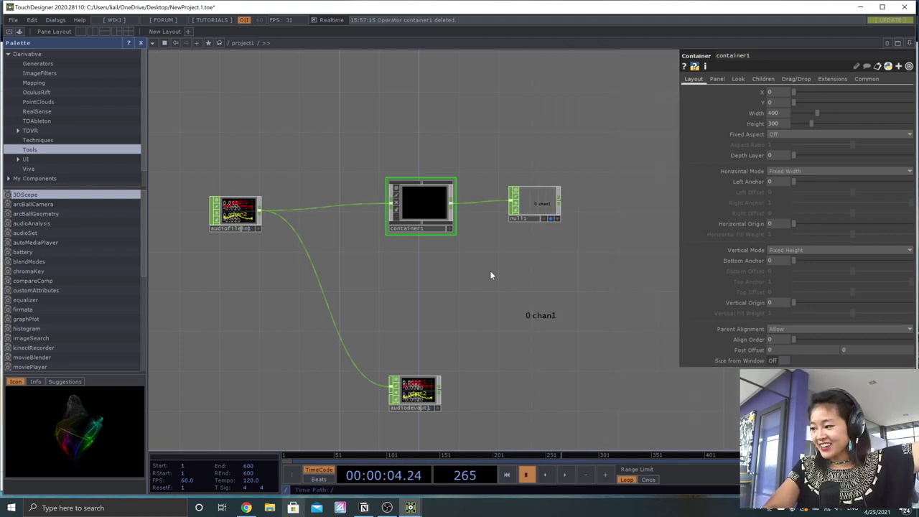
pyautogui.press('space')
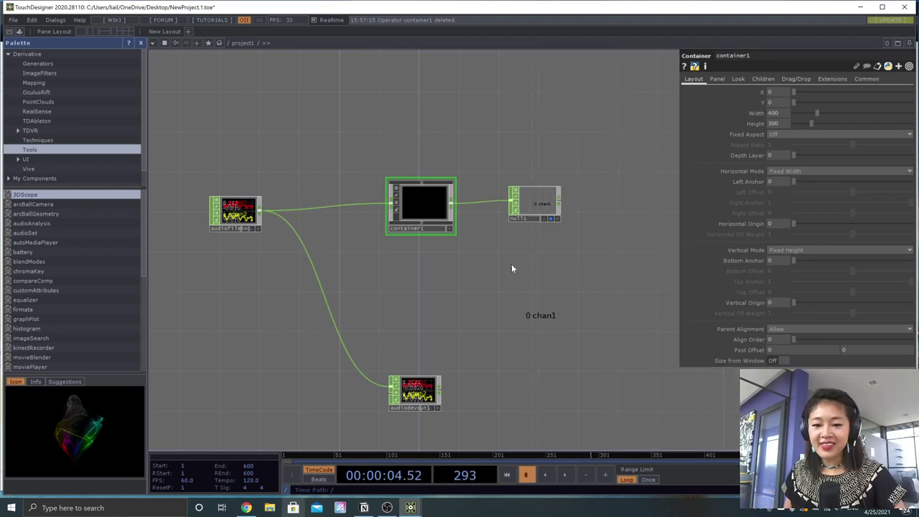
pyautogui.press('space')
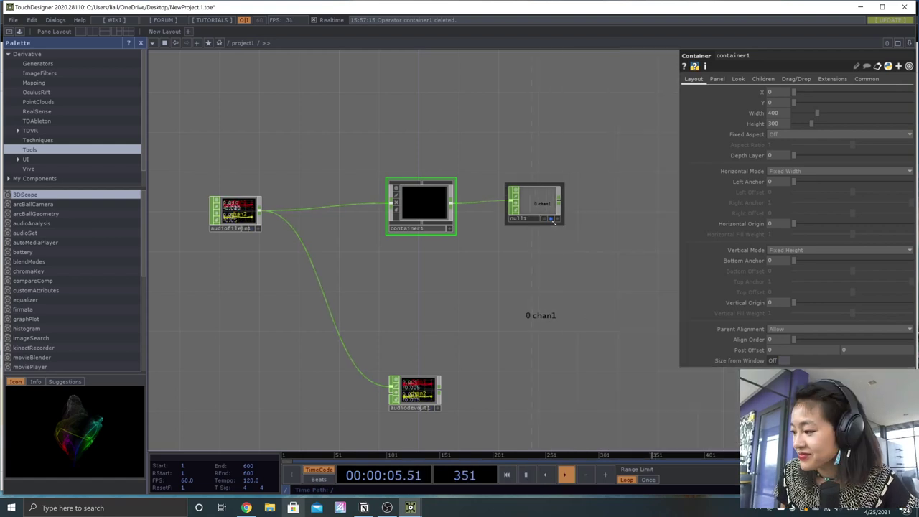
pyautogui.press('h')
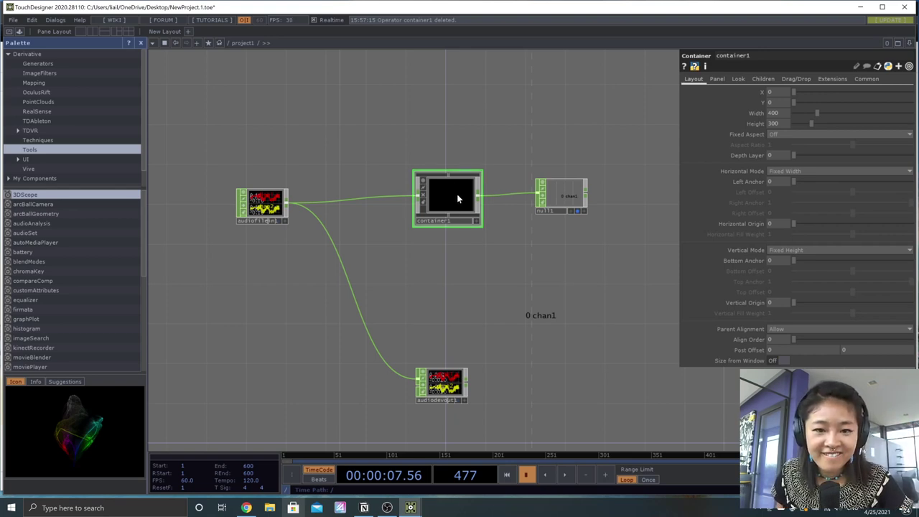
# Step: Undo four times to remove container1 and restore the original chain
pyautogui.hotkey('ctrl', 'z')
pyautogui.hotkey('ctrl', 'z')
pyautogui.hotkey('ctrl', 'z')
pyautogui.hotkey('ctrl', 'z')
pyautogui.hotkey('ctrl', 'z')
pyautogui.hotkey('ctrl', 'z')
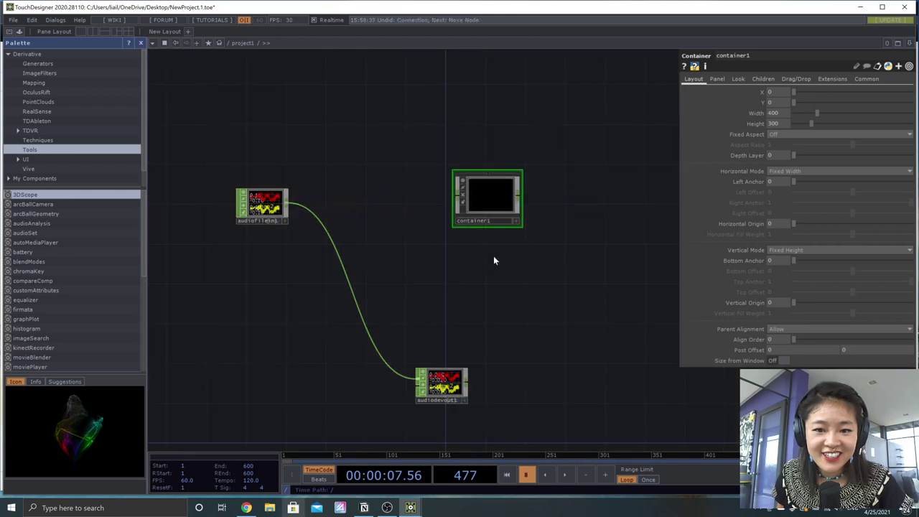
pyautogui.hotkey('ctrl', 'z')
pyautogui.hotkey('ctrl', 'z')
pyautogui.hotkey('ctrl', 'z')
pyautogui.hotkey('ctrl', 'z')
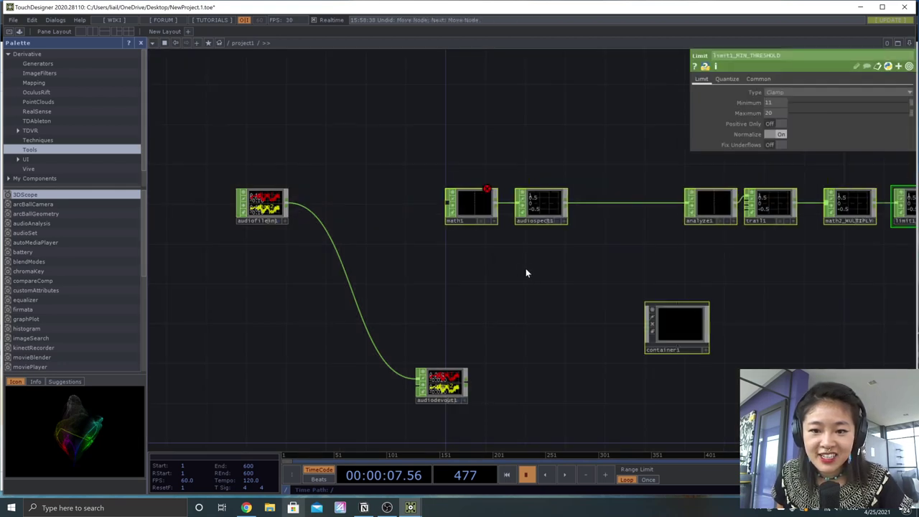
pyautogui.hotkey('ctrl', 'z')
pyautogui.hotkey('ctrl', 'z')
pyautogui.hotkey('ctrl', 'z')
pyautogui.hotkey('ctrl', 'z')
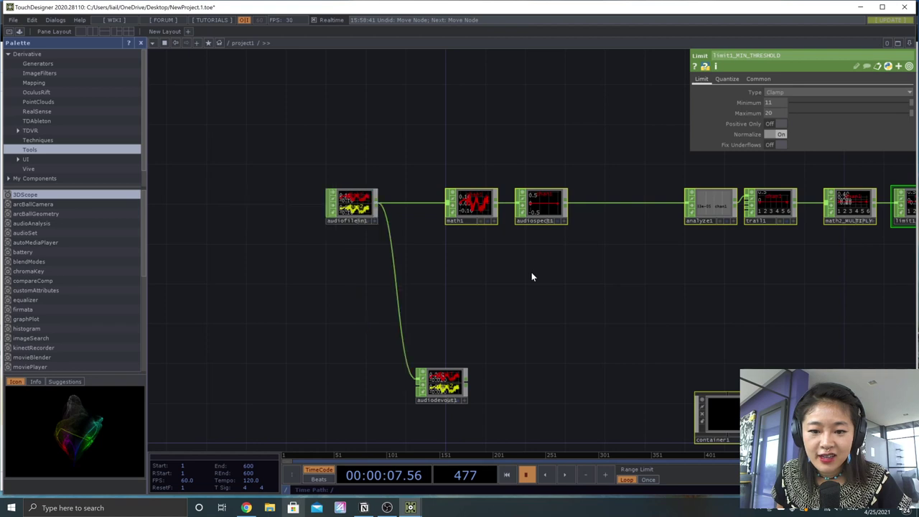
pyautogui.hotkey('ctrl', 'z')
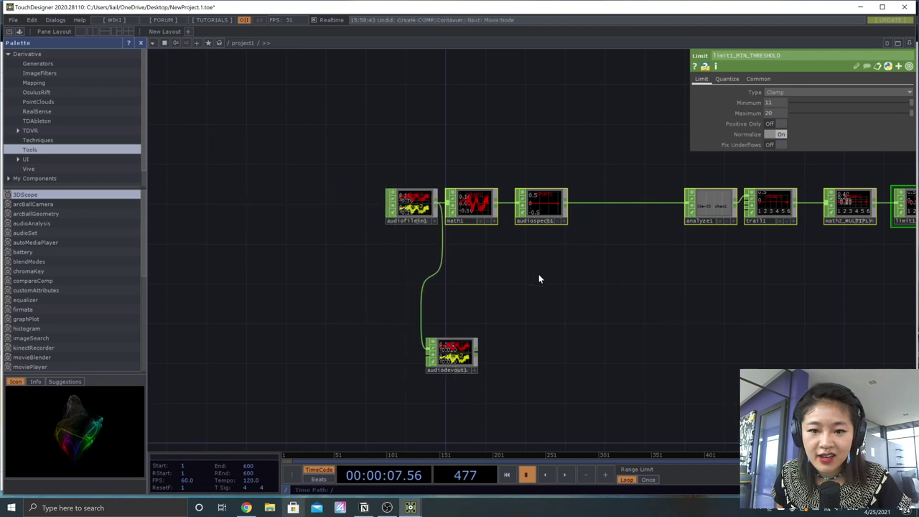
# Step: Select the whole restored network and bring up the OP Create Dialog
pyautogui.moveTo(662, 303); pyautogui.dragTo(445, 277)
pyautogui.scroll(-3, 573, 285)
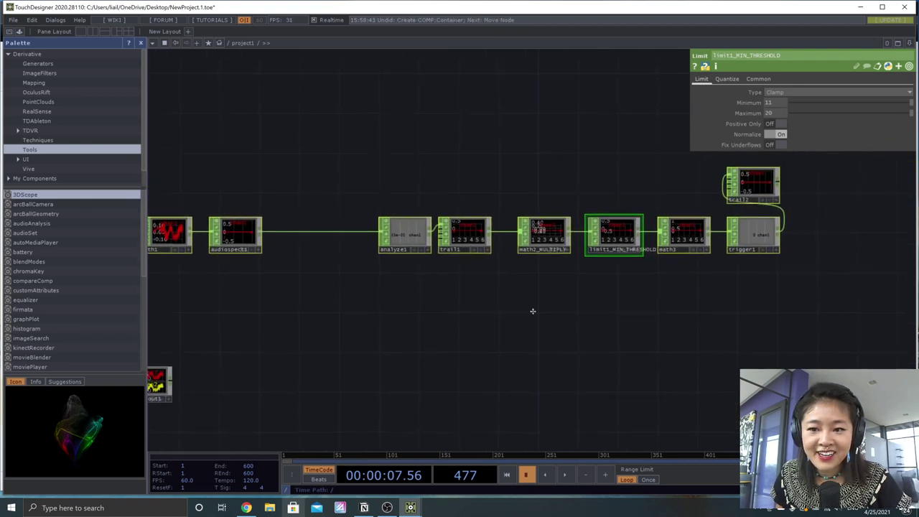
pyautogui.moveTo(446, 333); pyautogui.dragTo(453, 324)
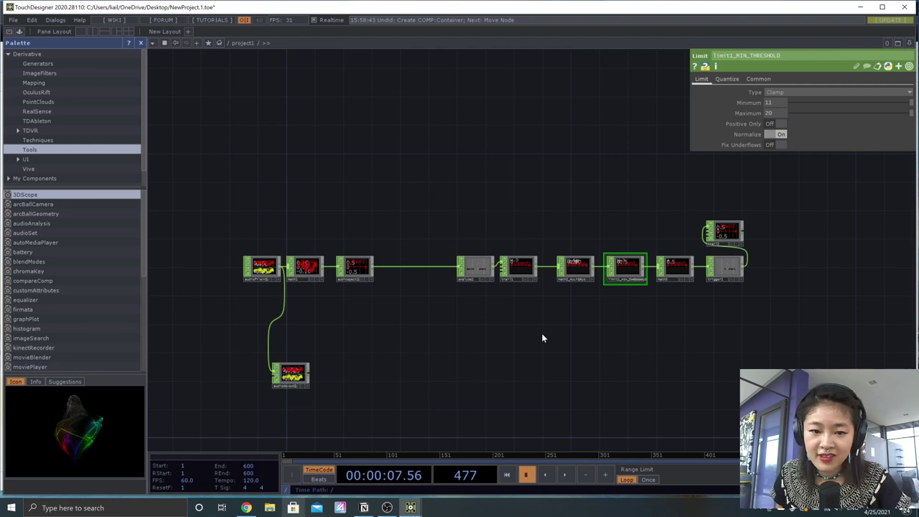
pyautogui.moveTo(240, 187); pyautogui.dragTo(240, 168)
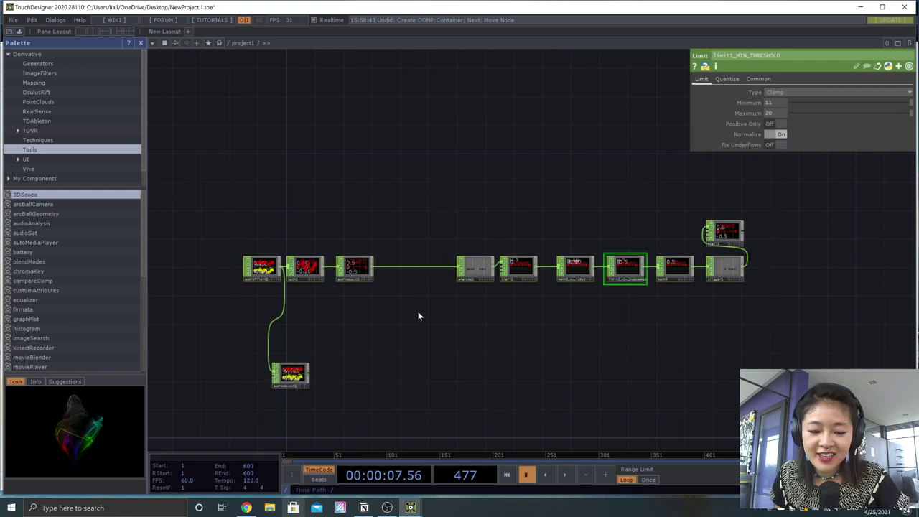
pyautogui.press('Tab')
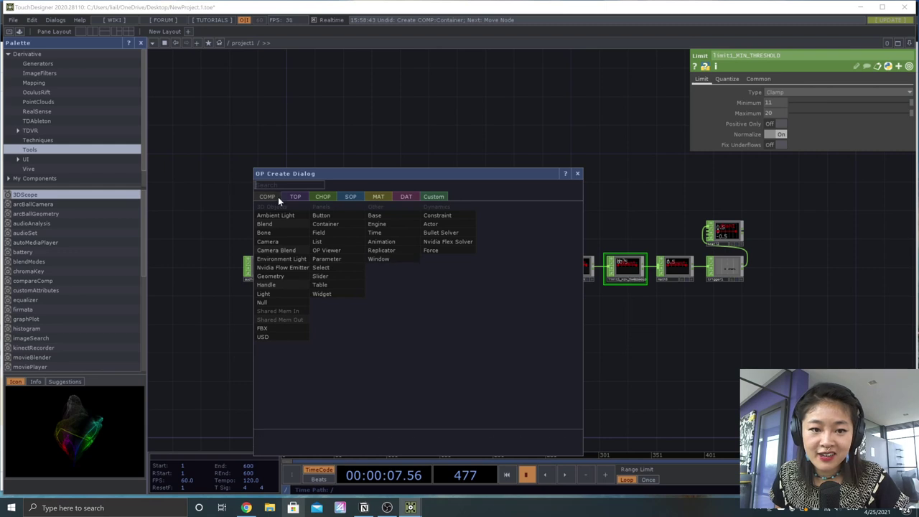
# Step: Add a Container COMP as container1 below the beat-detection chain
pyautogui.click(329, 214)
pyautogui.click(498, 346)
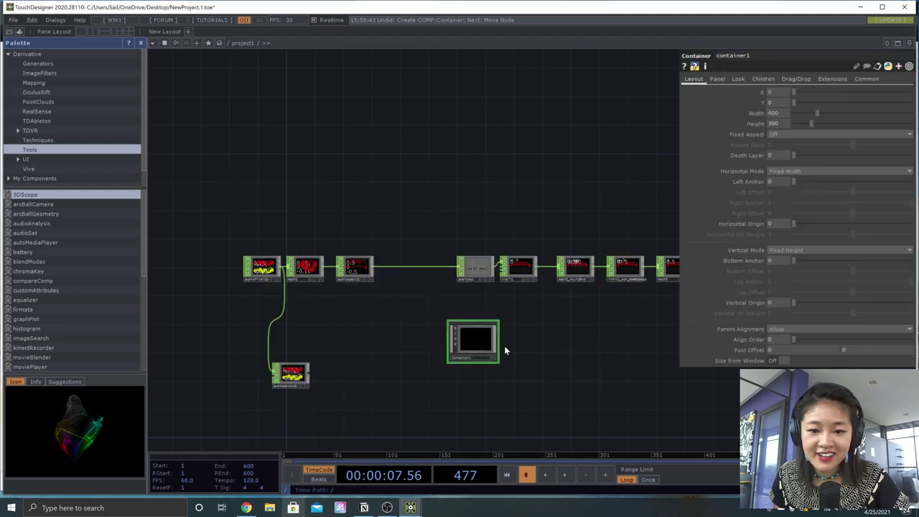
pyautogui.moveTo(484, 346); pyautogui.dragTo(490, 381)
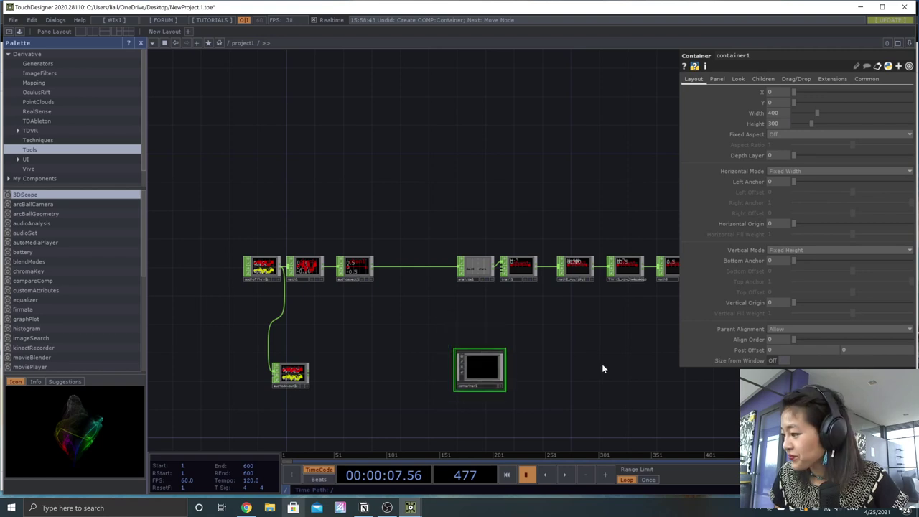
# Step: Move audiofilein1 left and disconnect its wire into math1
pyautogui.moveTo(575, 317); pyautogui.dragTo(519, 305)
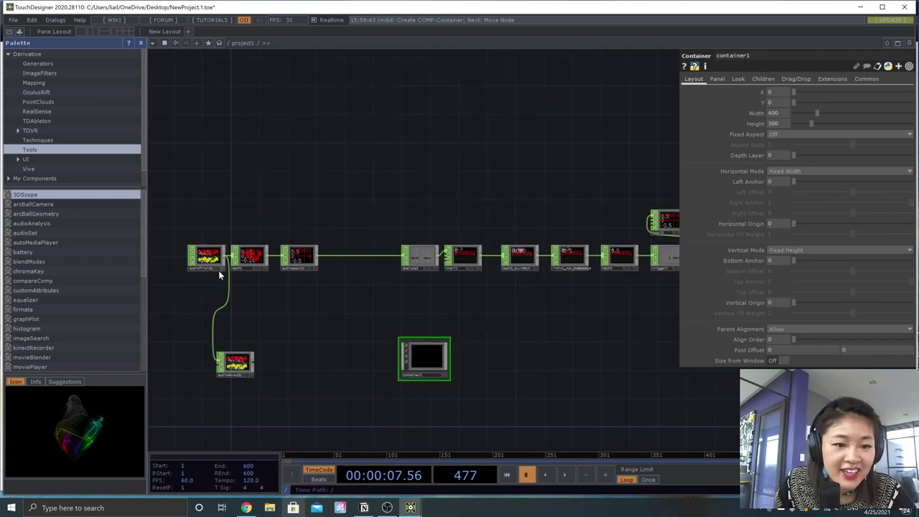
pyautogui.moveTo(202, 265); pyautogui.dragTo(283, 264)
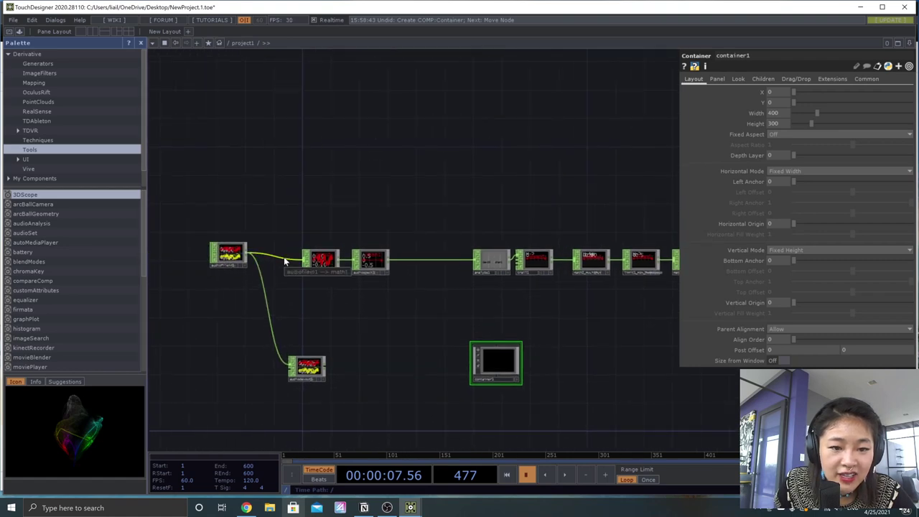
pyautogui.rightClick(284, 260)
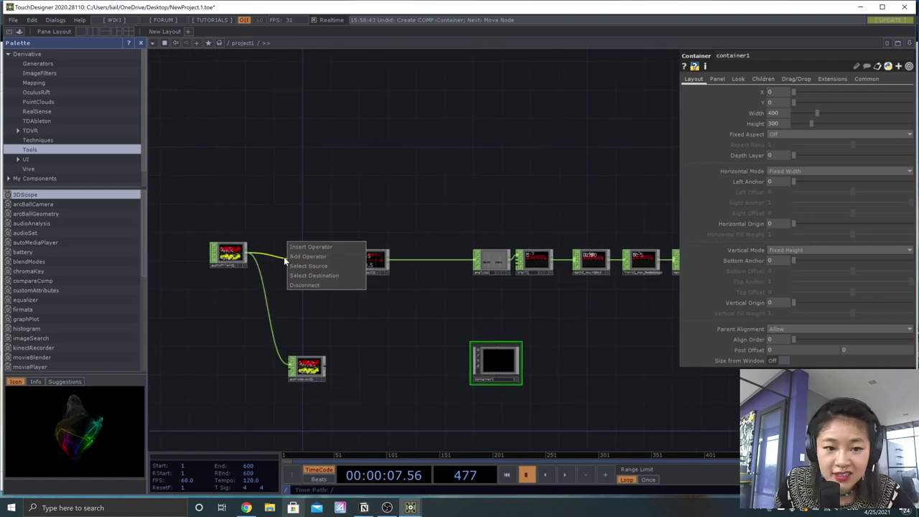
pyautogui.click(300, 286)
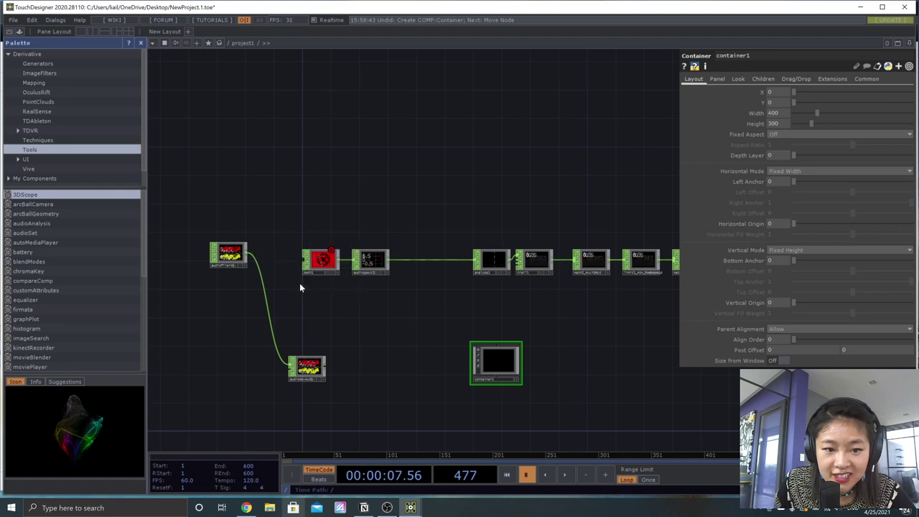
# Step: Frame all nodes, then copy and paste the beat-detection chain
pyautogui.press('h')
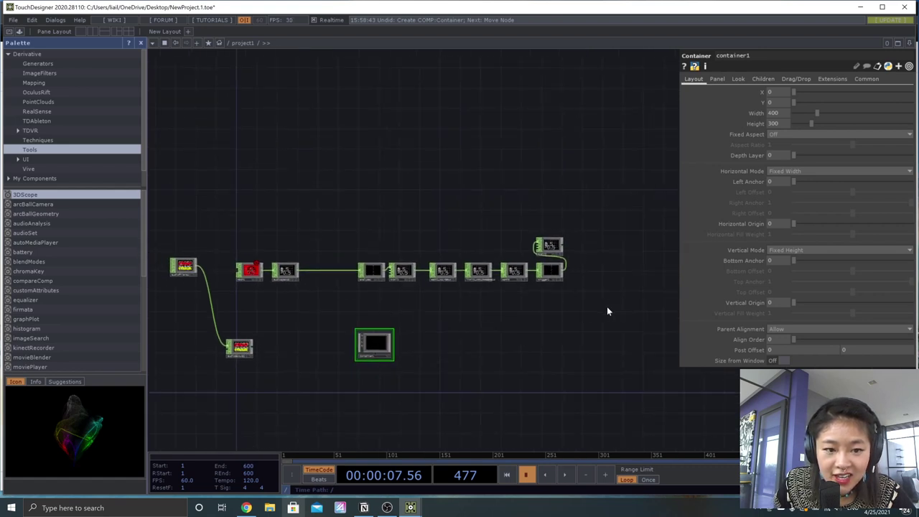
pyautogui.moveTo(606, 309); pyautogui.dragTo(258, 233)
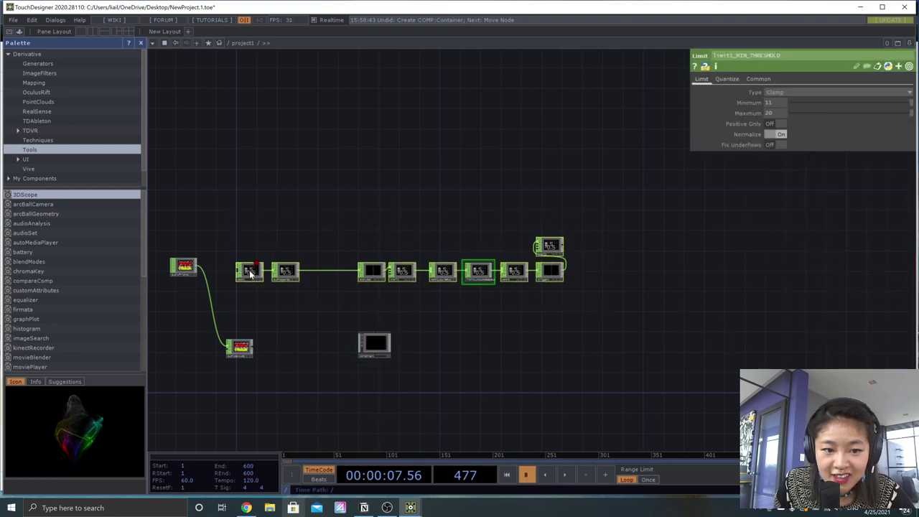
pyautogui.hotkey('ctrl', 'c')
pyautogui.hotkey('ctrl', 'v')
# Step: Drop the pasted chain copy onto container1
pyautogui.click(372, 343)
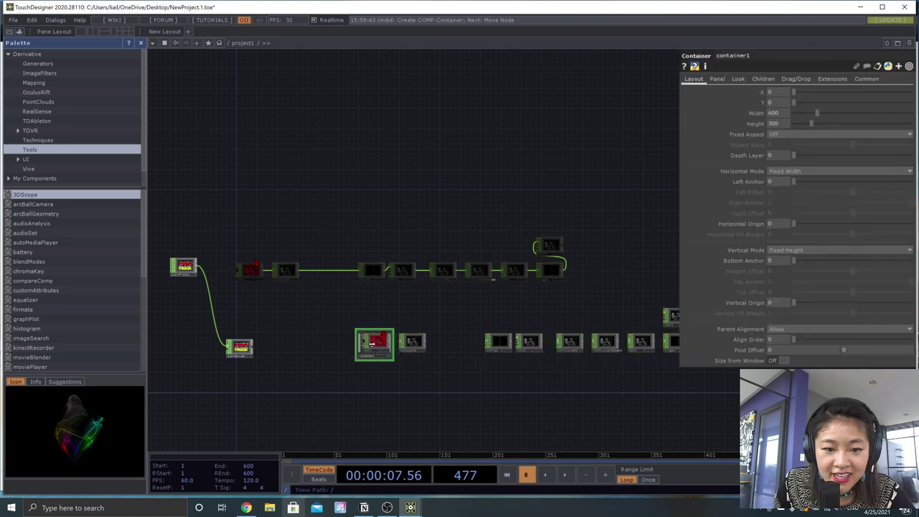
pyautogui.click(373, 343)
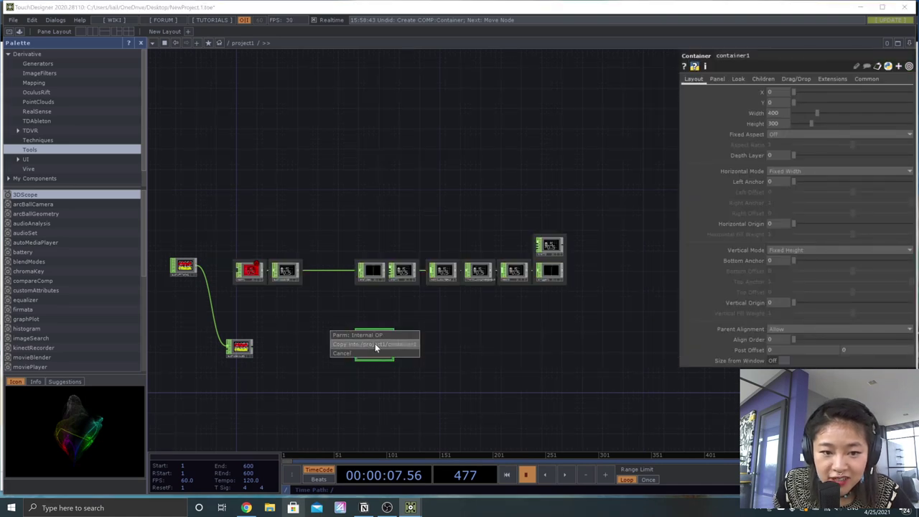
pyautogui.click(375, 343)
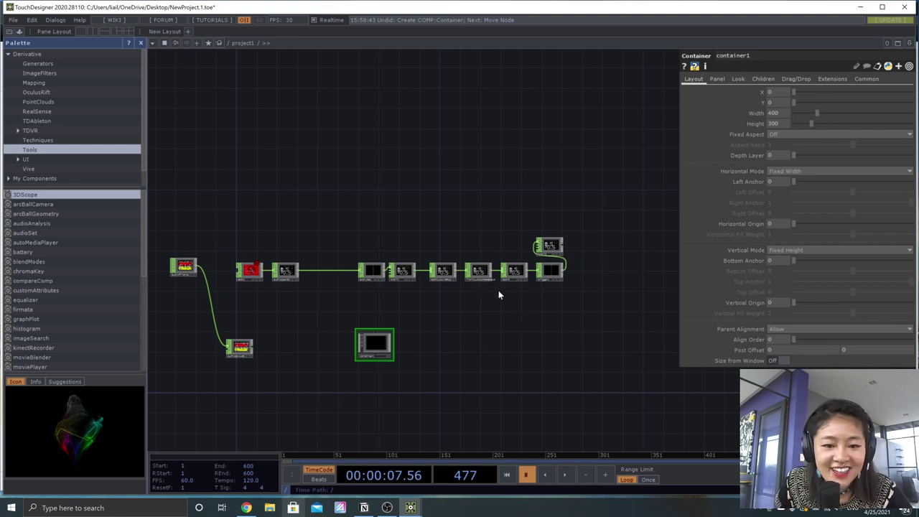
# Step: Delete the original top chain, peek into container1, then undo the deletion
pyautogui.moveTo(235, 222); pyautogui.dragTo(569, 282)
pyautogui.press('Delete')
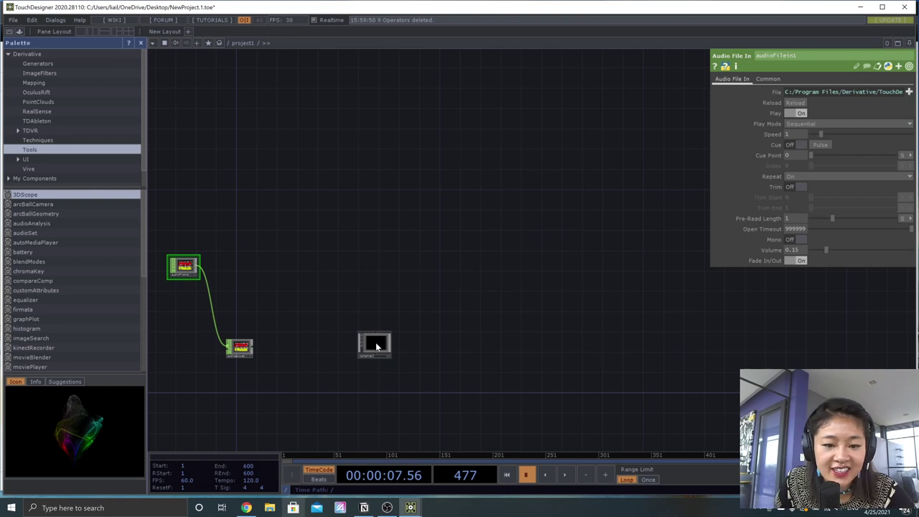
pyautogui.doubleClick(376, 345)
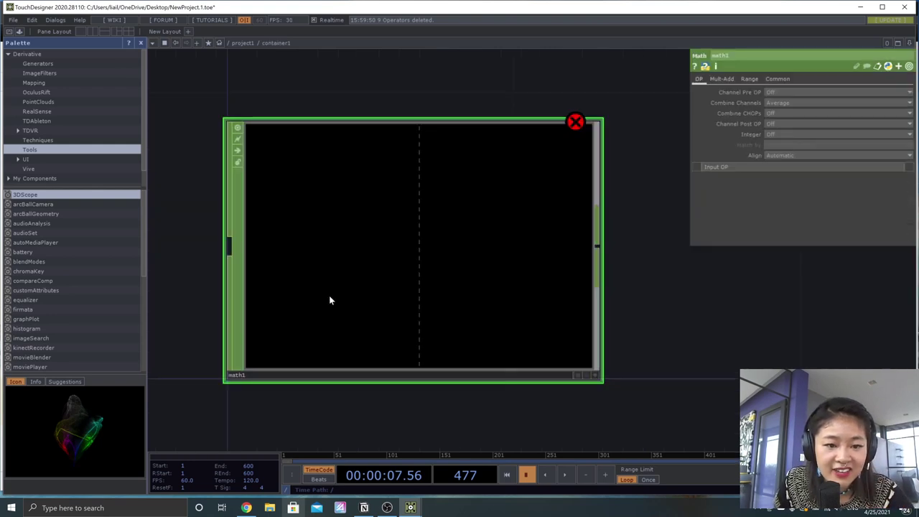
pyautogui.hotkey('ctrl', 'z')
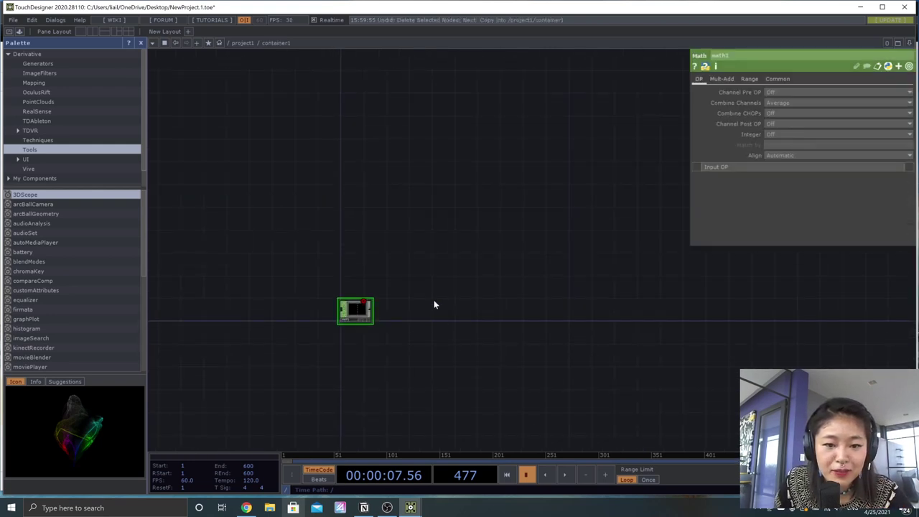
# Step: Select container1 in project1 and go inside it
pyautogui.click(242, 43)
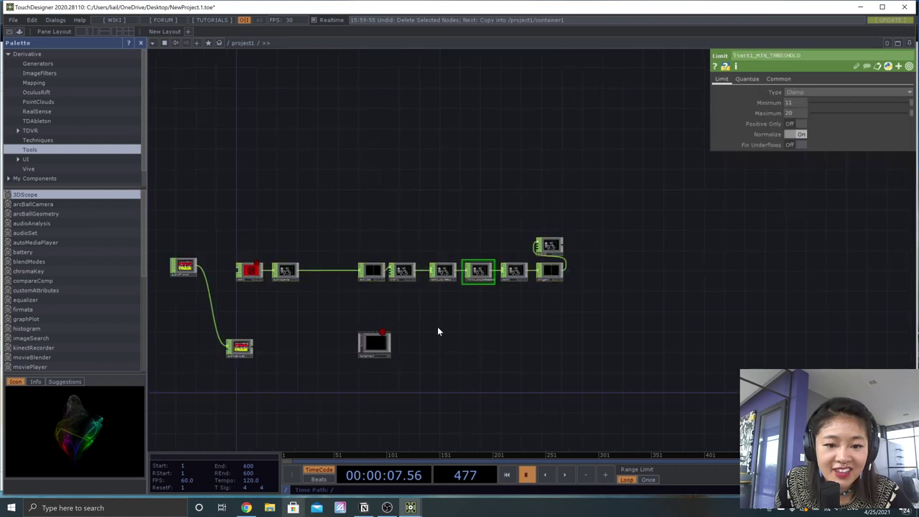
pyautogui.doubleClick(375, 340)
pyautogui.click(244, 43)
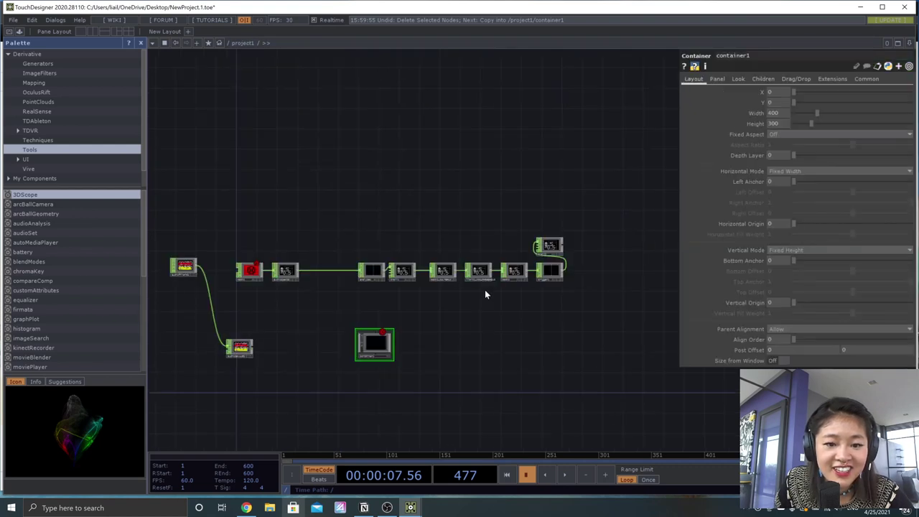
pyautogui.doubleClick(374, 341)
# Step: Delete the stray math1, return to project1 and reselect the operator chain
pyautogui.press('Delete')
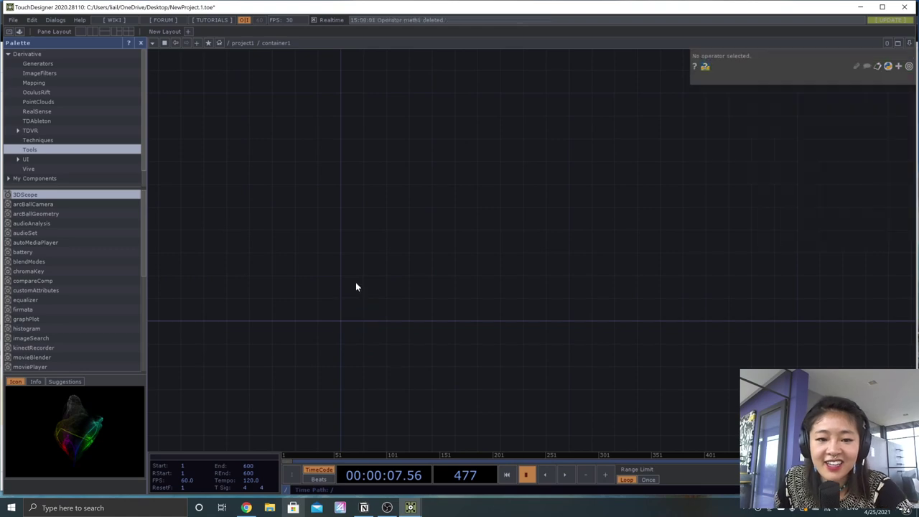
pyautogui.click(244, 43)
pyautogui.rightClick(550, 270)
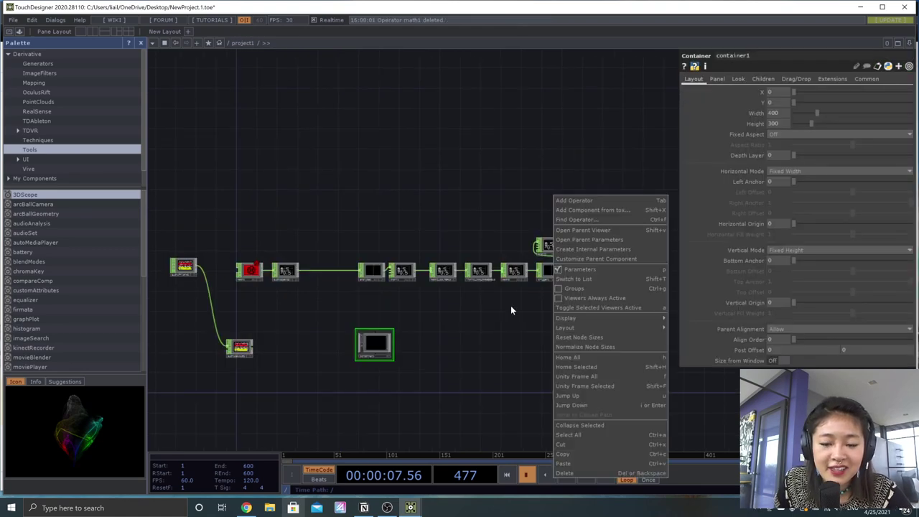
pyautogui.click(521, 303)
pyautogui.moveTo(526, 302); pyautogui.dragTo(256, 217)
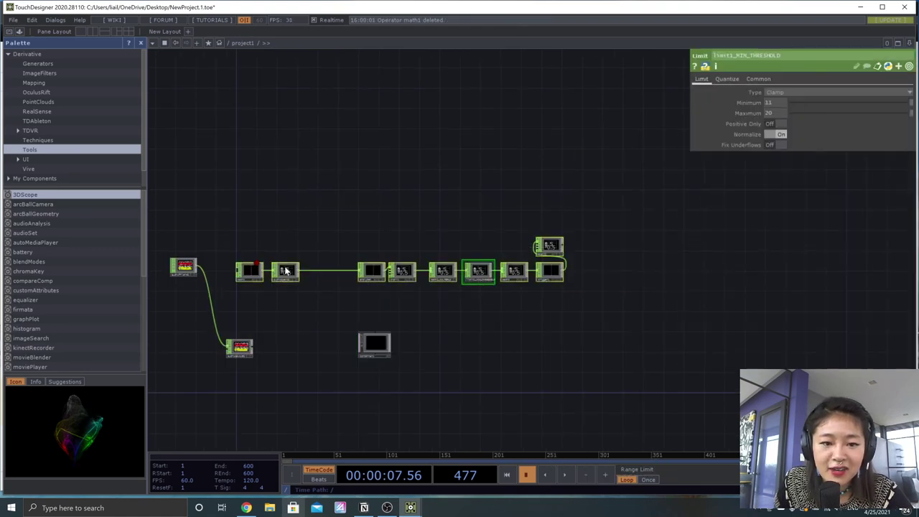
pyautogui.hotkey('ctrl', 'c')
pyautogui.hotkey('ctrl', 'v')
pyautogui.hotkey('ctrl', 'z')
# Step: Copy the selected chain into container1 and enter it
pyautogui.rightClick(371, 344)
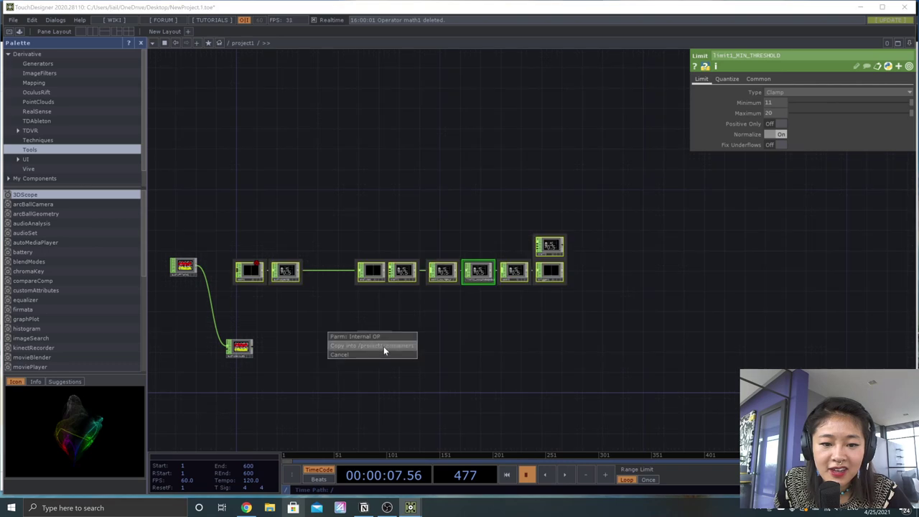
pyautogui.click(384, 346)
pyautogui.press('i')
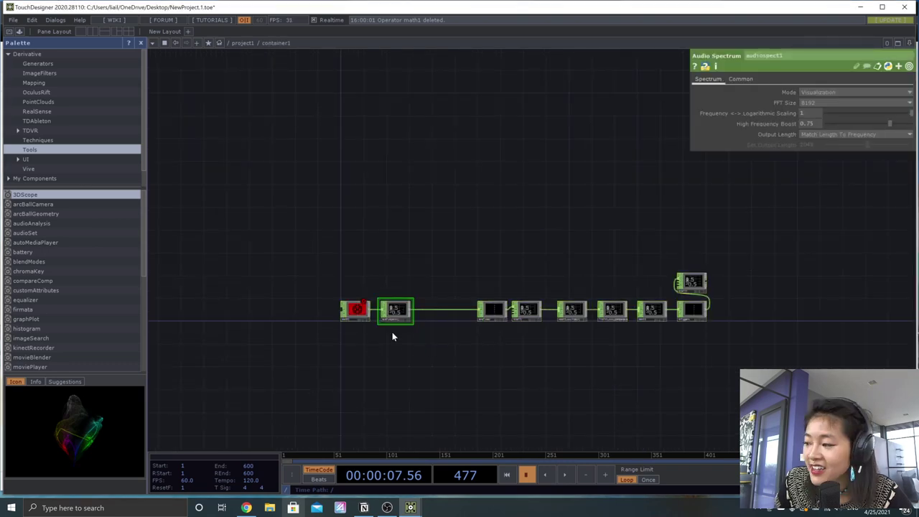
pyautogui.scroll(3, 447, 349)
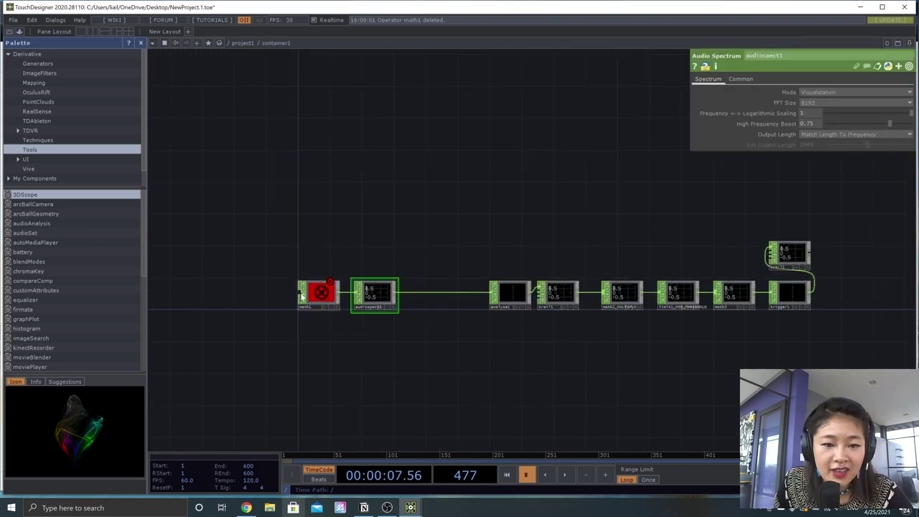
# Step: Add an In CHOP, in1, wired into math1's input
pyautogui.moveTo(295, 292); pyautogui.dragTo(173, 292)
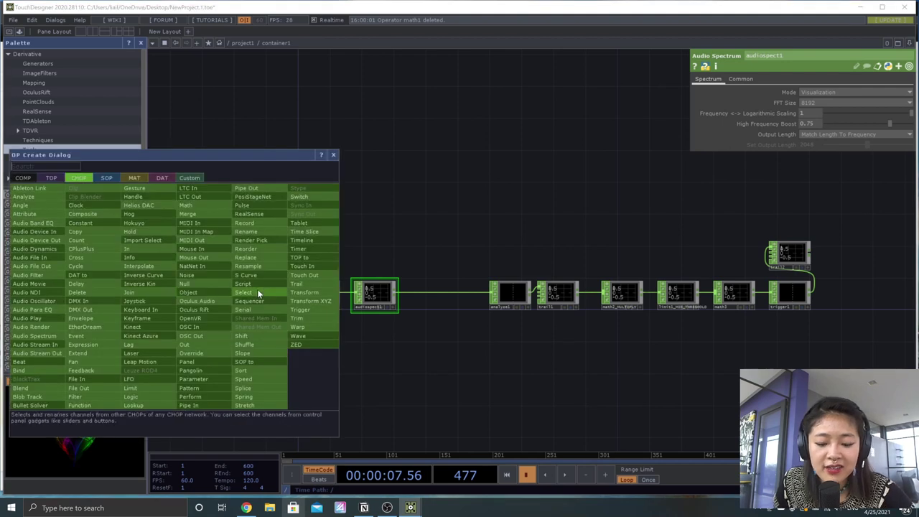
pyautogui.write('in')
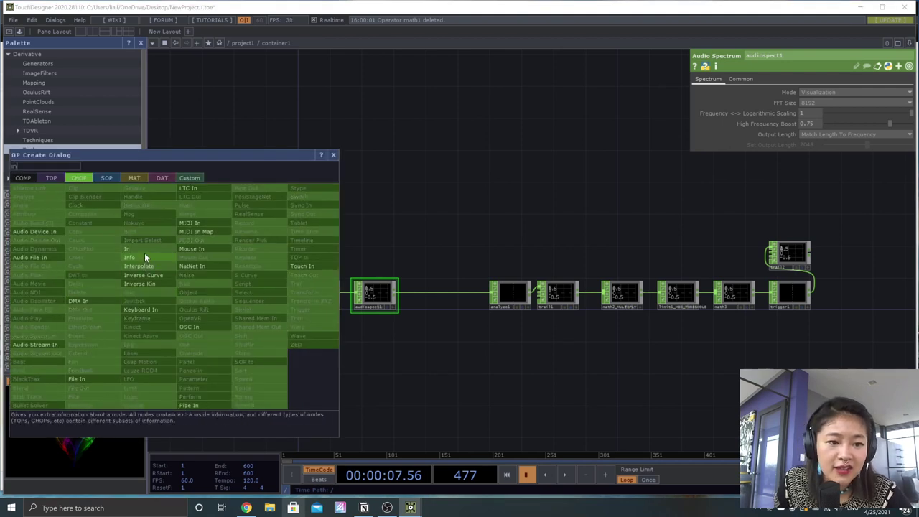
pyautogui.click(144, 254)
pyautogui.click(219, 294)
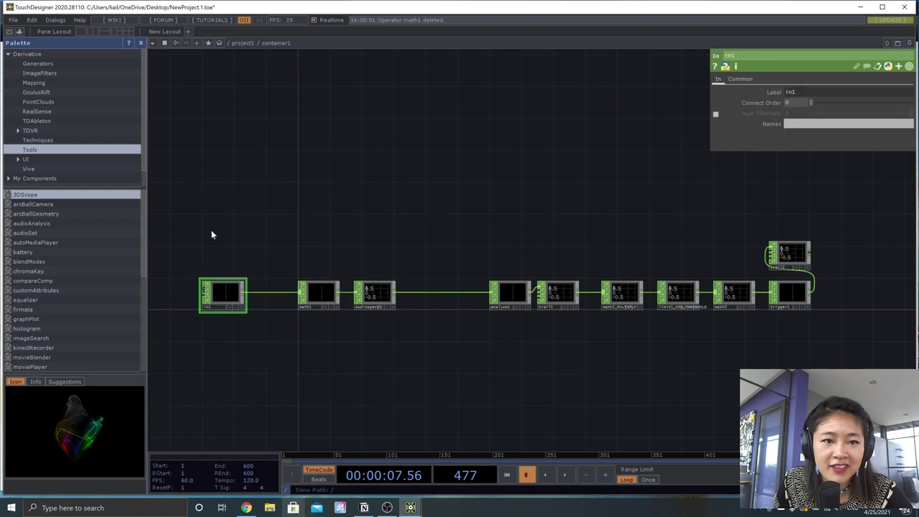
# Step: Add an Out CHOP, out1, connected after trigger1
pyautogui.moveTo(826, 338); pyautogui.dragTo(696, 348)
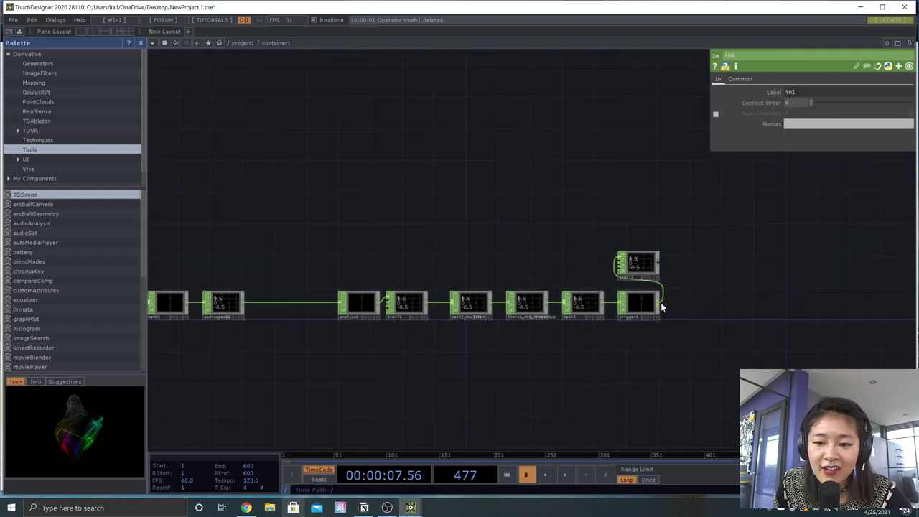
pyautogui.click(678, 301)
pyautogui.rightClick(770, 300)
pyautogui.write('out')
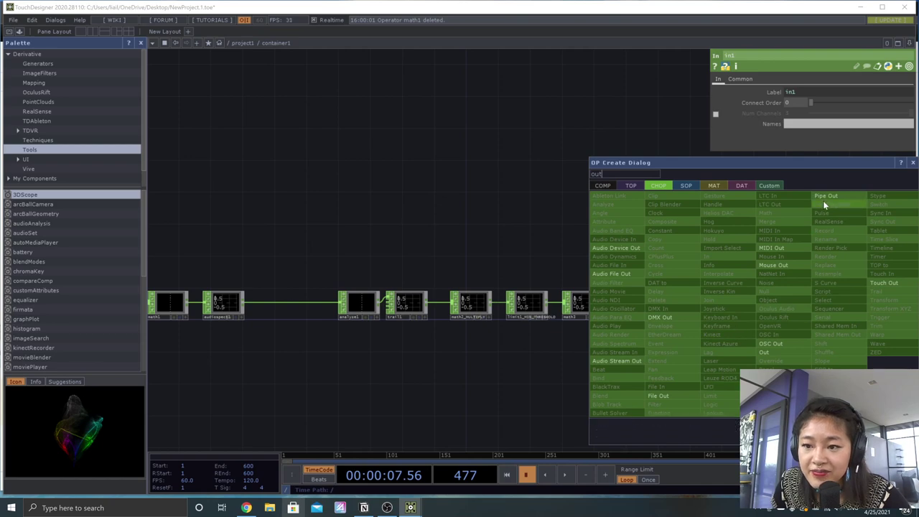
pyautogui.click(776, 351)
pyautogui.click(745, 315)
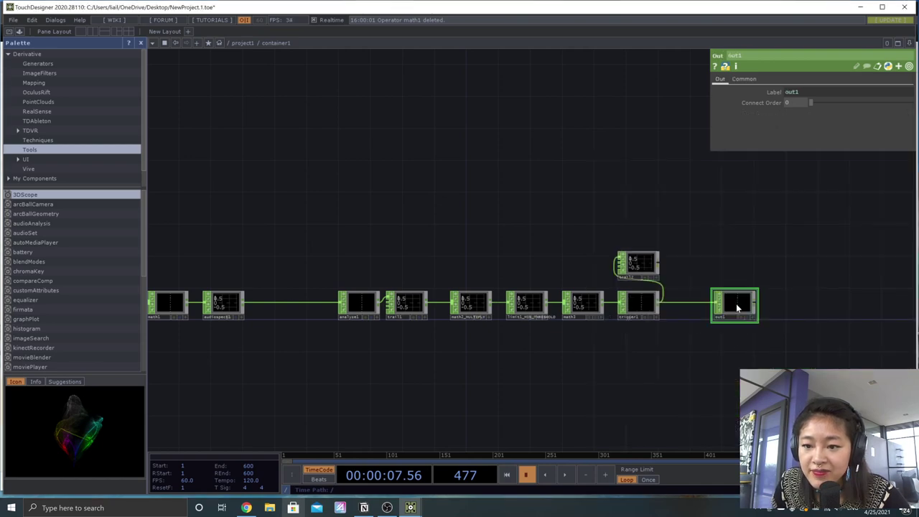
# Step: Delete the original loose operator chain in project1
pyautogui.click(242, 43)
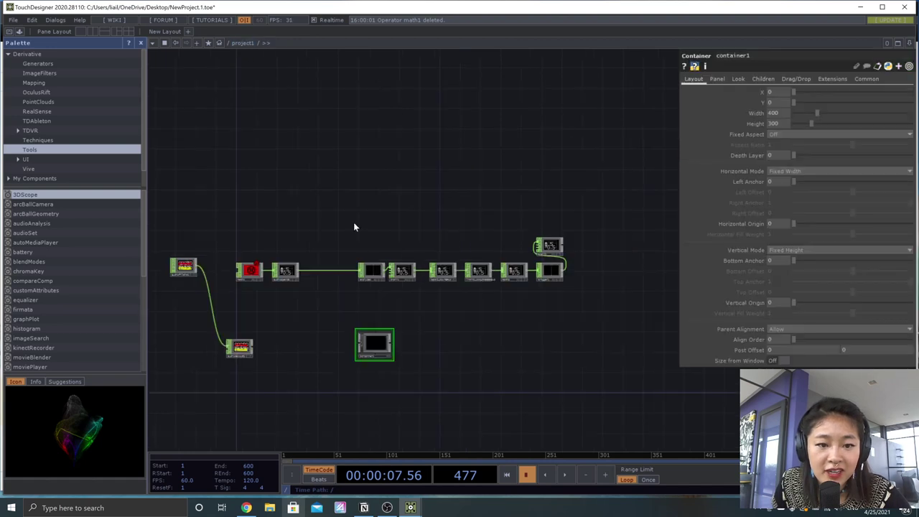
pyautogui.moveTo(242, 215); pyautogui.dragTo(589, 280)
pyautogui.press('Delete')
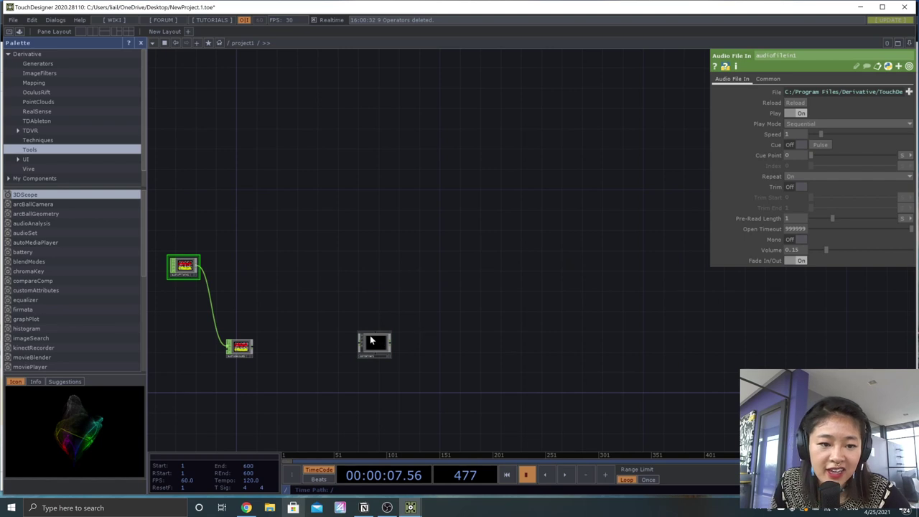
# Step: Move container1 up and wire audiofilein1 into it
pyautogui.moveTo(375, 342); pyautogui.dragTo(259, 284)
pyautogui.scroll(5, 328, 300)
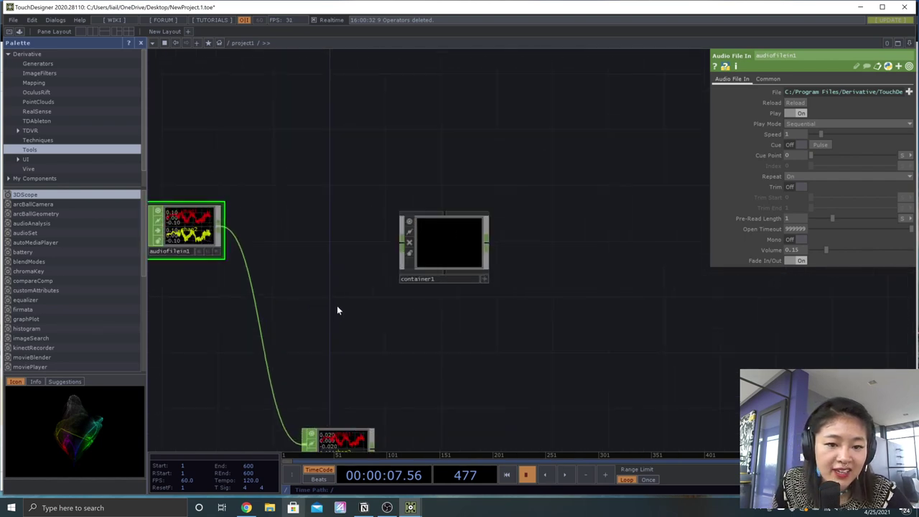
pyautogui.moveTo(223, 226); pyautogui.dragTo(629, 259)
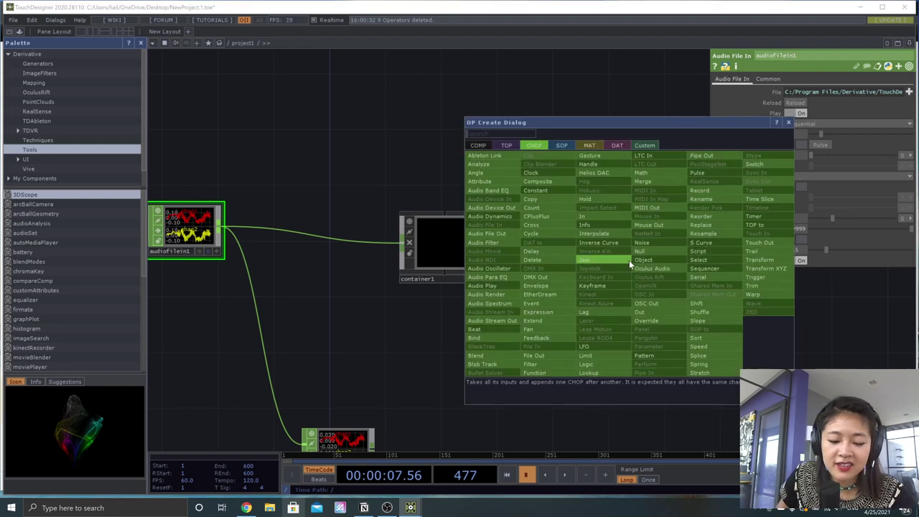
# Step: Add null1 after container1, show it in the background, and play then pause
pyautogui.write('null')
pyautogui.press('Return')
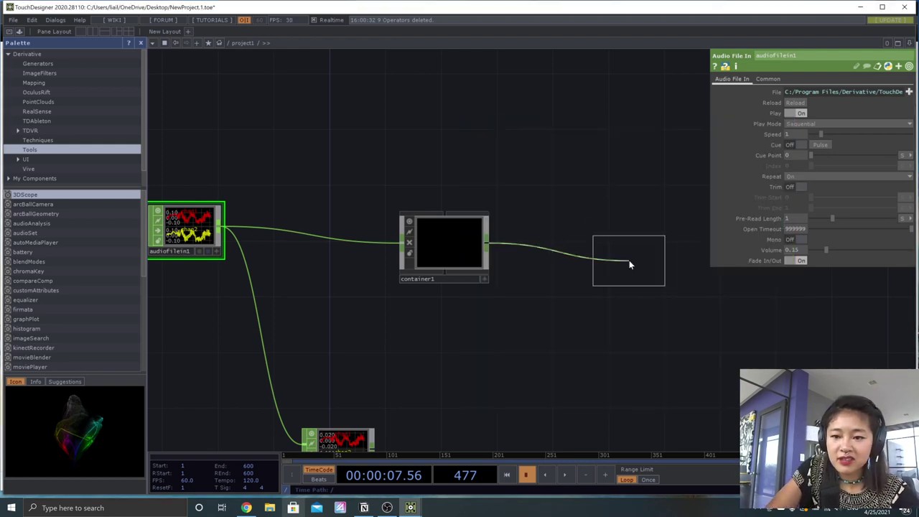
pyautogui.click(628, 262)
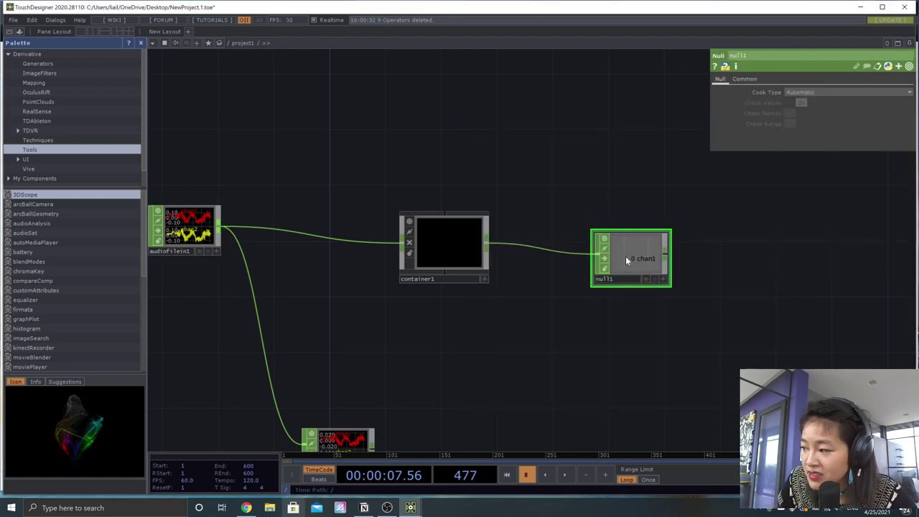
pyautogui.click(655, 279)
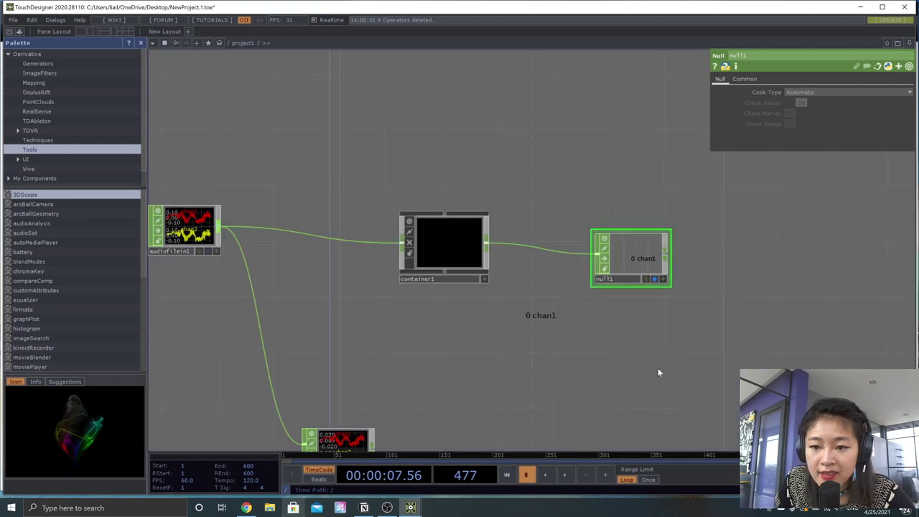
pyautogui.press('space')
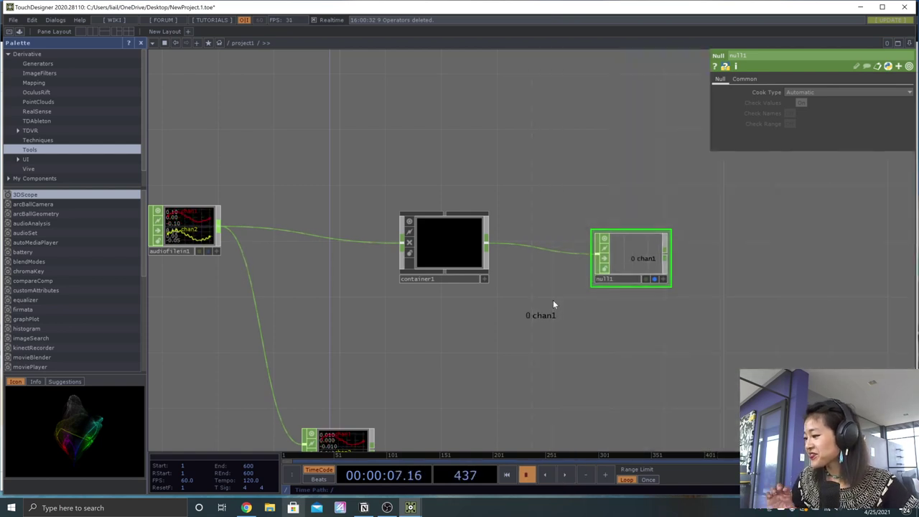
pyautogui.press('space')
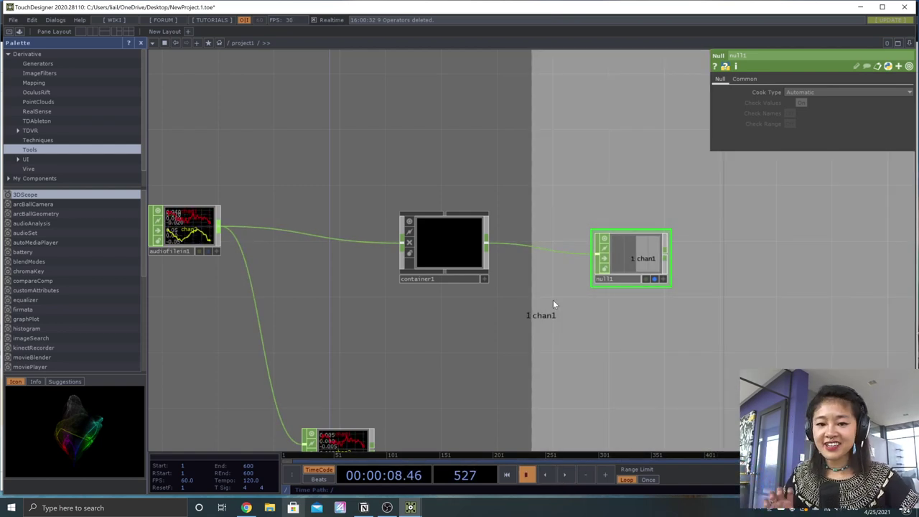
# Step: Enter container1 and zoom and pan along its chain to trigger1 and out1
pyautogui.doubleClick(465, 256)
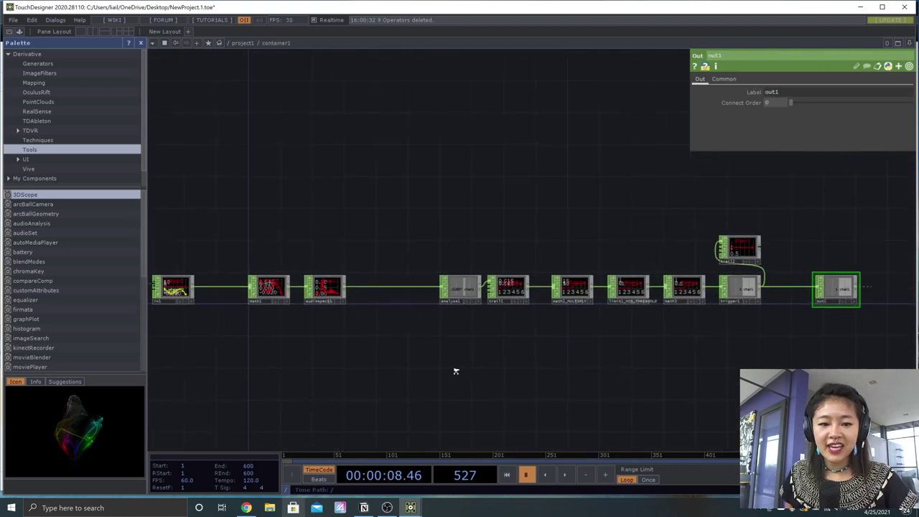
pyautogui.scroll(-3, 453, 371)
pyautogui.scroll(3, 395, 344)
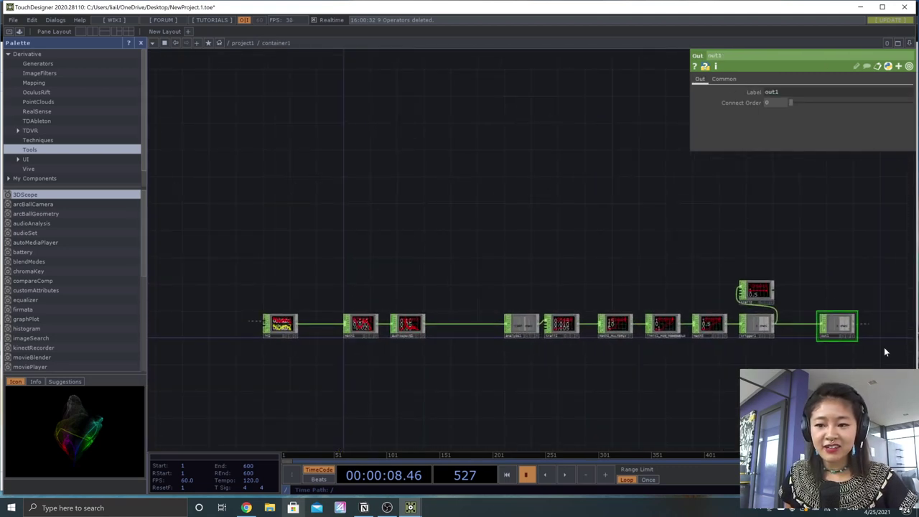
pyautogui.scroll(5, 681, 338)
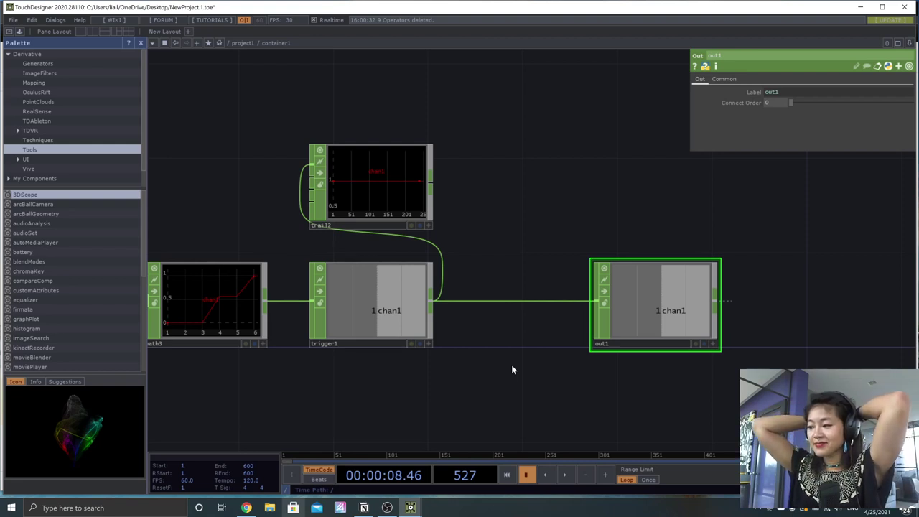
pyautogui.scroll(-1, 493, 358)
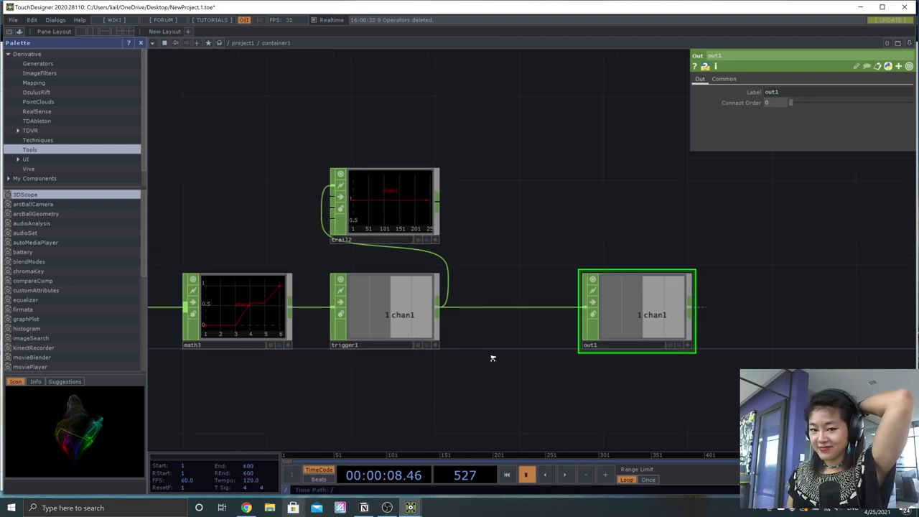
pyautogui.scroll(-2, 492, 357)
pyautogui.moveTo(492, 357); pyautogui.dragTo(620, 391)
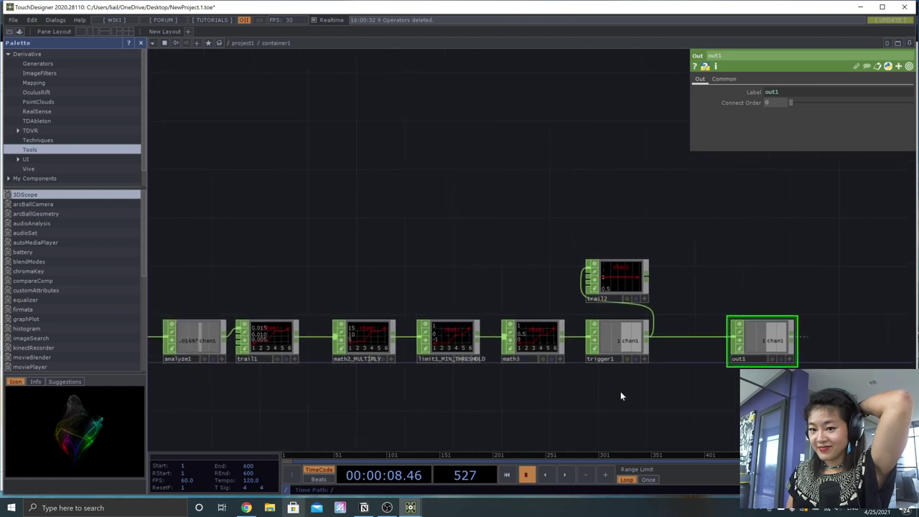
pyautogui.scroll(2, 621, 395)
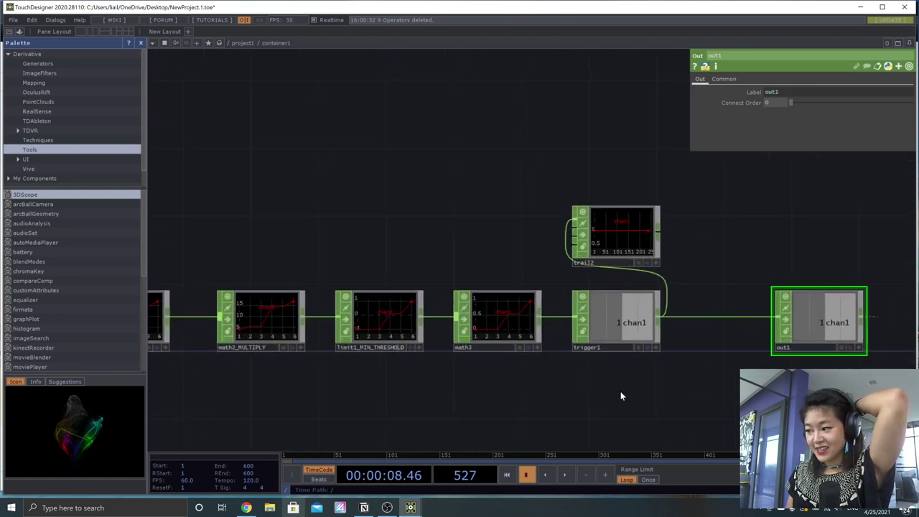
pyautogui.moveTo(807, 378); pyautogui.dragTo(734, 376)
pyautogui.scroll(2, 734, 376)
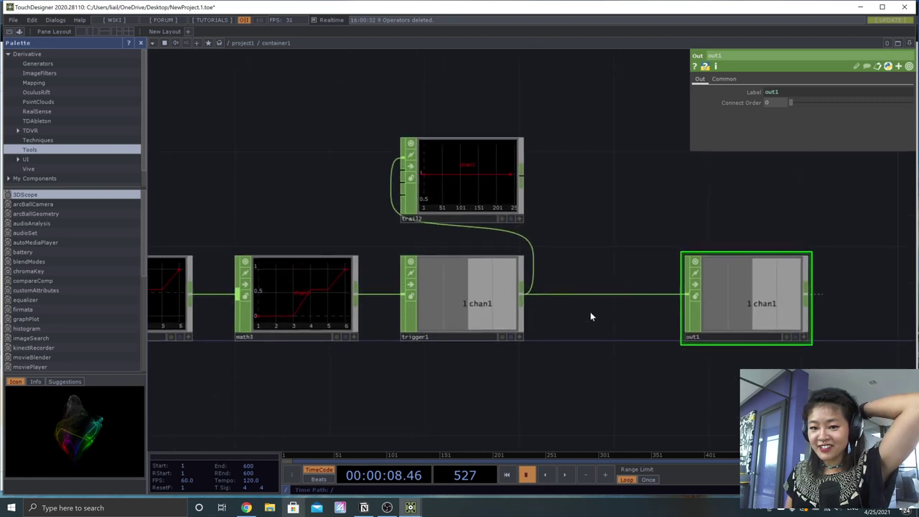
pyautogui.click(522, 292)
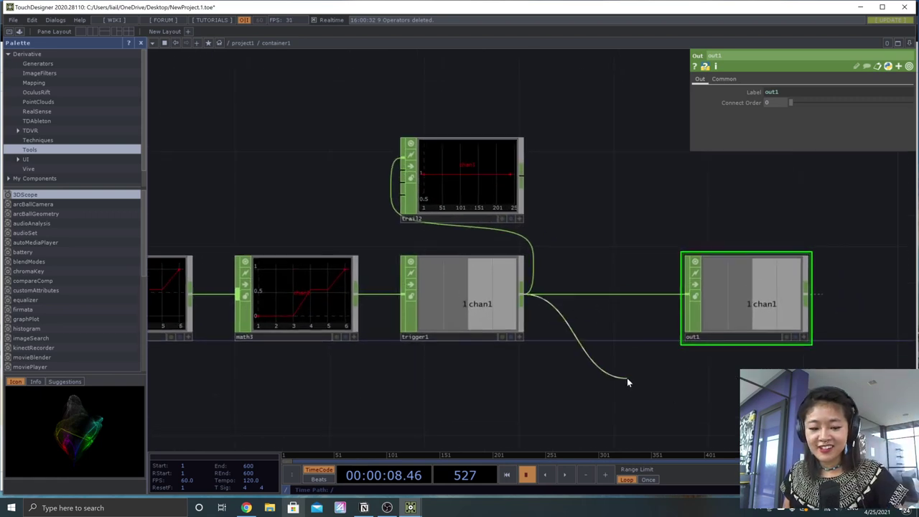
pyautogui.click(626, 378)
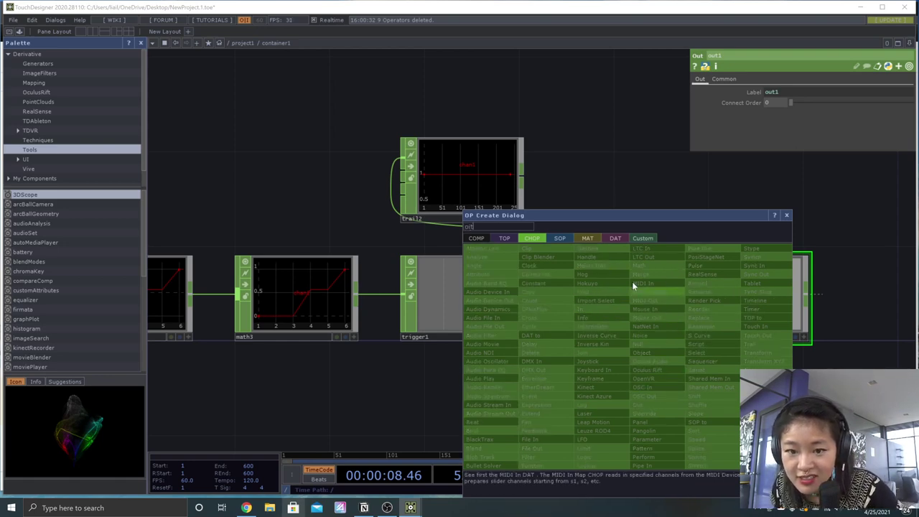
pyautogui.write('oit')
pyautogui.write('t')
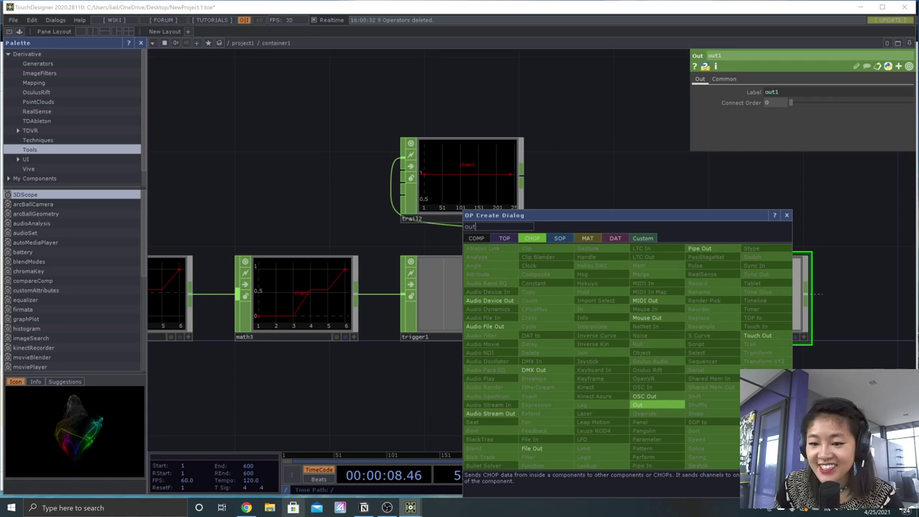
pyautogui.press('Escape')
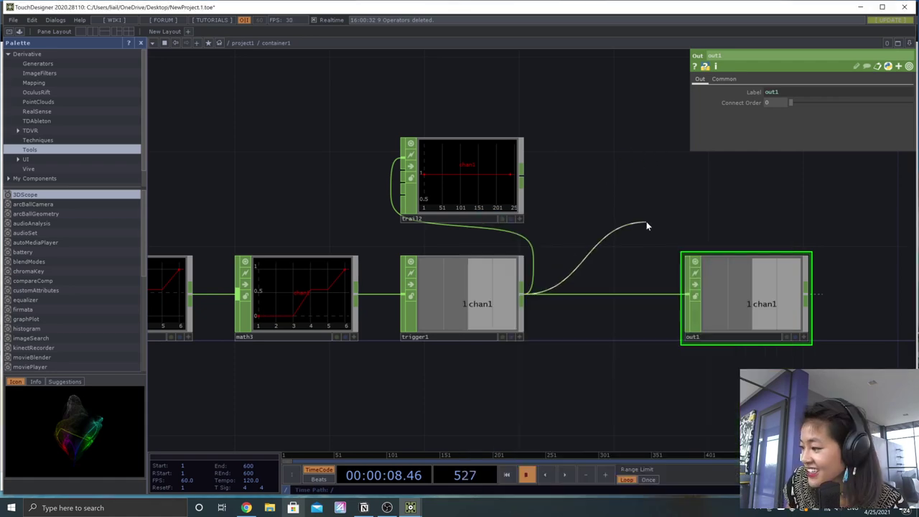
pyautogui.rightClick(633, 217)
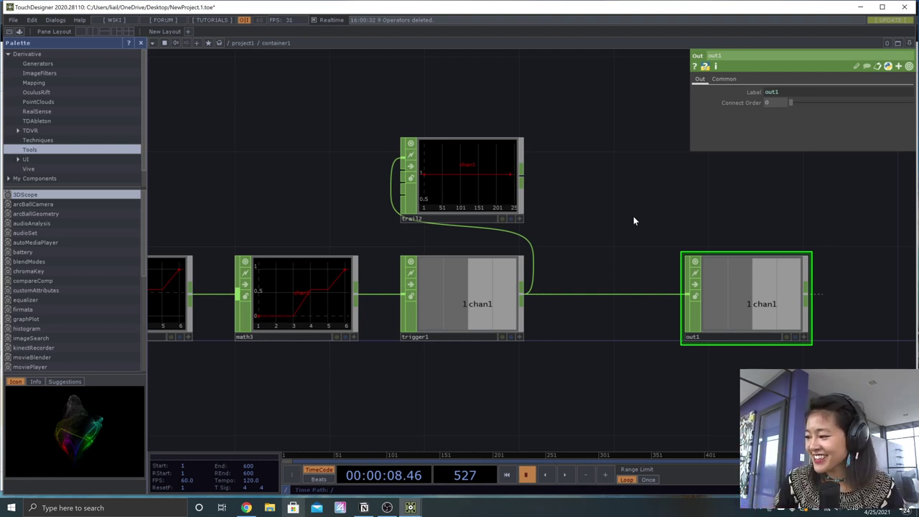
# Step: Zoom out over container1's chain, then go up to project1 and reframe it
pyautogui.moveTo(607, 265); pyautogui.dragTo(643, 254)
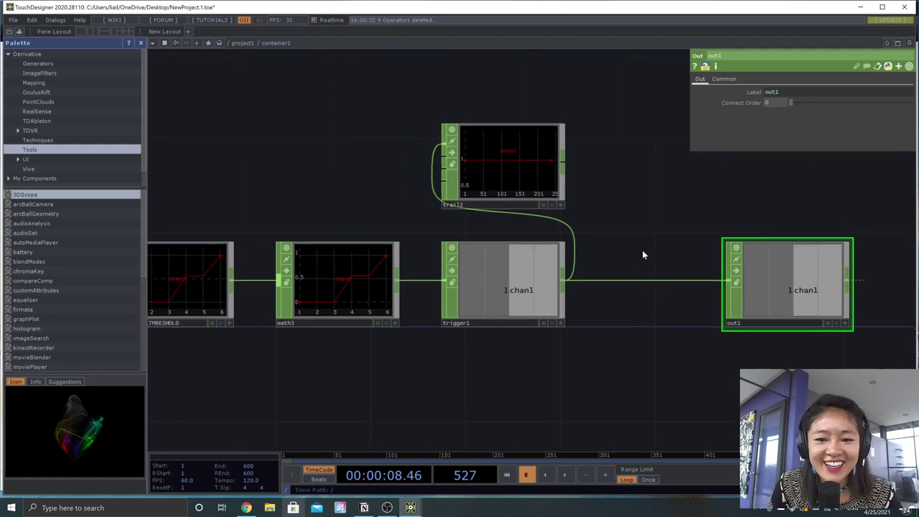
pyautogui.scroll(-2, 642, 254)
pyautogui.moveTo(582, 338); pyautogui.dragTo(663, 351)
pyautogui.scroll(-6, 663, 351)
pyautogui.moveTo(566, 296); pyautogui.dragTo(554, 250)
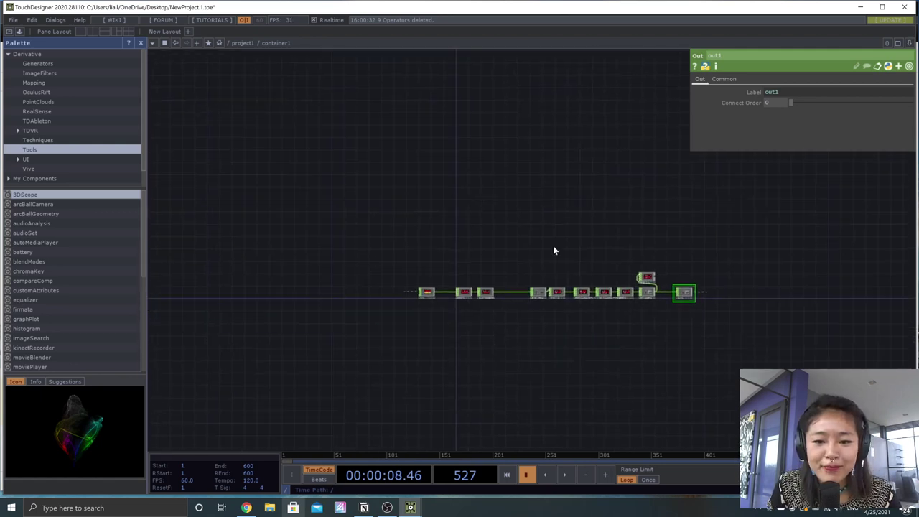
pyautogui.click(243, 43)
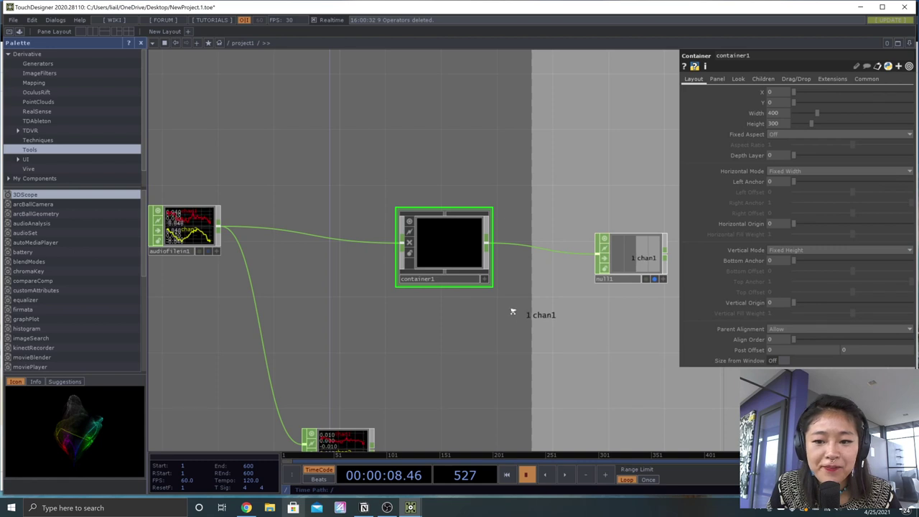
pyautogui.scroll(-3, 513, 312)
pyautogui.moveTo(564, 339); pyautogui.dragTo(525, 296)
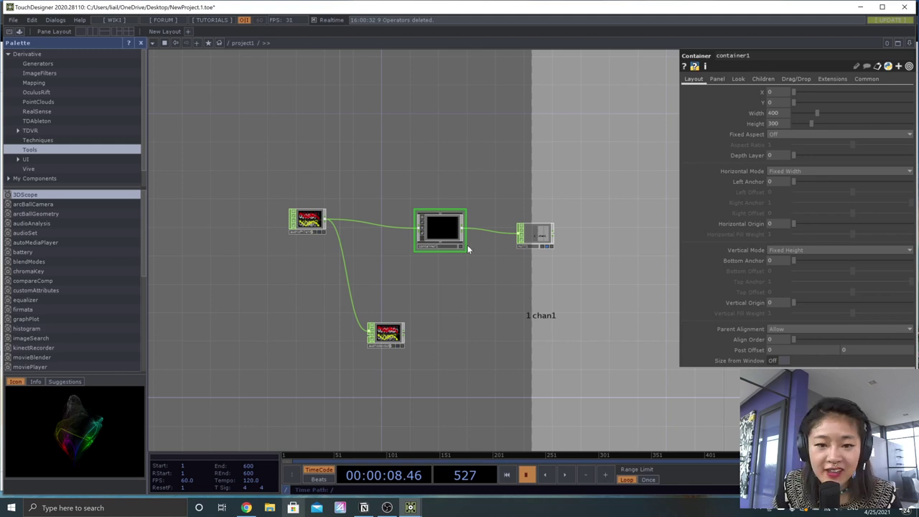
# Step: Re-enter container1, box-select its whole chain, then return to project1
pyautogui.doubleClick(447, 224)
pyautogui.moveTo(520, 256); pyautogui.dragTo(474, 232)
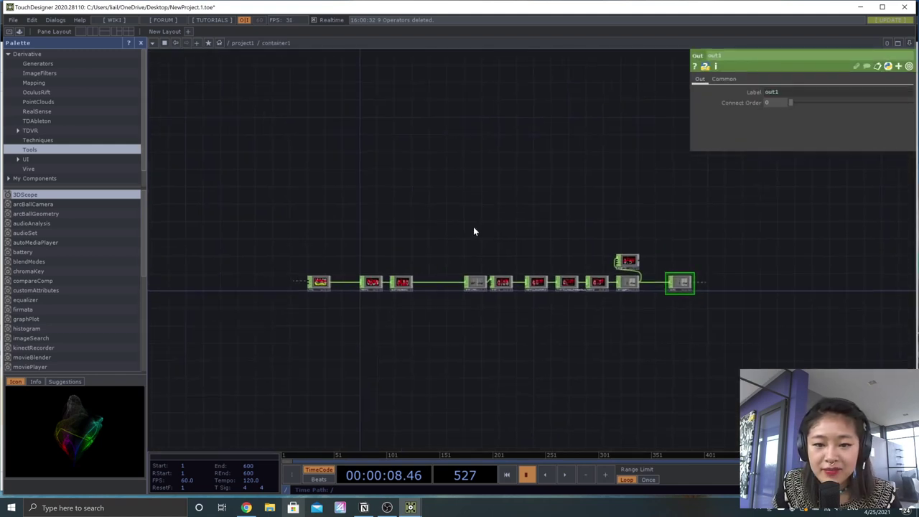
pyautogui.moveTo(779, 254); pyautogui.dragTo(263, 313, button='right')
pyautogui.moveTo(736, 236); pyautogui.dragTo(258, 350, button='right')
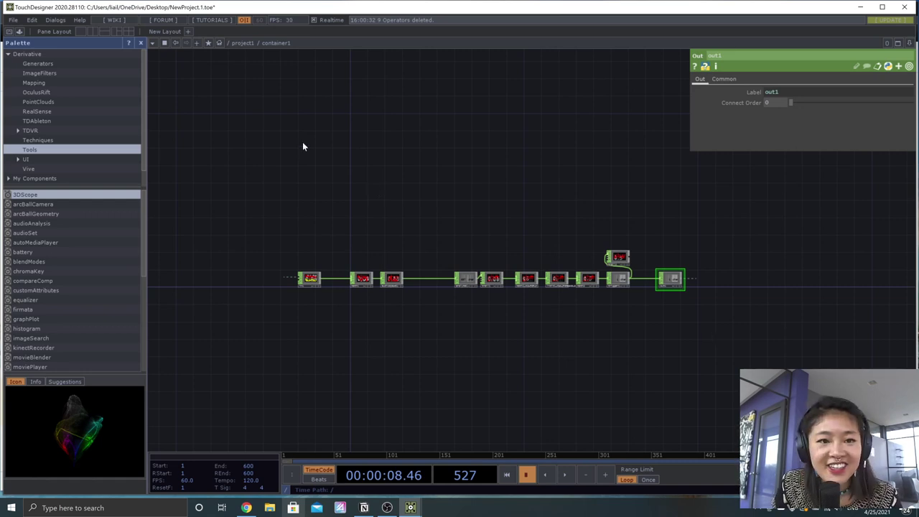
pyautogui.click(246, 46)
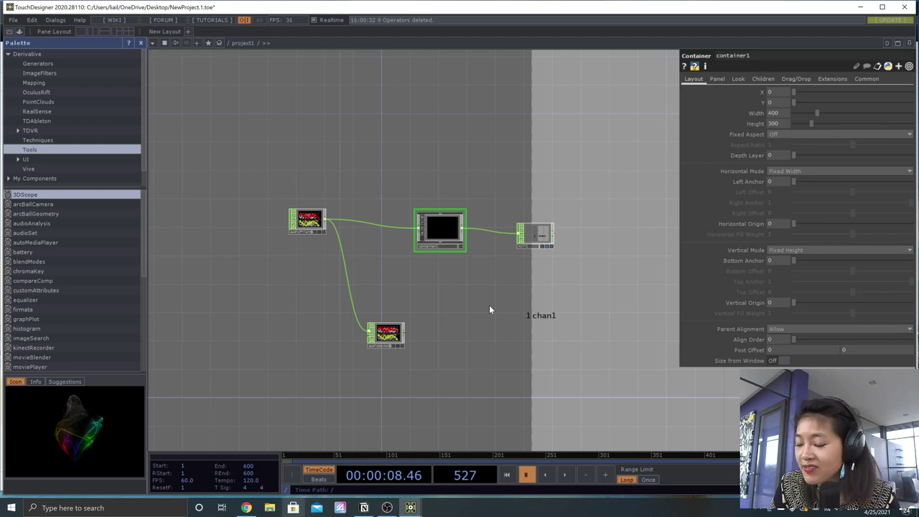
# Step: Play the timeline while zooming and panning around container1, null1 and the audio nodes
pyautogui.scroll(5, 516, 244)
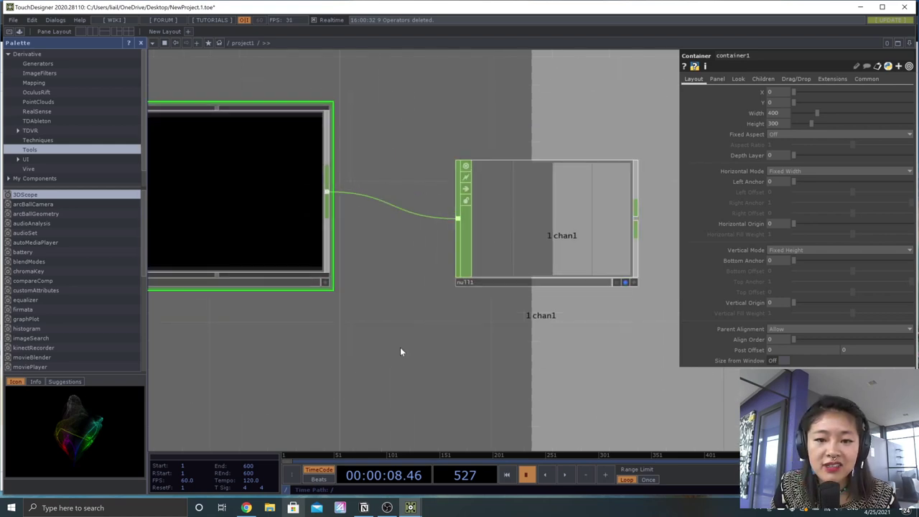
pyautogui.scroll(-5, 413, 341)
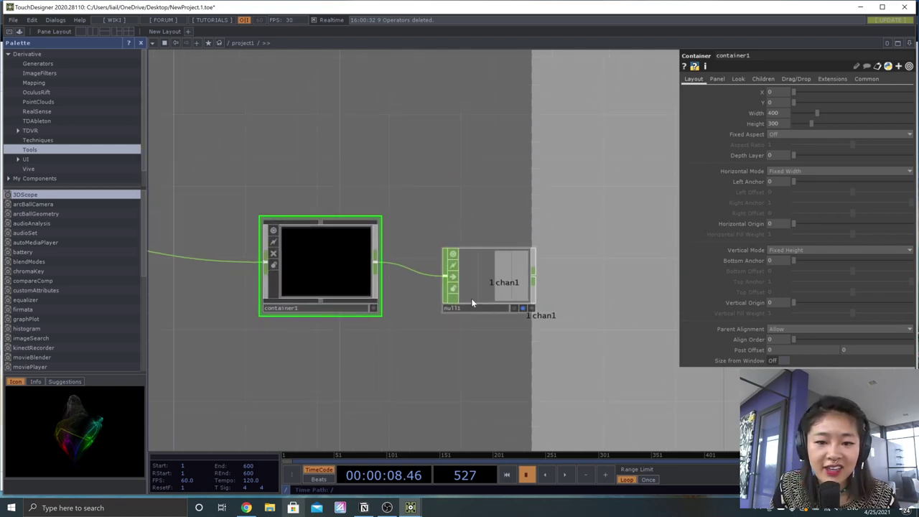
pyautogui.scroll(3, 472, 301)
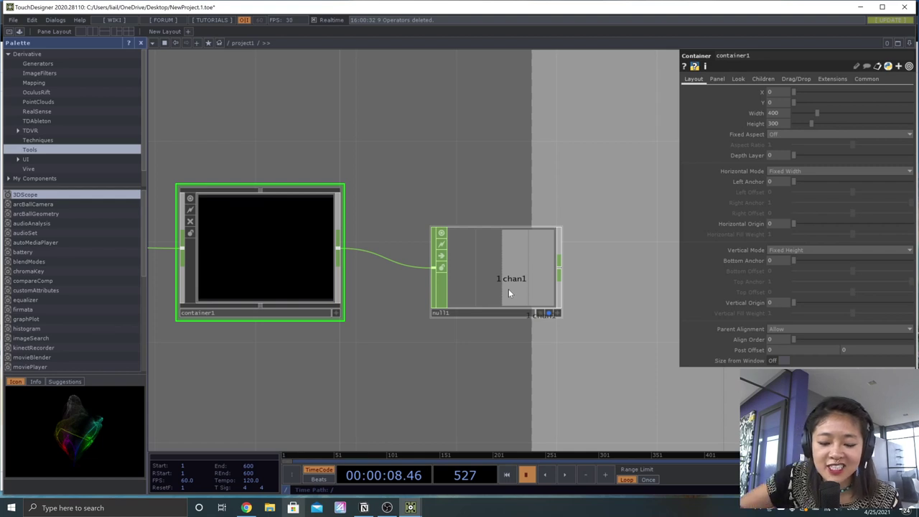
pyautogui.press('space')
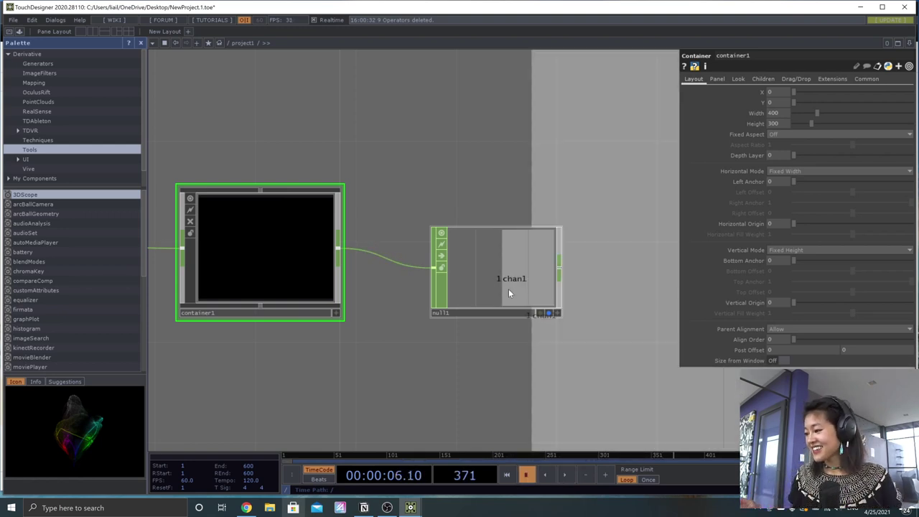
pyautogui.moveTo(464, 366); pyautogui.dragTo(487, 364, button='middle')
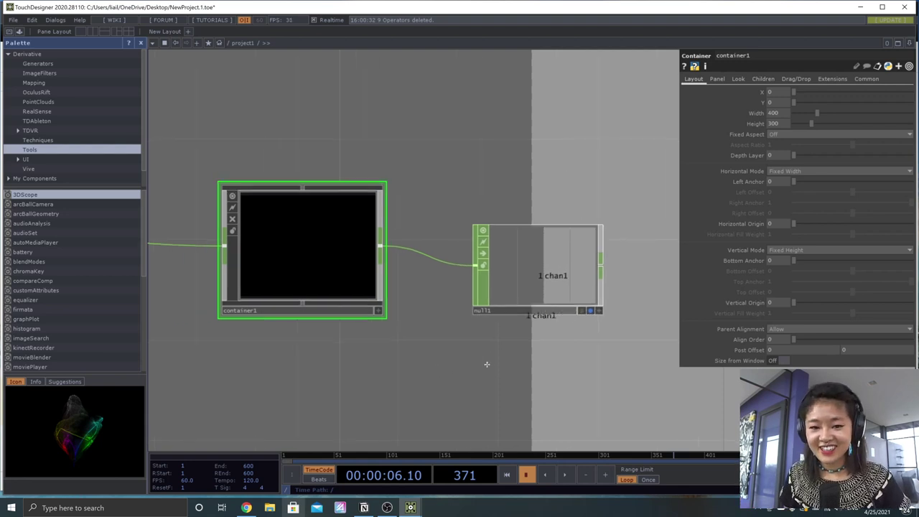
pyautogui.scroll(-3, 487, 364)
pyautogui.scroll(2, 486, 363)
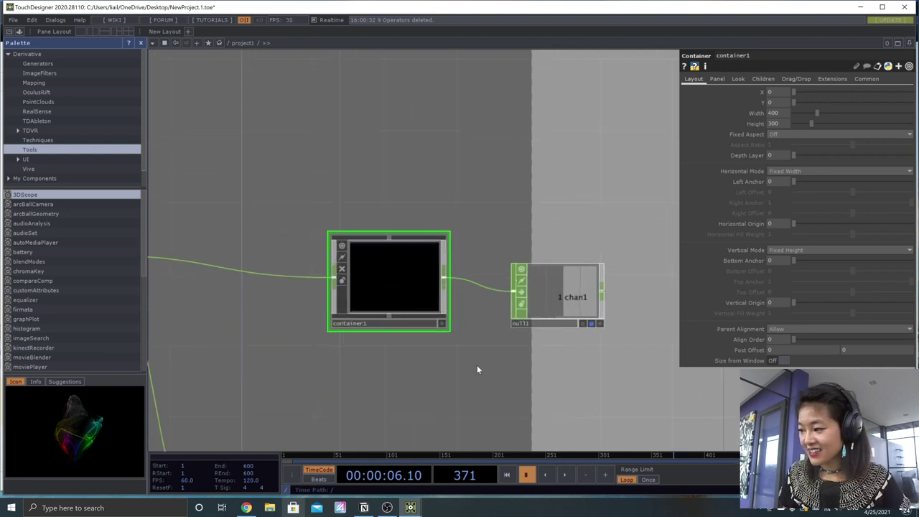
pyautogui.scroll(2, 464, 353)
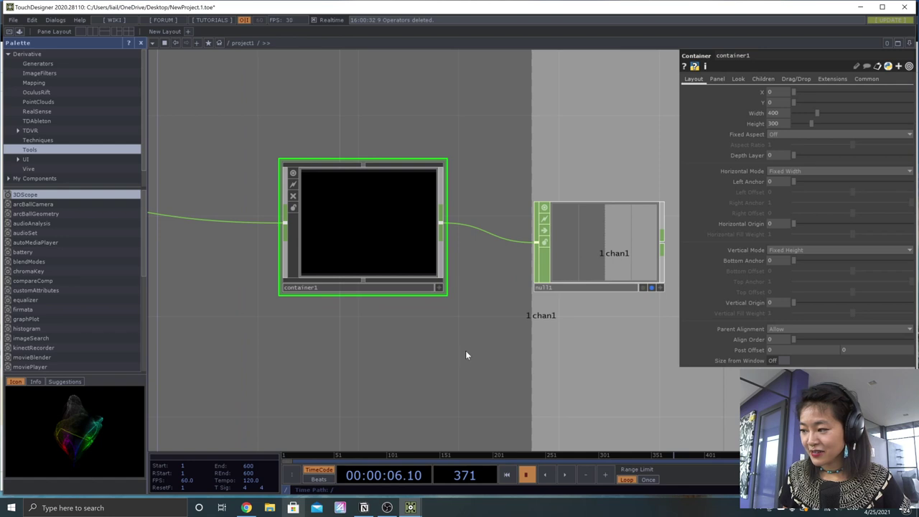
pyautogui.scroll(-3, 465, 351)
pyautogui.moveTo(487, 375); pyautogui.dragTo(473, 317, button='middle')
pyautogui.scroll(1, 433, 328)
pyautogui.scroll(2, 472, 317)
pyautogui.scroll(-2, 472, 317)
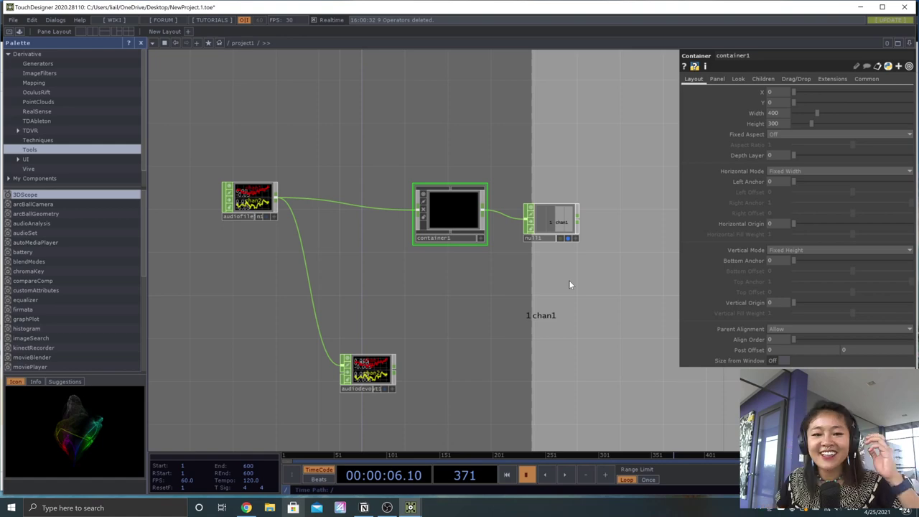
# Step: Switch to Chrome's Source_Videos Google Drive tab
pyautogui.click(246, 507)
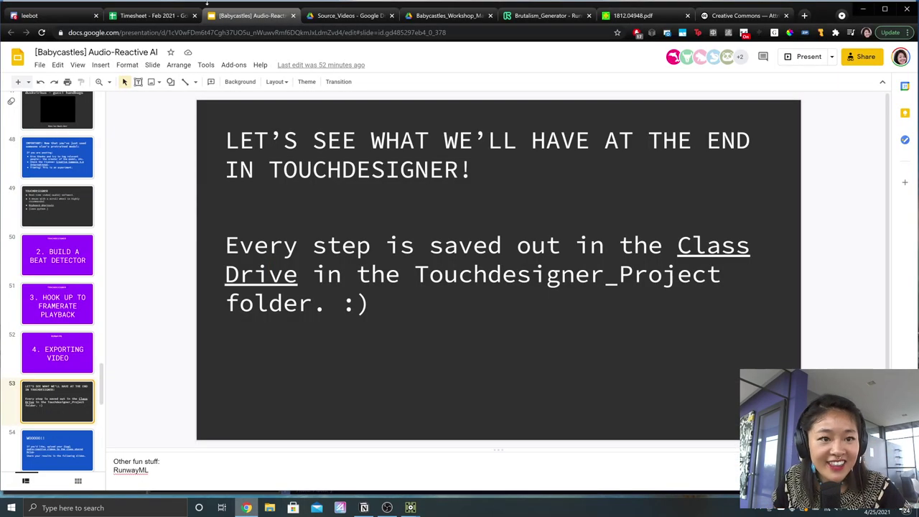
pyautogui.click(327, 16)
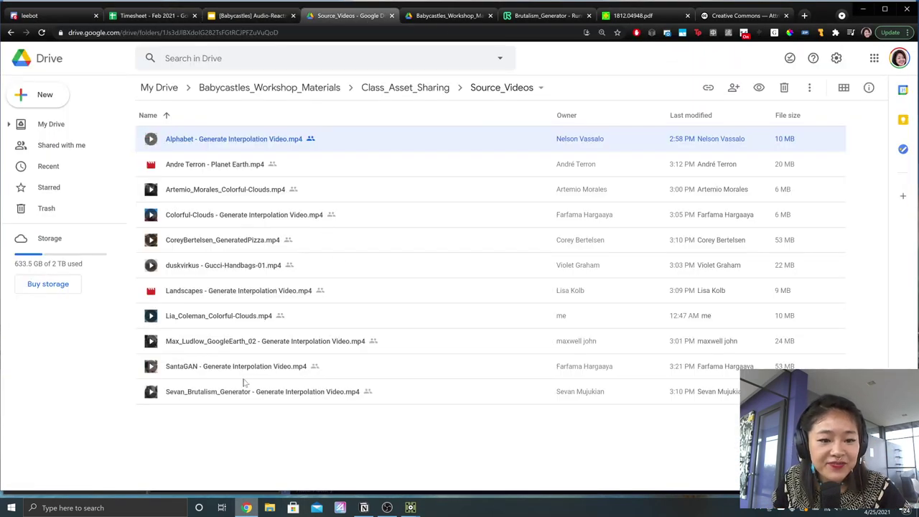
# Step: Preview the GeneratedPizza.mp4 video full screen, briefly opening the playback speed menu
pyautogui.click(192, 241)
pyautogui.doubleClick(236, 248)
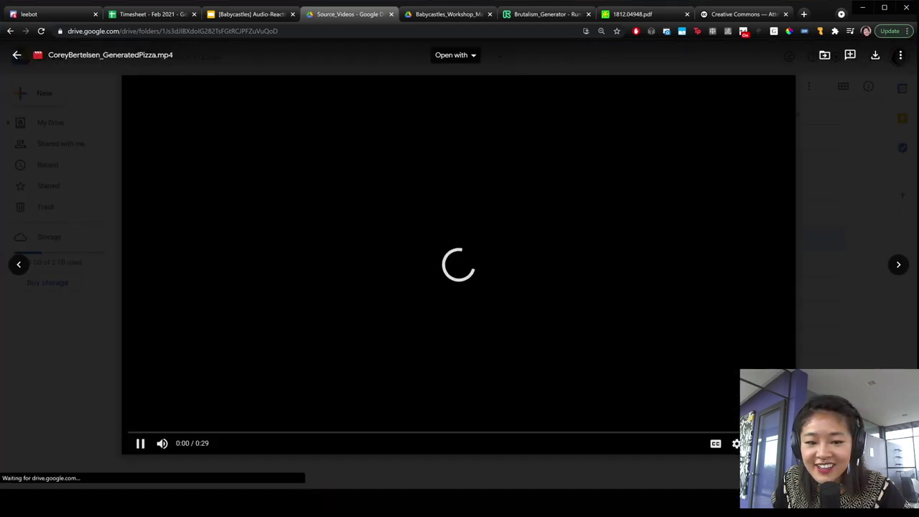
pyautogui.doubleClick(662, 436)
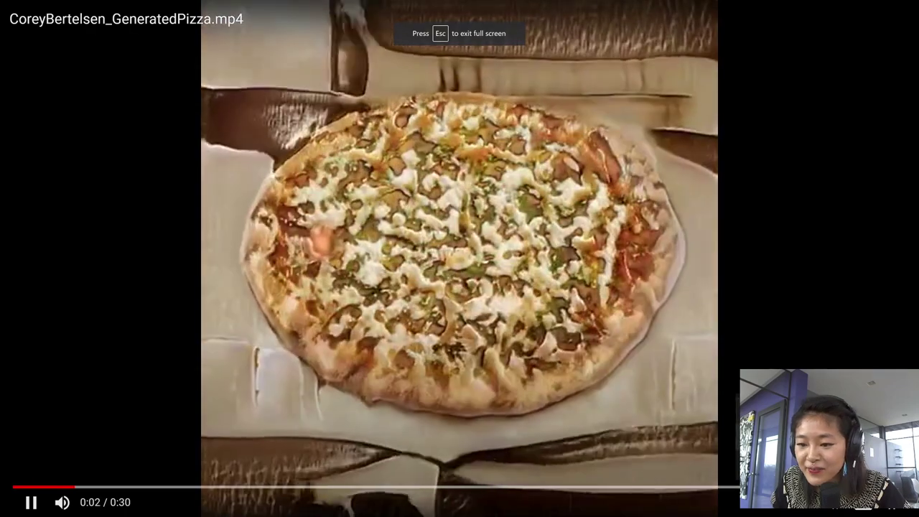
pyautogui.click(836, 502)
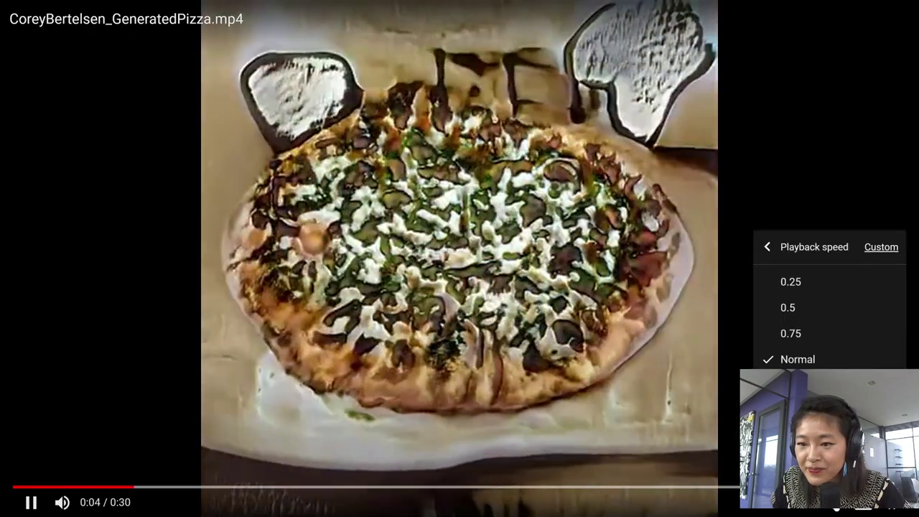
pyautogui.click(836, 503)
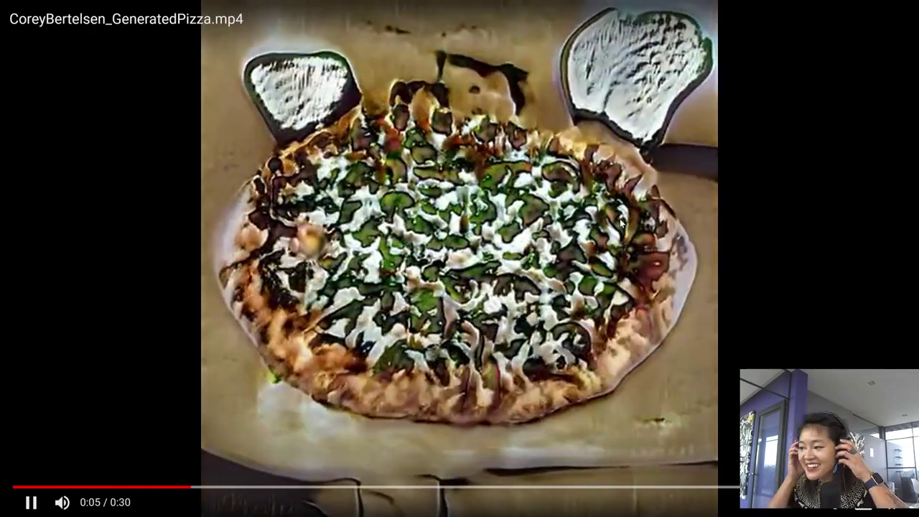
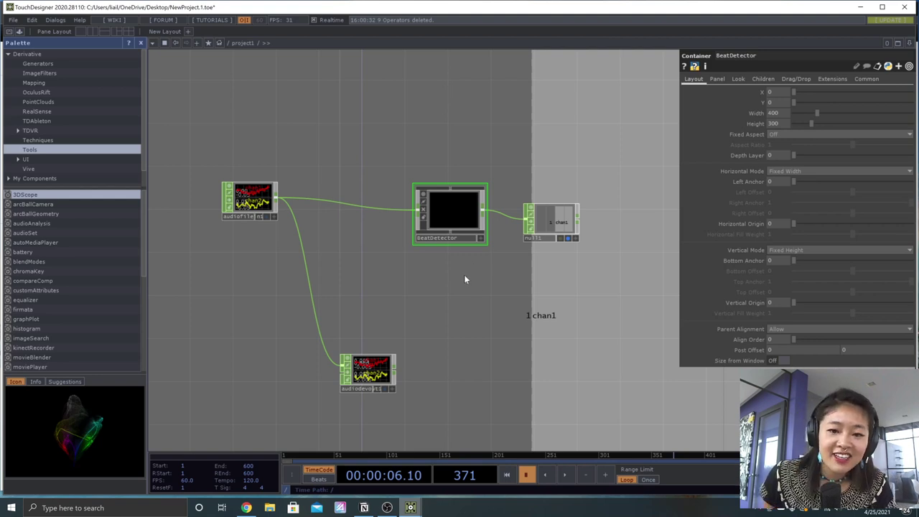
# Step: Recentre the BeatDetector network, then bring up the Audio-Reactive AI Slides workshop deck in Chrome
pyautogui.moveTo(577, 286); pyautogui.dragTo(493, 292)
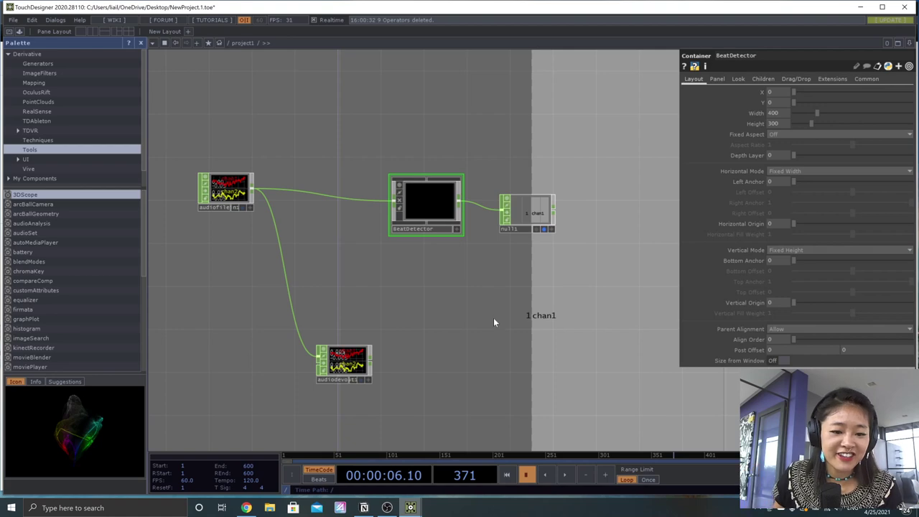
pyautogui.click(254, 435)
pyautogui.click(251, 15)
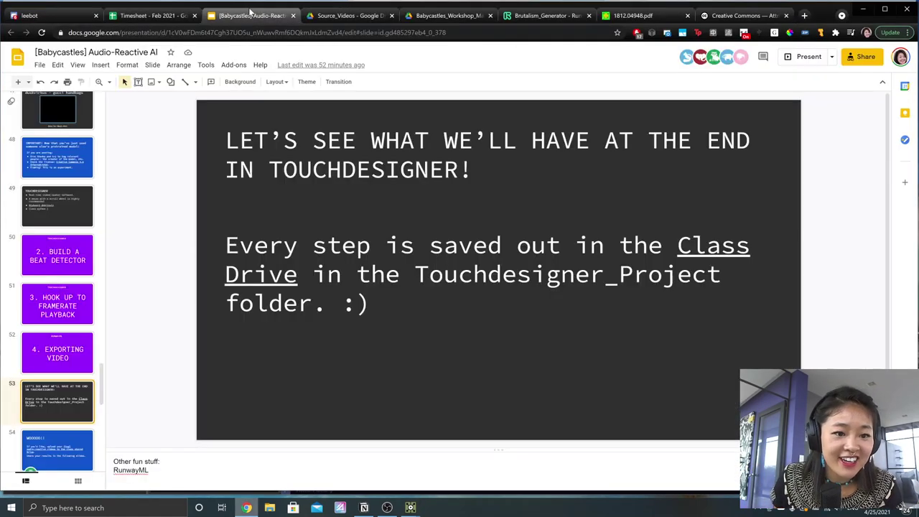
# Step: Flip through section slides 2–4, settle on '3. Hook up to framerate playback', and return to TouchDesigner
pyautogui.click(57, 305)
pyautogui.click(71, 259)
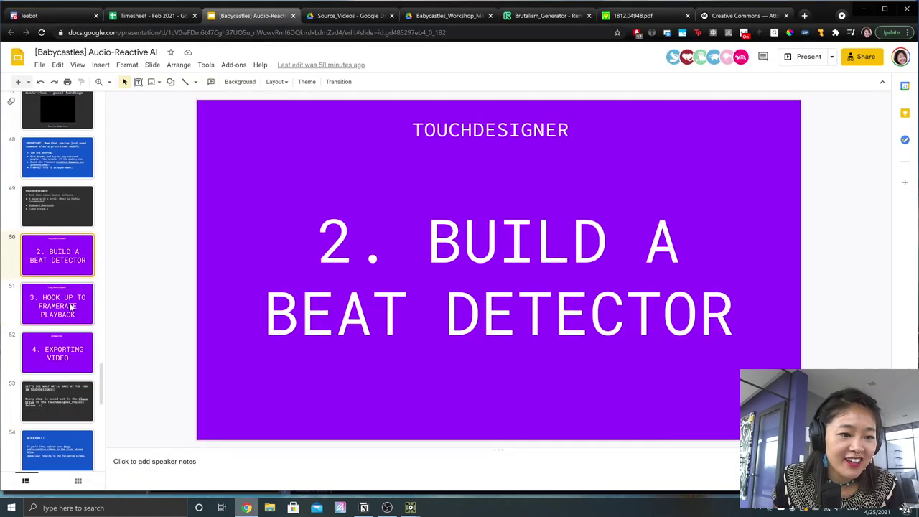
pyautogui.click(70, 307)
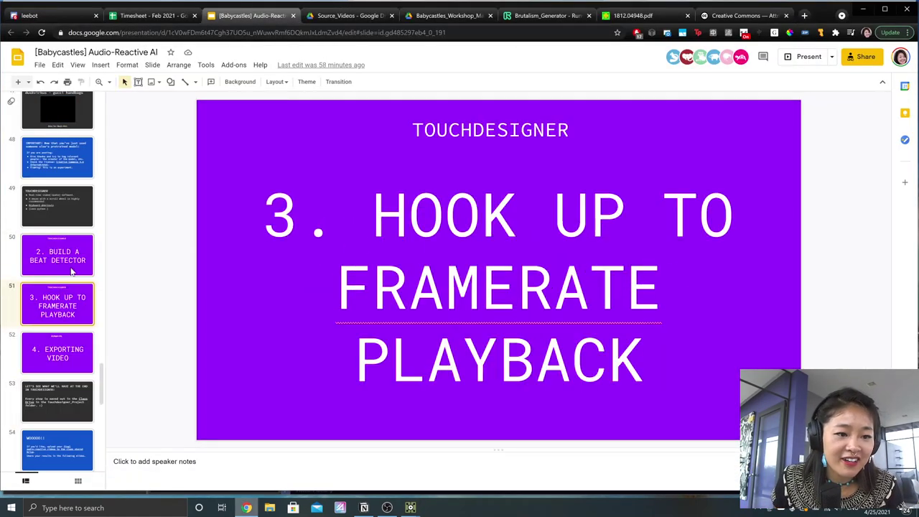
pyautogui.click(63, 359)
pyautogui.click(60, 316)
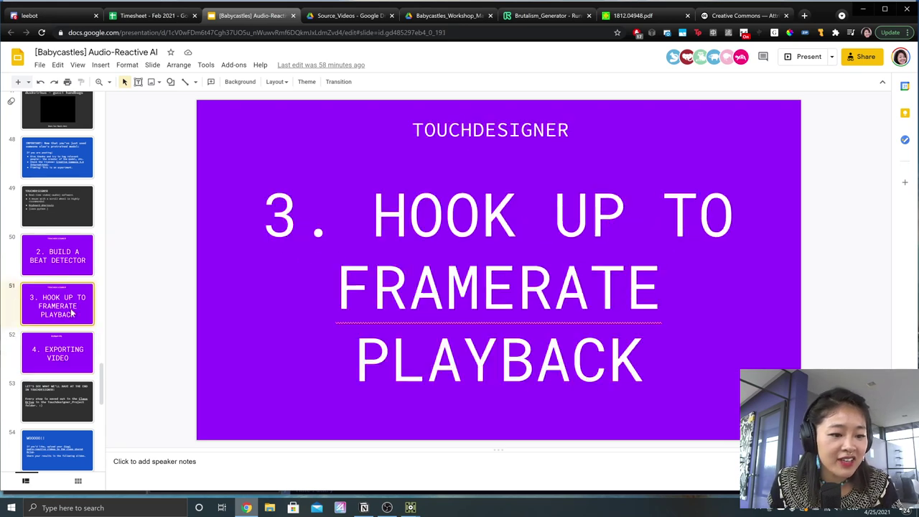
pyautogui.click(63, 352)
pyautogui.click(65, 309)
pyautogui.click(411, 507)
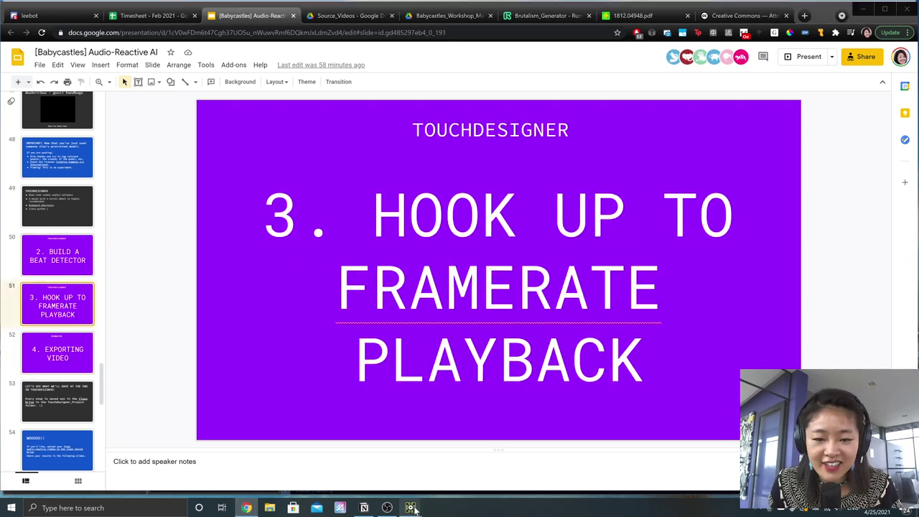
pyautogui.click(452, 466)
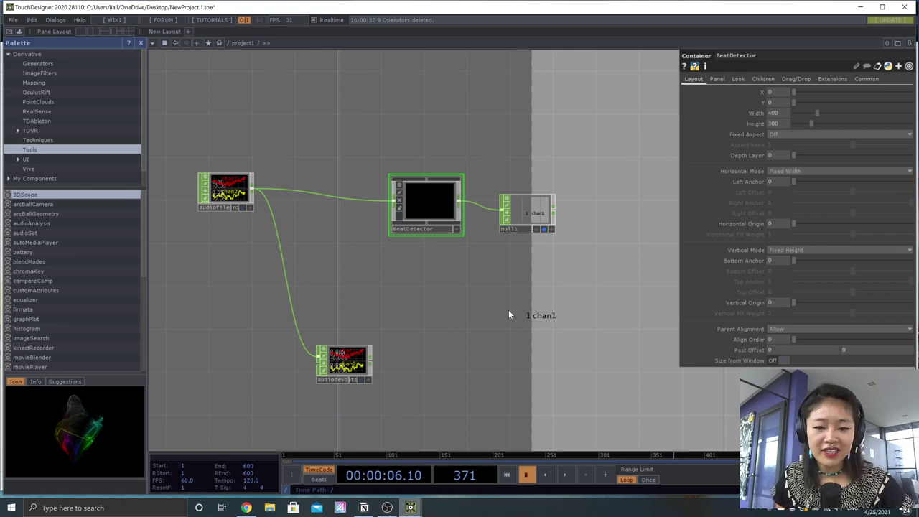
# Step: Create a Movie File In TOP (moviefilein1) in the network below null1
pyautogui.press('Tab')
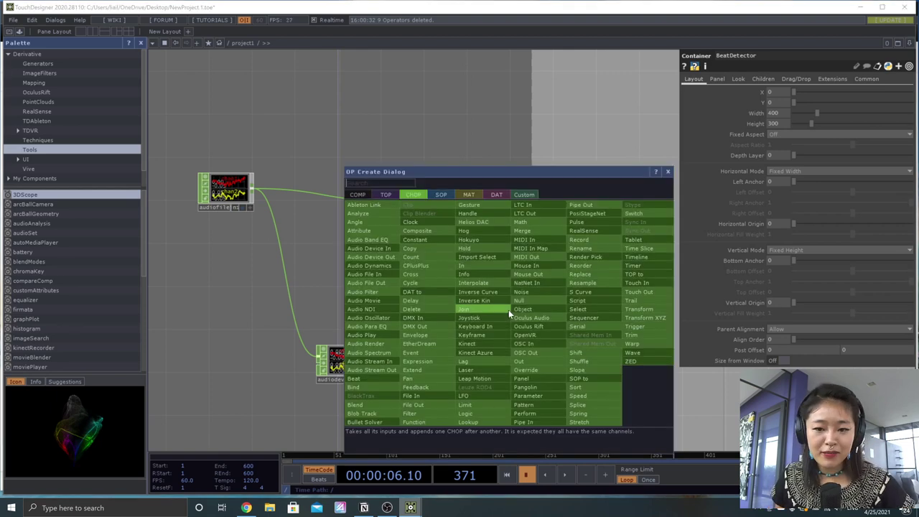
pyautogui.click(386, 194)
pyautogui.write('movie')
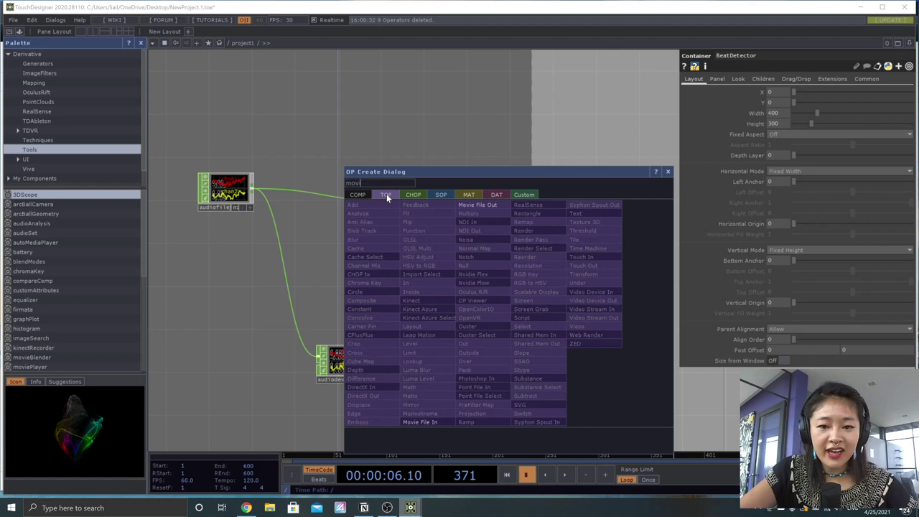
pyautogui.click(423, 422)
pyautogui.click(503, 333)
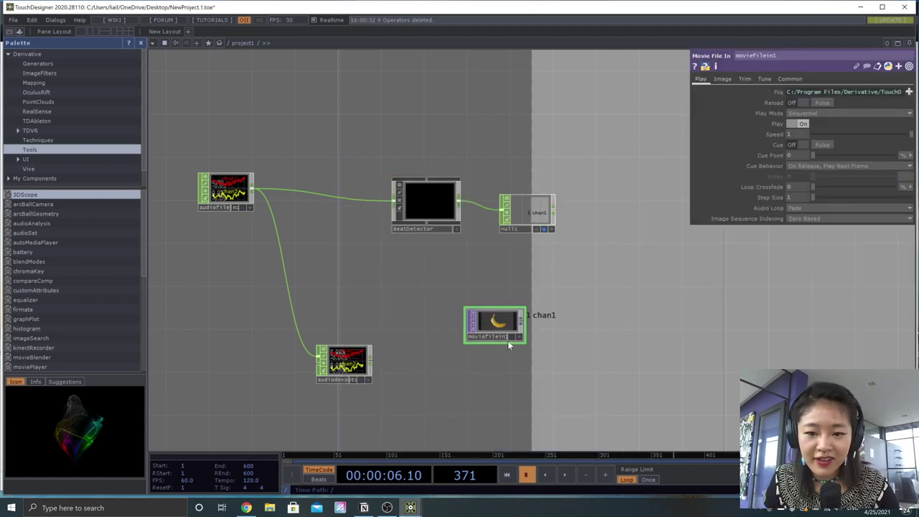
# Step: Load the colorful clouds video from Babycastles_Workshop > Source_Videos into moviefilein1
pyautogui.moveTo(504, 331); pyautogui.dragTo(504, 353)
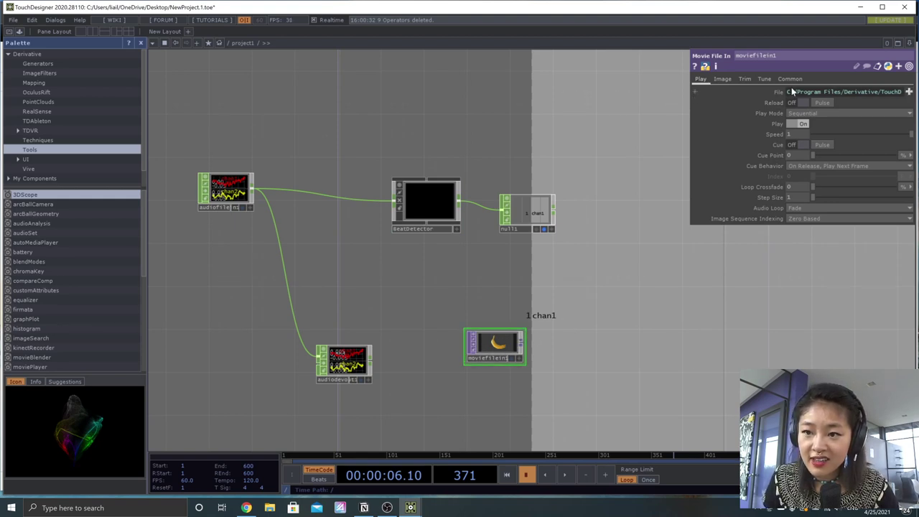
pyautogui.click(909, 92)
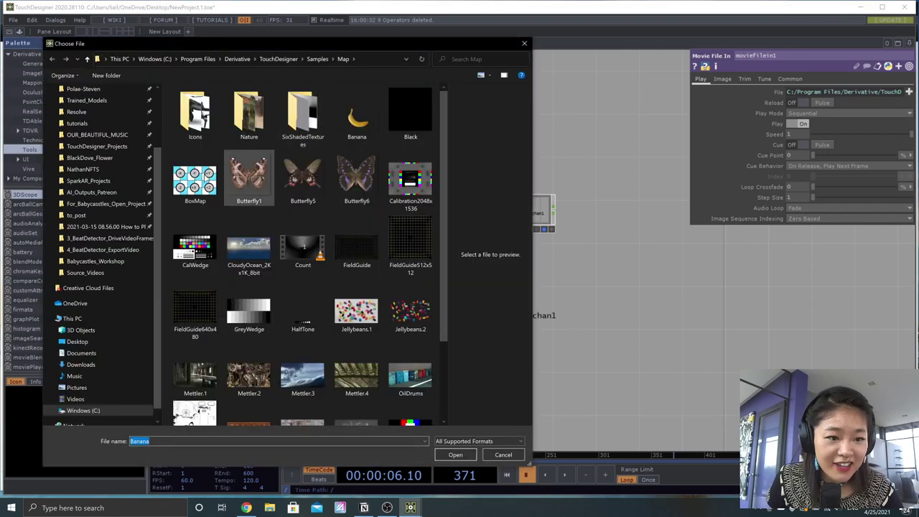
pyautogui.click(93, 261)
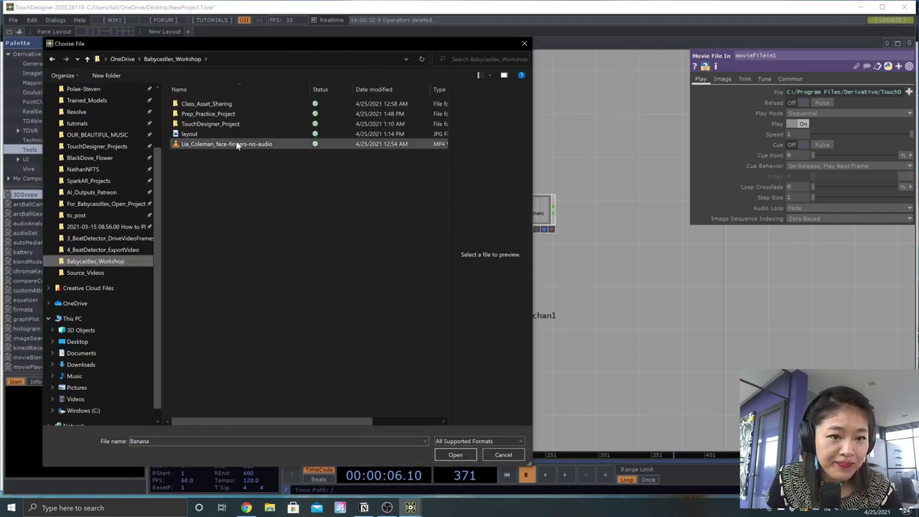
pyautogui.click(85, 273)
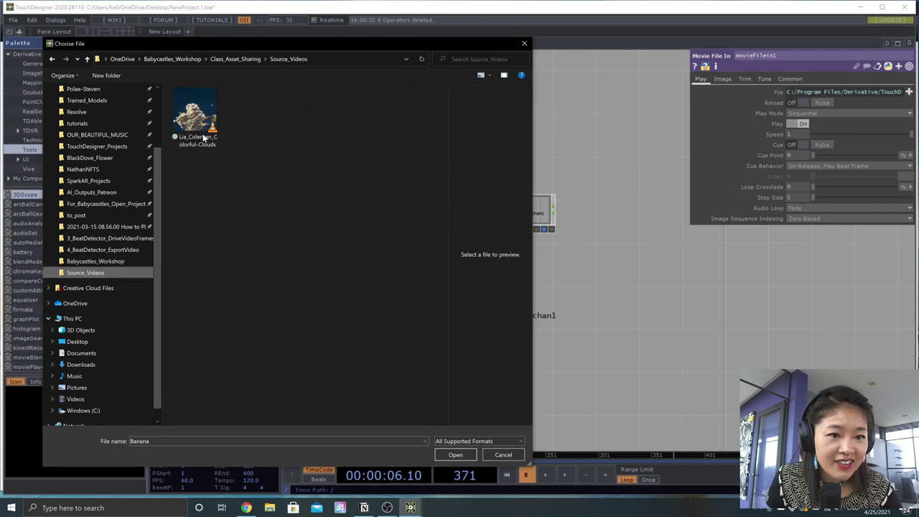
pyautogui.click(196, 114)
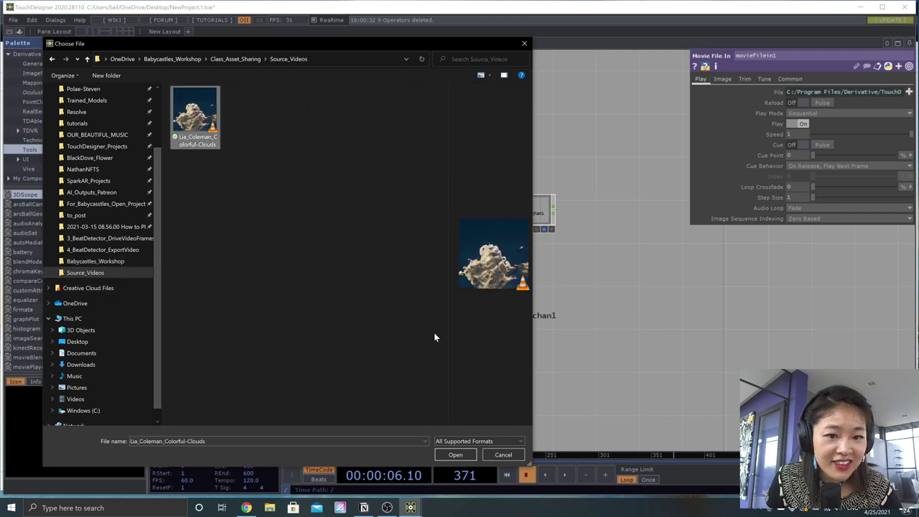
pyautogui.click(457, 455)
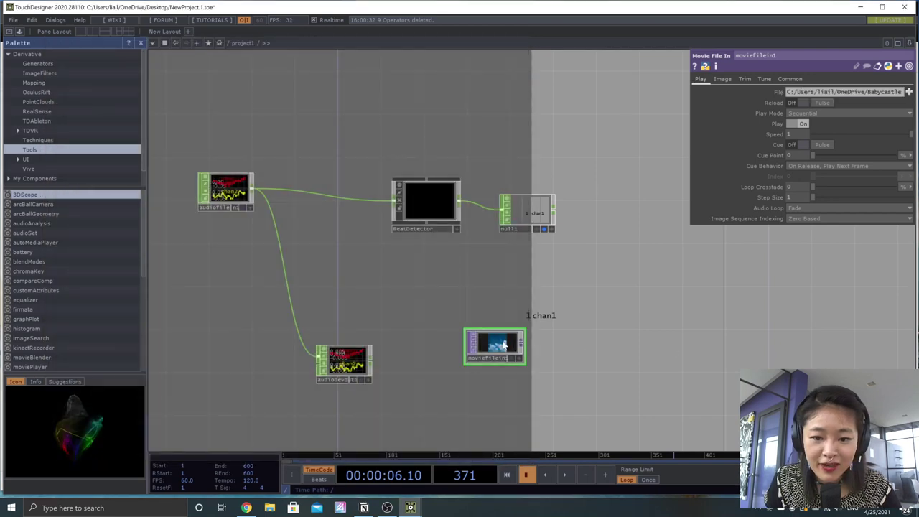
# Step: Drag the clouds video in from a file browser, then delete the resulting duplicate movie node
pyautogui.moveTo(504, 345); pyautogui.dragTo(546, 331)
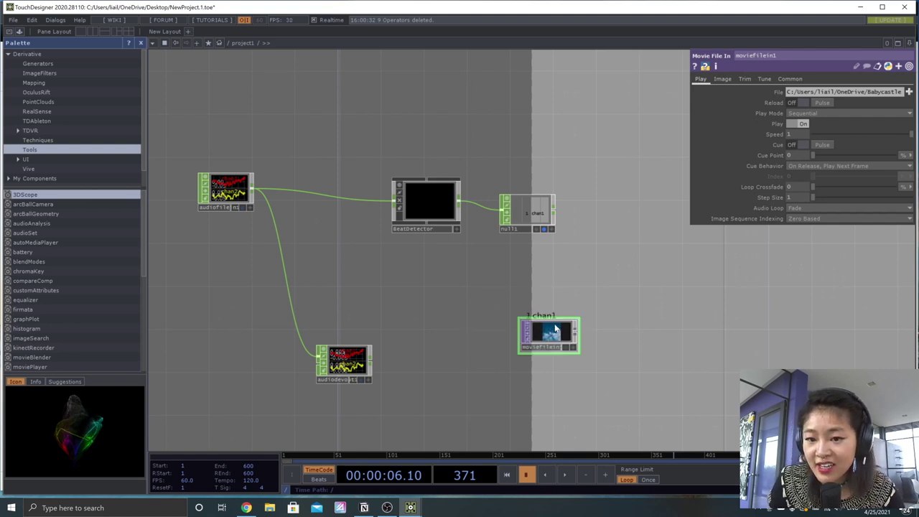
pyautogui.click(908, 92)
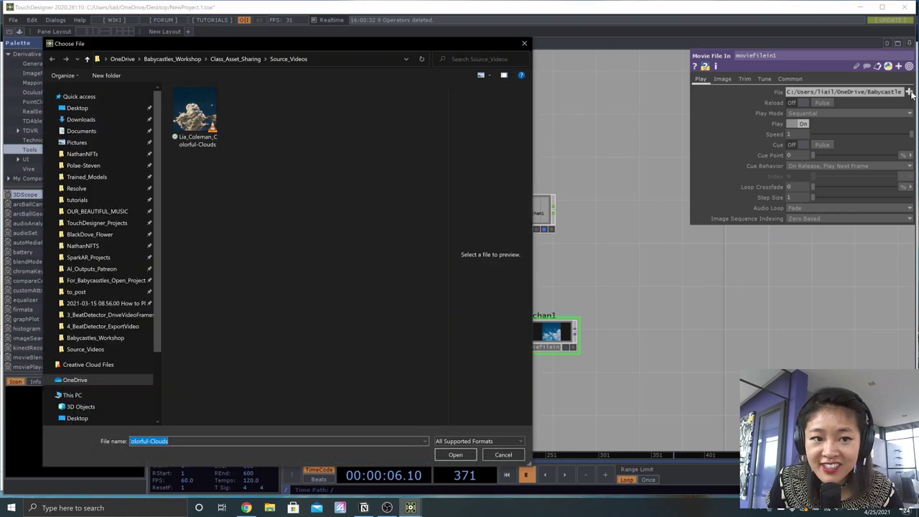
pyautogui.click(518, 456)
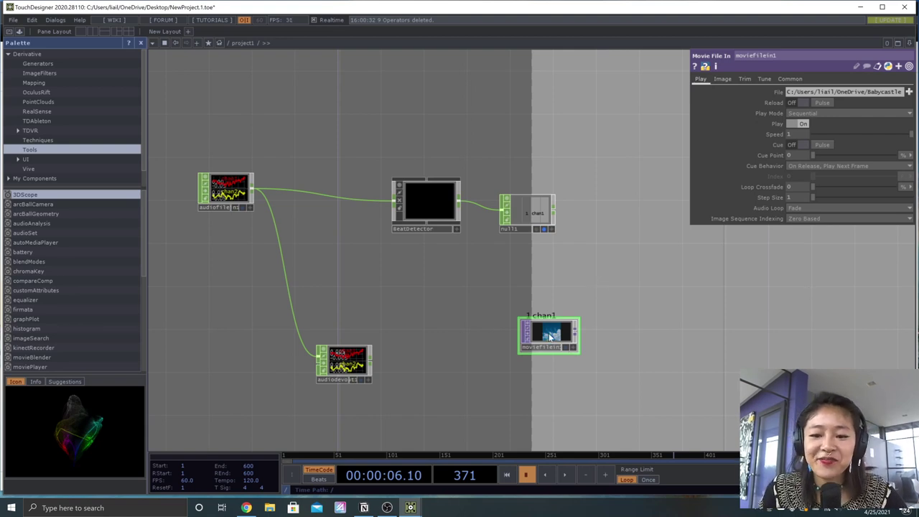
pyautogui.click(269, 507)
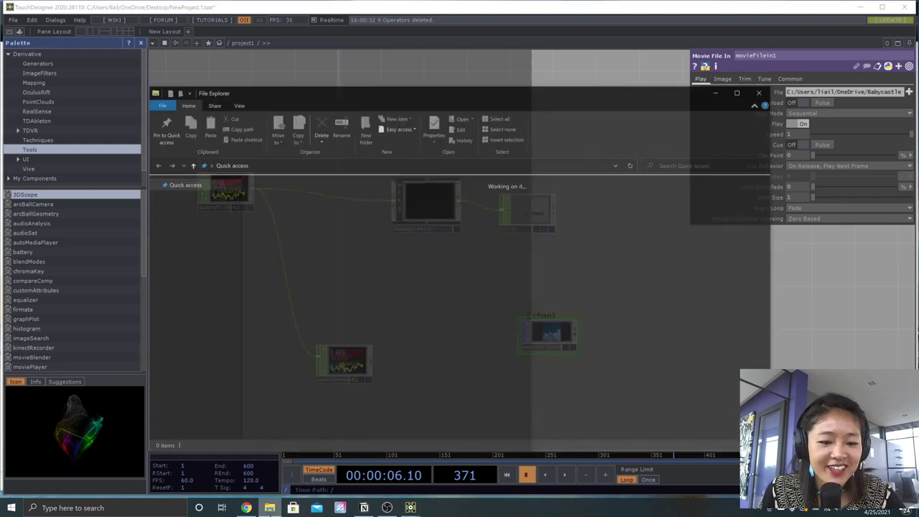
pyautogui.click(403, 400)
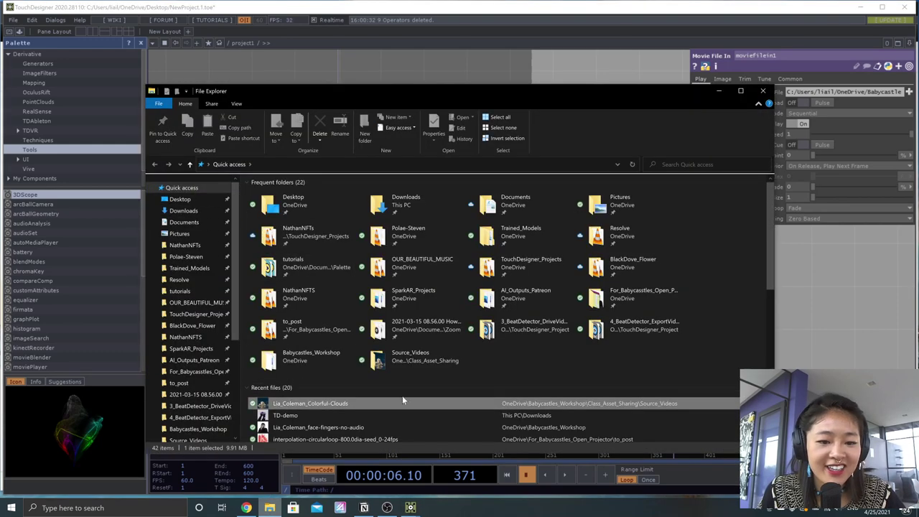
pyautogui.moveTo(402, 400); pyautogui.dragTo(862, 343)
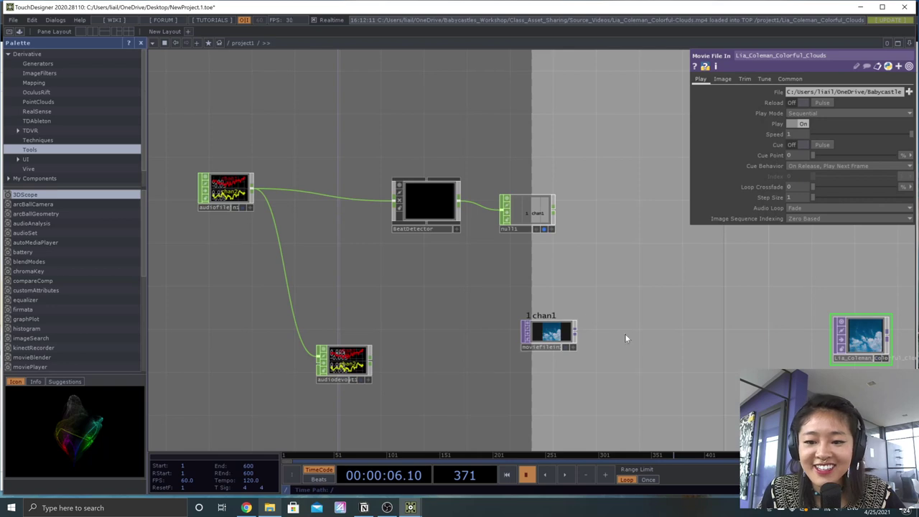
pyautogui.click(624, 335)
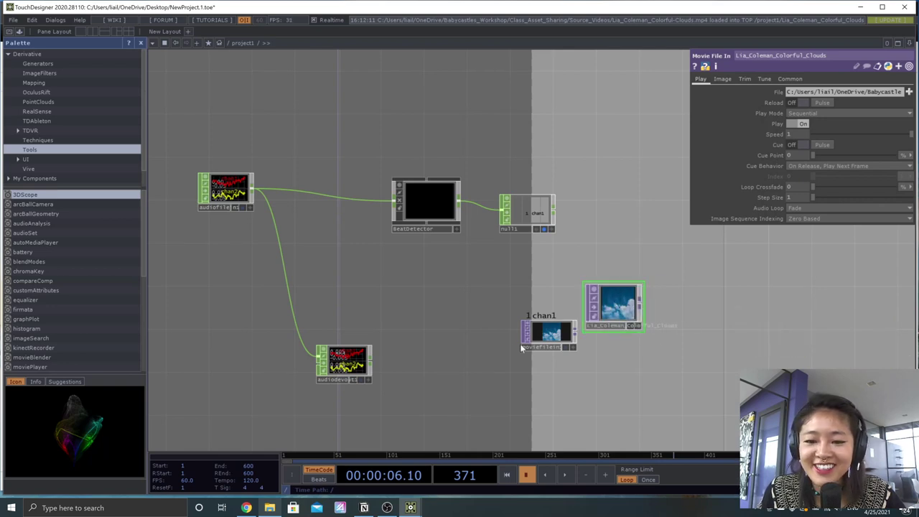
pyautogui.click(523, 347)
pyautogui.click(615, 309)
pyautogui.press('Delete')
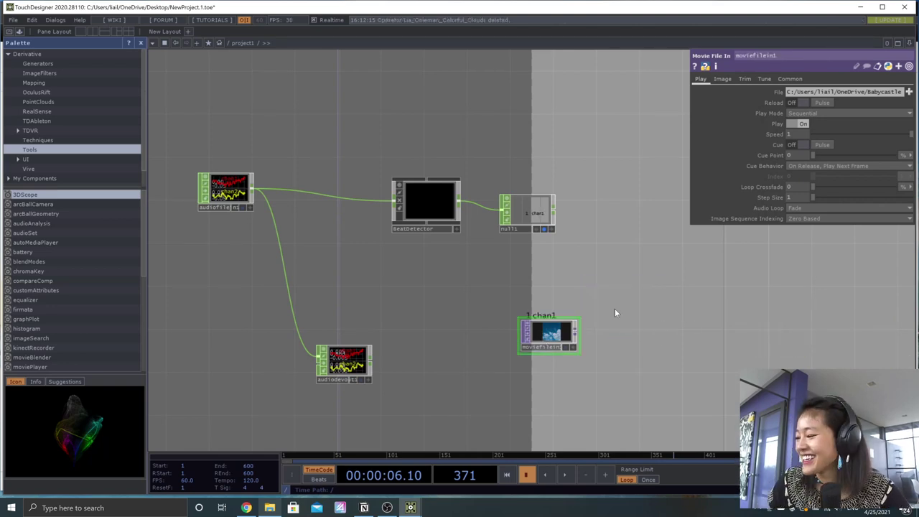
# Step: Save the project and reposition moviefilein1 under the 1 chan1 label
pyautogui.hotkey('ctrl', 's')
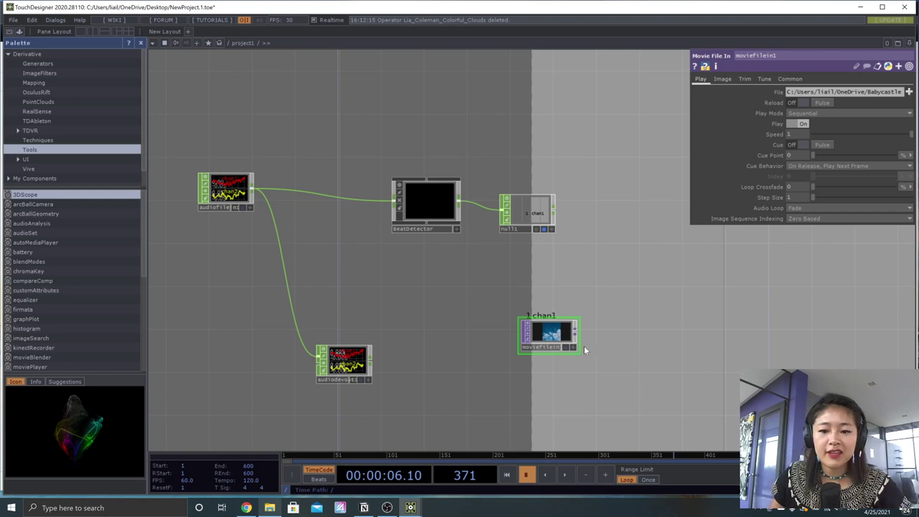
pyautogui.moveTo(572, 343); pyautogui.dragTo(528, 378)
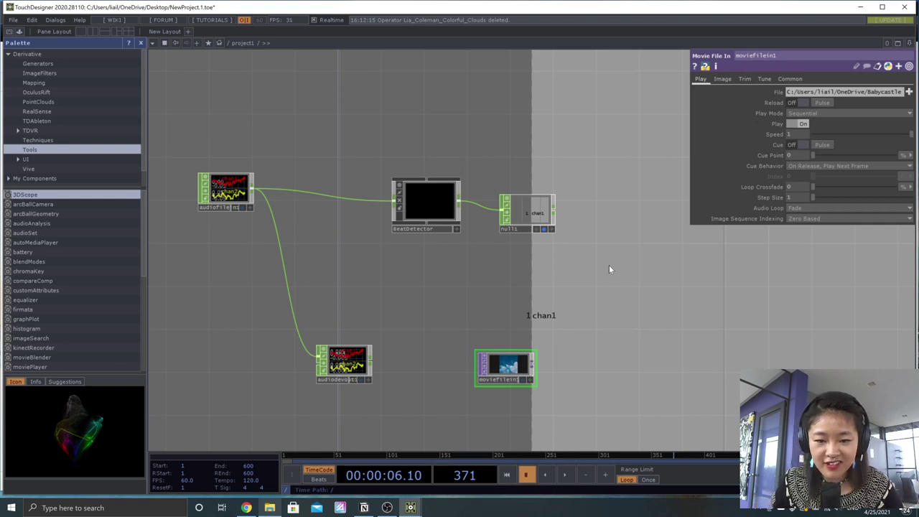
pyautogui.moveTo(507, 367); pyautogui.dragTo(518, 346)
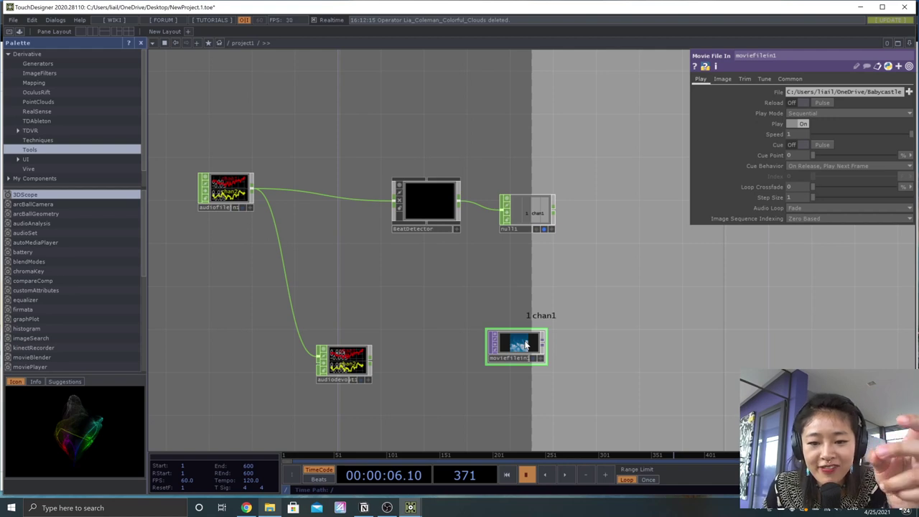
# Step: Turn on Cue for moviefilein1 with cue point units in seconds, and hide null1's background display
pyautogui.click(799, 143)
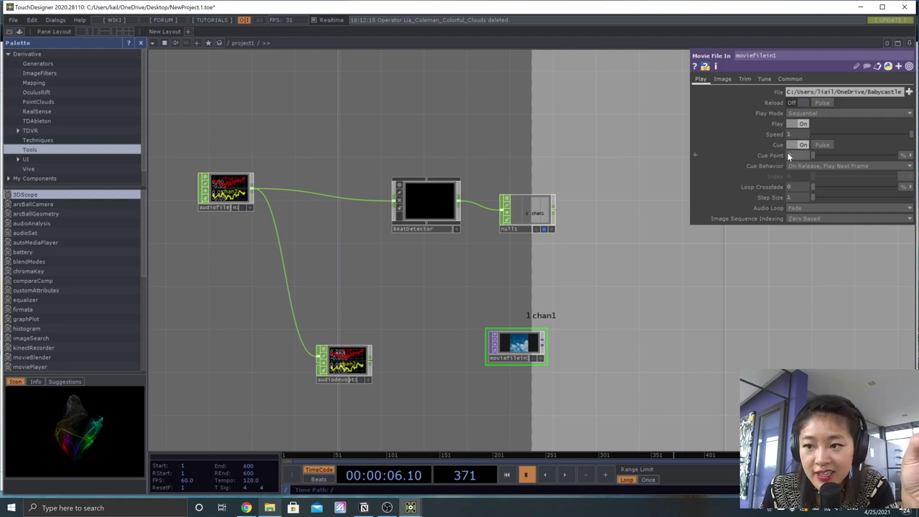
pyautogui.click(904, 157)
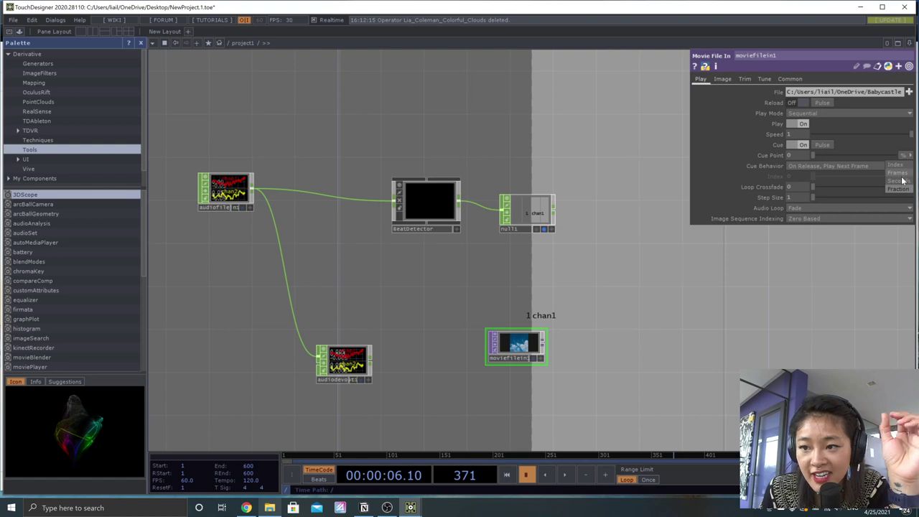
pyautogui.click(902, 181)
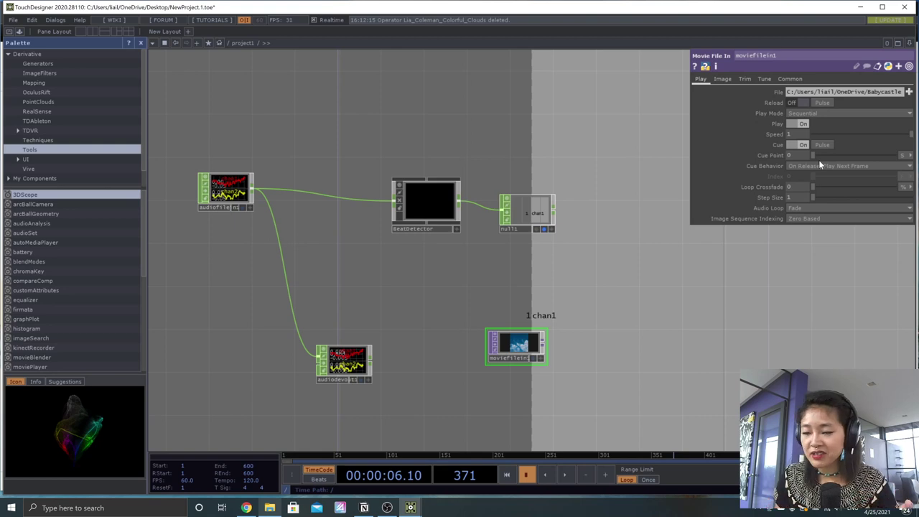
pyautogui.click(543, 229)
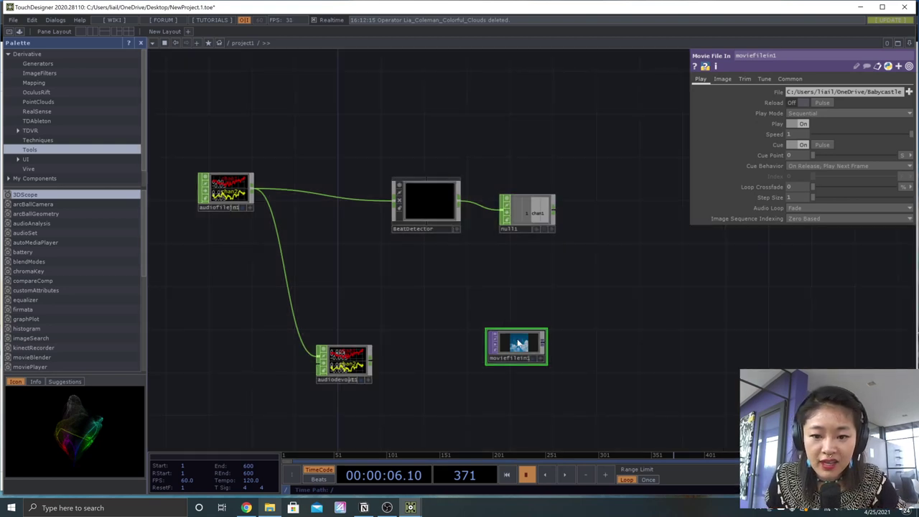
# Step: Make the cloud movie the network background and preview it with timeline playback
pyautogui.moveTo(520, 345); pyautogui.dragTo(542, 333)
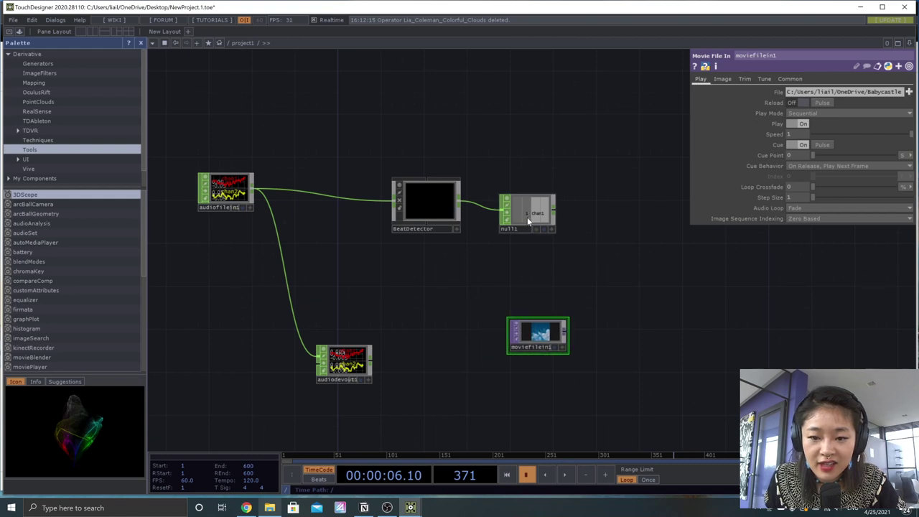
pyautogui.scroll(3, 555, 346)
pyautogui.click(571, 350)
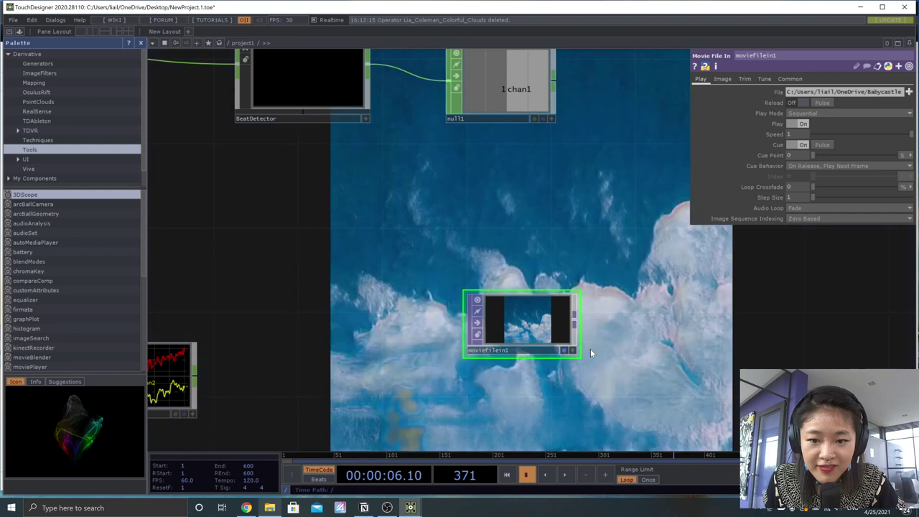
pyautogui.scroll(-4, 546, 315)
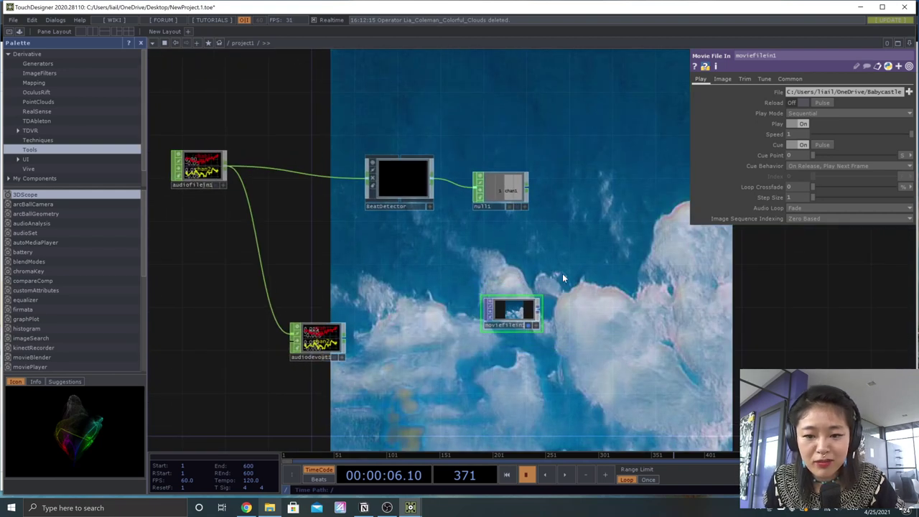
pyautogui.press('space')
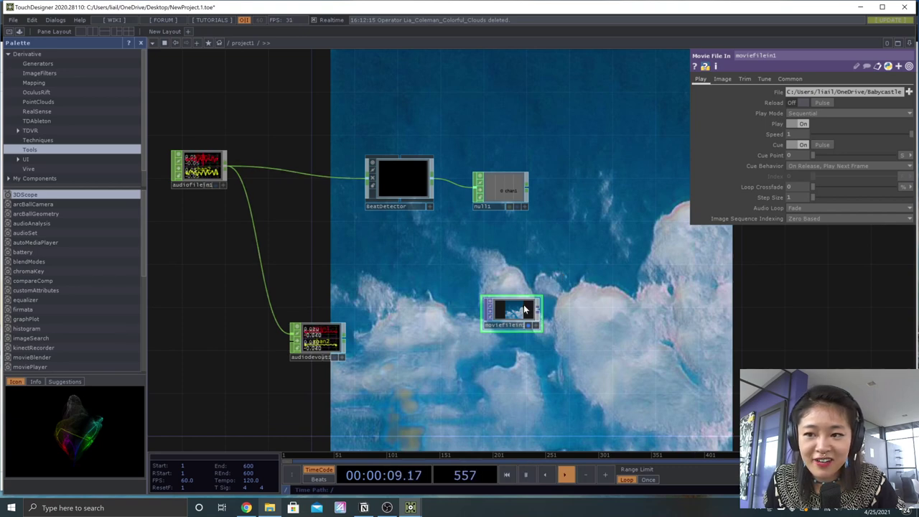
pyautogui.press('space')
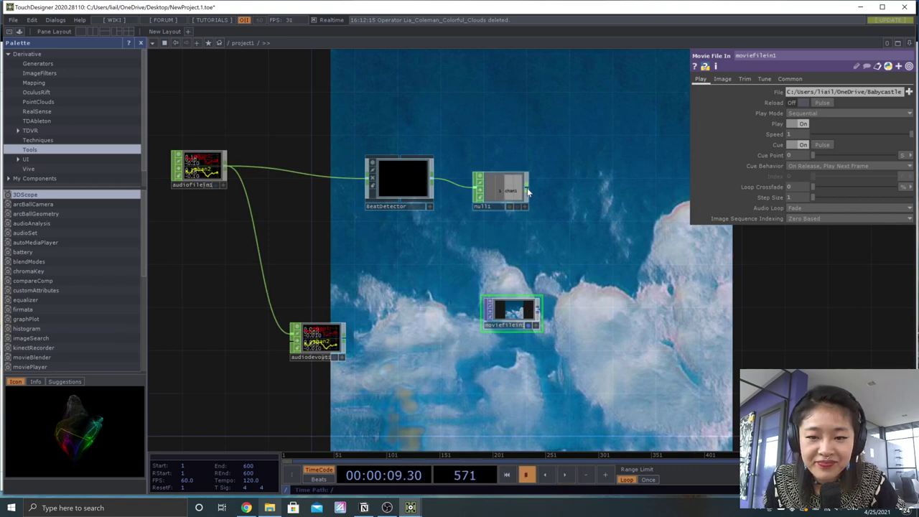
# Step: Enlarge null1, nudge the movie node, and drag moviefilein1's Cue Point to about 0.2
pyautogui.moveTo(513, 232); pyautogui.dragTo(509, 200)
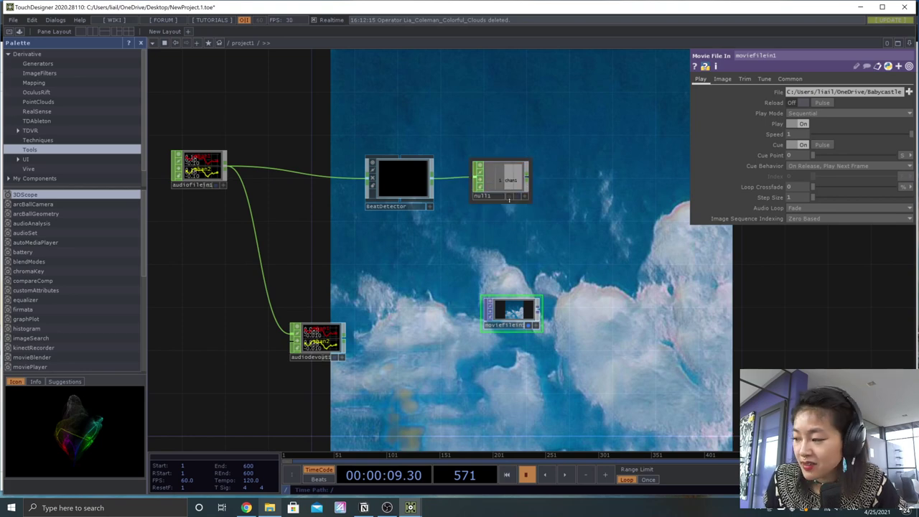
pyautogui.moveTo(511, 310); pyautogui.dragTo(521, 311)
pyautogui.click(492, 178)
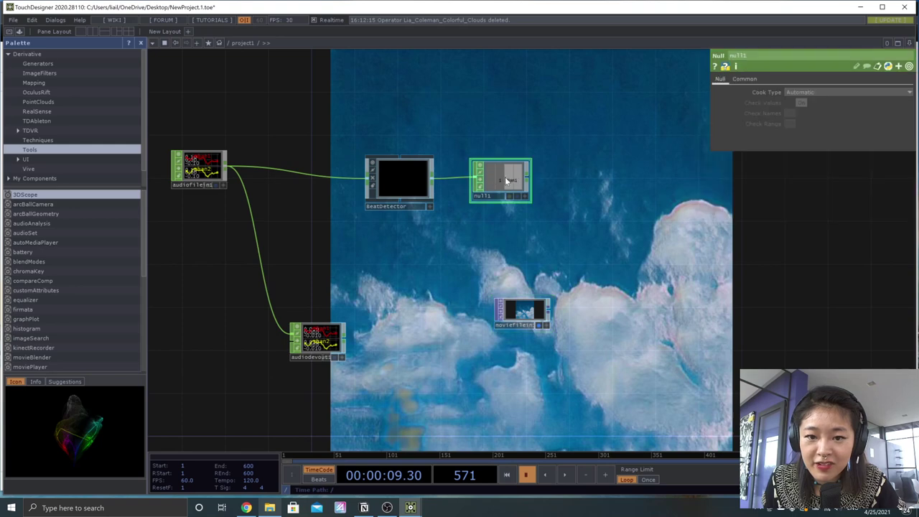
pyautogui.press('space')
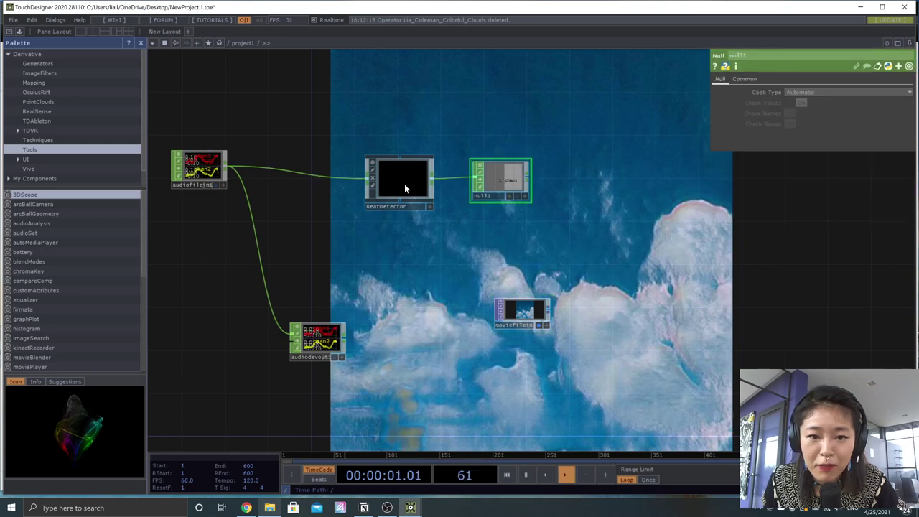
pyautogui.click(523, 310)
pyautogui.press('space')
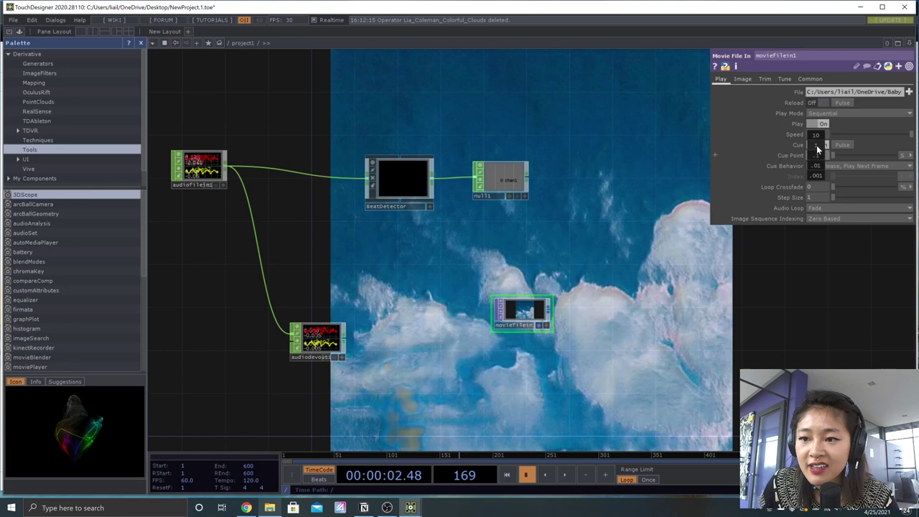
pyautogui.moveTo(816, 145); pyautogui.dragTo(816, 145, button='middle')
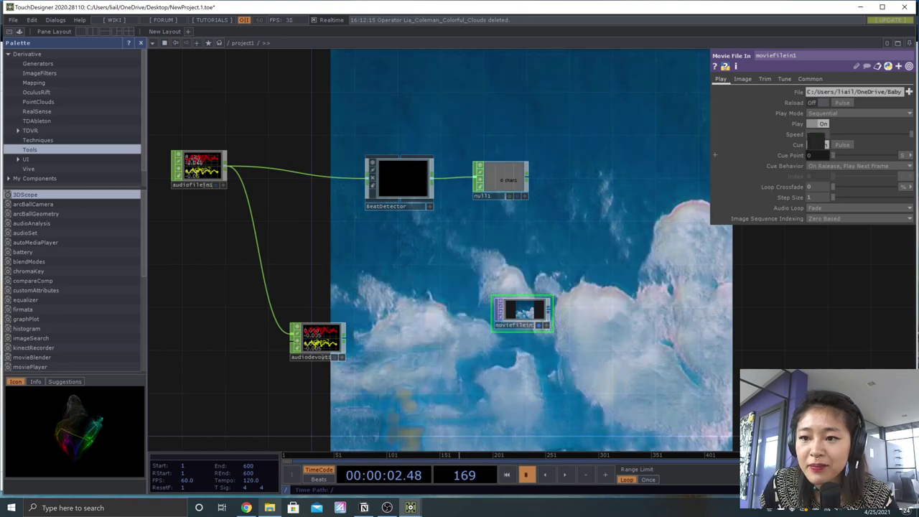
pyautogui.moveTo(813, 160)
pyautogui.mouseDown(button='middle')
pyautogui.moveTo(831, 158)
pyautogui.moveTo(816, 142)
pyautogui.mouseUp(button='middle')
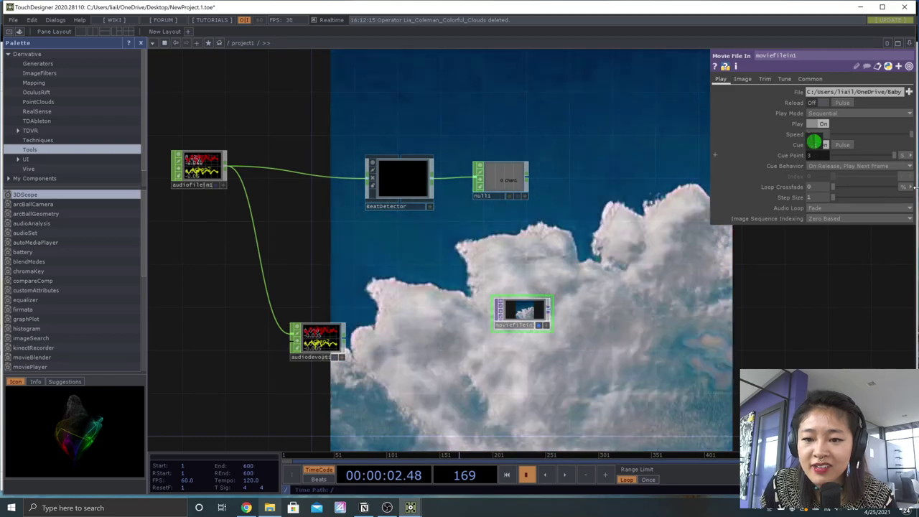
# Step: Reset moviefilein1's Cue Point to 0 and move null1 and the movie node to the right
pyautogui.moveTo(813, 142); pyautogui.dragTo(821, 143)
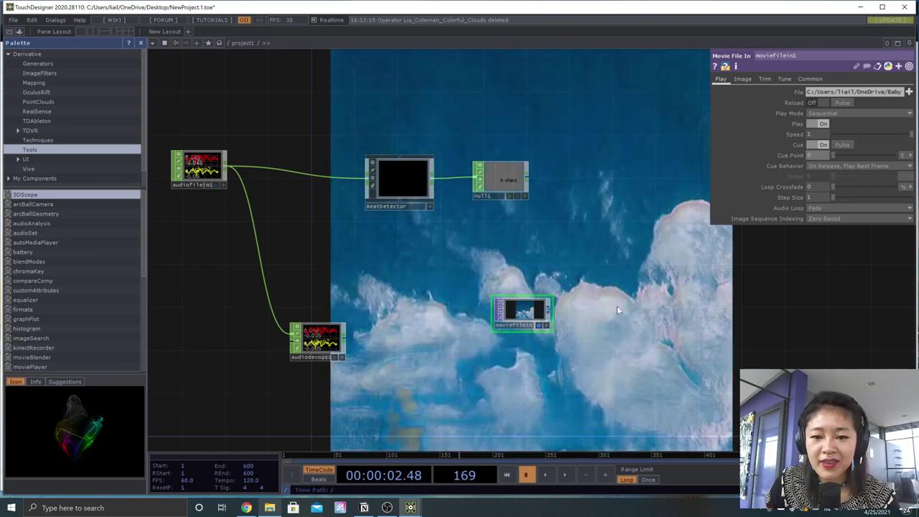
pyautogui.moveTo(520, 315)
pyautogui.mouseDown()
pyautogui.moveTo(503, 327)
pyautogui.moveTo(520, 325)
pyautogui.mouseUp()
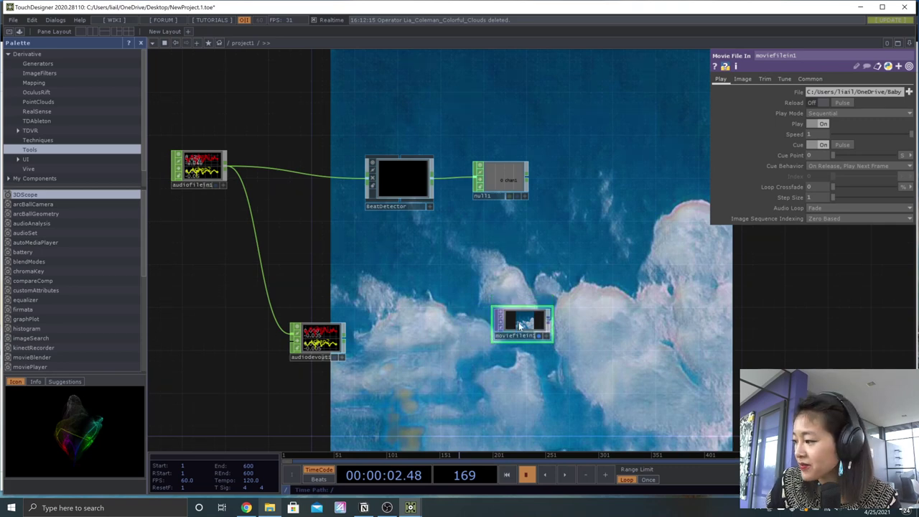
pyautogui.click(507, 181)
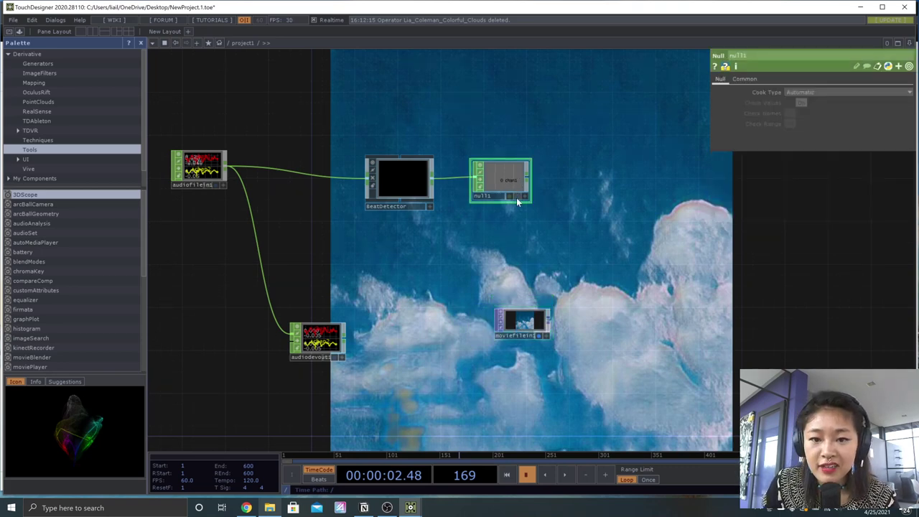
pyautogui.moveTo(503, 183); pyautogui.dragTo(641, 194)
pyautogui.moveTo(525, 307); pyautogui.dragTo(676, 299)
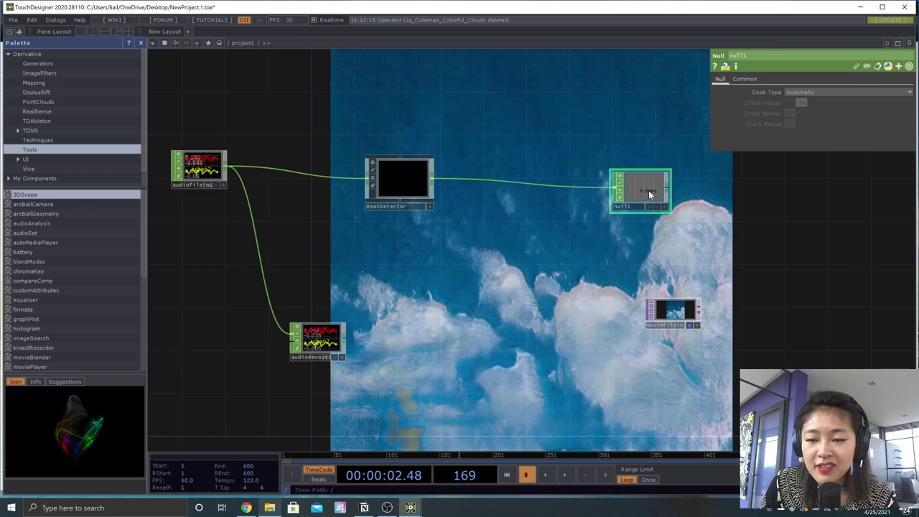
pyautogui.moveTo(656, 207); pyautogui.dragTo(645, 197)
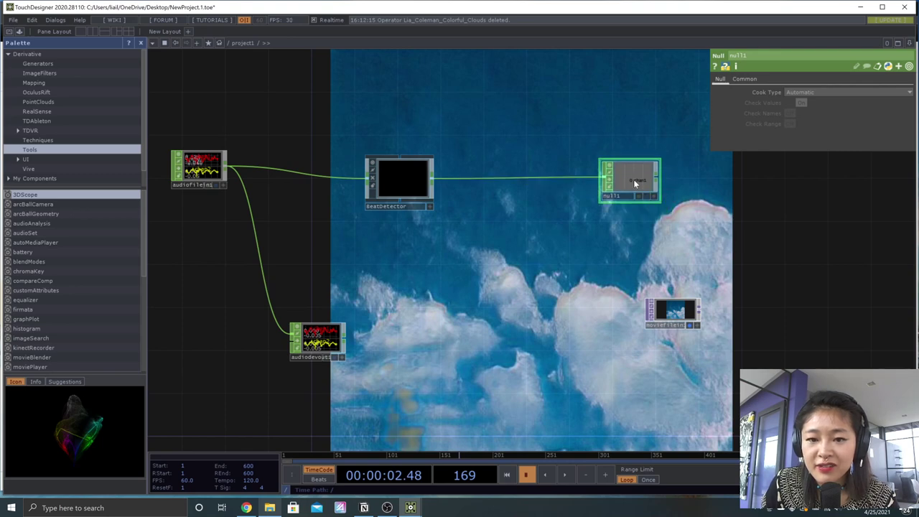
# Step: Turn on null1's Viewer Active toggle so its chan1 value is shown
pyautogui.scroll(5, 634, 184)
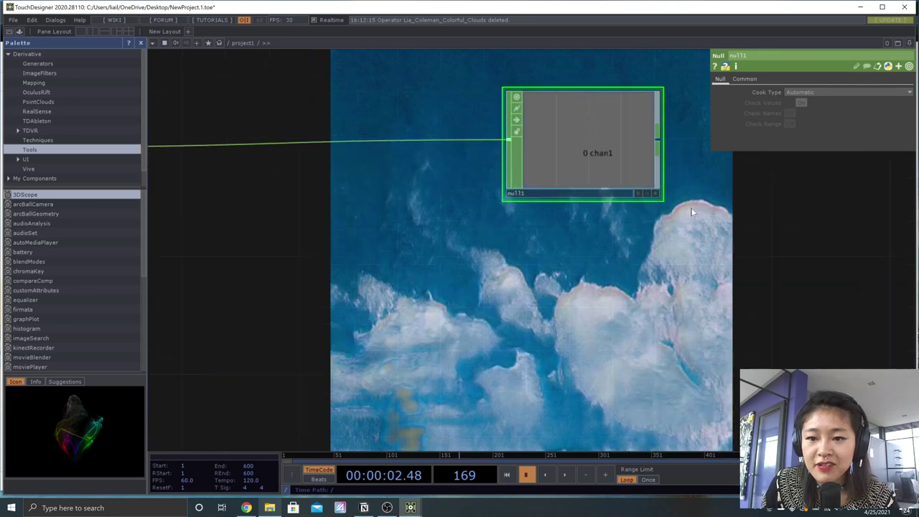
pyautogui.scroll(-2, 680, 214)
pyautogui.scroll(-2, 681, 213)
pyautogui.click(631, 350)
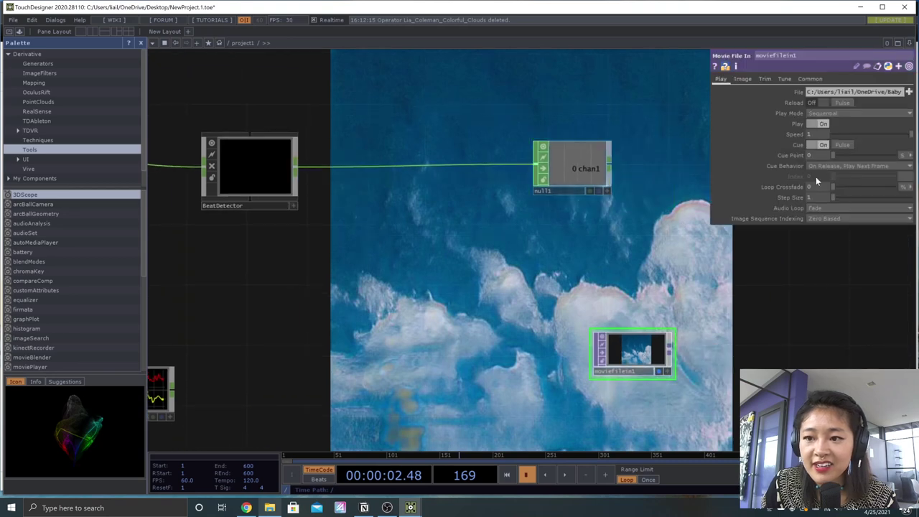
pyautogui.click(591, 176)
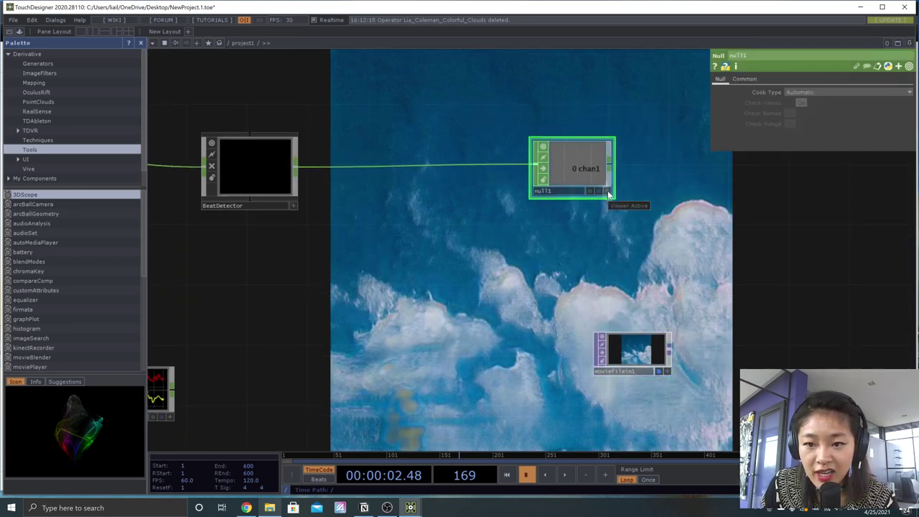
pyautogui.click(607, 191)
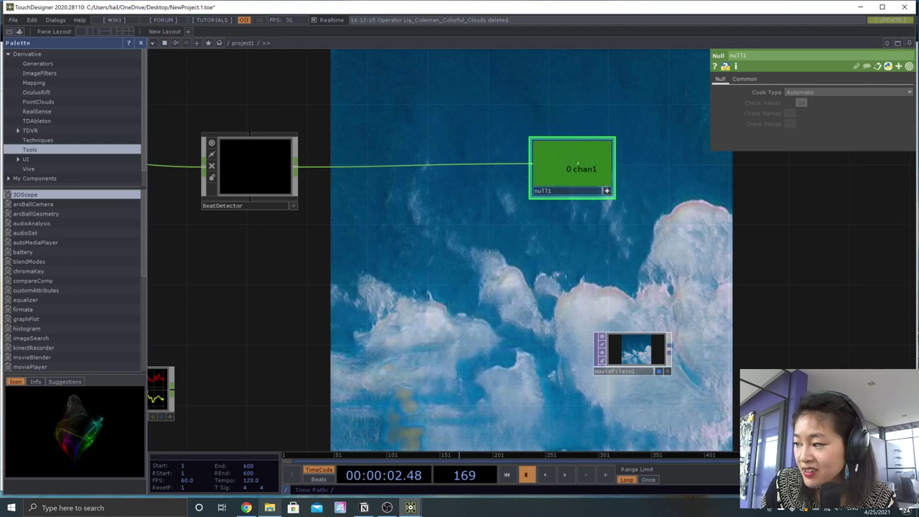
# Step: Export null1's chan1 onto moviefilein1's Cue Point as a reference
pyautogui.moveTo(577, 163); pyautogui.dragTo(645, 355)
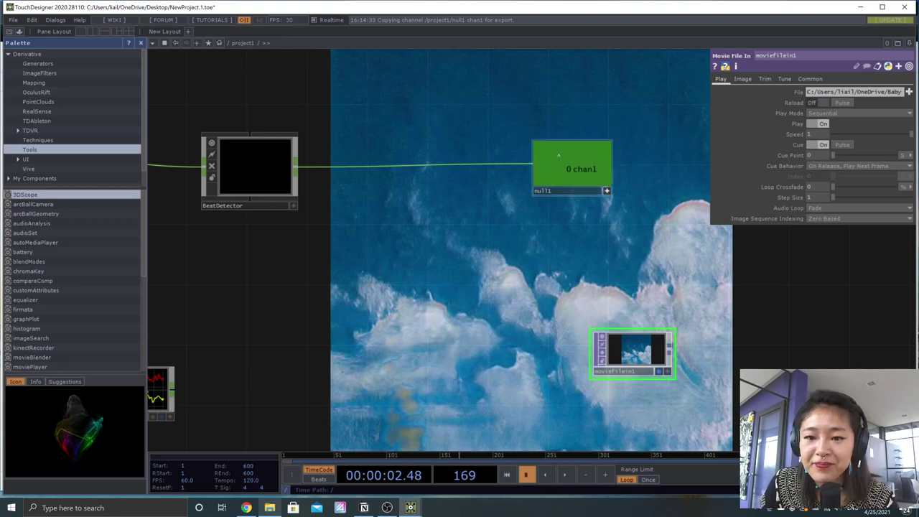
pyautogui.click(609, 191)
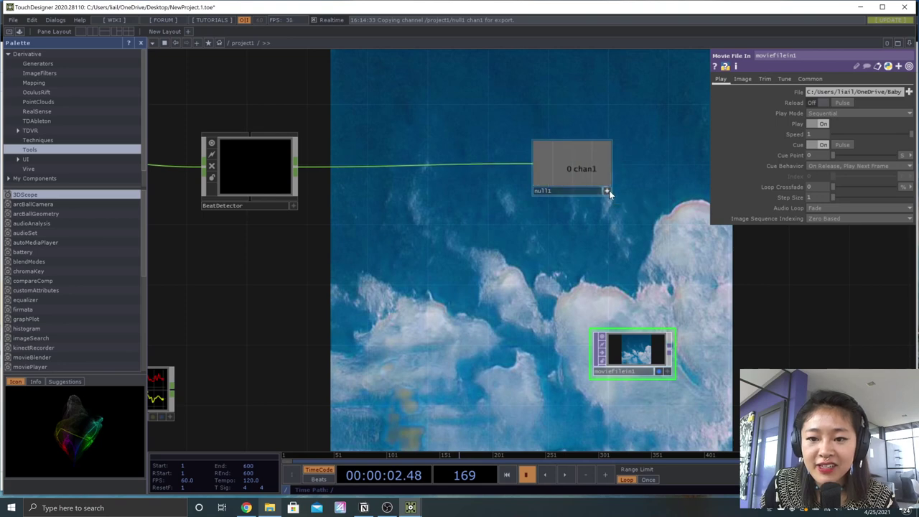
pyautogui.click(574, 158)
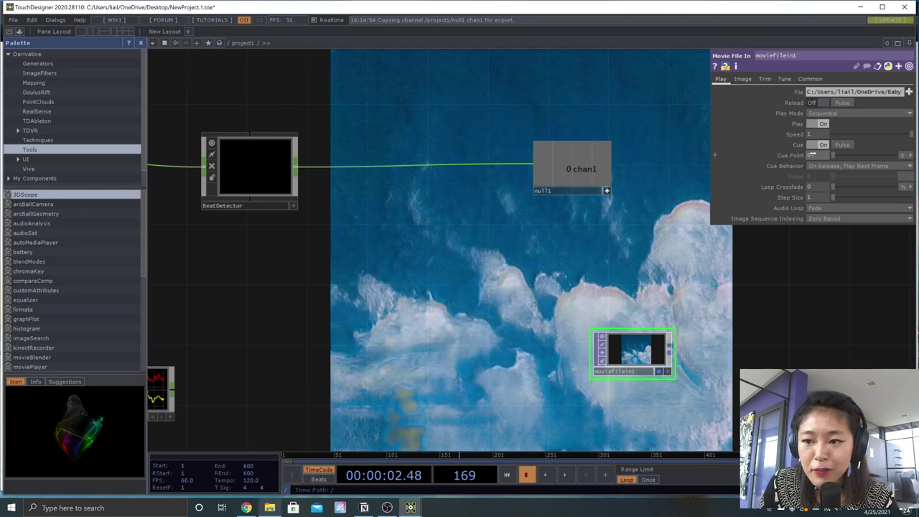
pyautogui.moveTo(811, 155); pyautogui.dragTo(815, 155)
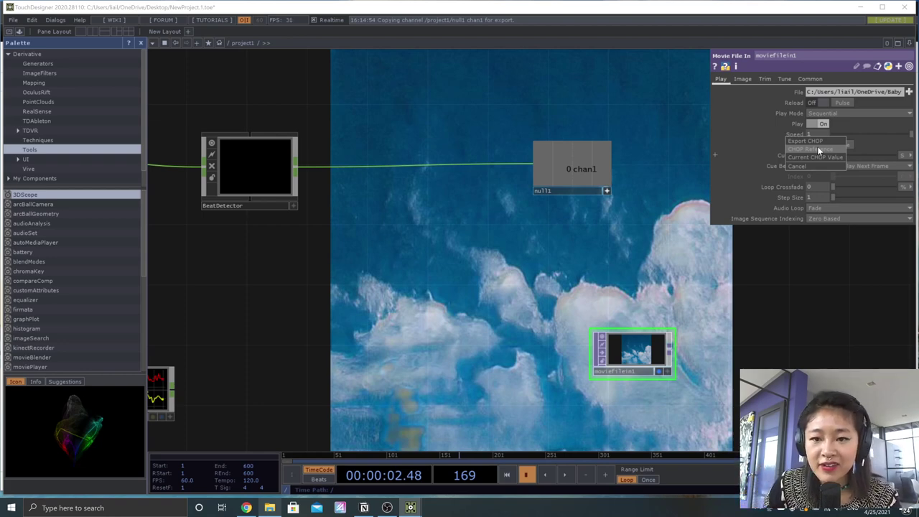
pyautogui.click(817, 149)
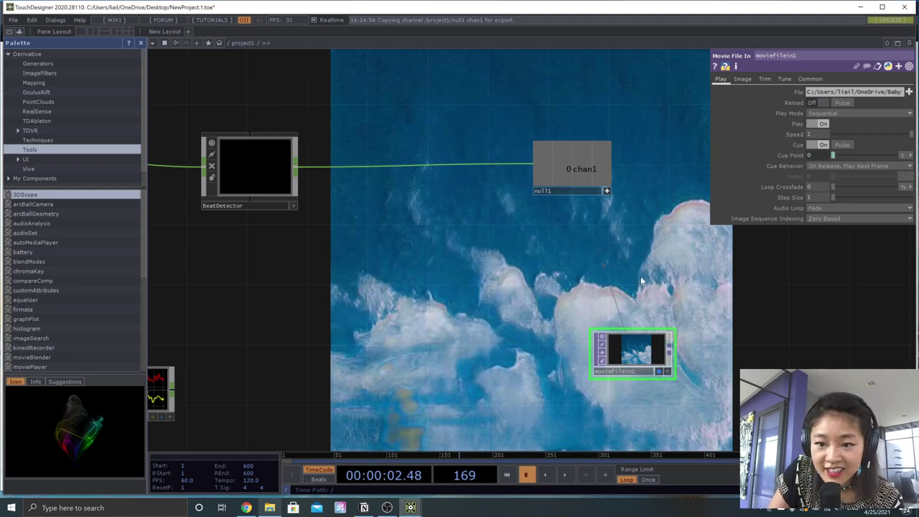
# Step: Play and pause the timeline to test the beat-driven cue, then select null1
pyautogui.press('space')
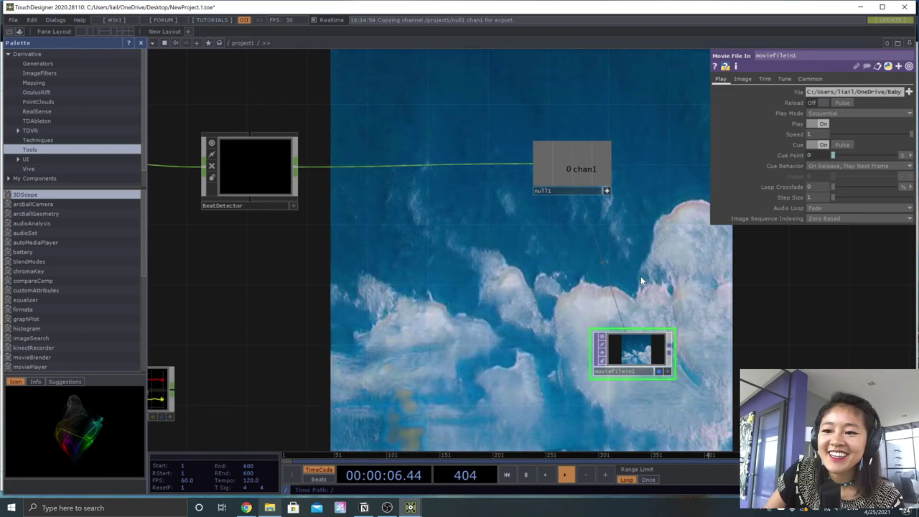
pyautogui.press('space')
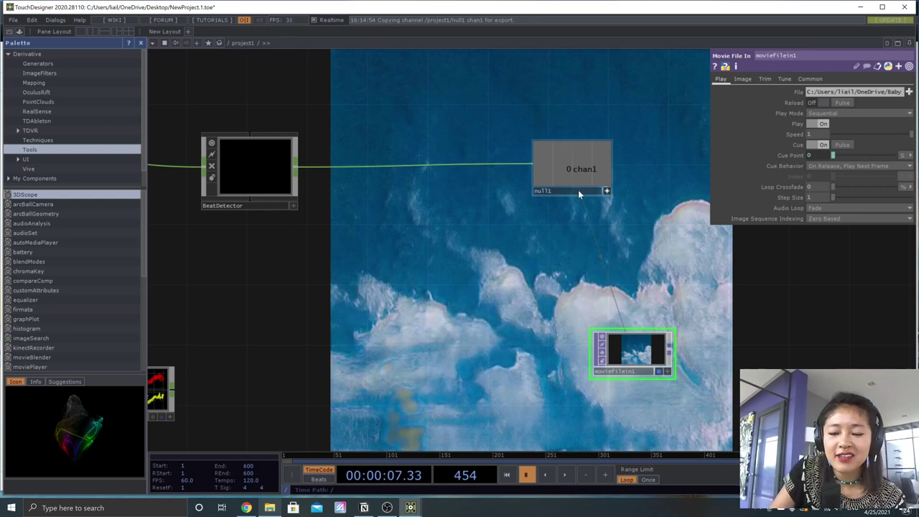
pyautogui.press('space')
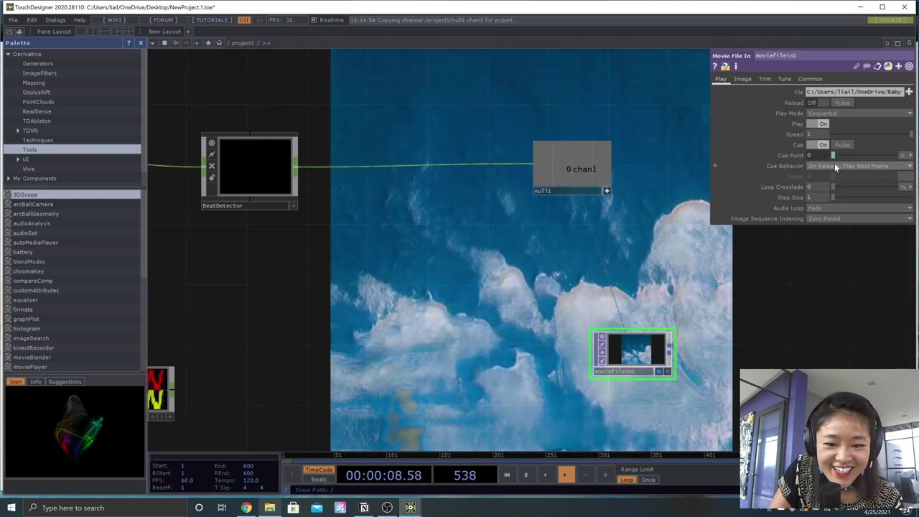
pyautogui.press('space')
pyautogui.click(595, 173)
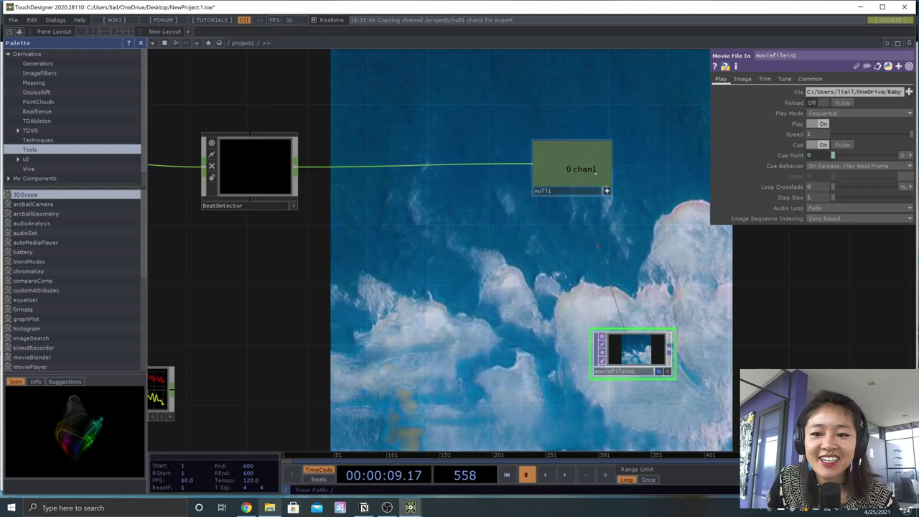
pyautogui.moveTo(573, 168); pyautogui.dragTo(633, 171)
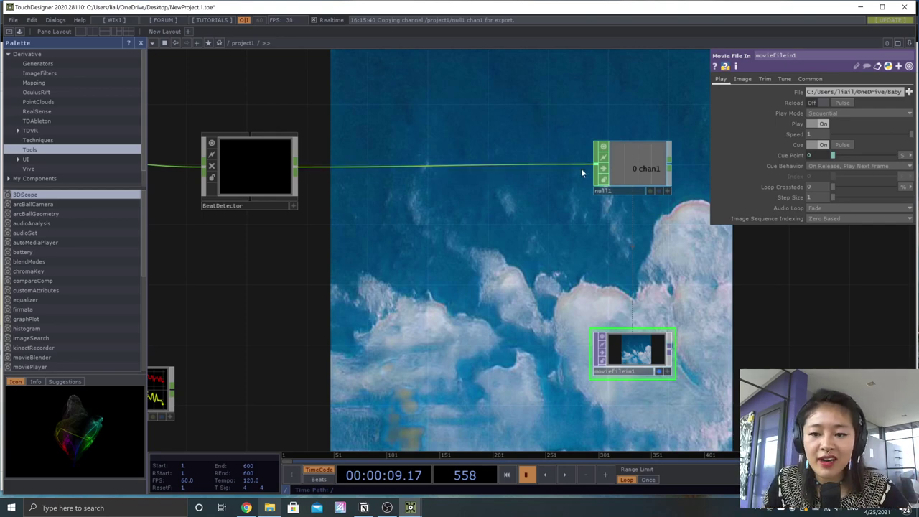
pyautogui.moveTo(521, 214); pyautogui.dragTo(378, 225)
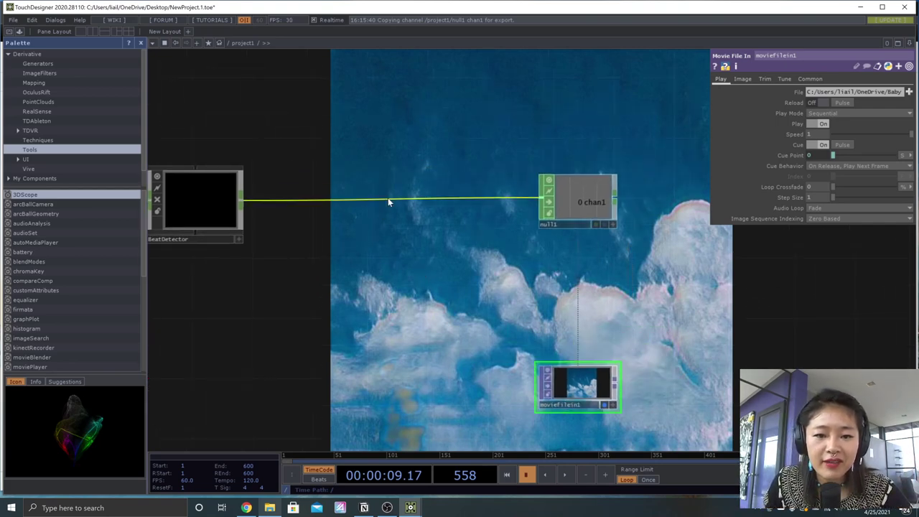
pyautogui.scroll(-3, 311, 255)
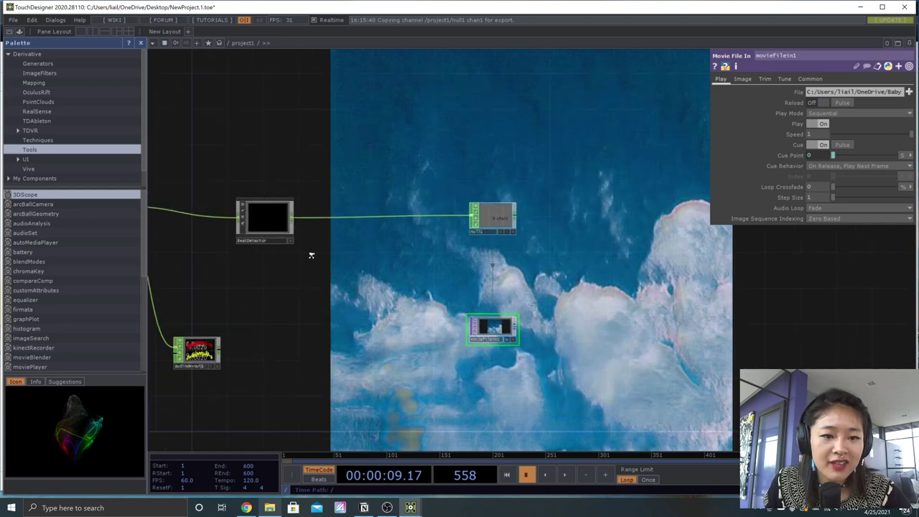
pyautogui.scroll(-1, 311, 255)
pyautogui.click(273, 229)
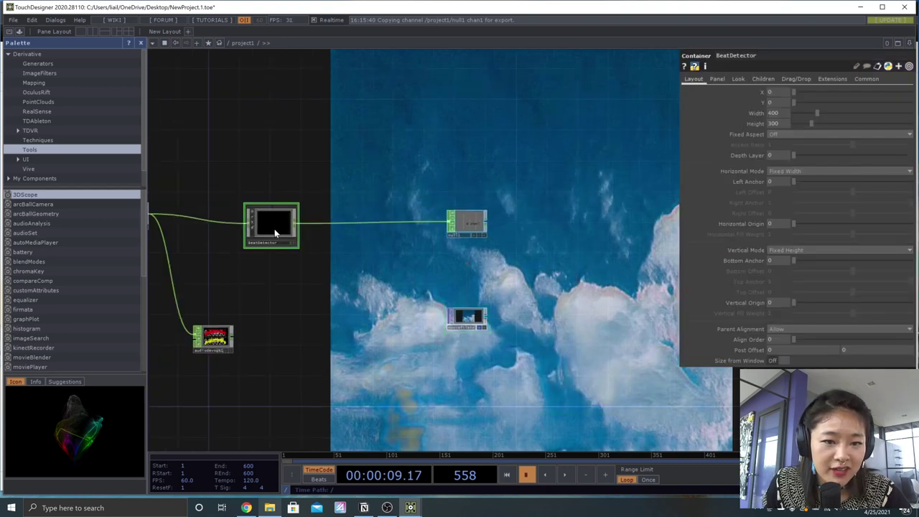
pyautogui.click(469, 223)
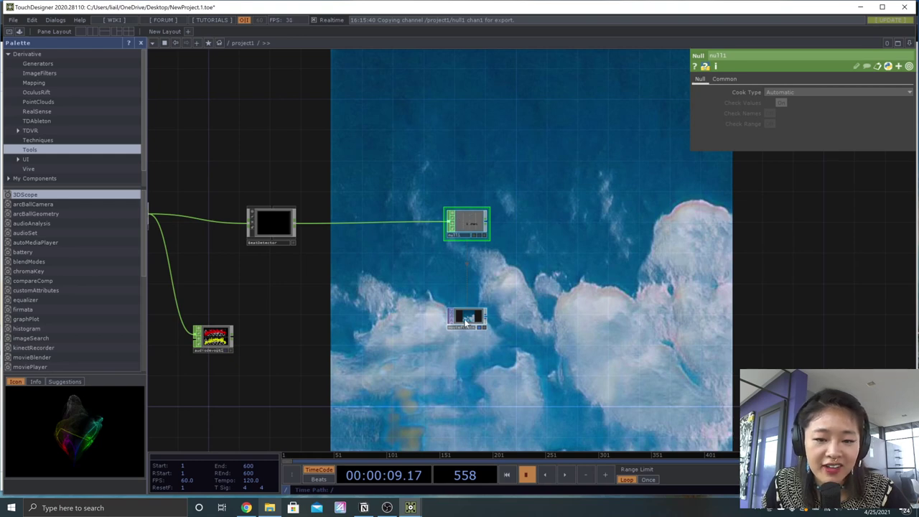
pyautogui.moveTo(342, 251); pyautogui.dragTo(333, 252, button='middle')
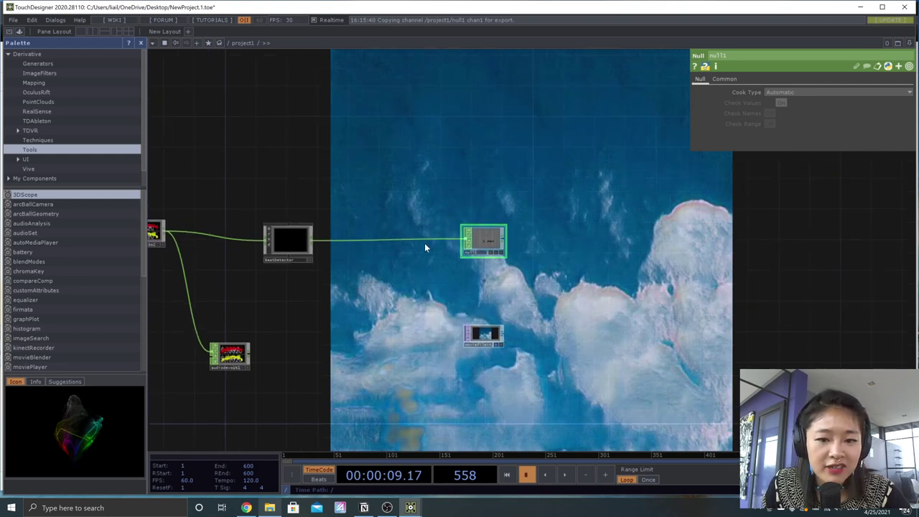
pyautogui.scroll(2, 379, 253)
pyautogui.rightClick(380, 229)
pyautogui.click(400, 226)
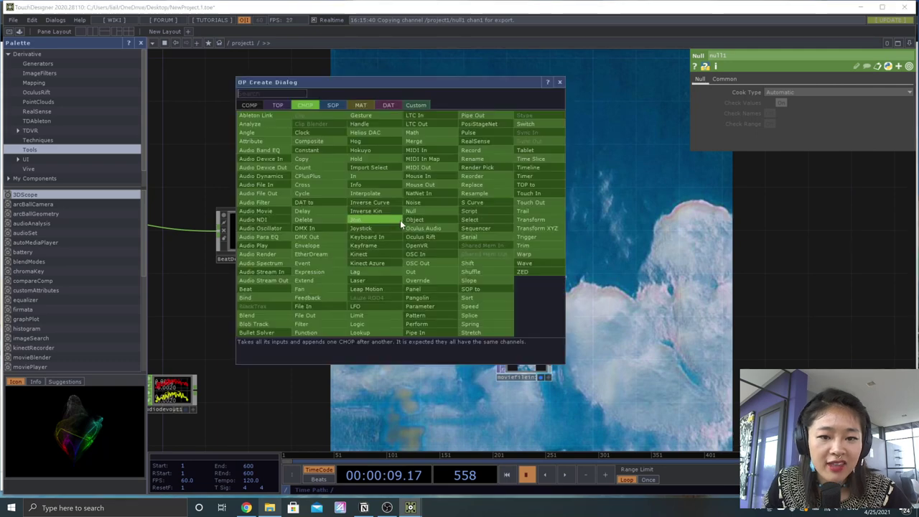
pyautogui.write('math')
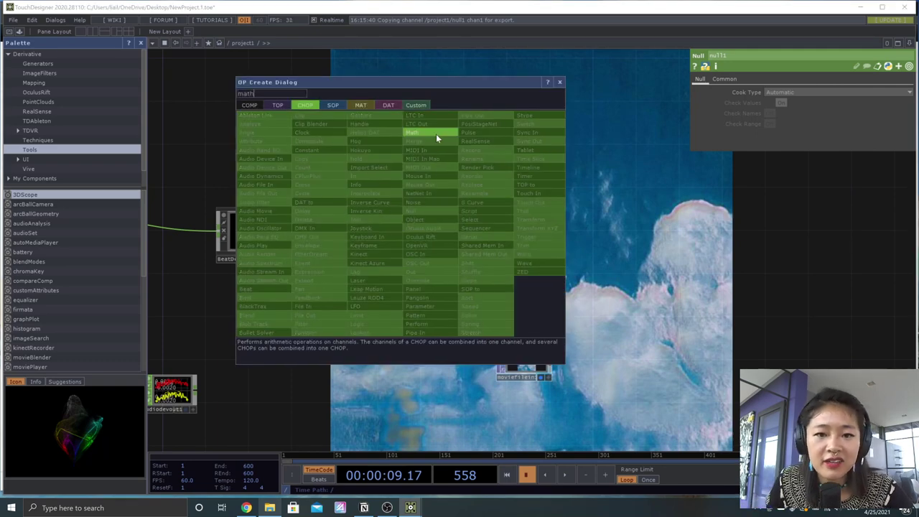
pyautogui.click(436, 134)
pyautogui.click(395, 228)
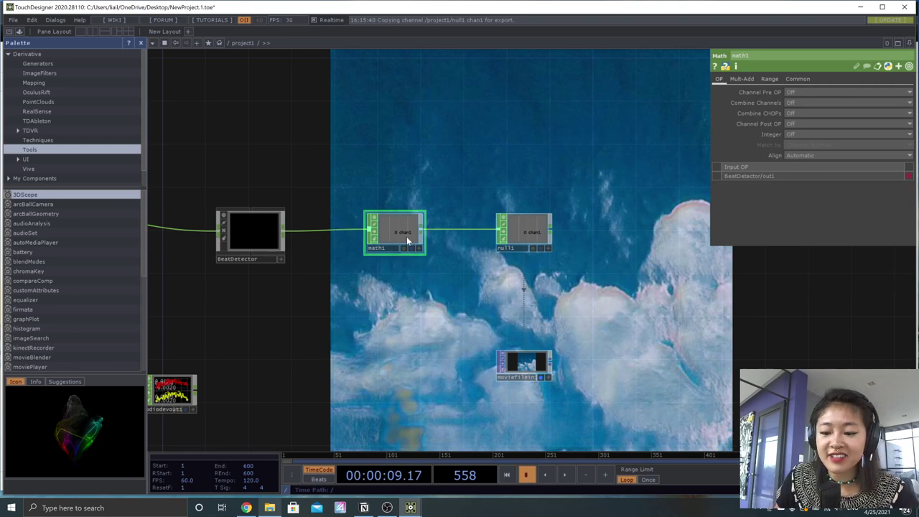
pyautogui.press('Delete')
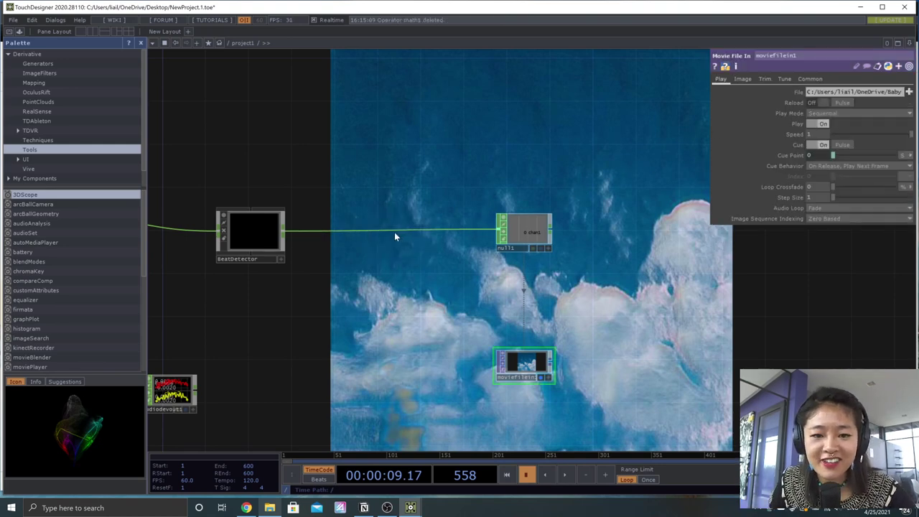
pyautogui.rightClick(392, 230)
pyautogui.click(400, 220)
pyautogui.write('speed')
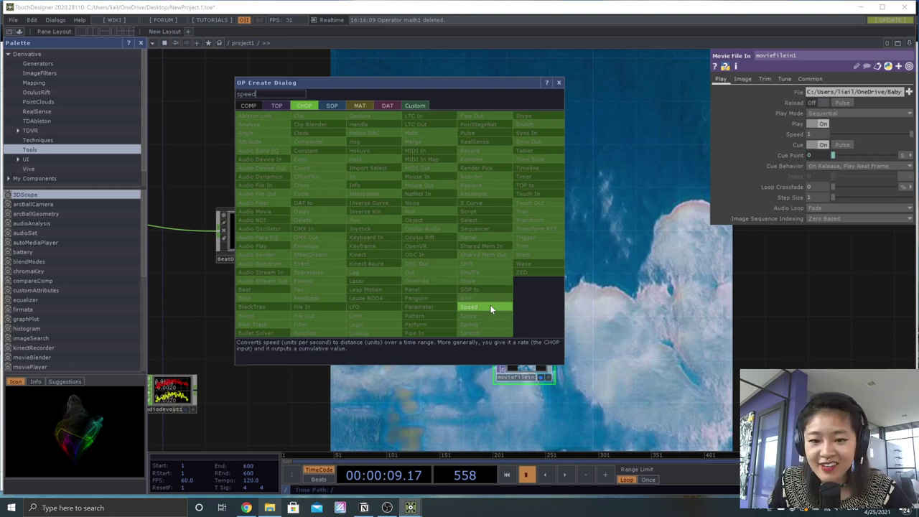
pyautogui.click(489, 307)
pyautogui.click(523, 232)
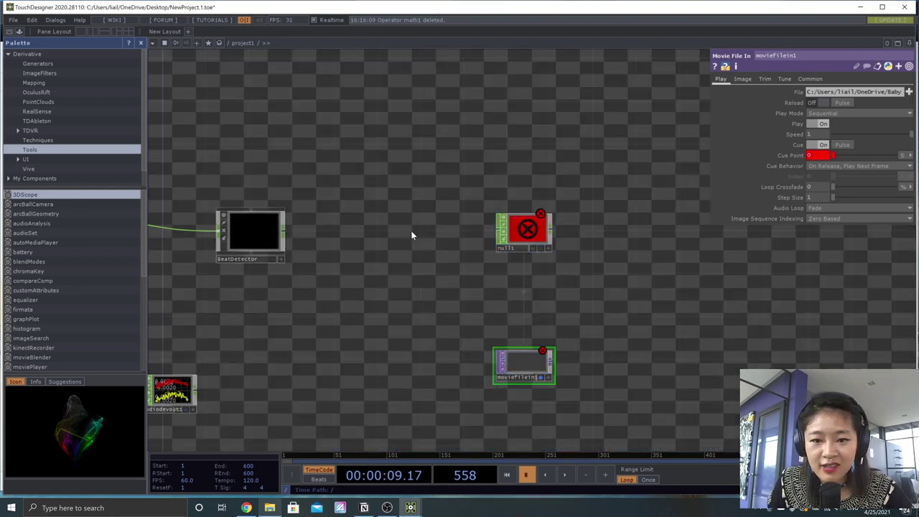
pyautogui.hotkey('ctrl', 'z')
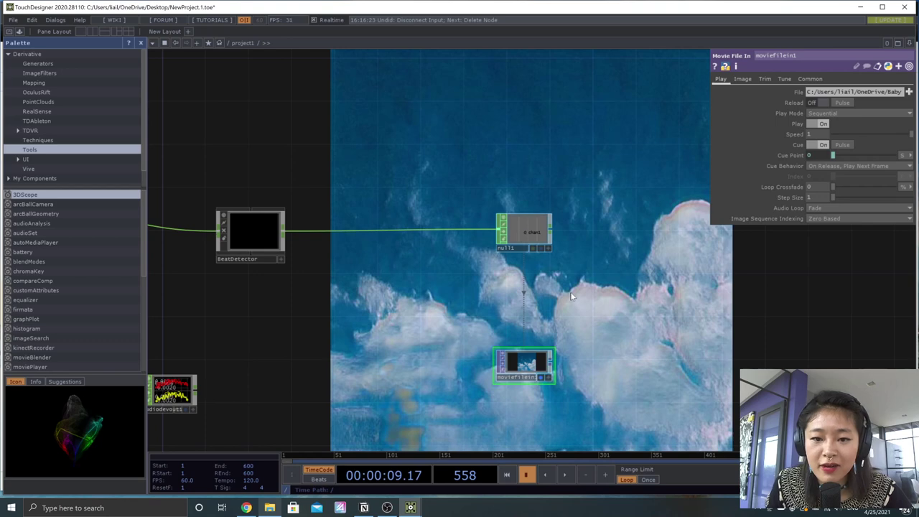
# Step: Check the Cue Point expression referencing null1 and shift null1 slightly right
pyautogui.click(542, 237)
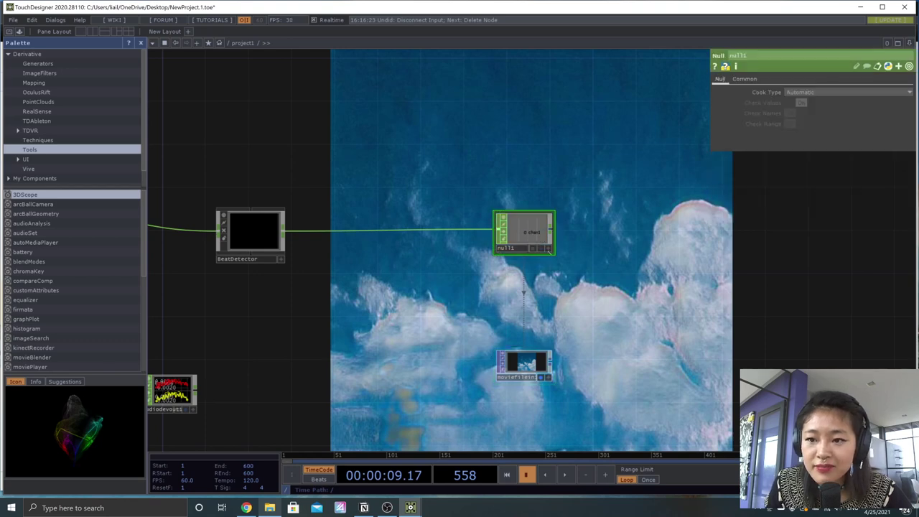
pyautogui.click(523, 360)
pyautogui.click(794, 155)
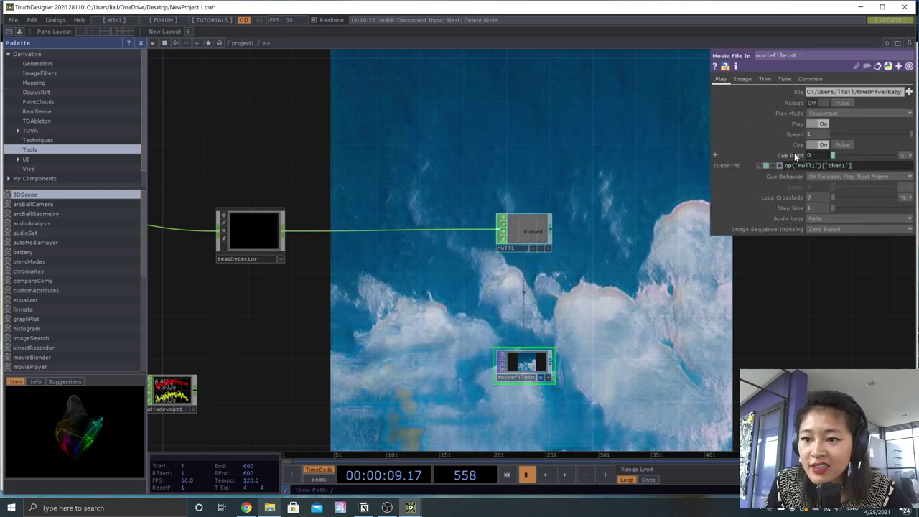
pyautogui.click(762, 165)
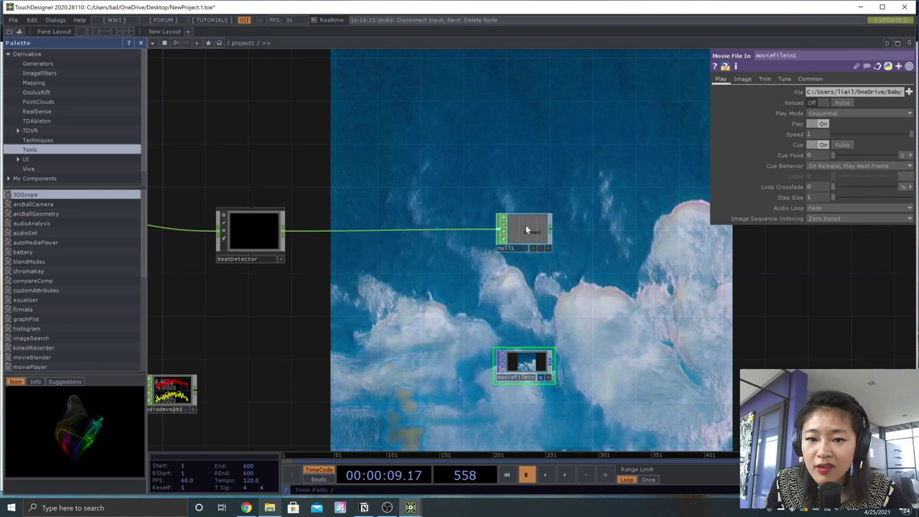
pyautogui.moveTo(495, 228); pyautogui.dragTo(518, 228)
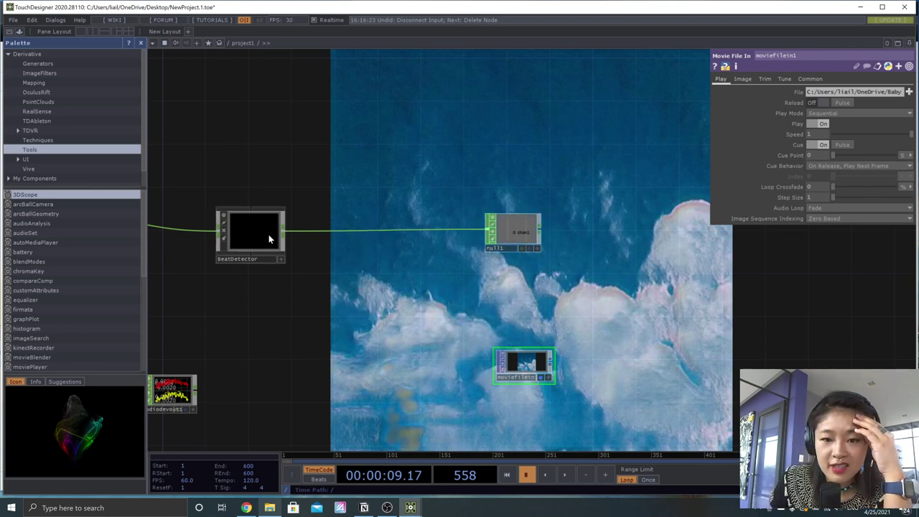
pyautogui.moveTo(520, 232); pyautogui.dragTo(531, 231)
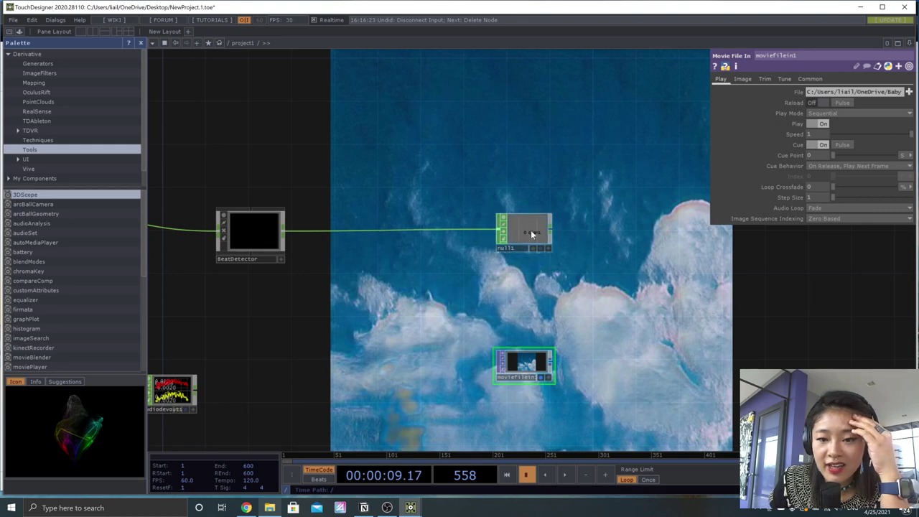
pyautogui.scroll(2, 525, 241)
pyautogui.press('space')
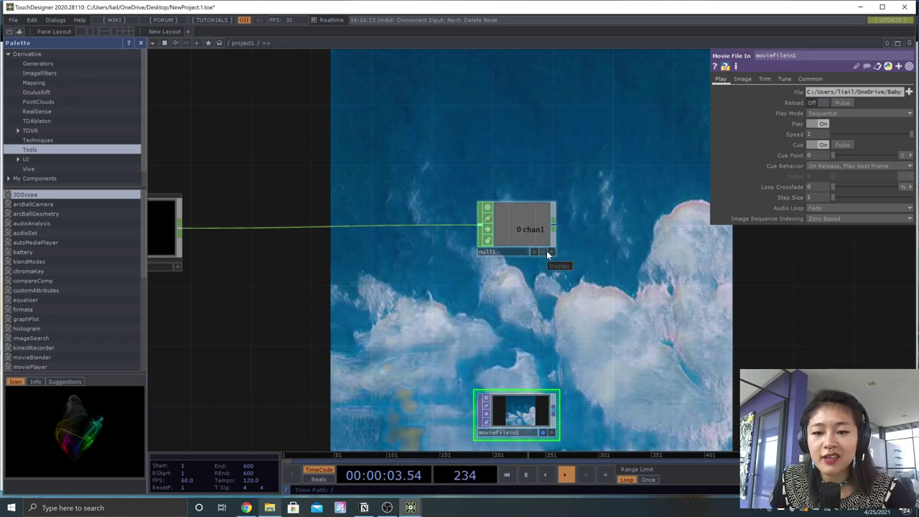
pyautogui.press('space')
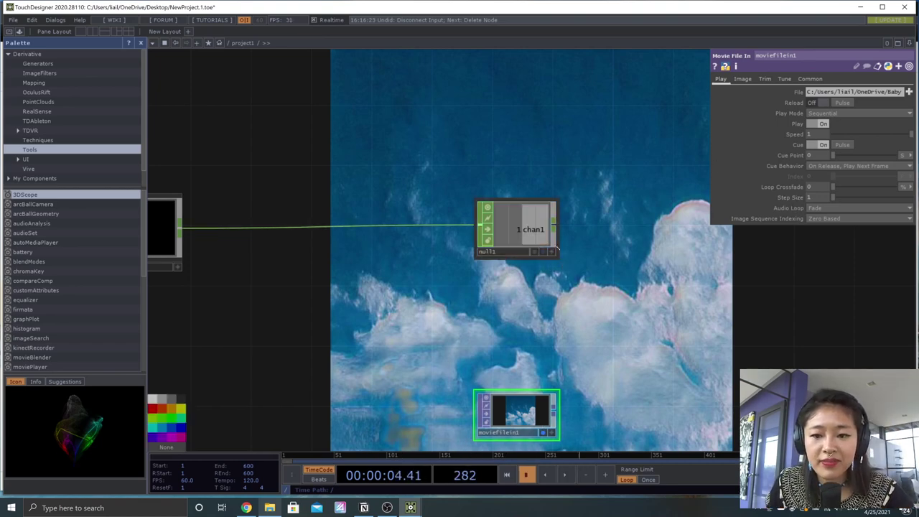
# Step: Drag null1's chan1 onto moviefilein1's Cue Point as a reference and test playback
pyautogui.click(551, 251)
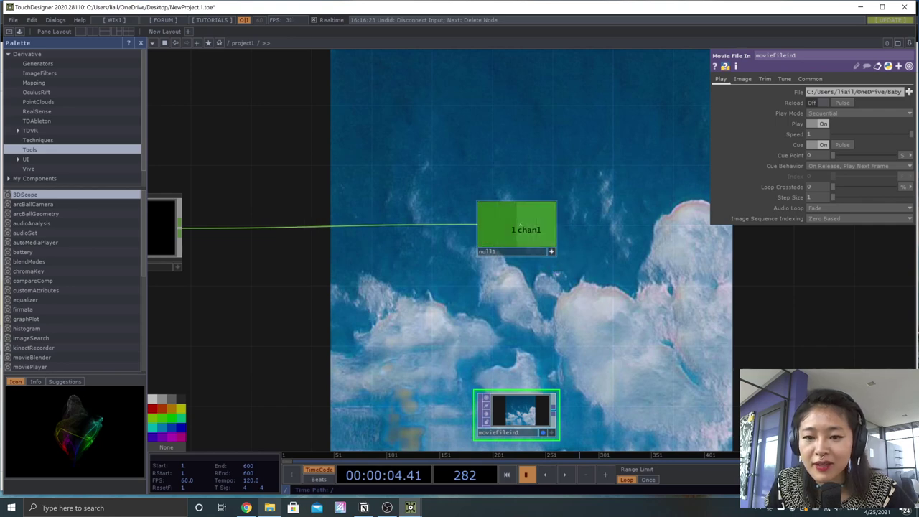
pyautogui.moveTo(521, 225); pyautogui.dragTo(714, 154)
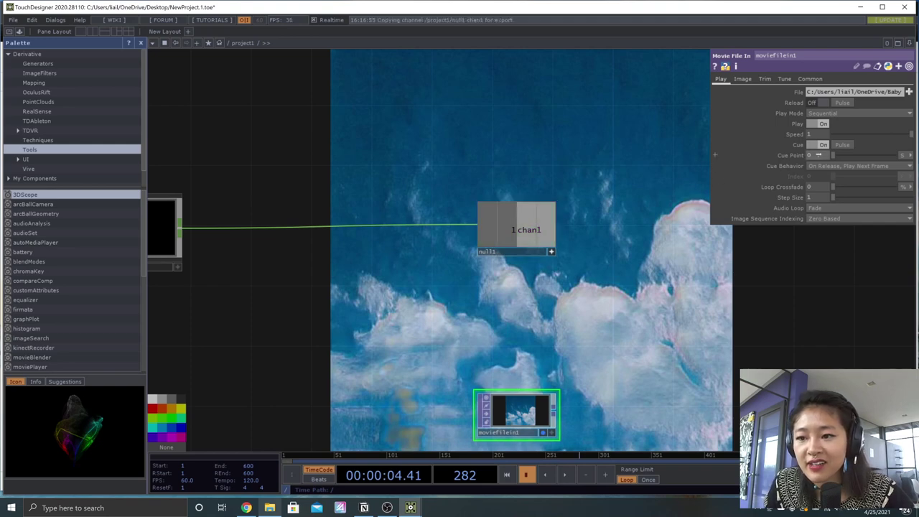
pyautogui.moveTo(818, 154); pyautogui.dragTo(821, 152)
pyautogui.click(824, 148)
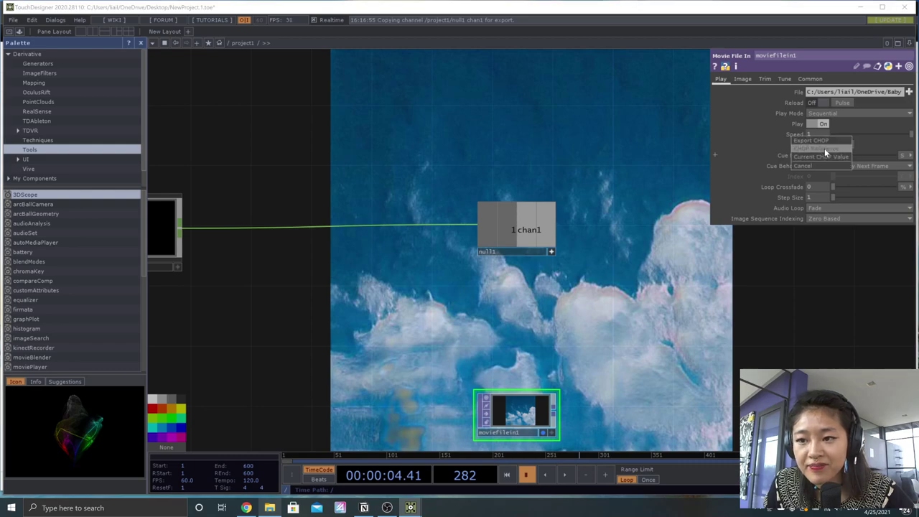
pyautogui.press('space')
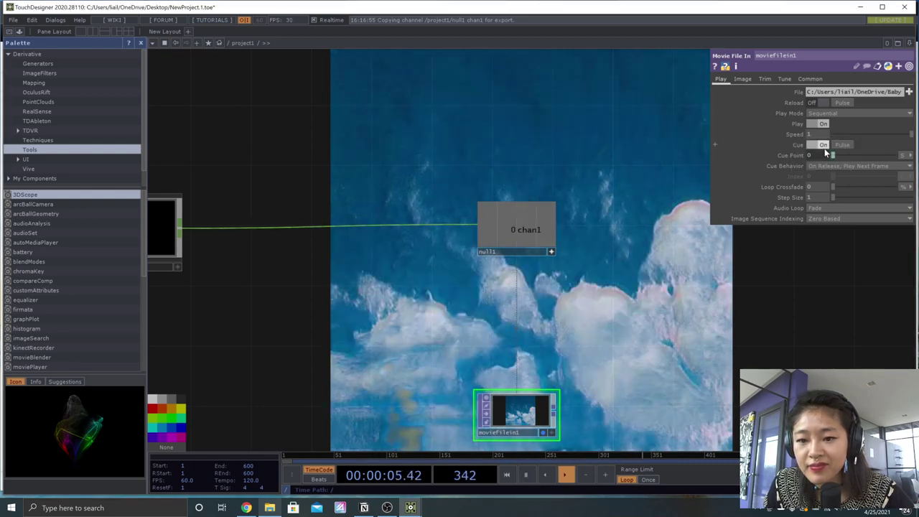
pyautogui.press('space')
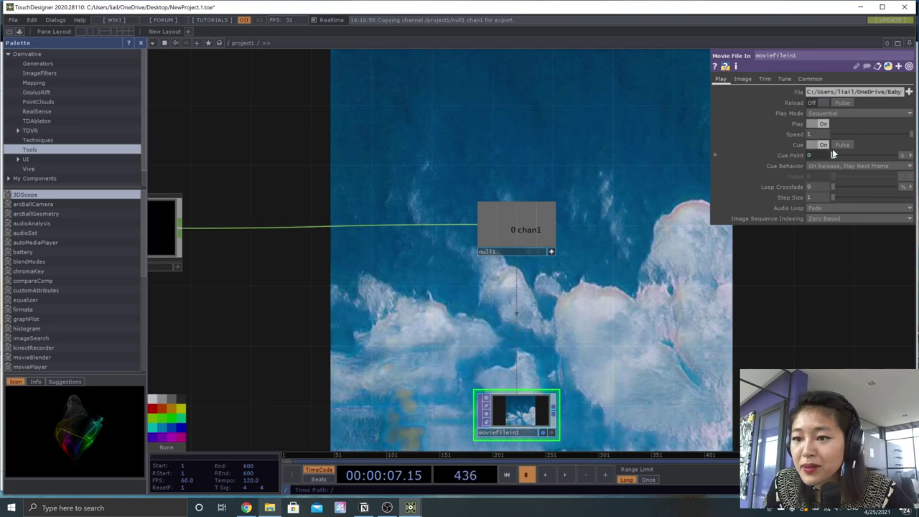
# Step: Recheck the Cue Point units, retest playback, and reframe the network to show BeatDetector and audiodevout1
pyautogui.click(903, 155)
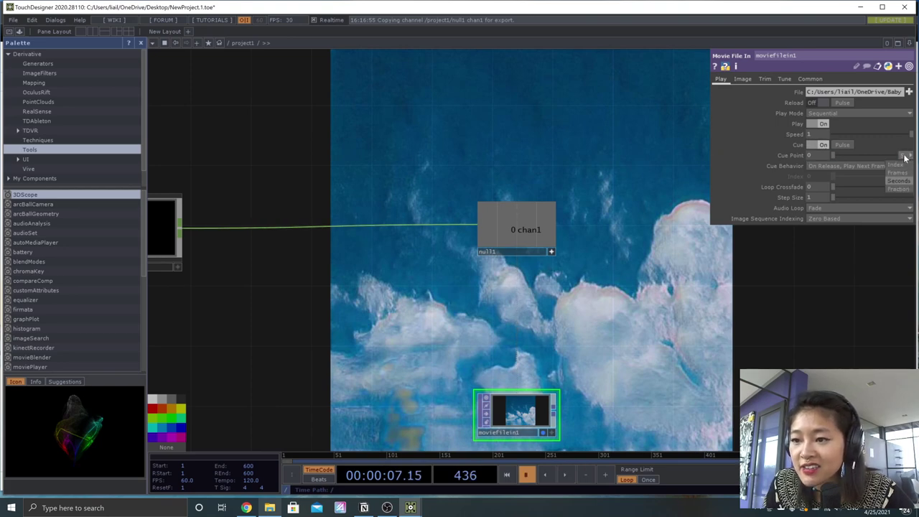
pyautogui.click(803, 272)
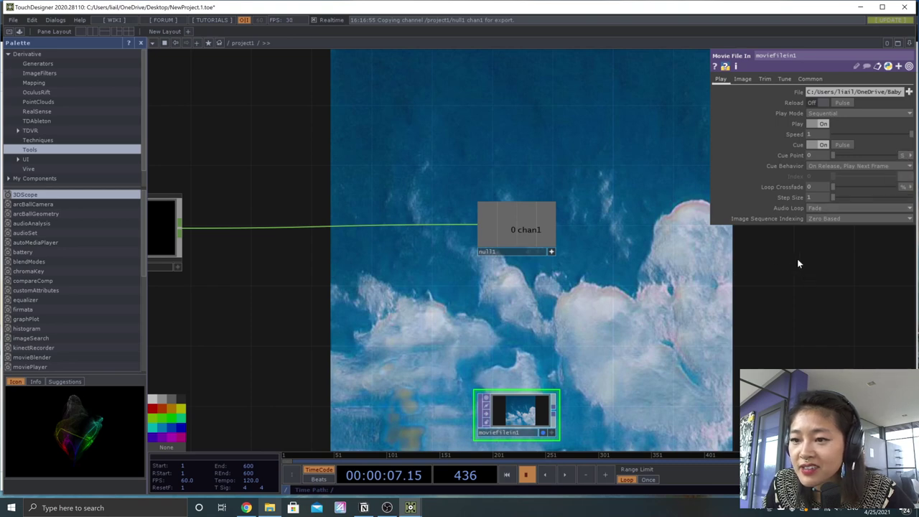
pyautogui.press('space')
pyautogui.press('space')
pyautogui.moveTo(549, 244); pyautogui.dragTo(791, 158)
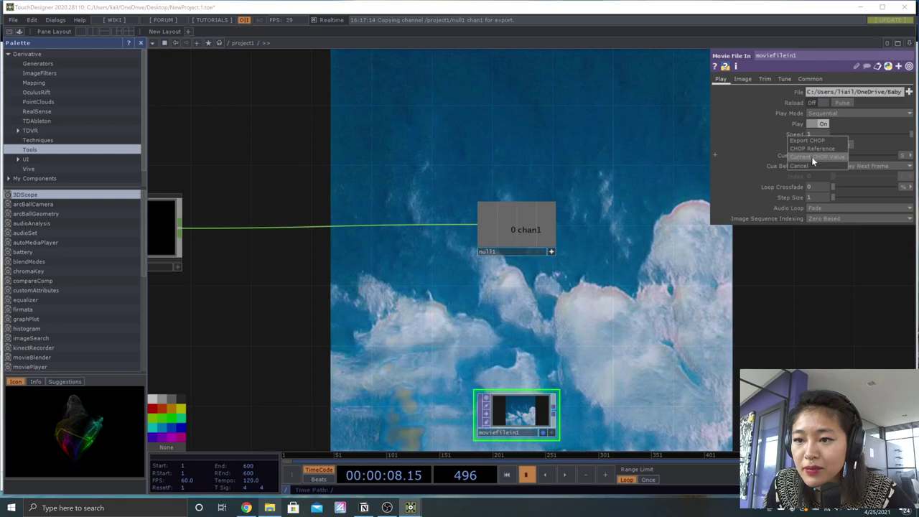
pyautogui.press('space')
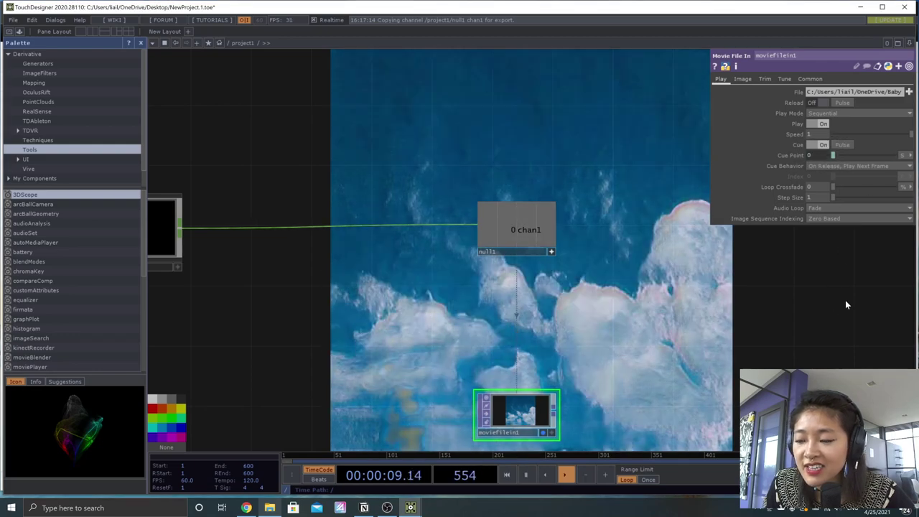
pyautogui.press('space')
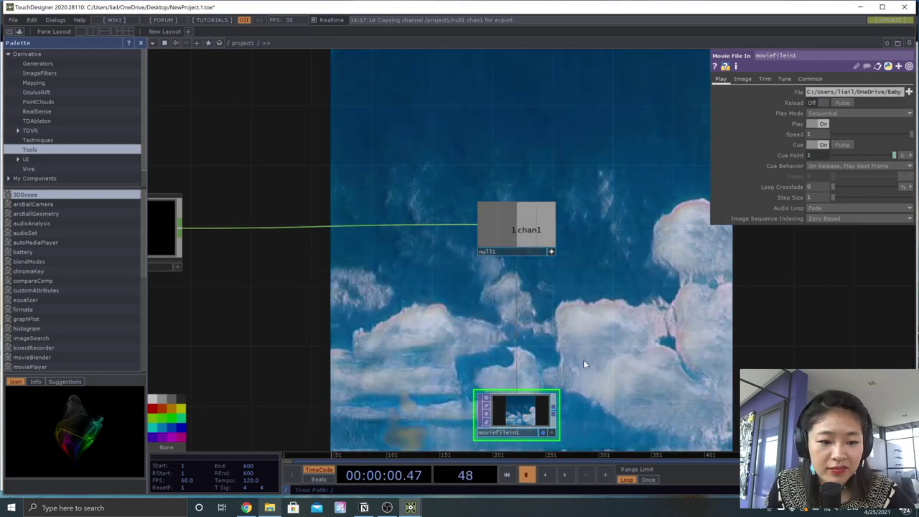
pyautogui.moveTo(410, 373); pyautogui.dragTo(465, 328)
pyautogui.scroll(-2, 416, 330)
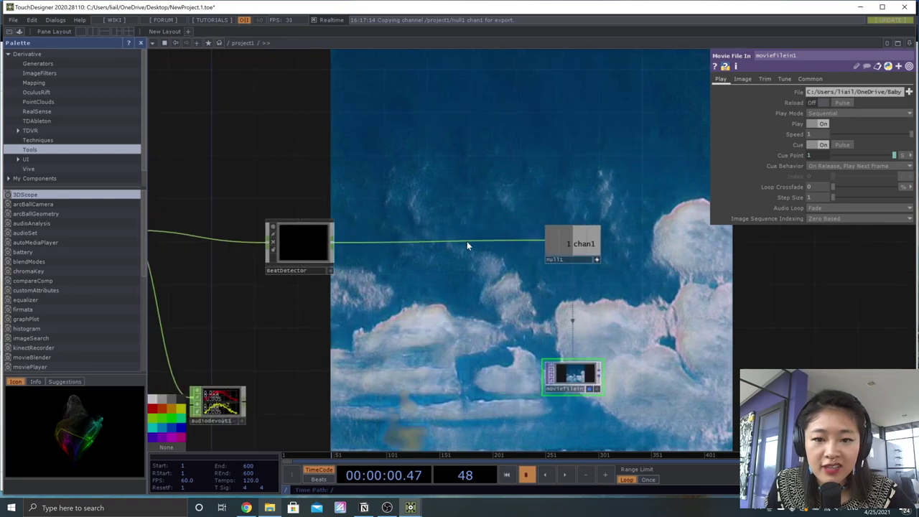
# Step: Insert a Speed CHOP (speed1) into the wire between BeatDetector and null1
pyautogui.press('space')
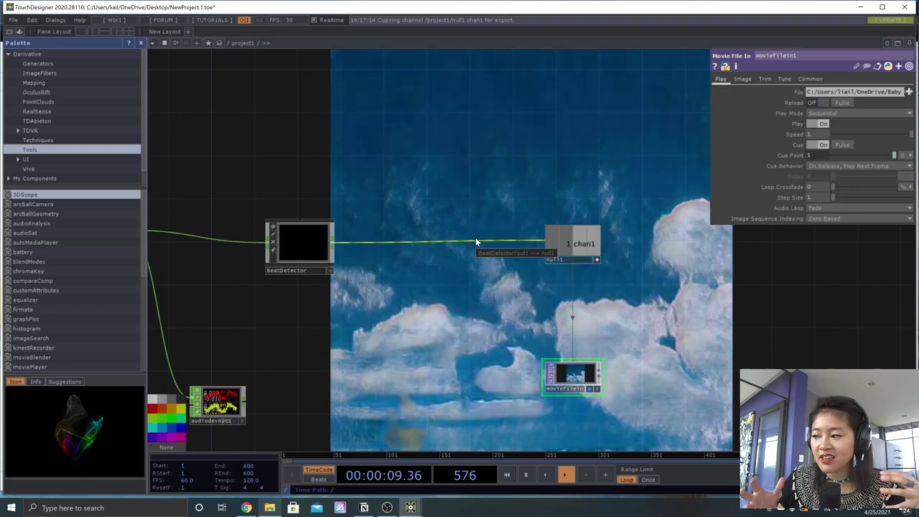
pyautogui.press('space')
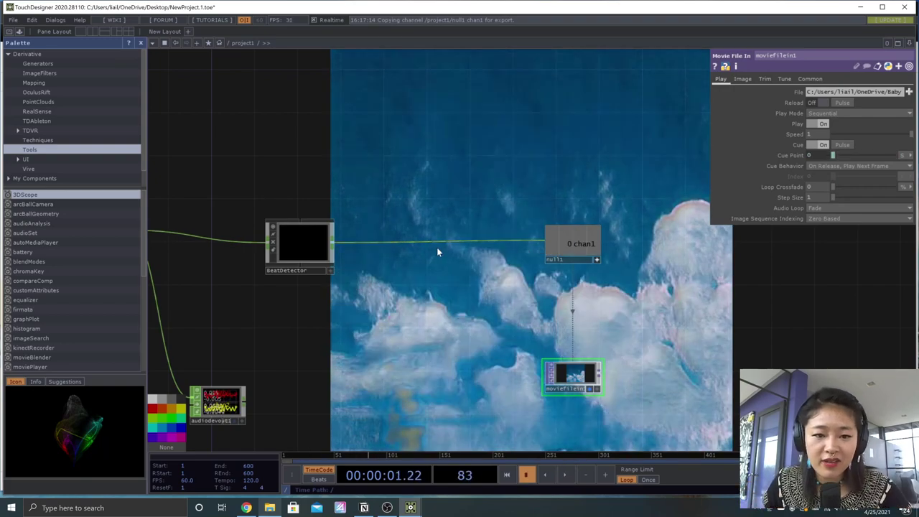
pyautogui.rightClick(428, 244)
pyautogui.click(468, 231)
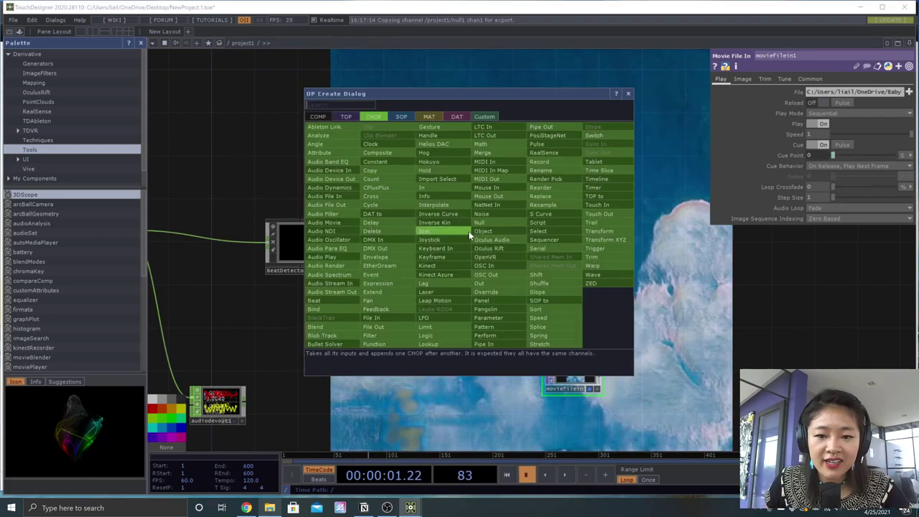
pyautogui.write('speed')
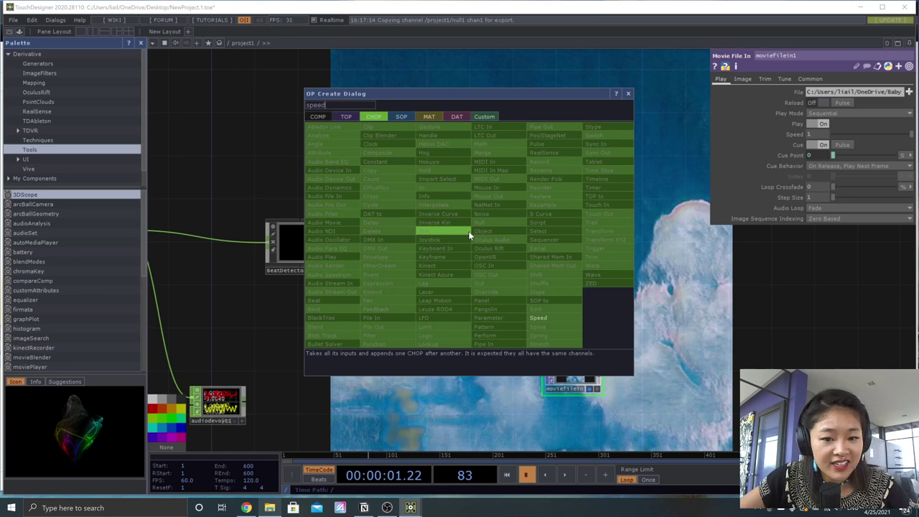
pyautogui.press('Return')
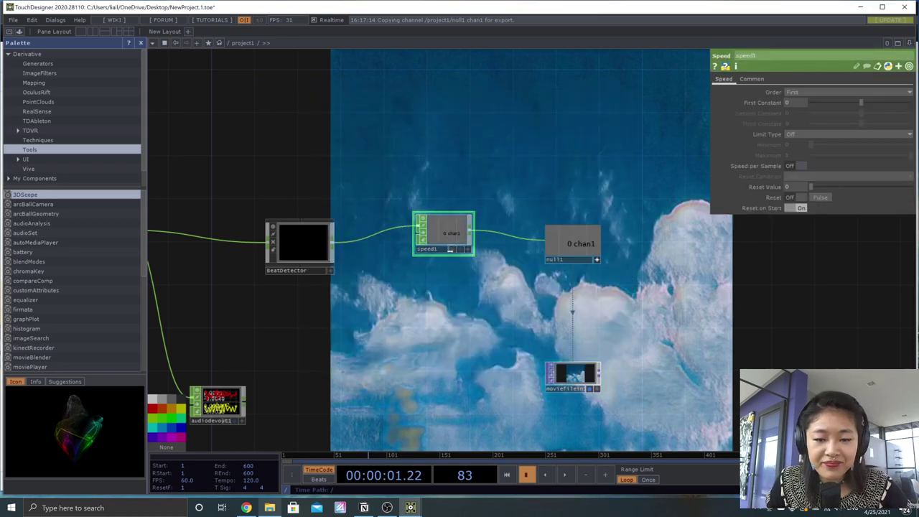
pyautogui.click(472, 244)
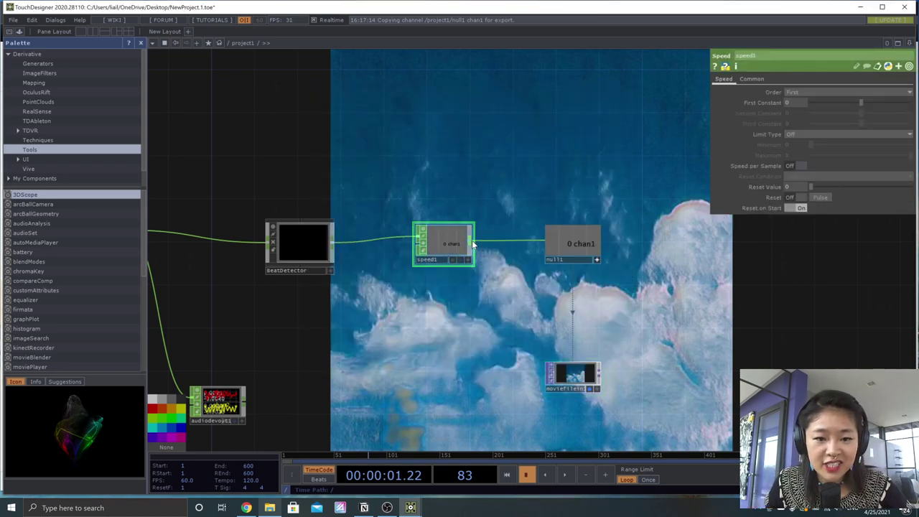
pyautogui.moveTo(486, 178); pyautogui.dragTo(491, 203)
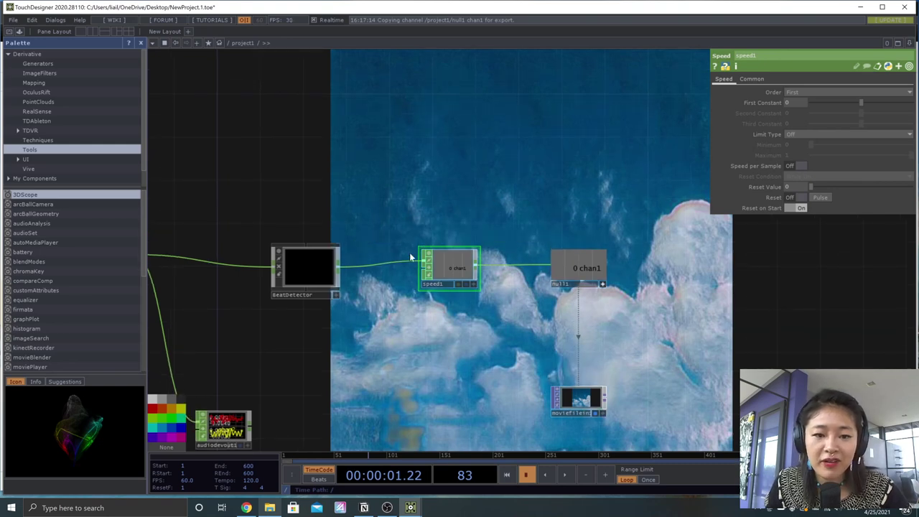
# Step: Add a Trail CHOP, trail1, just above speed1 via Add Operator search 'tra'
pyautogui.rightClick(436, 168)
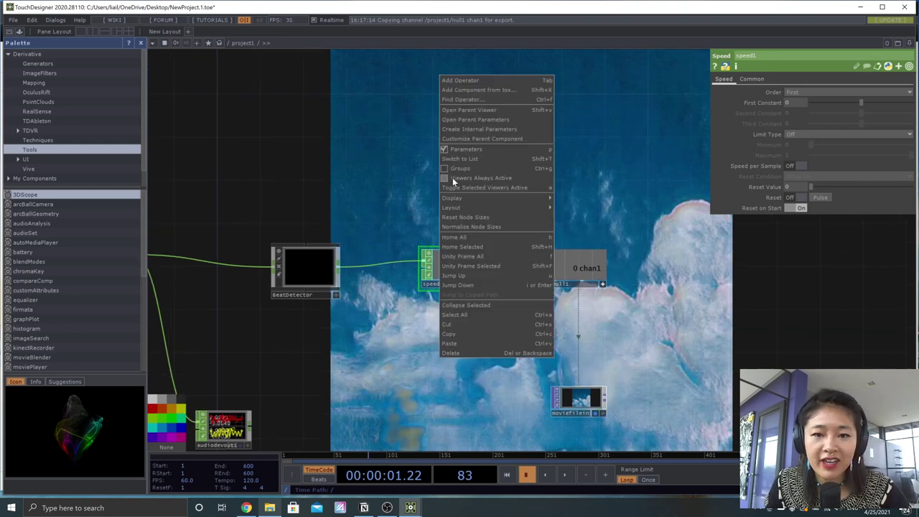
pyautogui.click(459, 80)
pyautogui.write('tra')
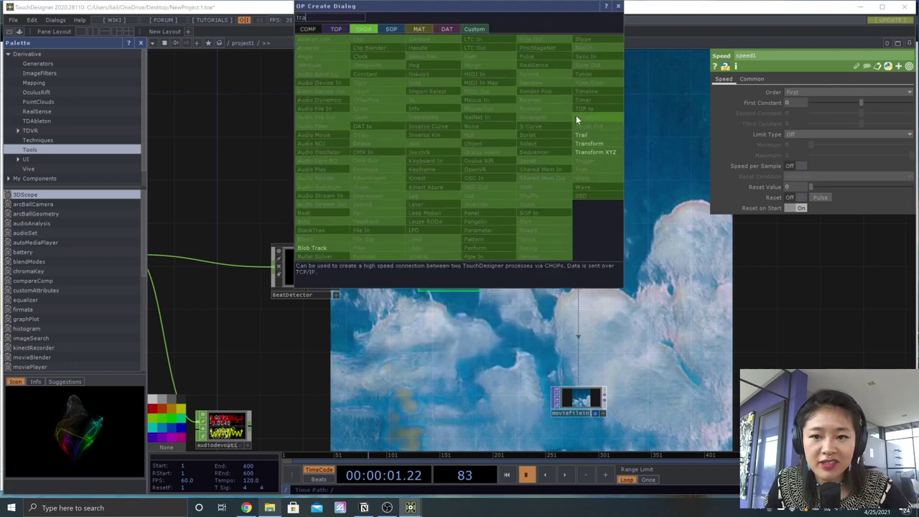
pyautogui.click(587, 134)
pyautogui.click(445, 185)
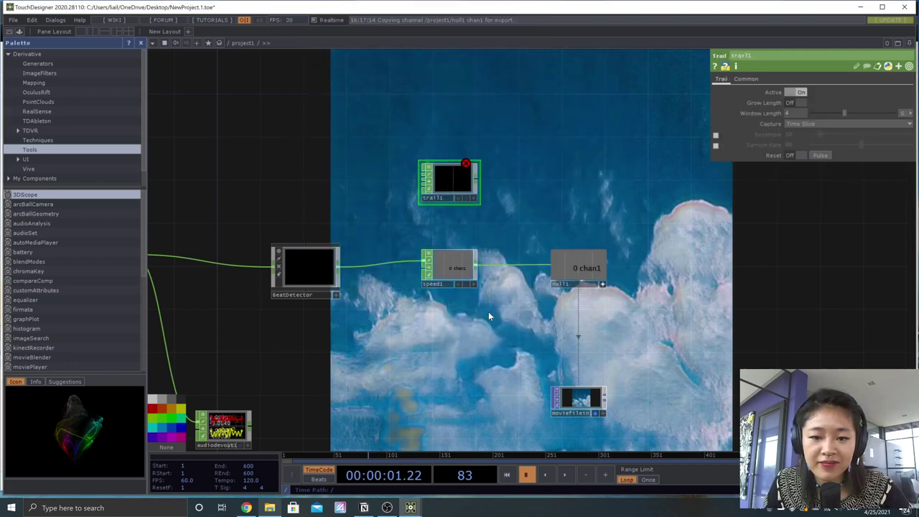
# Step: Inspect the parameters of speed1, trail1, null1 and moviefilein1
pyautogui.click(450, 272)
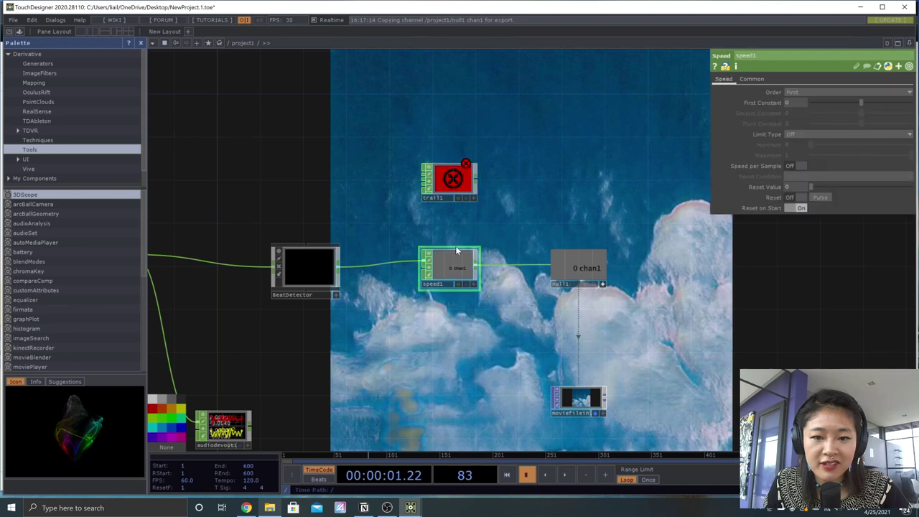
pyautogui.click(447, 180)
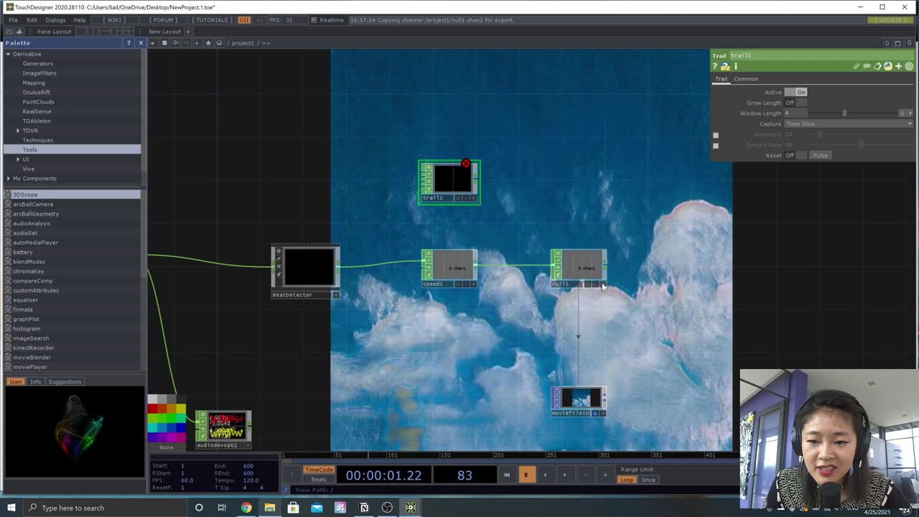
pyautogui.click(582, 268)
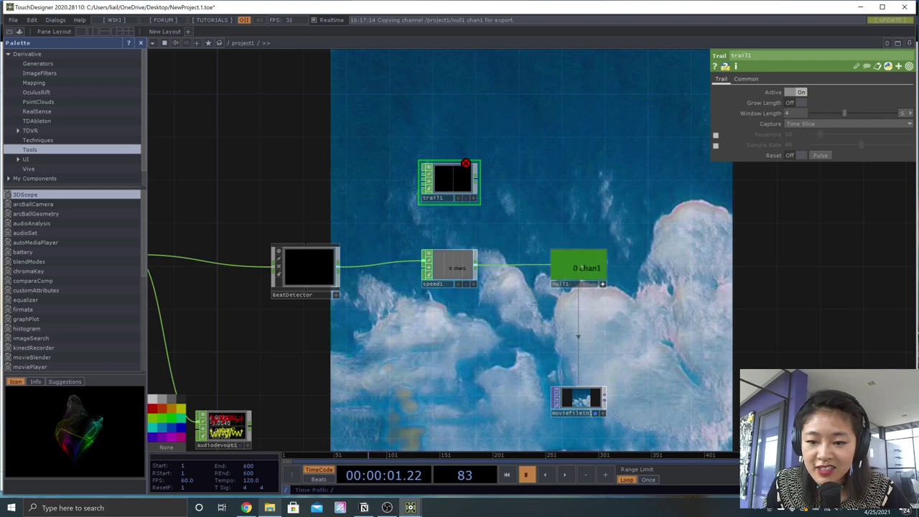
pyautogui.click(581, 268)
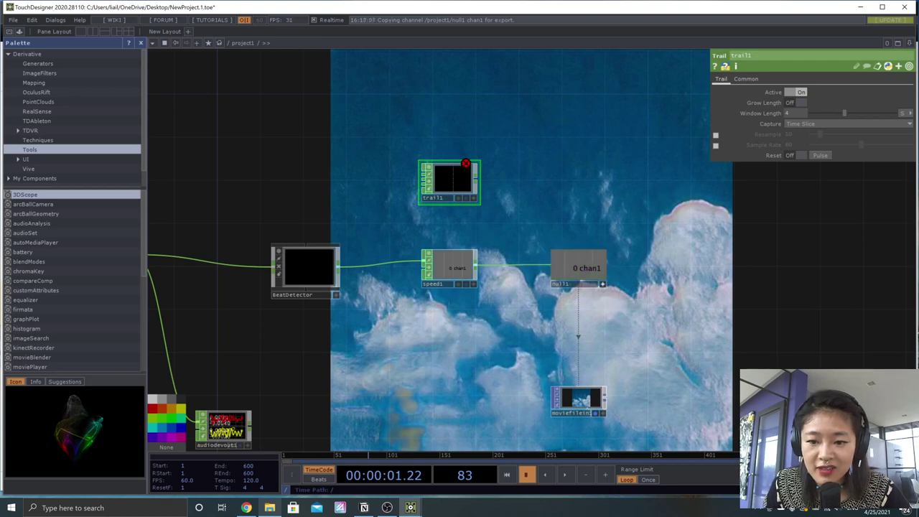
pyautogui.click(578, 399)
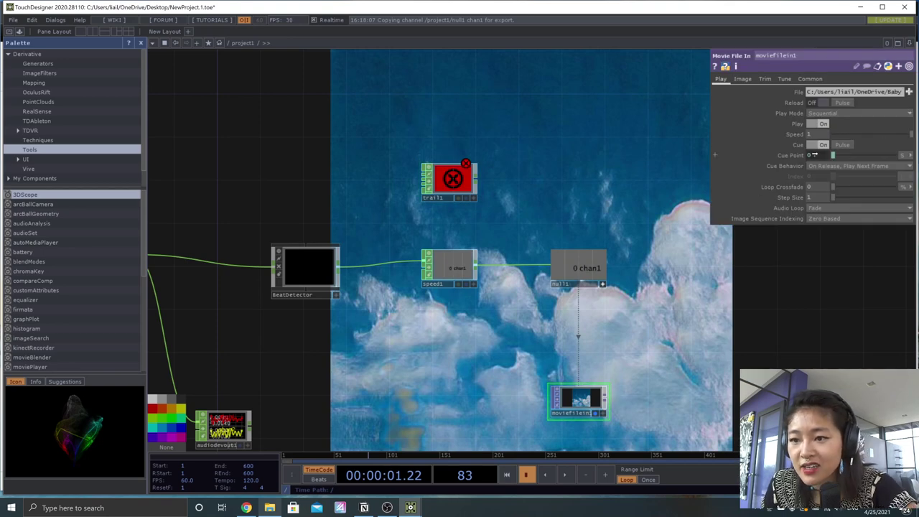
# Step: Export null1's chan1 to moviefilein1's Cue Point and run playback until it reads 2.4
pyautogui.moveTo(813, 154); pyautogui.dragTo(814, 157)
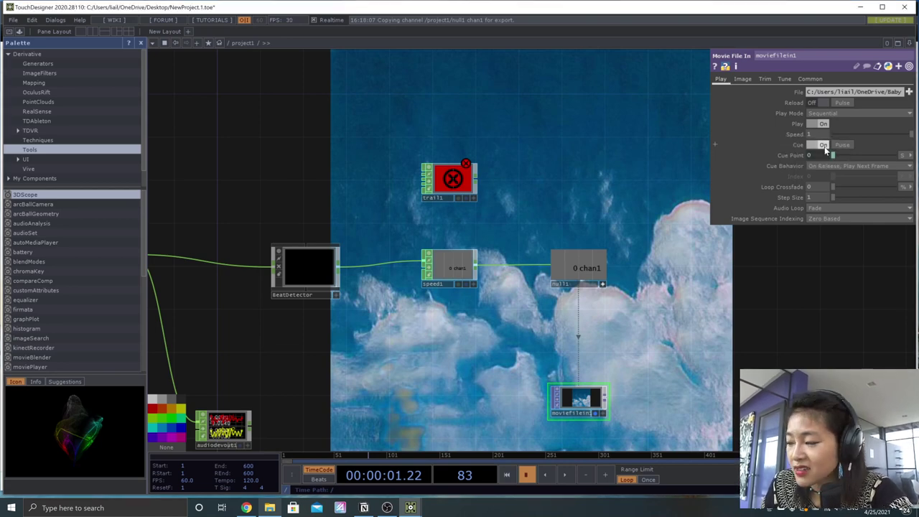
pyautogui.click(824, 147)
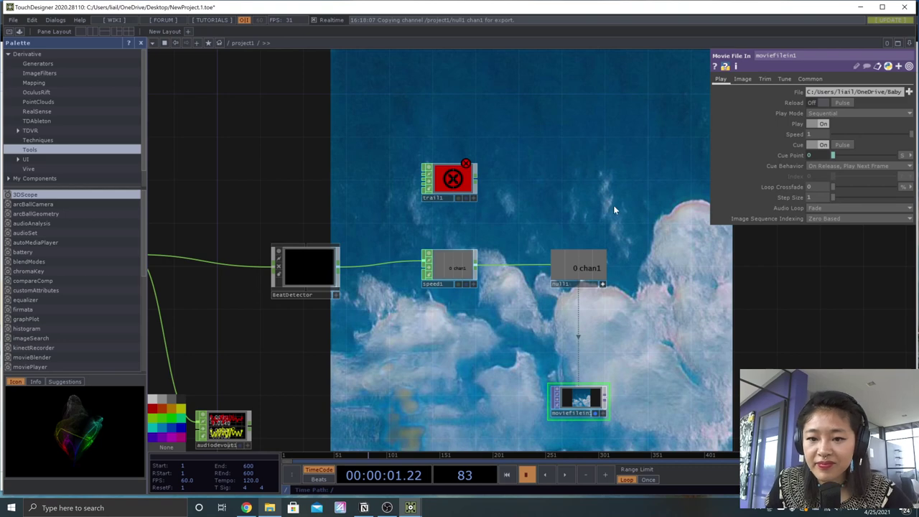
pyautogui.press('space')
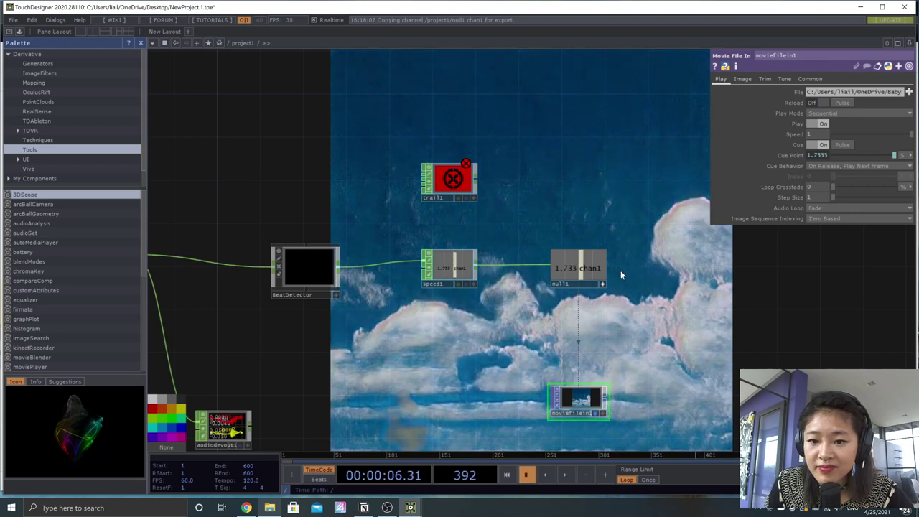
pyautogui.hotkey('ctrl', 'z')
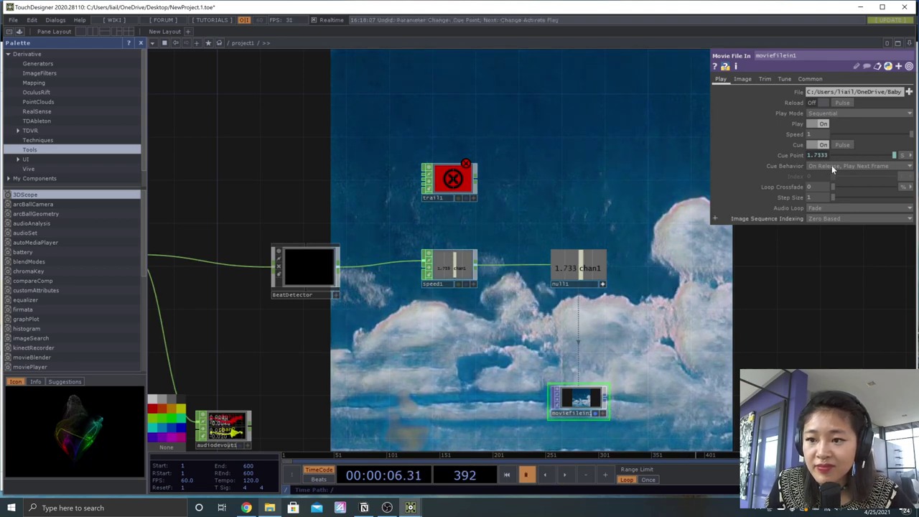
pyautogui.press('space')
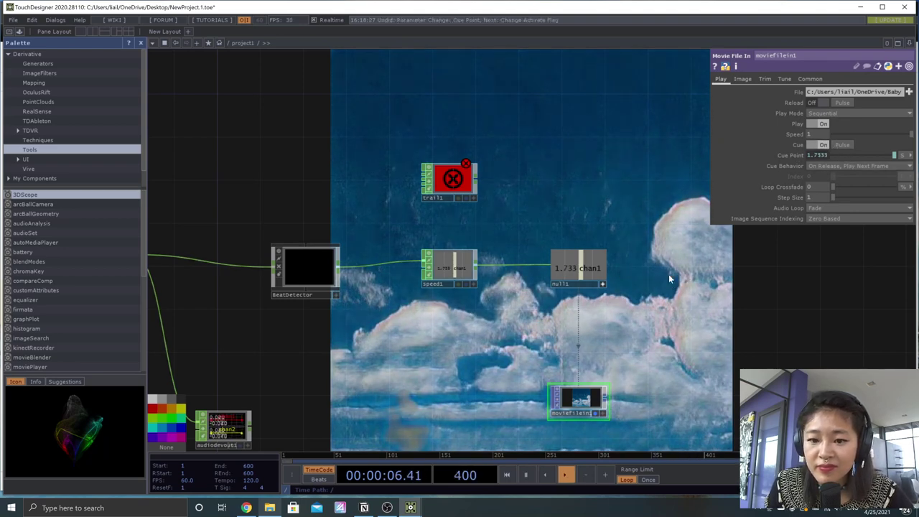
pyautogui.press('space')
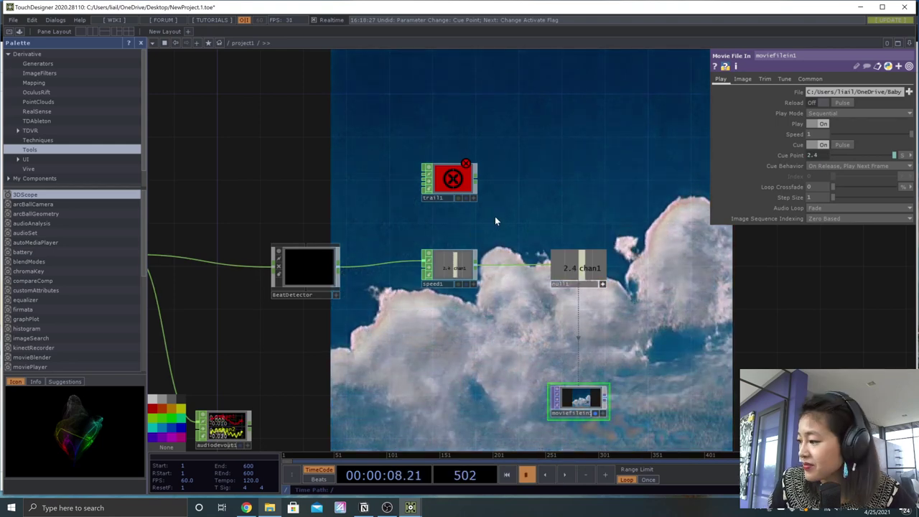
pyautogui.click(455, 269)
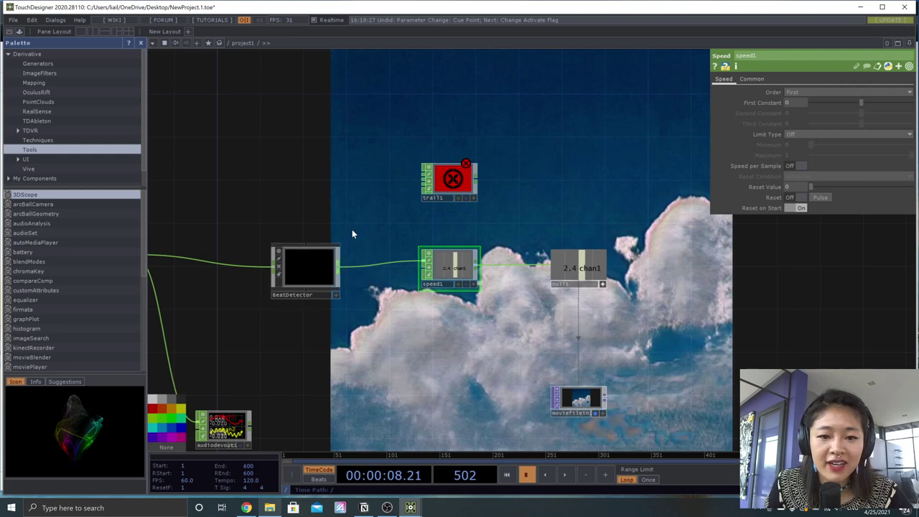
# Step: Connect BeatDetector and speed1 outputs into trail1's first and second inputs
pyautogui.moveTo(340, 265); pyautogui.dragTo(424, 173)
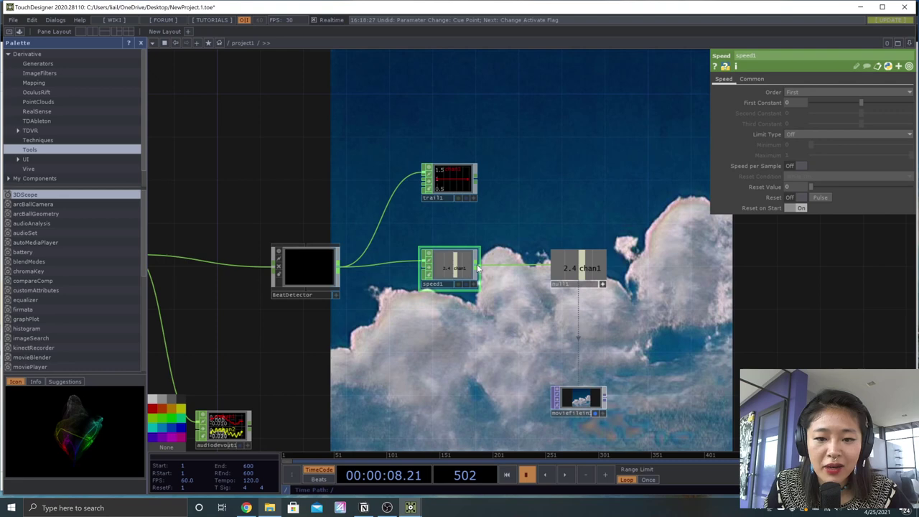
pyautogui.moveTo(478, 268); pyautogui.dragTo(418, 181)
pyautogui.scroll(5, 450, 187)
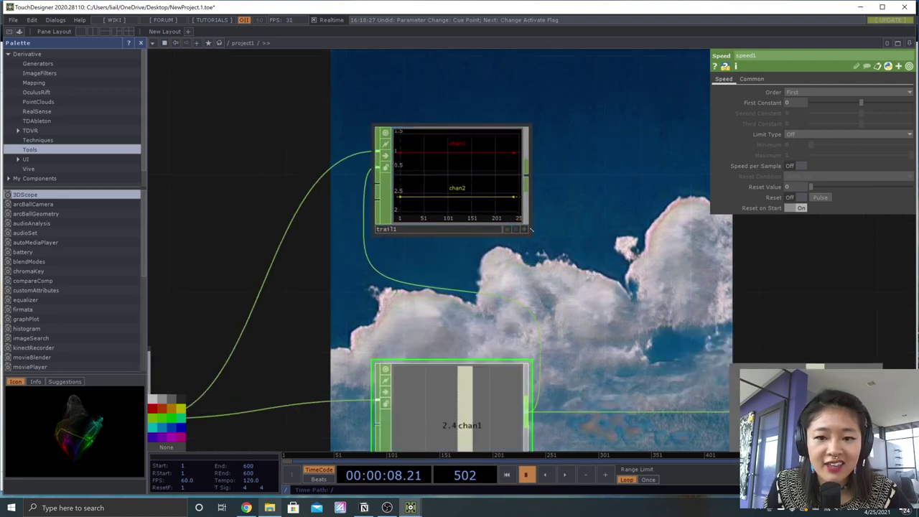
# Step: Enlarge trail1's viewer and run playback while speed1 climbs to 4.05
pyautogui.moveTo(529, 238); pyautogui.dragTo(607, 310)
pyautogui.press('space')
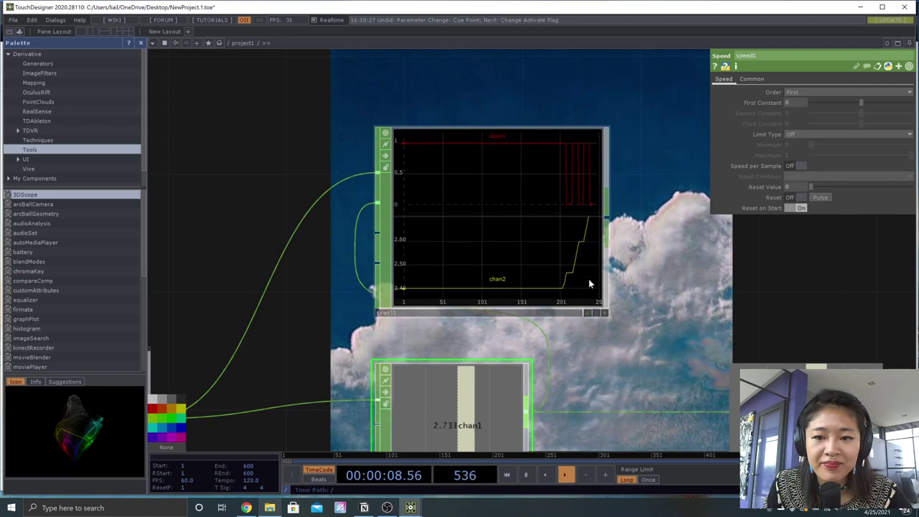
pyautogui.scroll(2, 610, 244)
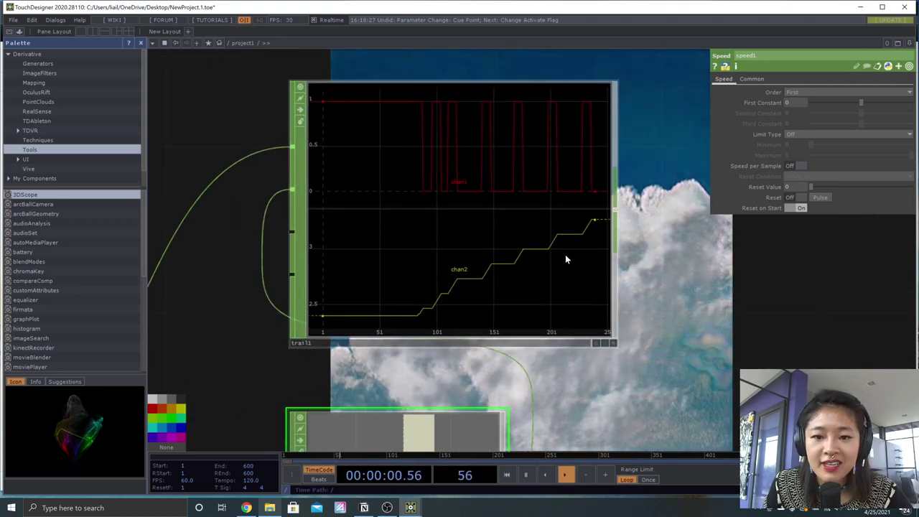
pyautogui.press('space')
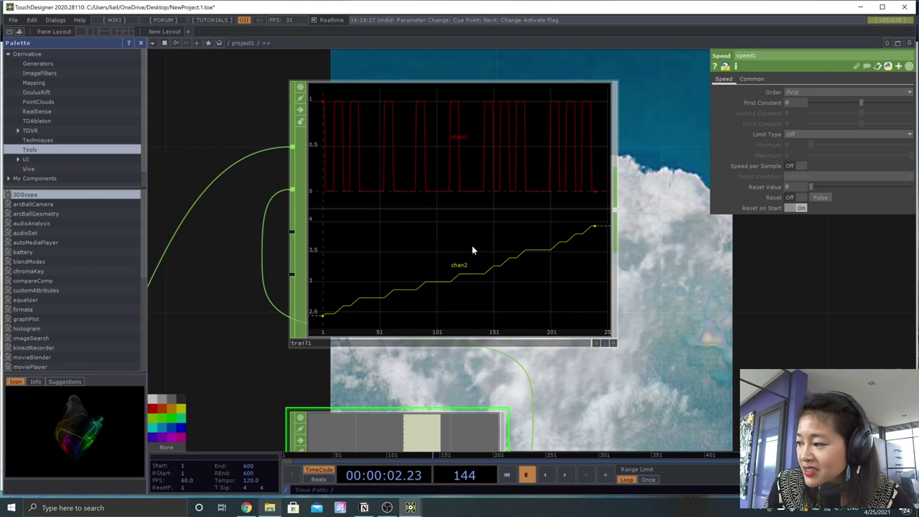
pyautogui.press('space')
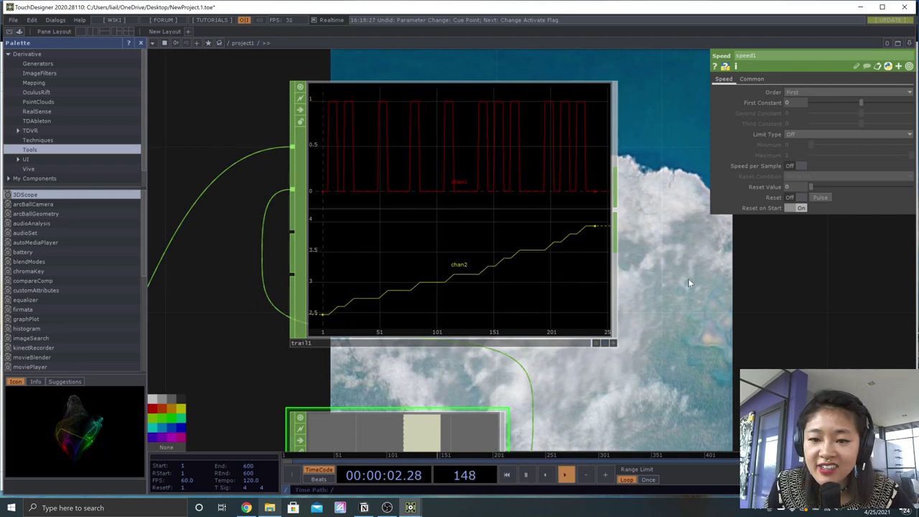
pyautogui.press('space')
pyautogui.scroll(3, 631, 247)
pyautogui.scroll(-3, 822, 346)
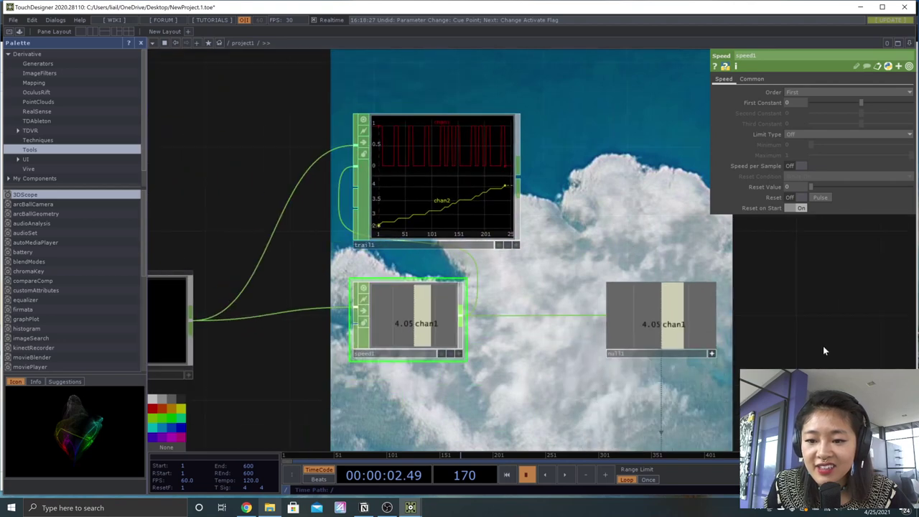
# Step: Move moviefilein1 just below null1 and make null1's viewer interactive
pyautogui.moveTo(823, 345); pyautogui.dragTo(553, 230)
pyautogui.moveTo(439, 429); pyautogui.dragTo(439, 323)
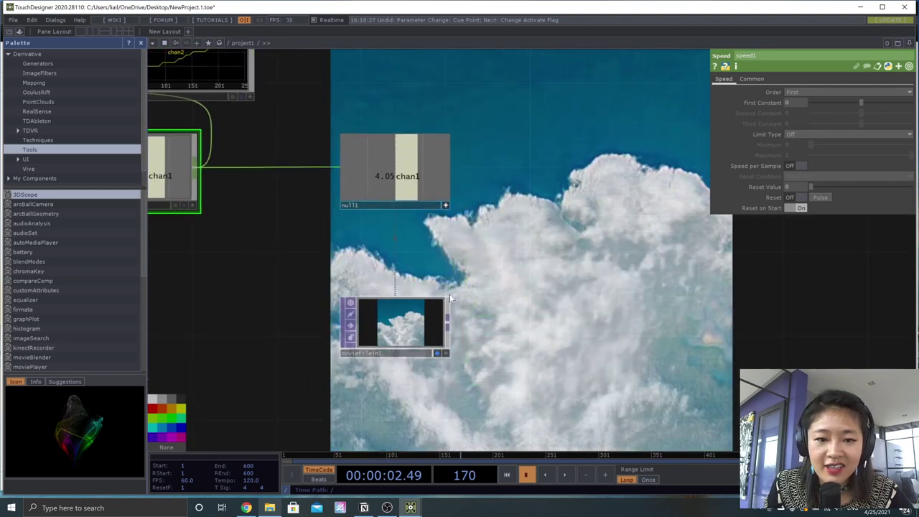
pyautogui.click(445, 205)
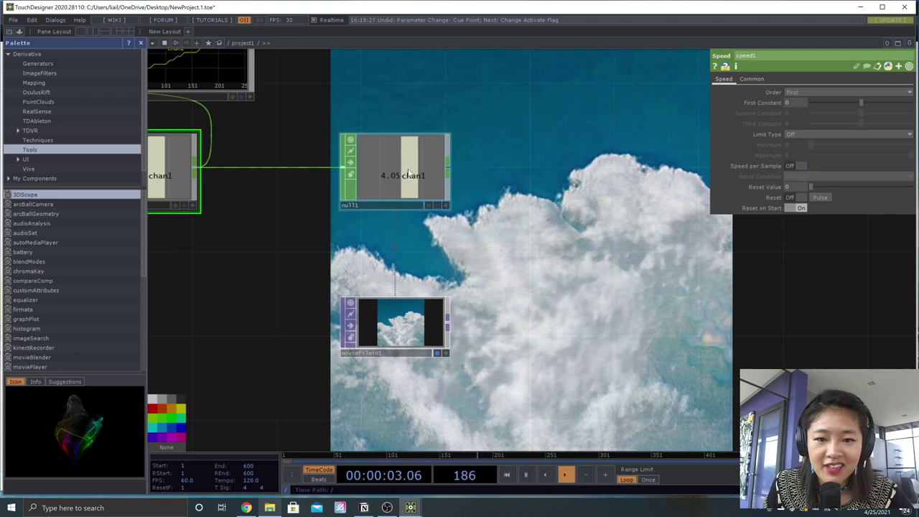
pyautogui.press('space')
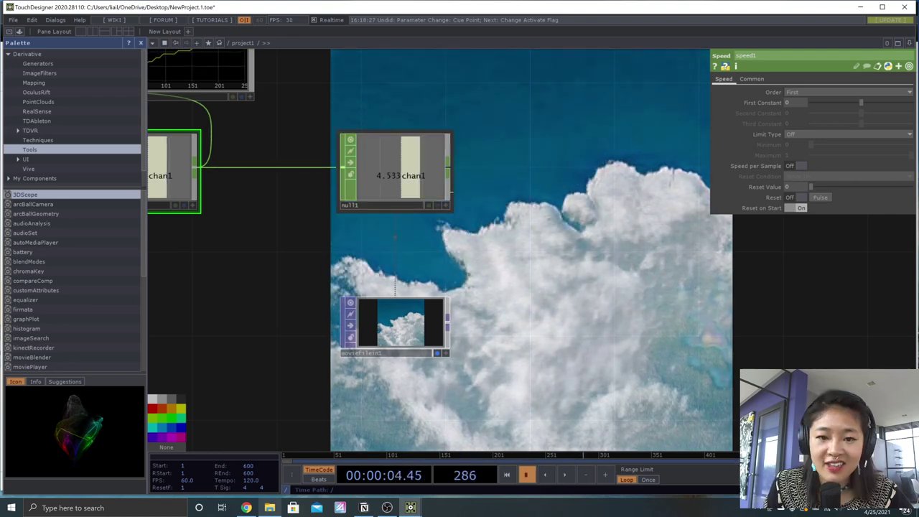
# Step: Link moviefilein1's Cue Point to null1's chan1 as Current CHOP Value
pyautogui.moveTo(394, 173); pyautogui.dragTo(793, 135)
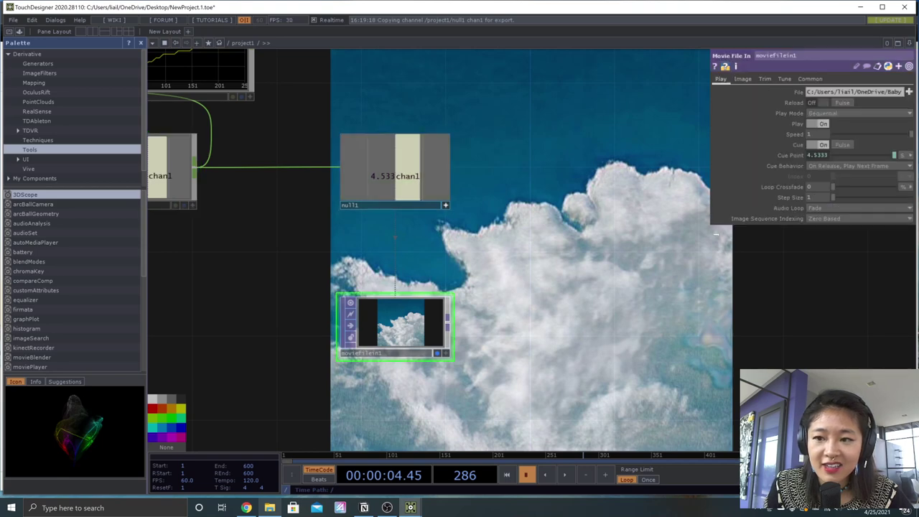
pyautogui.click(820, 155)
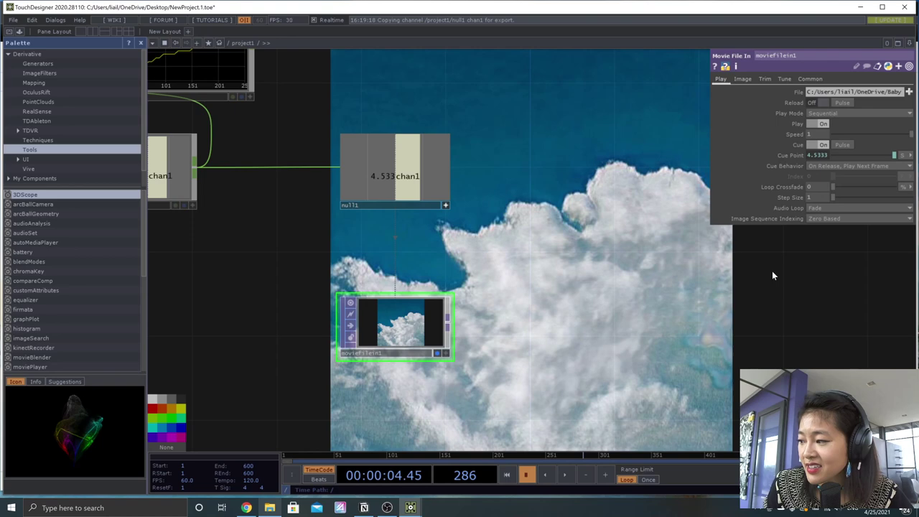
pyautogui.click(788, 153)
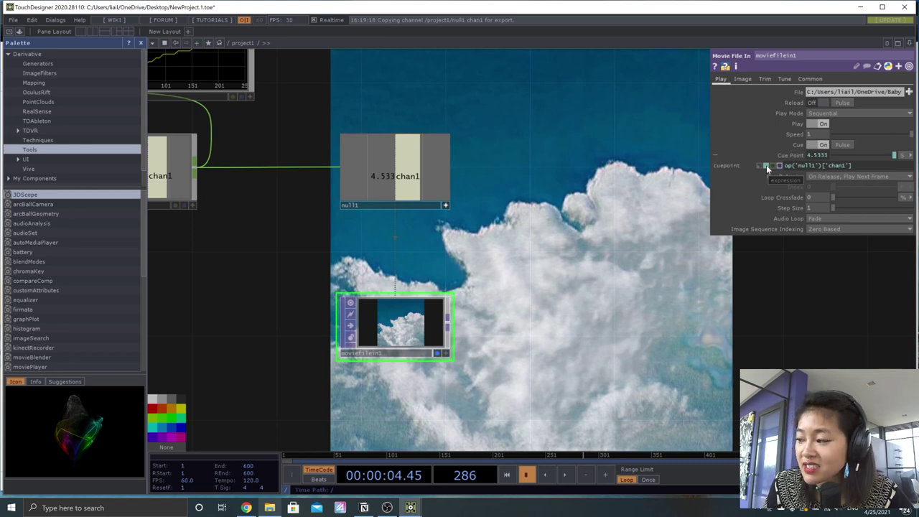
pyautogui.click(801, 156)
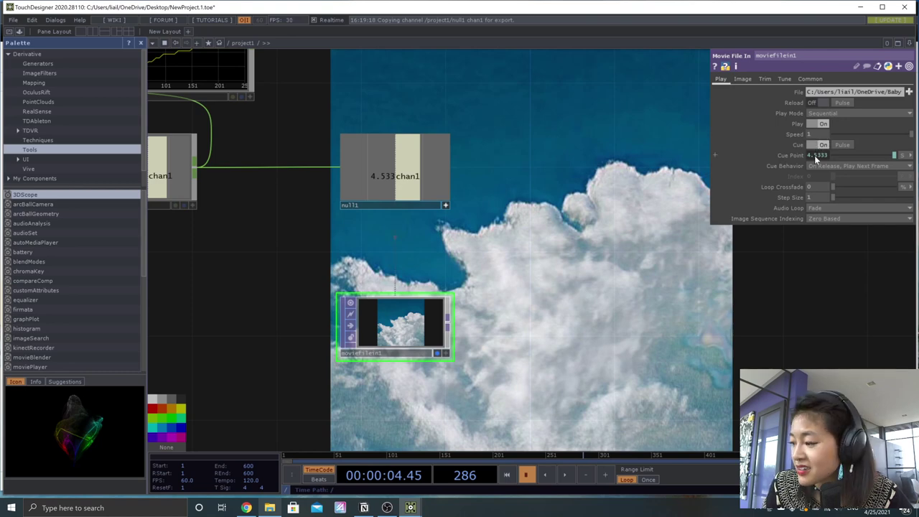
# Step: Play the timeline so the cue point follows null1 up to 6.8333
pyautogui.press('space')
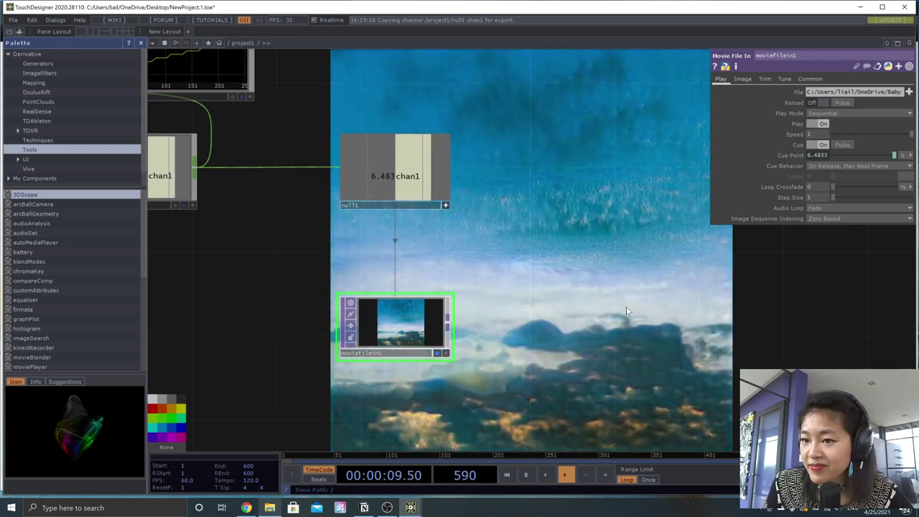
pyautogui.press('space')
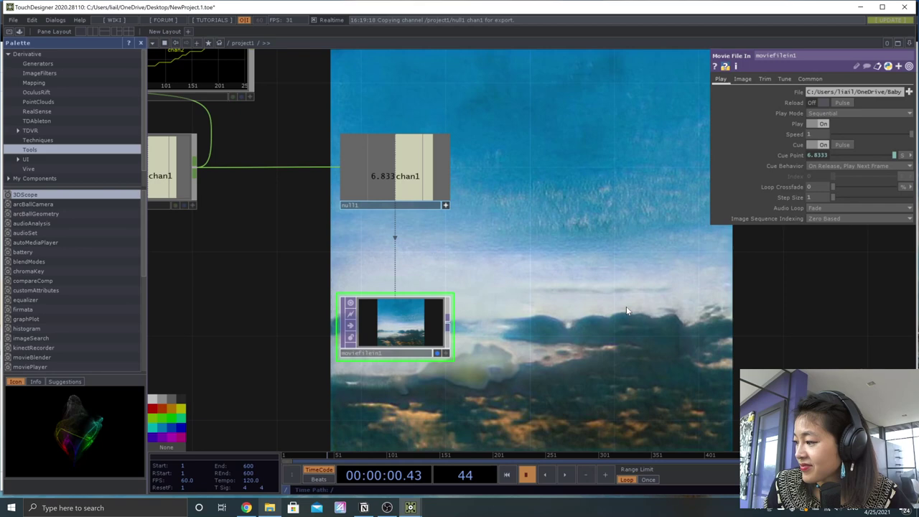
pyautogui.moveTo(625, 310); pyautogui.dragTo(708, 297)
pyautogui.scroll(-4, 707, 297)
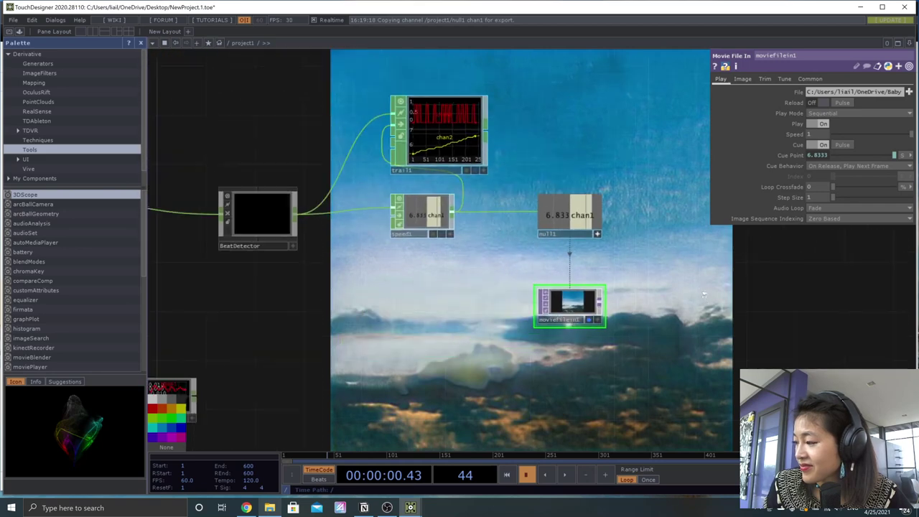
pyautogui.scroll(3, 615, 273)
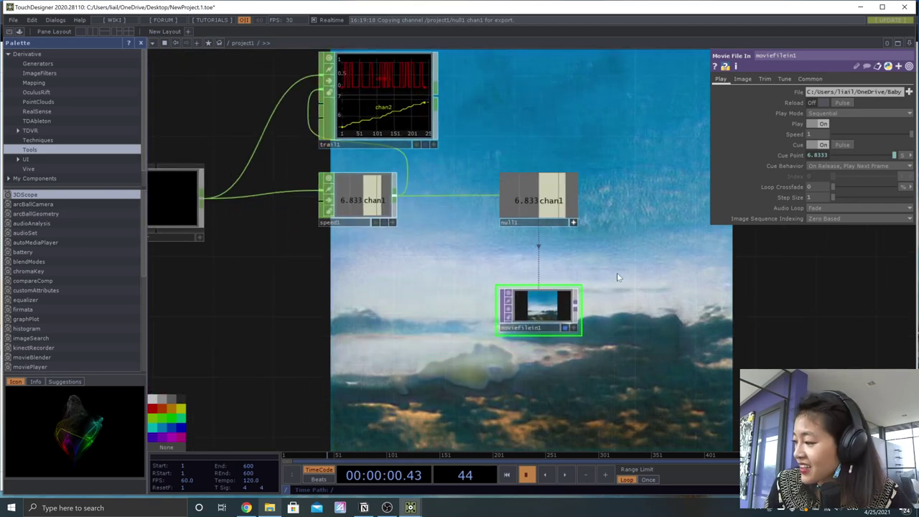
pyautogui.click(596, 210)
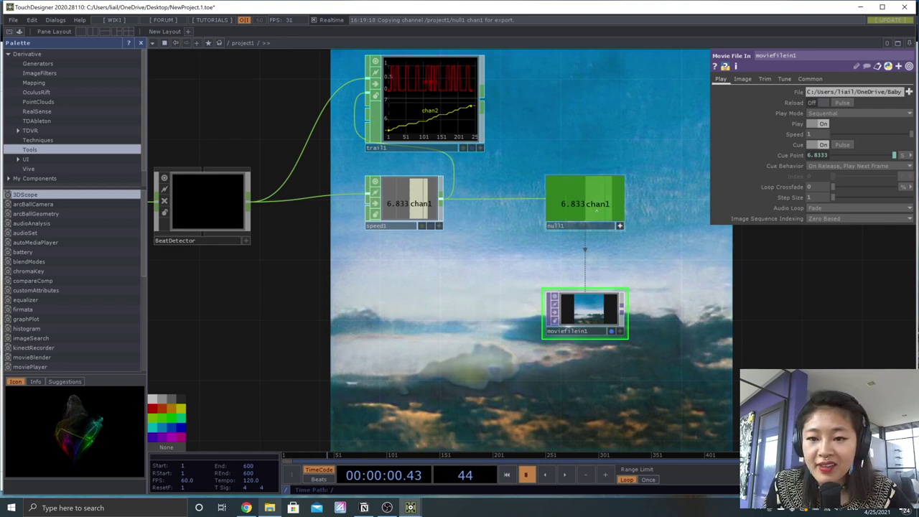
pyautogui.click(619, 221)
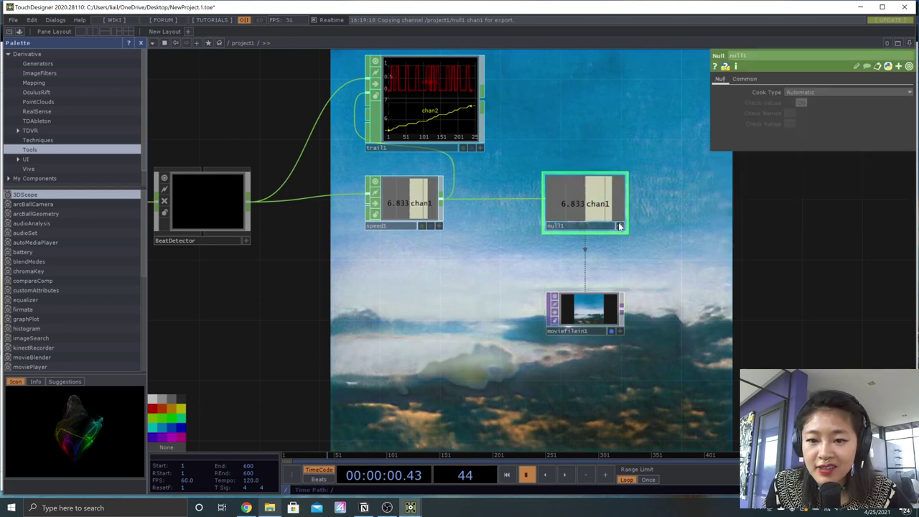
pyautogui.click(619, 225)
pyautogui.press('space')
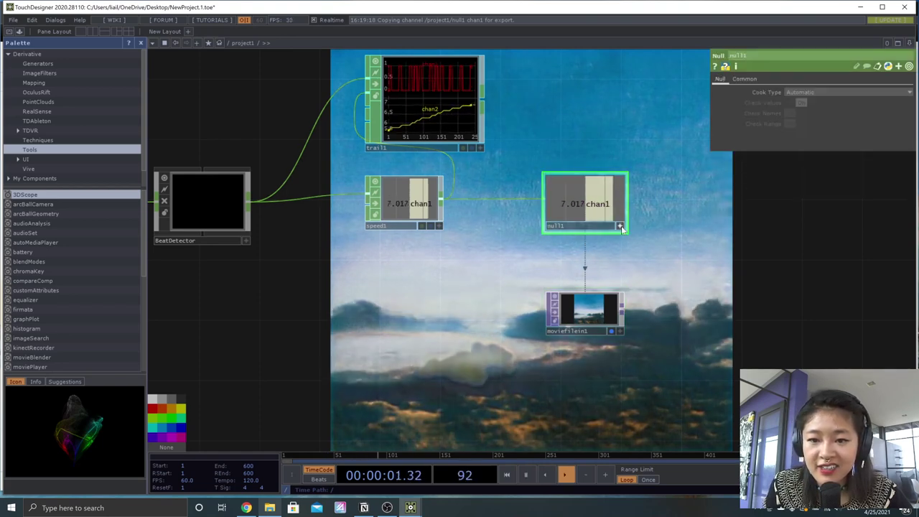
pyautogui.click(619, 226)
pyautogui.press('space')
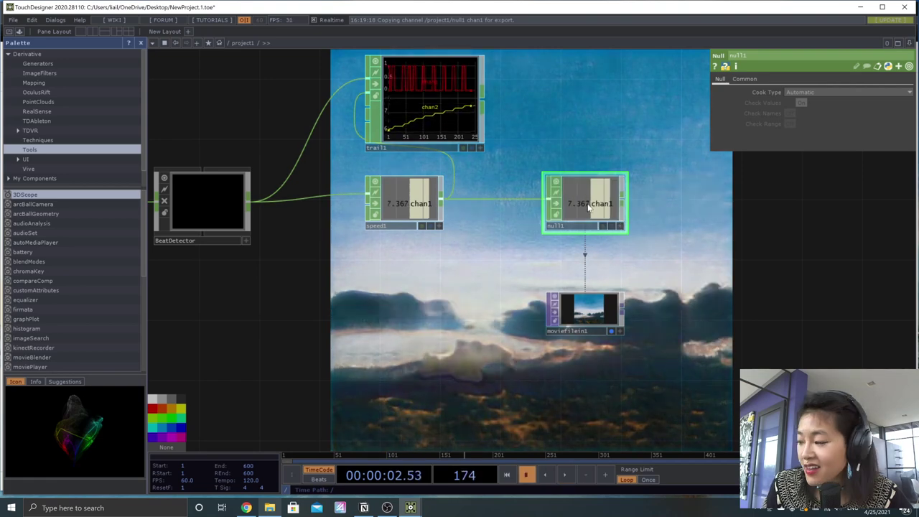
pyautogui.press('space')
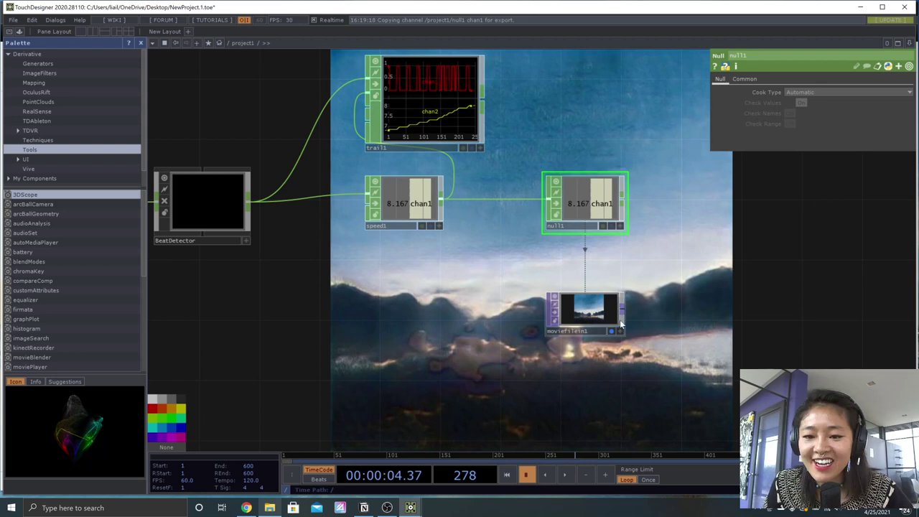
pyautogui.scroll(3, 595, 265)
pyautogui.scroll(1, 595, 265)
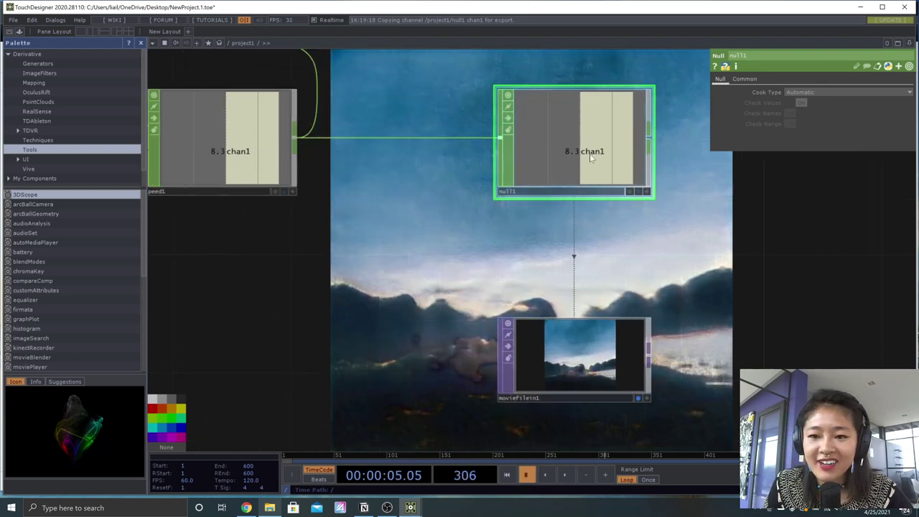
# Step: Check moviefilein1's playback, turn off null1's viewer, and delete the moviefilein1 node
pyautogui.click(626, 349)
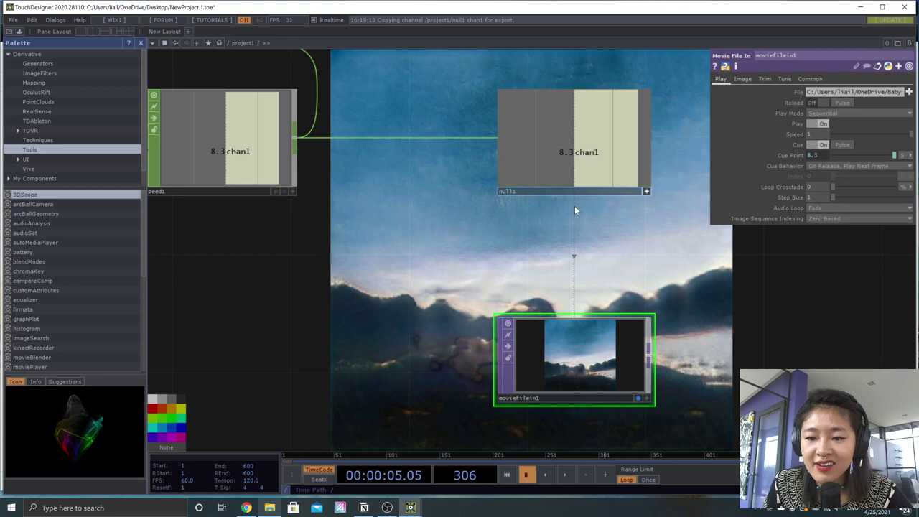
pyautogui.press('space')
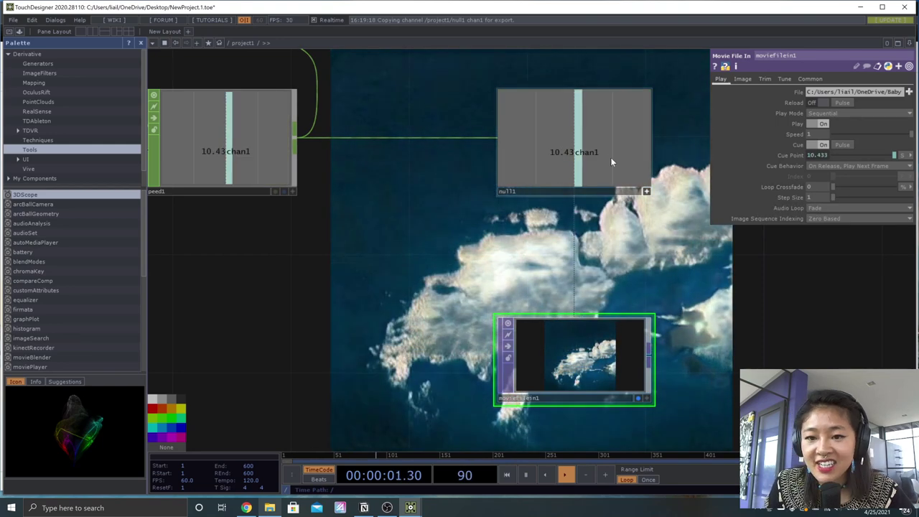
pyautogui.click(646, 191)
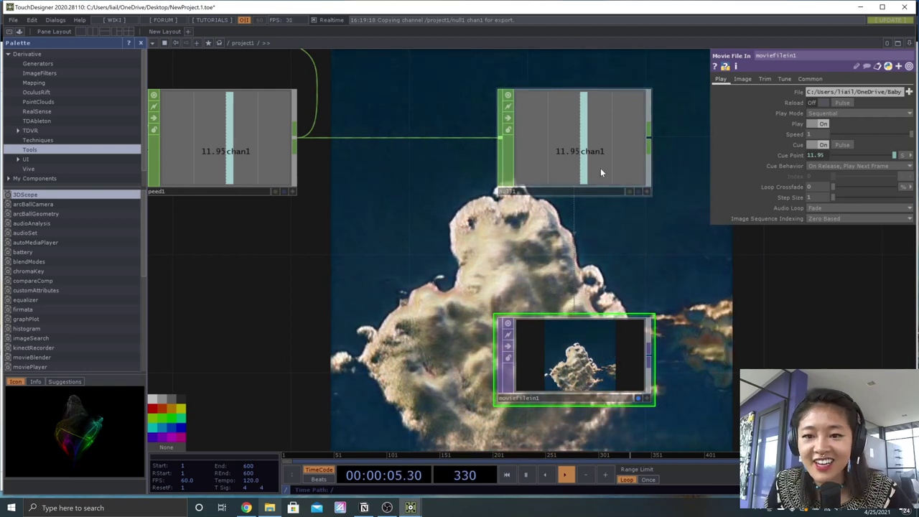
pyautogui.press('space')
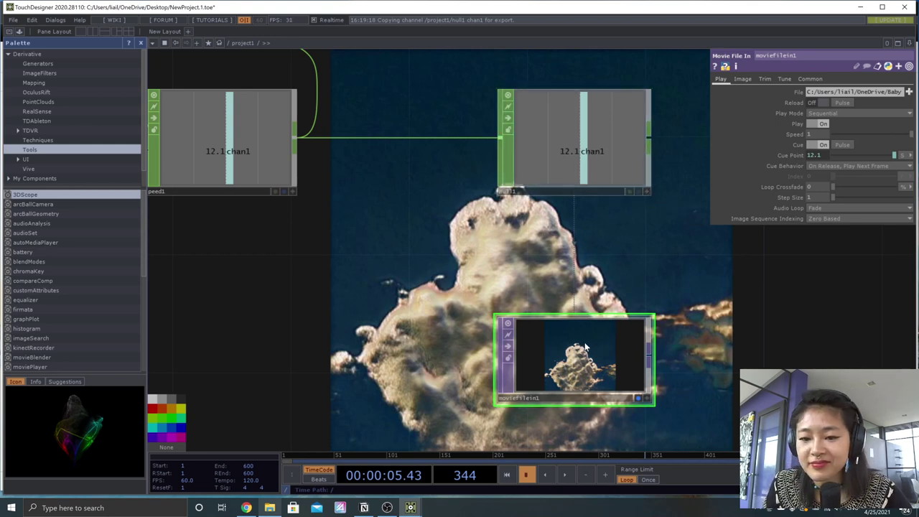
pyautogui.press('Delete')
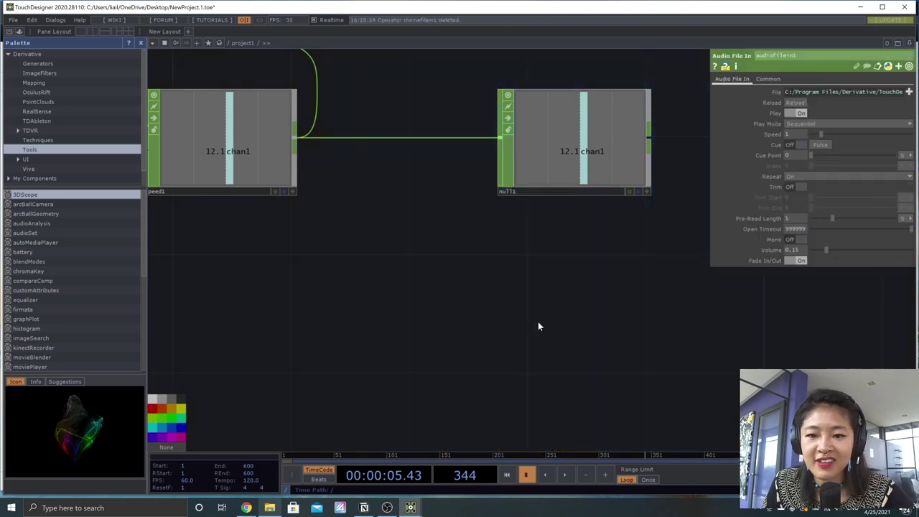
# Step: Drop the Colorful-Clouds clip from File Explorer into the network and centre its node
pyautogui.click(269, 507)
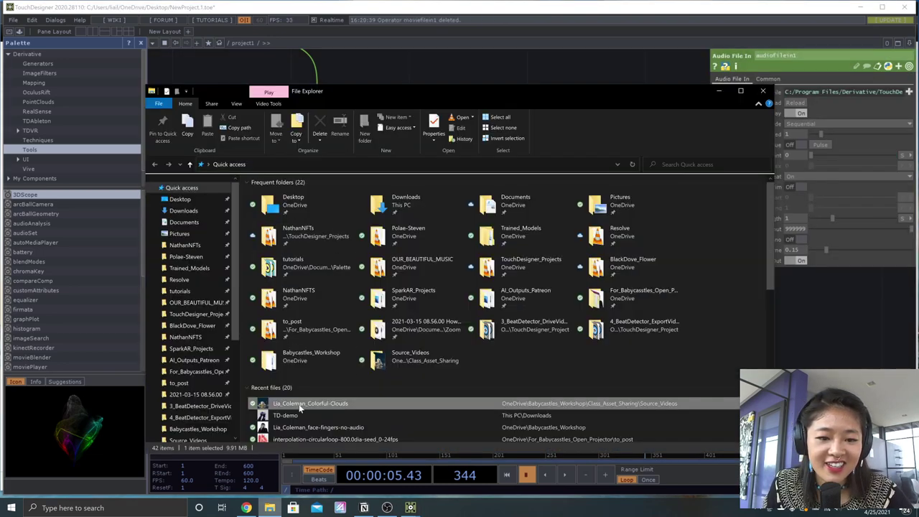
pyautogui.moveTo(301, 408); pyautogui.dragTo(778, 315)
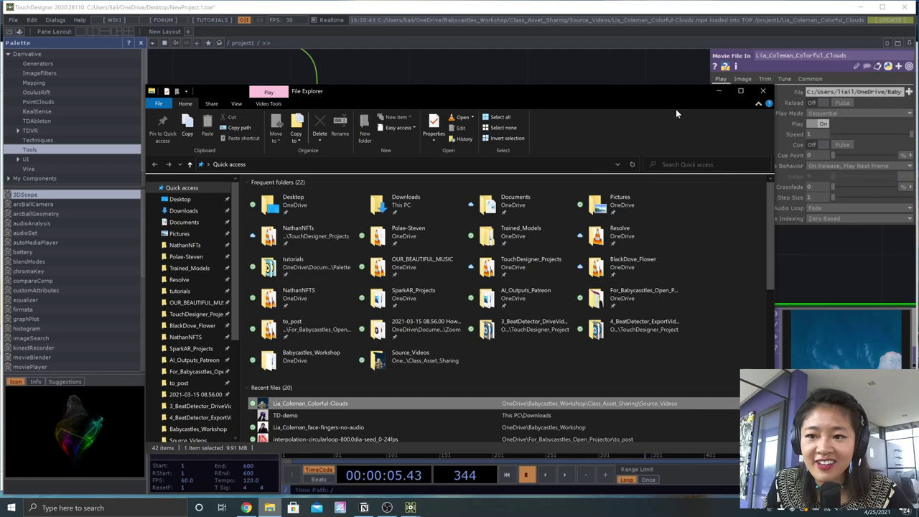
pyautogui.click(718, 91)
pyautogui.moveTo(774, 361); pyautogui.dragTo(507, 359)
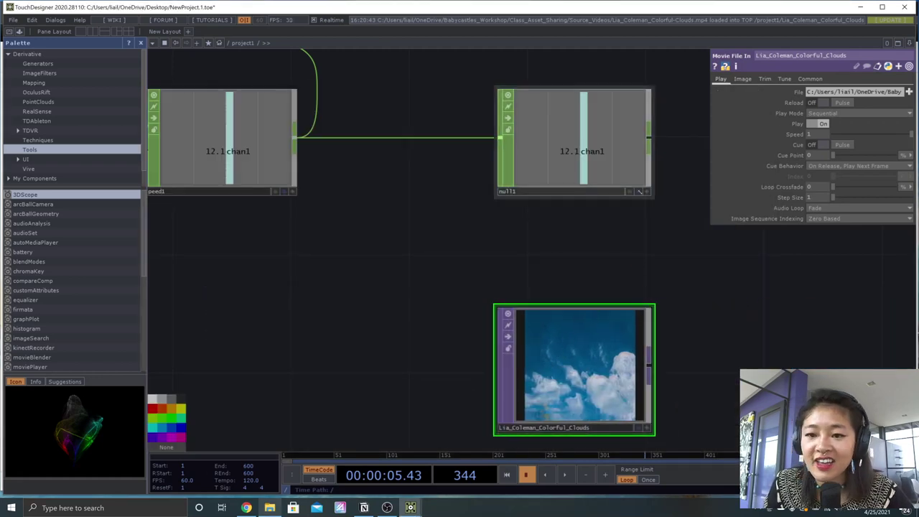
# Step: Activate null1's viewer and drag its chan1 toward the clip's Cue Point
pyautogui.click(646, 191)
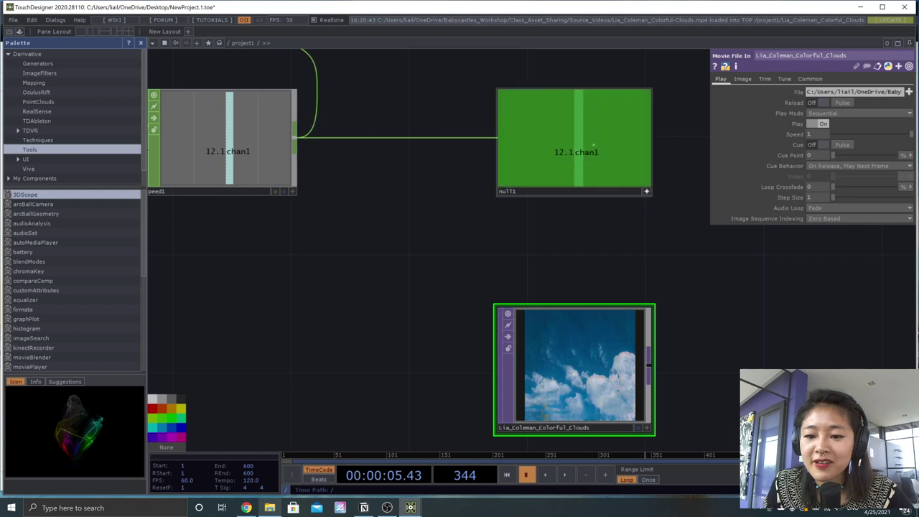
pyautogui.moveTo(594, 146)
pyautogui.mouseDown()
pyautogui.moveTo(811, 157)
pyautogui.moveTo(599, 153)
pyautogui.mouseUp()
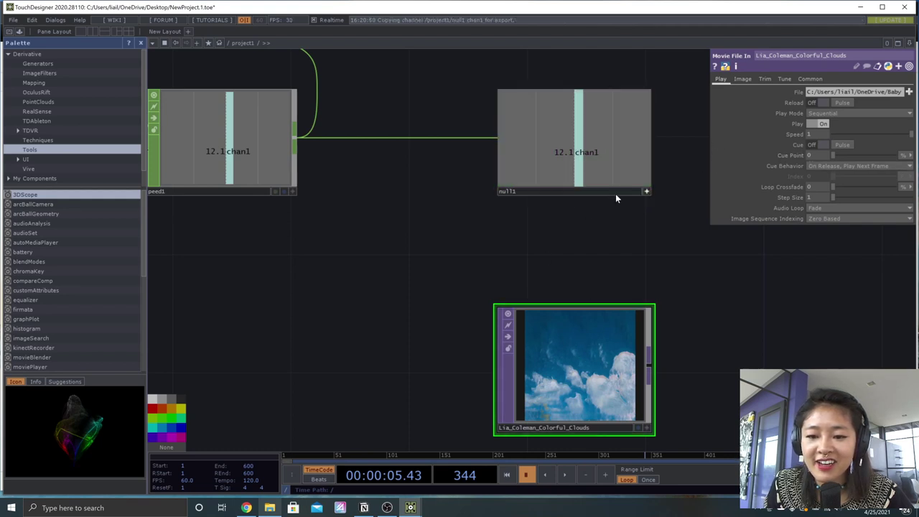
pyautogui.moveTo(617, 154); pyautogui.dragTo(595, 151)
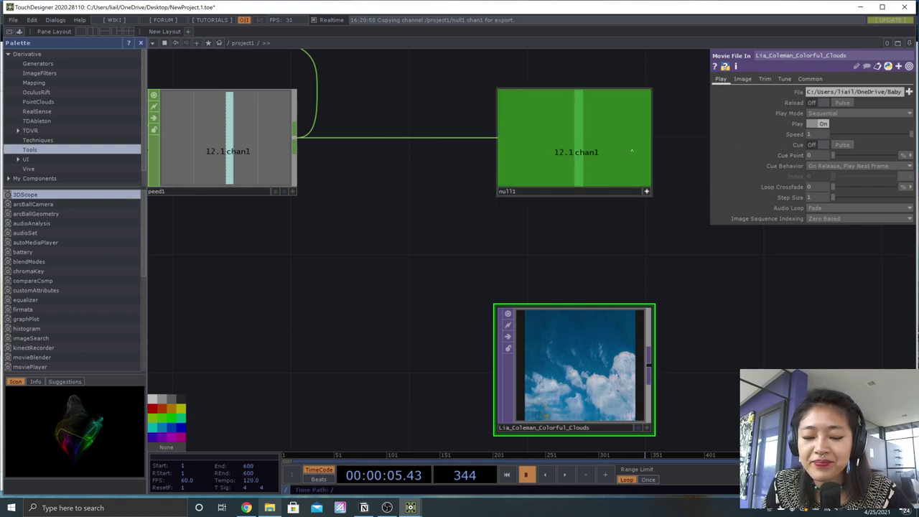
pyautogui.moveTo(651, 151); pyautogui.dragTo(649, 193)
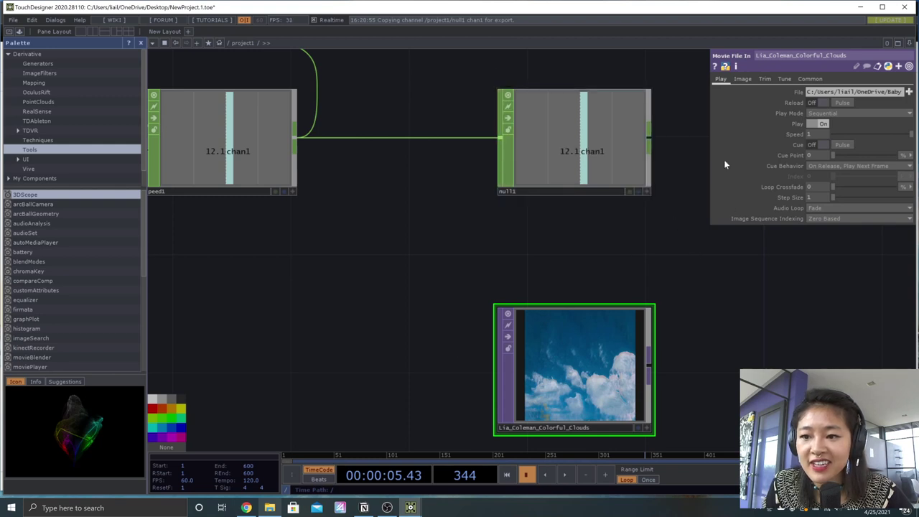
# Step: Turn on Cue for the clouds clip and link its Cue Point to null1's chan1 by CHOP reference
pyautogui.click(818, 143)
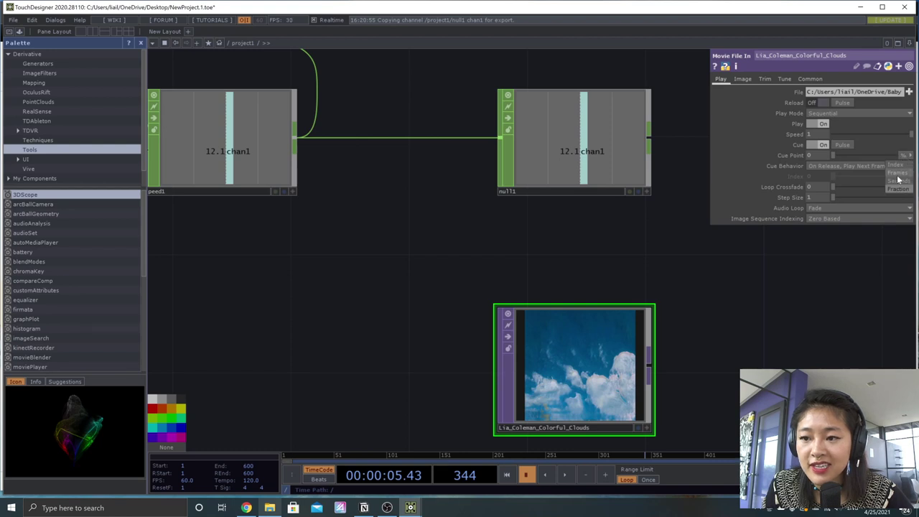
pyautogui.click(617, 178)
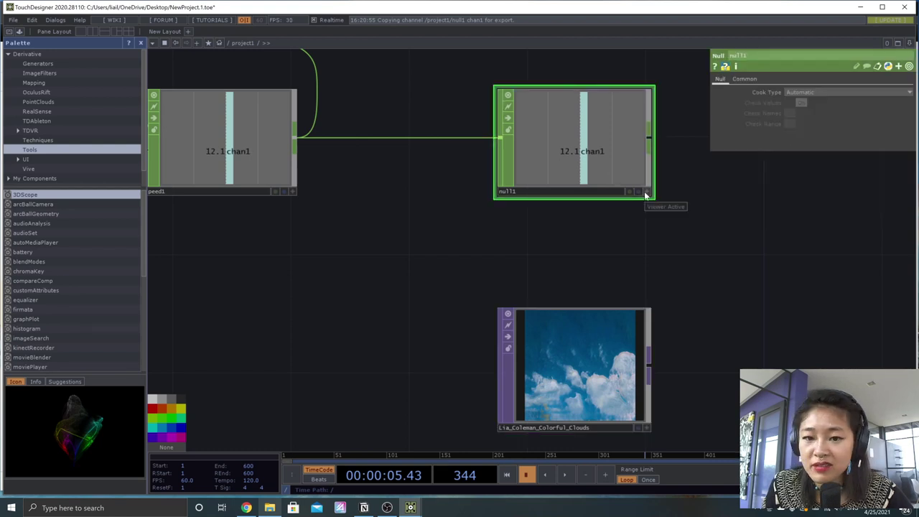
pyautogui.click(645, 192)
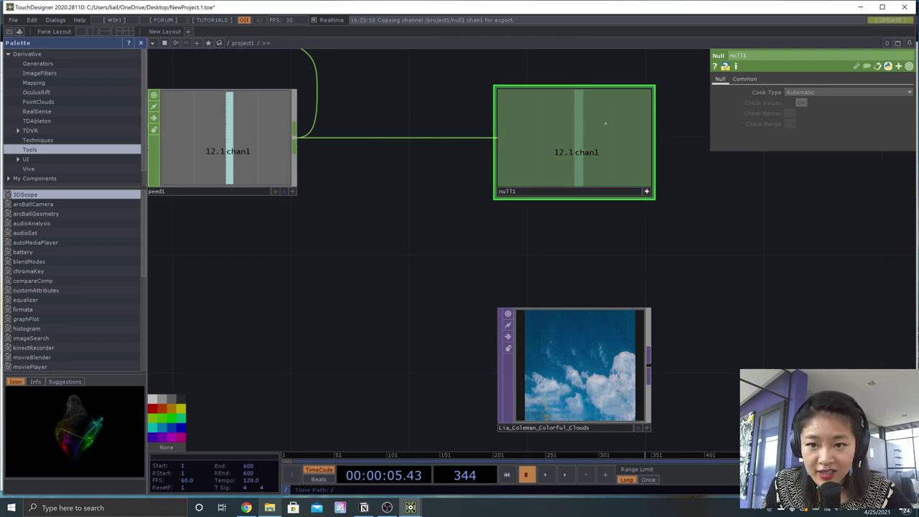
pyautogui.click(598, 340)
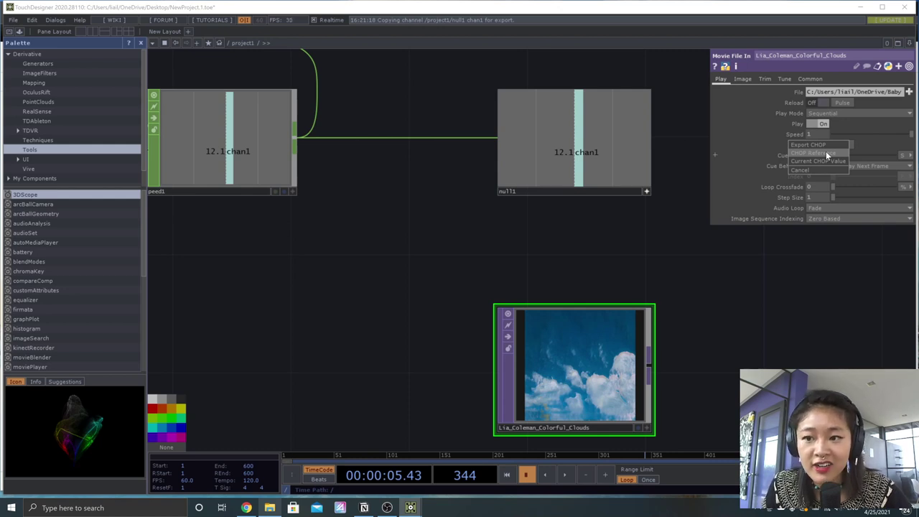
pyautogui.click(825, 153)
# Step: Test playback, show the clouds video as the network background, and bypass speed1
pyautogui.press('space')
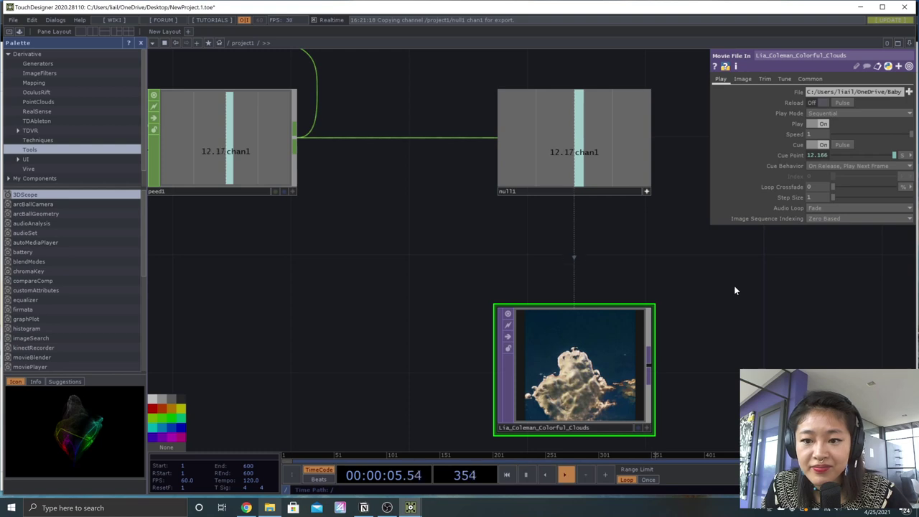
pyautogui.press('space')
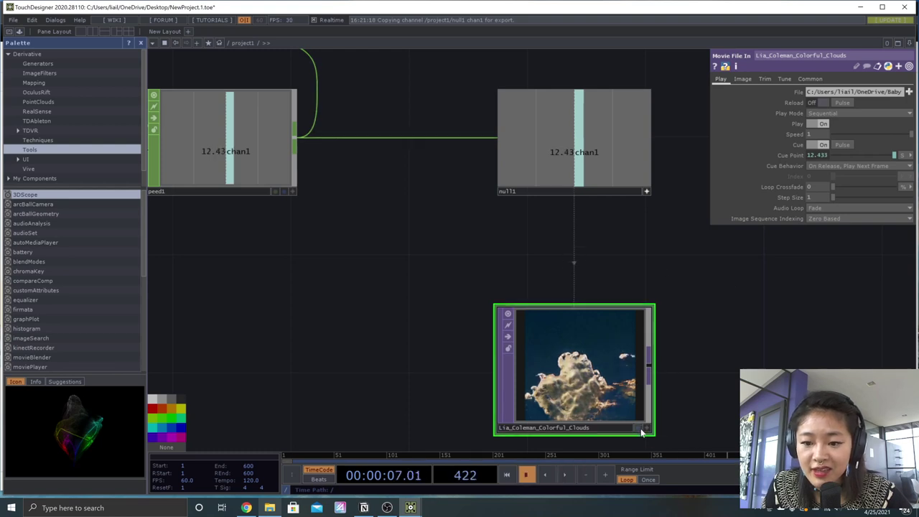
pyautogui.click(639, 429)
pyautogui.press('space')
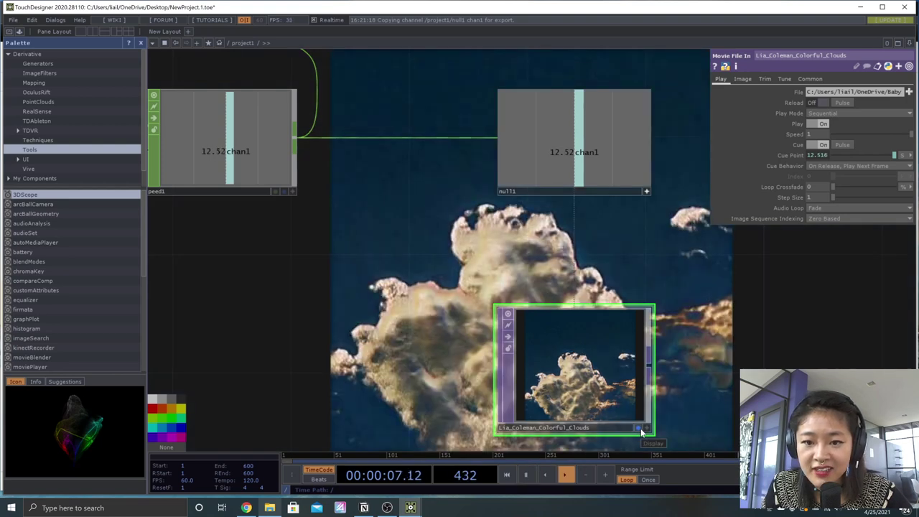
pyautogui.press('space')
pyautogui.click(153, 119)
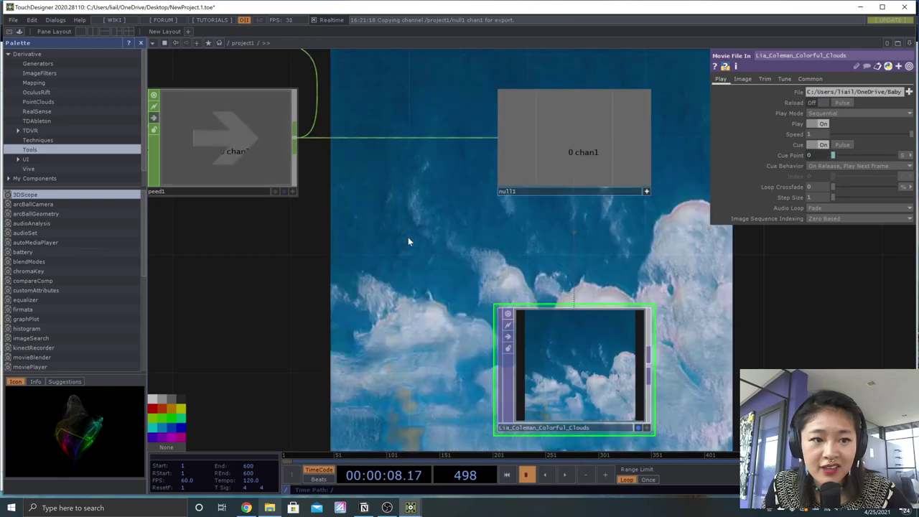
pyautogui.press('space')
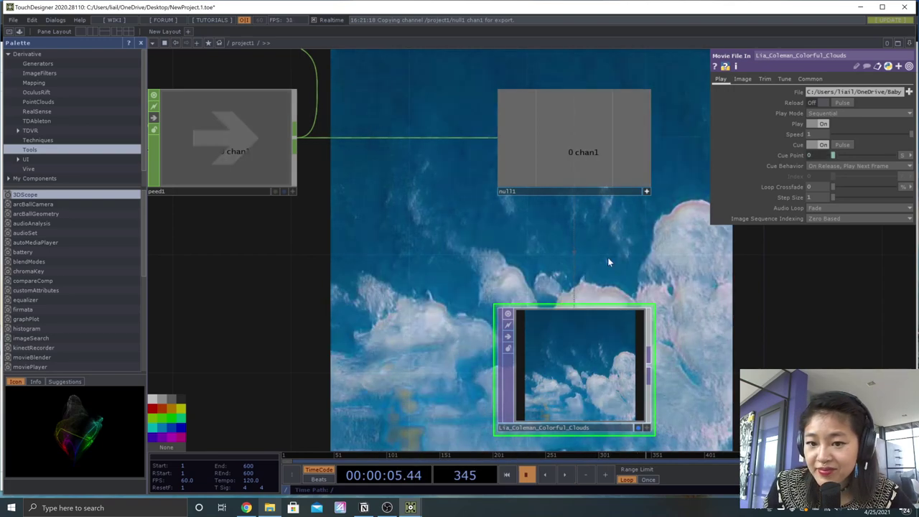
pyautogui.press('space')
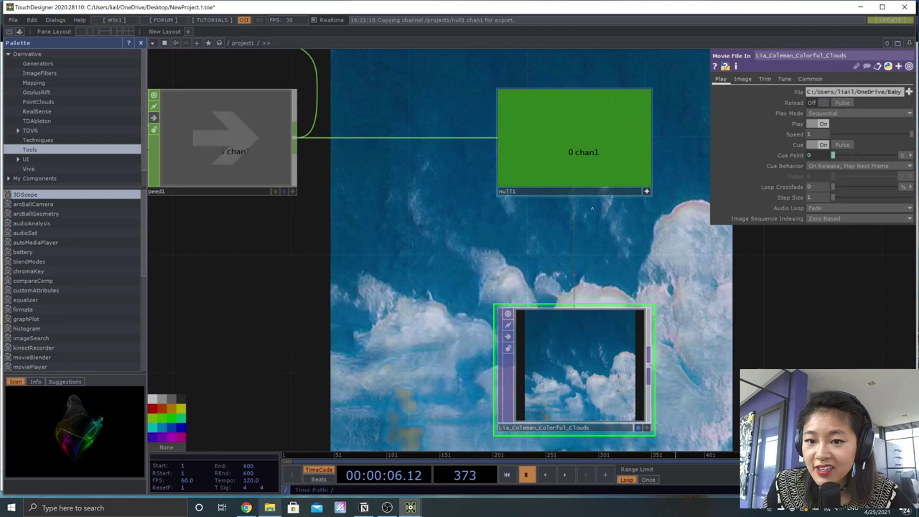
pyautogui.press('space')
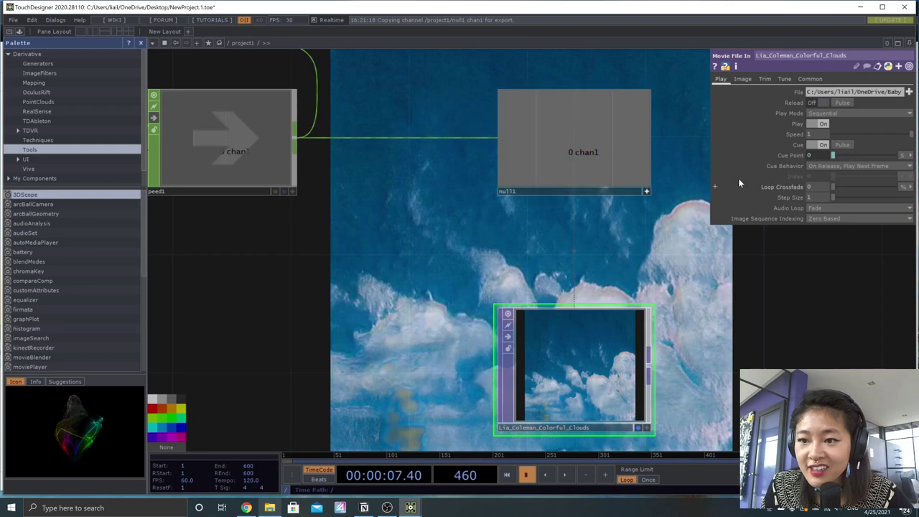
pyautogui.moveTo(574, 144); pyautogui.dragTo(819, 155)
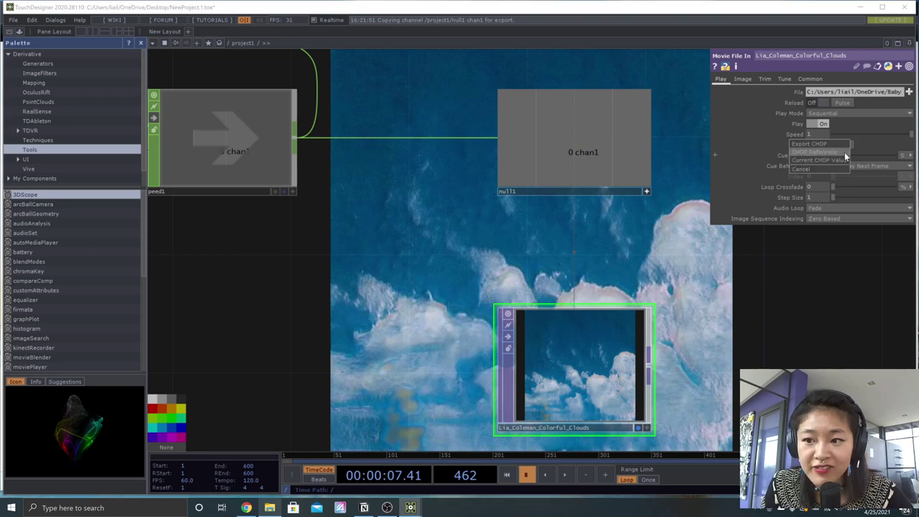
pyautogui.click(835, 153)
pyautogui.press('space')
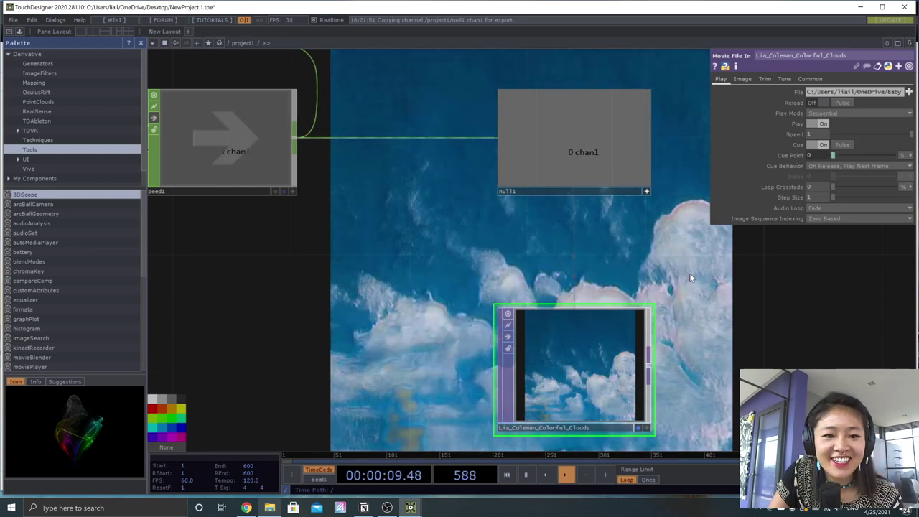
pyautogui.press('space')
# Step: Delete the speed1 and trail1 nodes so BeatDetector wires straight into null1
pyautogui.scroll(-3, 430, 230)
pyautogui.moveTo(403, 265); pyautogui.dragTo(412, 326)
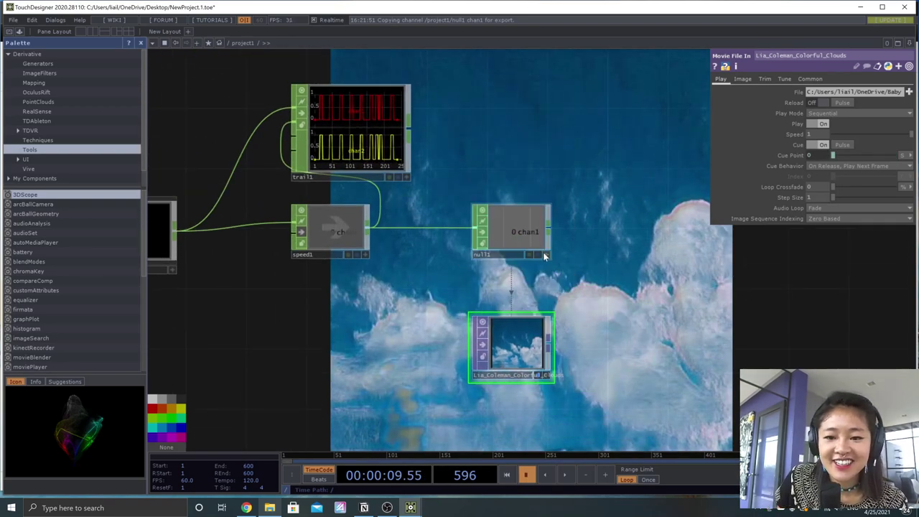
pyautogui.moveTo(431, 300); pyautogui.dragTo(467, 299)
pyautogui.moveTo(409, 266)
pyautogui.mouseDown()
pyautogui.moveTo(396, 263)
pyautogui.moveTo(411, 265)
pyautogui.mouseUp()
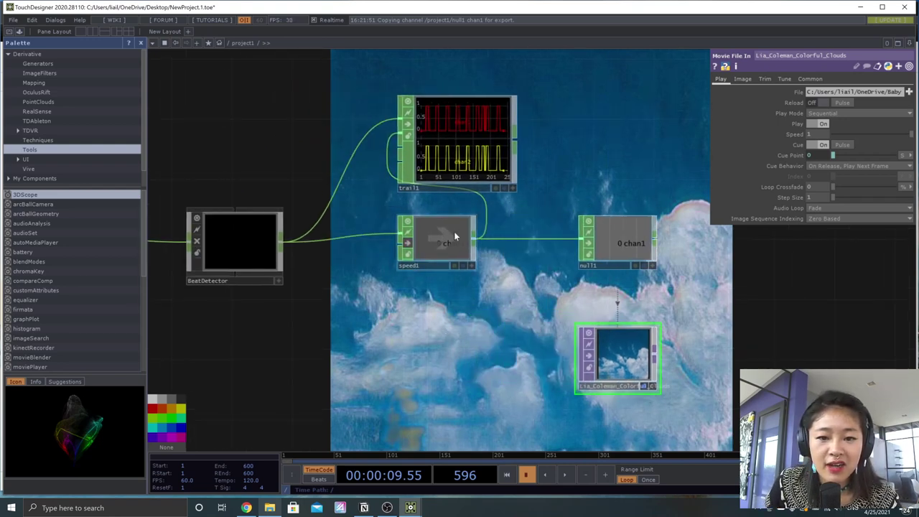
pyautogui.moveTo(446, 232)
pyautogui.mouseDown()
pyautogui.moveTo(447, 253)
pyautogui.moveTo(447, 239)
pyautogui.mouseUp()
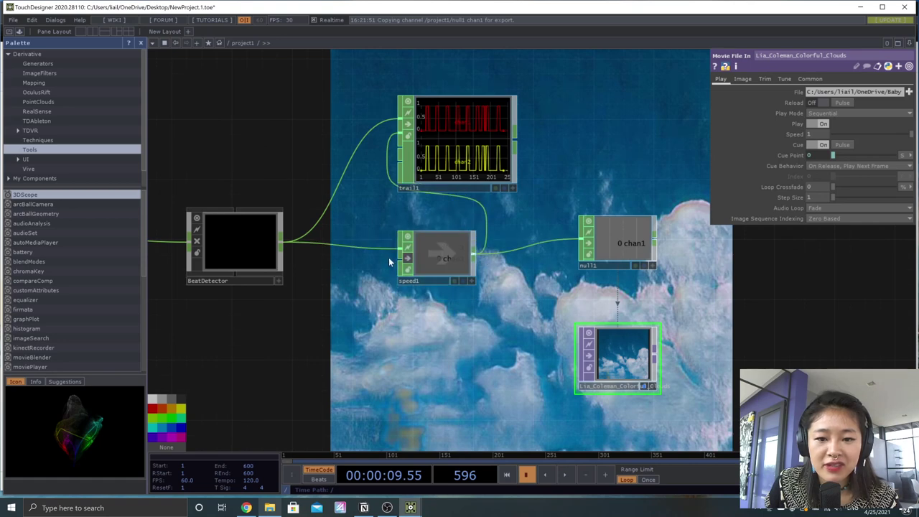
pyautogui.click(448, 260)
pyautogui.press('Delete')
pyautogui.click(479, 175)
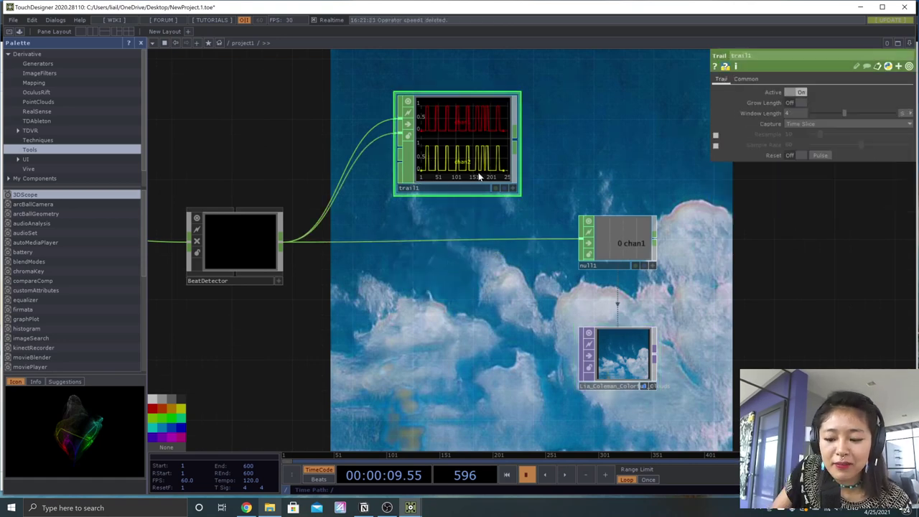
pyautogui.press('Delete')
# Step: Run playback and bring up options for the BeatDetector-to-null1 wire
pyautogui.press('space')
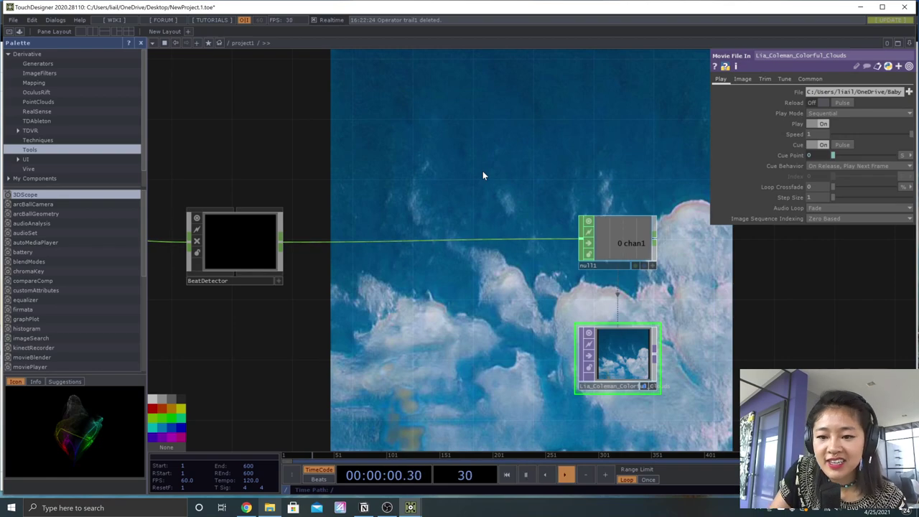
pyautogui.press('space')
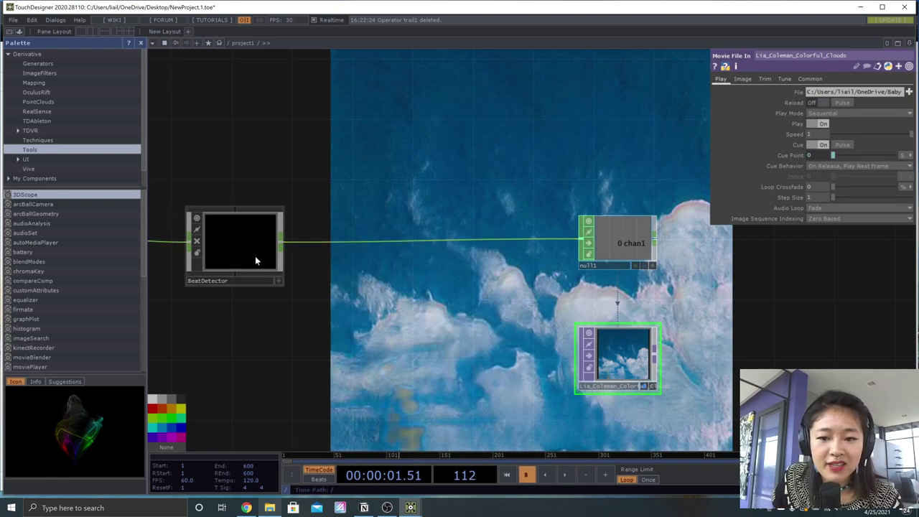
pyautogui.rightClick(430, 242)
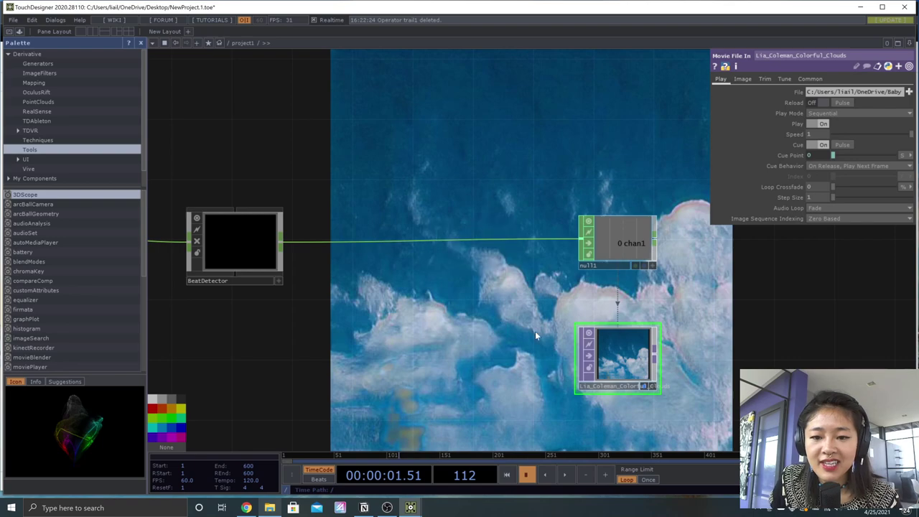
pyautogui.press('space')
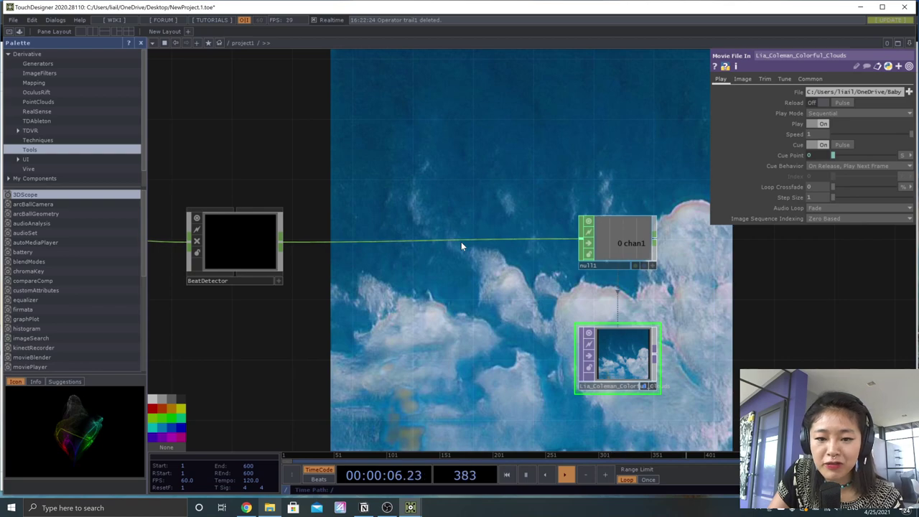
pyautogui.press('space')
pyautogui.rightClick(449, 239)
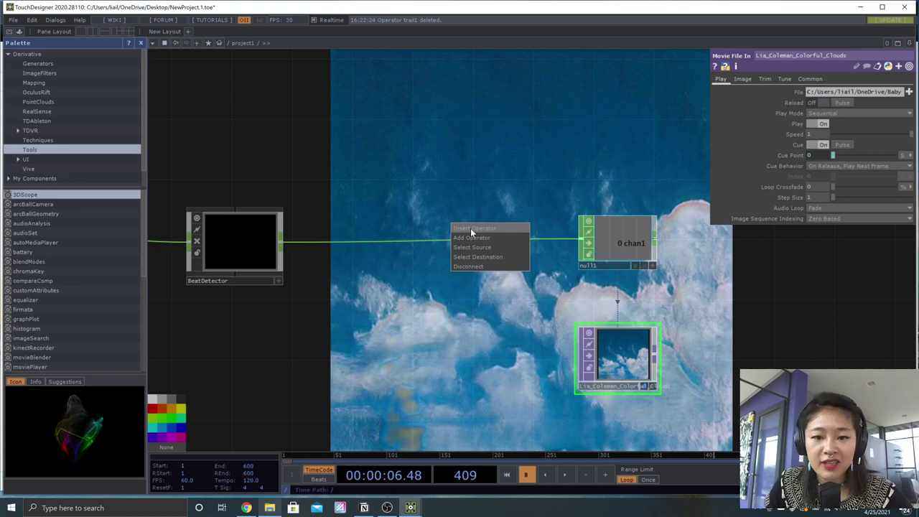
# Step: Insert a Speed CHOP on the BeatDetector-to-null1 wire, deleting the stray sort1, and play
pyautogui.click(470, 229)
pyautogui.write('spee')
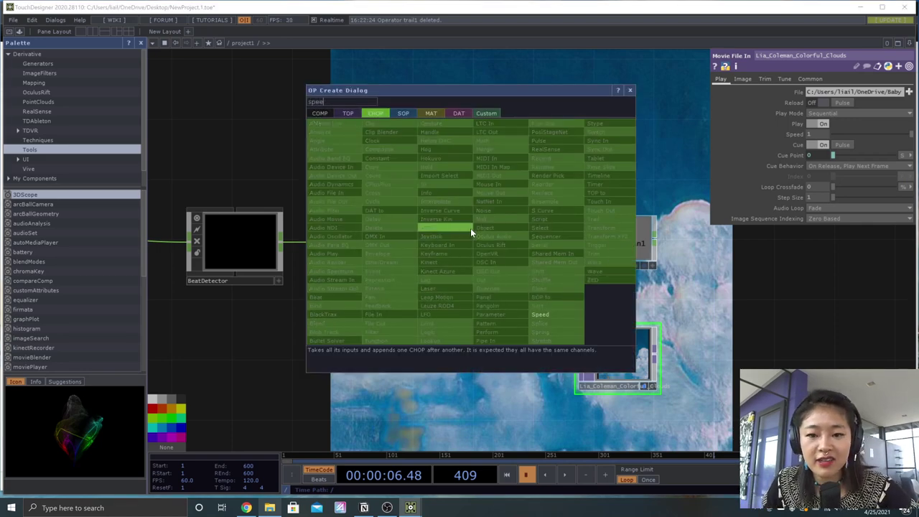
pyautogui.click(540, 314)
pyautogui.click(434, 233)
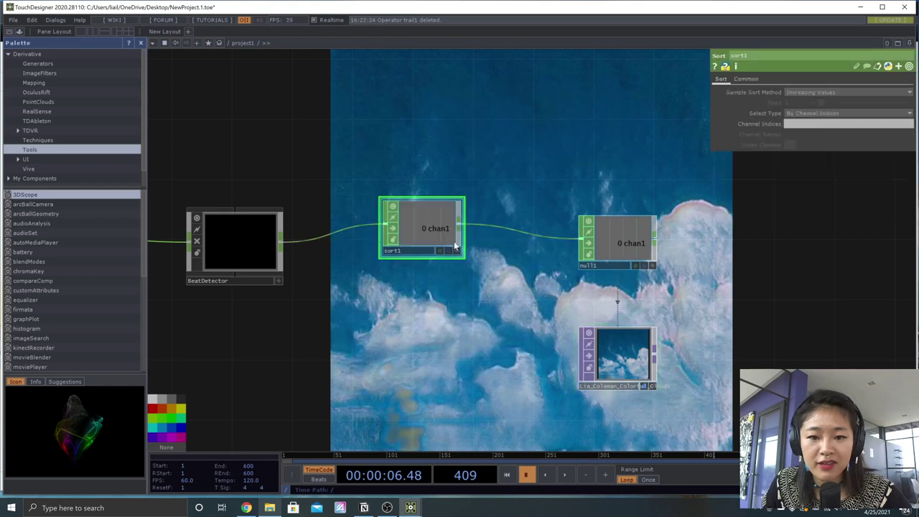
pyautogui.press('Delete')
pyautogui.rightClick(422, 238)
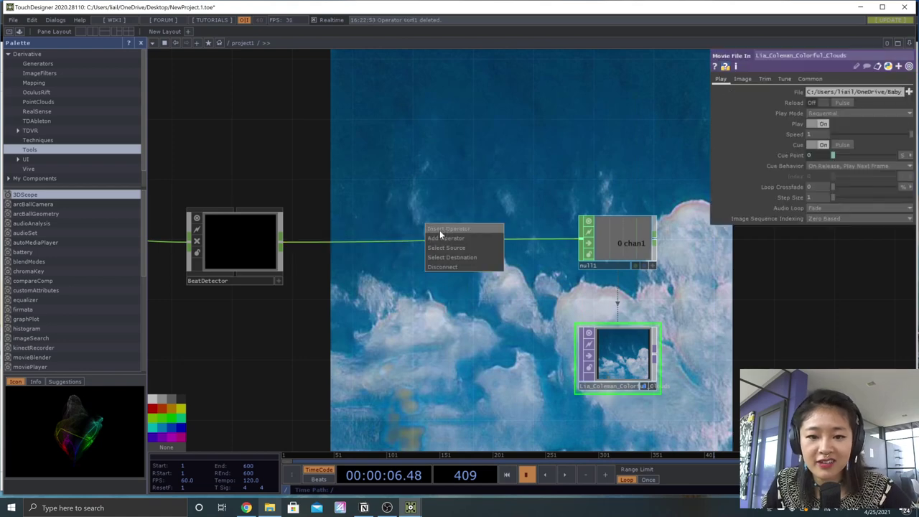
pyautogui.click(448, 230)
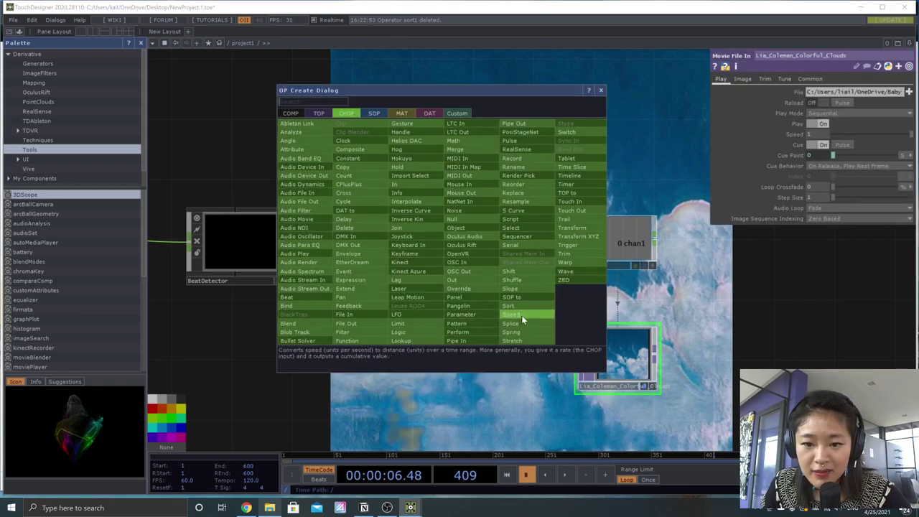
pyautogui.click(521, 315)
pyautogui.click(426, 241)
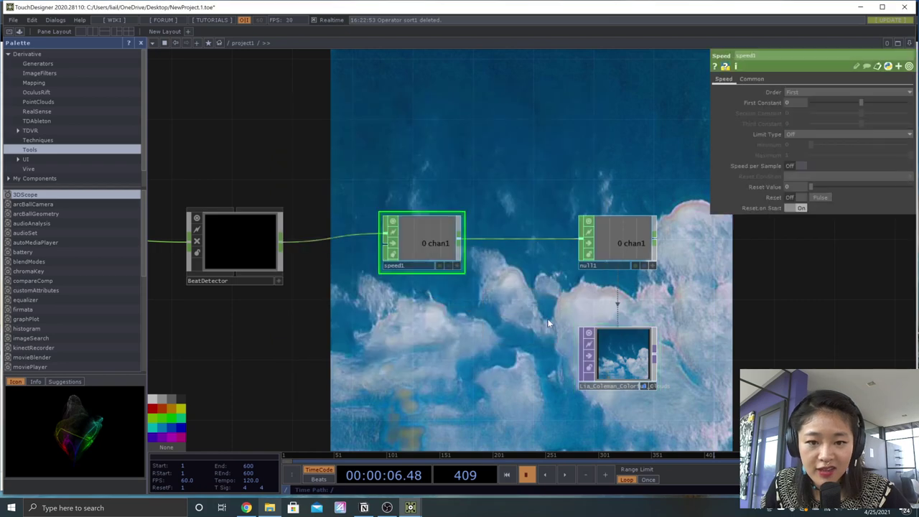
pyautogui.press('space')
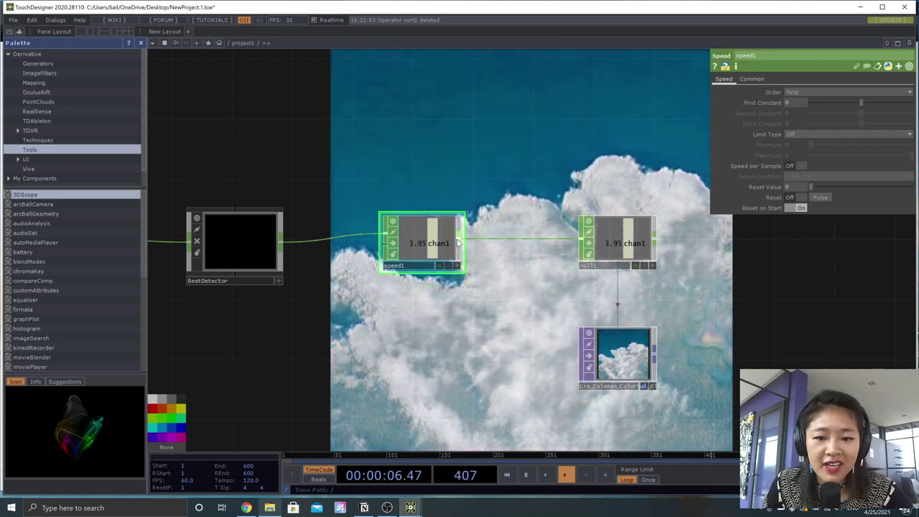
# Step: Create a new Trail CHOP fed by BeatDetector and wire speed1 into it
pyautogui.press('space')
pyautogui.moveTo(406, 172); pyautogui.dragTo(417, 186)
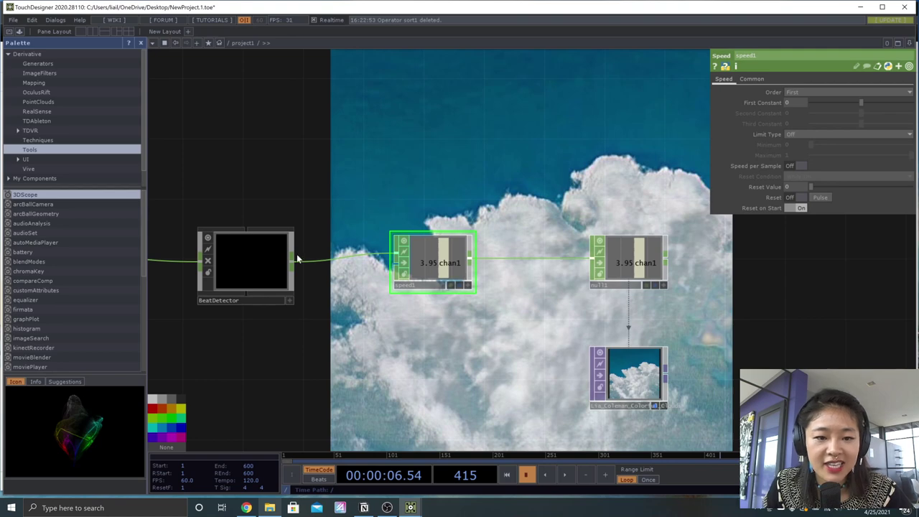
pyautogui.moveTo(297, 258); pyautogui.dragTo(409, 128)
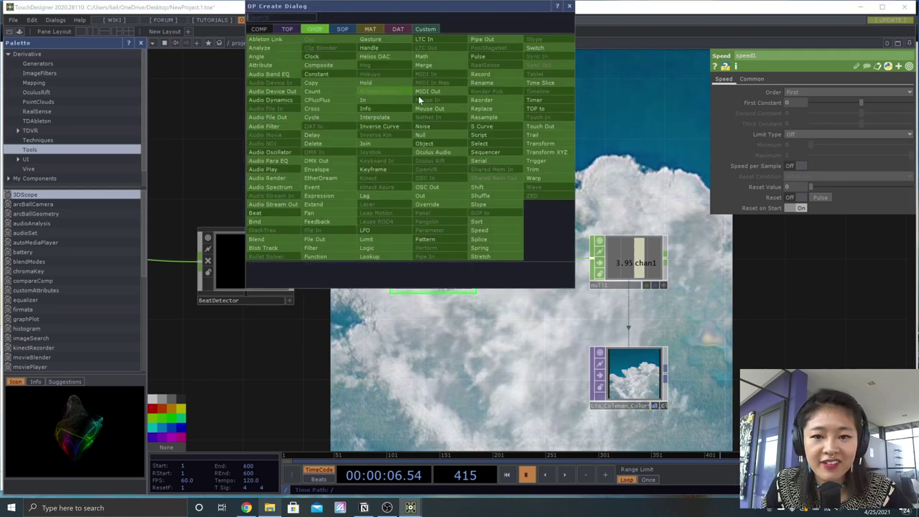
pyautogui.click(532, 134)
pyautogui.click(434, 132)
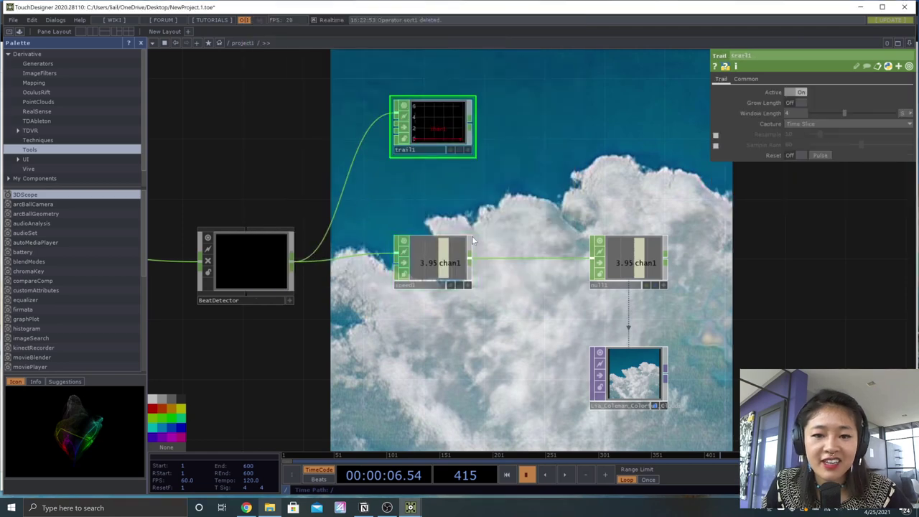
pyautogui.moveTo(472, 260); pyautogui.dragTo(396, 126)
# Step: Enlarge trail1's viewer and play to watch speed1's value climb past 11
pyautogui.scroll(4, 431, 124)
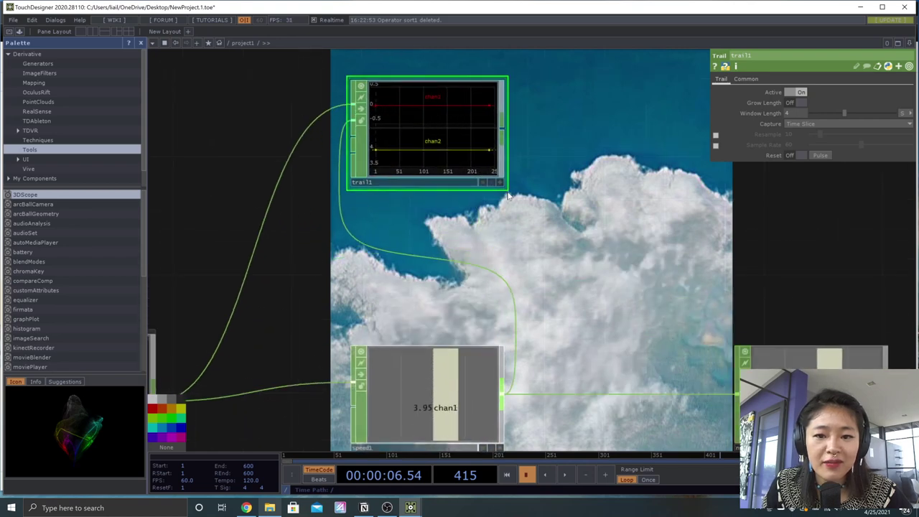
pyautogui.moveTo(508, 192); pyautogui.dragTo(597, 292)
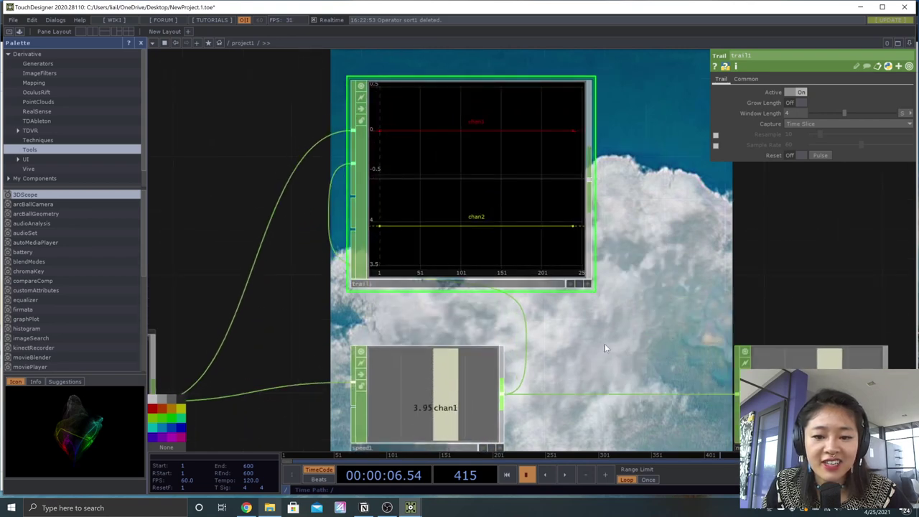
pyautogui.moveTo(604, 348); pyautogui.dragTo(608, 324)
pyautogui.click(424, 351)
pyautogui.press('space')
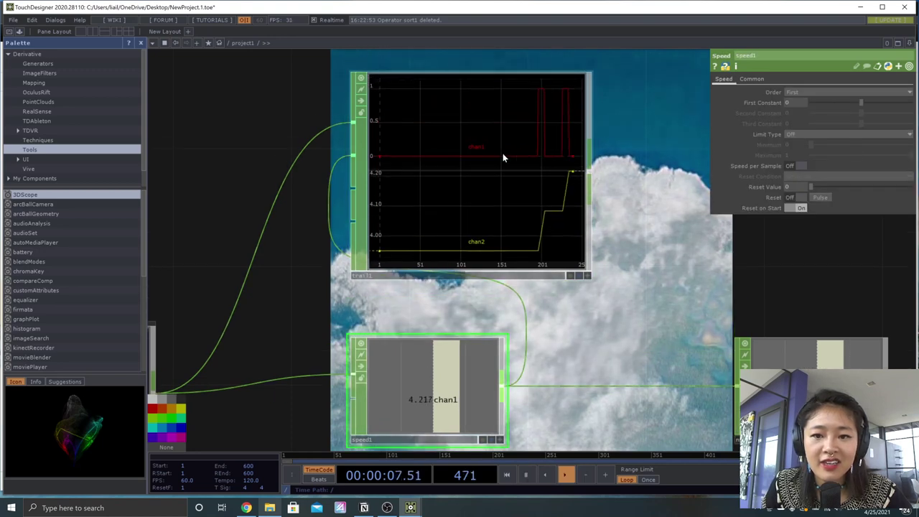
pyautogui.scroll(3, 445, 139)
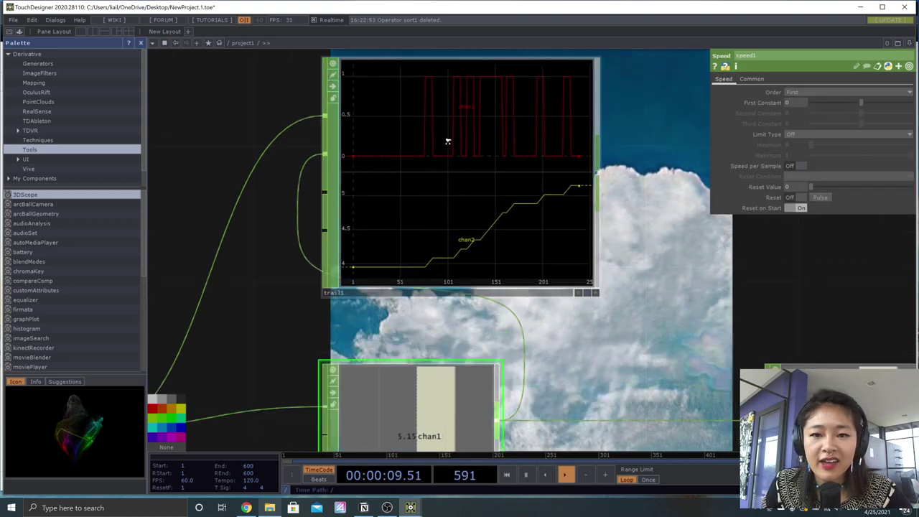
pyautogui.moveTo(678, 221); pyautogui.dragTo(678, 275)
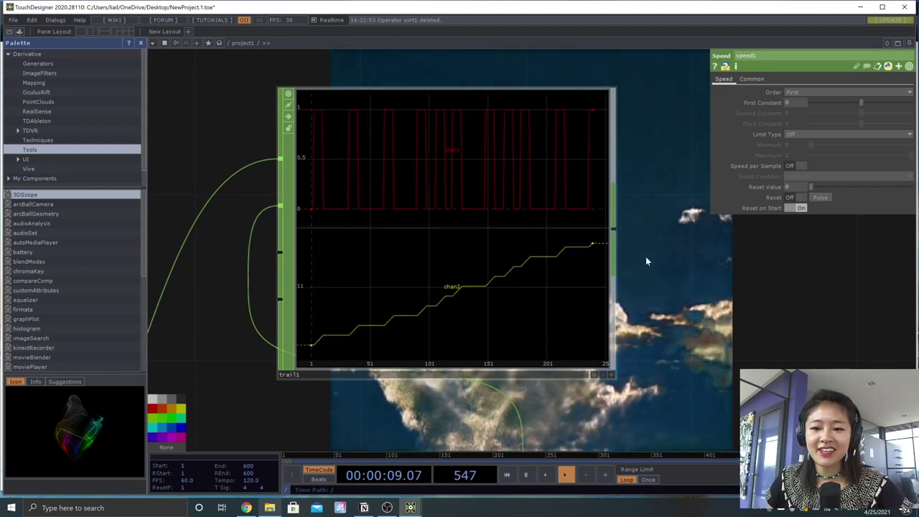
# Step: Bring speed1, null1 and all of trail1 into view and resume playback
pyautogui.moveTo(689, 366); pyautogui.dragTo(549, 231)
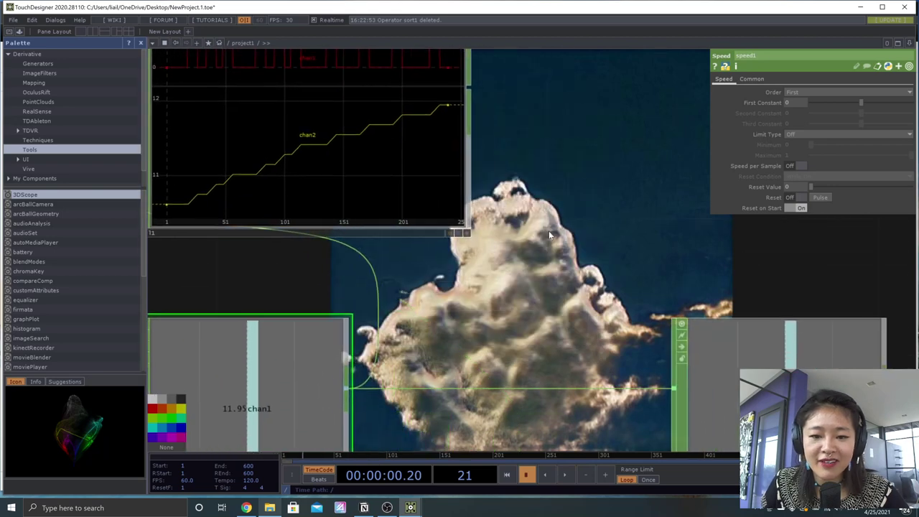
pyautogui.scroll(-3, 556, 291)
pyautogui.moveTo(575, 307); pyautogui.dragTo(521, 271)
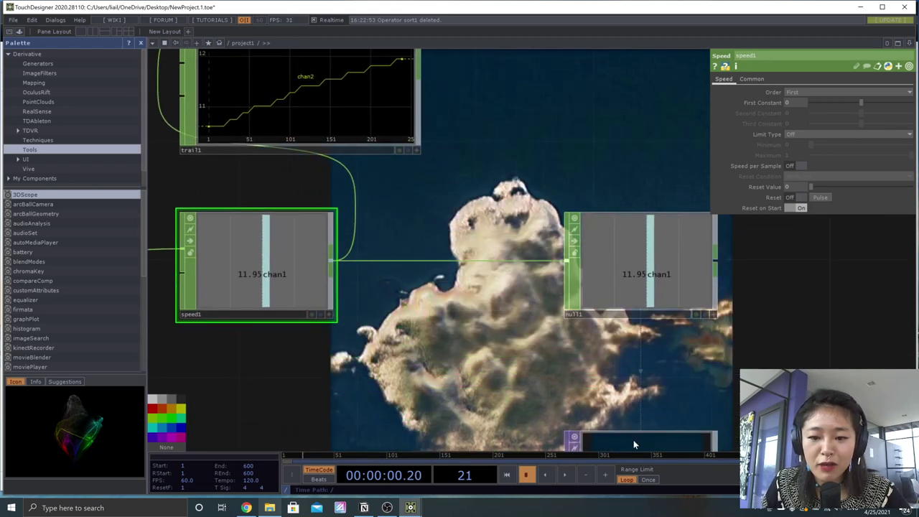
pyautogui.moveTo(397, 273); pyautogui.dragTo(446, 395)
pyautogui.press('space')
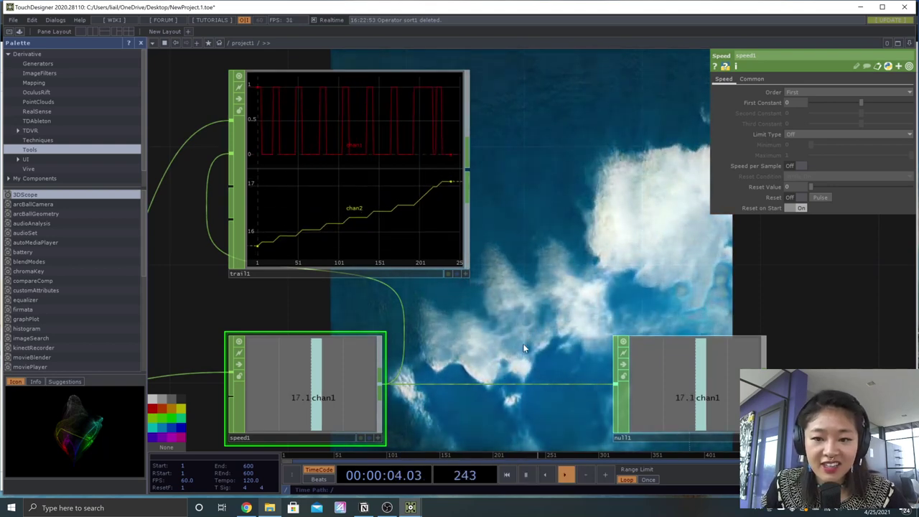
# Step: Move speed1 between trail1 and null1, and shift trail1 up and to the right
pyautogui.scroll(-1, 522, 343)
pyautogui.moveTo(523, 343); pyautogui.dragTo(595, 280)
pyautogui.scroll(-1, 595, 280)
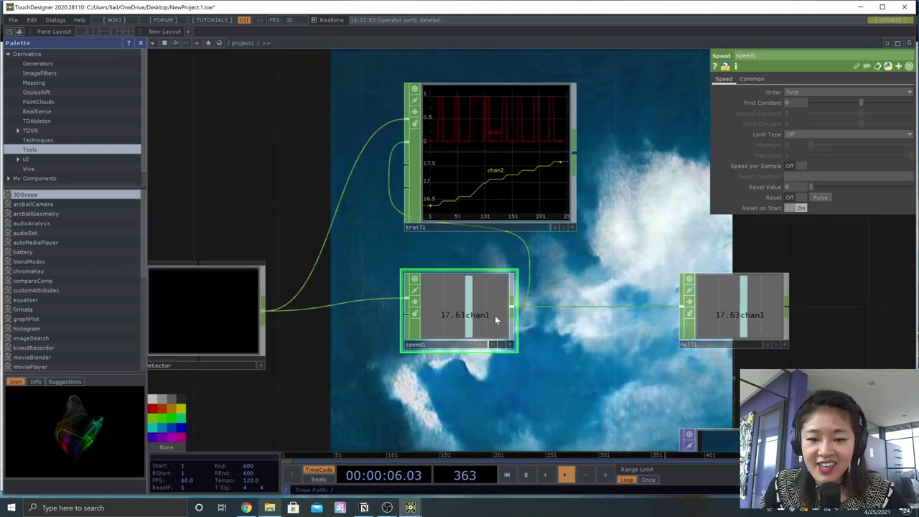
pyautogui.moveTo(494, 315); pyautogui.dragTo(581, 323)
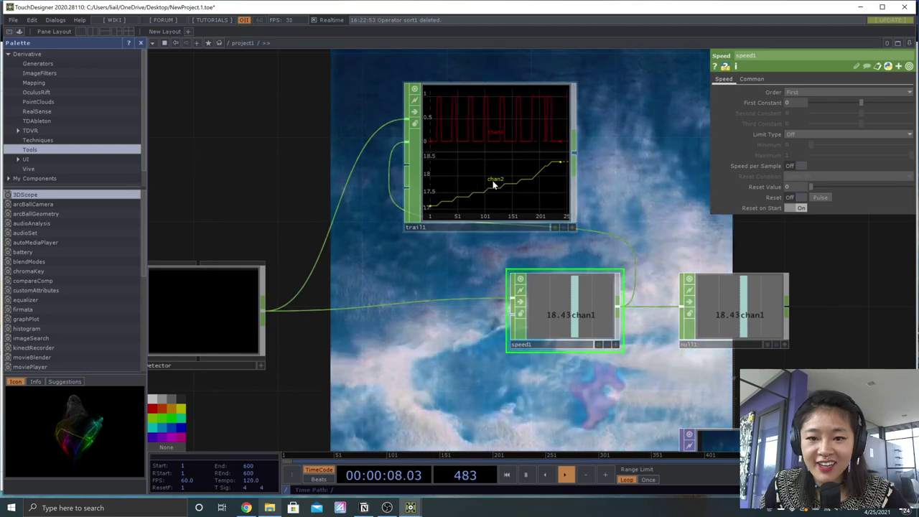
pyautogui.moveTo(493, 185); pyautogui.dragTo(598, 153)
# Step: Shift speed1 and null1 further right together, with the movie-file node visible below
pyautogui.moveTo(535, 316); pyautogui.dragTo(556, 316)
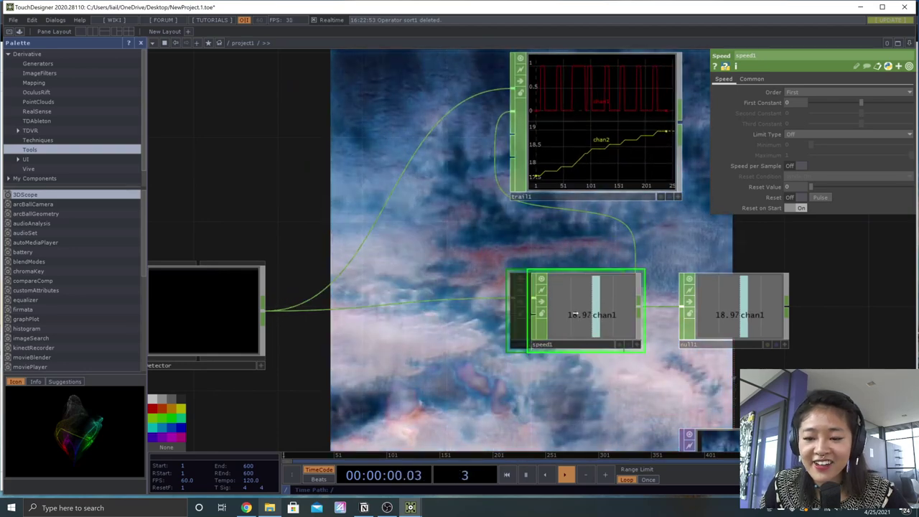
pyautogui.moveTo(801, 349); pyautogui.dragTo(522, 267)
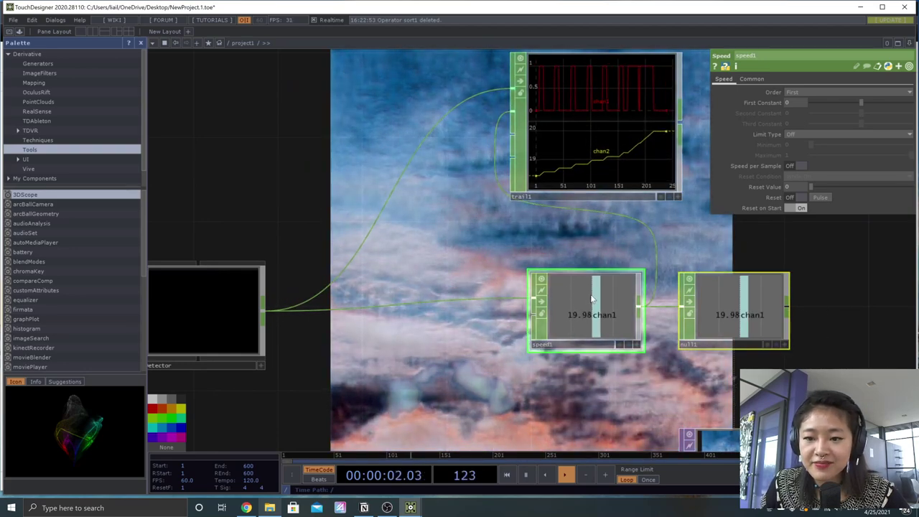
pyautogui.moveTo(586, 303); pyautogui.dragTo(670, 303)
pyautogui.moveTo(594, 380); pyautogui.dragTo(470, 349)
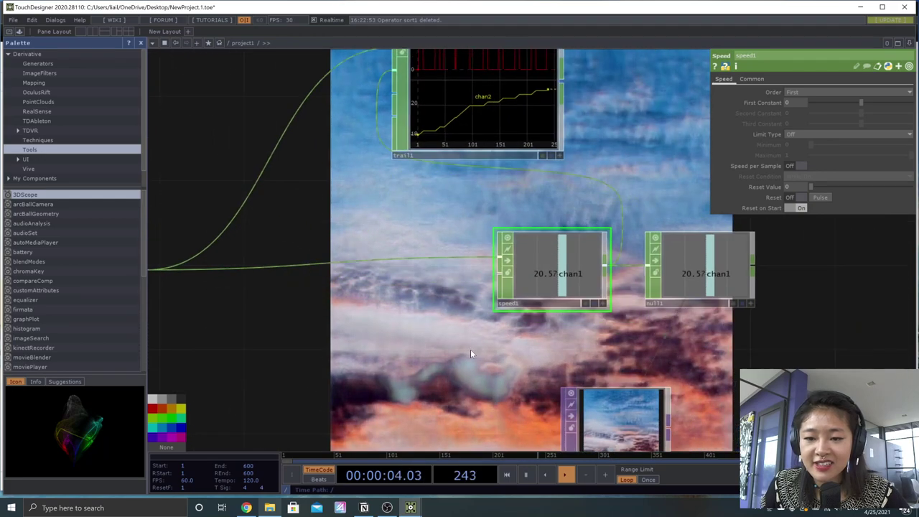
pyautogui.scroll(-3, 466, 347)
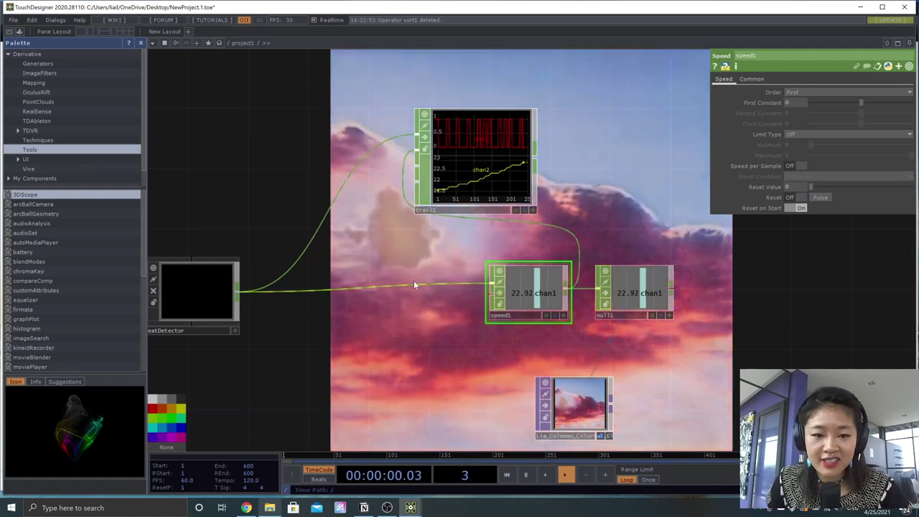
# Step: Pause playback, insert a Math CHOP, math1, on the BeatDetector-to-speed1 wire, and place it beside BeatDetector
pyautogui.press('space')
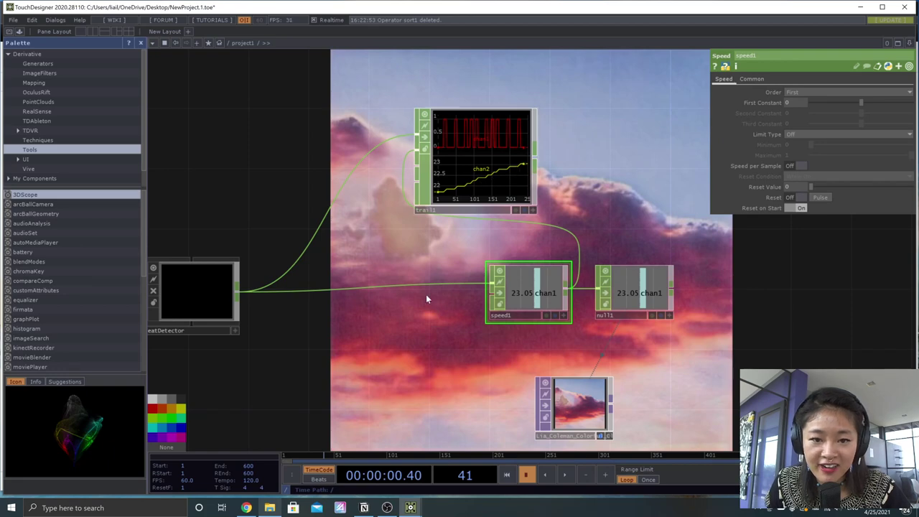
pyautogui.press('space')
pyautogui.press('space')
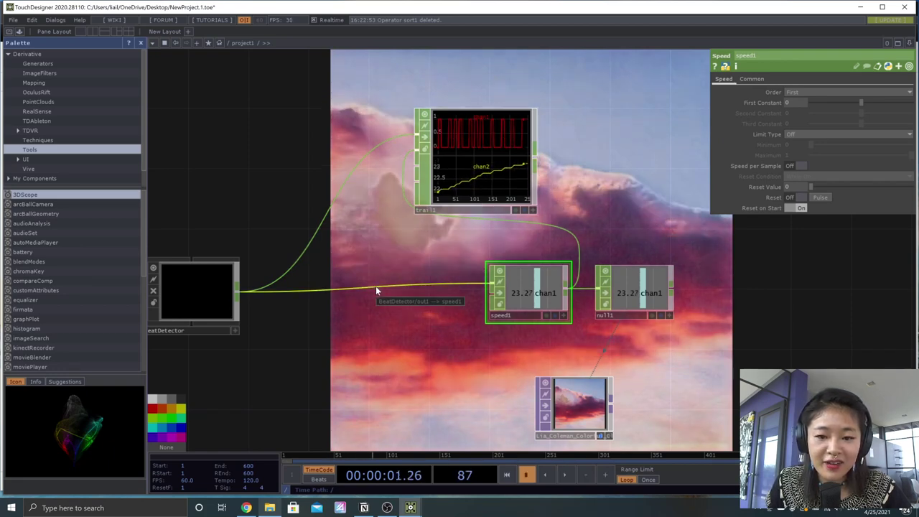
pyautogui.rightClick(376, 290)
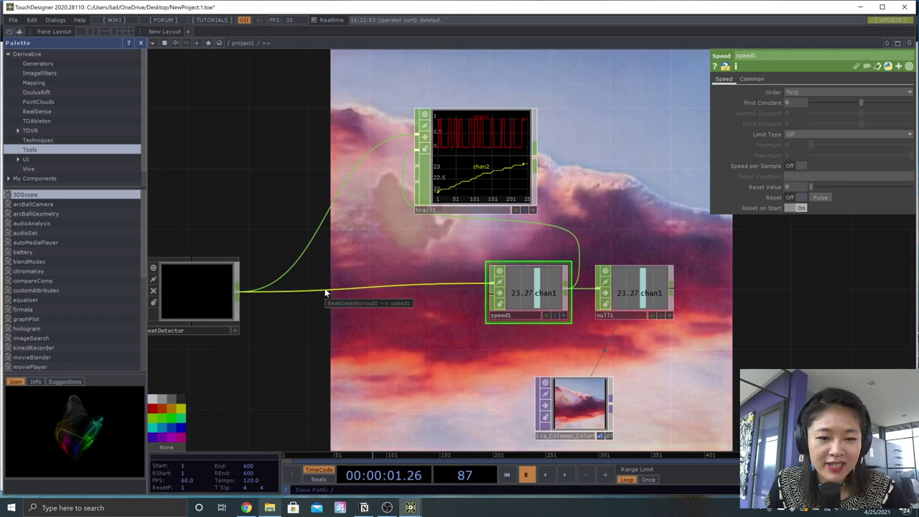
pyautogui.rightClick(388, 287)
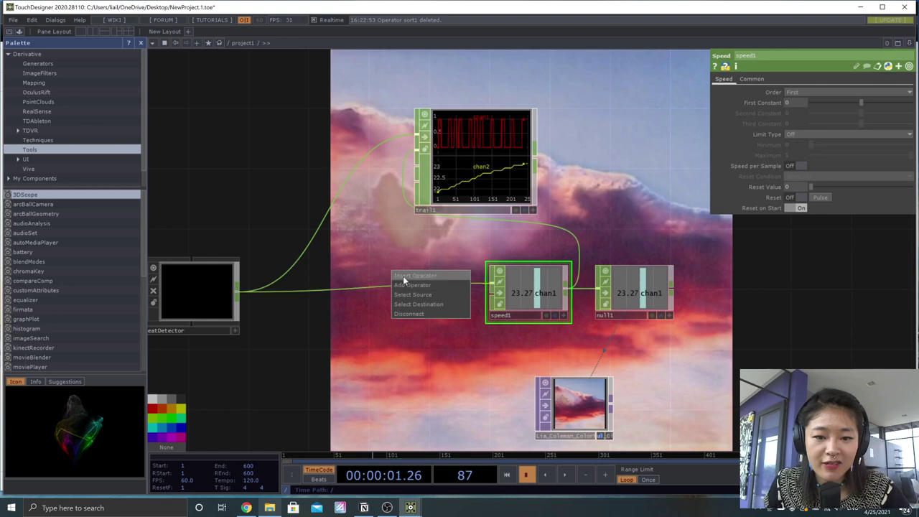
pyautogui.click(403, 277)
pyautogui.write('math')
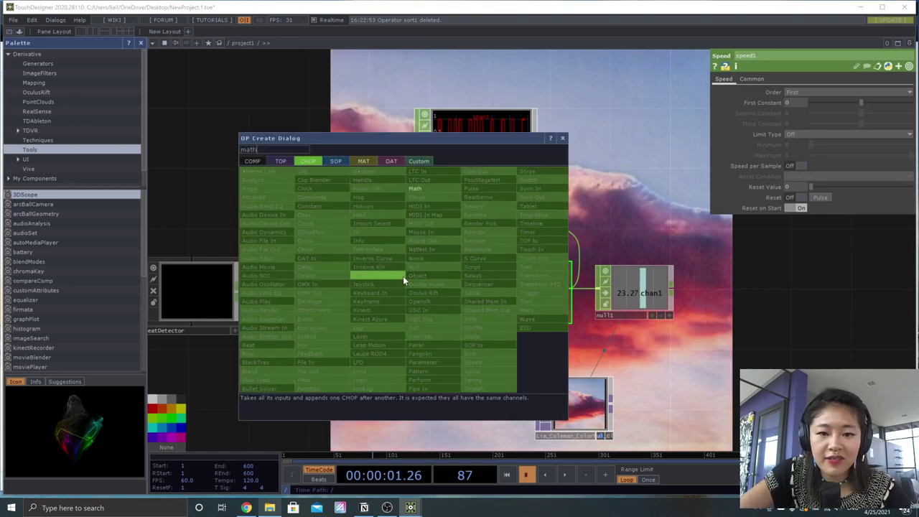
pyautogui.press('Return')
pyautogui.click(403, 276)
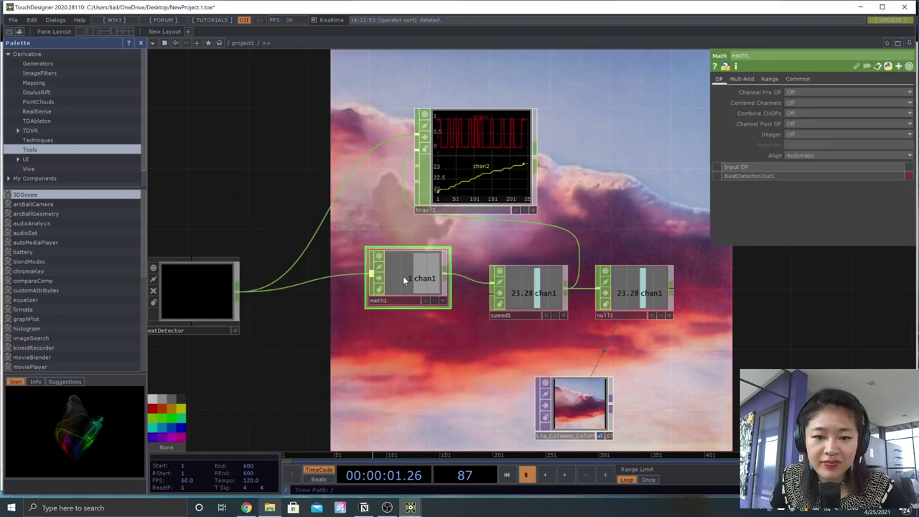
pyautogui.moveTo(403, 276); pyautogui.dragTo(358, 291)
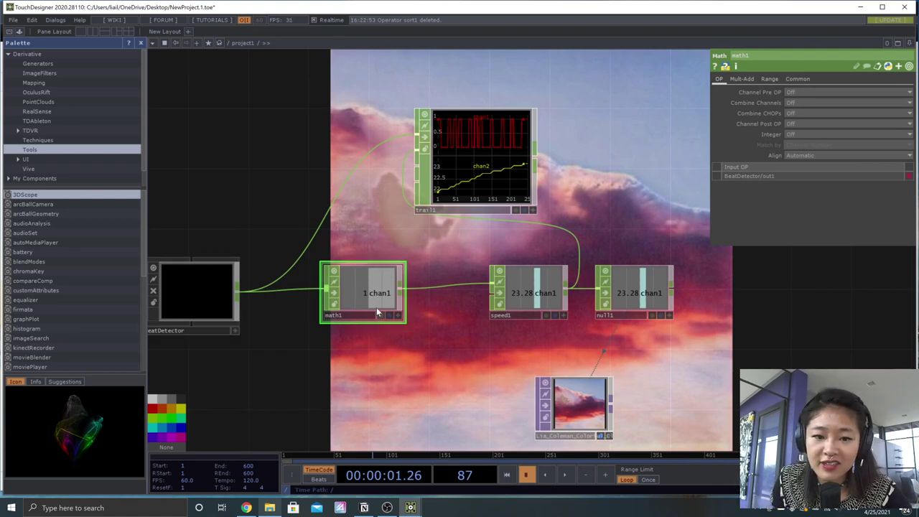
# Step: On math1's Range page, try 10 and then settle on 5 as the upper output range
pyautogui.click(770, 79)
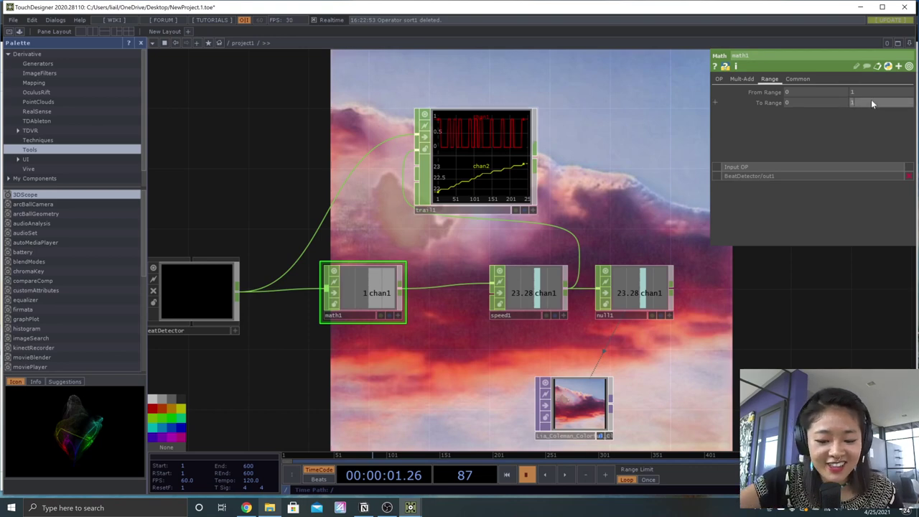
pyautogui.press('Return')
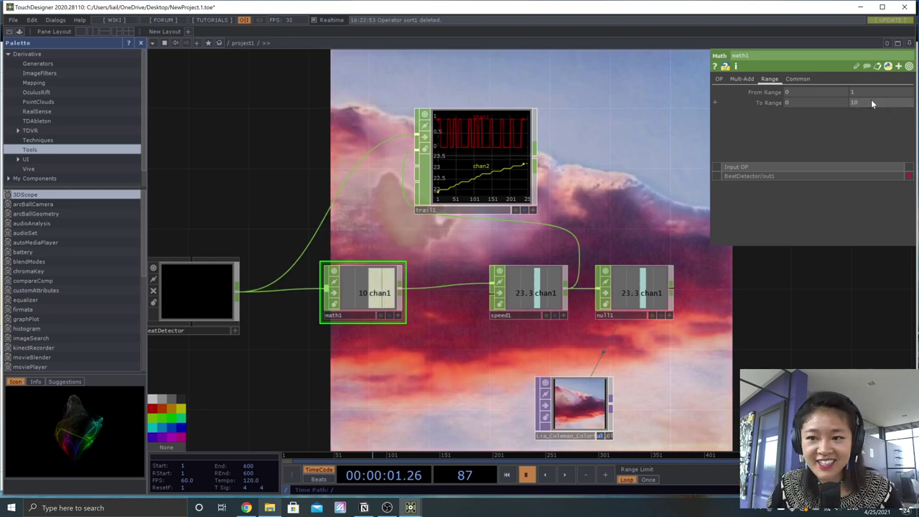
pyautogui.press('space')
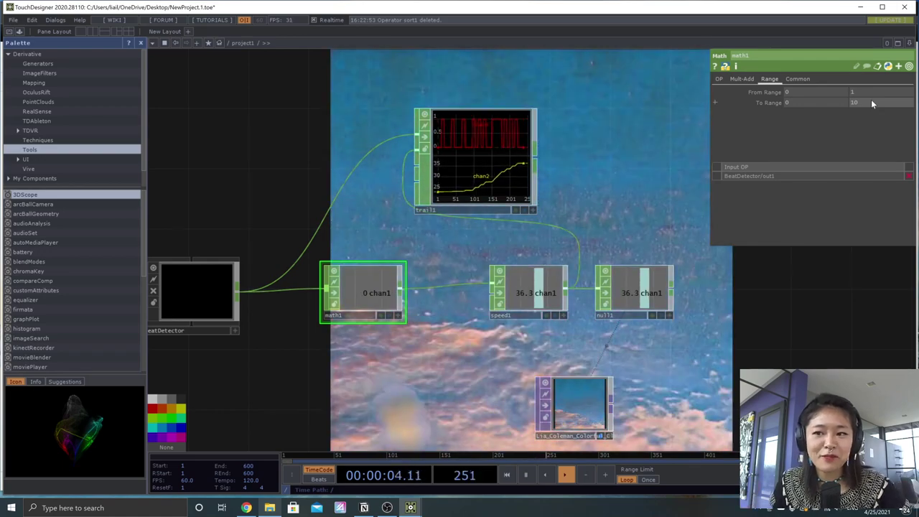
pyautogui.press('space')
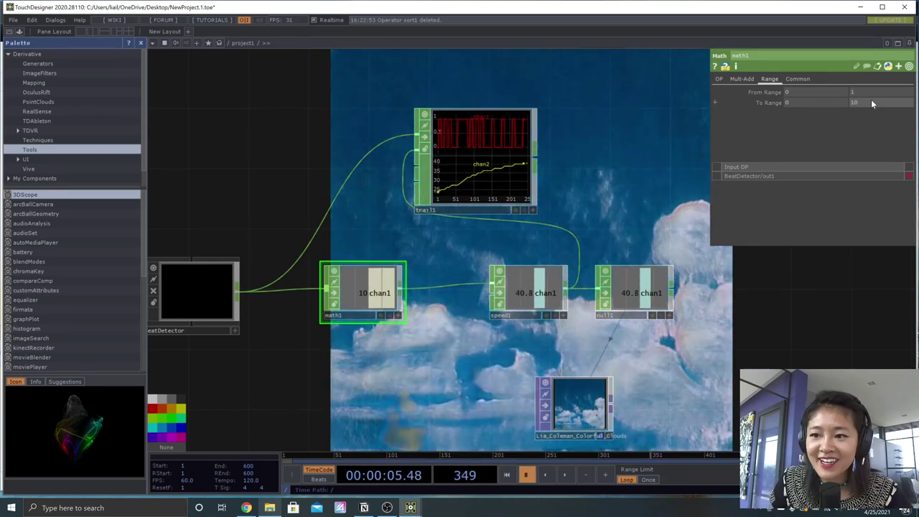
pyautogui.click(870, 103)
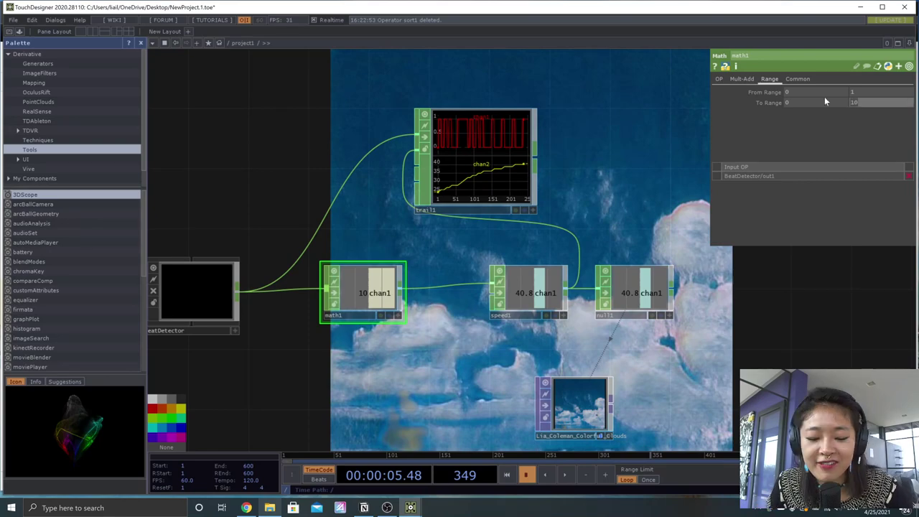
pyautogui.write('5')
pyautogui.press('Return')
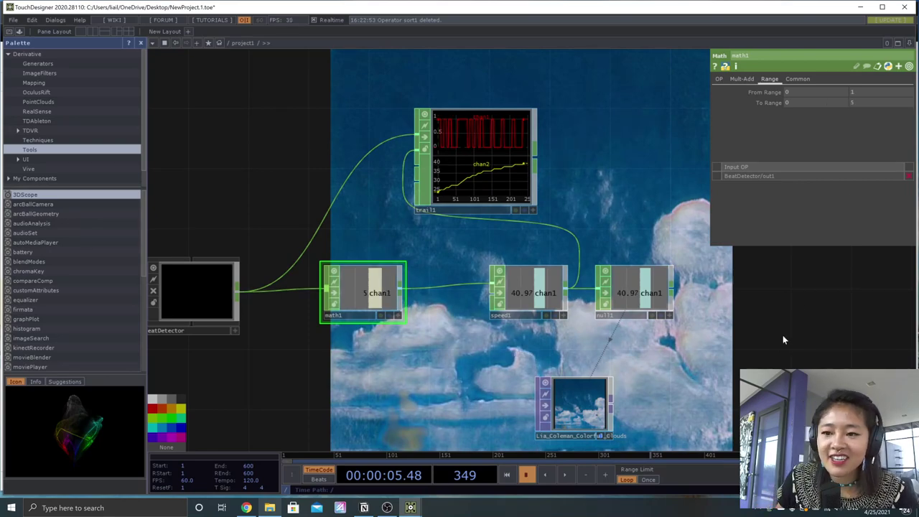
# Step: Set math1's lower output range to 1 while testing playback, then pause the timeline
pyautogui.press('space')
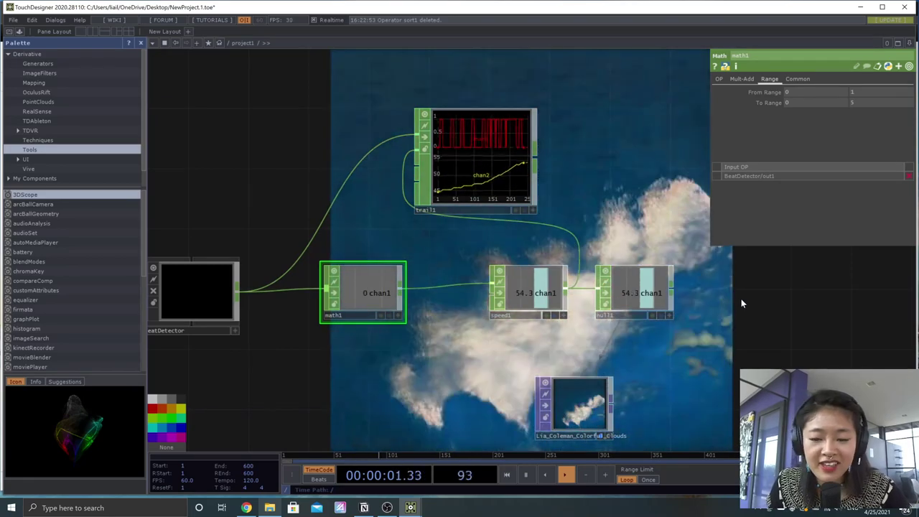
pyautogui.press('space')
pyautogui.press('space')
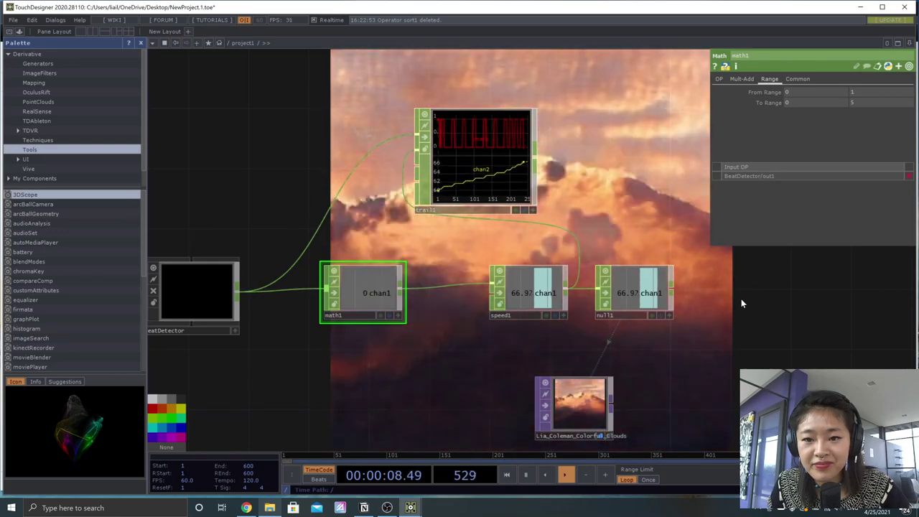
pyautogui.press('space')
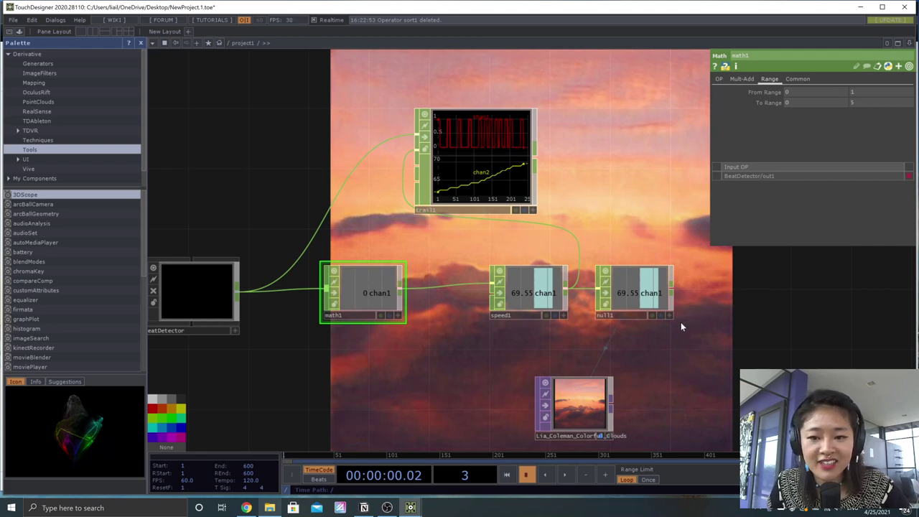
pyautogui.press('space')
pyautogui.press('space')
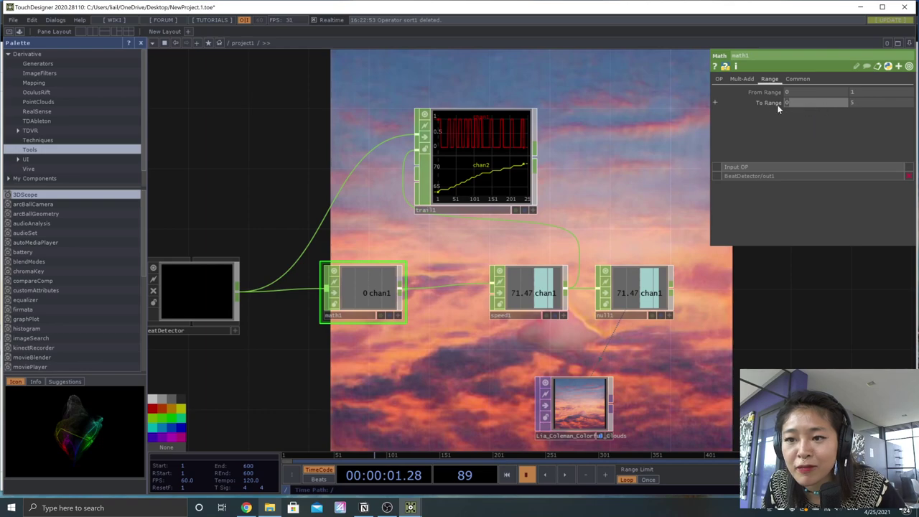
pyautogui.click(832, 107)
pyautogui.write('1')
pyautogui.press('Return')
pyautogui.click(564, 474)
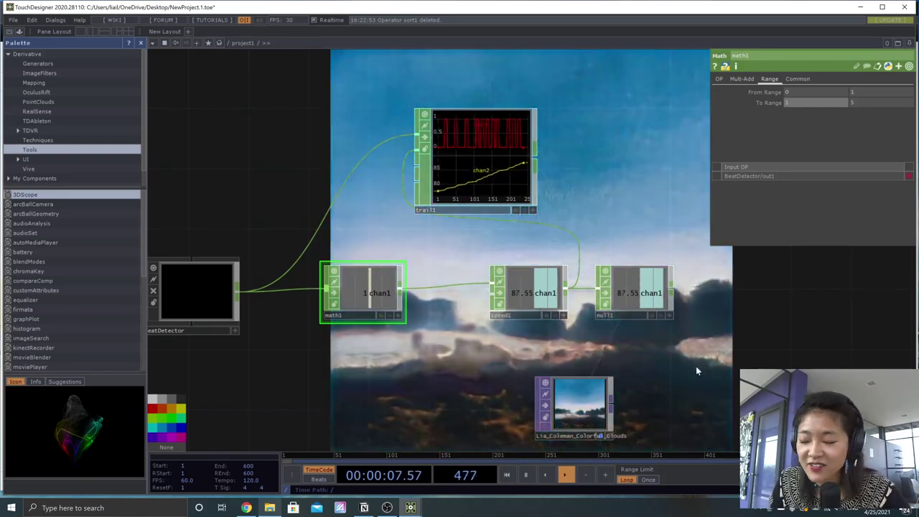
pyautogui.moveTo(696, 366); pyautogui.dragTo(693, 331)
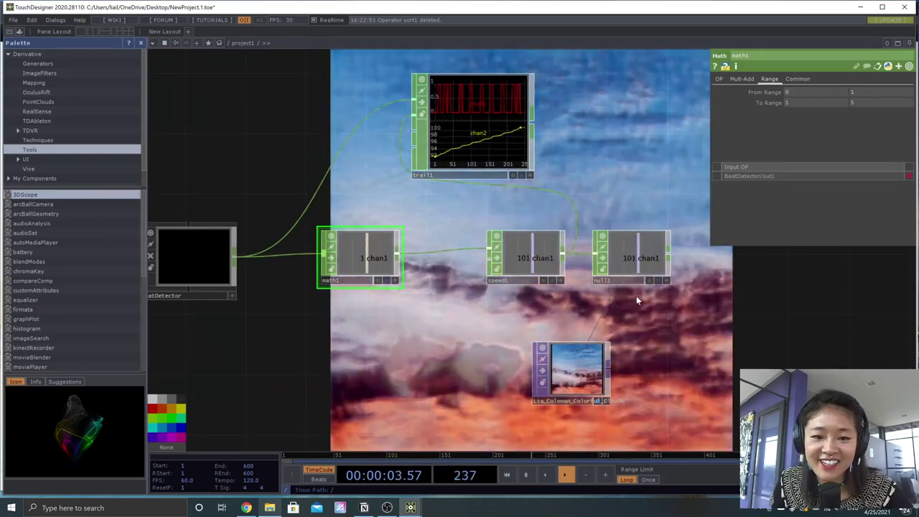
pyautogui.press('space')
# Step: Load the hand-dance video from Babycastles_Workshop into the background Movie File In node
pyautogui.click(574, 359)
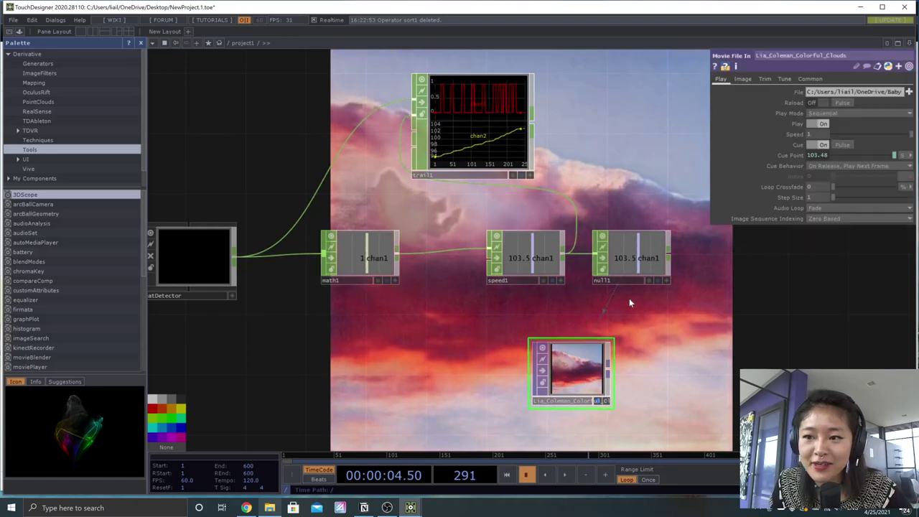
pyautogui.click(908, 92)
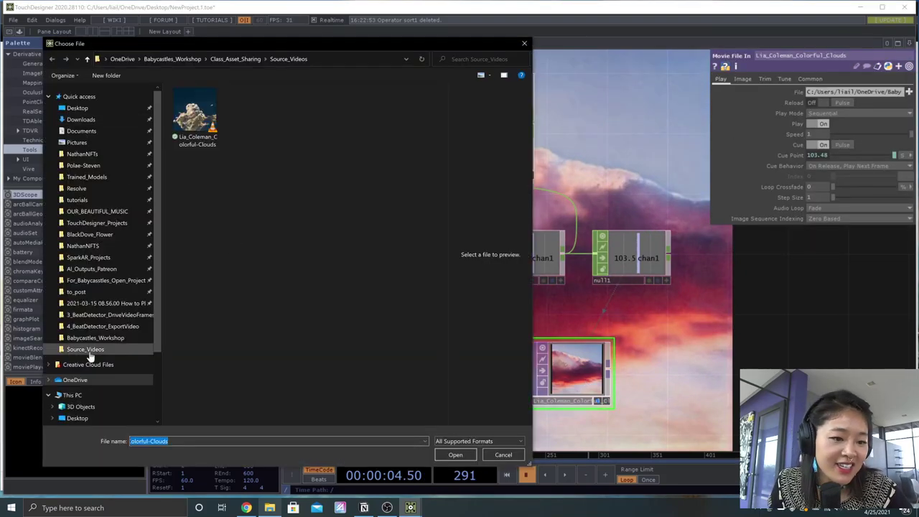
pyautogui.click(88, 349)
pyautogui.click(117, 337)
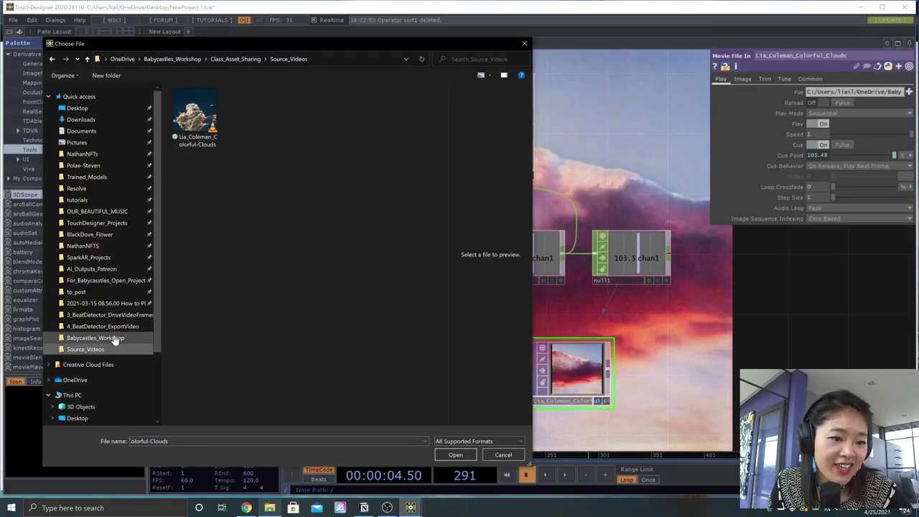
pyautogui.click(230, 144)
pyautogui.click(454, 456)
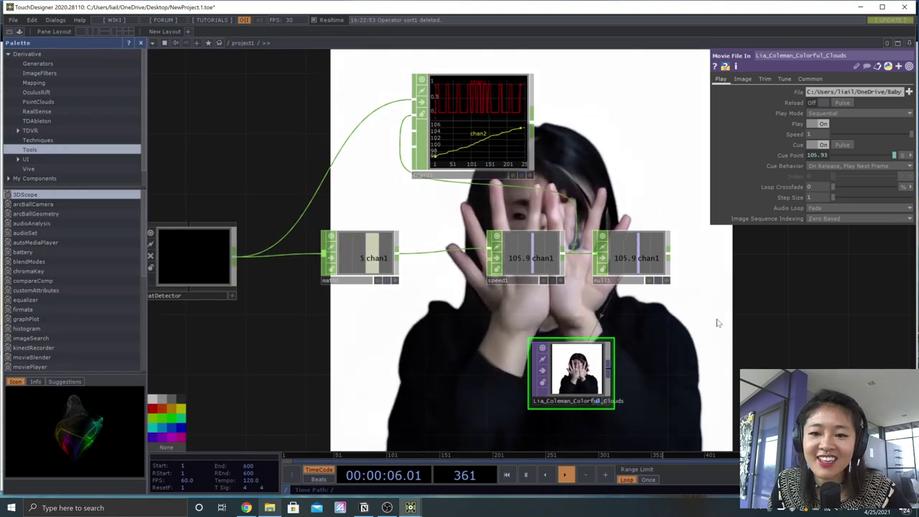
# Step: Raise math1's upper output range to 10, then to 15
pyautogui.click(367, 251)
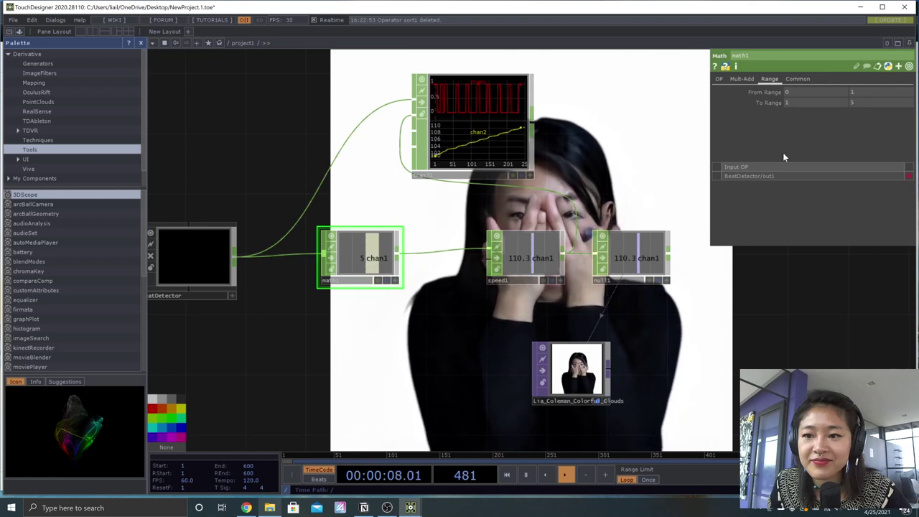
pyautogui.click(869, 105)
pyautogui.write('10')
pyautogui.press('Return')
pyautogui.click(866, 101)
pyautogui.write('15')
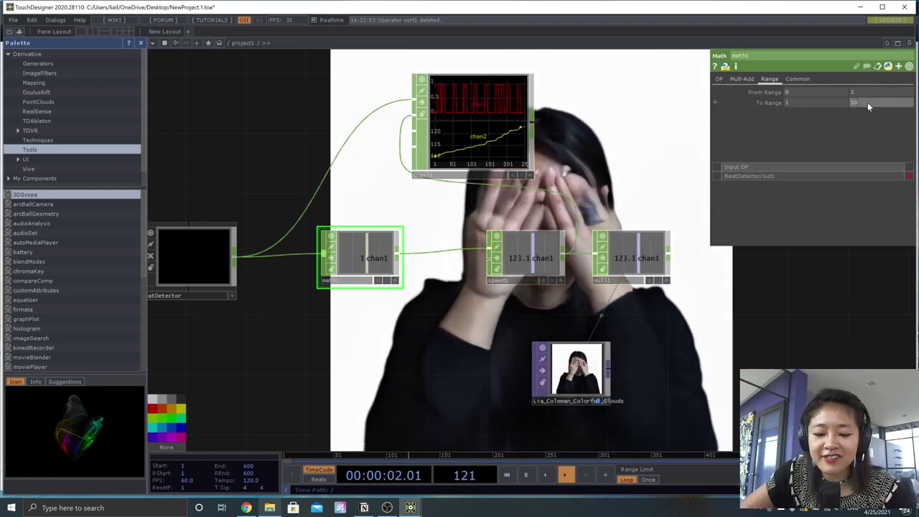
pyautogui.press('Return')
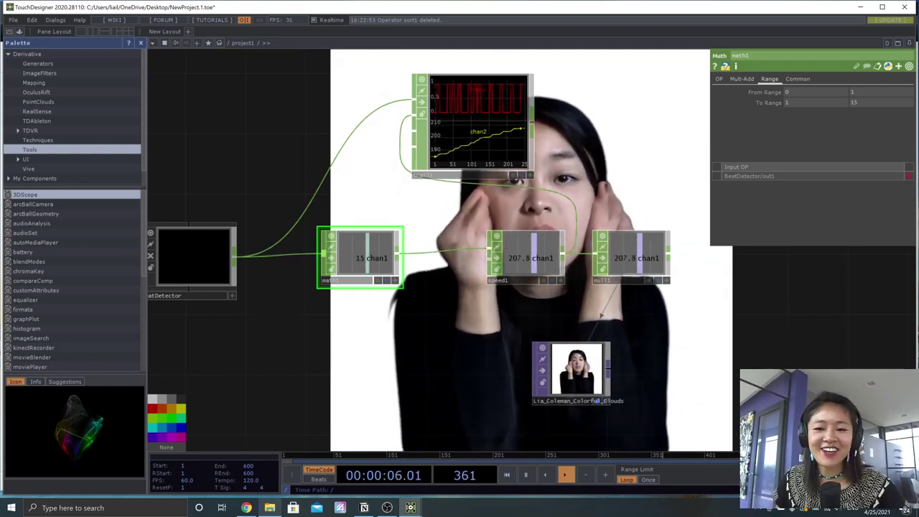
# Step: Pause playback at frame 569 and open the OP Create dialog on its TOP list
pyautogui.scroll(-3, 693, 343)
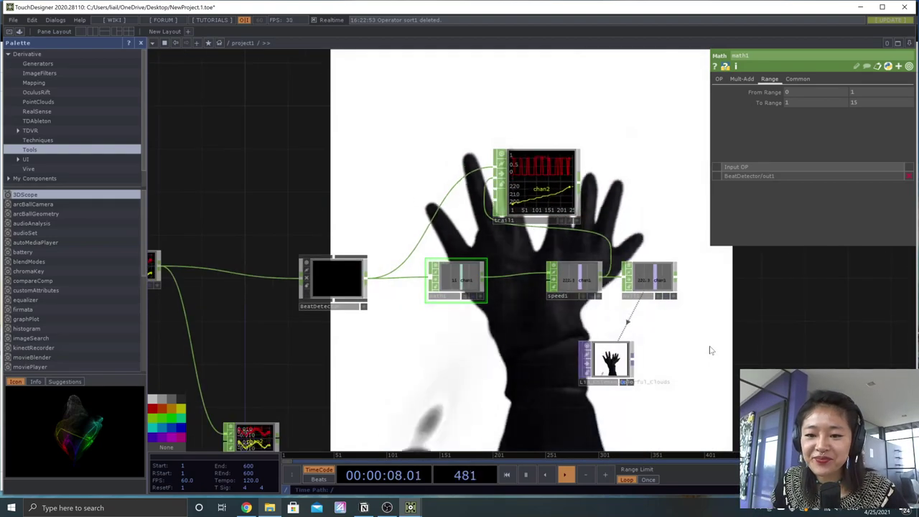
pyautogui.scroll(3, 711, 351)
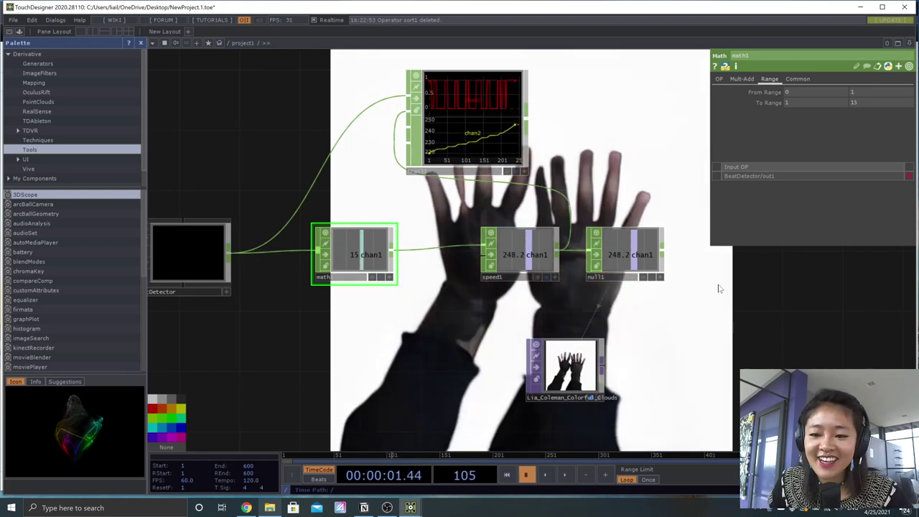
pyautogui.moveTo(710, 350); pyautogui.dragTo(537, 292)
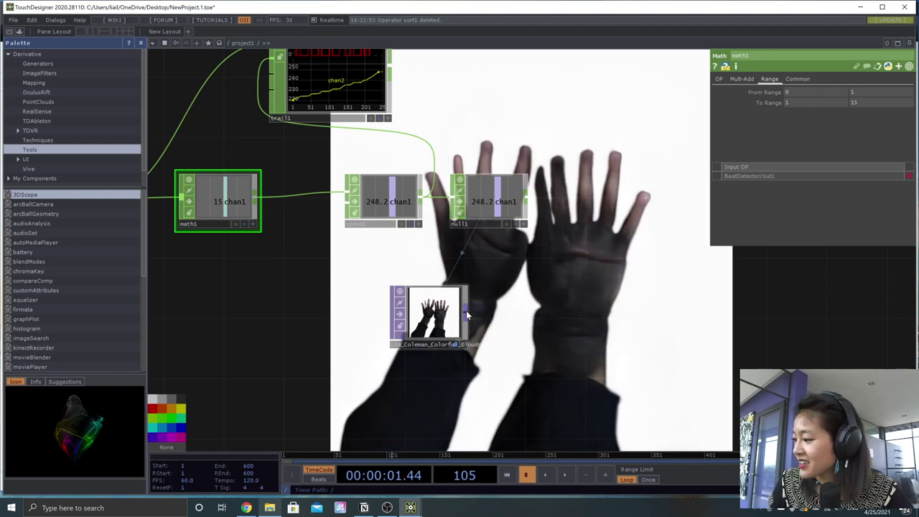
pyautogui.moveTo(566, 294); pyautogui.dragTo(620, 300)
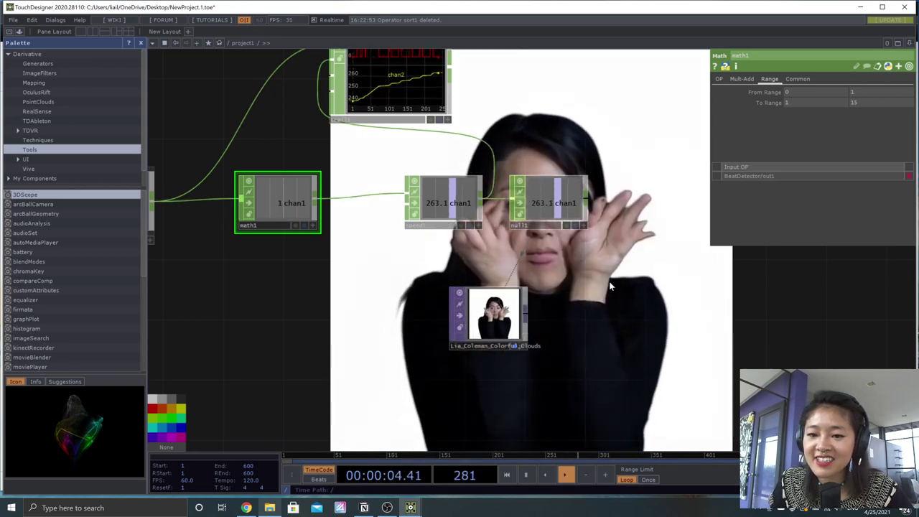
pyautogui.moveTo(613, 300); pyautogui.dragTo(617, 315)
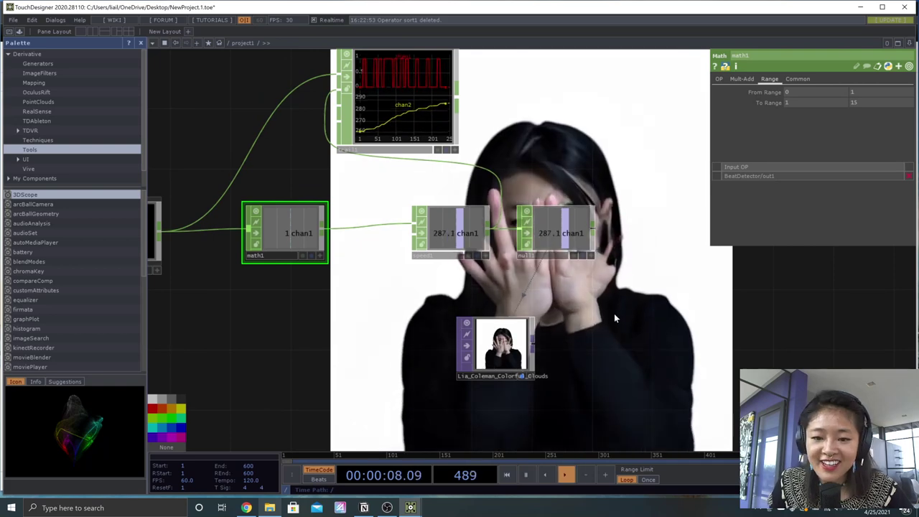
pyautogui.press('space')
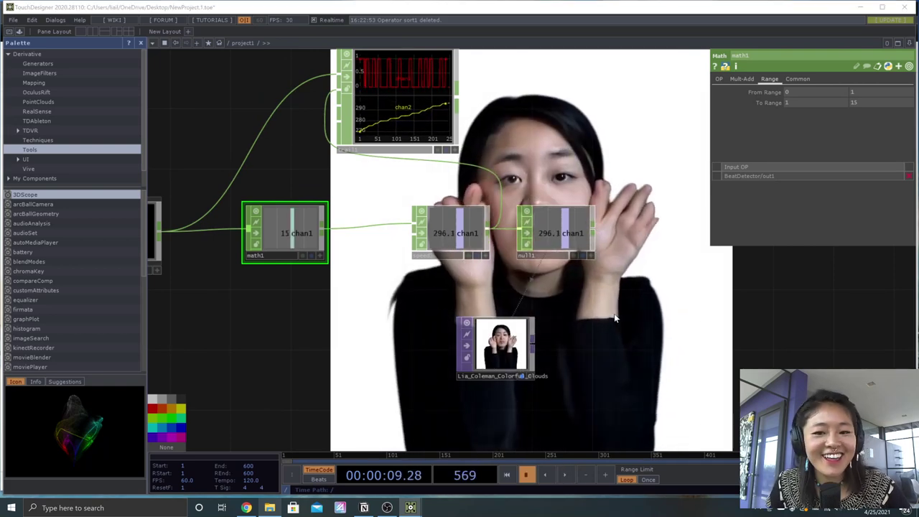
pyautogui.press('Tab')
pyautogui.click(484, 198)
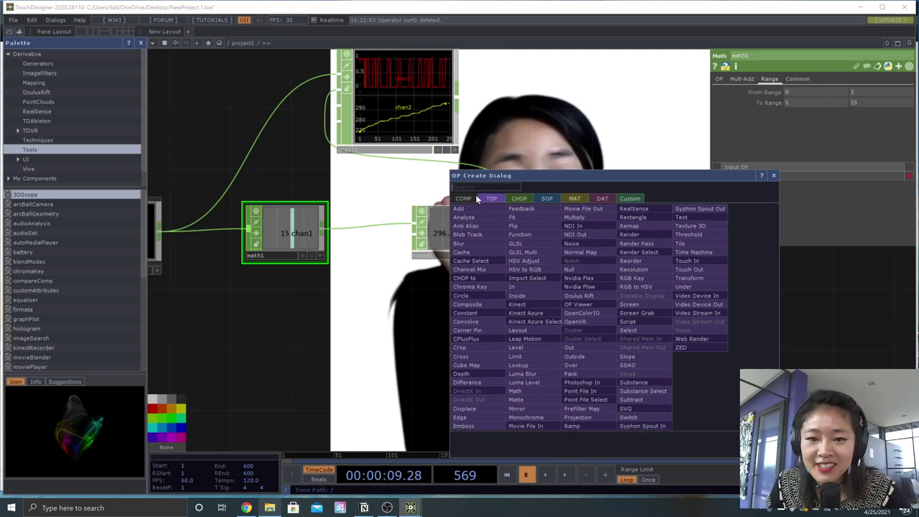
# Step: Add a Movie File Out TOP, moviefileout1, and place it beside the dance video node
pyautogui.click(602, 207)
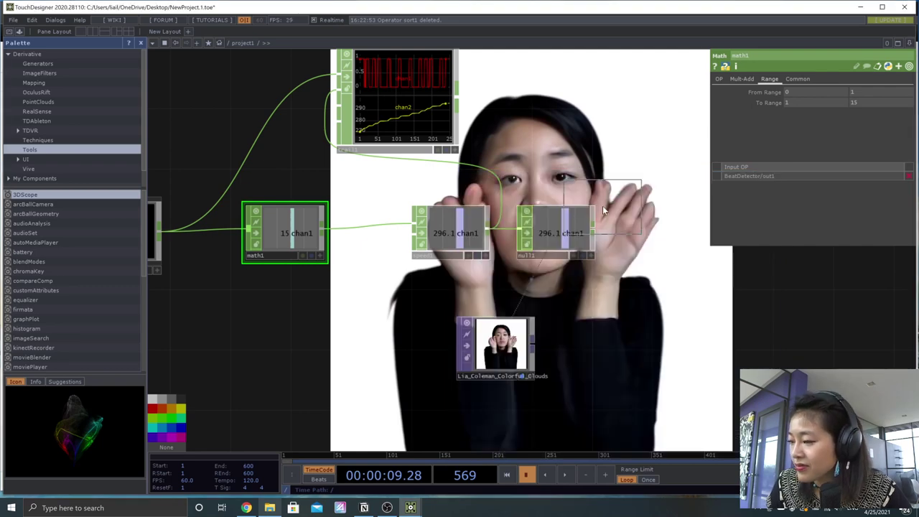
pyautogui.click(681, 350)
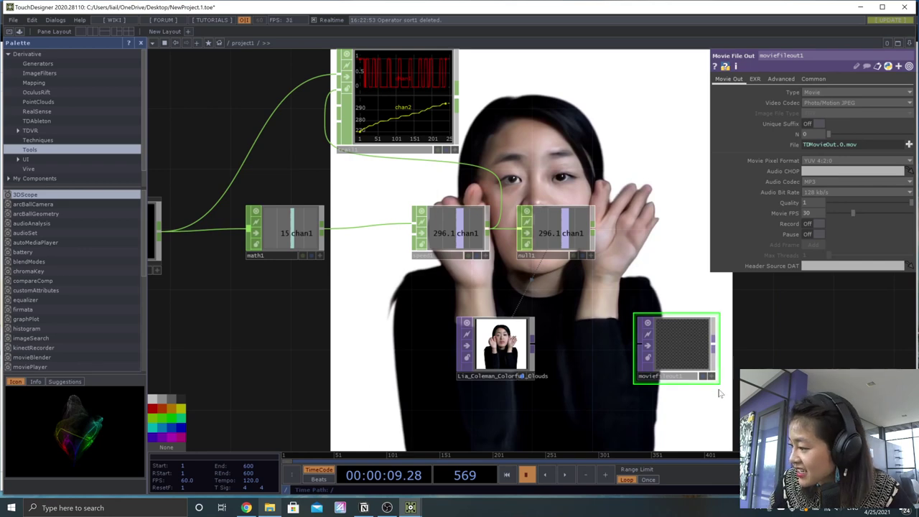
pyautogui.click(500, 343)
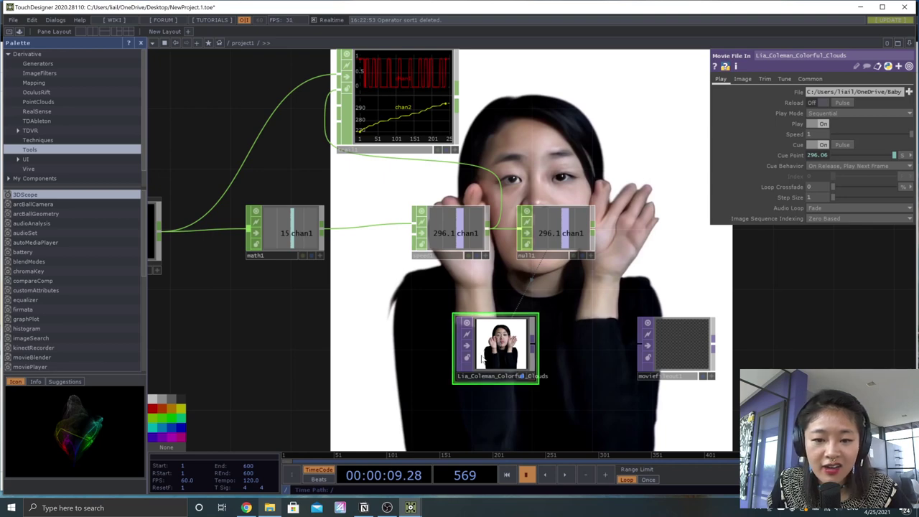
pyautogui.click(291, 239)
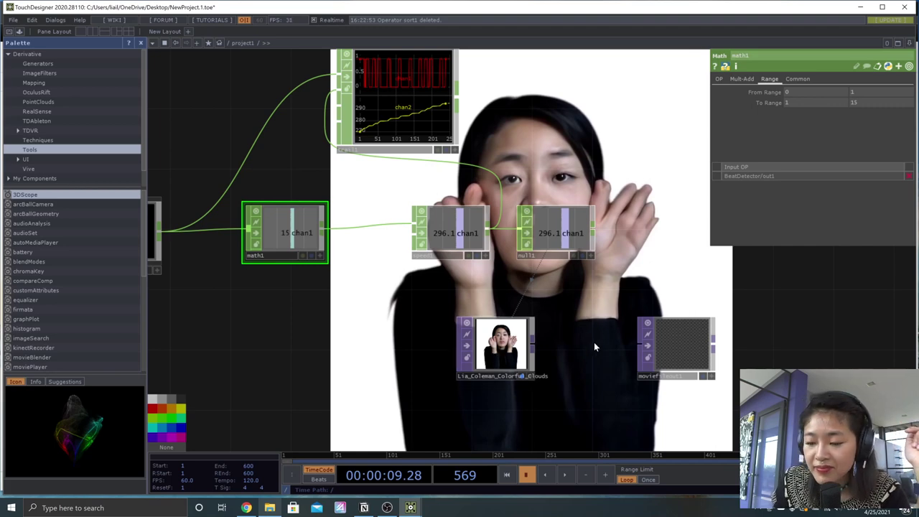
pyautogui.moveTo(615, 349); pyautogui.dragTo(588, 319)
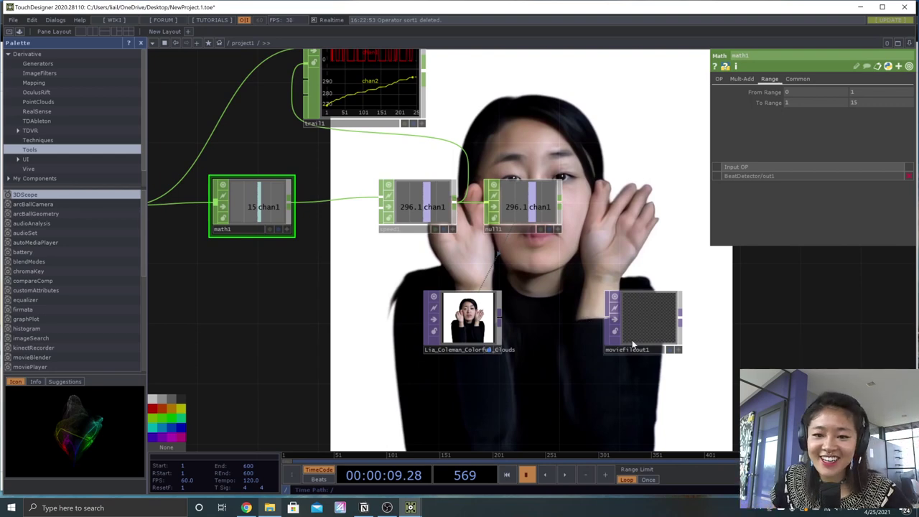
pyautogui.scroll(-3, 566, 393)
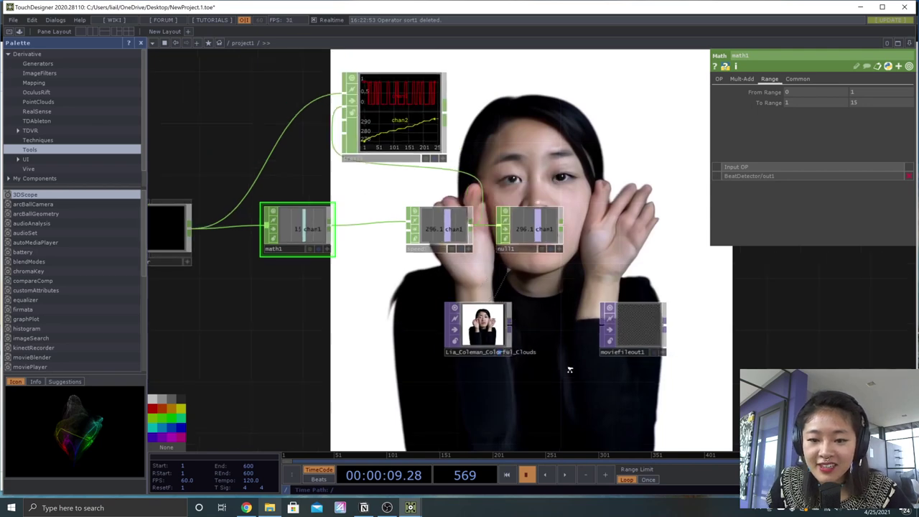
pyautogui.moveTo(607, 269)
pyautogui.mouseDown()
pyautogui.moveTo(589, 294)
pyautogui.moveTo(590, 264)
pyautogui.mouseUp()
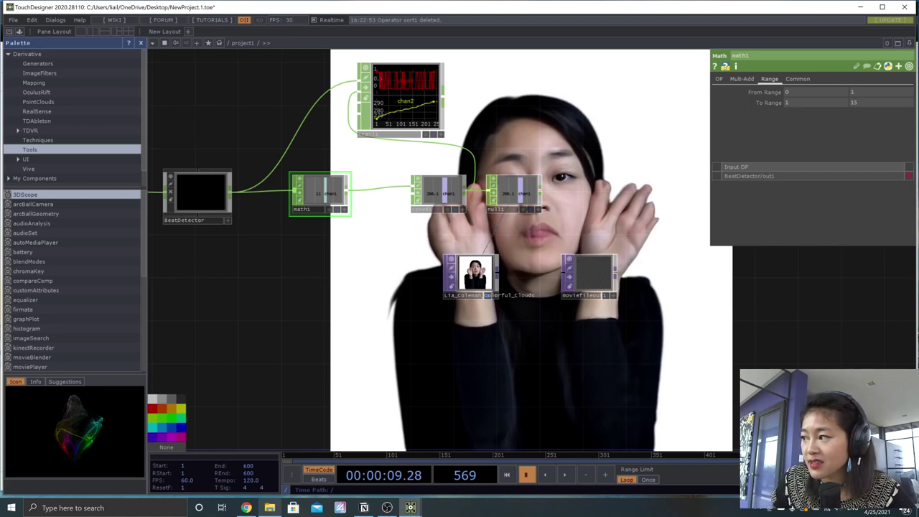
pyautogui.click(832, 511)
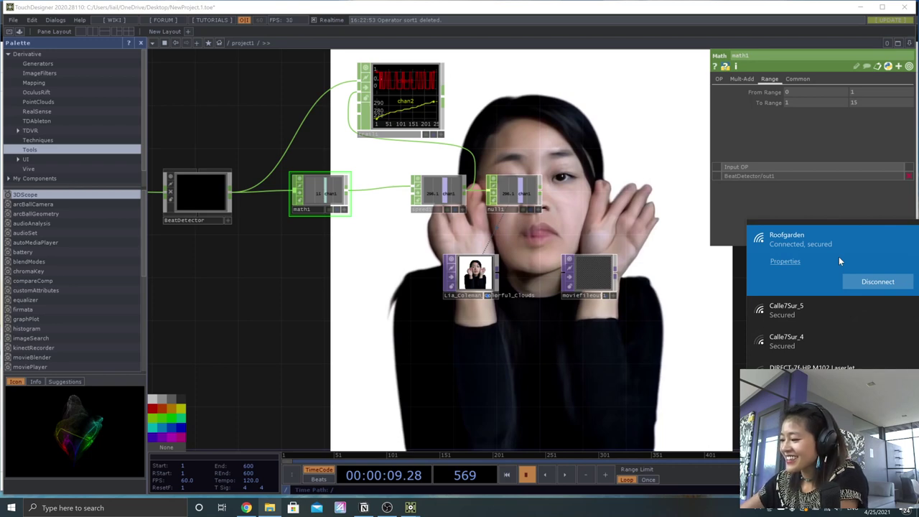
# Step: Select the dance video node, turn off its cueing, and keep the cue point in seconds
pyautogui.click(836, 186)
pyautogui.click(461, 267)
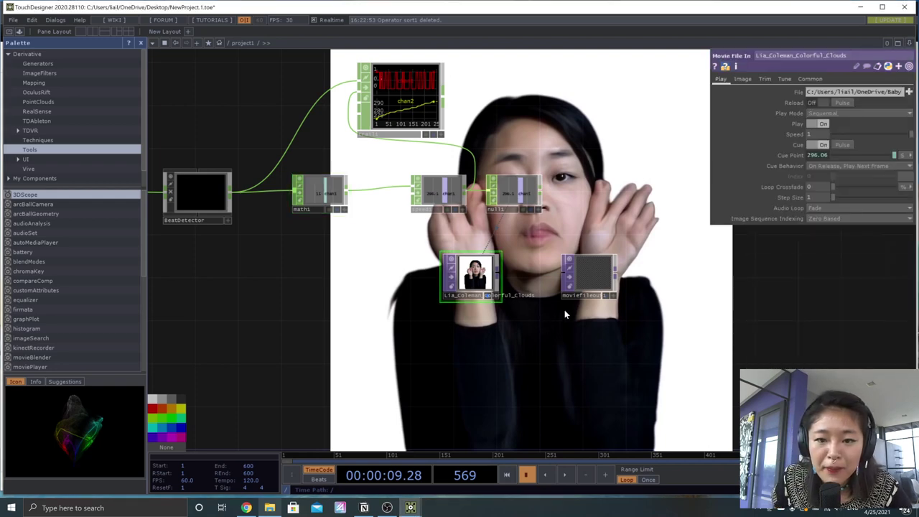
pyautogui.moveTo(462, 267); pyautogui.dragTo(476, 311, button='middle')
pyautogui.moveTo(474, 311); pyautogui.dragTo(498, 310)
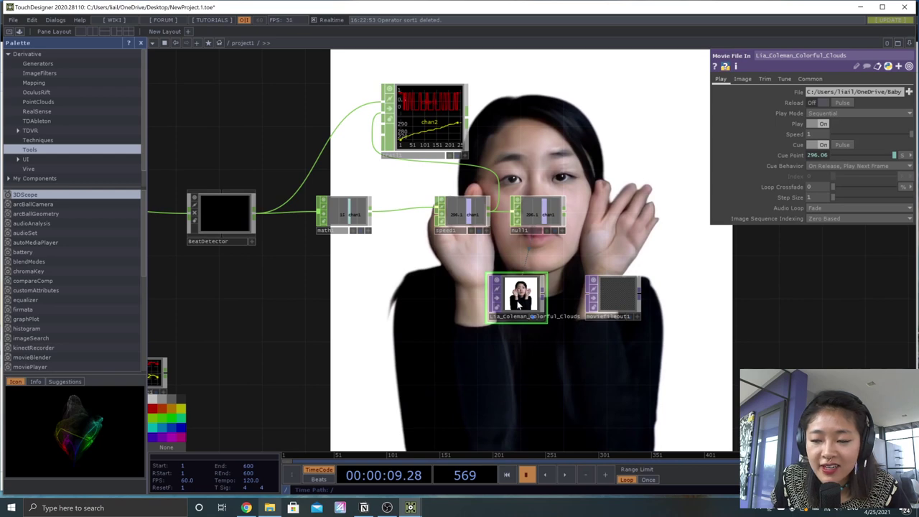
pyautogui.click(819, 144)
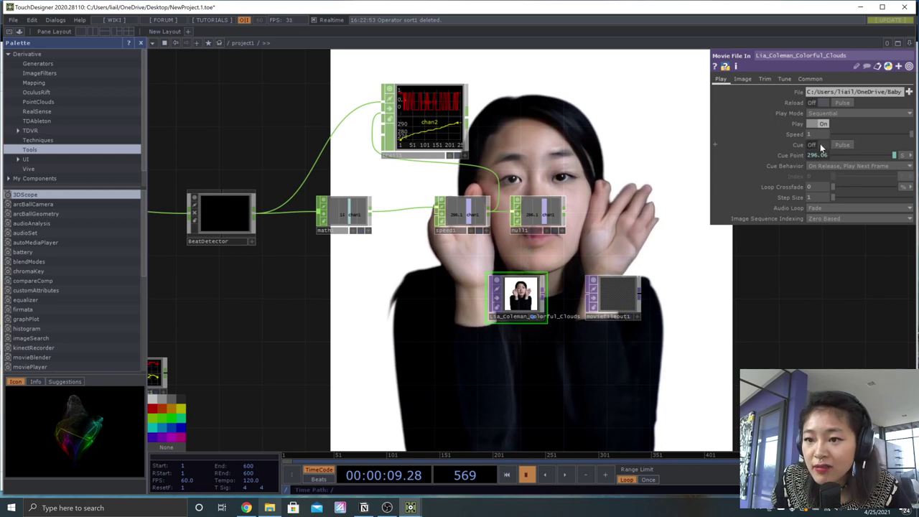
pyautogui.click(909, 156)
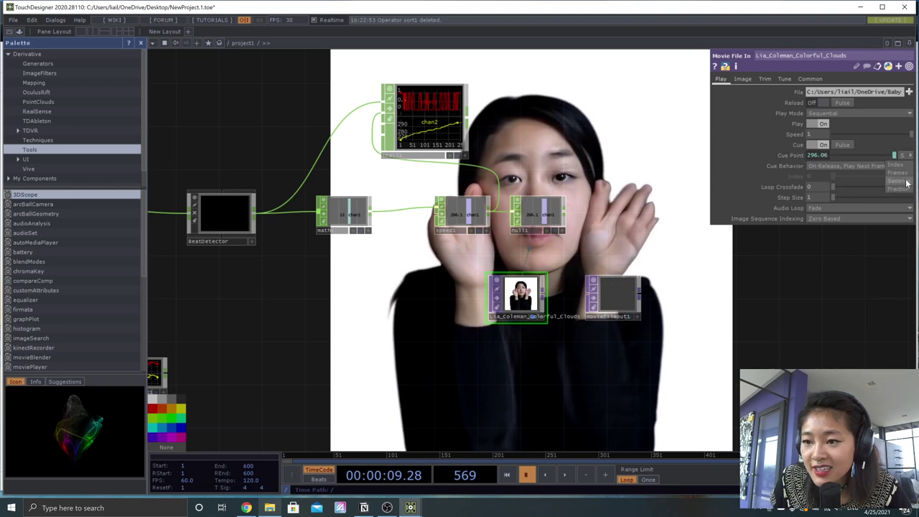
pyautogui.click(907, 183)
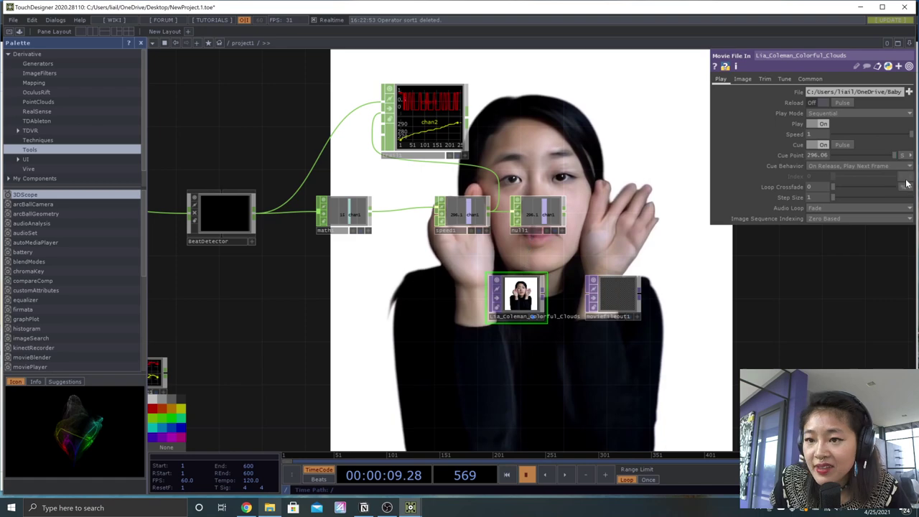
# Step: Drag null1's chan1 onto the movie's Cue Point as a CHOP reference
pyautogui.click(549, 217)
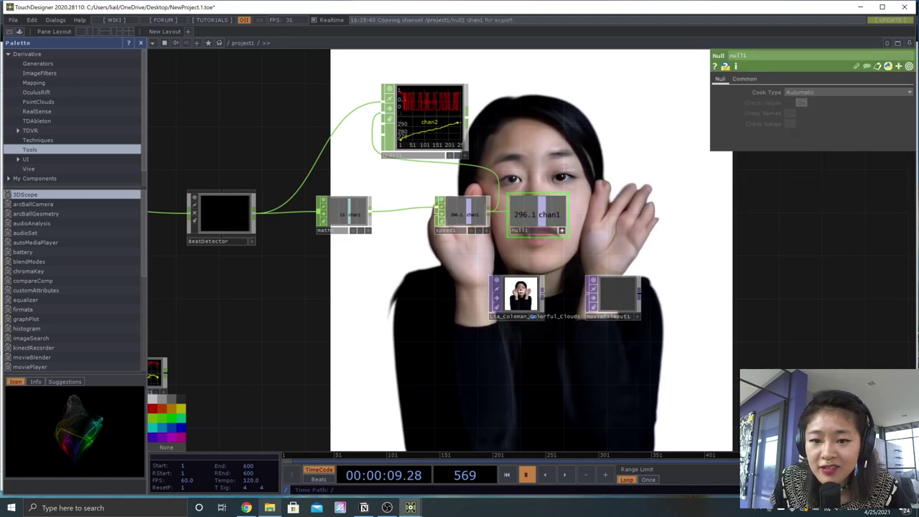
pyautogui.click(518, 294)
pyautogui.moveTo(822, 155); pyautogui.dragTo(818, 153)
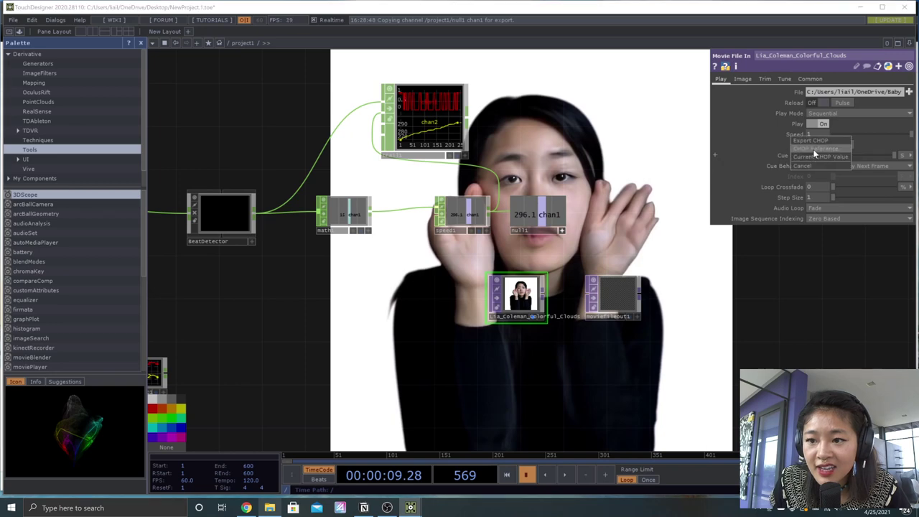
pyautogui.click(812, 149)
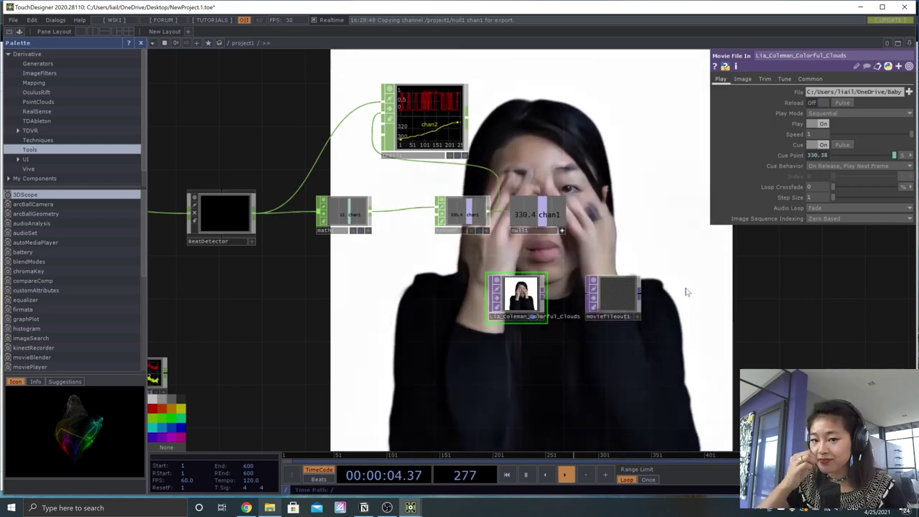
# Step: Pause playback, restore an accidentally deleted node, and remove a stray moviefileout2
pyautogui.press('space')
pyautogui.moveTo(600, 294); pyautogui.dragTo(641, 268)
pyautogui.press('Delete')
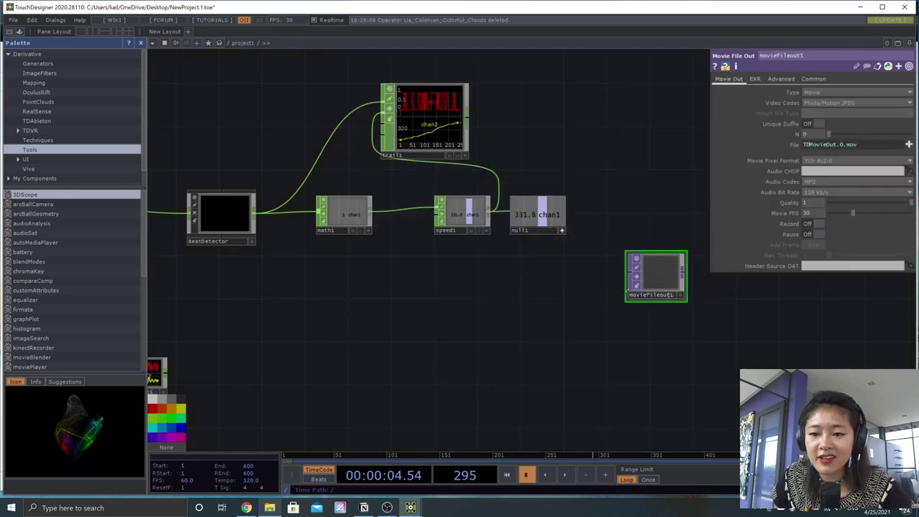
pyautogui.hotkey('ctrl', 'z')
pyautogui.click(659, 269)
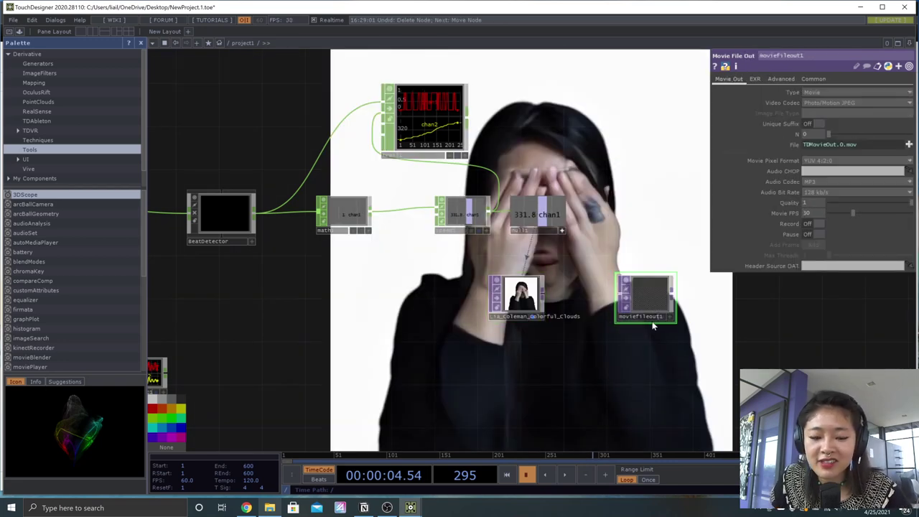
pyautogui.press('Tab')
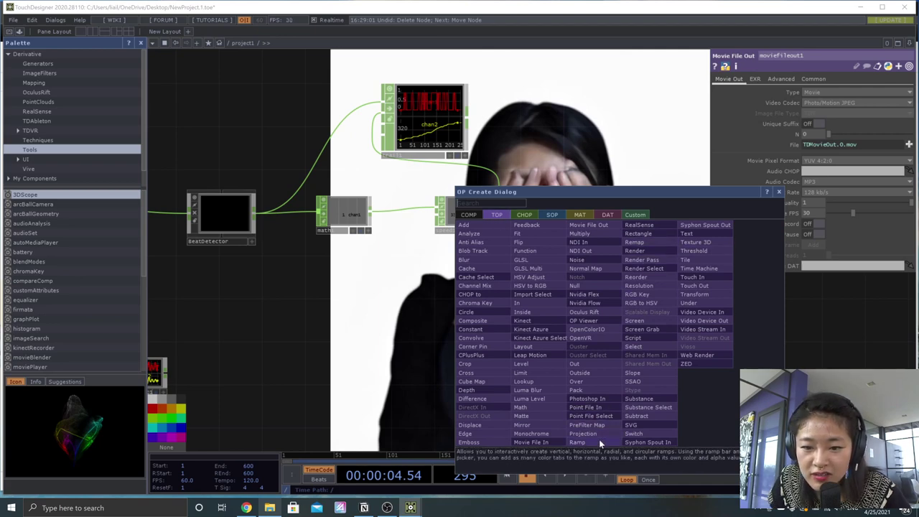
pyautogui.click(649, 287)
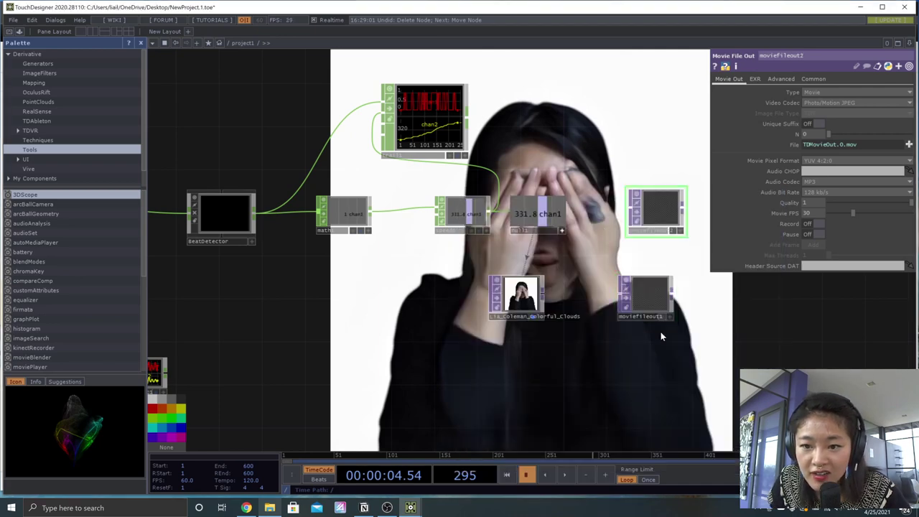
pyautogui.click(656, 206)
pyautogui.press('Delete')
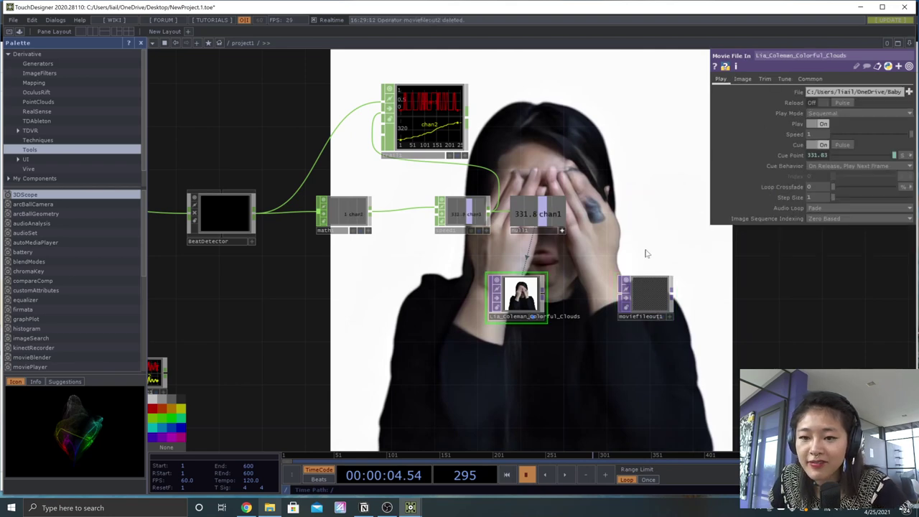
# Step: Wire the Colorful Clouds movie into moviefileout1 and move the audio node beneath it
pyautogui.click(543, 297)
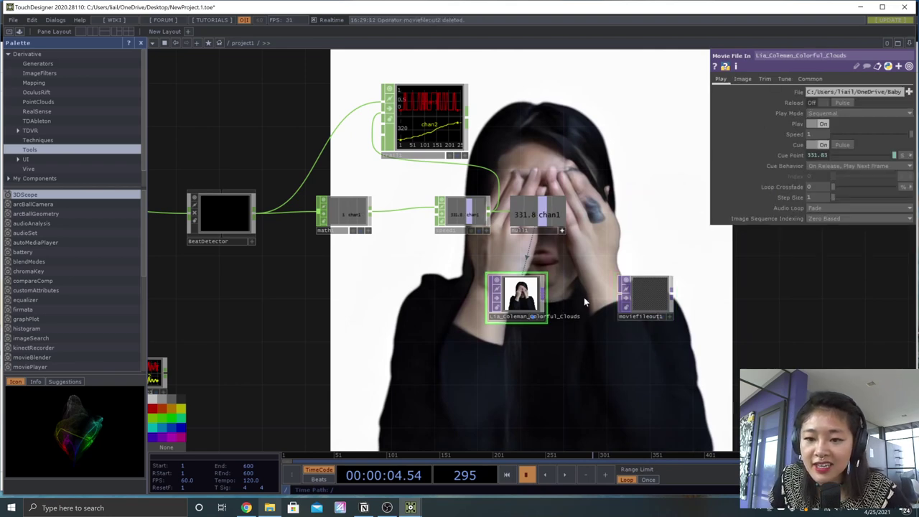
pyautogui.moveTo(547, 294); pyautogui.dragTo(622, 294)
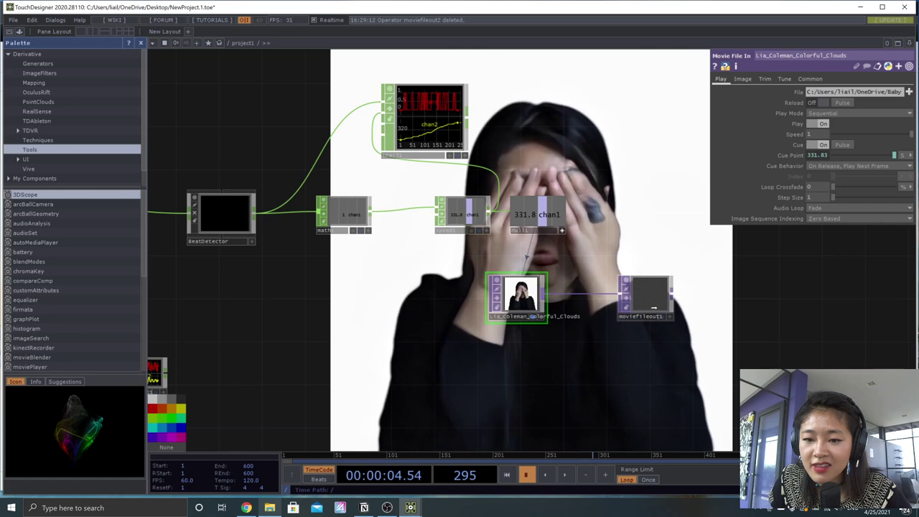
pyautogui.moveTo(473, 406); pyautogui.dragTo(521, 396)
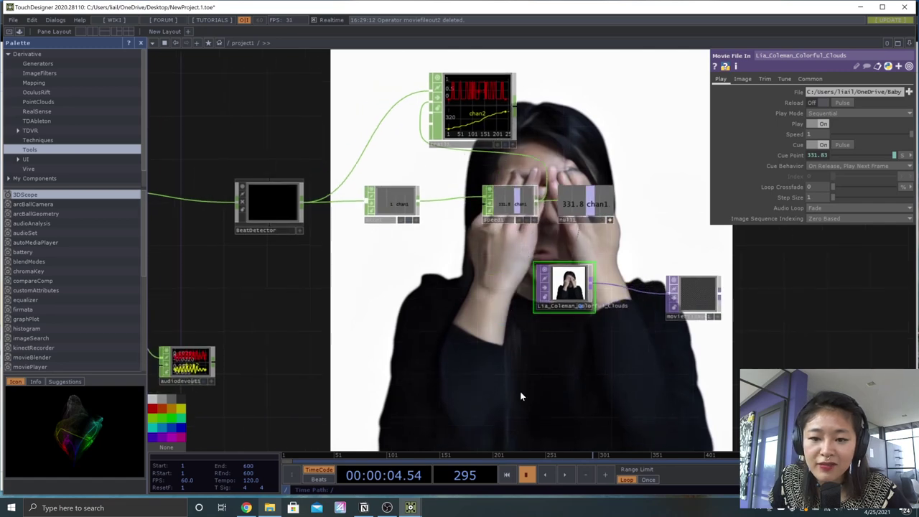
pyautogui.scroll(-2, 521, 394)
pyautogui.moveTo(293, 370)
pyautogui.mouseDown()
pyautogui.moveTo(505, 378)
pyautogui.moveTo(292, 364)
pyautogui.mouseUp()
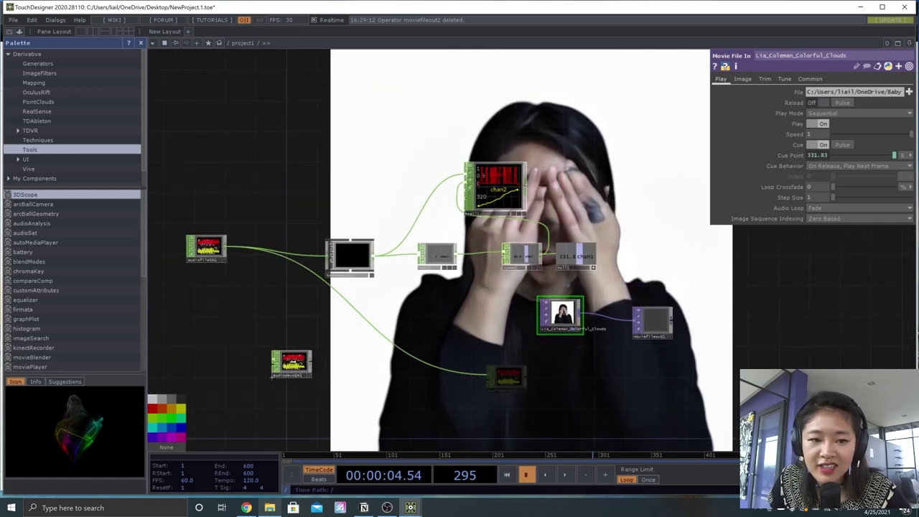
# Step: Copy the audiofilein node and drop audiofilein1 onto moviefileout1's Audio CHOP parameter
pyautogui.click(211, 249)
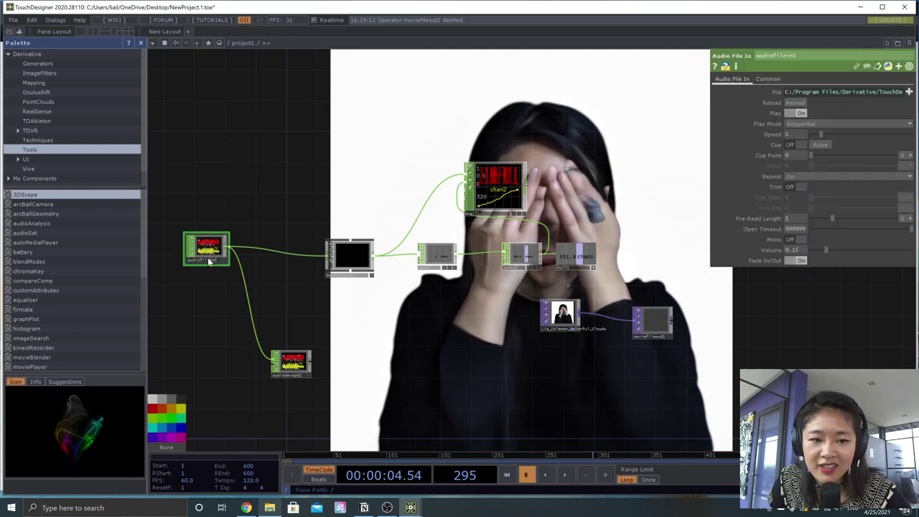
pyautogui.hotkey('ctrl', 'c')
pyautogui.hotkey('ctrl', 'v')
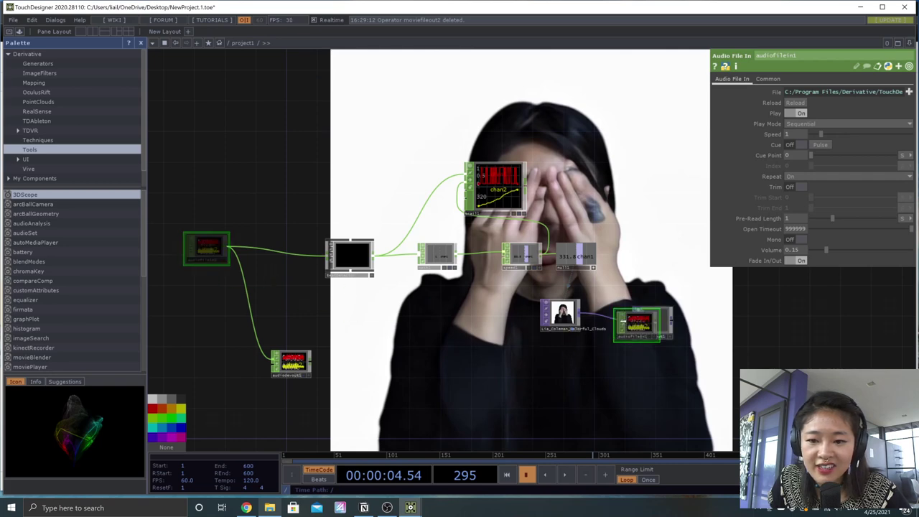
pyautogui.click(652, 330)
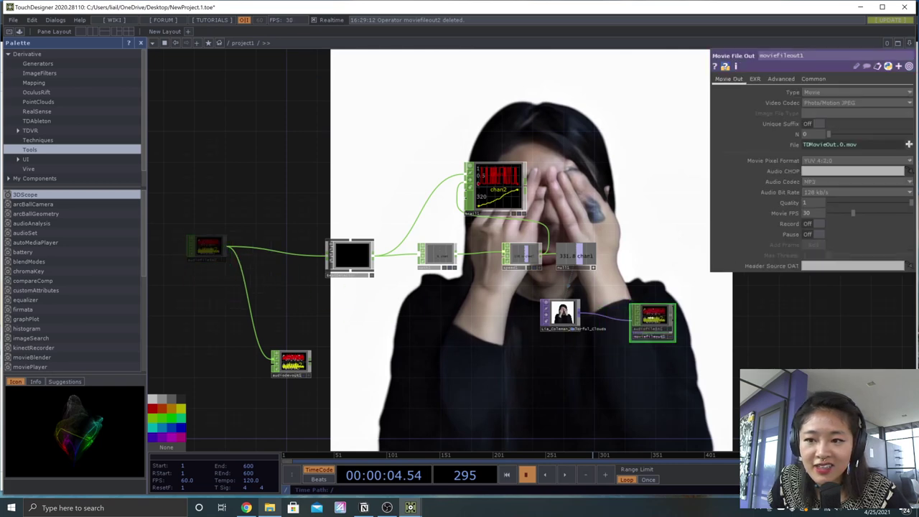
pyautogui.click(653, 323)
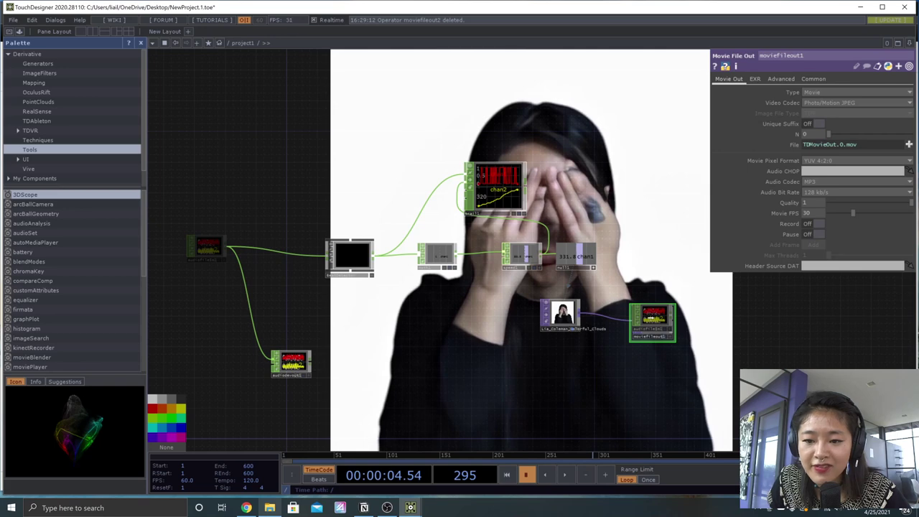
pyautogui.moveTo(652, 323); pyautogui.dragTo(714, 171)
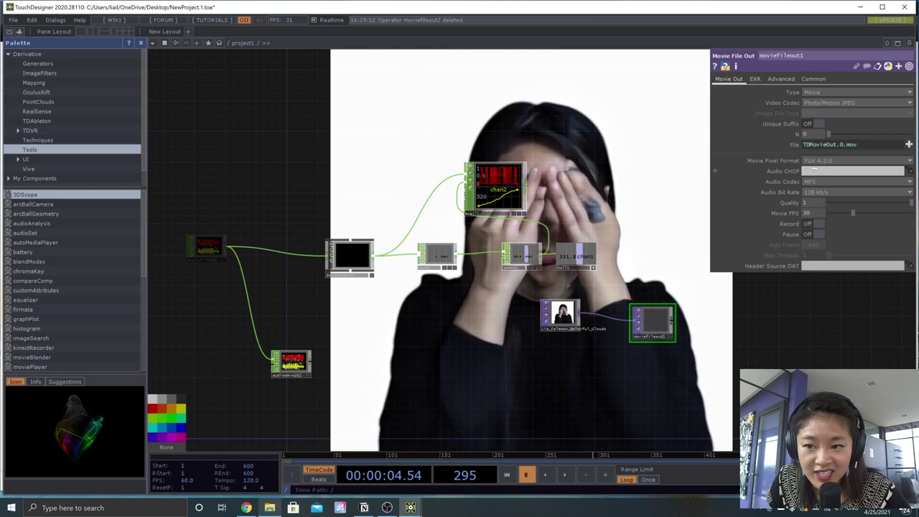
pyautogui.moveTo(813, 170); pyautogui.dragTo(816, 171)
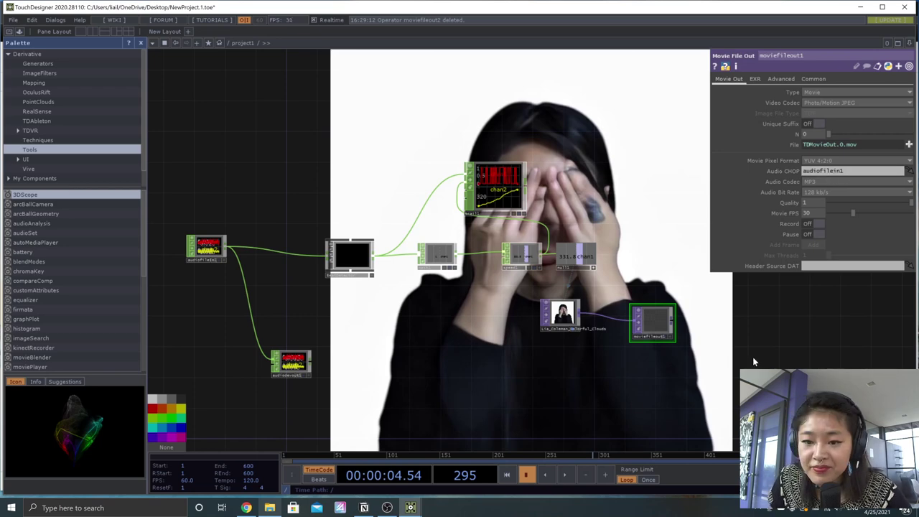
pyautogui.moveTo(695, 358); pyautogui.dragTo(645, 370)
pyautogui.scroll(5, 644, 370)
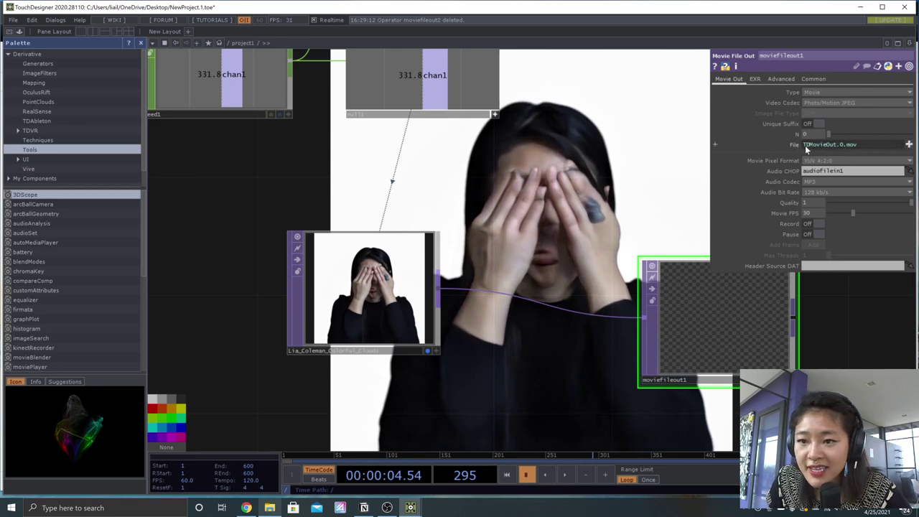
# Step: Set moviefileout1's output file to test1 in the Downloads folder
pyautogui.click(908, 145)
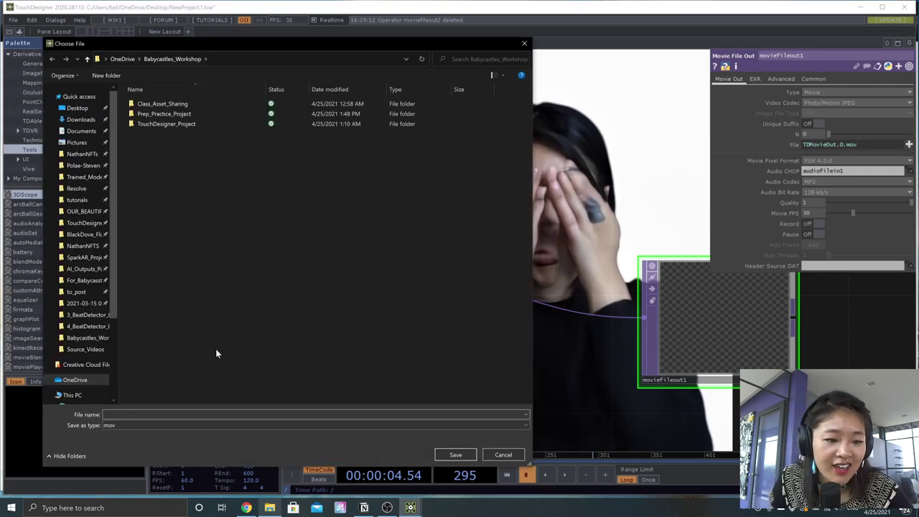
pyautogui.write('test1')
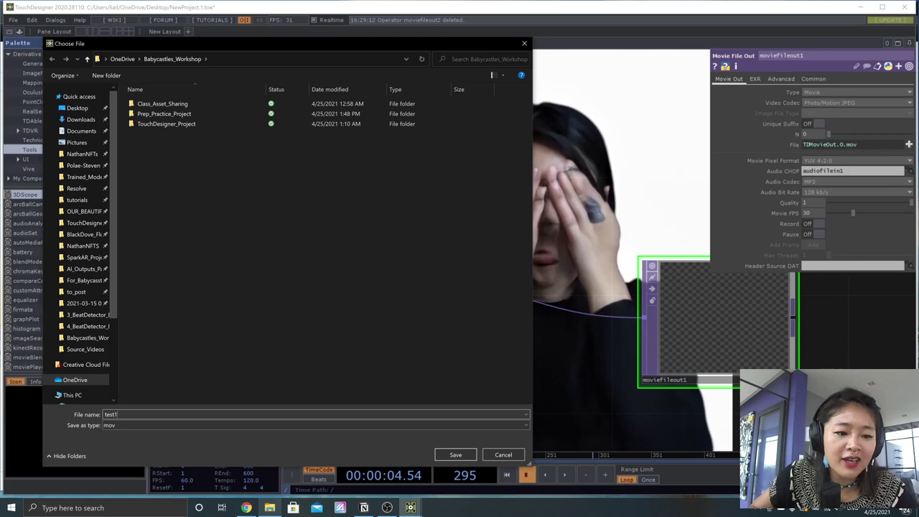
pyautogui.click(80, 119)
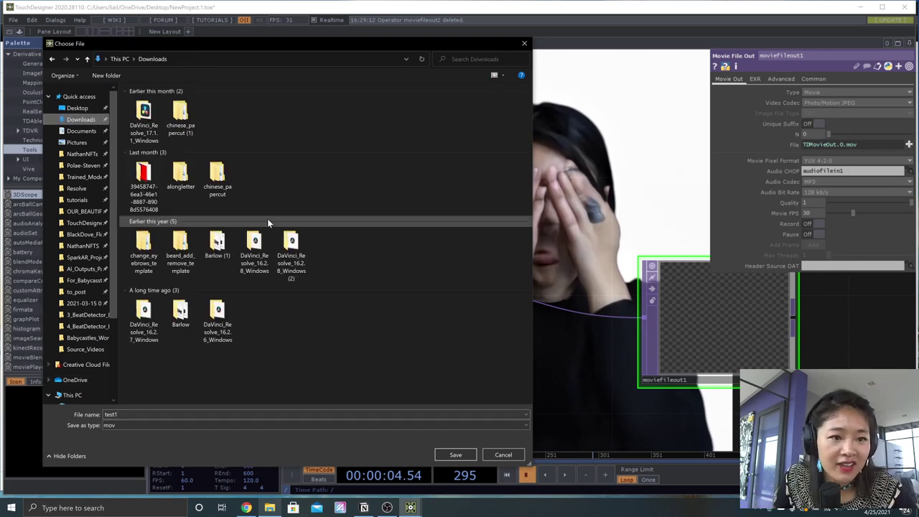
pyautogui.click(460, 454)
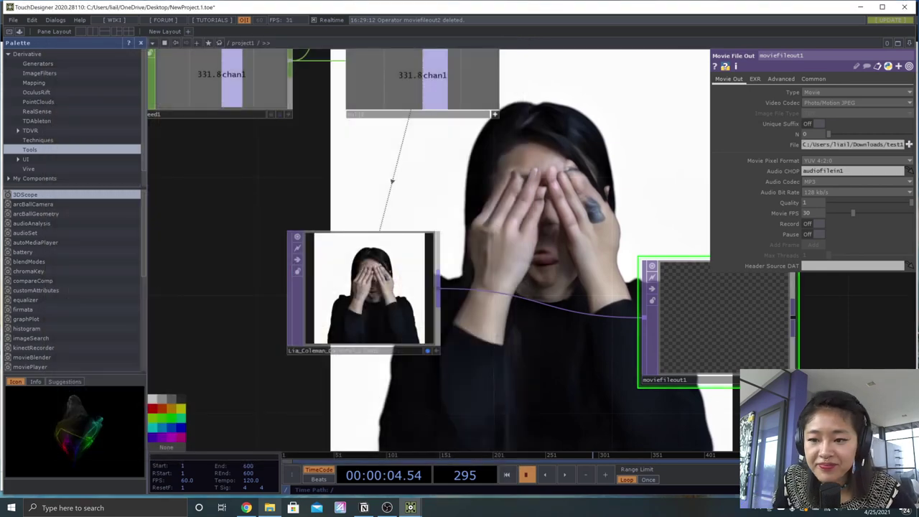
pyautogui.scroll(-3, 801, 327)
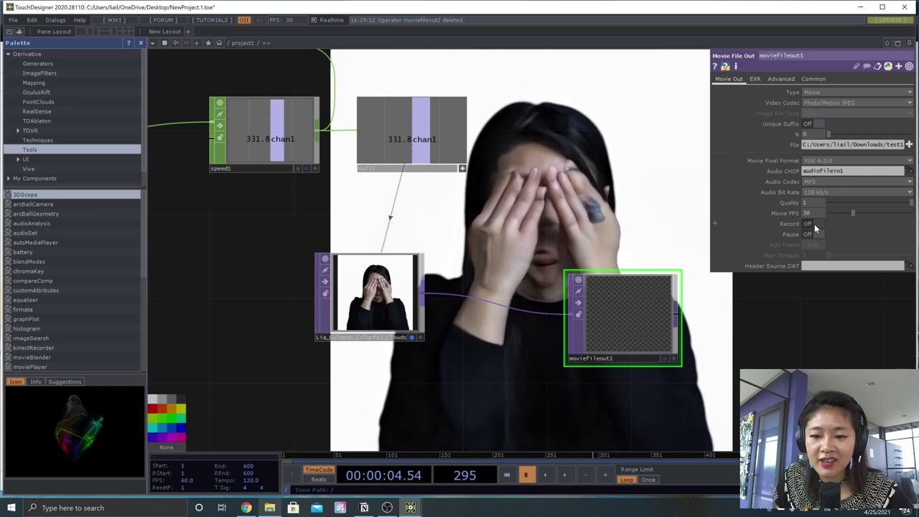
# Step: Resume playback and record the output movie by toggling Record on and off
pyautogui.press('space')
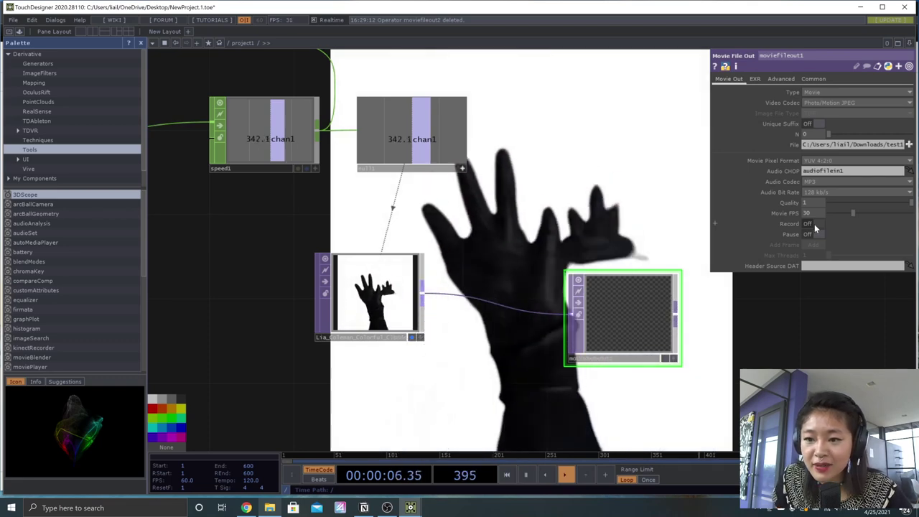
pyautogui.click(813, 224)
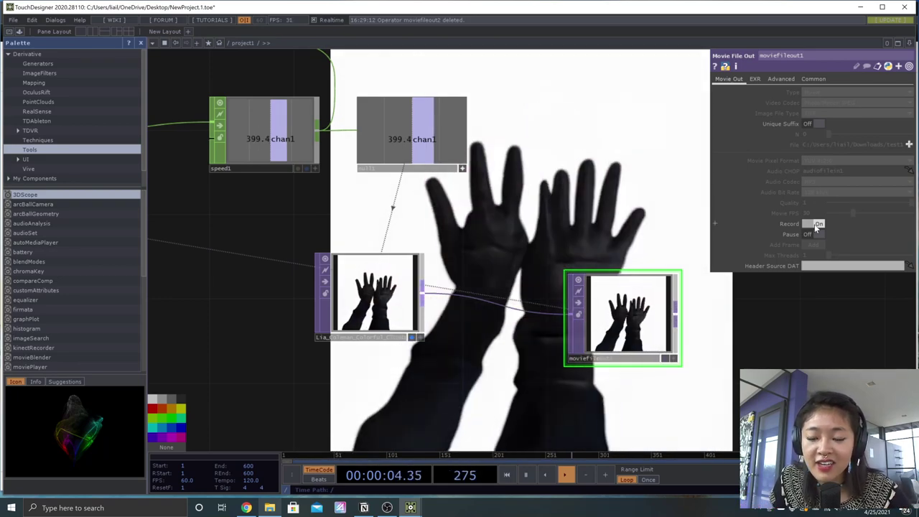
pyautogui.click(814, 224)
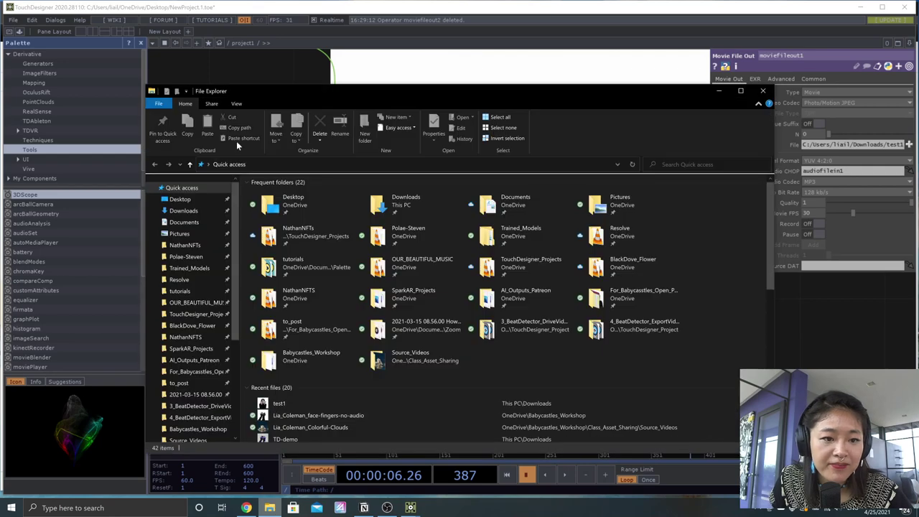
# Step: Play test1.mov from Downloads in VLC, then close VLC and the Downloads window
pyautogui.click(184, 210)
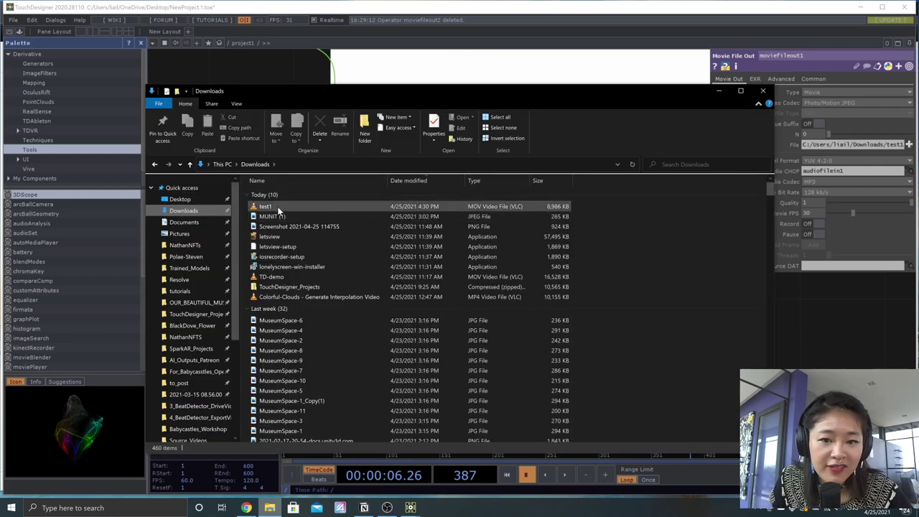
pyautogui.doubleClick(279, 208)
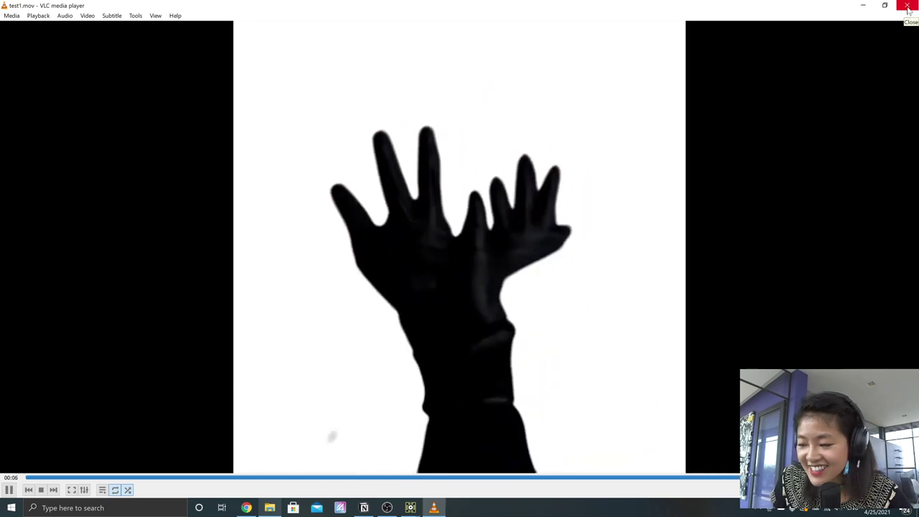
pyautogui.click(907, 7)
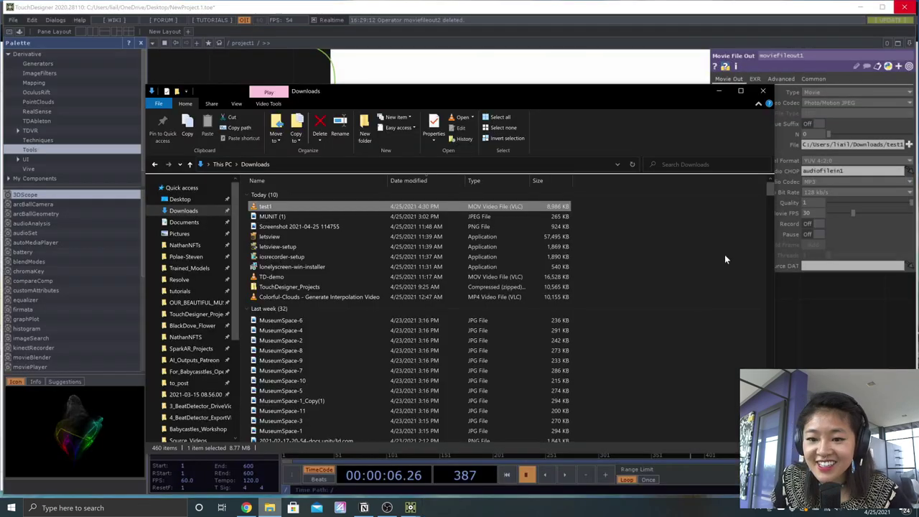
pyautogui.click(762, 90)
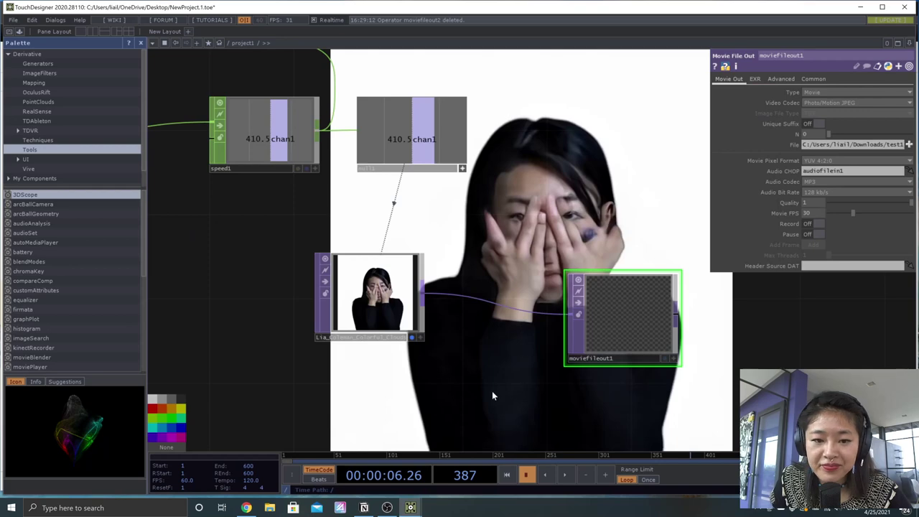
pyautogui.moveTo(491, 395); pyautogui.dragTo(526, 366)
pyautogui.scroll(-3, 525, 366)
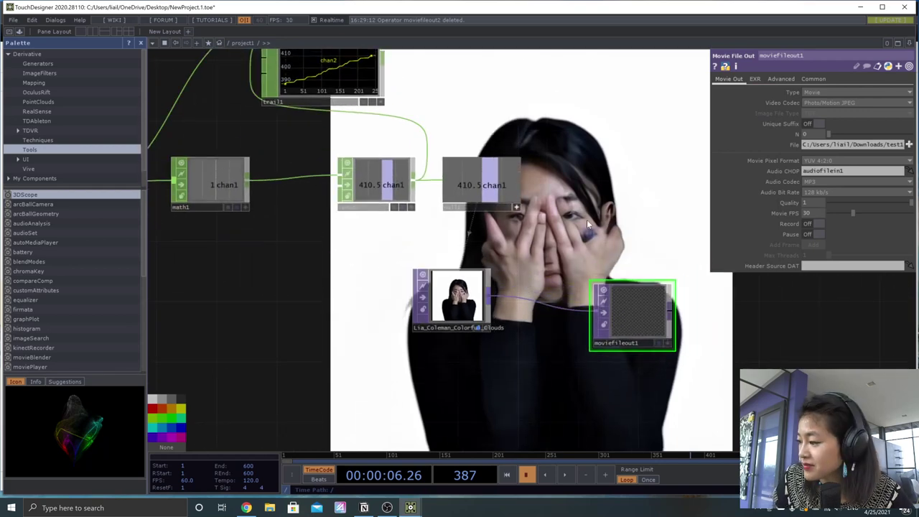
pyautogui.moveTo(586, 219); pyautogui.dragTo(551, 226)
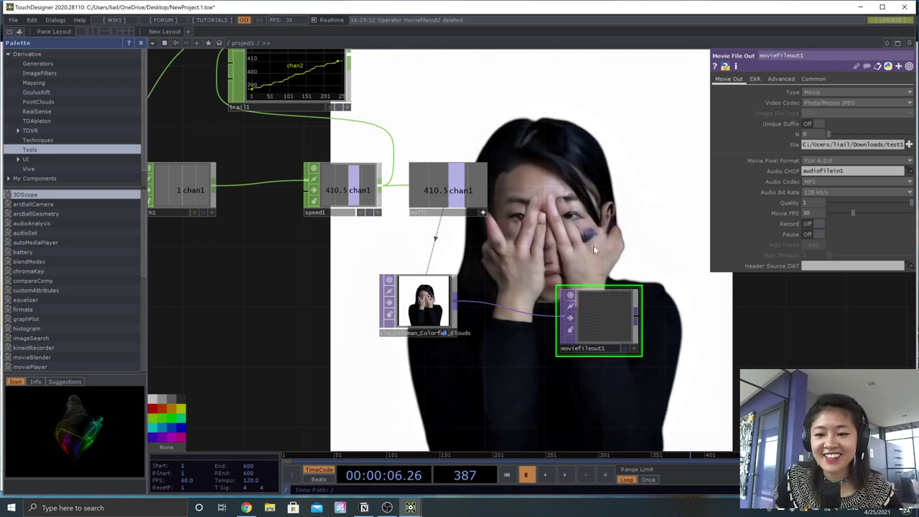
pyautogui.click(247, 508)
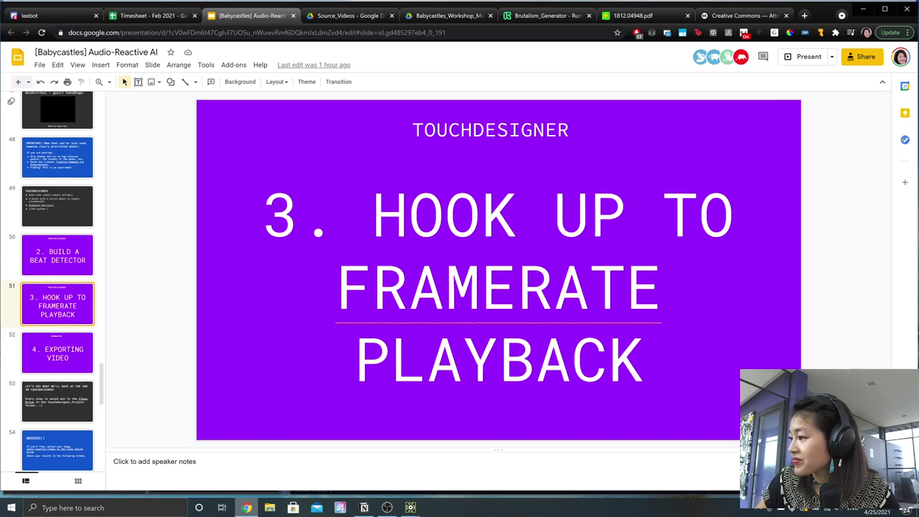
pyautogui.click(63, 359)
pyautogui.moveTo(412, 506)
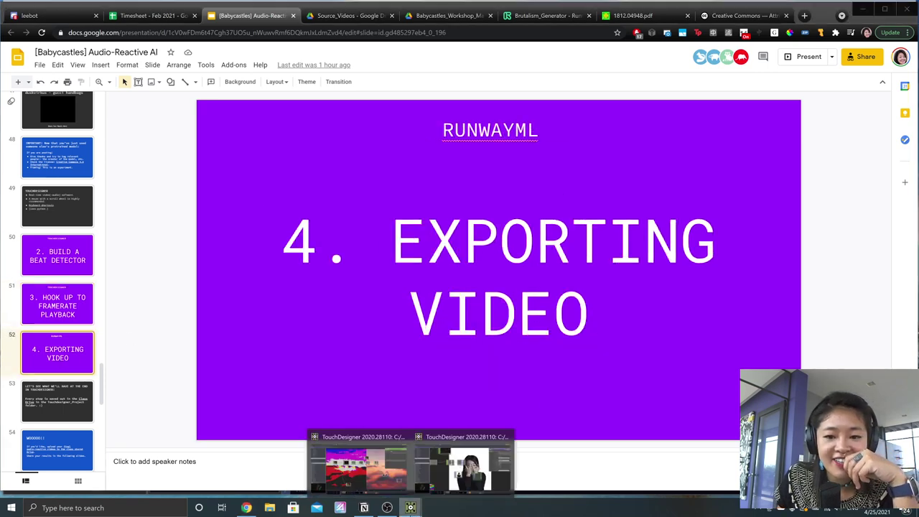
pyautogui.click(469, 473)
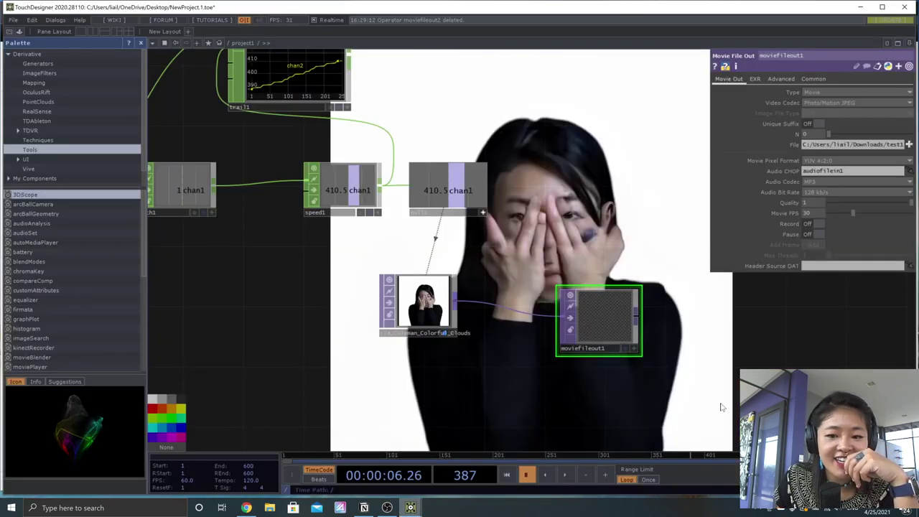
pyautogui.moveTo(720, 400); pyautogui.dragTo(266, 136)
pyautogui.moveTo(700, 388); pyautogui.dragTo(254, 137)
pyautogui.click(631, 199)
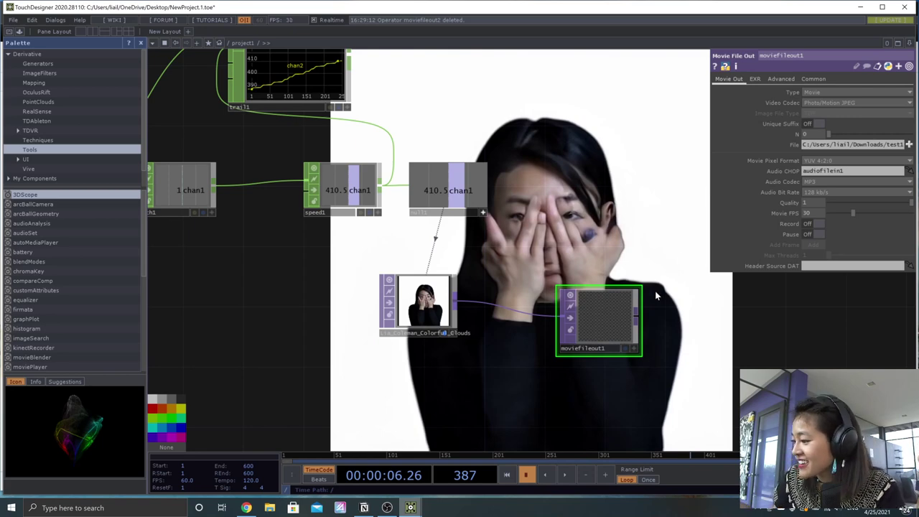
pyautogui.scroll(-5, 462, 371)
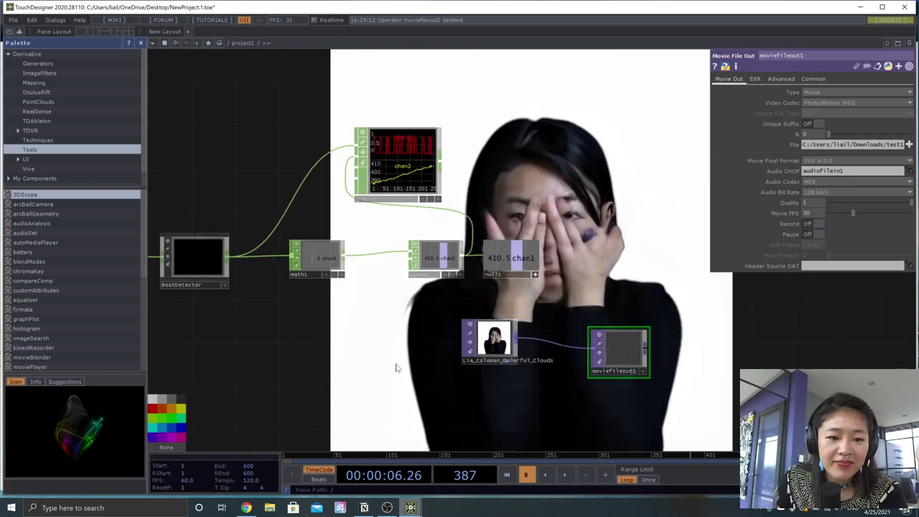
pyautogui.scroll(-2, 403, 337)
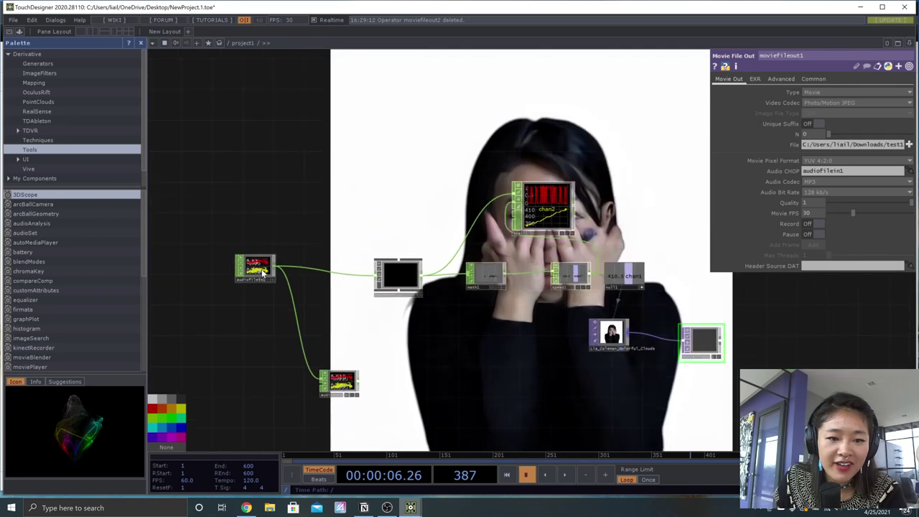
# Step: Cue audiofilein1 back to the start twice, then play and pause the dance video
pyautogui.click(263, 271)
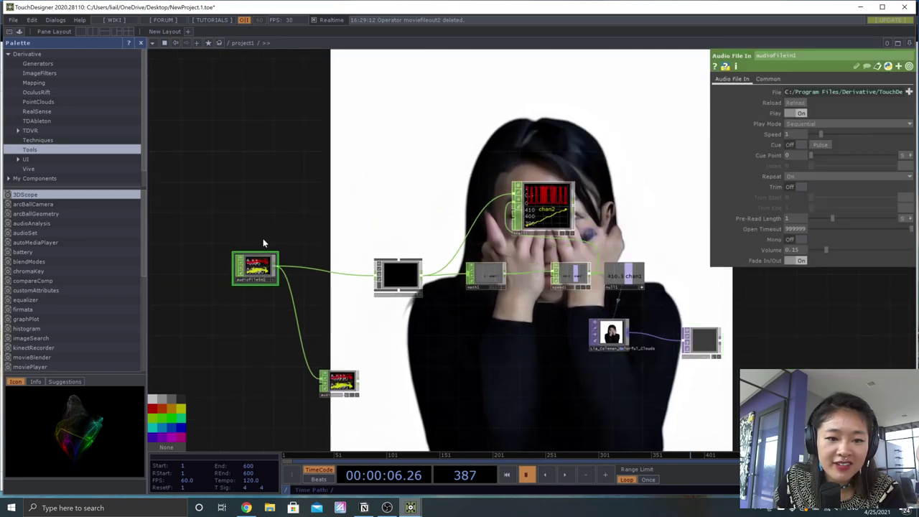
pyautogui.click(820, 145)
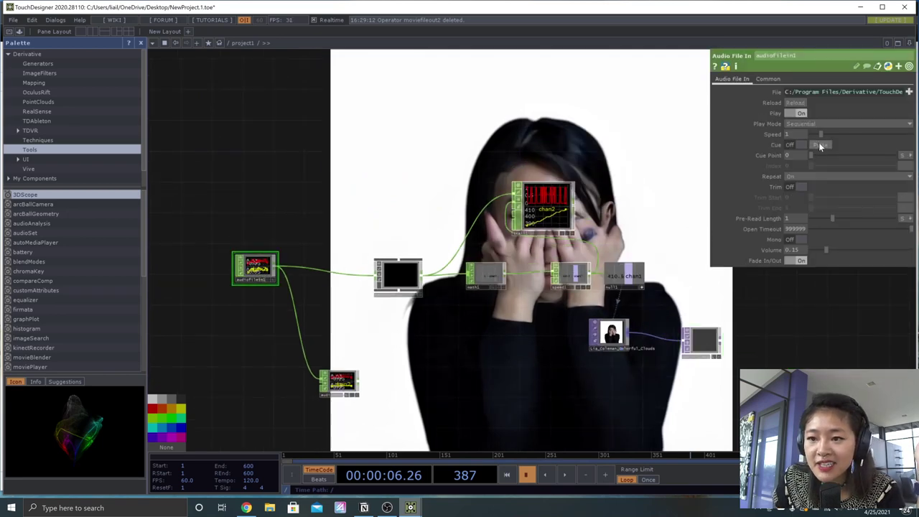
pyautogui.click(821, 146)
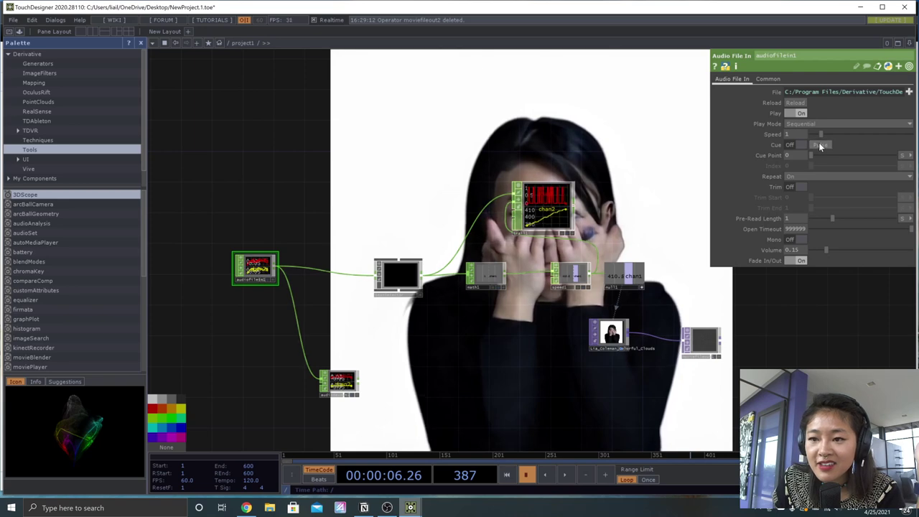
pyautogui.press('space')
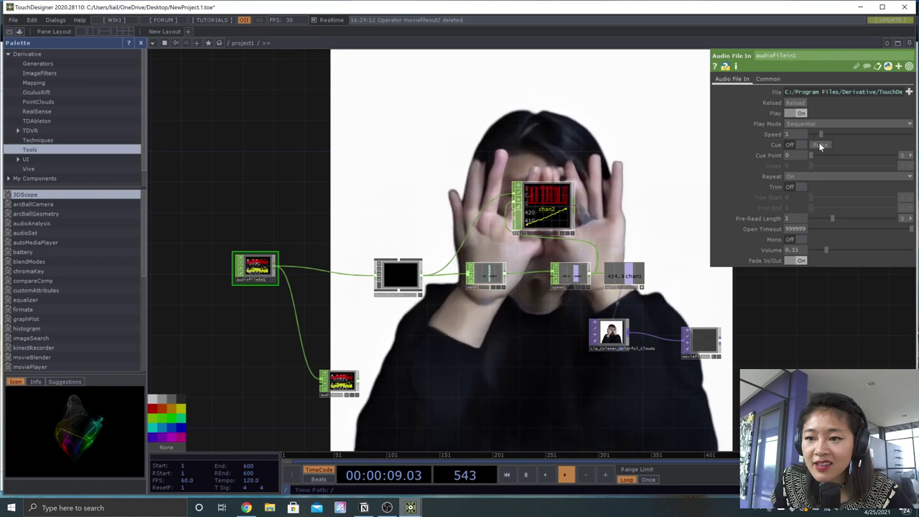
pyautogui.press('space')
# Step: Pan the network to the beat detector, resume playback, and return to the slide deck
pyautogui.moveTo(512, 357); pyautogui.dragTo(400, 340)
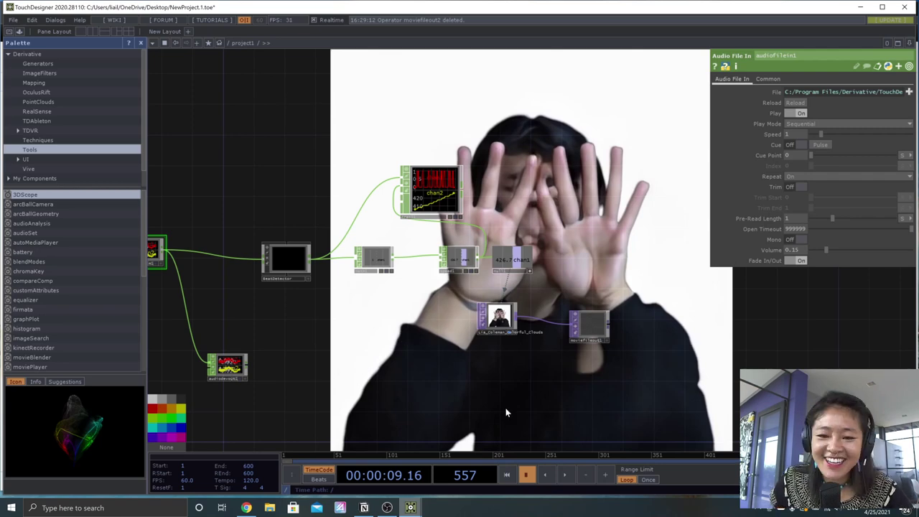
pyautogui.press('space')
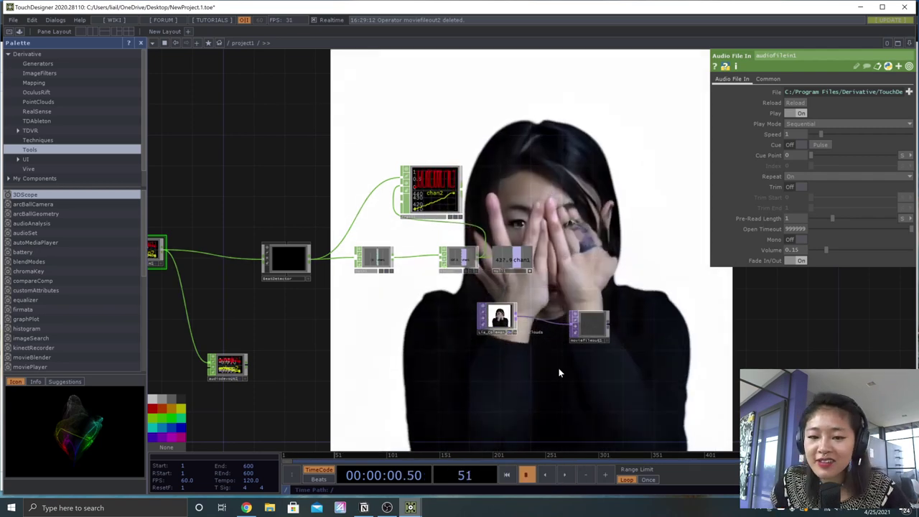
pyautogui.moveTo(246, 506)
pyautogui.click(227, 476)
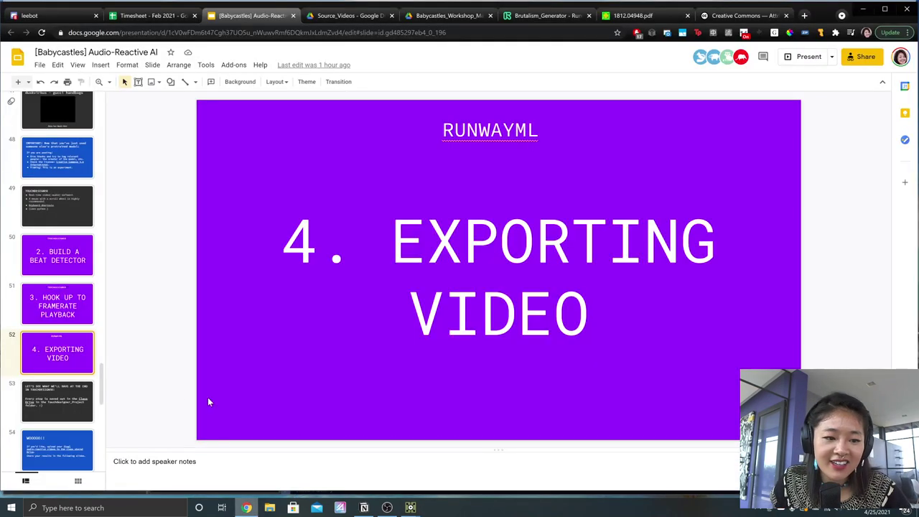
# Step: Go to slide 53, then open the class Drive's Class_Asset_Sharing folder
pyautogui.scroll(-2, 57, 394)
pyautogui.click(71, 305)
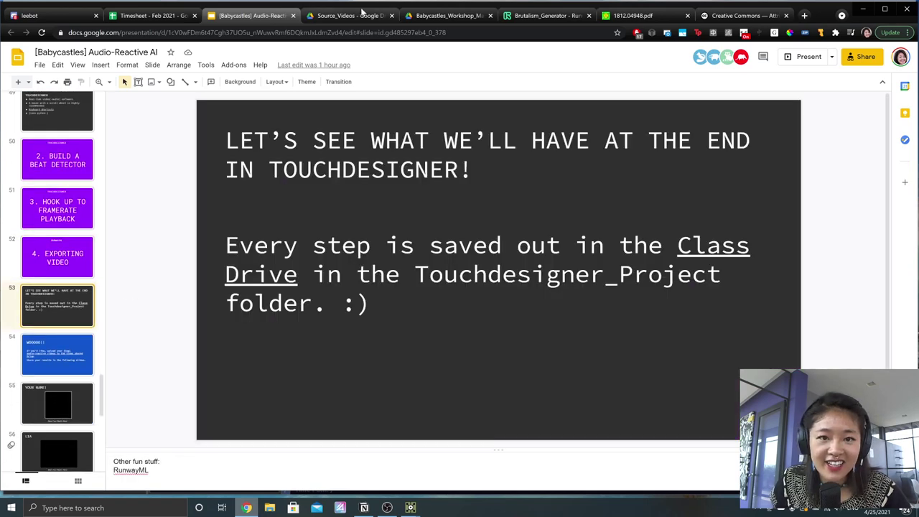
pyautogui.click(344, 16)
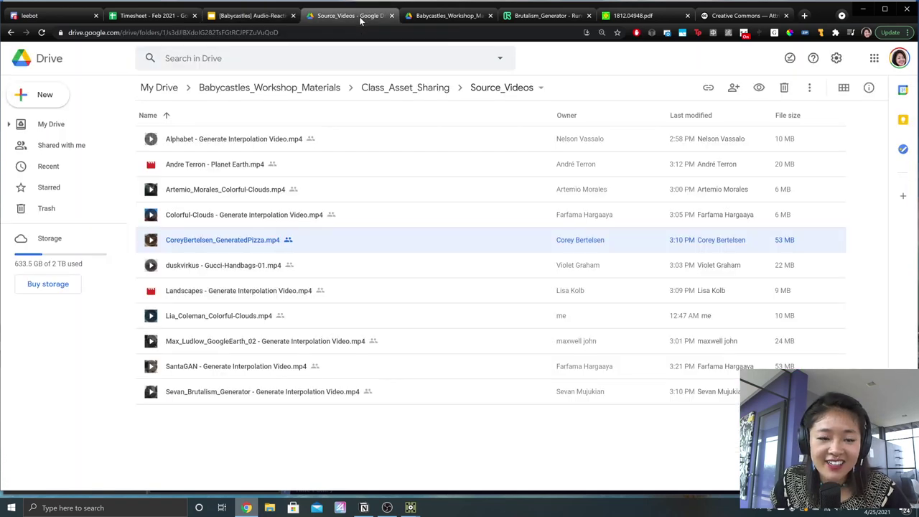
pyautogui.click(401, 88)
# Step: Look inside Audio_Reactive_Results, go back up, and show slide 54 in the deck
pyautogui.doubleClick(243, 140)
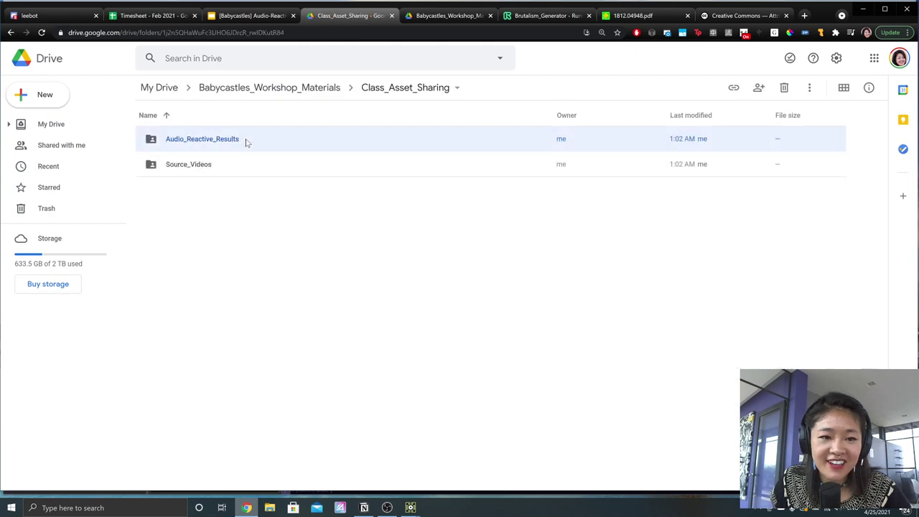
pyautogui.click(406, 90)
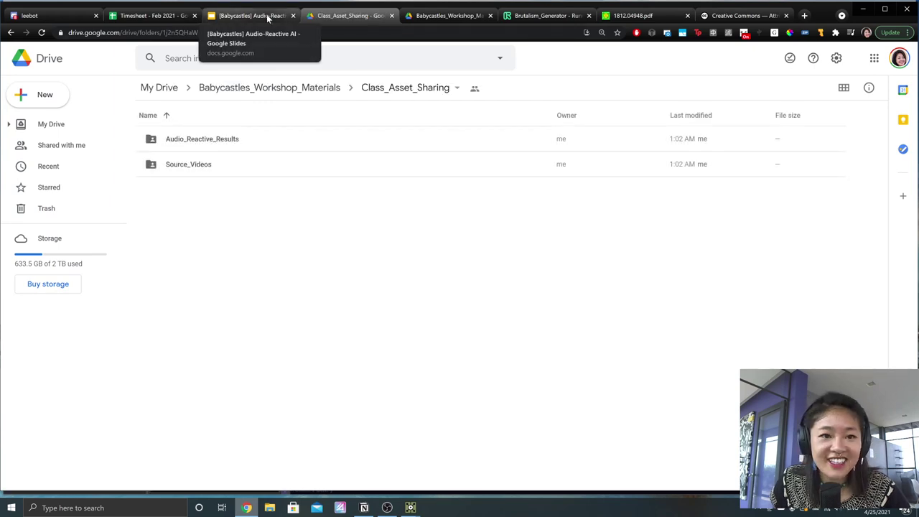
pyautogui.click(268, 17)
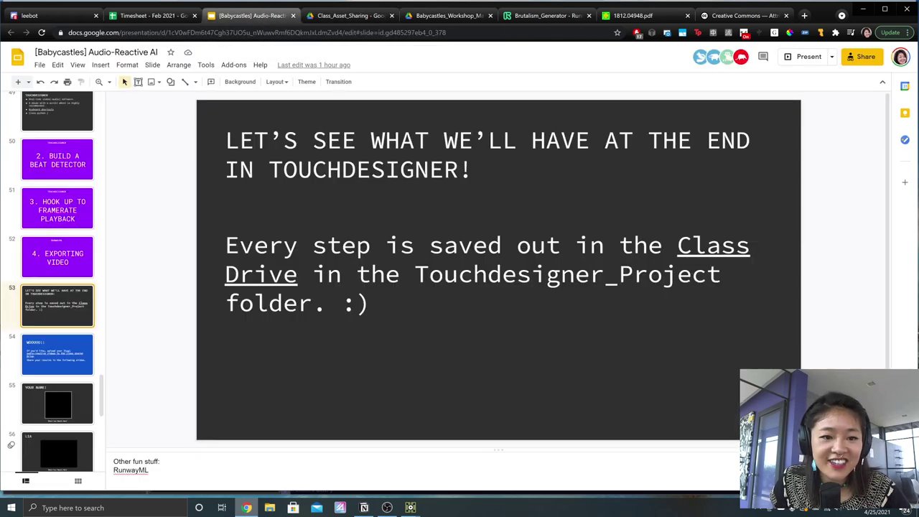
pyautogui.click(61, 344)
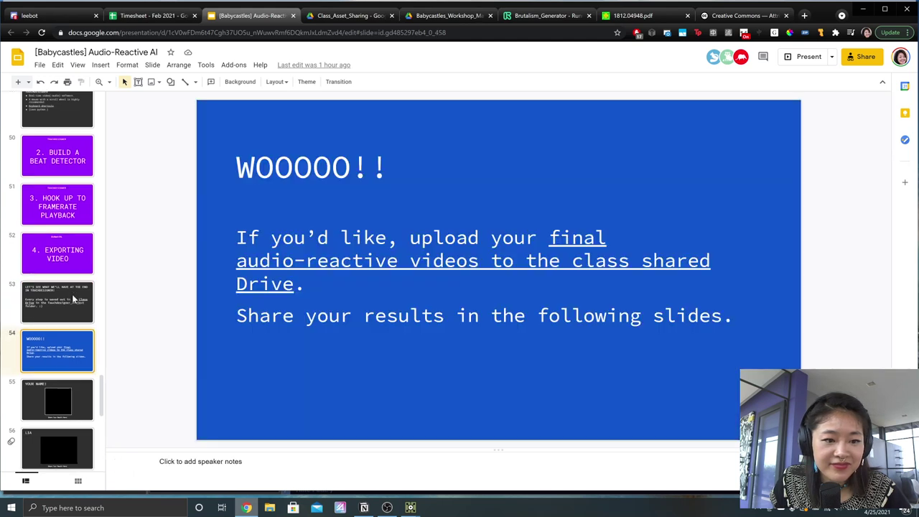